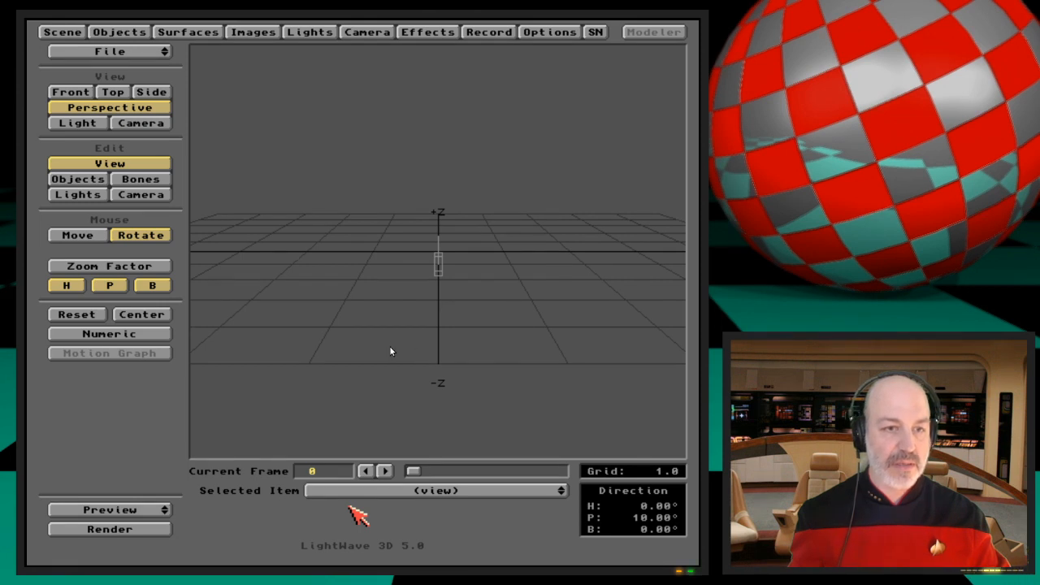
Step: Switch to the browser and open the AmiHIIP v2 Loader/Saver plugin topic in the General forum of the Amiga Raytracing Society
{"action": "key", "text": "alt+Tab"}
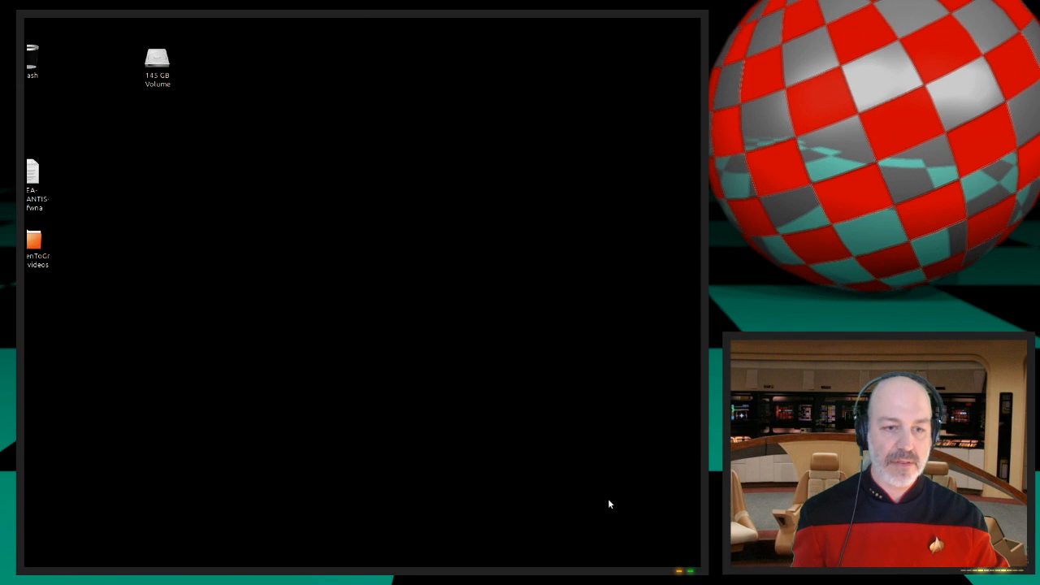
{"action": "key", "text": "alt+Tab"}
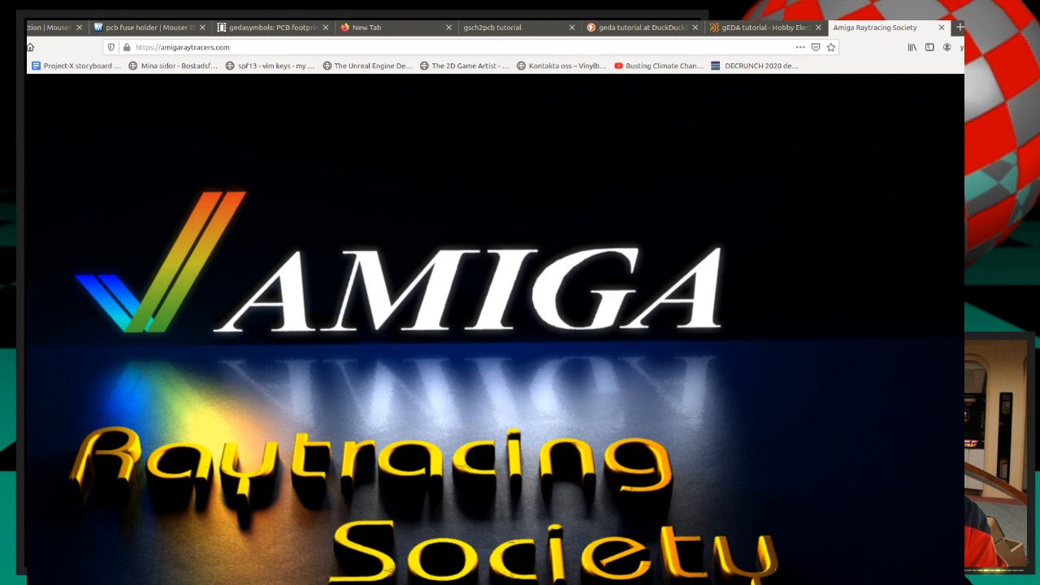
{"action": "left_click", "coordinate": [751, 416]}
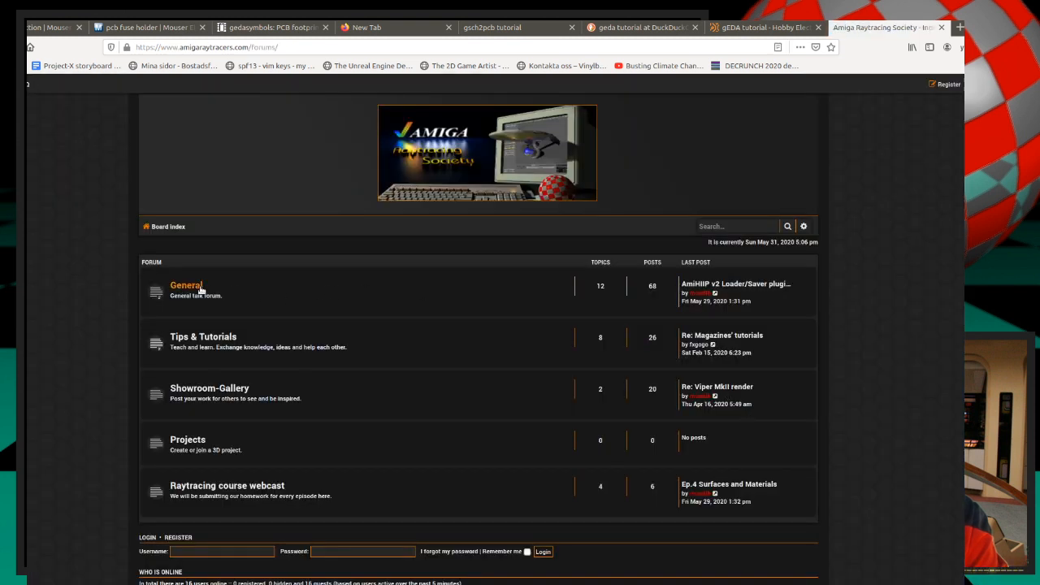
{"action": "left_click", "coordinate": [201, 290]}
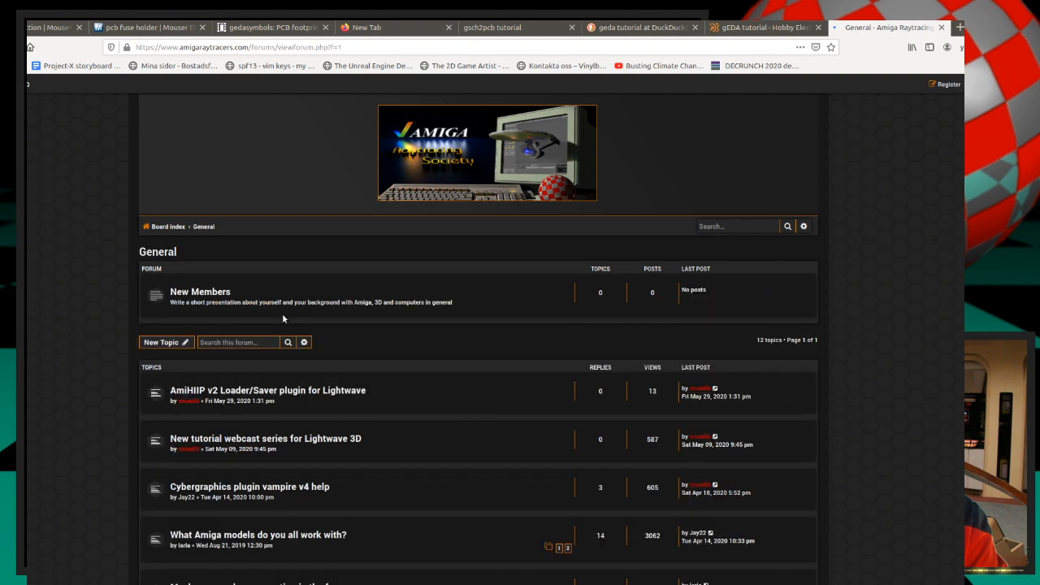
{"action": "left_click", "coordinate": [335, 393]}
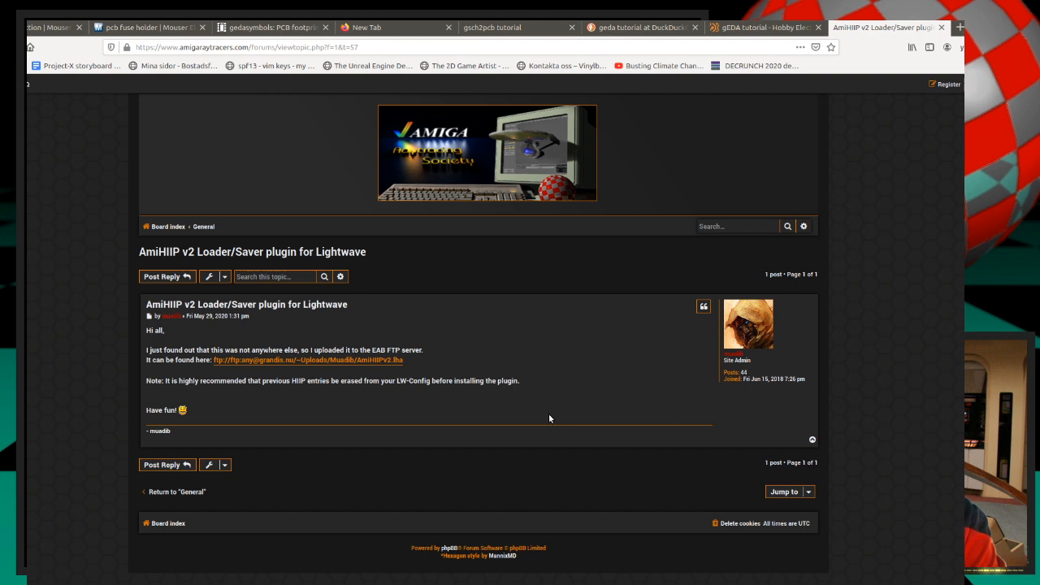
Step: Switch back to LightWave 3D and quit it to return to the Workbench
{"action": "key", "text": "alt+Tab"}
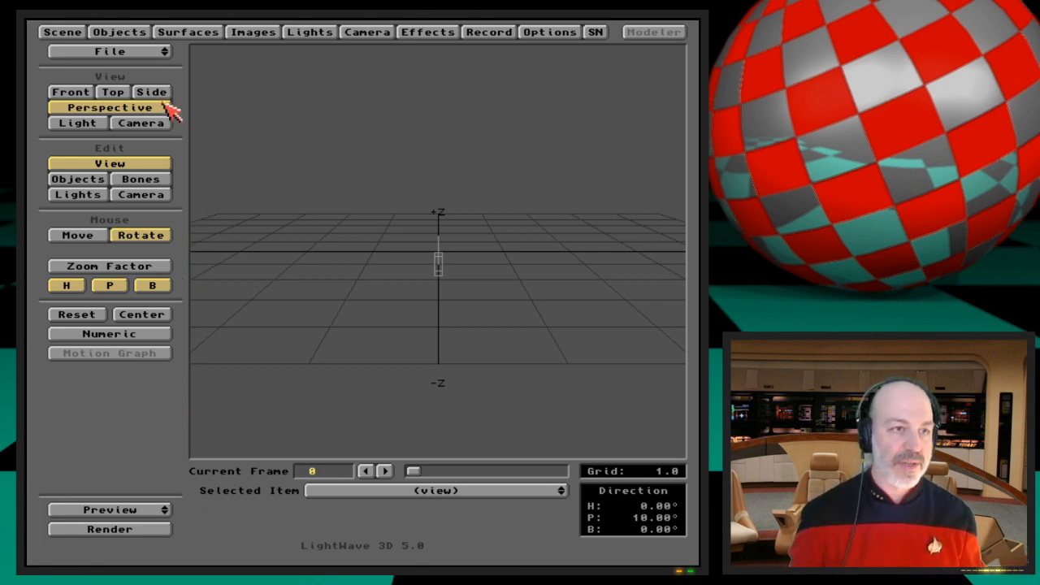
{"action": "left_click_drag", "start_coordinate": [139, 51], "coordinate": [146, 87]}
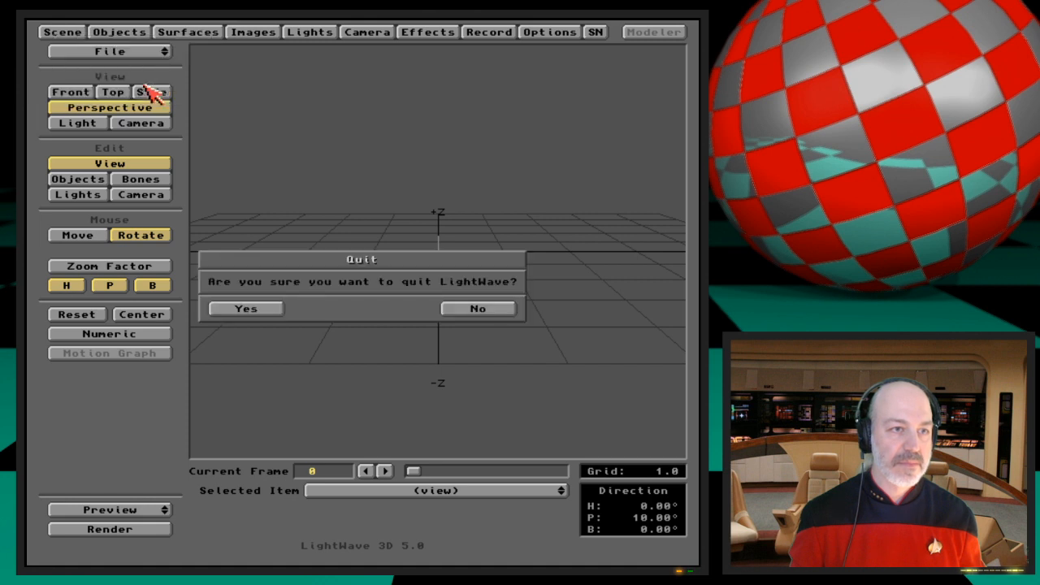
{"action": "key", "text": "Escape"}
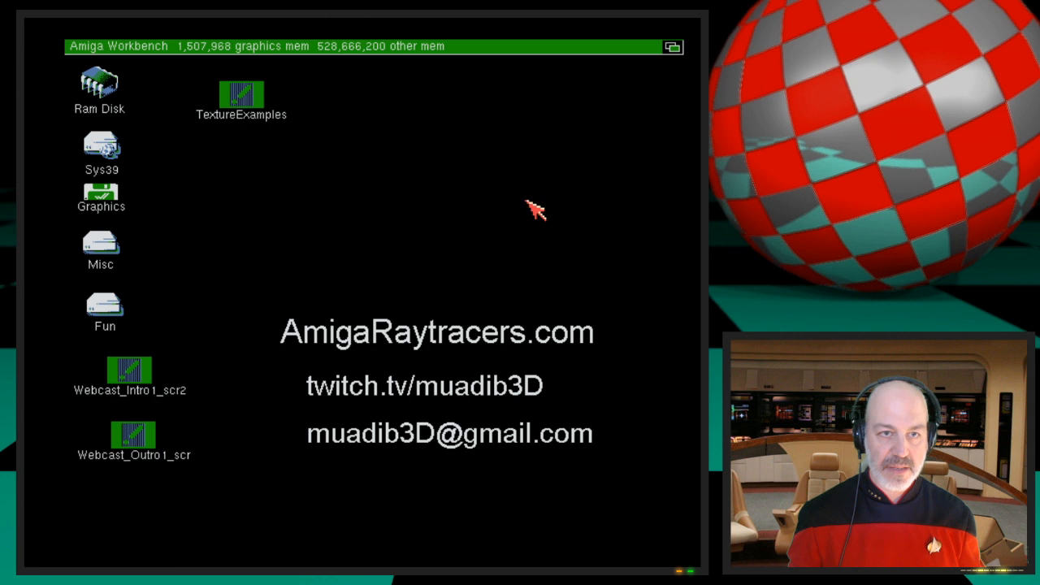
Step: Run the command editpad from the Workbench to start the text editor
{"action": "right_click_drag", "start_coordinate": [323, 49], "coordinate": [138, 81]}
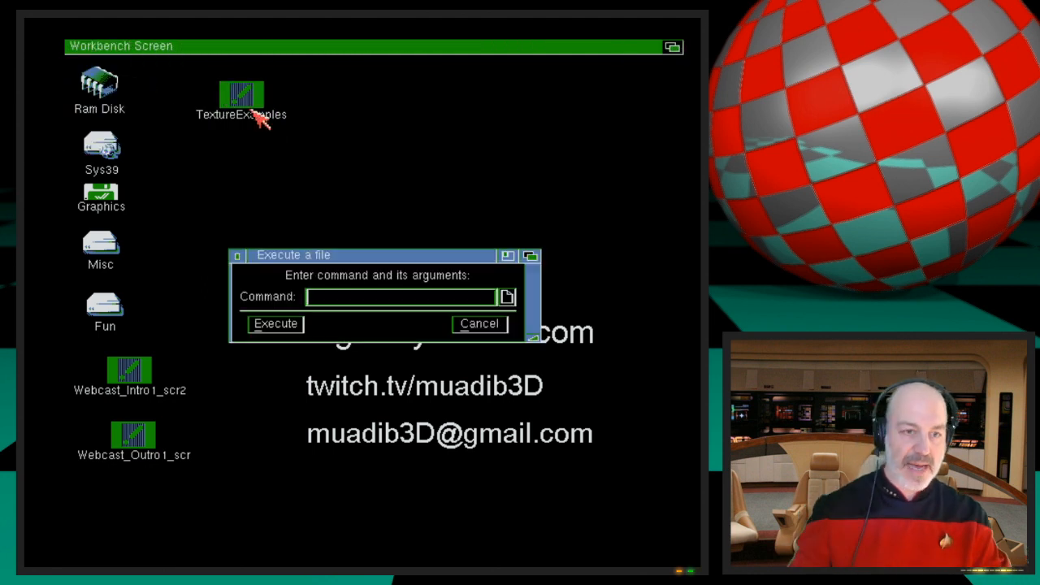
{"action": "left_click", "coordinate": [375, 306]}
{"action": "type", "text": "editpad"}
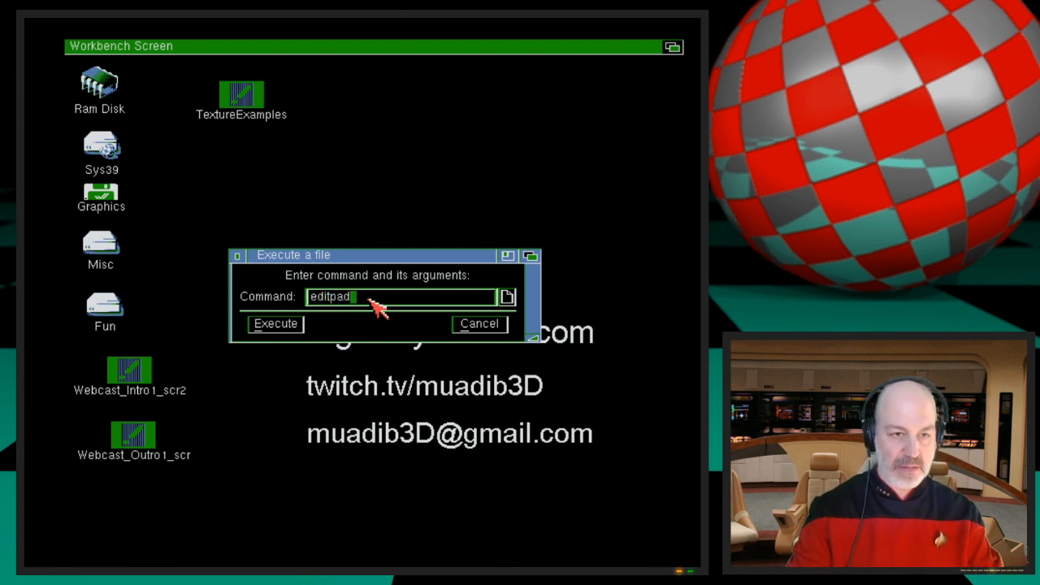
{"action": "key", "text": "Return"}
Step: Open the LW-config file from the Lightwave3D/PROGRAMS/LightWave_Support drawer on Graphics and enlarge the editor window to fill the screen
{"action": "right_click_drag", "start_coordinate": [73, 45], "coordinate": [104, 78]}
{"action": "left_click", "coordinate": [360, 440]}
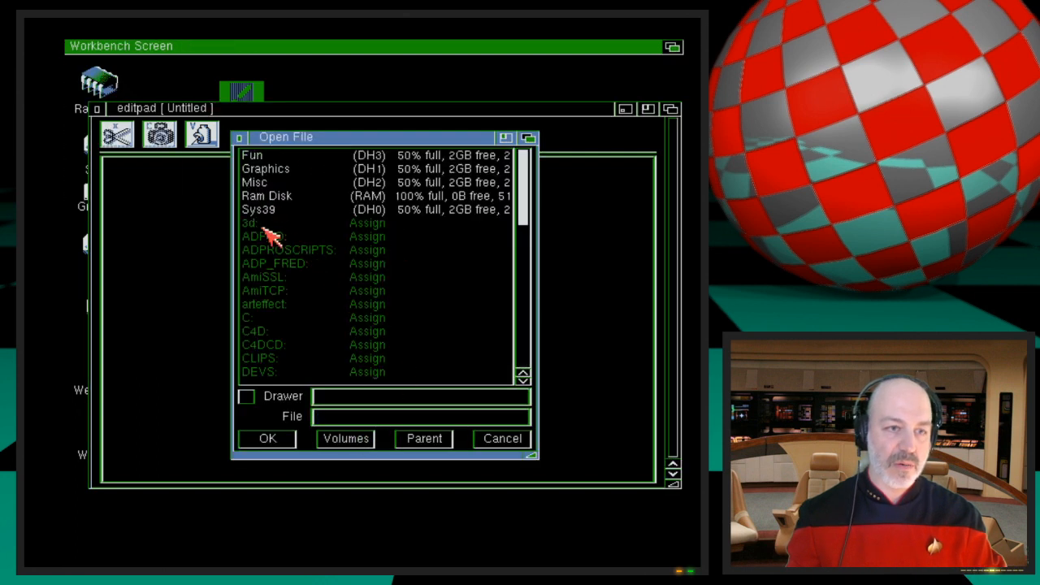
{"action": "left_click", "coordinate": [274, 168]}
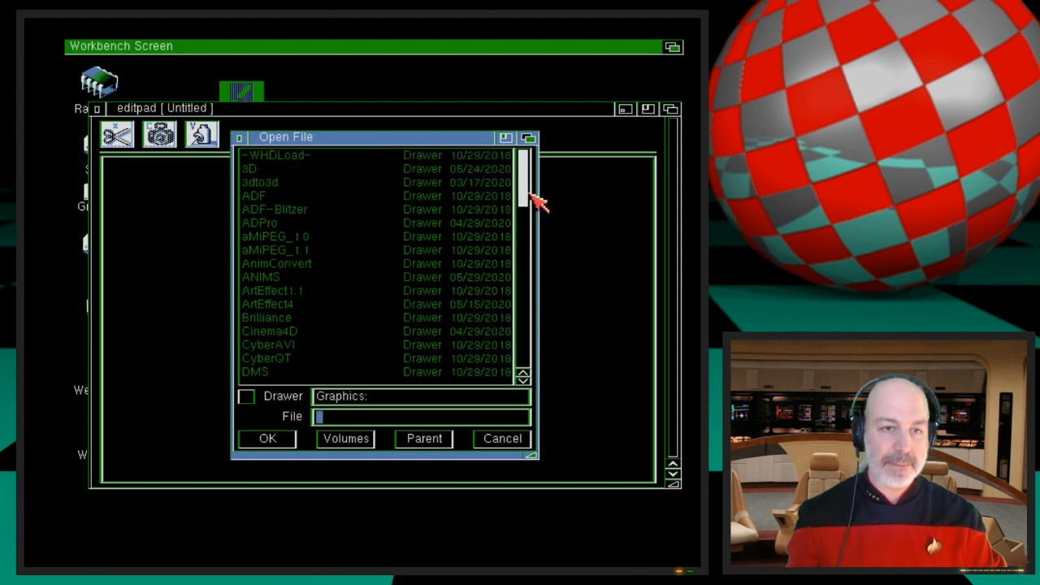
{"action": "left_click_drag", "start_coordinate": [528, 200], "coordinate": [525, 251]}
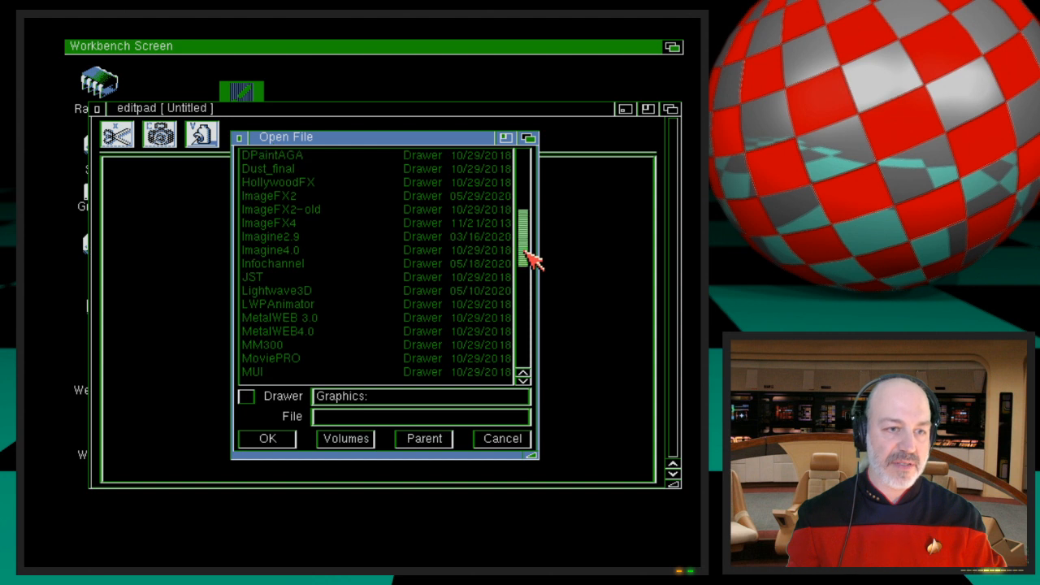
{"action": "left_click", "coordinate": [323, 287]}
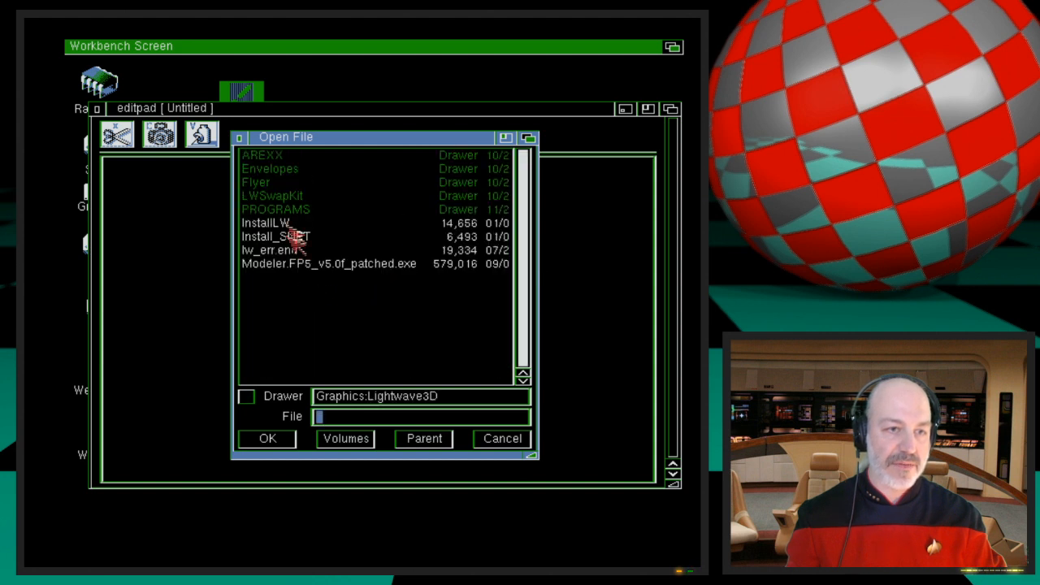
{"action": "left_click", "coordinate": [295, 210]}
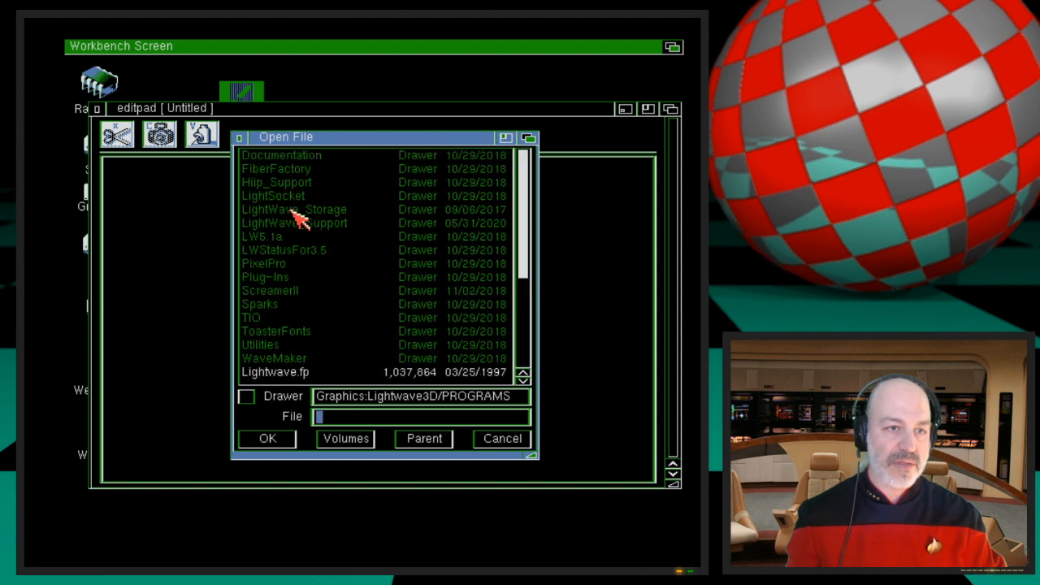
{"action": "left_click", "coordinate": [343, 224]}
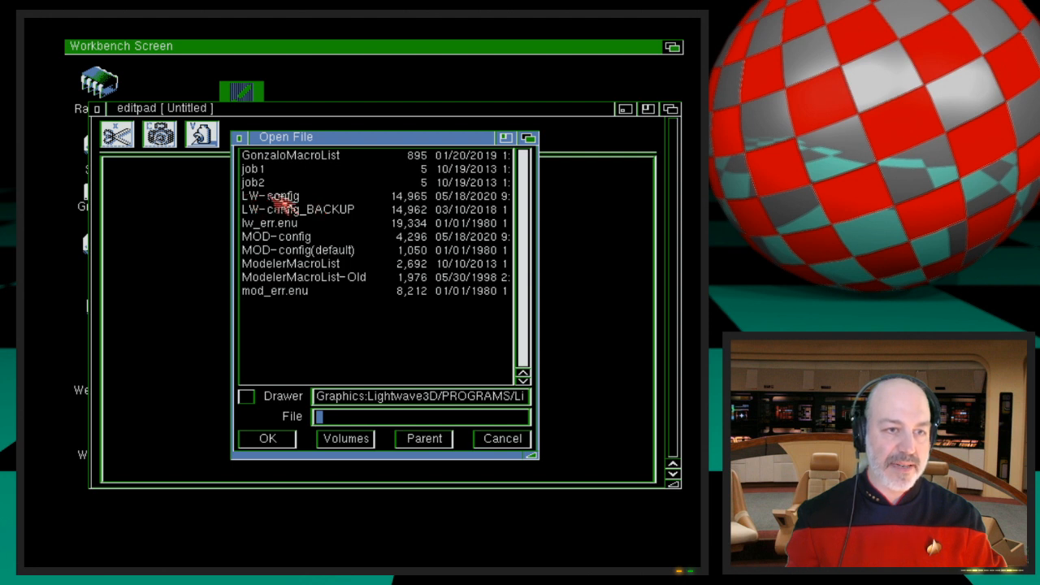
{"action": "double_click", "coordinate": [309, 198]}
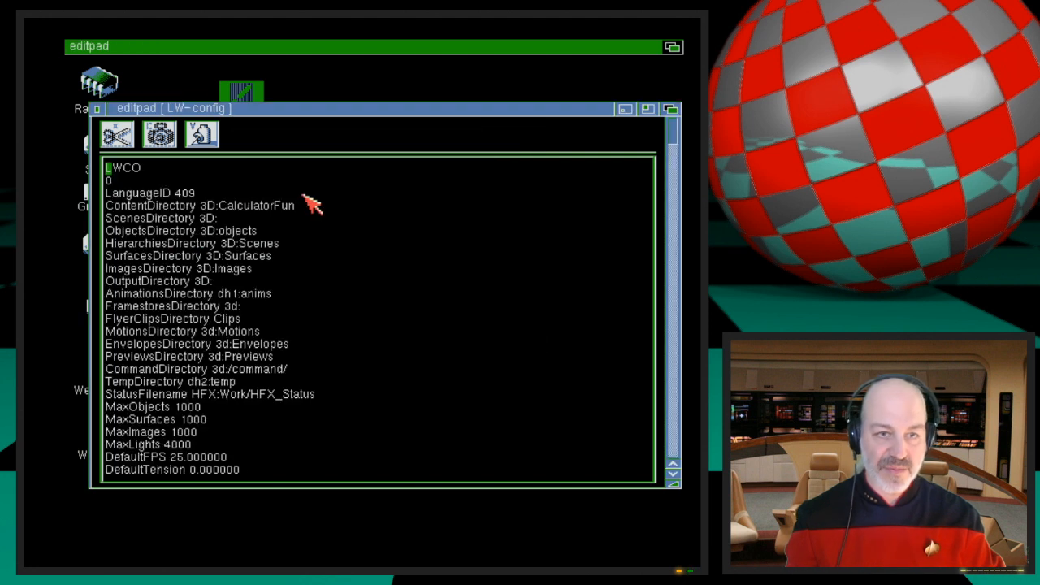
{"action": "left_click_drag", "start_coordinate": [557, 110], "coordinate": [533, 48]}
{"action": "left_click_drag", "start_coordinate": [658, 417], "coordinate": [683, 534]}
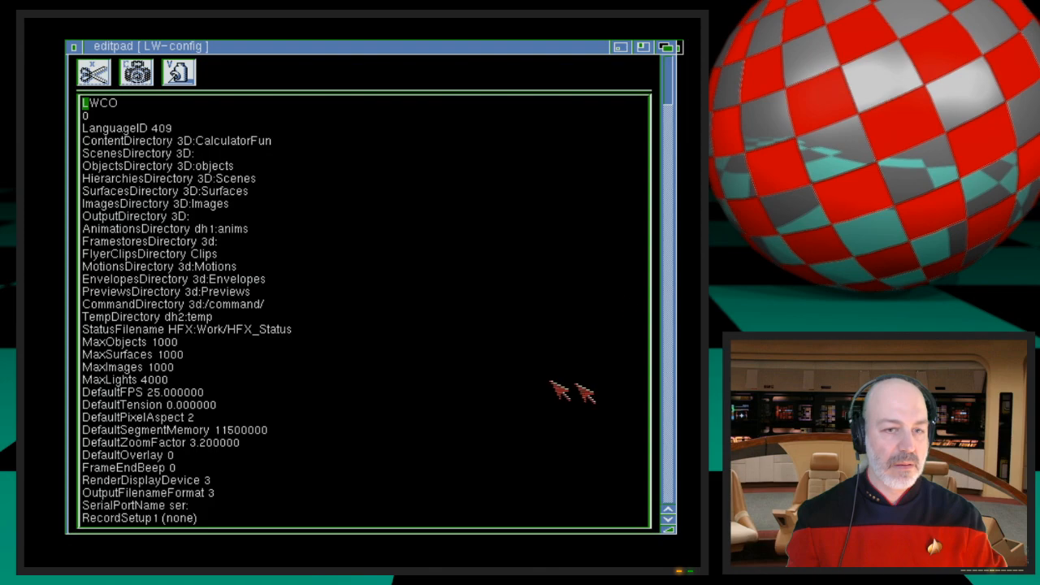
Step: Delete all AmiHIIPv2 entries, from the HIIPLoader ImageLoader line through the YUV(.yuv) ImageSaver line, including the leftover blank line
{"action": "left_click_drag", "start_coordinate": [675, 98], "coordinate": [674, 162]}
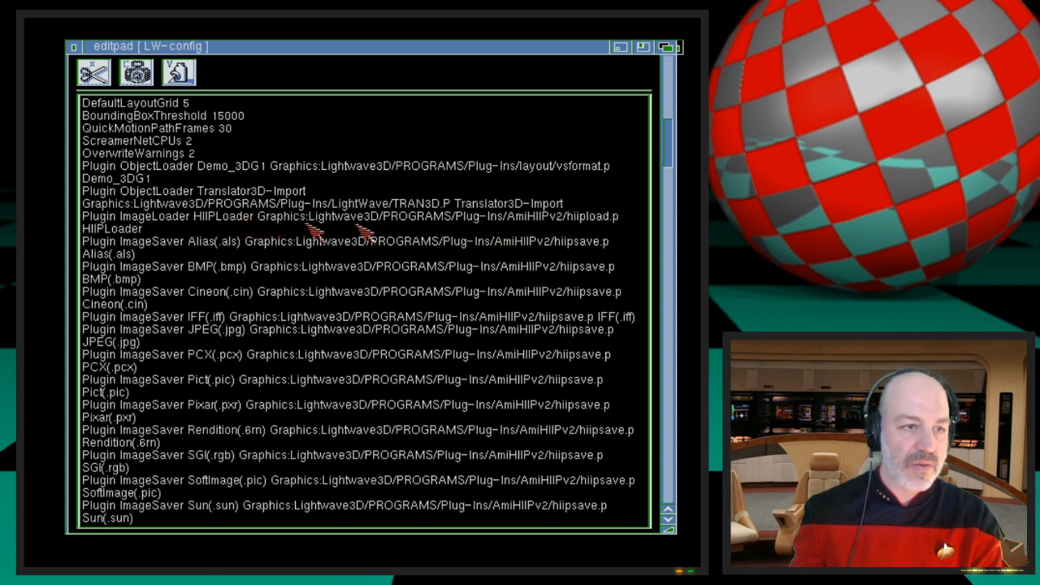
{"action": "left_click_drag", "start_coordinate": [90, 219], "coordinate": [518, 521]}
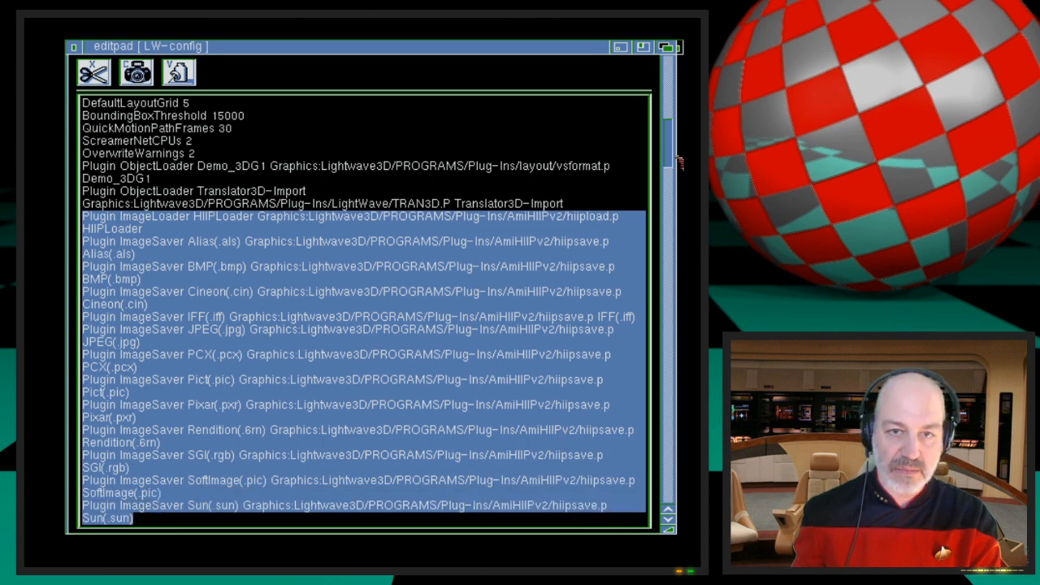
{"action": "left_click_drag", "start_coordinate": [670, 148], "coordinate": [672, 193]}
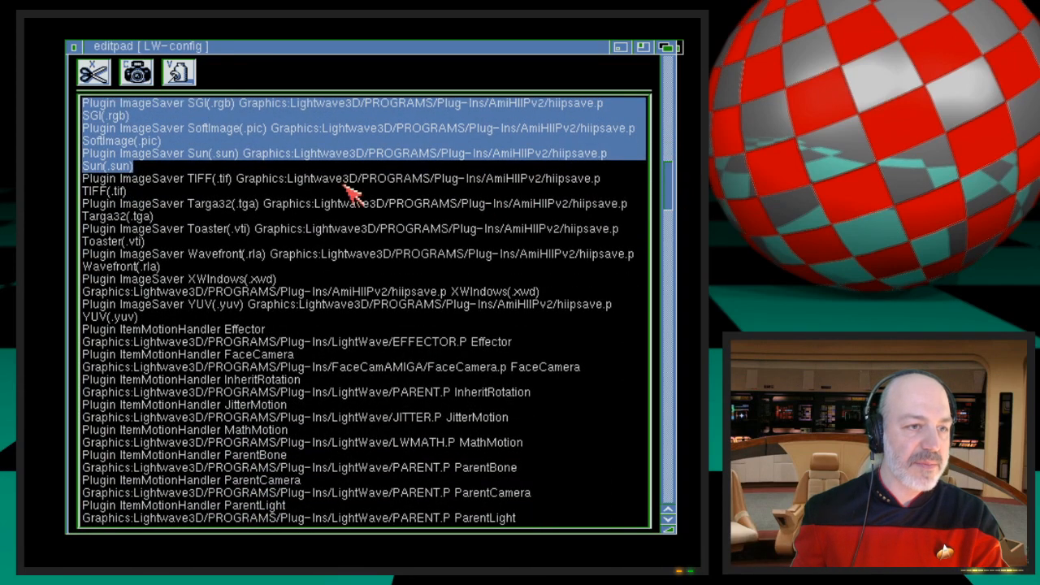
{"action": "left_click_drag", "start_coordinate": [134, 172], "coordinate": [185, 319]}
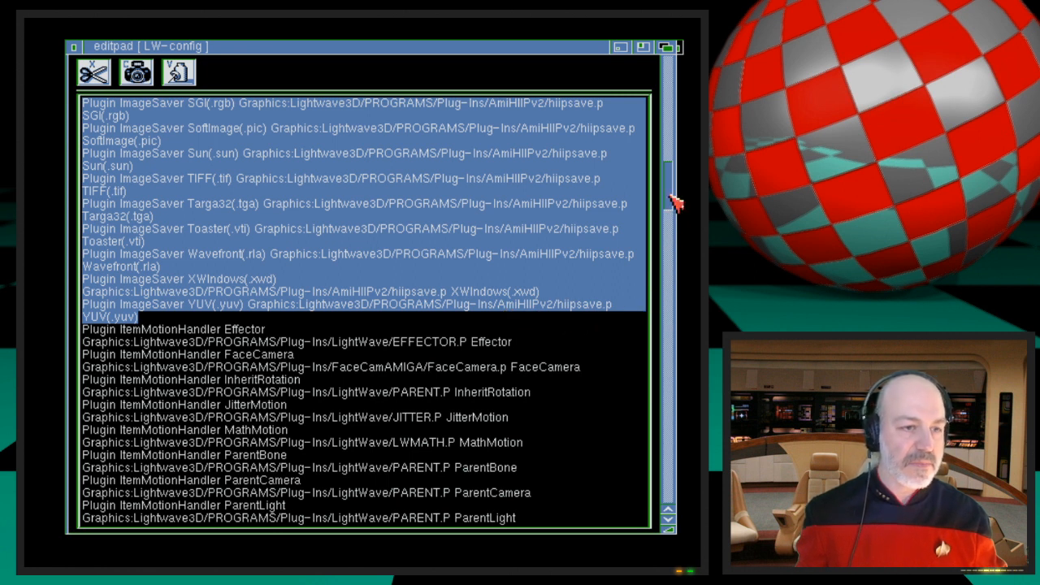
{"action": "left_click_drag", "start_coordinate": [675, 201], "coordinate": [679, 177]}
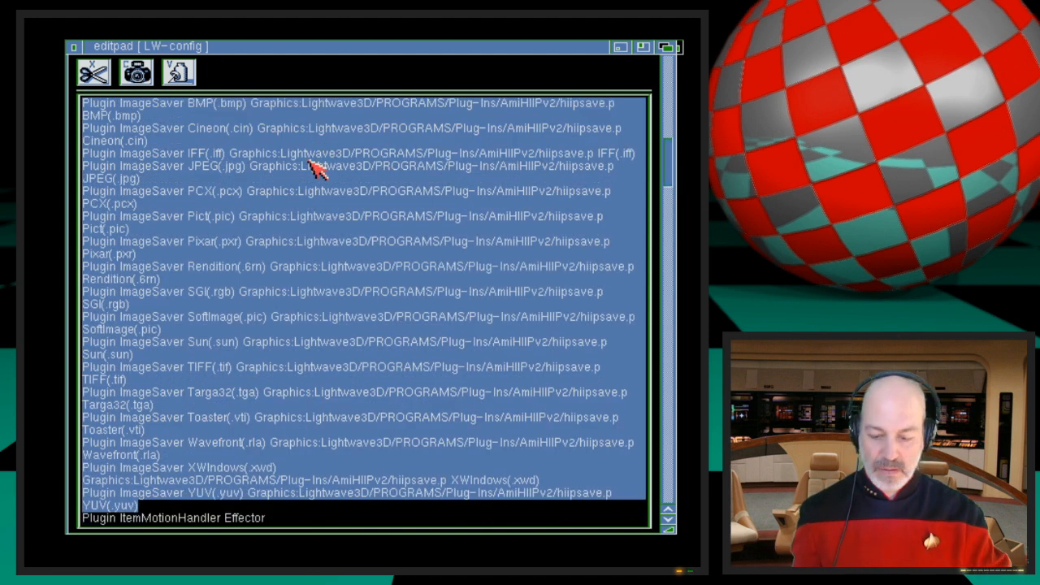
{"action": "key", "text": "Delete"}
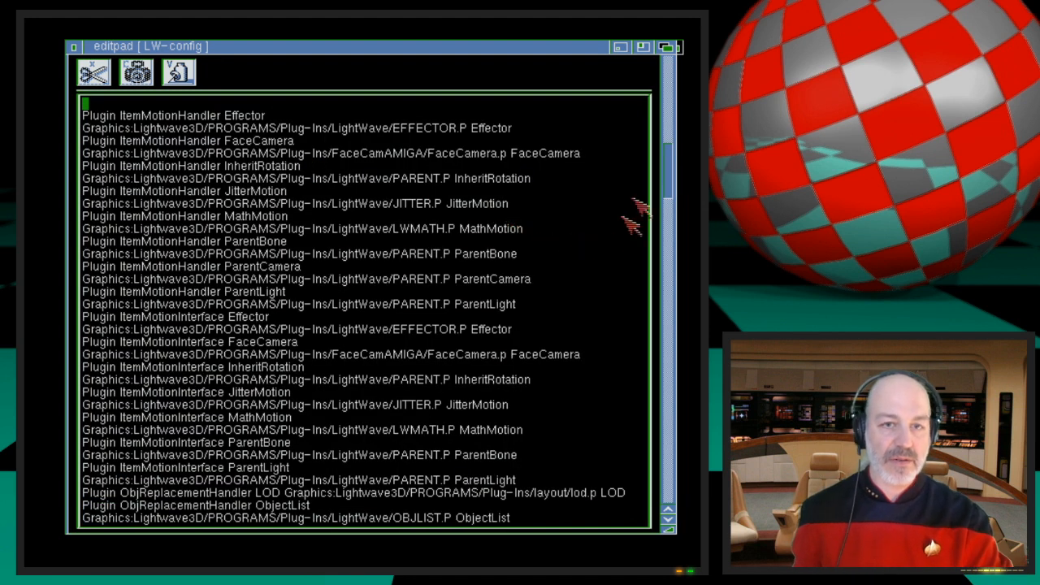
{"action": "left_click_drag", "start_coordinate": [677, 185], "coordinate": [678, 156]}
{"action": "left_click", "coordinate": [136, 318]}
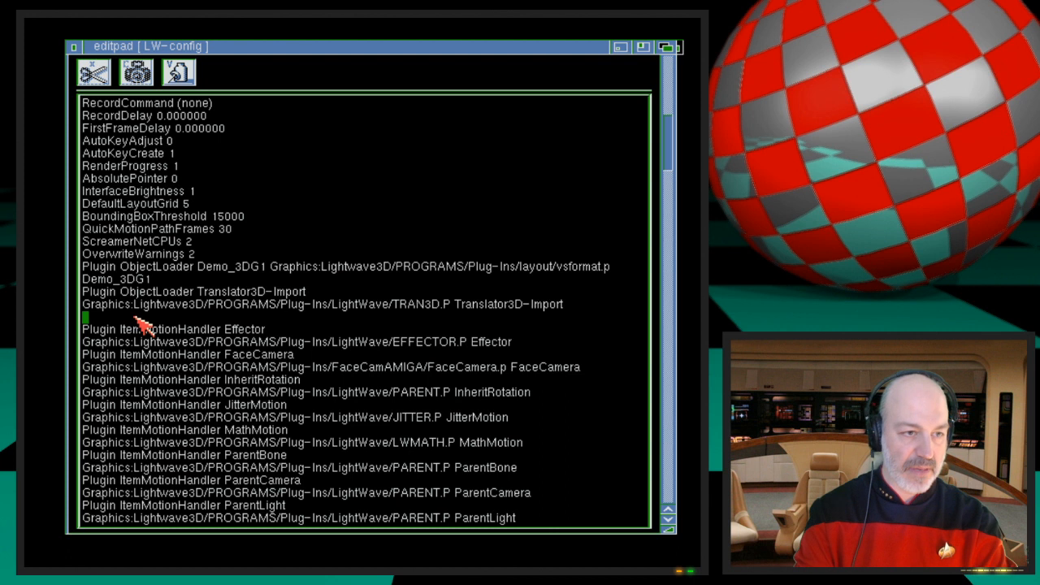
{"action": "key", "text": "BackSpace"}
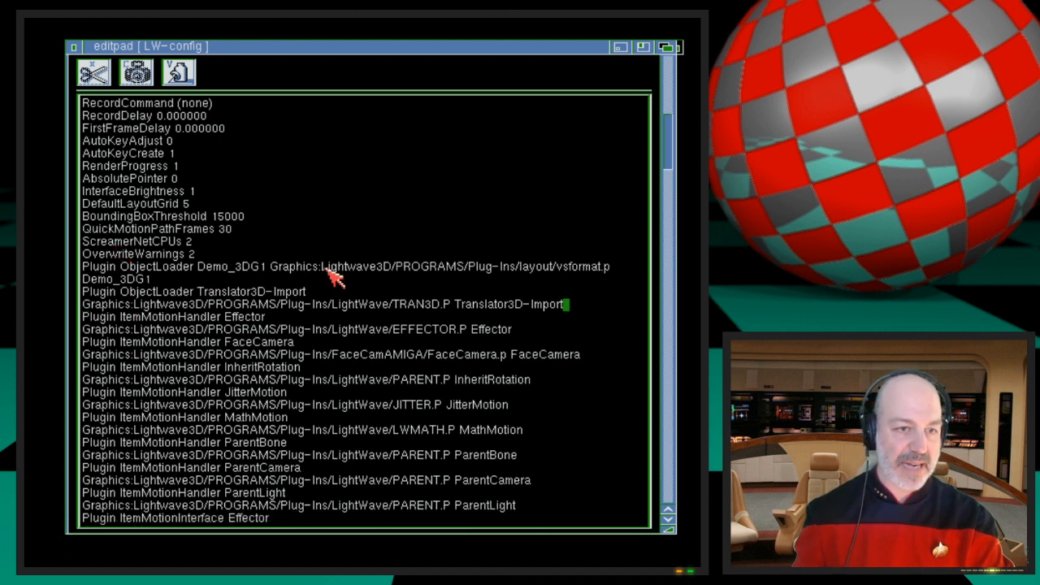
Step: Save the edited LW-config file and close the text editor
{"action": "right_click_drag", "start_coordinate": [90, 41], "coordinate": [122, 113]}
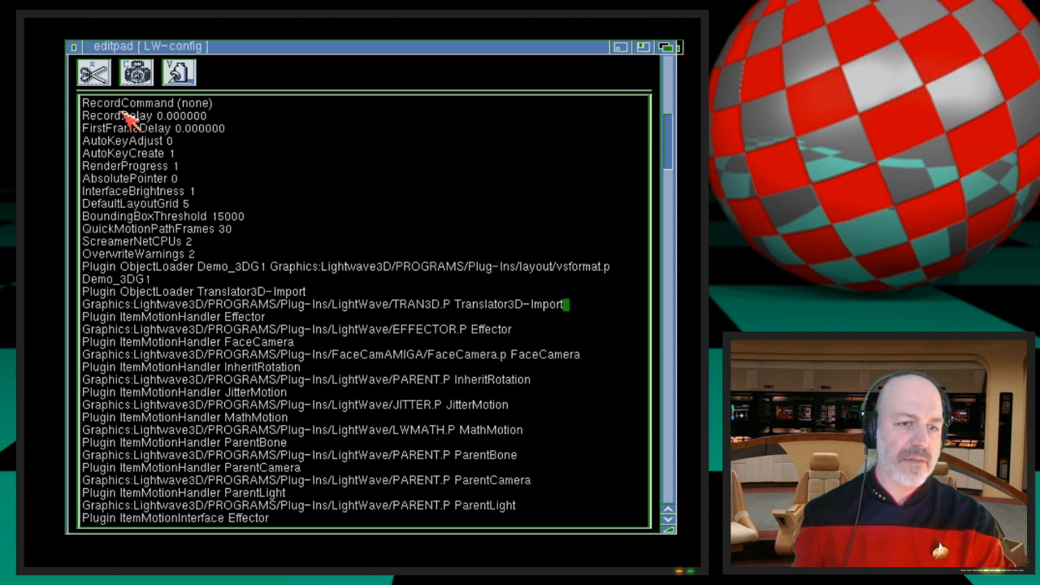
{"action": "left_click", "coordinate": [69, 42]}
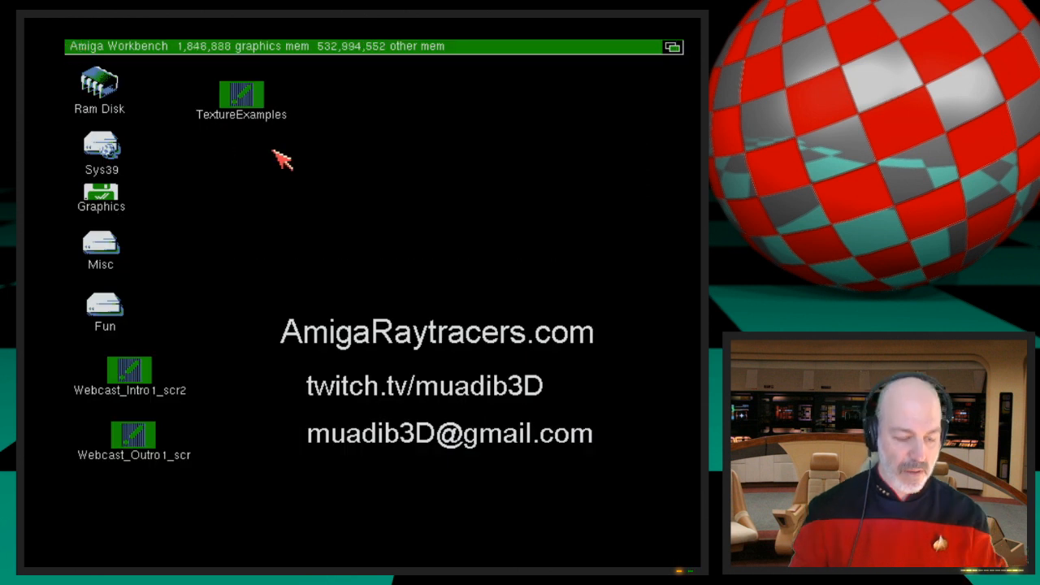
Step: Bring up LightWave 3D again and clear the scene
{"action": "key", "text": "super+m"}
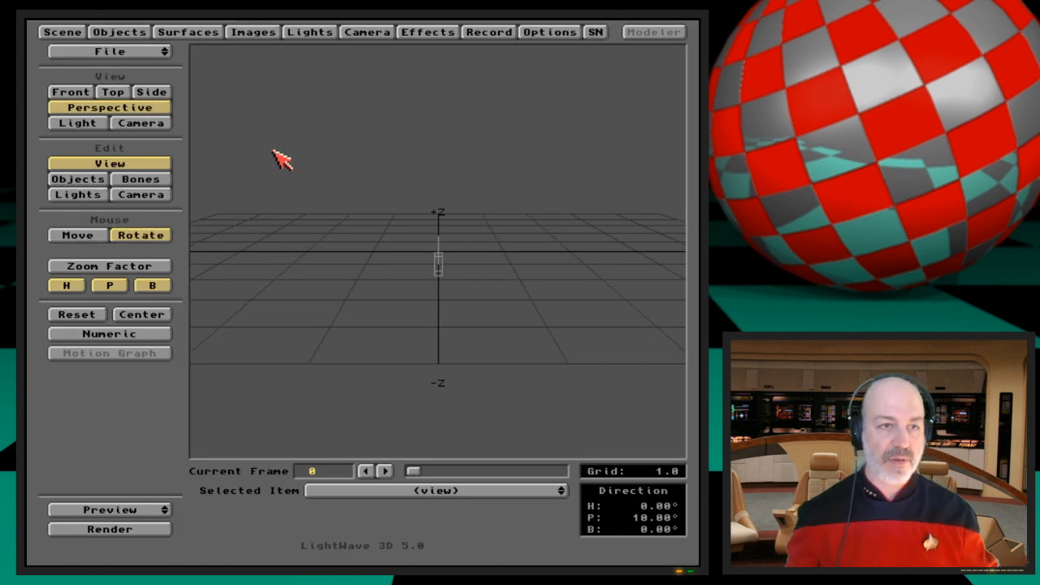
{"action": "left_click", "coordinate": [540, 32]}
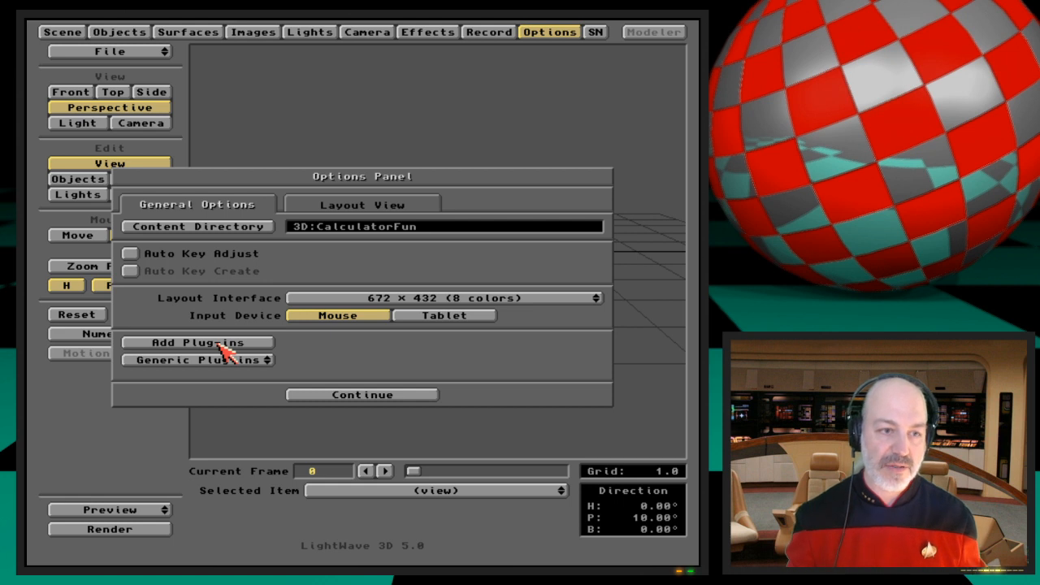
{"action": "left_click", "coordinate": [548, 33]}
{"action": "left_click", "coordinate": [167, 51]}
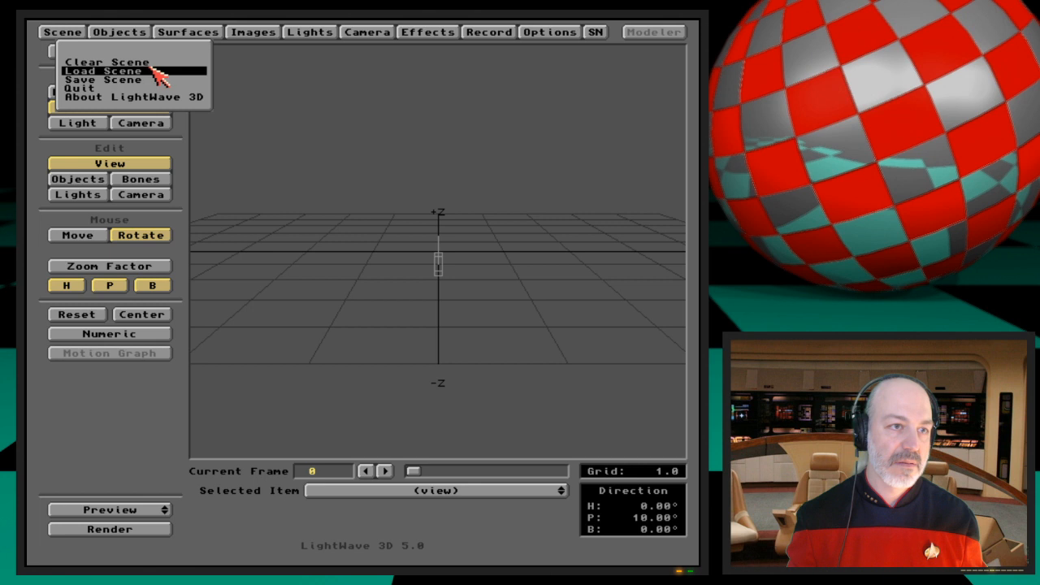
{"action": "left_click", "coordinate": [152, 62]}
{"action": "key", "text": "Return"}
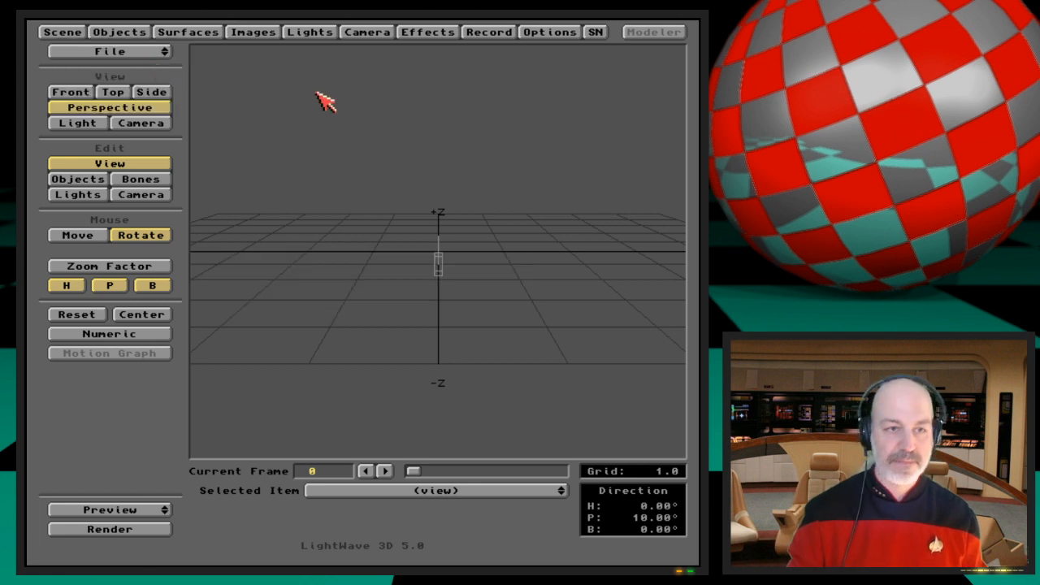
Step: Add the hiipload.p plug-in from the Plug-Ins/AmiHIIPv2 drawer
{"action": "left_click", "coordinate": [559, 32]}
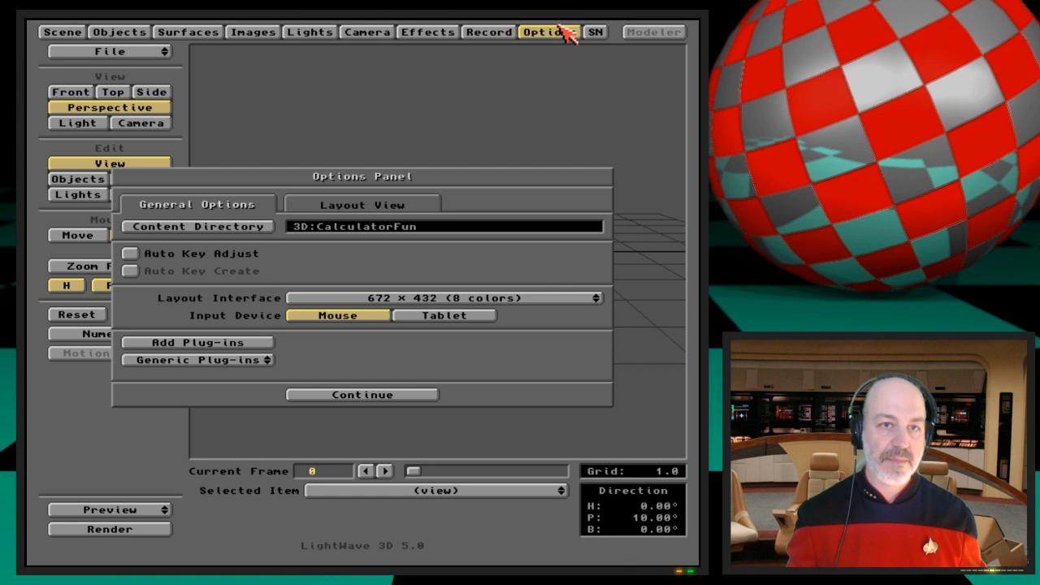
{"action": "left_click", "coordinate": [260, 344]}
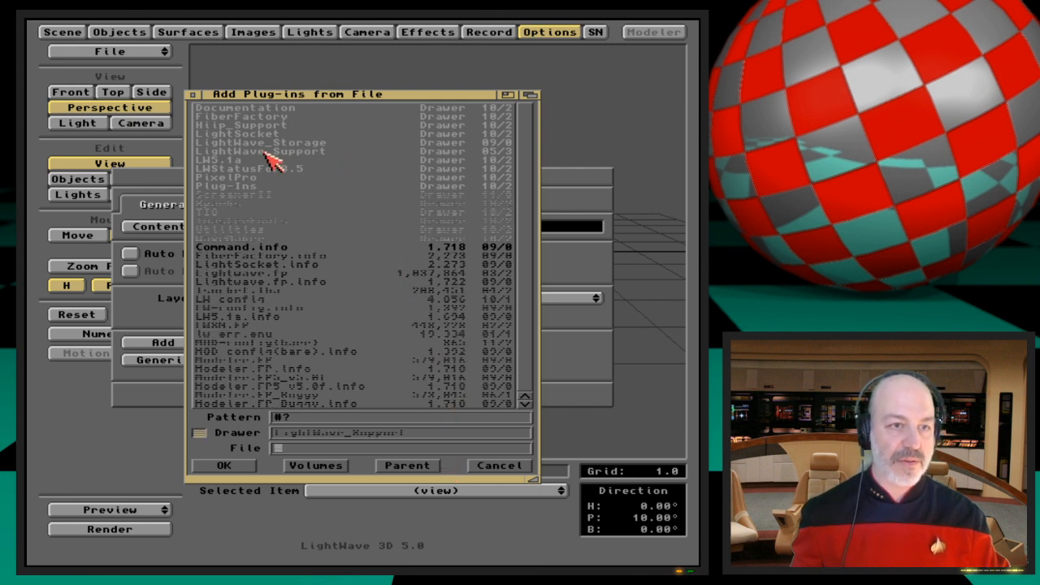
{"action": "left_click", "coordinate": [267, 152]}
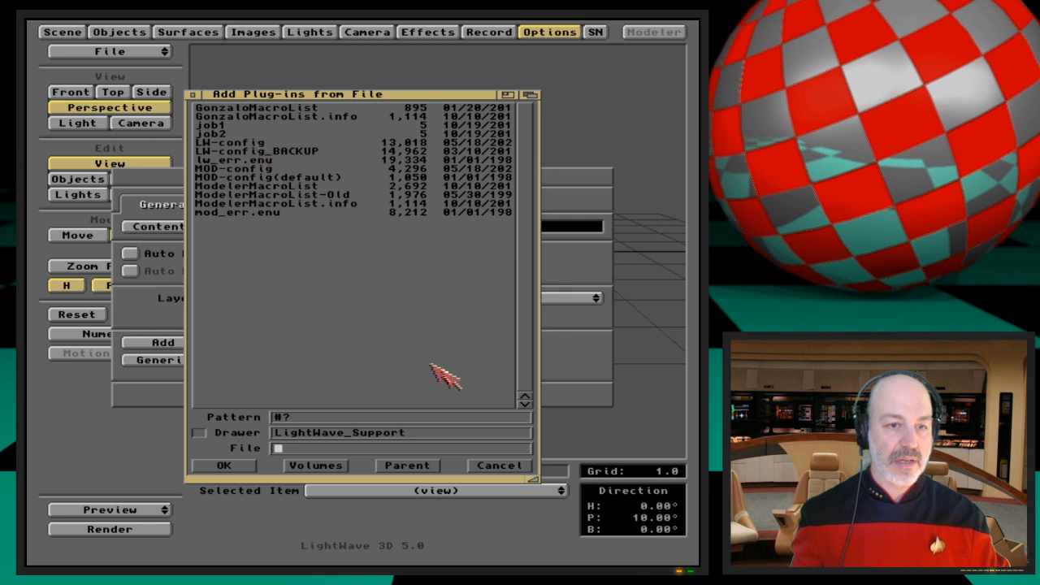
{"action": "left_click", "coordinate": [443, 466]}
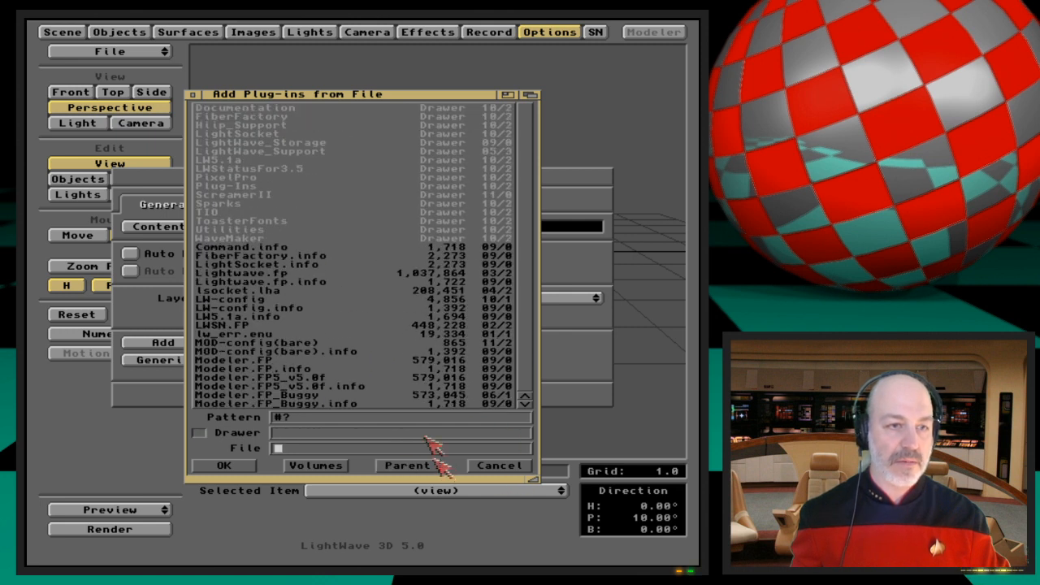
{"action": "left_click", "coordinate": [247, 186]}
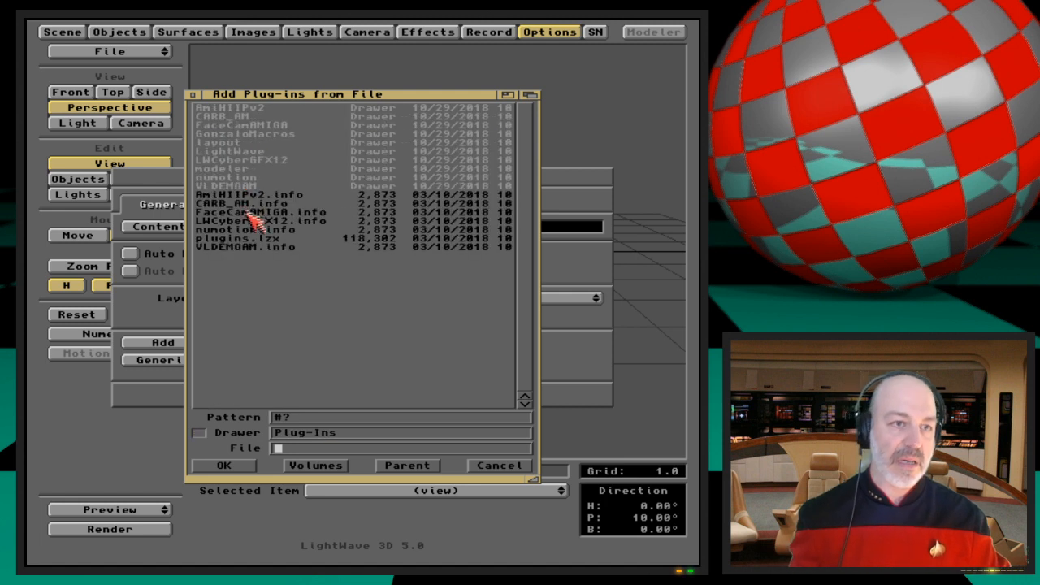
{"action": "left_click", "coordinate": [262, 108]}
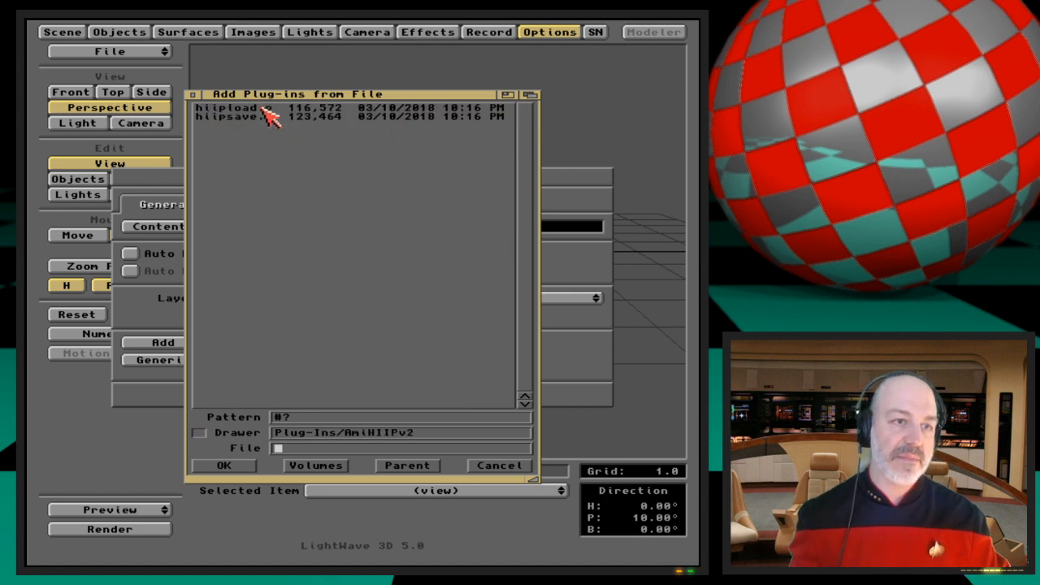
{"action": "left_click", "coordinate": [418, 468]}
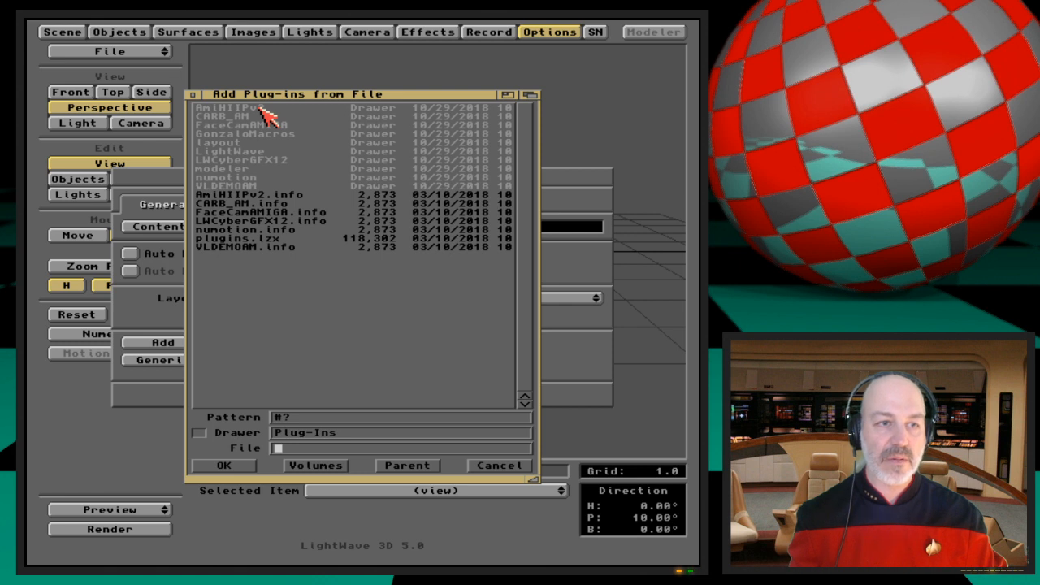
{"action": "left_click", "coordinate": [262, 108]}
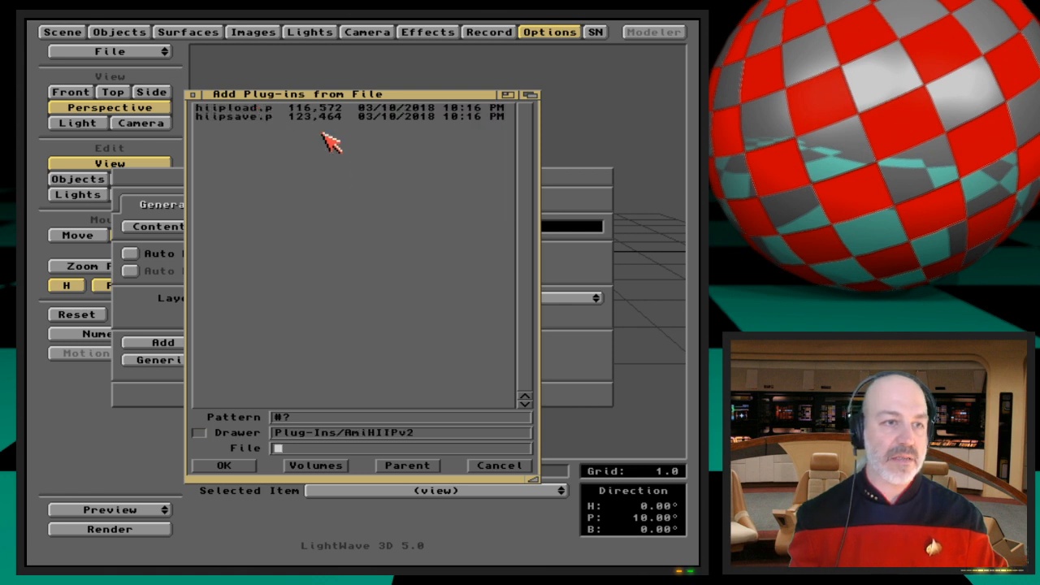
{"action": "double_click", "coordinate": [262, 114]}
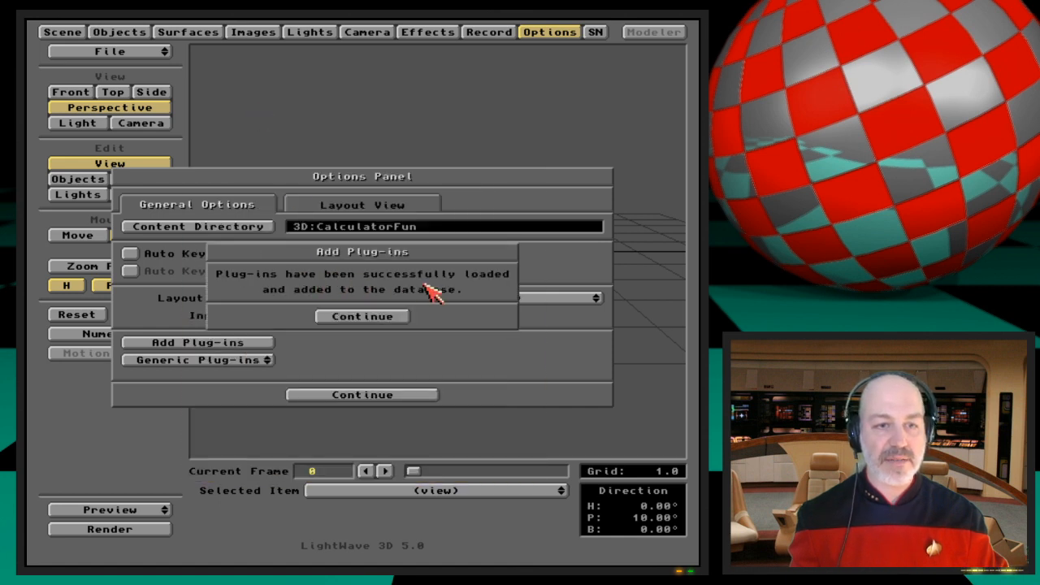
{"action": "left_click", "coordinate": [371, 319]}
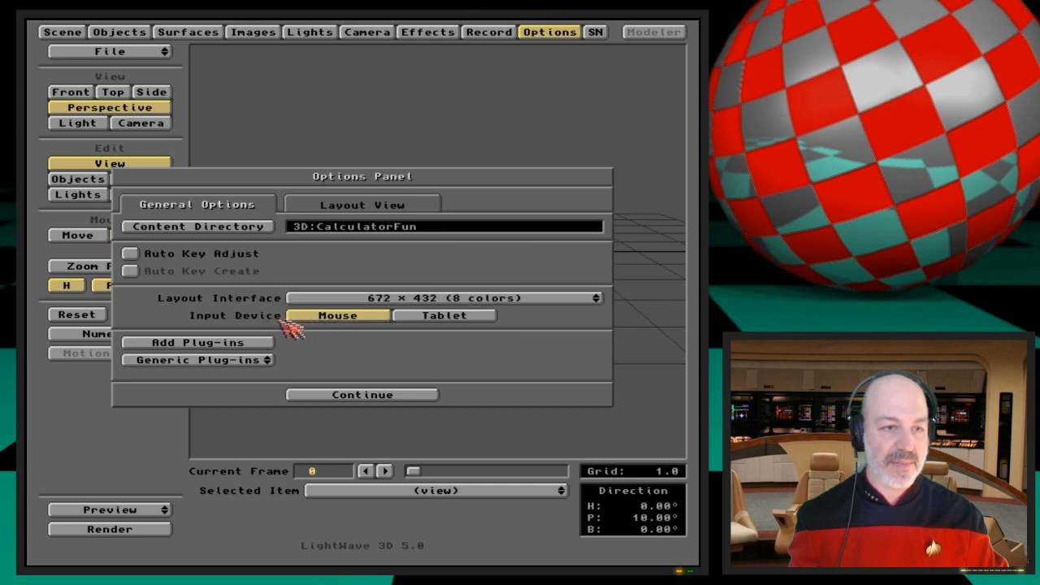
Step: Add the hiipsave.p plug-in from the Plug-Ins/AmiHIIPv2 drawer and close the options
{"action": "left_click", "coordinate": [255, 340]}
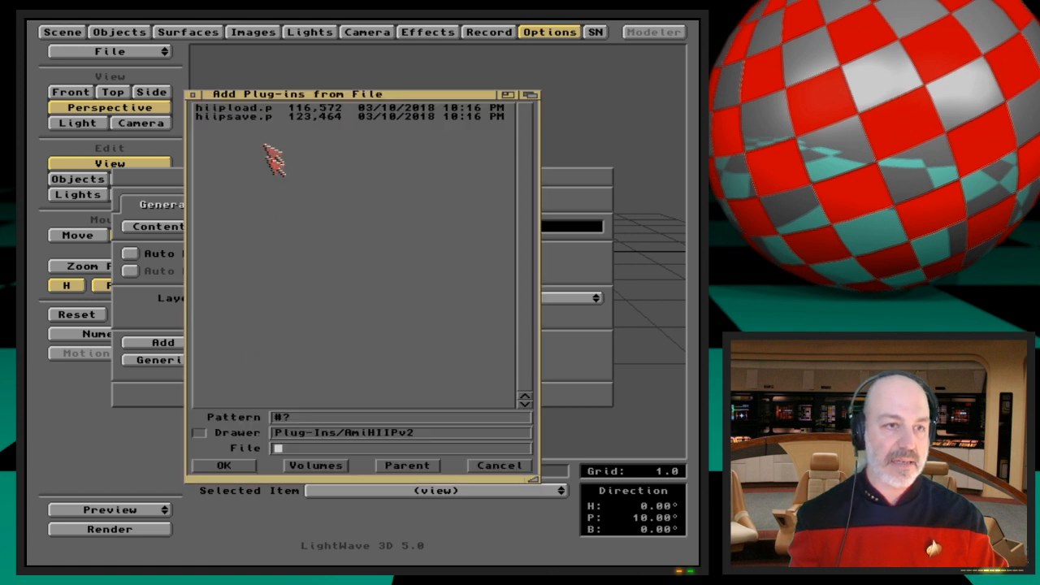
{"action": "double_click", "coordinate": [257, 117]}
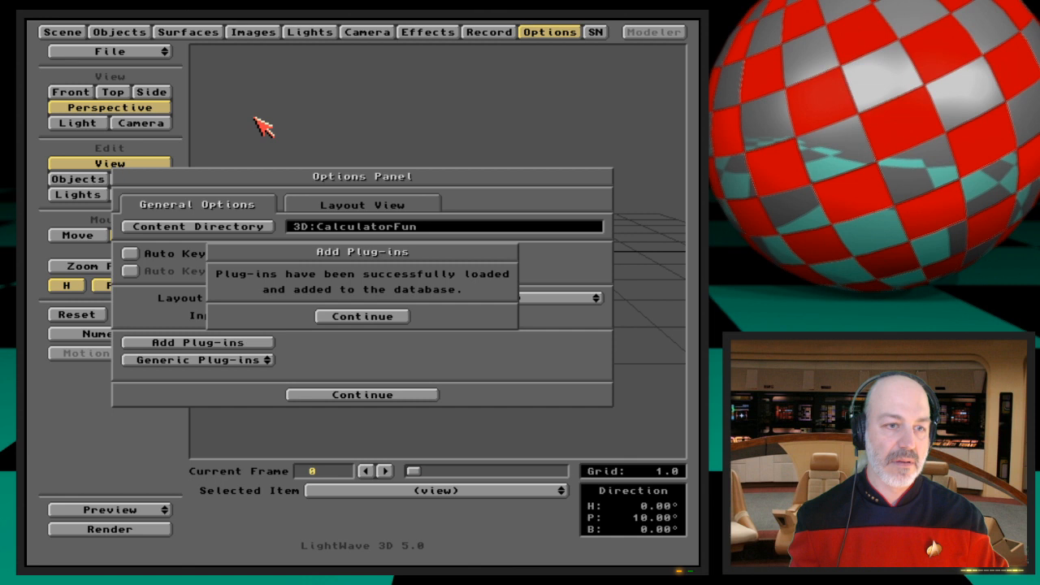
{"action": "left_click", "coordinate": [379, 325]}
{"action": "left_click", "coordinate": [558, 31]}
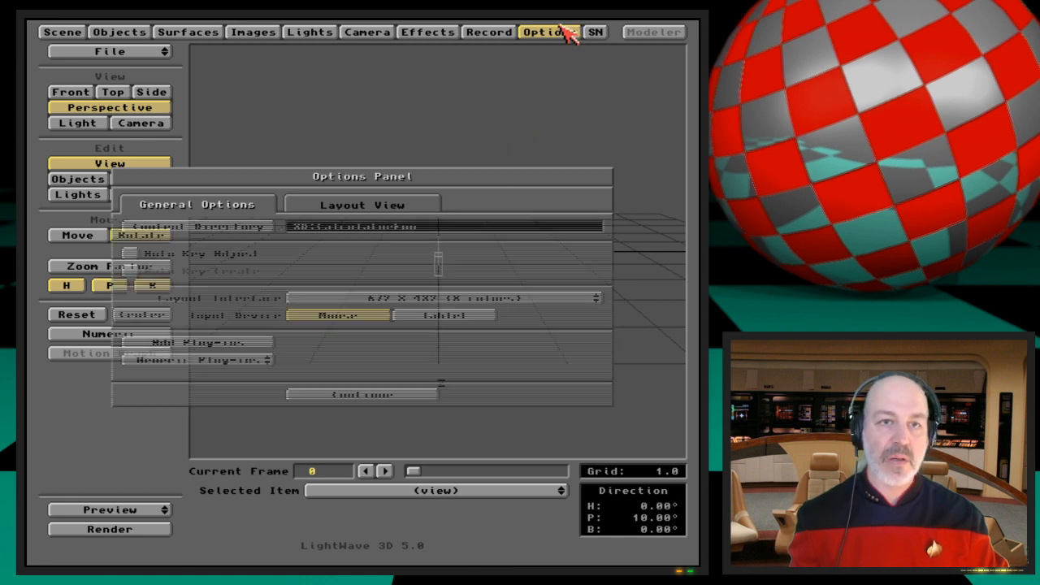
Step: Examine the list of RGB image formats offered for saving rendered images in the recording settings
{"action": "left_click", "coordinate": [507, 37]}
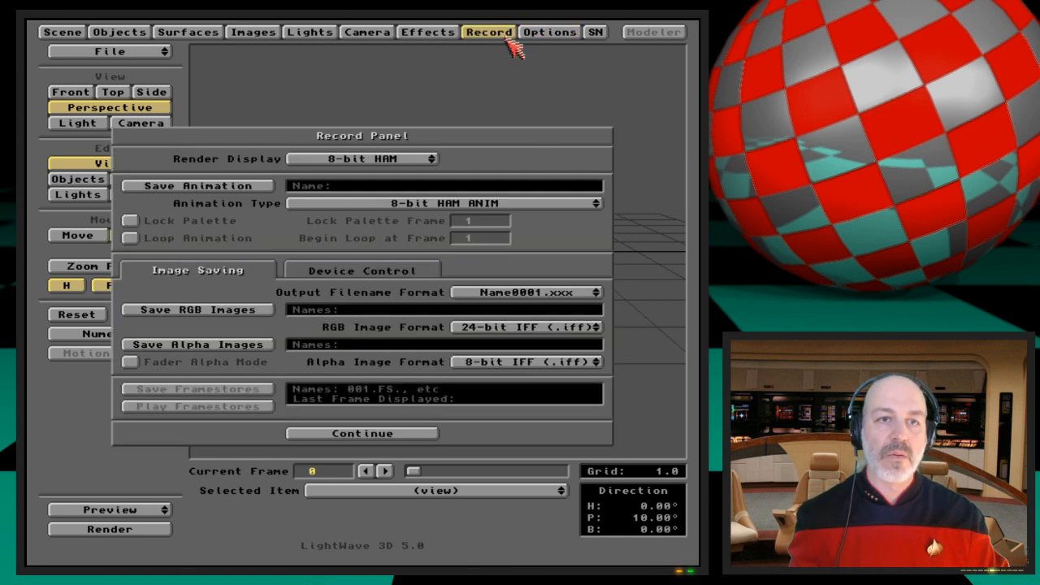
{"action": "left_click", "coordinate": [548, 329]}
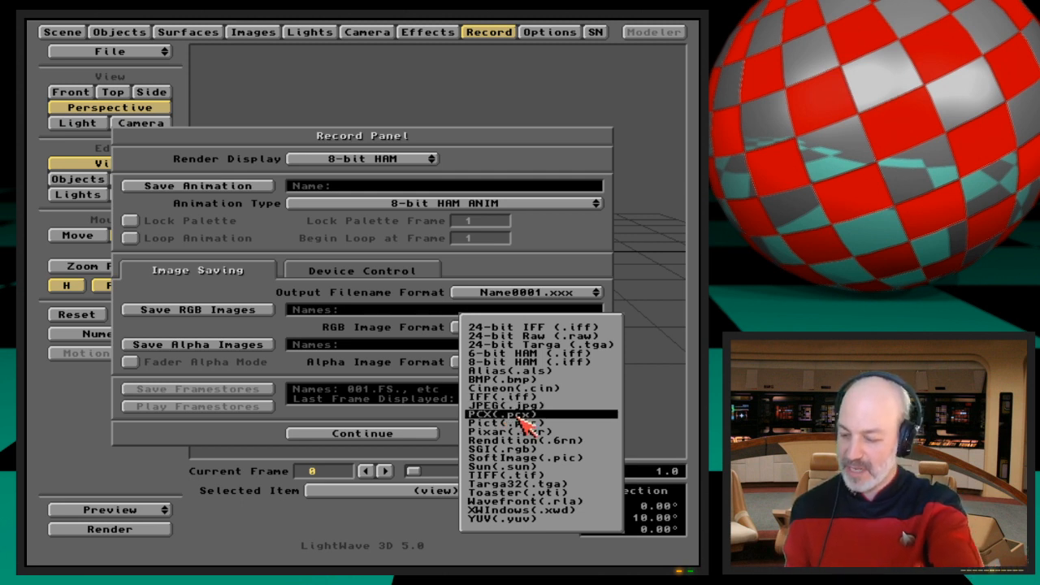
{"action": "left_click_drag", "start_coordinate": [524, 422], "coordinate": [524, 549]}
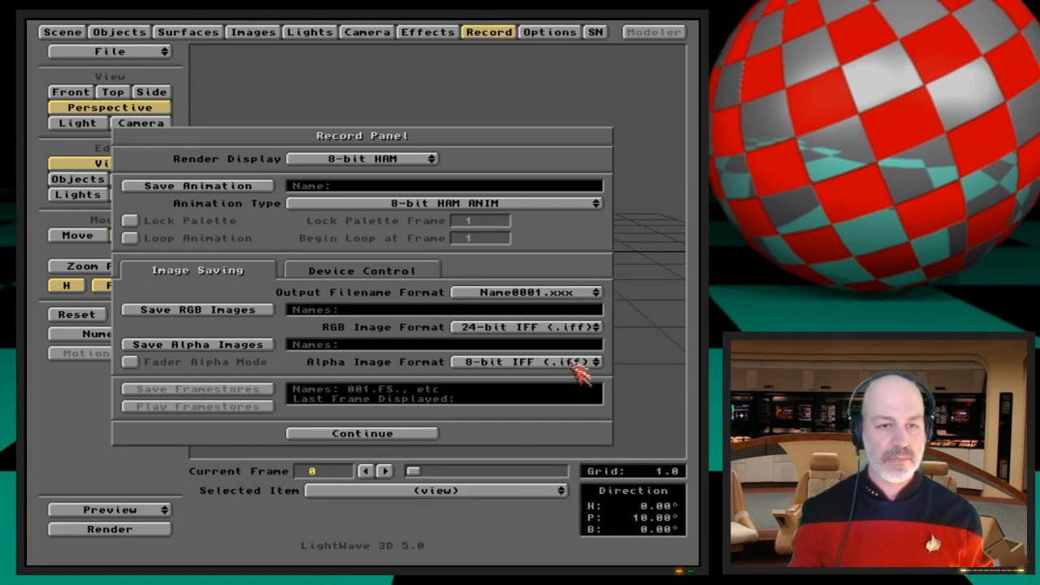
{"action": "left_click", "coordinate": [581, 326]}
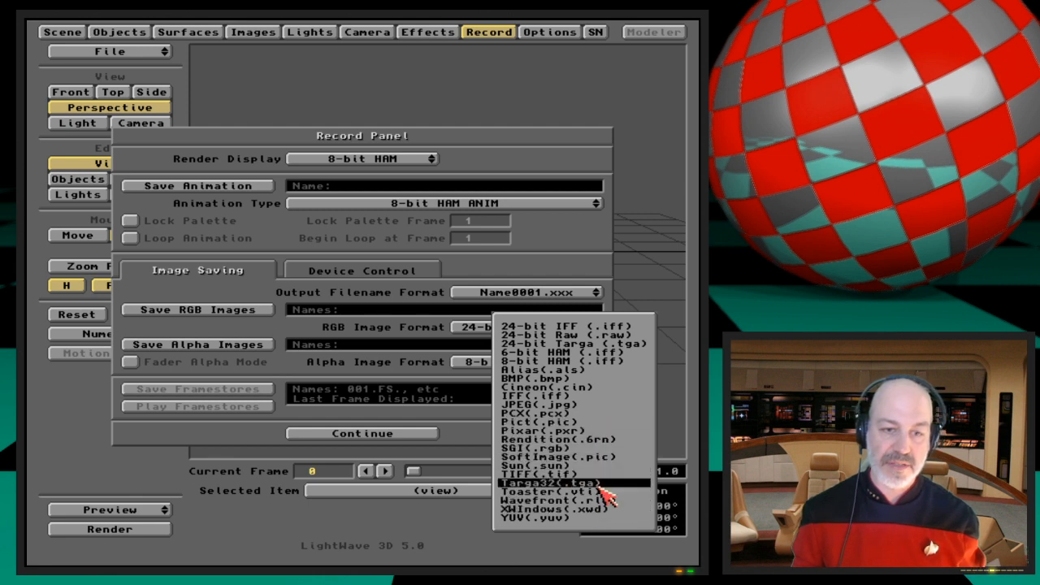
{"action": "left_click", "coordinate": [634, 275]}
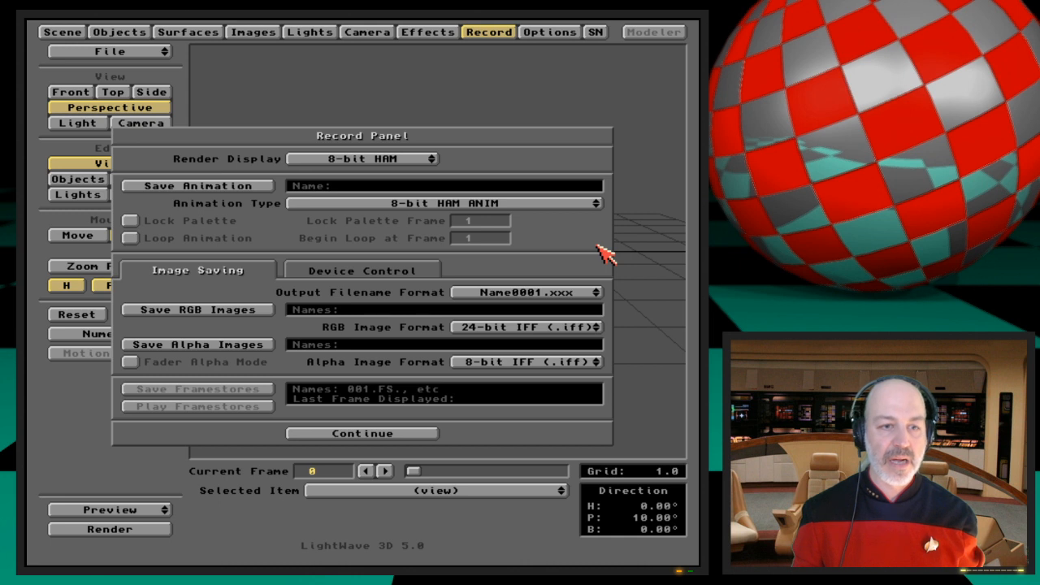
{"action": "left_click", "coordinate": [561, 33]}
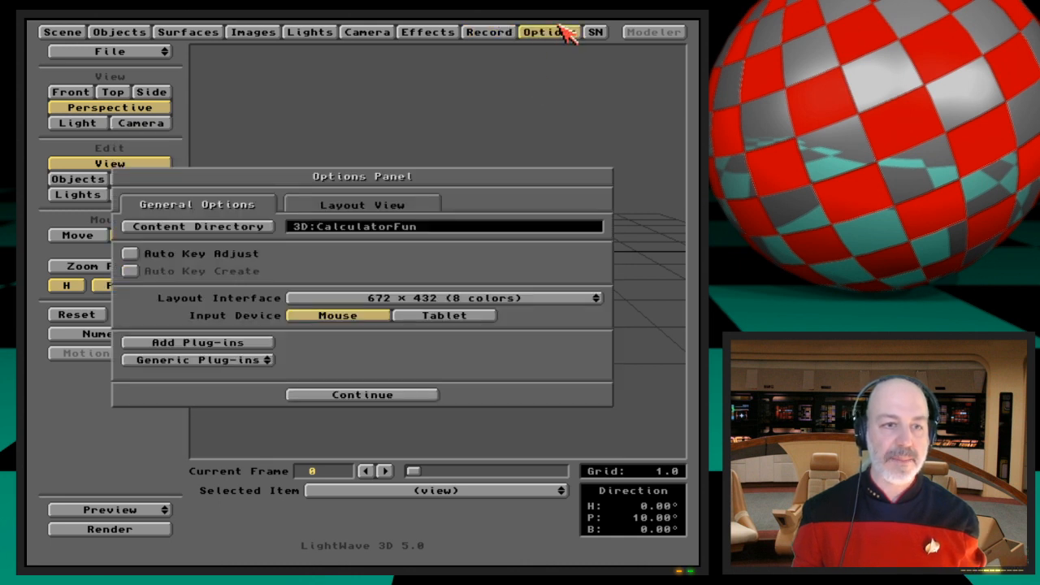
{"action": "left_click", "coordinate": [498, 33]}
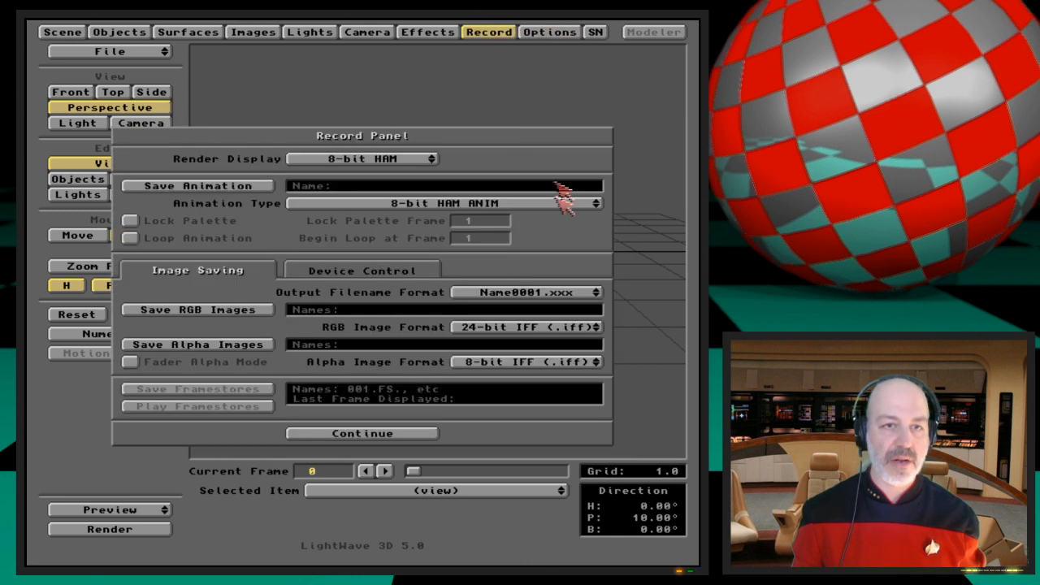
{"action": "left_click", "coordinate": [527, 326]}
{"action": "left_click_drag", "start_coordinate": [523, 323], "coordinate": [543, 28]}
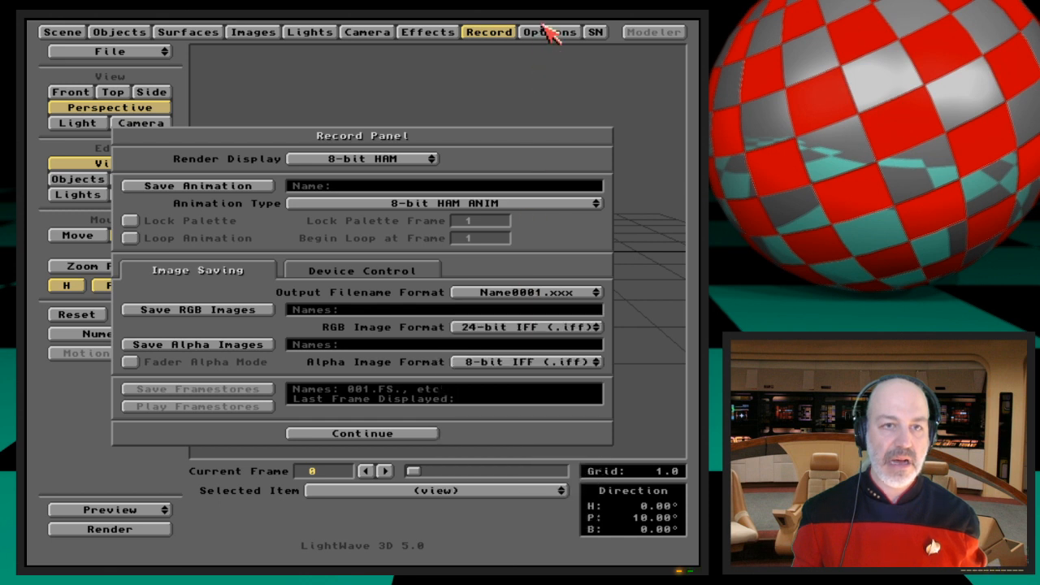
Step: Exit to the Workbench and bring LightWave 3D up again
{"action": "left_click", "coordinate": [543, 29]}
{"action": "left_click", "coordinate": [543, 29]}
{"action": "left_click_drag", "start_coordinate": [168, 58], "coordinate": [168, 86]}
{"action": "key", "text": "Escape"}
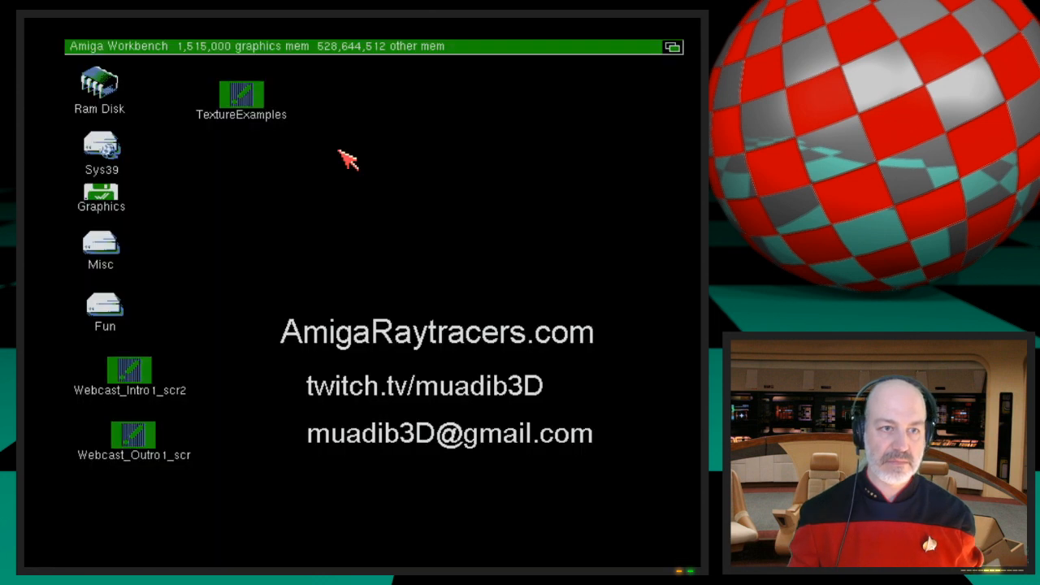
{"action": "right_click_drag", "start_coordinate": [429, 158], "coordinate": [421, 62]}
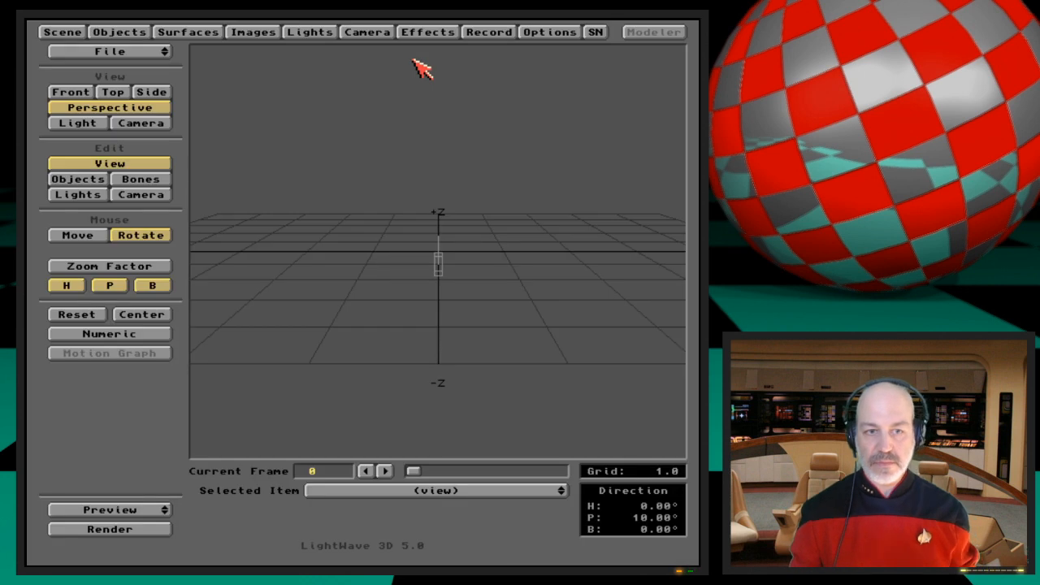
Step: Review the RGB image saving formats again, along with the image and surface settings
{"action": "left_click", "coordinate": [489, 32]}
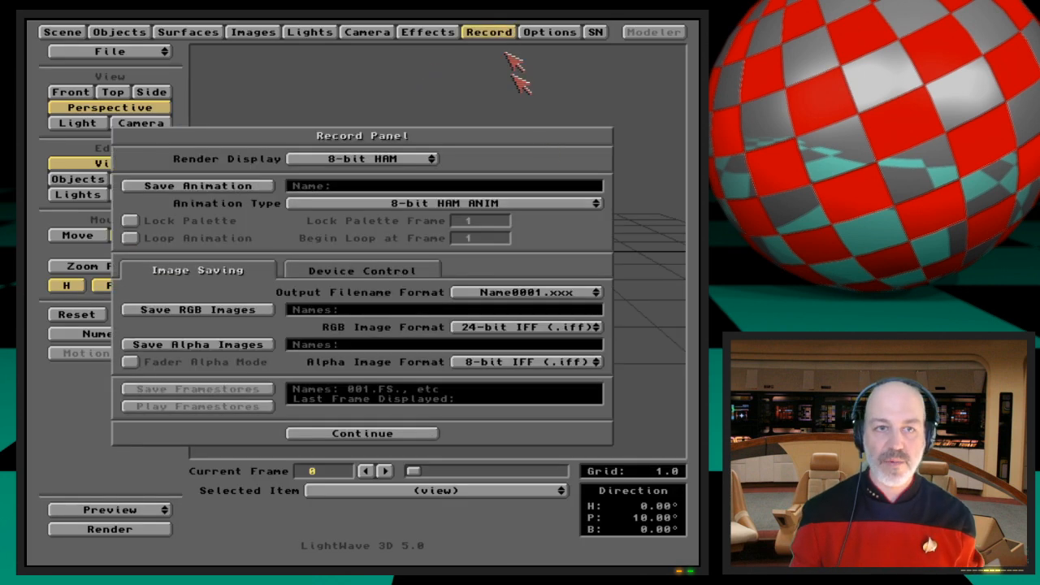
{"action": "left_click", "coordinate": [569, 327]}
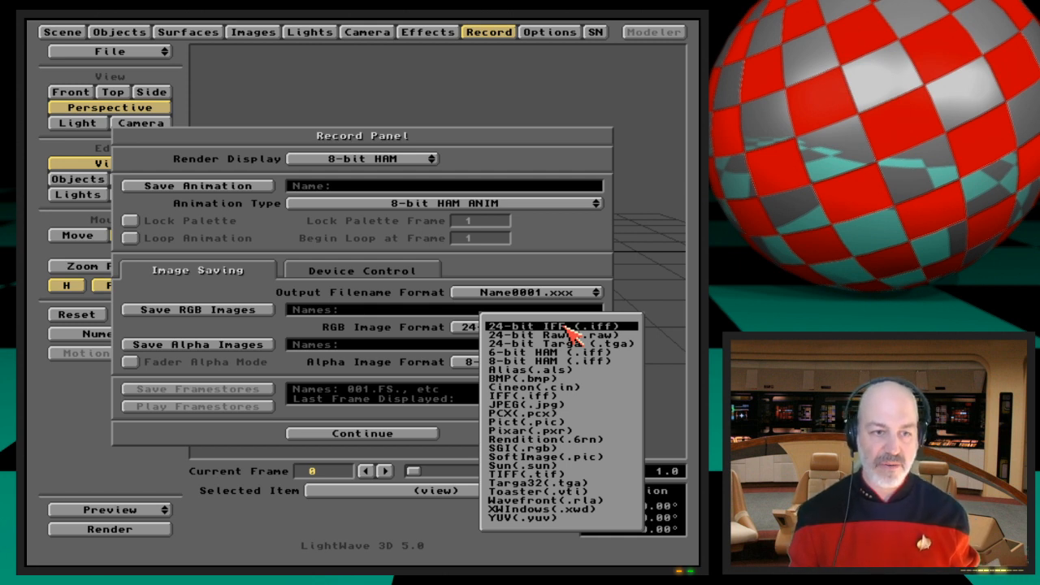
{"action": "left_click", "coordinate": [576, 546]}
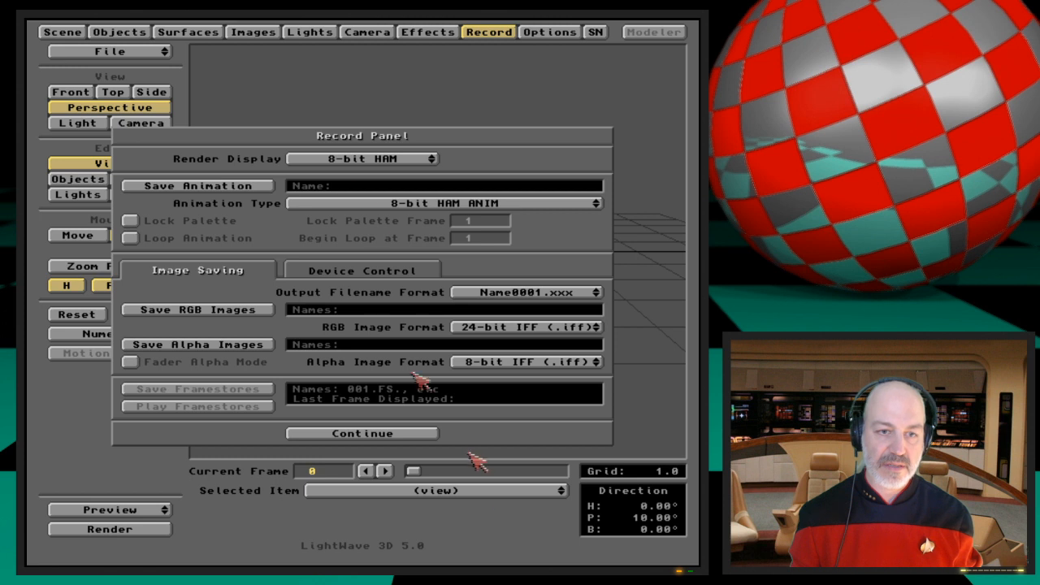
{"action": "left_click", "coordinate": [271, 33]}
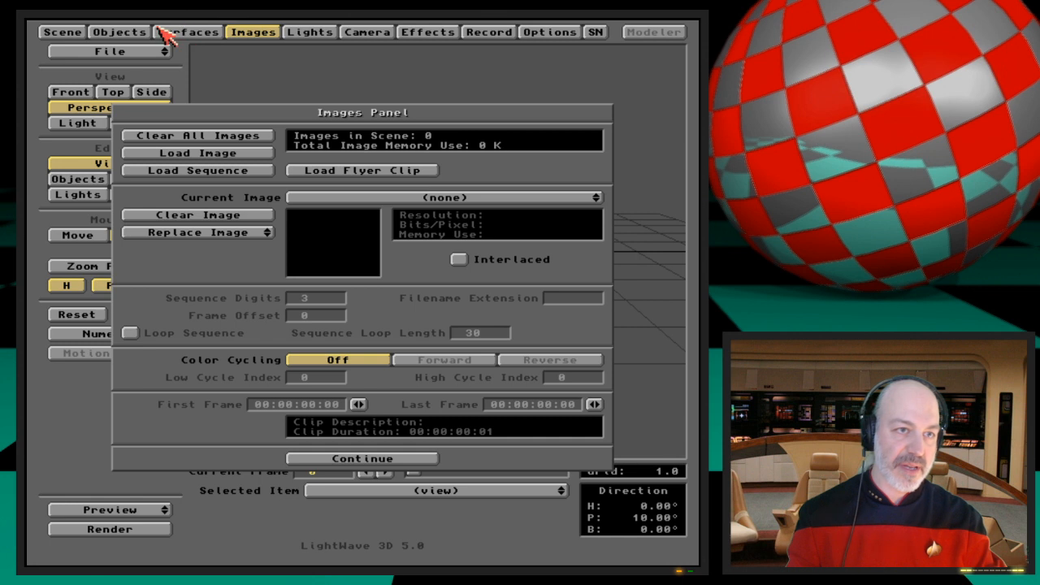
{"action": "left_click", "coordinate": [183, 32]}
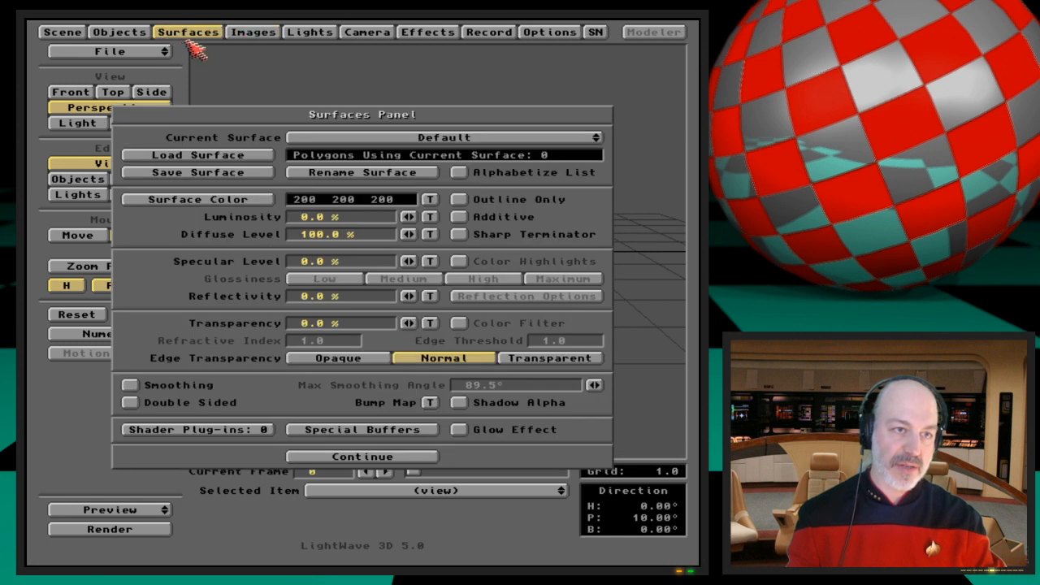
{"action": "left_click", "coordinate": [267, 37]}
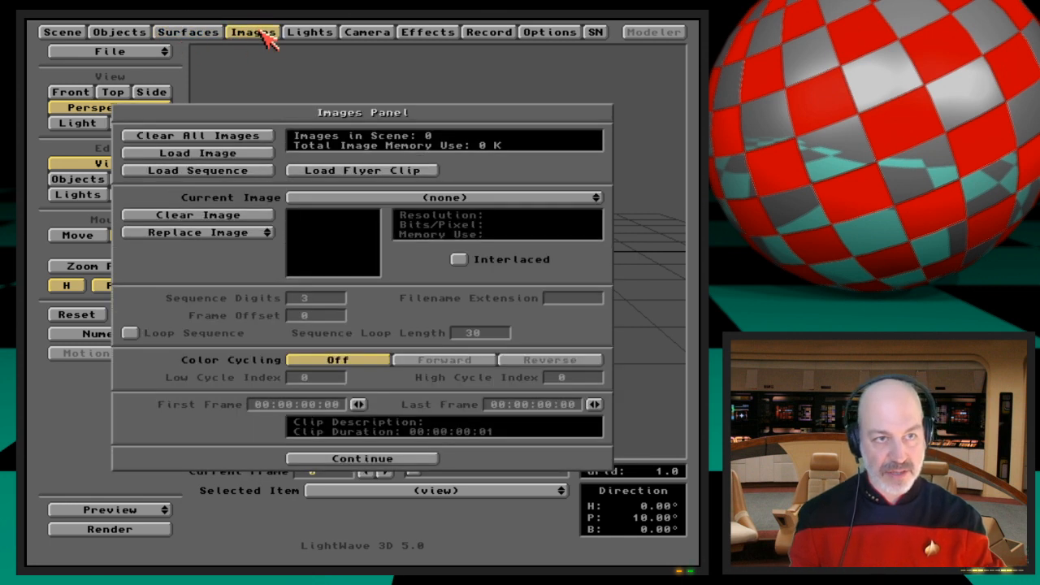
{"action": "left_click", "coordinate": [215, 31]}
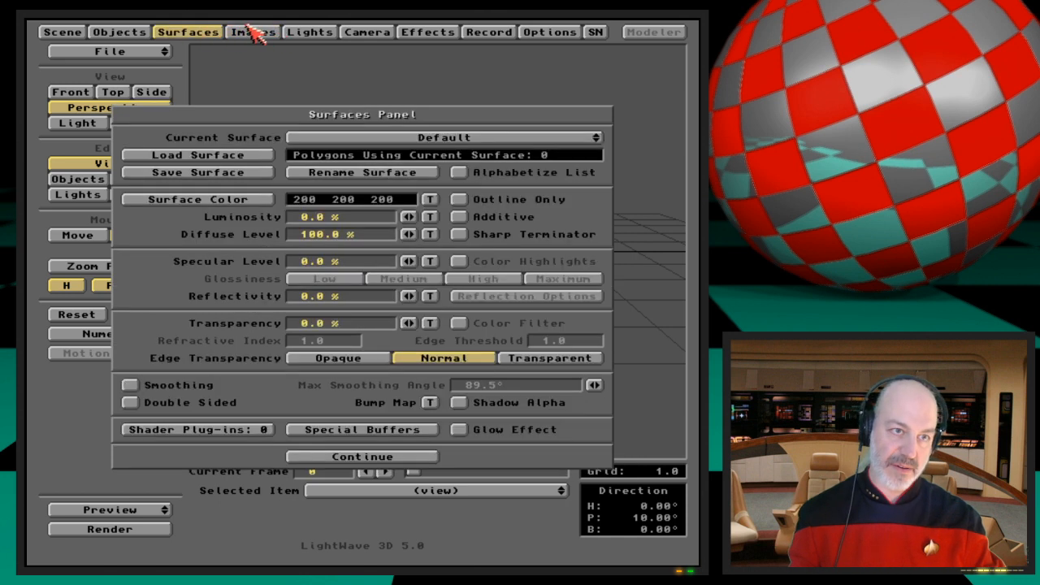
{"action": "left_click", "coordinate": [202, 33]}
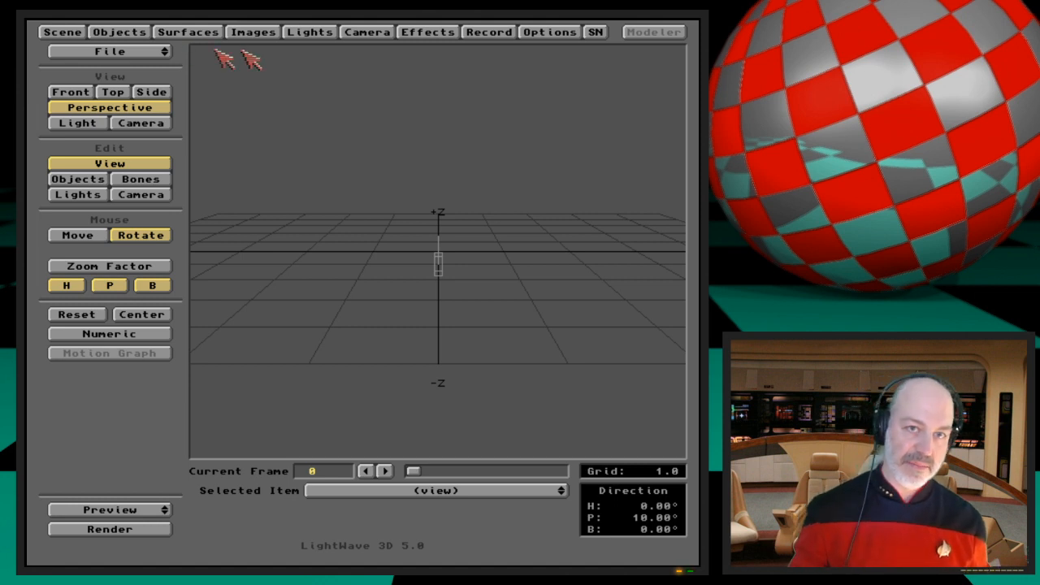
Step: Try a frame step of 50 in the scene settings and clear the value again
{"action": "left_click", "coordinate": [72, 33]}
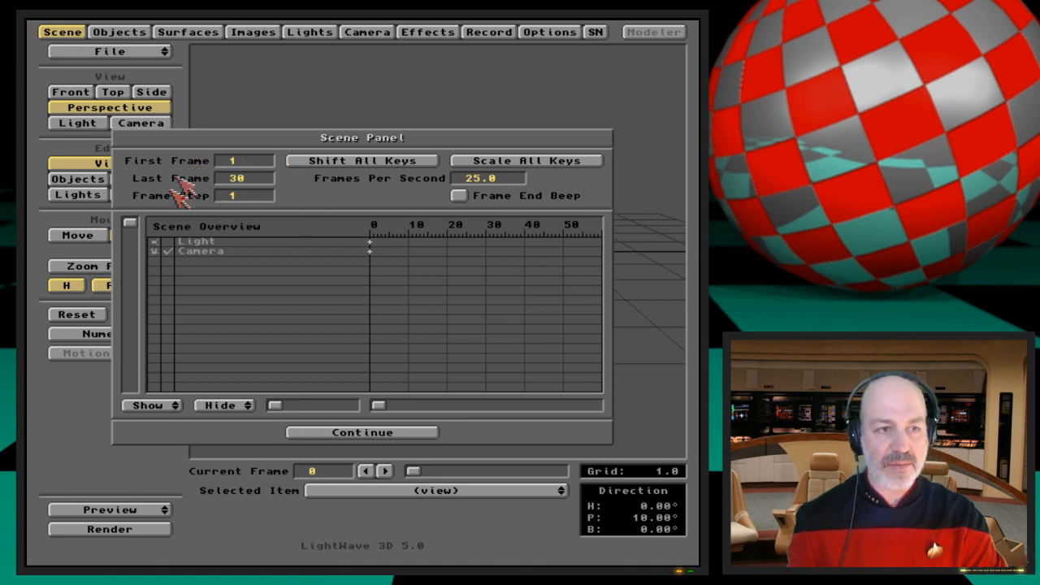
{"action": "left_click", "coordinate": [258, 197]}
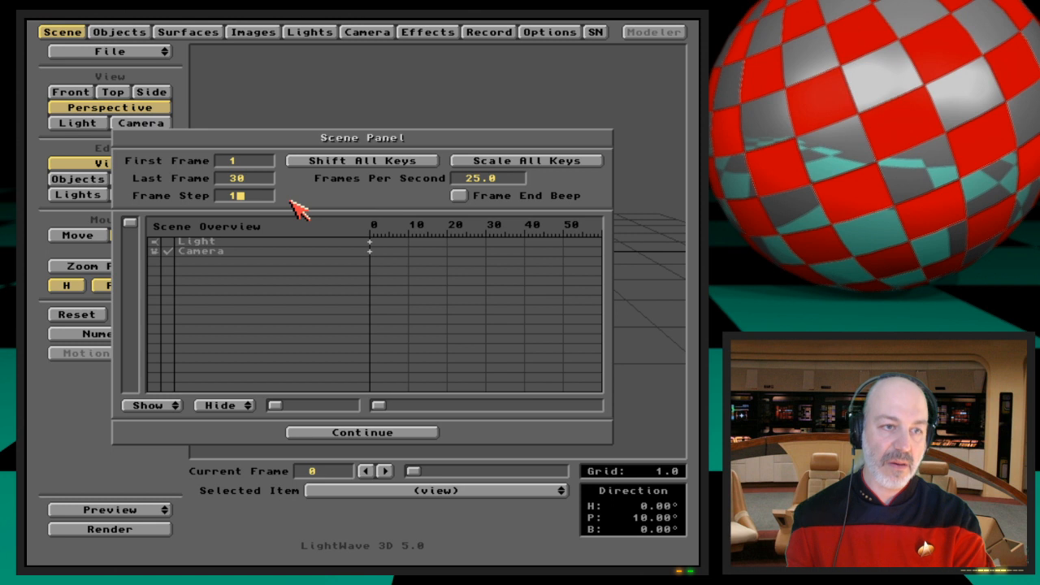
{"action": "key", "text": "BackSpace"}
{"action": "type", "text": "50"}
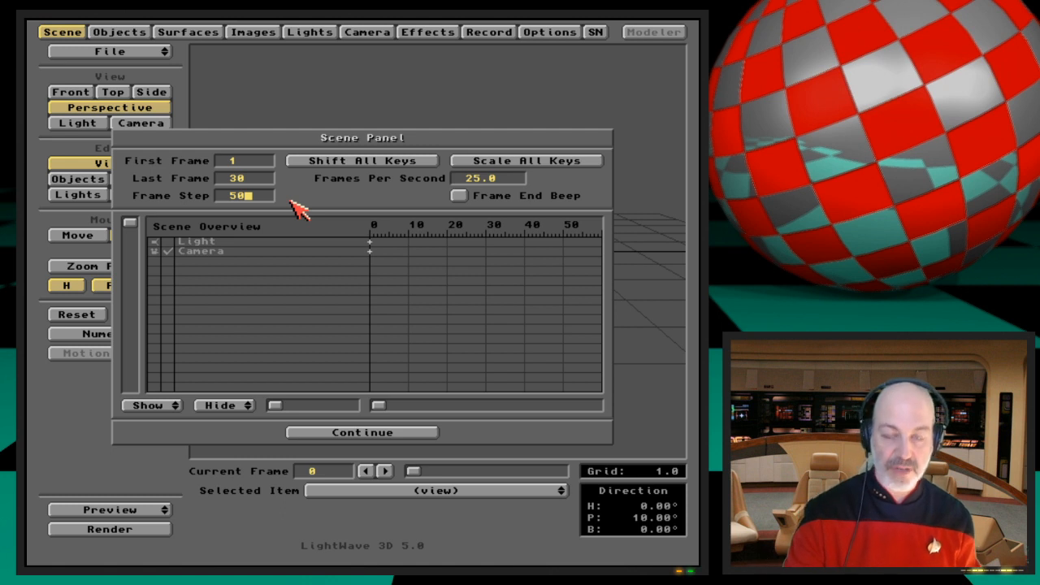
{"action": "key", "text": "BackSpace"}
{"action": "key", "text": "BackSpace"}
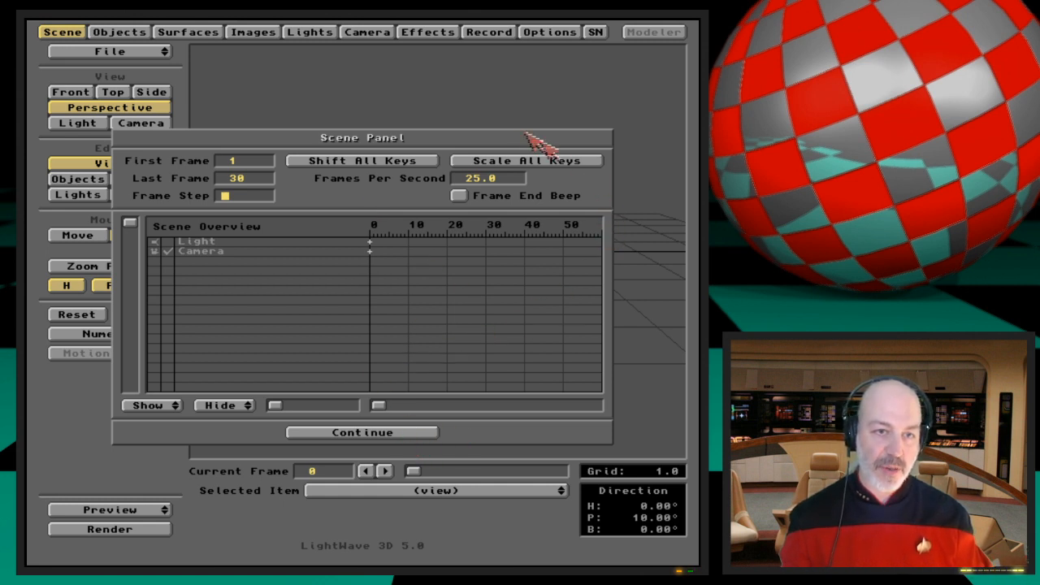
Step: Try to set the scene's frame rate to 24 frames per second
{"action": "left_click", "coordinate": [461, 180]}
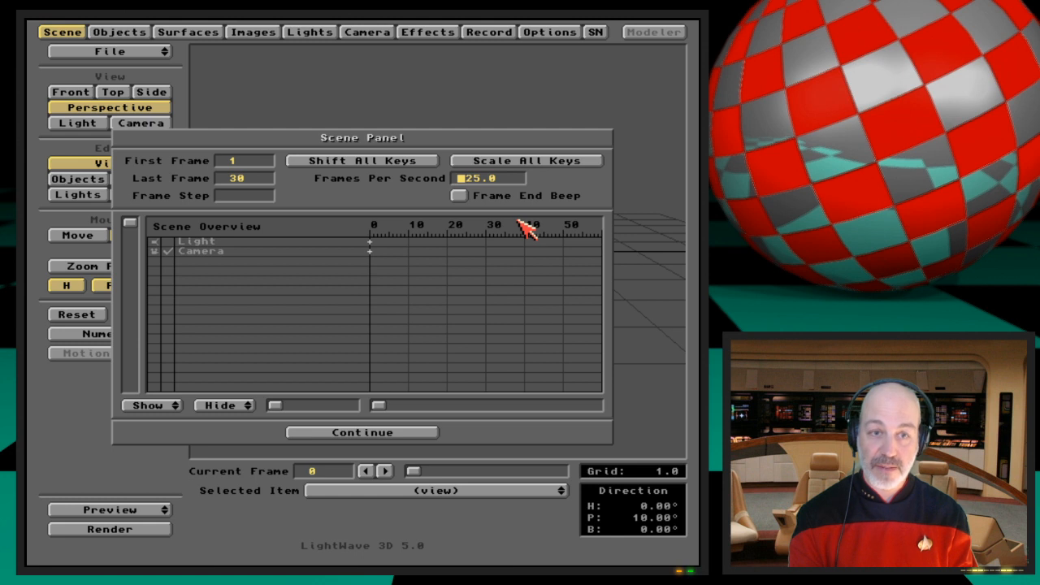
{"action": "type", "text": "24"}
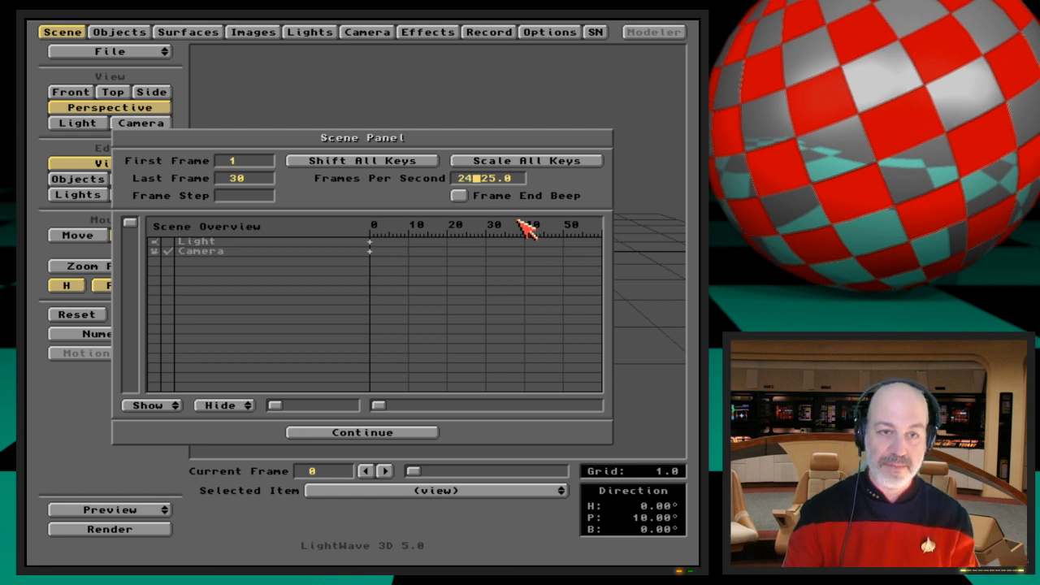
{"action": "key", "text": "Return"}
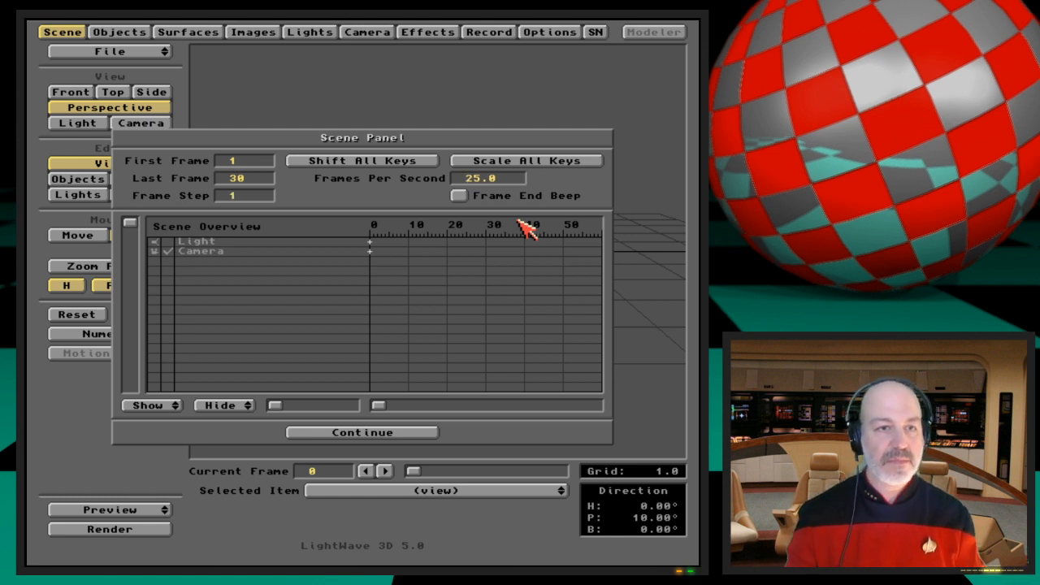
Step: Switch Frame End Beep on and off again, and close the scene settings
{"action": "left_click", "coordinate": [478, 202]}
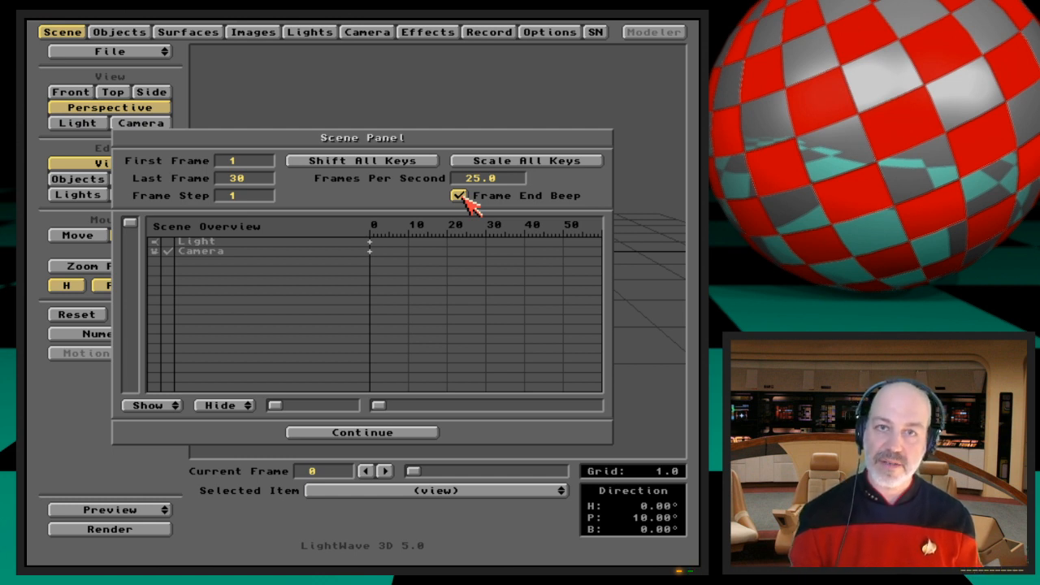
{"action": "left_click", "coordinate": [460, 196]}
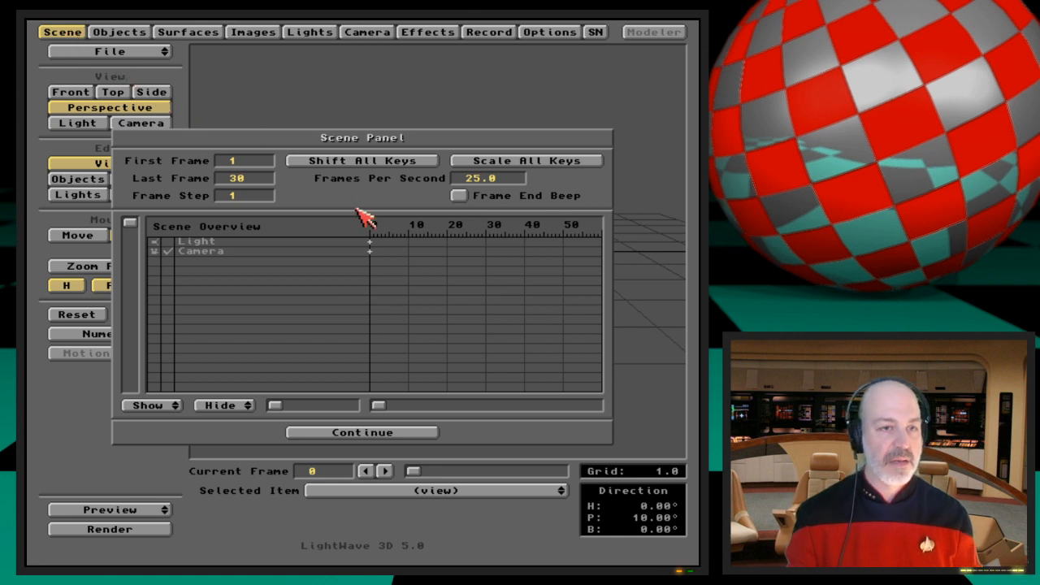
{"action": "left_click", "coordinate": [49, 31]}
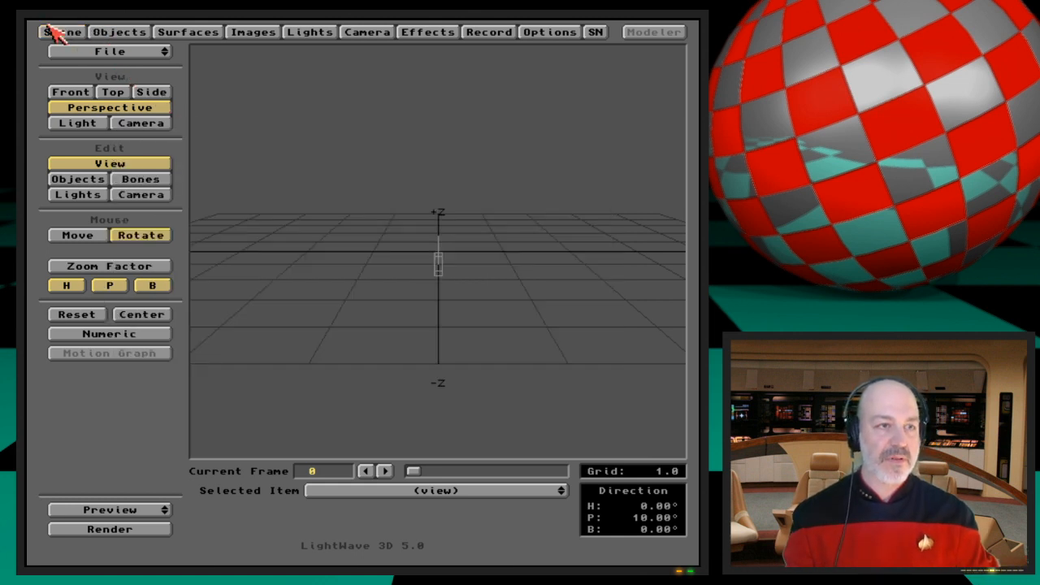
{"action": "left_click", "coordinate": [55, 31]}
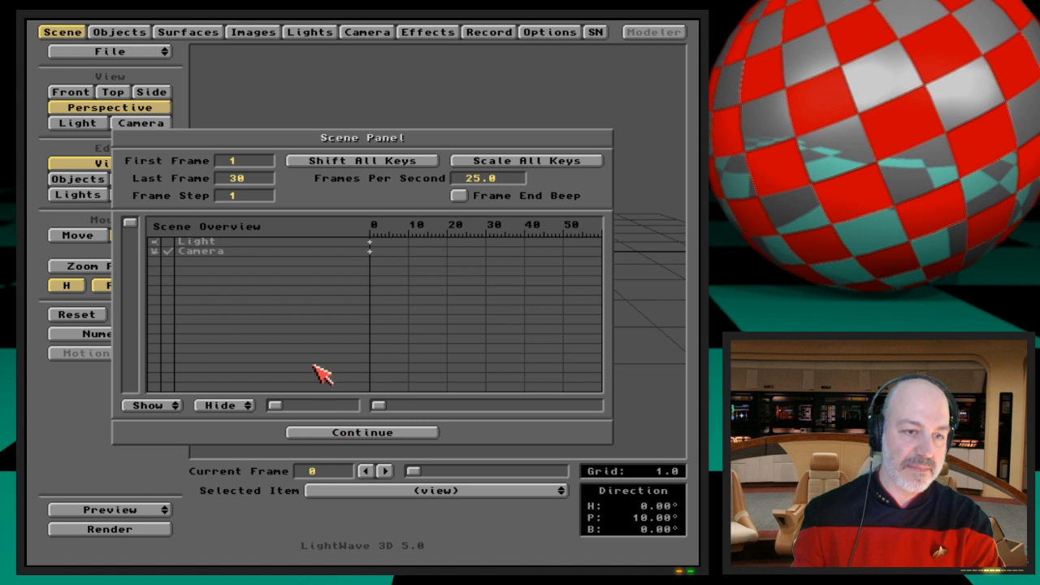
{"action": "left_click", "coordinate": [360, 435]}
Step: Load the scene 1.BouncingBallLong-Start from 3D:Webcast/Scenes and move the animation to frame 33
{"action": "left_click_drag", "start_coordinate": [137, 49], "coordinate": [145, 69]}
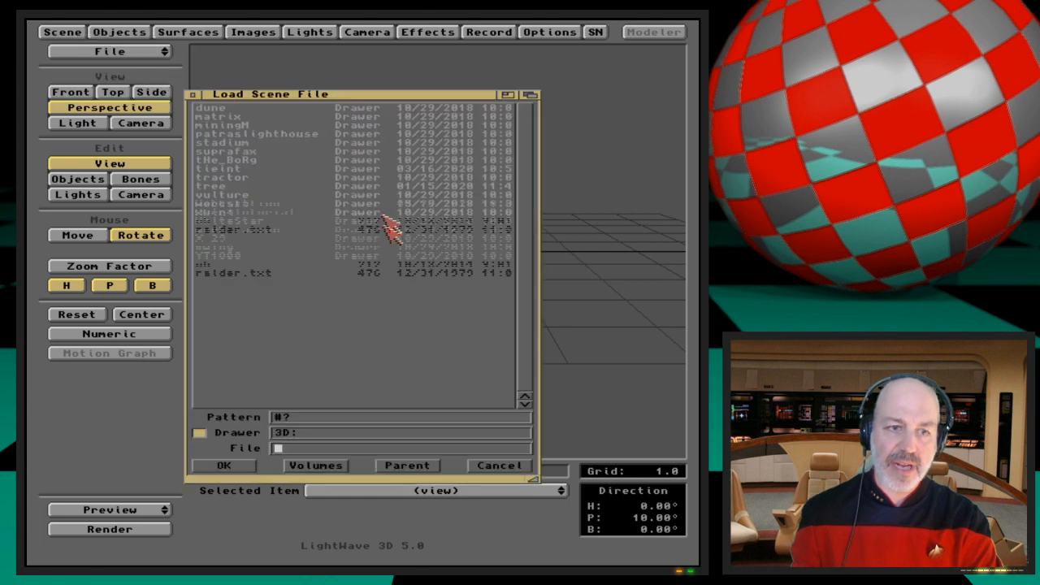
{"action": "left_click", "coordinate": [523, 379]}
{"action": "left_click", "coordinate": [523, 379]}
{"action": "left_click", "coordinate": [523, 379]}
{"action": "left_click", "coordinate": [523, 379]}
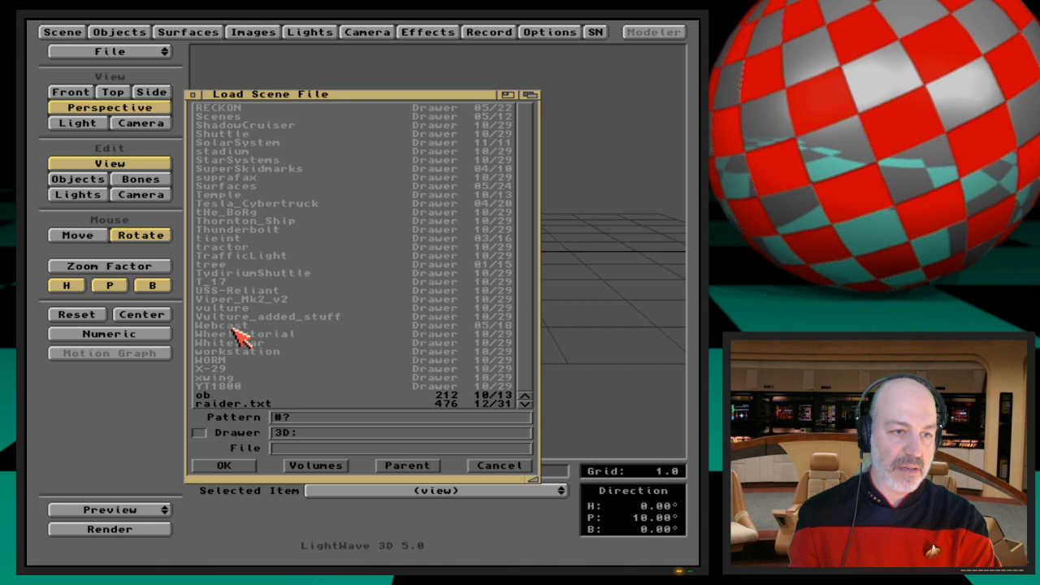
{"action": "left_click", "coordinate": [234, 327]}
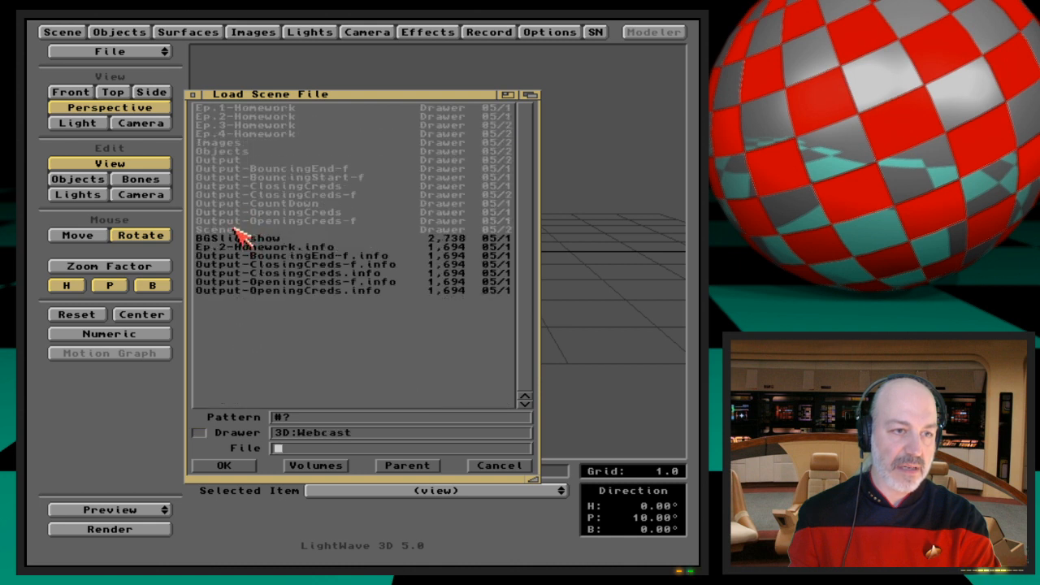
{"action": "left_click", "coordinate": [237, 229]}
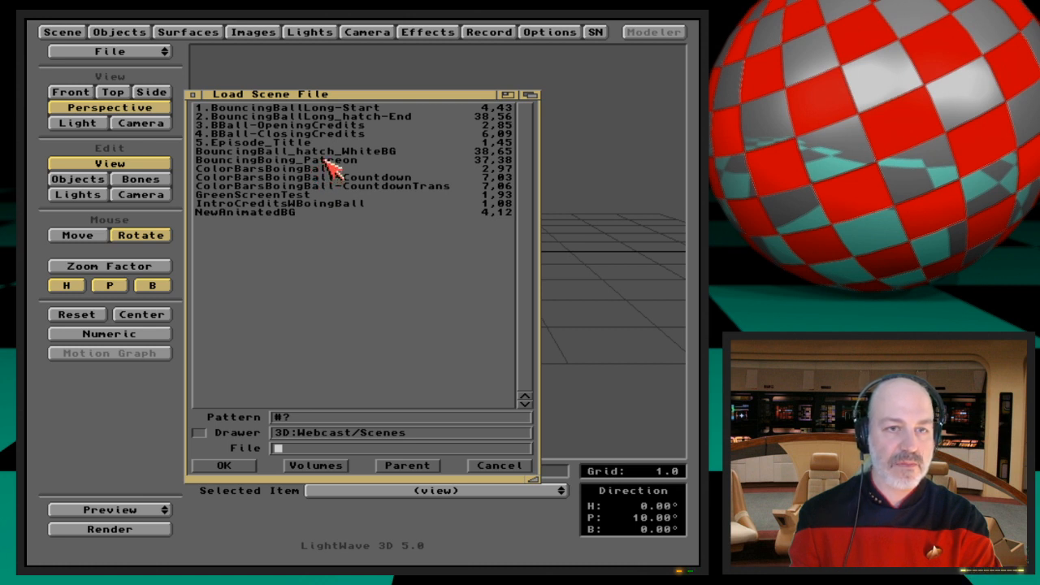
{"action": "double_click", "coordinate": [382, 108]}
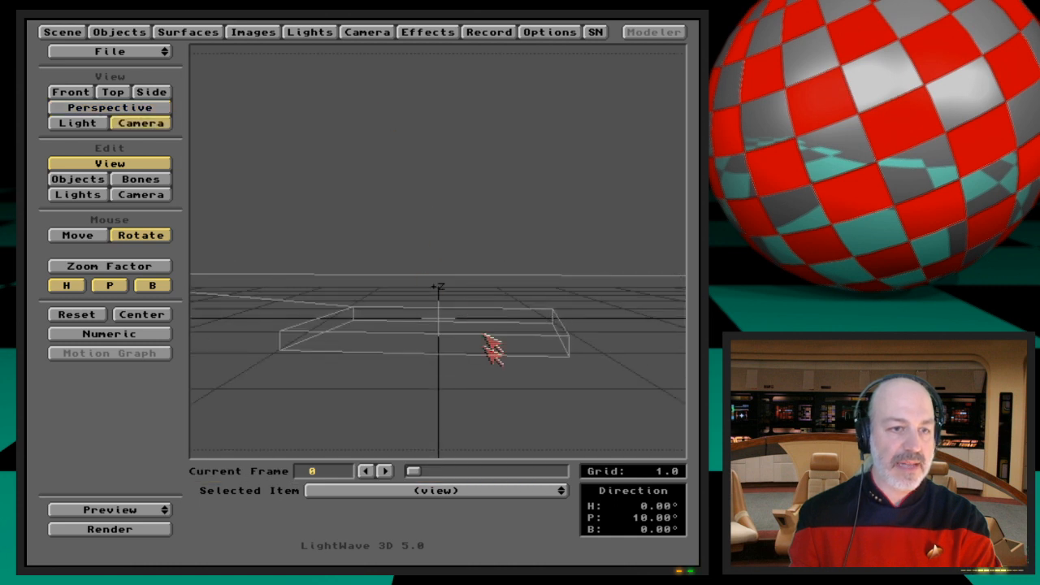
{"action": "left_click_drag", "start_coordinate": [412, 471], "coordinate": [428, 471]}
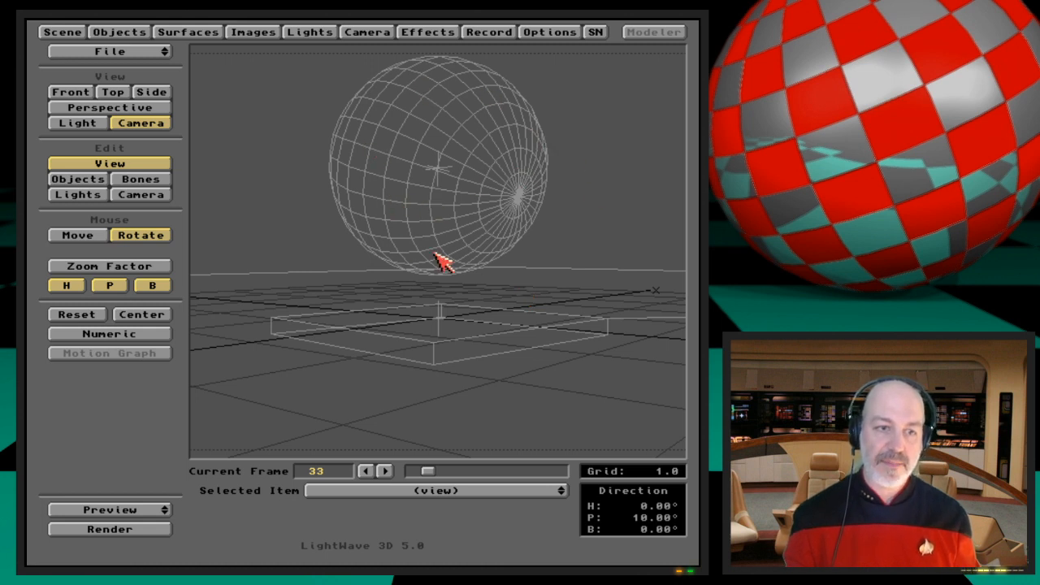
Step: Examine the scene overview and its options for showing or hiding all objects, bones and lights
{"action": "left_click", "coordinate": [47, 31]}
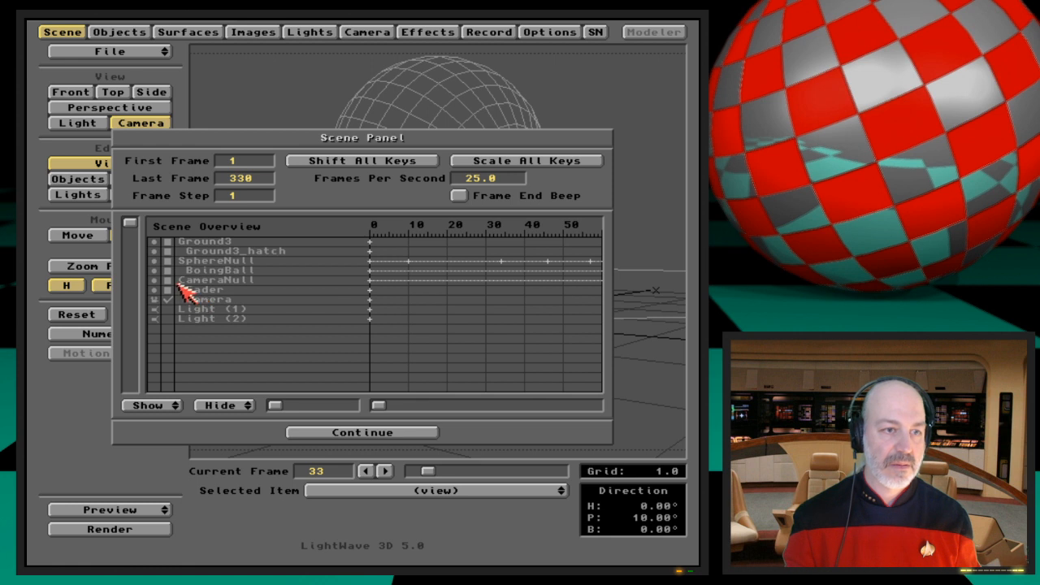
{"action": "left_click", "coordinate": [171, 407]}
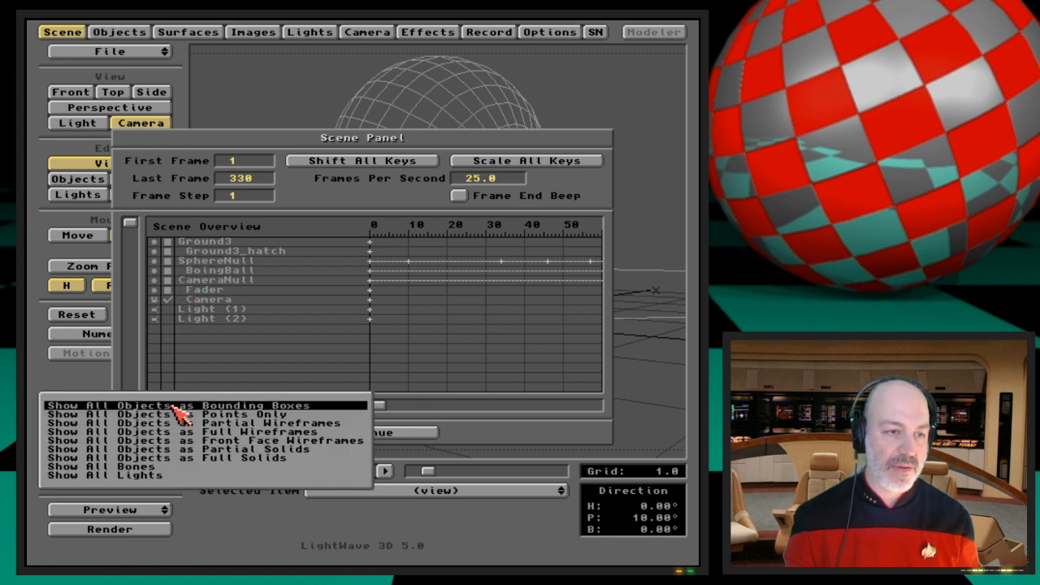
{"action": "left_click_drag", "start_coordinate": [172, 406], "coordinate": [205, 370]}
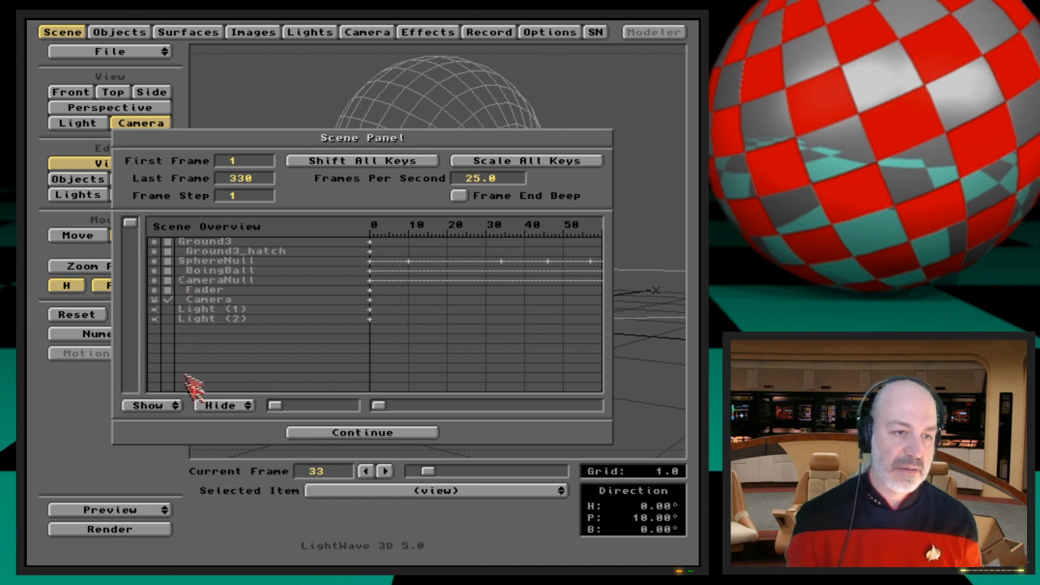
{"action": "left_click", "coordinate": [174, 407]}
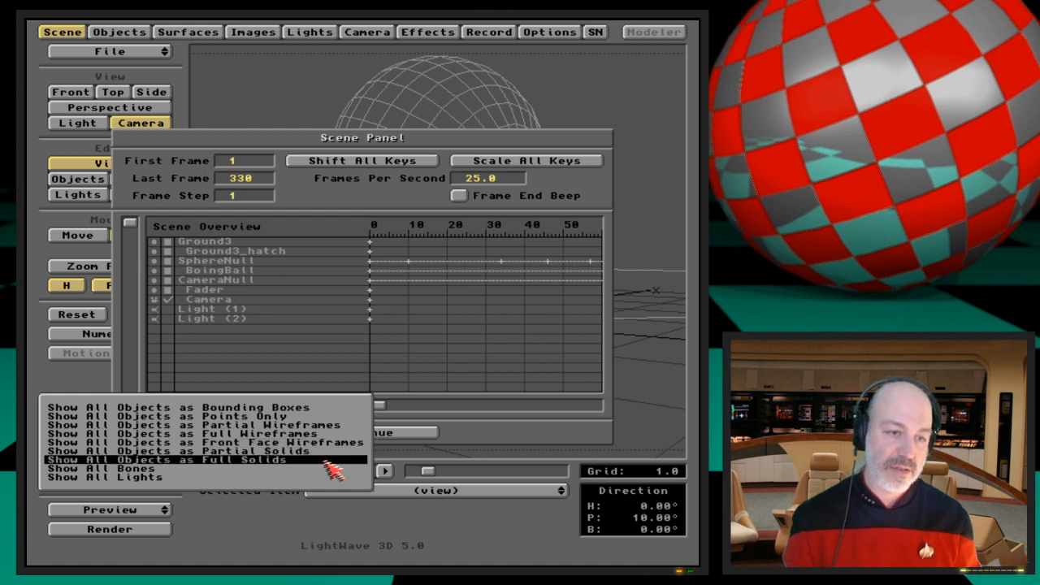
{"action": "left_click", "coordinate": [271, 507]}
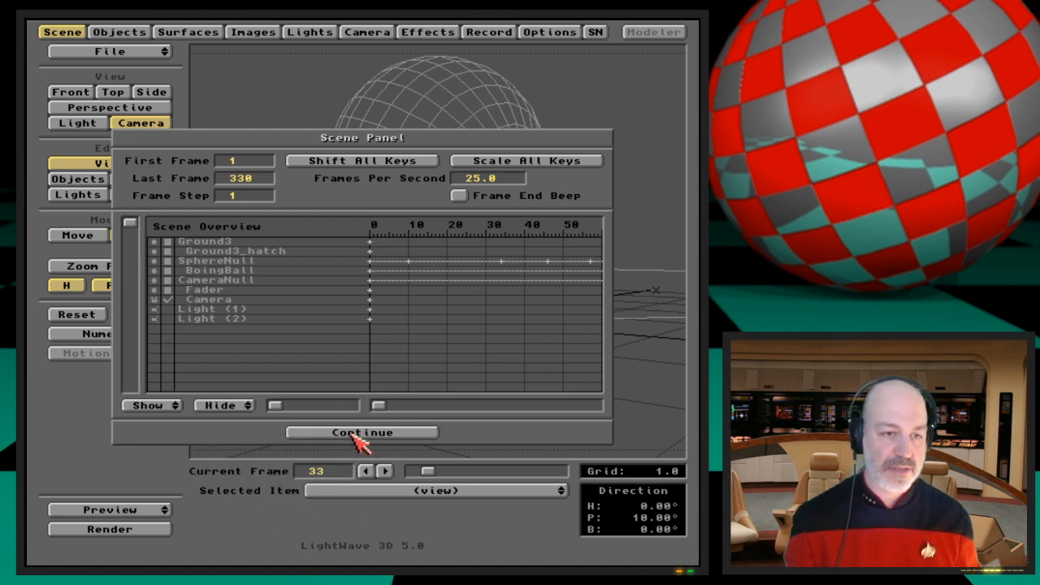
{"action": "left_click", "coordinate": [170, 406]}
{"action": "left_click", "coordinate": [217, 514]}
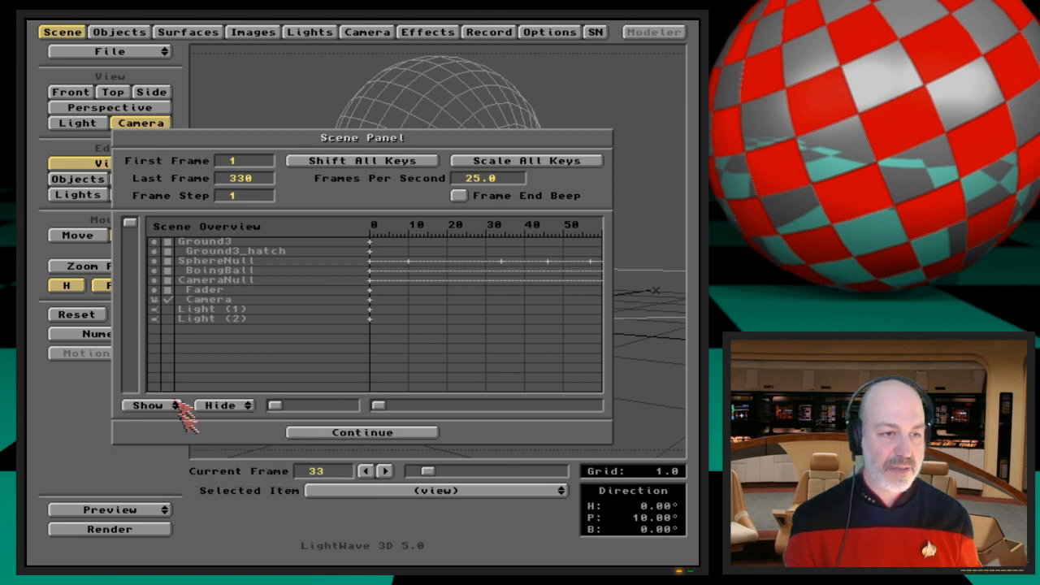
{"action": "left_click", "coordinate": [182, 407]}
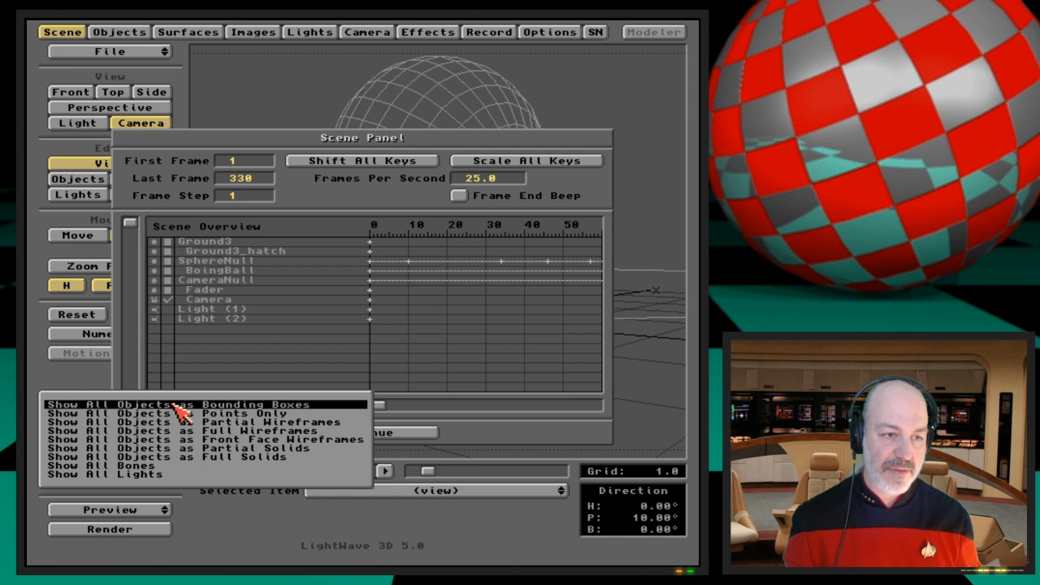
{"action": "left_click", "coordinate": [205, 362]}
{"action": "left_click", "coordinate": [245, 408]}
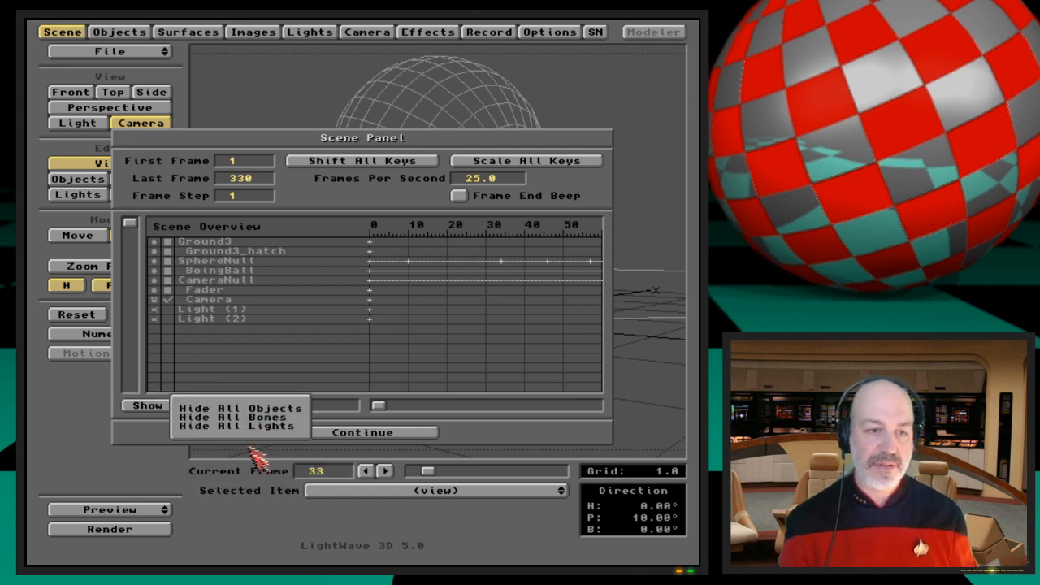
{"action": "left_click", "coordinate": [263, 490]}
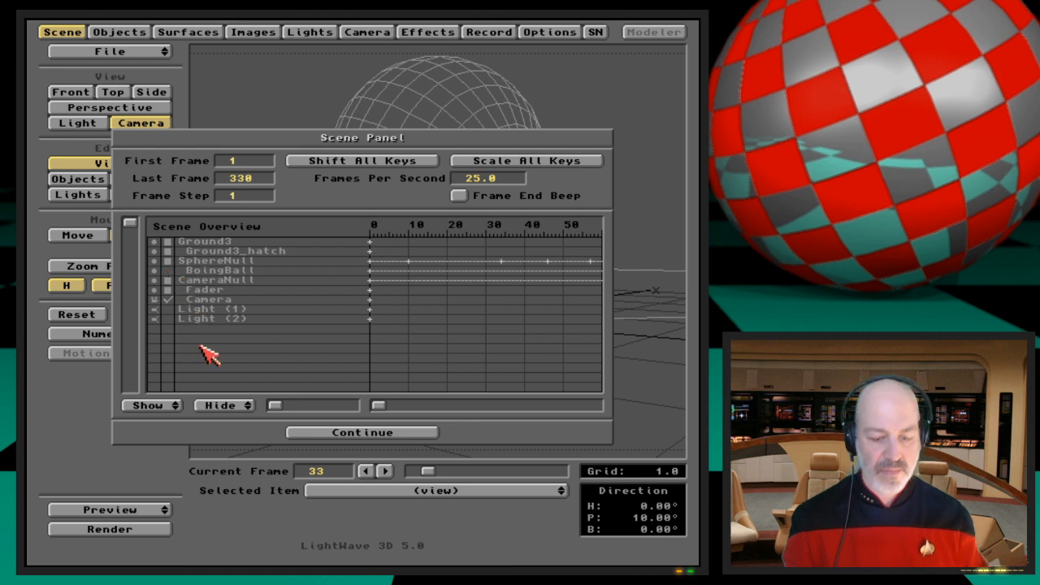
Step: Close the scene settings with BoingBall hidden and select BoingBall as the object for editing
{"action": "key", "text": "Return"}
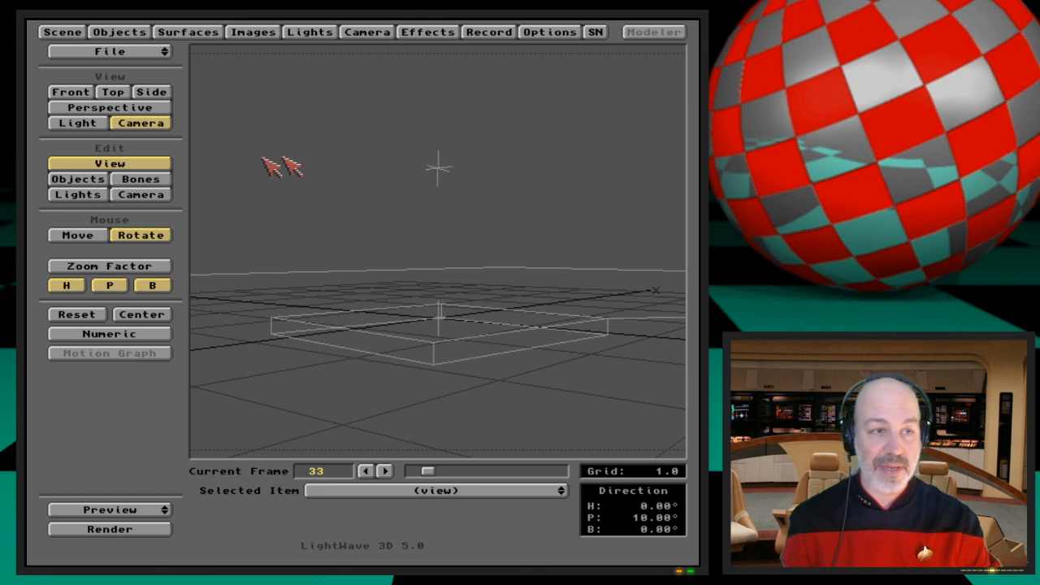
{"action": "left_click", "coordinate": [94, 178]}
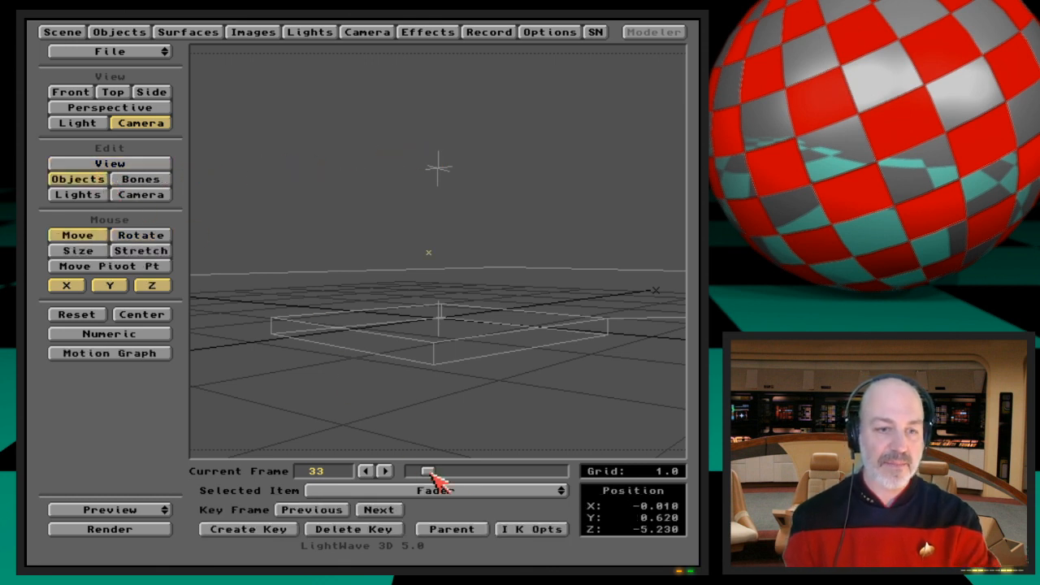
{"action": "left_click", "coordinate": [455, 491]}
{"action": "left_click_drag", "start_coordinate": [459, 497], "coordinate": [472, 449]}
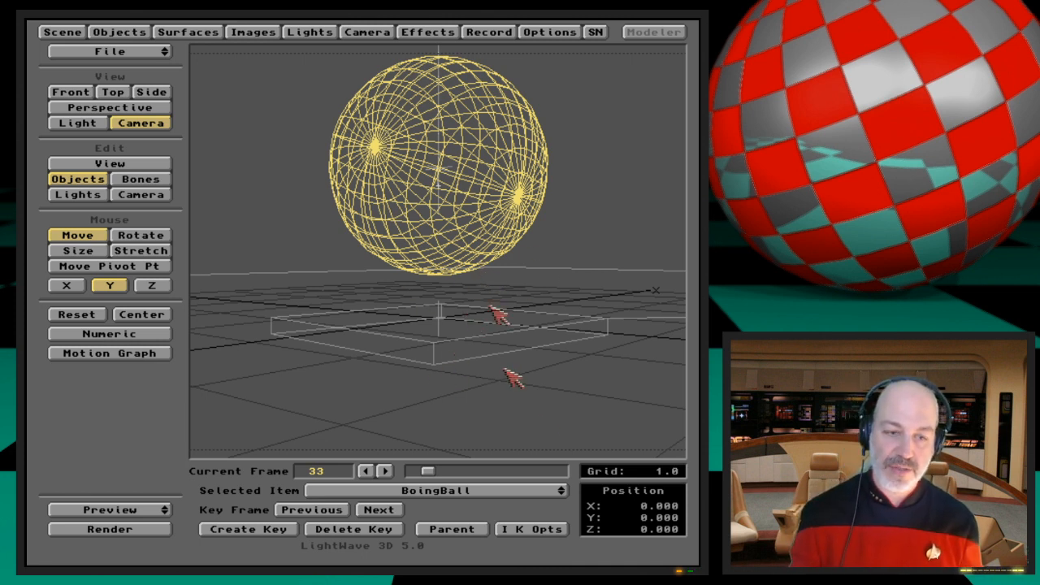
Step: Step the animation forward to frame 36 with BoingBall selected
{"action": "key", "text": "Right"}
{"action": "key", "text": "Right"}
{"action": "key", "text": "Right"}
{"action": "key", "text": "Right"}
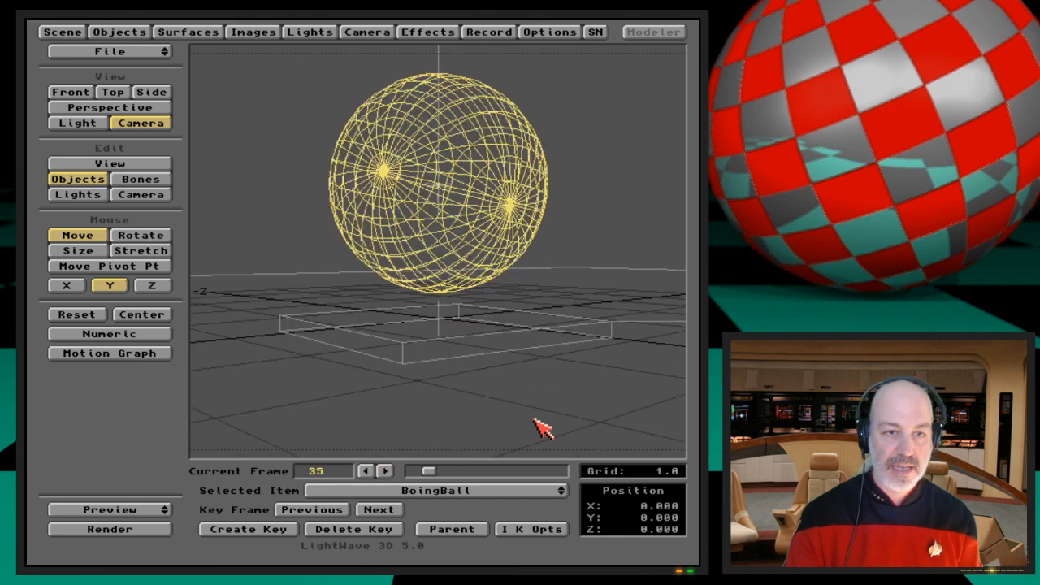
{"action": "key", "text": "Left"}
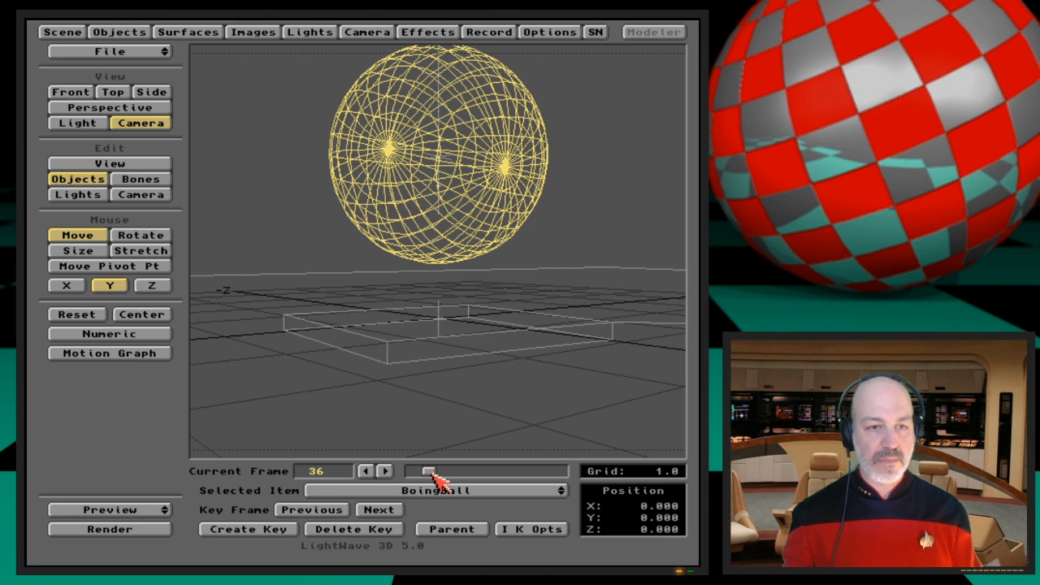
Step: Select the Ground3 object and step the animation forward to frame 49
{"action": "key", "text": "Down"}
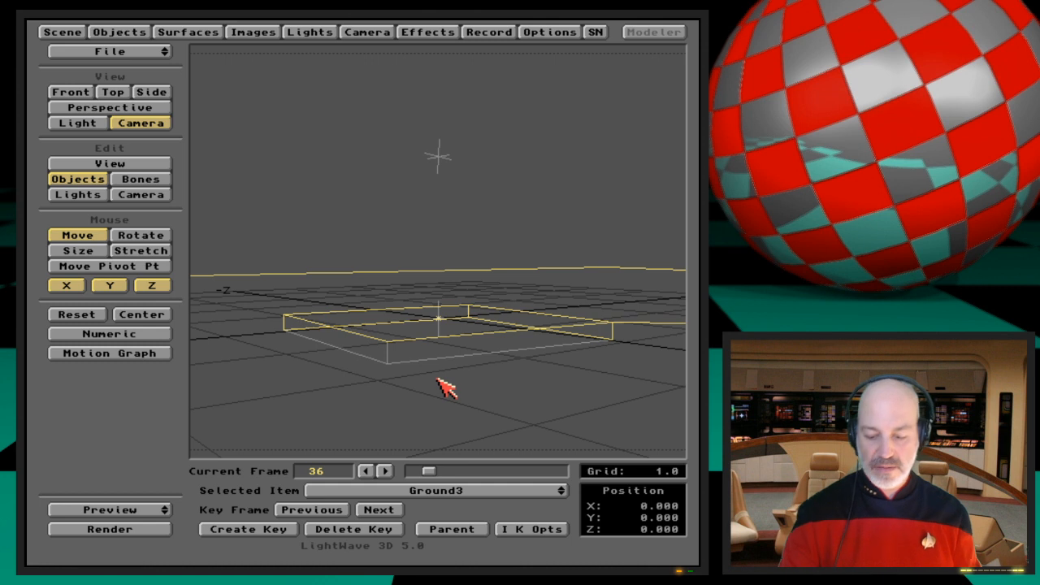
{"action": "key", "text": "Right"}
{"action": "key", "text": "Right"}
{"action": "key", "text": "Right"}
{"action": "key", "text": "Right"}
{"action": "key", "text": "Right"}
{"action": "key", "text": "Right"}
{"action": "key", "text": "Right"}
{"action": "key", "text": "Right"}
{"action": "key", "text": "Right"}
{"action": "key", "text": "Right"}
{"action": "key", "text": "Right"}
{"action": "key", "text": "Right"}
{"action": "key", "text": "Right"}
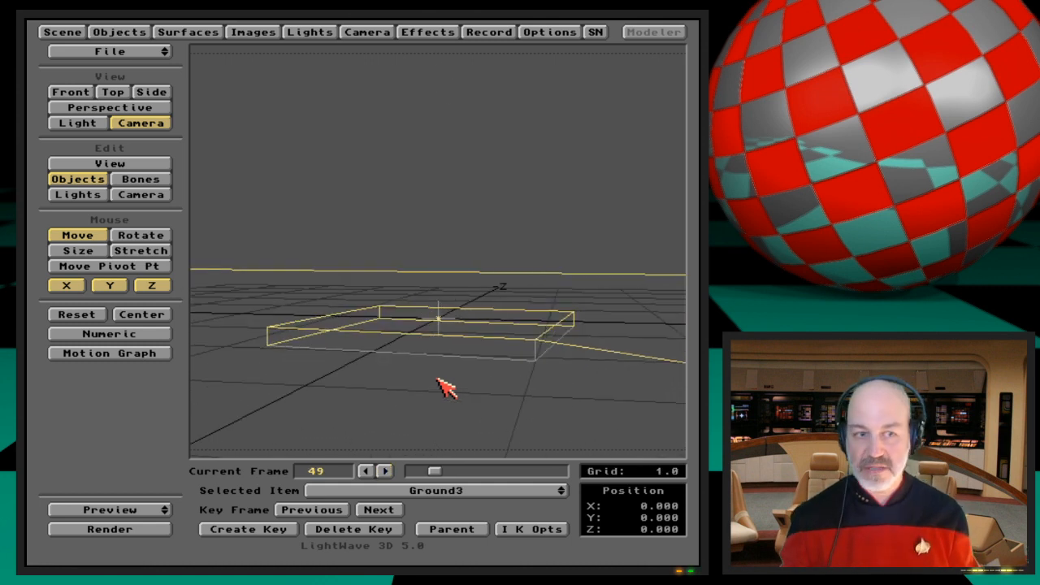
Step: Set BoingBall's visibility to bounding box in the scene overview and close the scene settings
{"action": "left_click", "coordinate": [42, 32]}
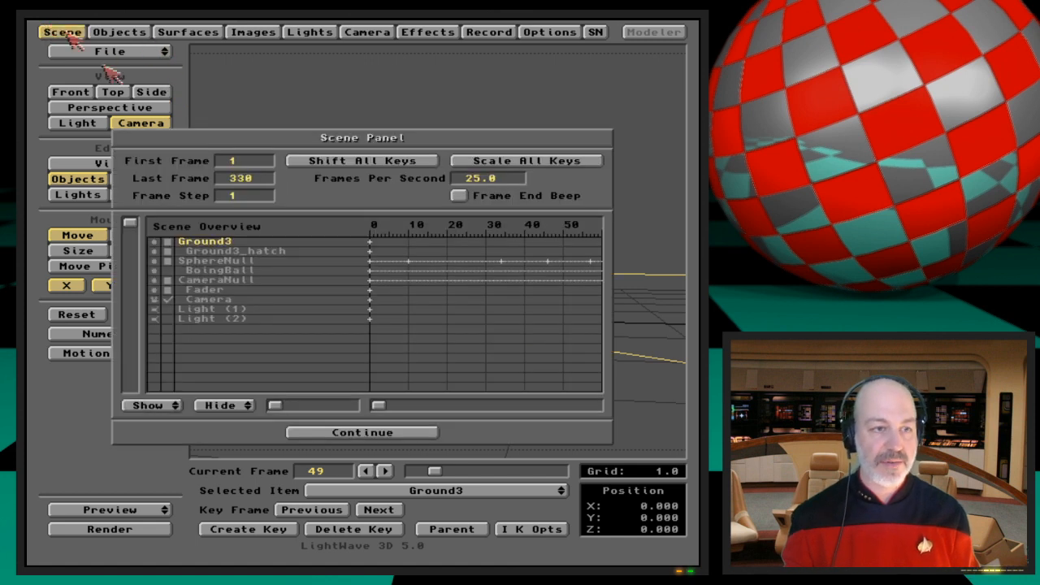
{"action": "left_click", "coordinate": [169, 272]}
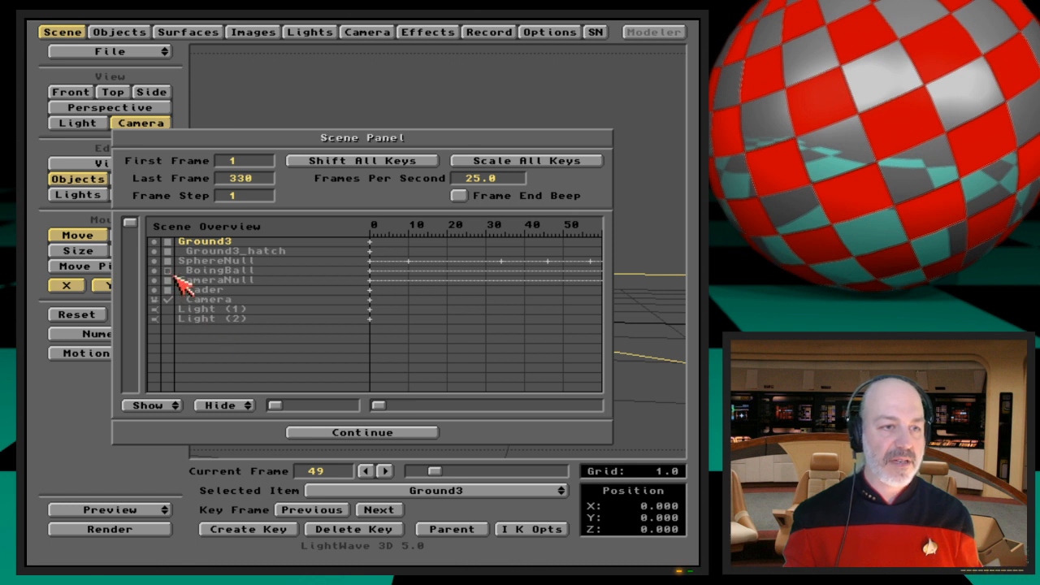
{"action": "left_click", "coordinate": [47, 31]}
Step: Step the animation forward to frame 58 to view BoingBall as a bounding box
{"action": "key", "text": "Left"}
{"action": "key", "text": "Right"}
{"action": "key", "text": "Right"}
{"action": "key", "text": "Right"}
{"action": "key", "text": "Right"}
{"action": "key", "text": "Right"}
{"action": "key", "text": "Right"}
{"action": "key", "text": "Right"}
{"action": "key", "text": "Right"}
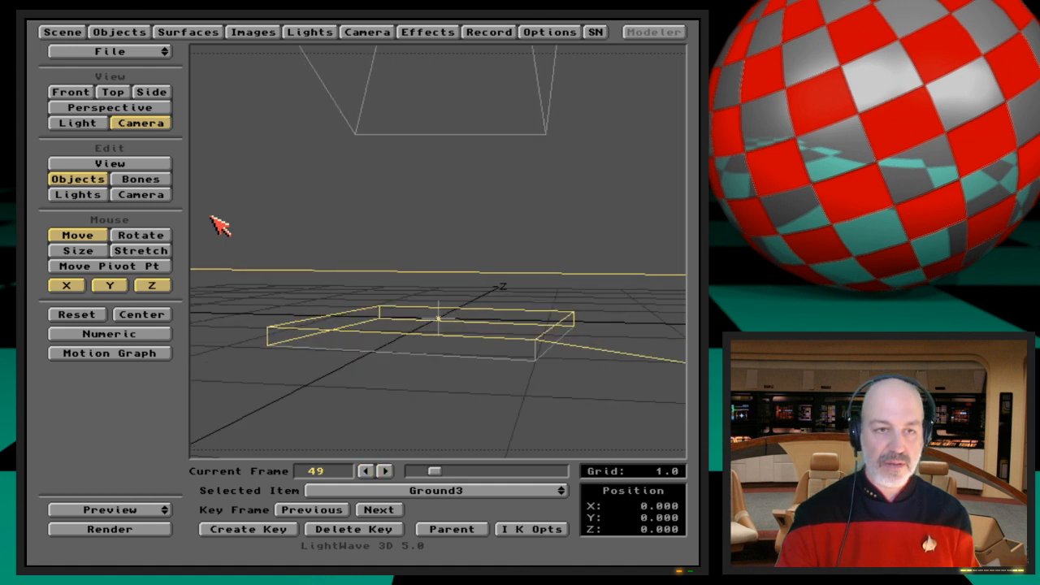
{"action": "key", "text": "Right"}
{"action": "key", "text": "Right"}
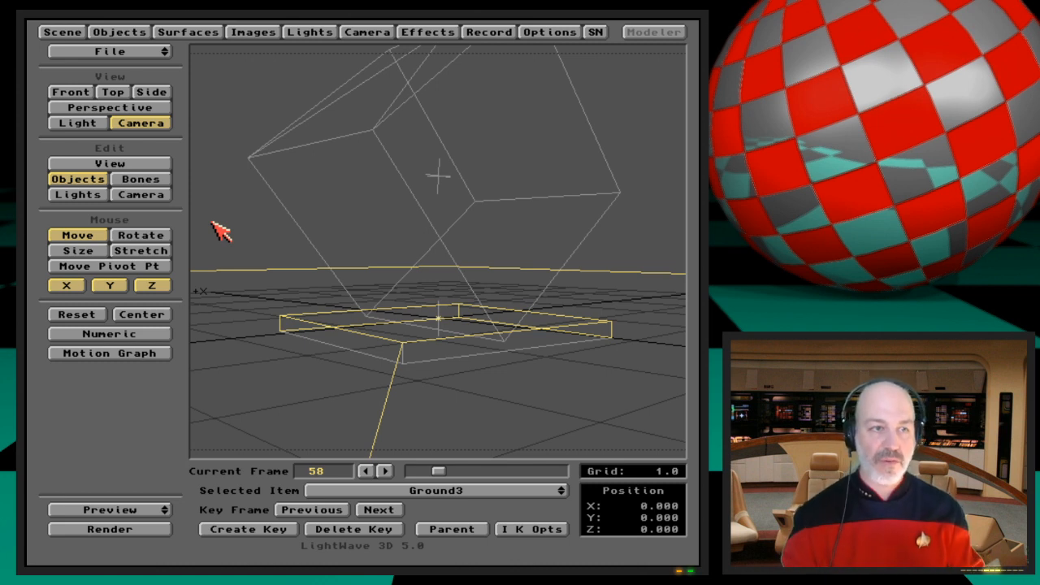
Step: Try BoingBall's points-only and partial wireframe display modes in the scene overview, closing the scene settings after each change
{"action": "left_click", "coordinate": [57, 32]}
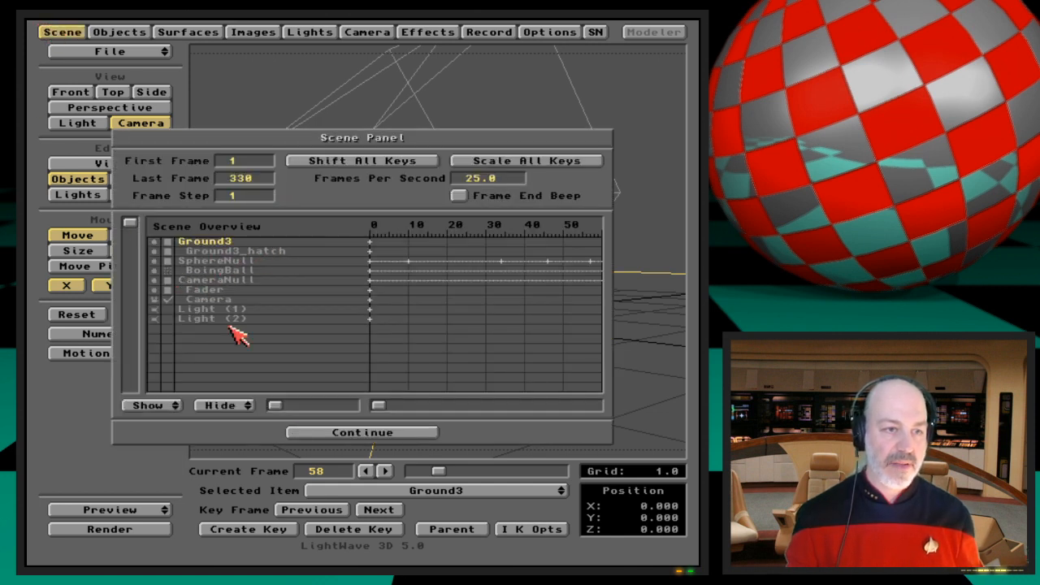
{"action": "left_click", "coordinate": [47, 31]}
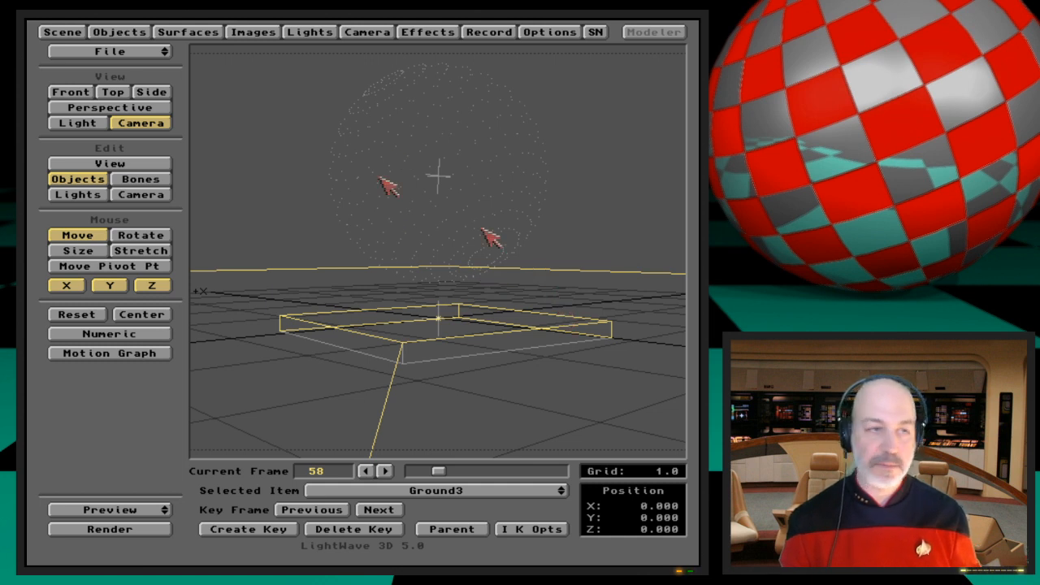
{"action": "left_click", "coordinate": [57, 32]}
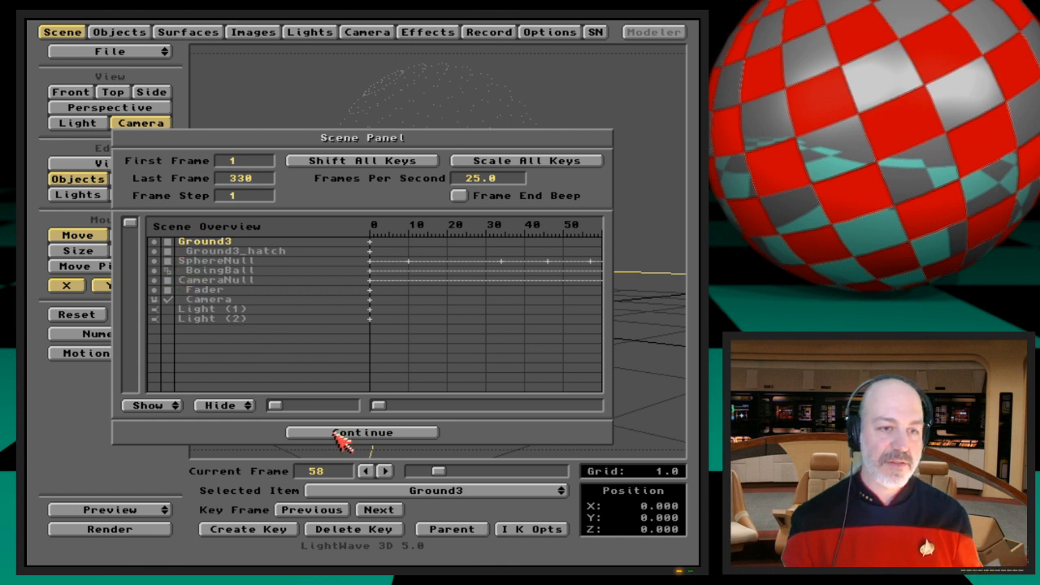
{"action": "left_click", "coordinate": [342, 433]}
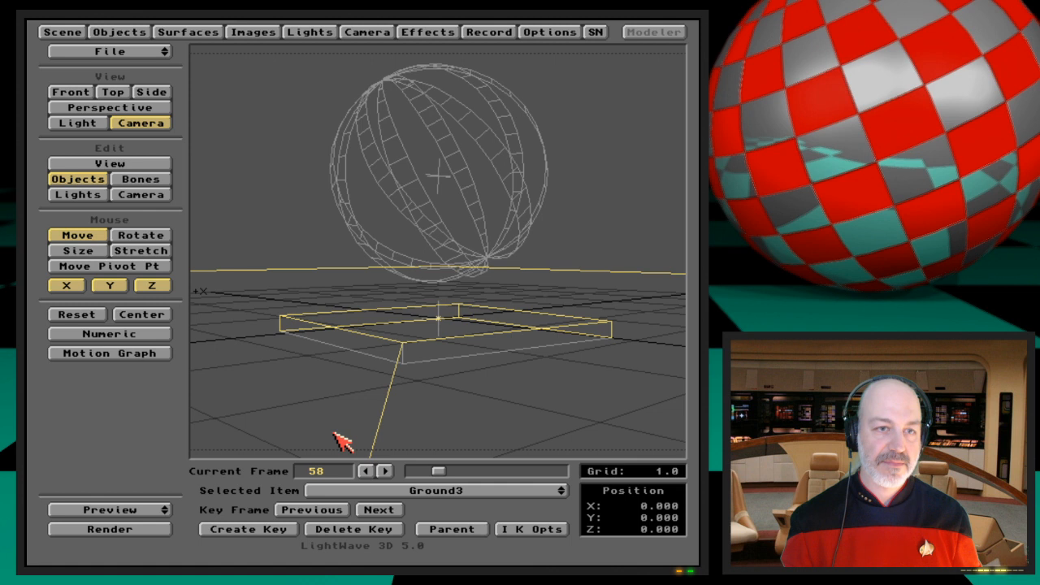
Step: Step the animation forward to frame 60 and back to frame 59
{"action": "left_click", "coordinate": [386, 472]}
{"action": "left_click", "coordinate": [390, 471]}
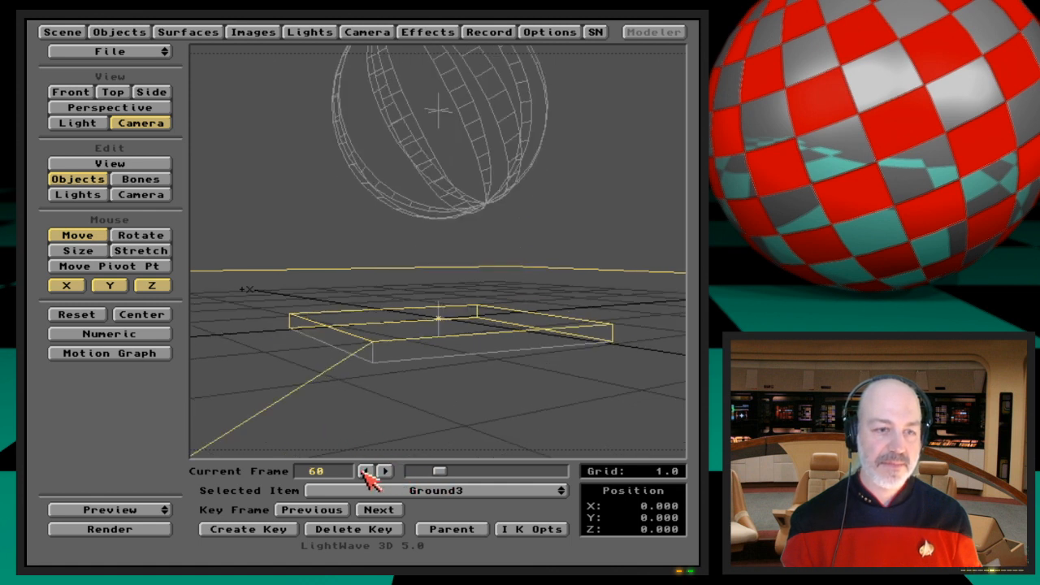
{"action": "left_click", "coordinate": [364, 472]}
Step: Set BoingBall's visibility to full wireframe in the scene overview and step the animation forward to frame 65
{"action": "left_click", "coordinate": [45, 29]}
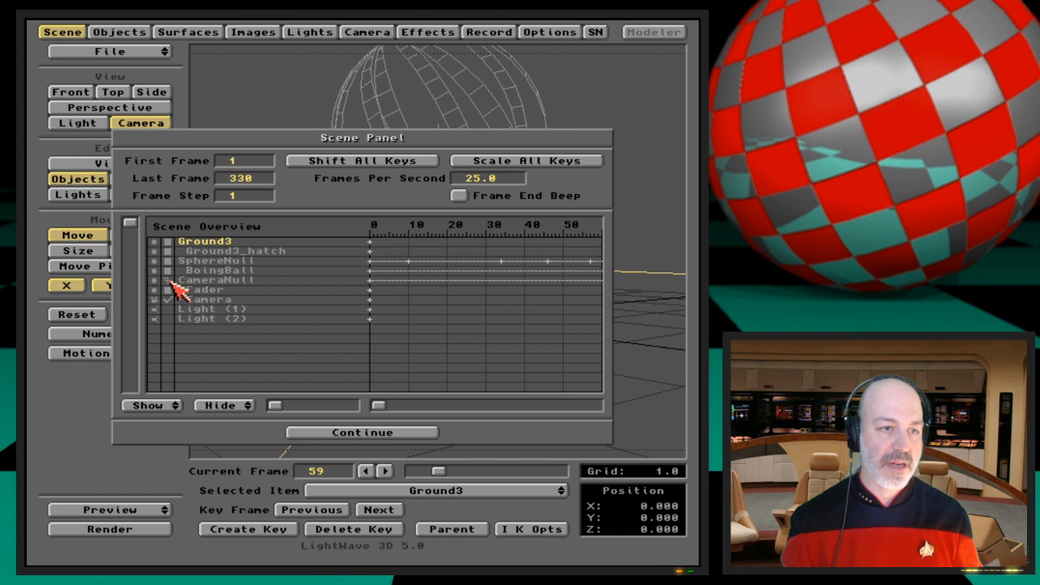
{"action": "left_click", "coordinate": [369, 432]}
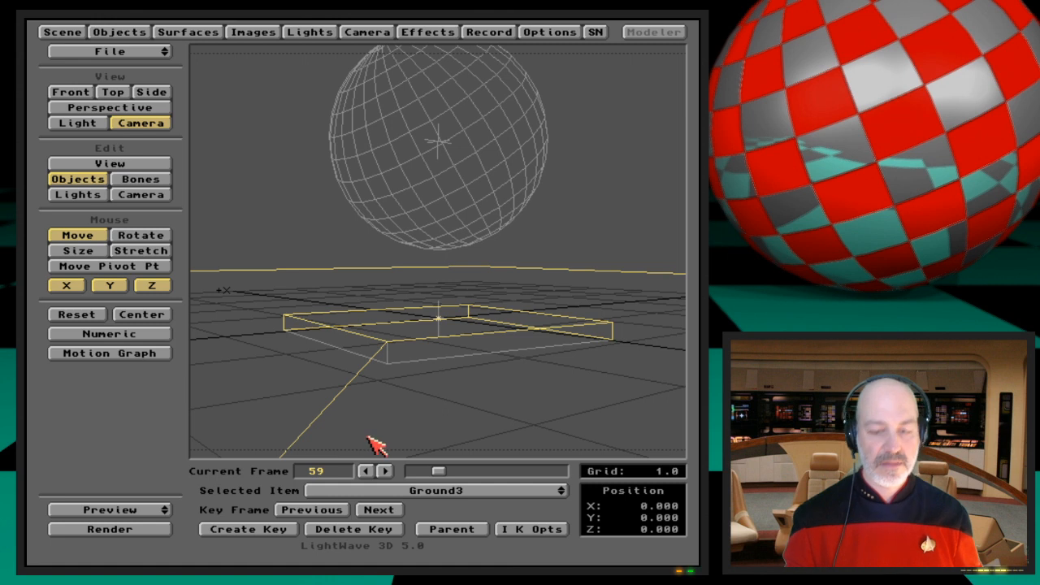
{"action": "key", "text": "Right"}
{"action": "key", "text": "Right"}
{"action": "key", "text": "Right"}
{"action": "key", "text": "Right"}
{"action": "key", "text": "Right"}
{"action": "key", "text": "Right"}
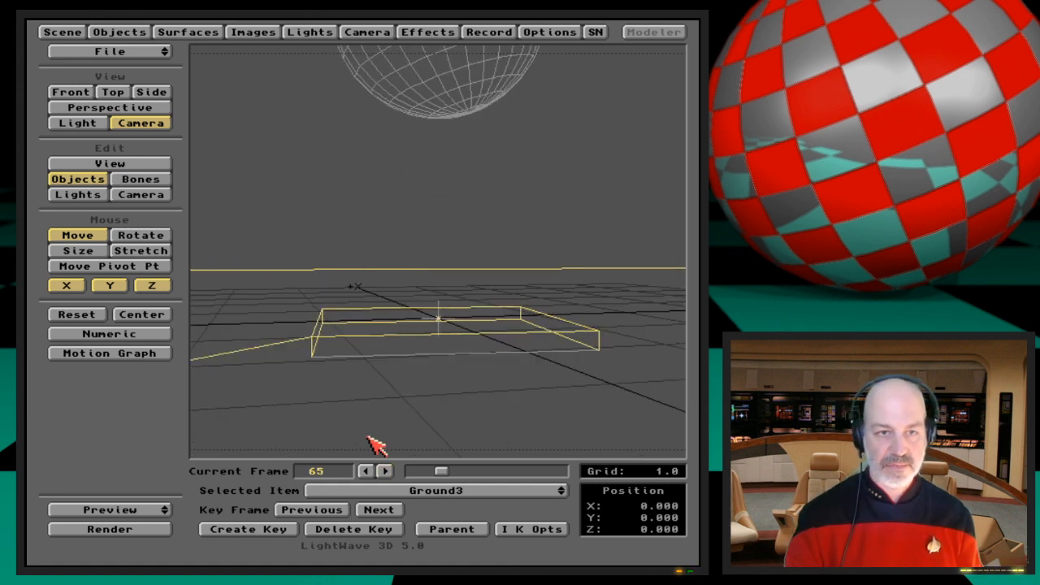
Step: Examine the scene overview's item list and its keyframe timeline up to about frame 220, and close the scene settings
{"action": "left_click", "coordinate": [48, 32]}
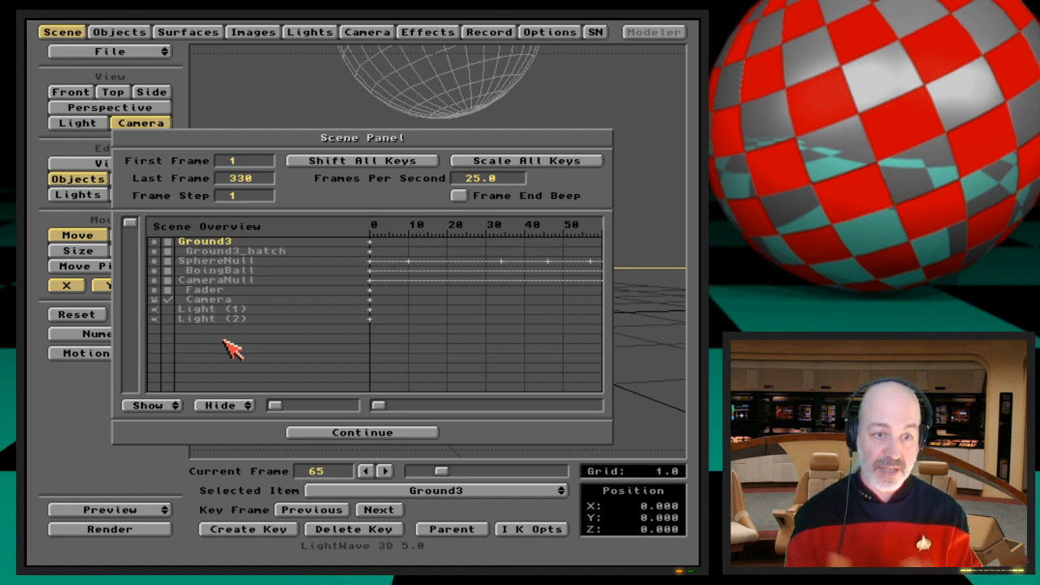
{"action": "left_click", "coordinate": [378, 433]}
{"action": "left_click", "coordinate": [81, 30]}
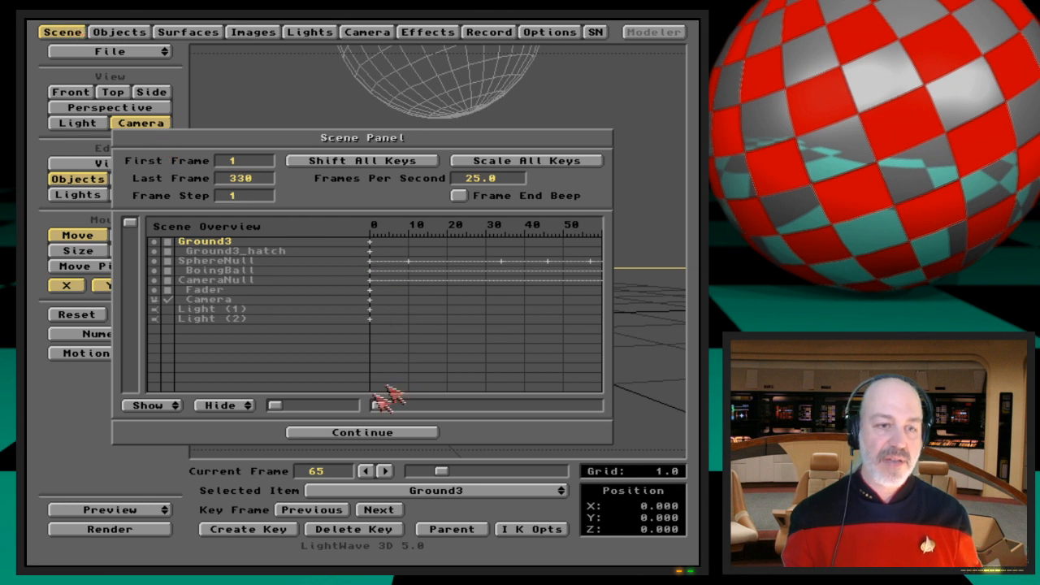
{"action": "left_click_drag", "start_coordinate": [381, 406], "coordinate": [458, 406]}
{"action": "left_click_drag", "start_coordinate": [469, 404], "coordinate": [489, 418]}
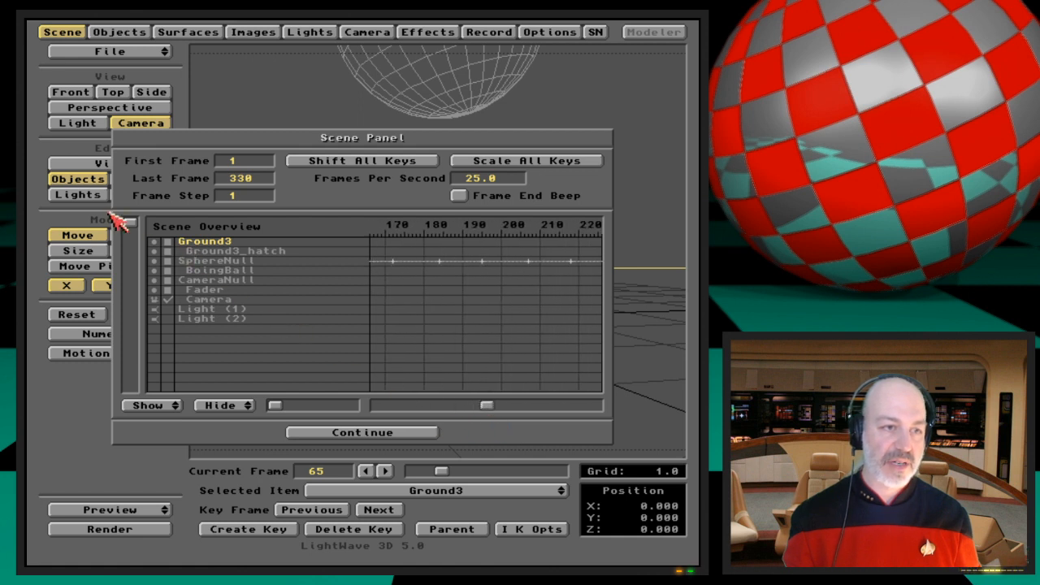
{"action": "left_click_drag", "start_coordinate": [130, 223], "coordinate": [151, 183]}
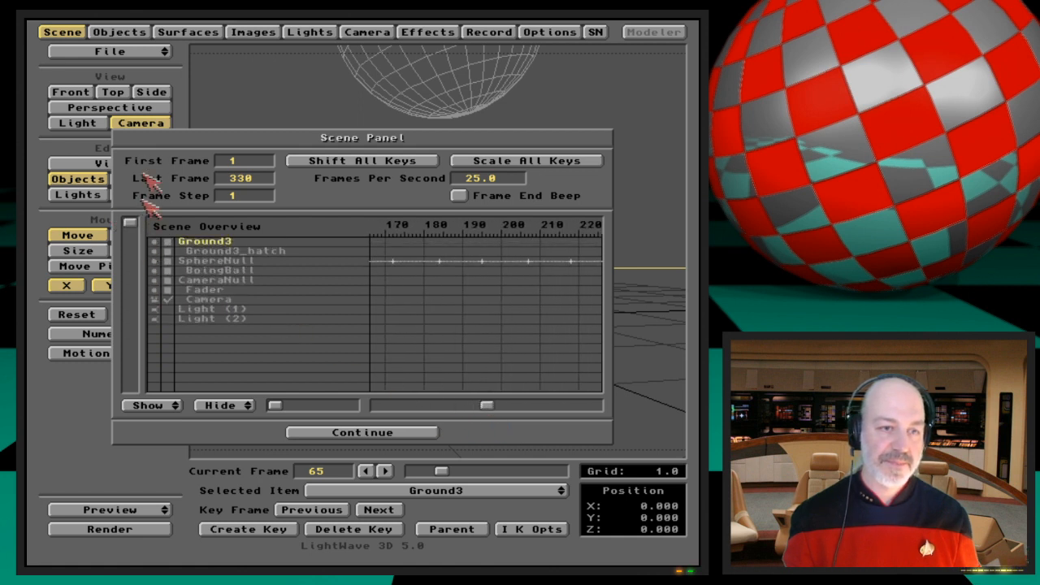
{"action": "left_click", "coordinate": [47, 33]}
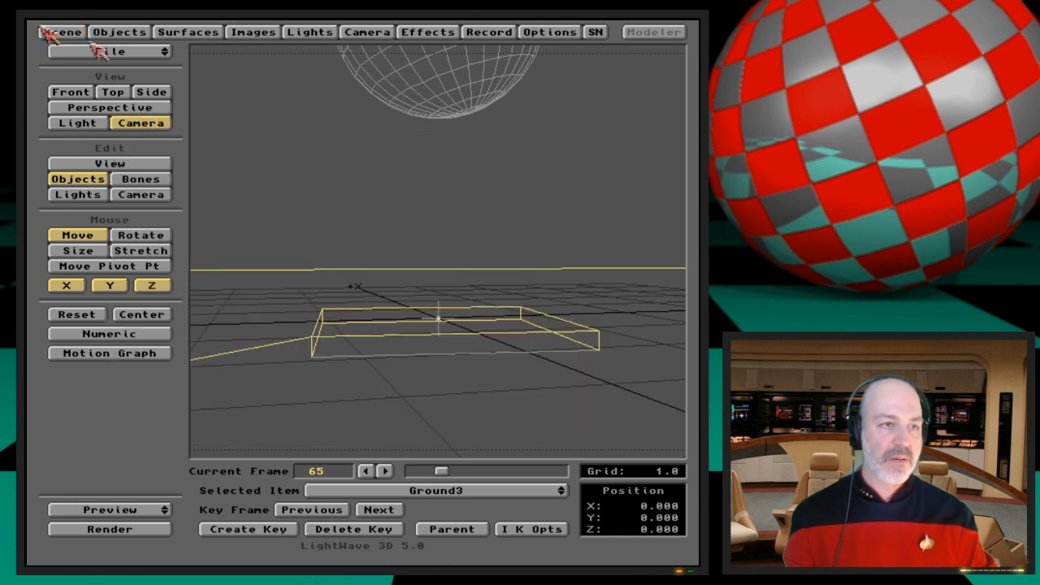
Step: Open the object settings and review the list of current objects, keeping Ground3 selected
{"action": "left_click", "coordinate": [144, 32]}
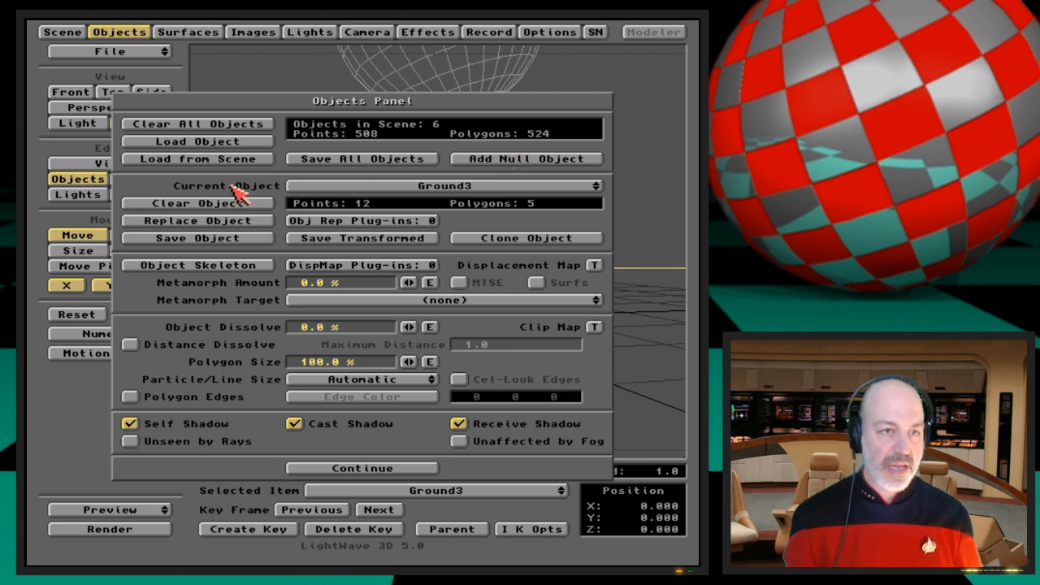
{"action": "left_click", "coordinate": [478, 187]}
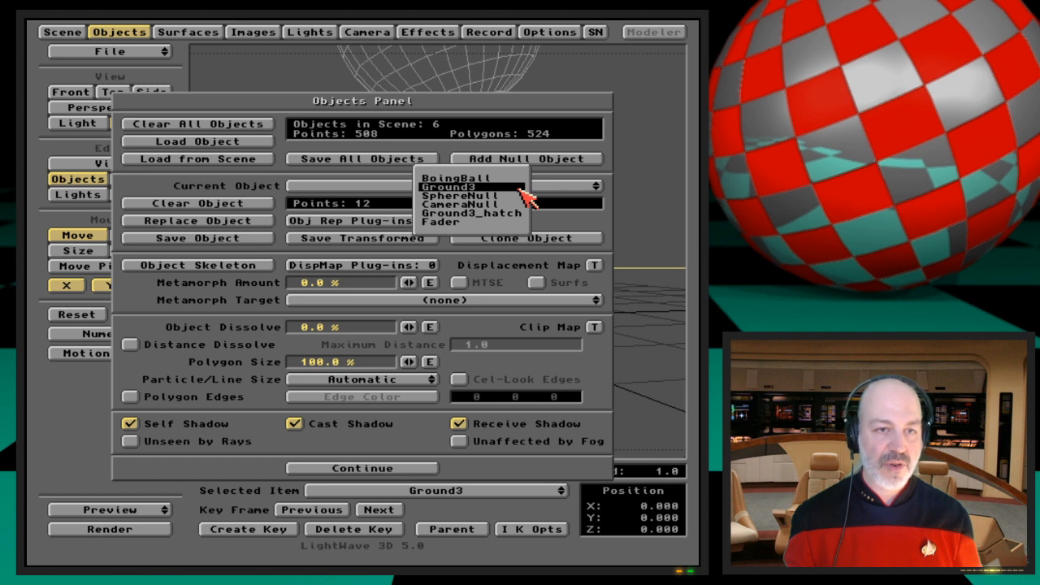
{"action": "left_click", "coordinate": [521, 274]}
{"action": "left_click", "coordinate": [405, 187]}
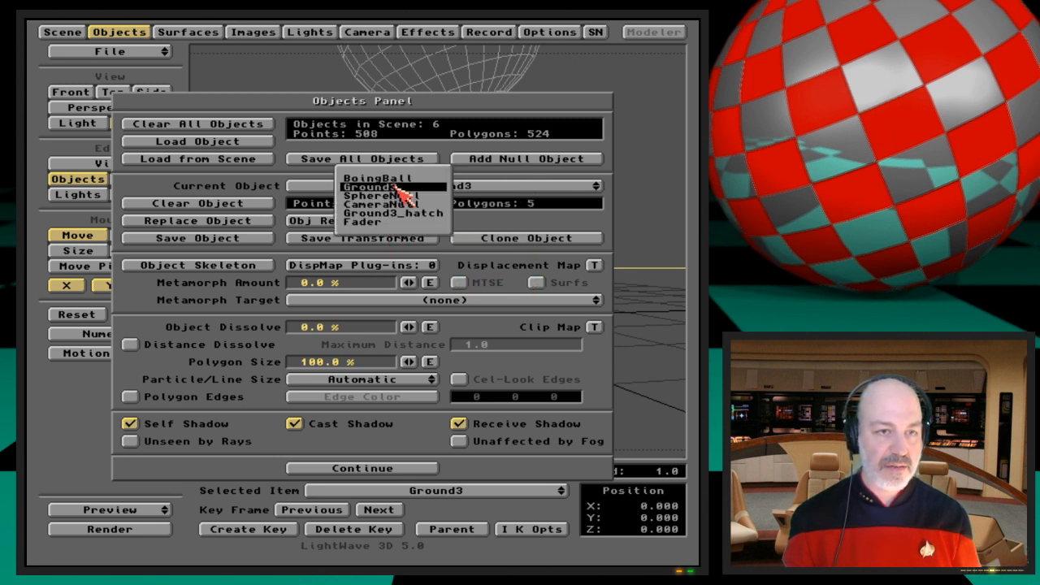
{"action": "left_click", "coordinate": [498, 191]}
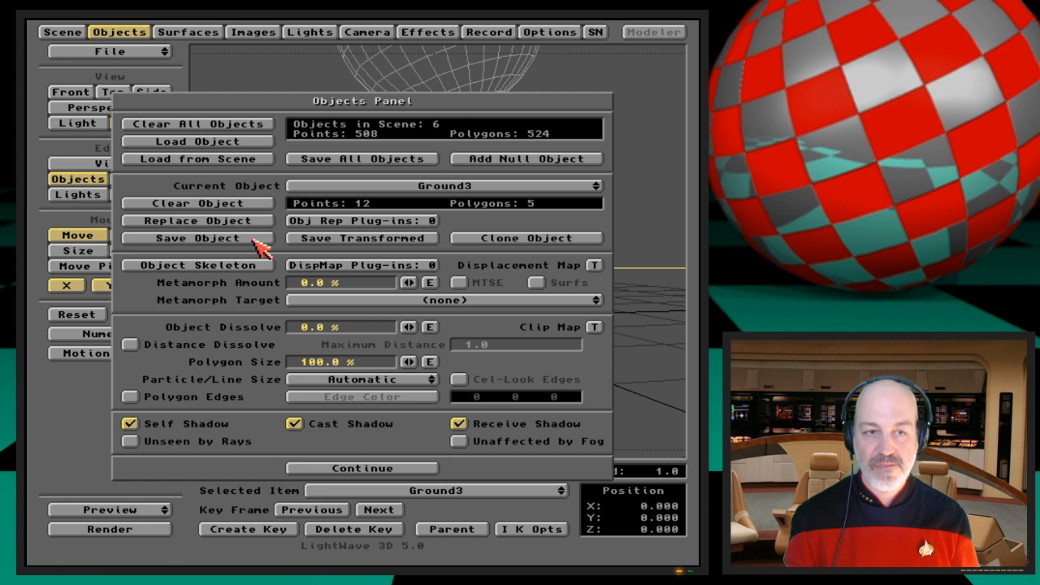
Step: Review the object replacement plug-ins available for Ground3 without assigning one
{"action": "left_click", "coordinate": [428, 225]}
{"action": "left_click", "coordinate": [458, 282]}
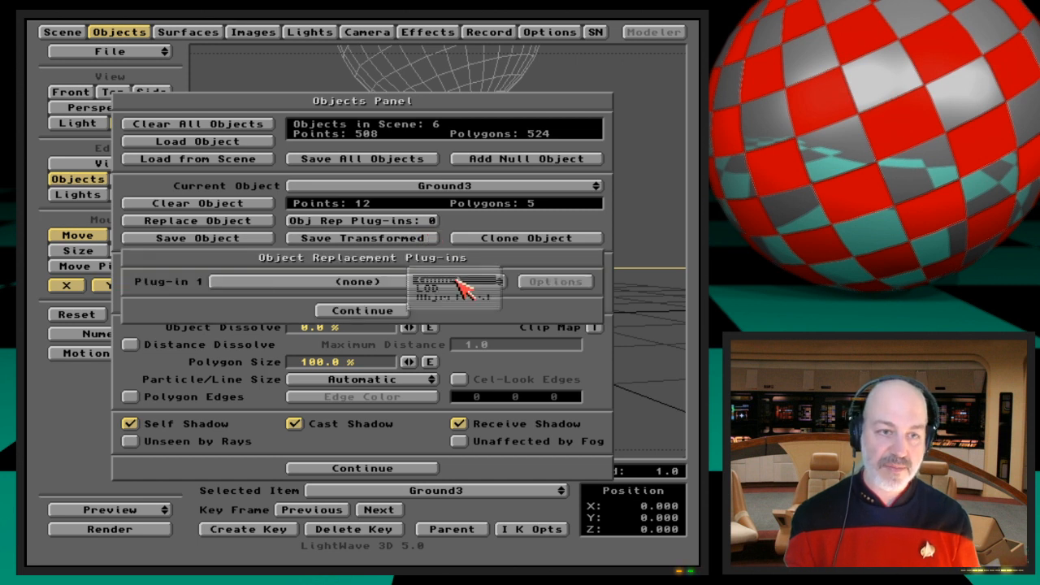
{"action": "left_click", "coordinate": [505, 239]}
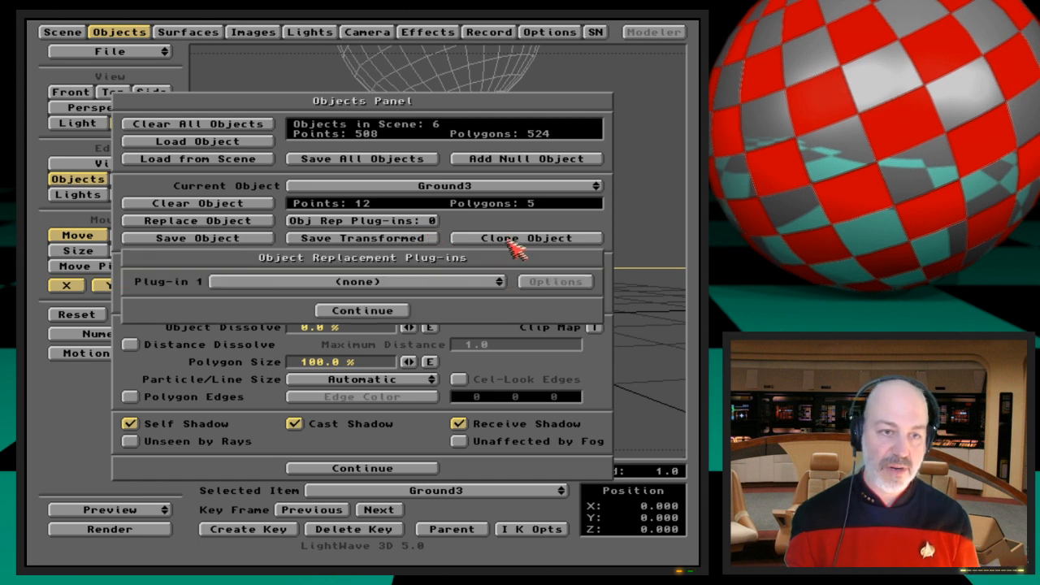
{"action": "left_click_drag", "start_coordinate": [418, 285], "coordinate": [425, 251]}
{"action": "left_click", "coordinate": [376, 313]}
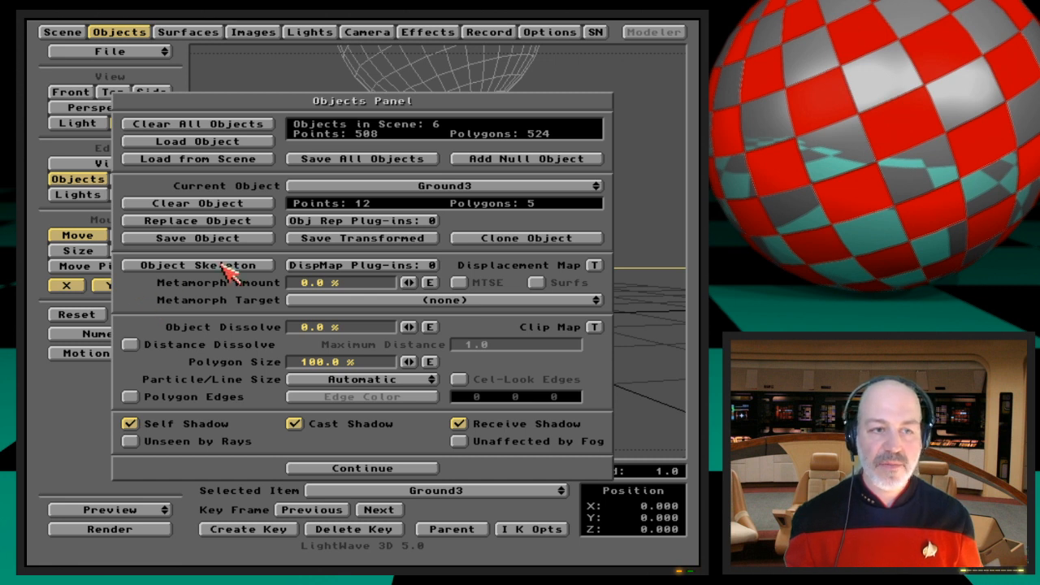
Step: Review the displacement map plug-ins available for Ground3 without assigning one
{"action": "left_click", "coordinate": [415, 266]}
{"action": "left_click_drag", "start_coordinate": [428, 253], "coordinate": [444, 221]}
{"action": "left_click", "coordinate": [390, 342]}
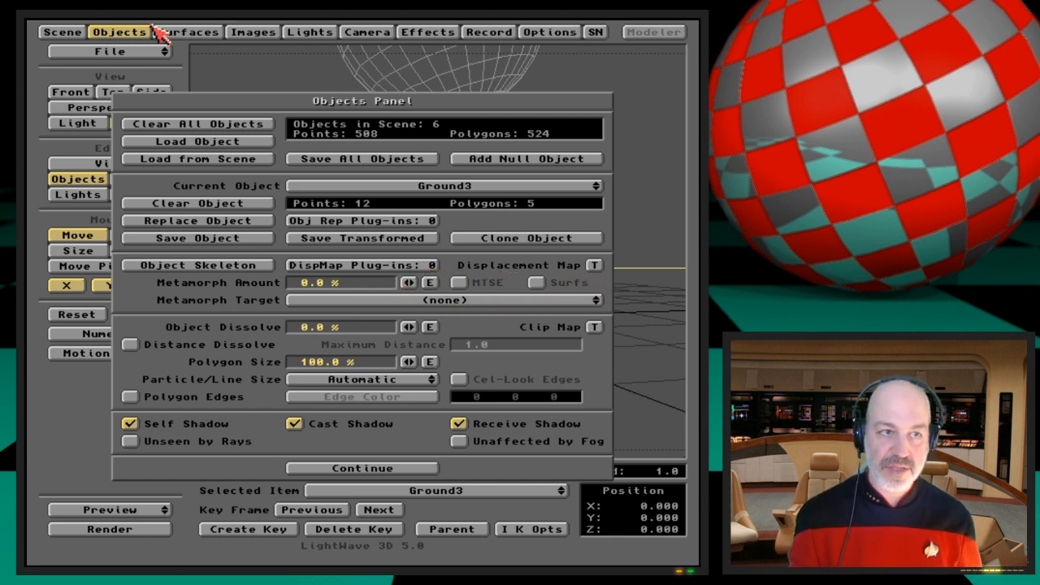
{"action": "left_click", "coordinate": [597, 267]}
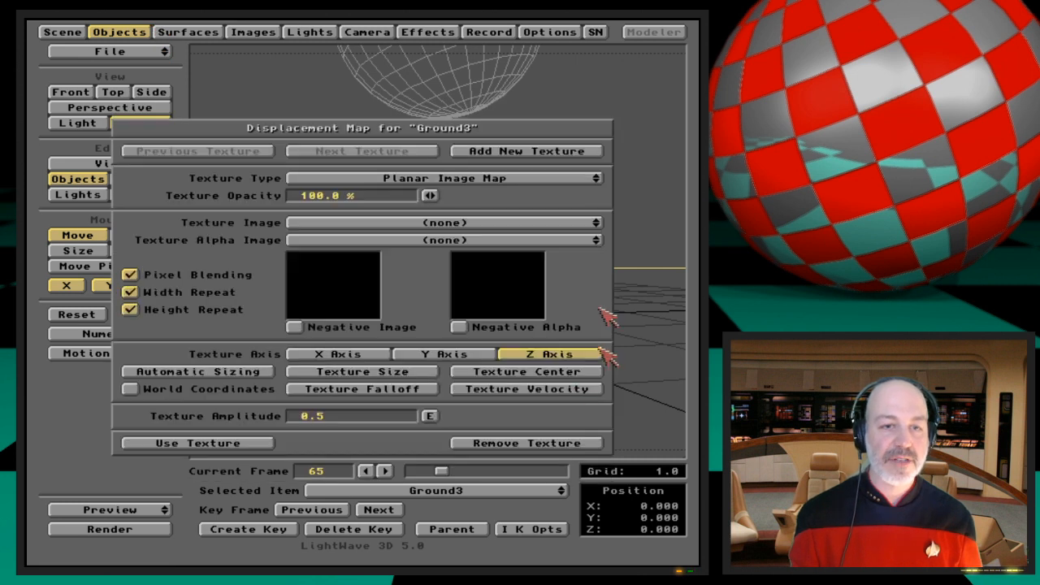
{"action": "left_click", "coordinate": [460, 178]}
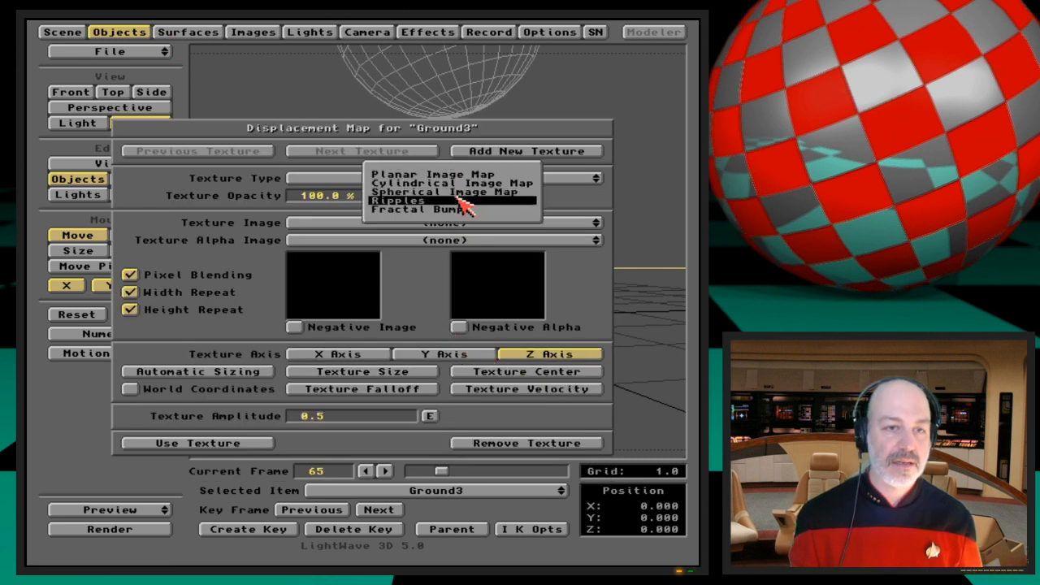
{"action": "left_click", "coordinate": [459, 209]}
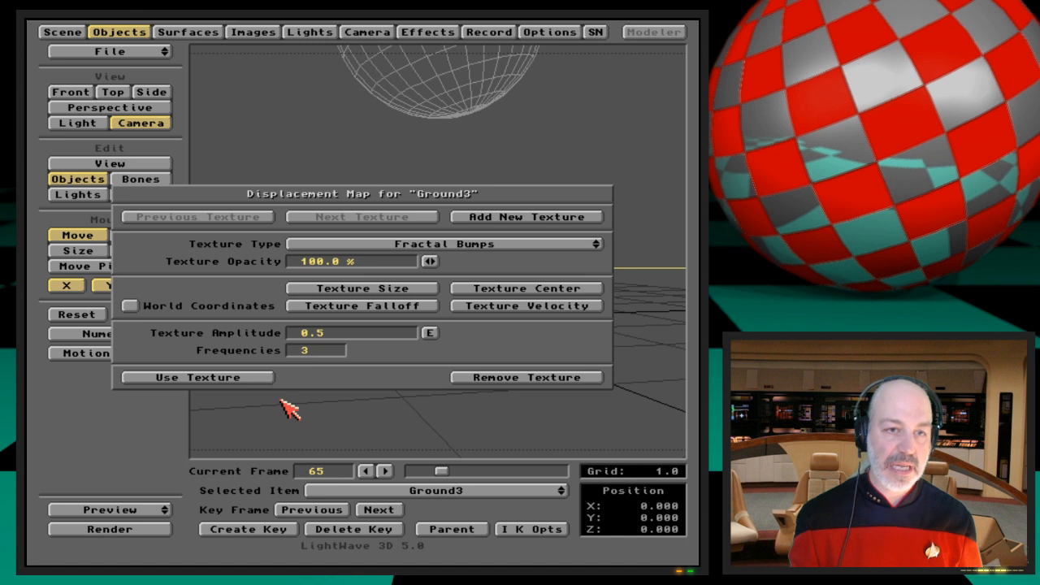
{"action": "left_click", "coordinate": [459, 379]}
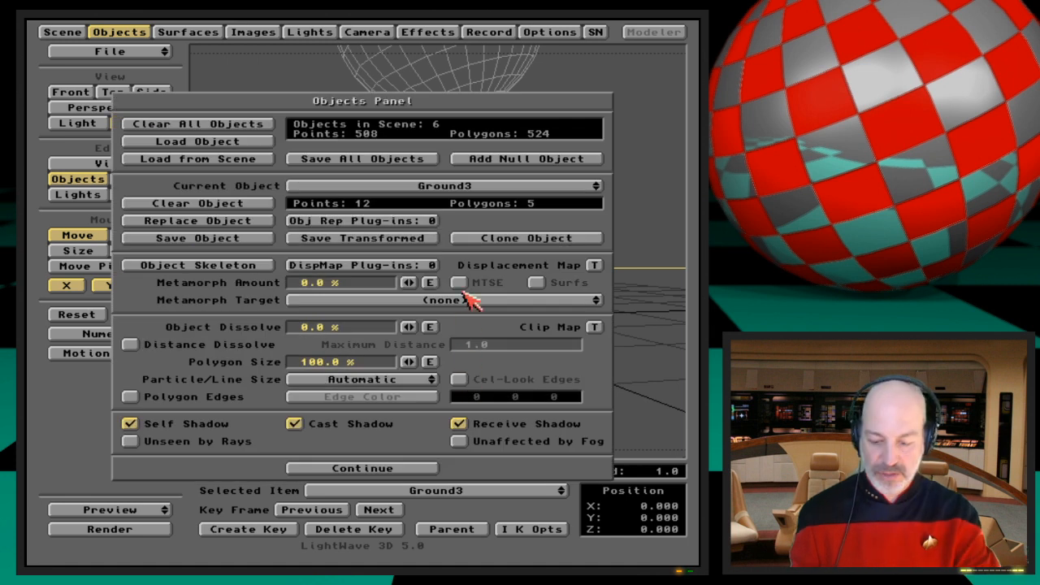
Step: Apply a Ripples displacement map with a texture amplitude of 0.05 to BoingBall and close the object settings
{"action": "left_click", "coordinate": [471, 185]}
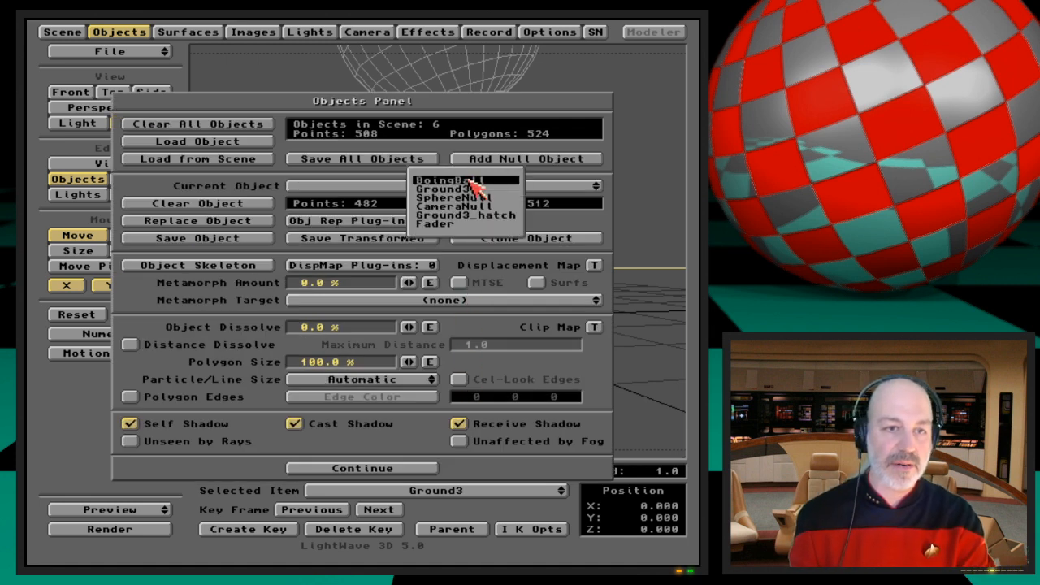
{"action": "left_click", "coordinate": [594, 266]}
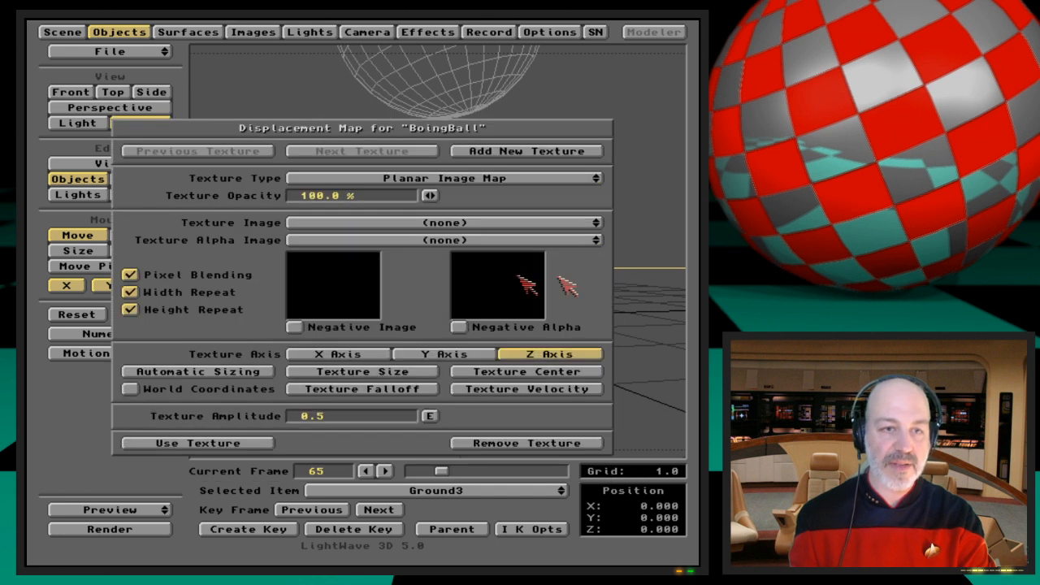
{"action": "left_click_drag", "start_coordinate": [480, 176], "coordinate": [479, 201]}
{"action": "left_click", "coordinate": [322, 314]}
{"action": "type", "text": "0"}
{"action": "key", "text": "Return"}
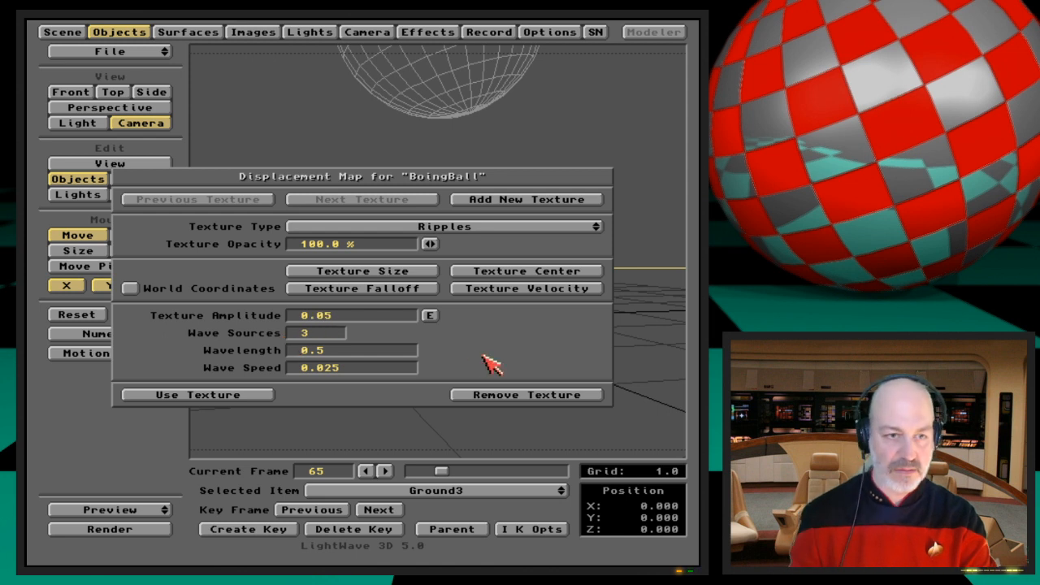
{"action": "key", "text": "Return"}
{"action": "key", "text": "Return"}
Step: Step the animation back to frame 58 to view the rippled BoingBall
{"action": "key", "text": "Left"}
{"action": "key", "text": "Left"}
{"action": "key", "text": "Left"}
{"action": "key", "text": "Left"}
{"action": "key", "text": "Left"}
{"action": "key", "text": "Left"}
{"action": "key", "text": "Left"}
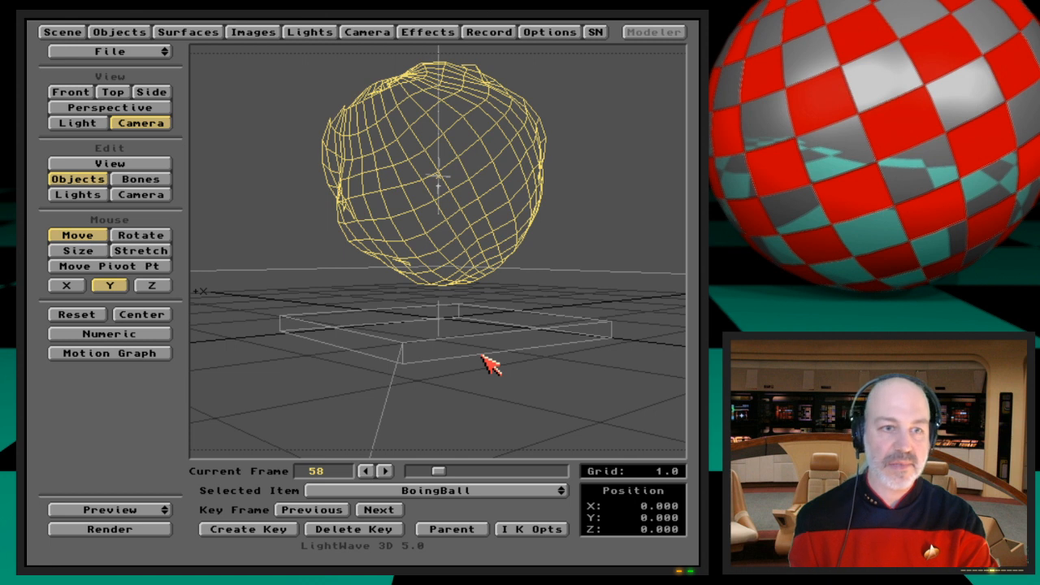
Step: Remove the Ripples displacement texture from BoingBall
{"action": "left_click", "coordinate": [119, 32]}
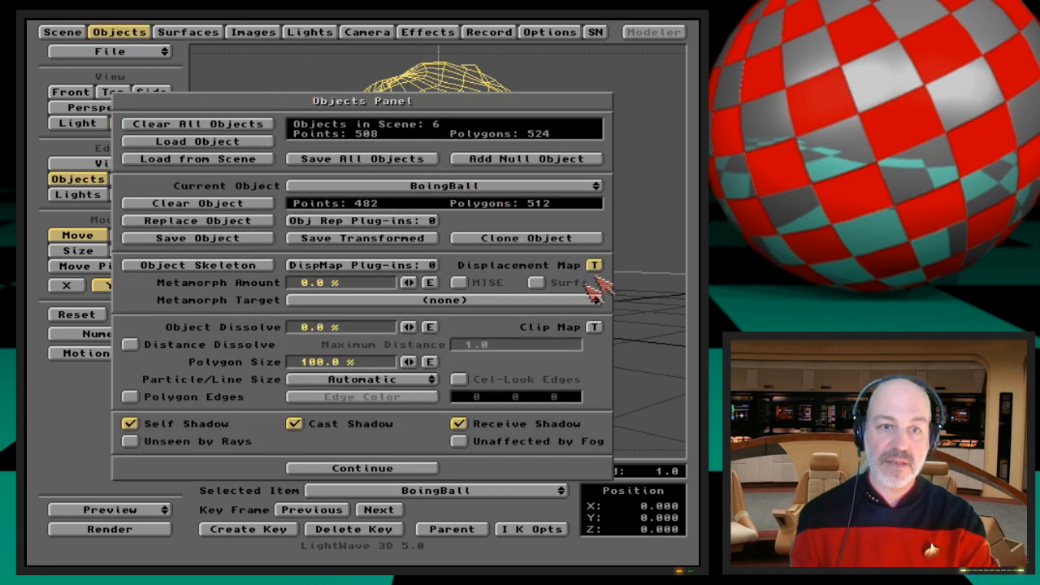
{"action": "left_click", "coordinate": [594, 265]}
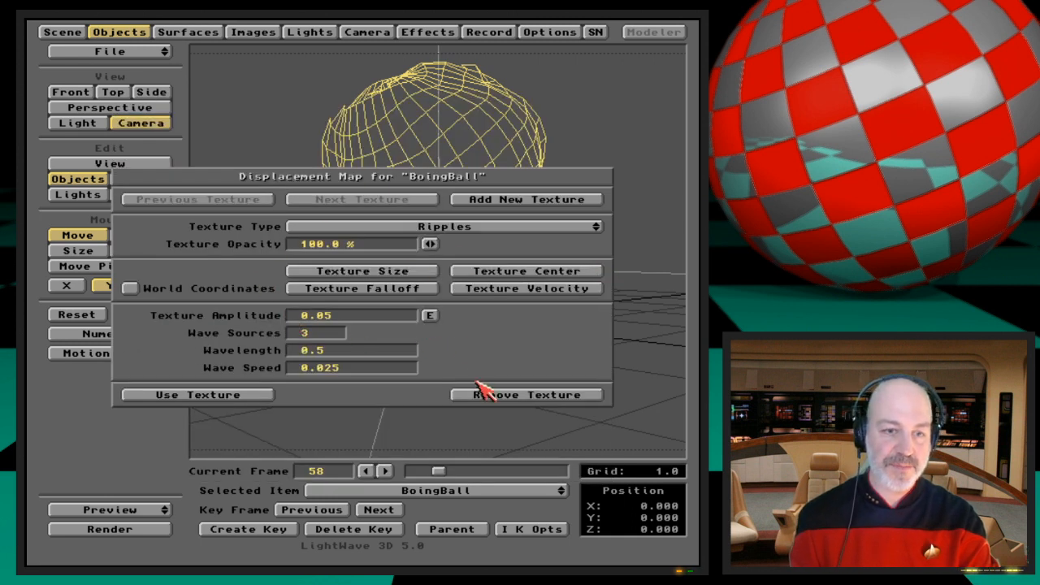
{"action": "left_click", "coordinate": [508, 396]}
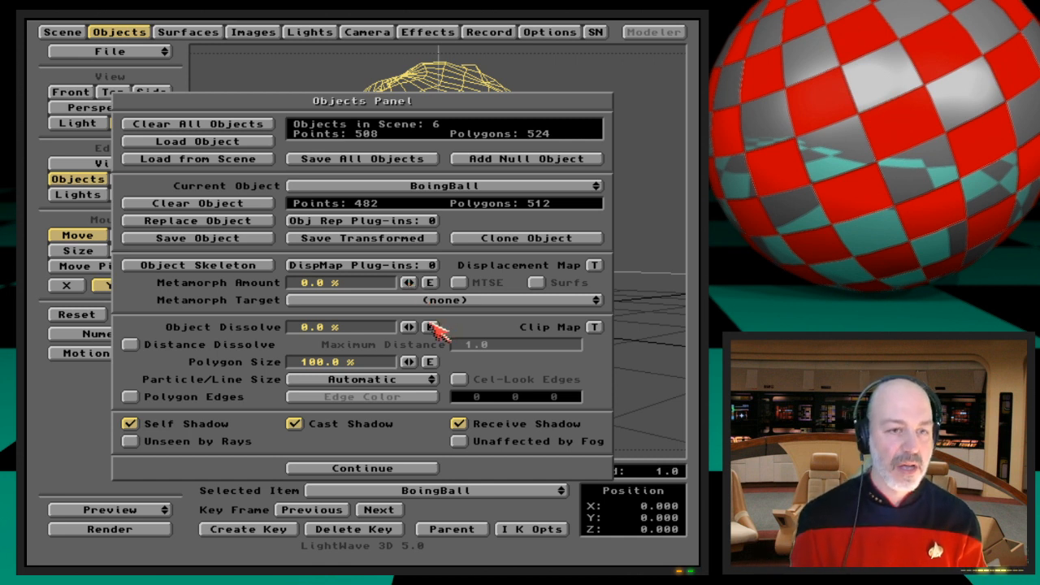
Step: Try the Object Dissolve adjustment on BoingBall and enable Distance Dissolve
{"action": "left_click_drag", "start_coordinate": [411, 329], "coordinate": [297, 331]}
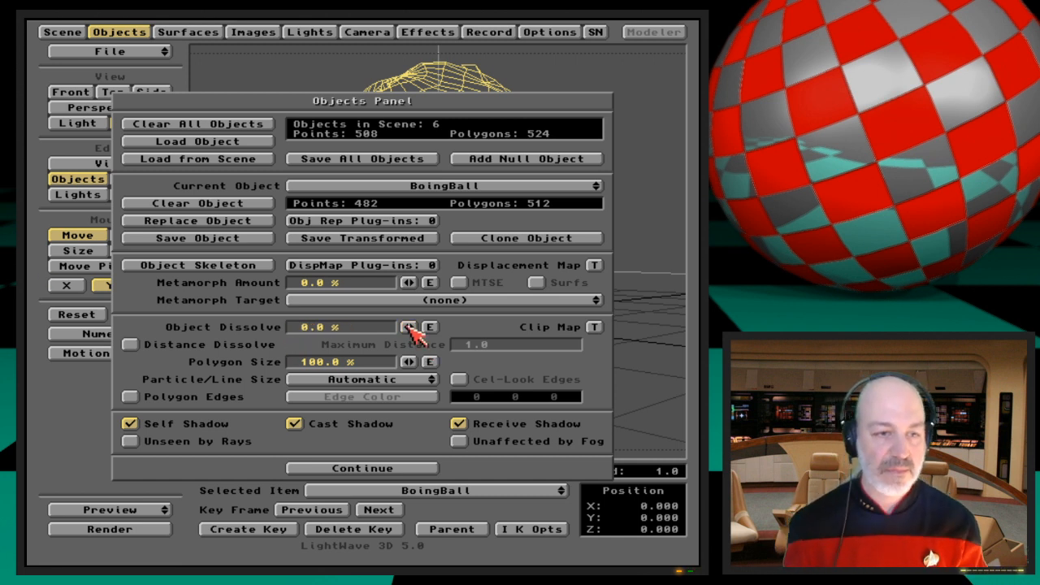
{"action": "left_click_drag", "start_coordinate": [409, 326], "coordinate": [386, 326]}
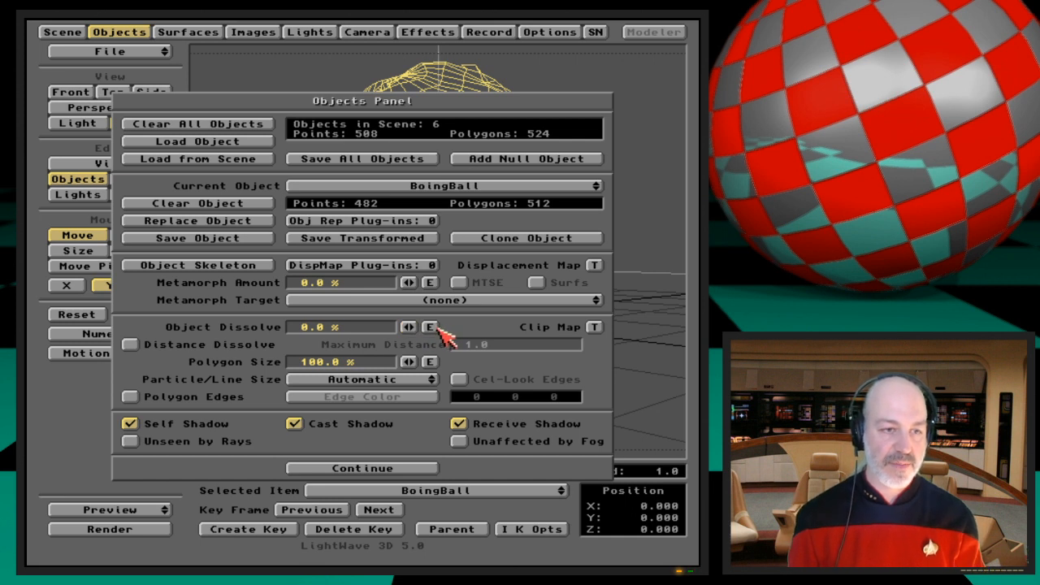
{"action": "left_click", "coordinate": [131, 344]}
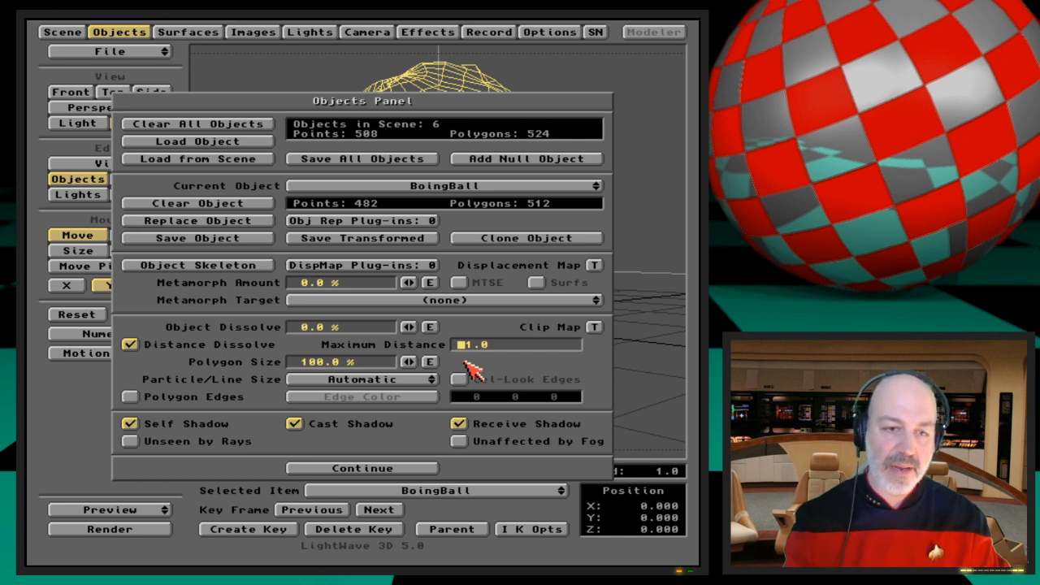
Step: Check the general options and the layout view grid settings, and disable Distance Dissolve for BoingBall
{"action": "left_click", "coordinate": [540, 31]}
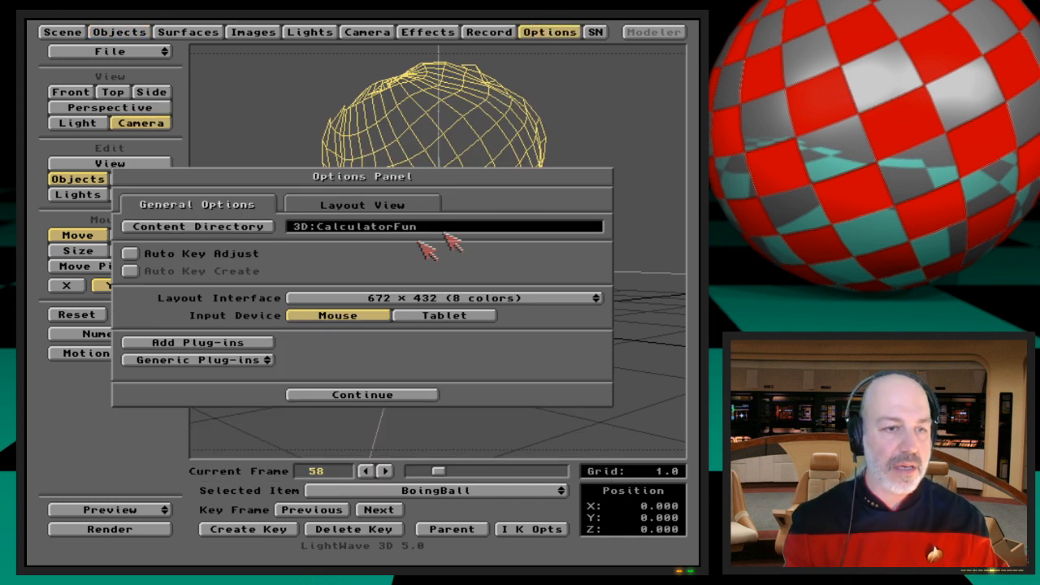
{"action": "left_click", "coordinate": [324, 203]}
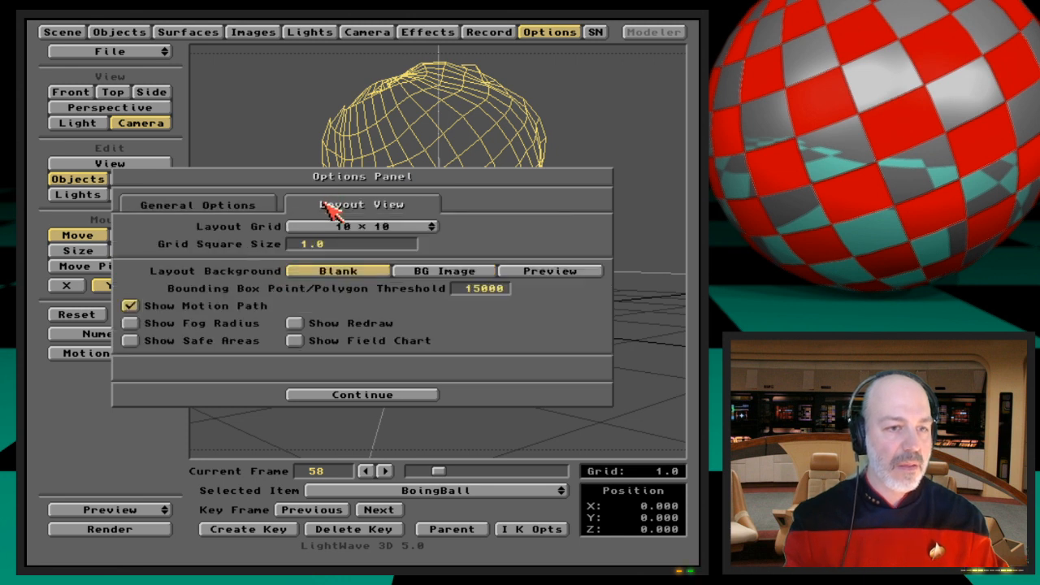
{"action": "left_click", "coordinate": [244, 207]}
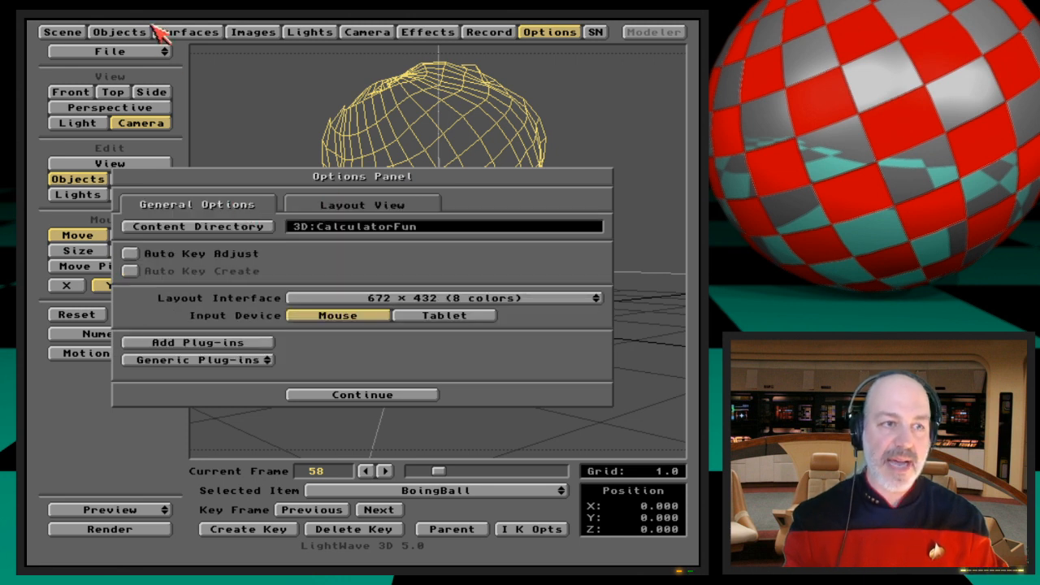
{"action": "left_click", "coordinate": [122, 33]}
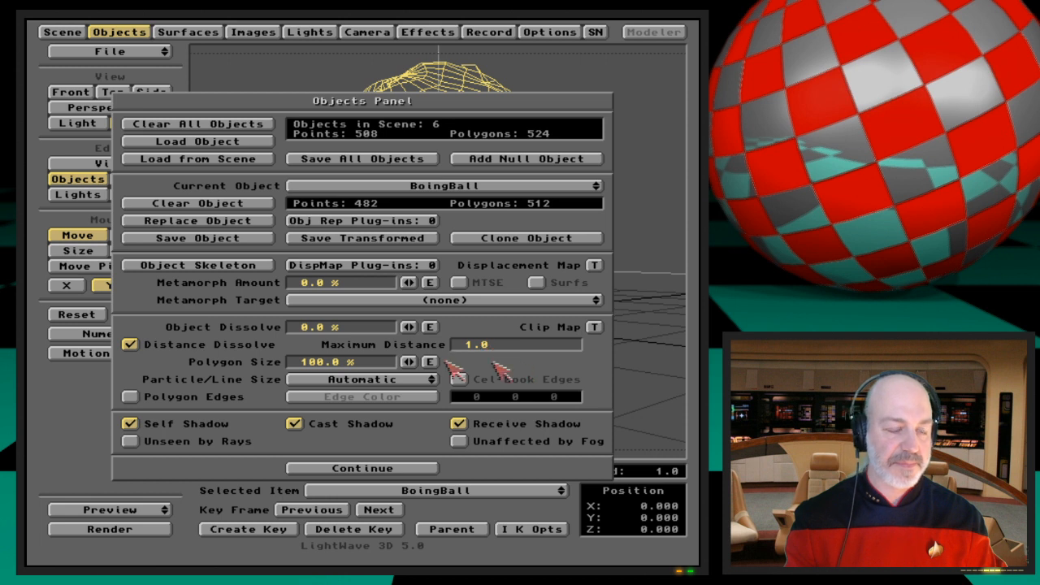
{"action": "left_click", "coordinate": [236, 347]}
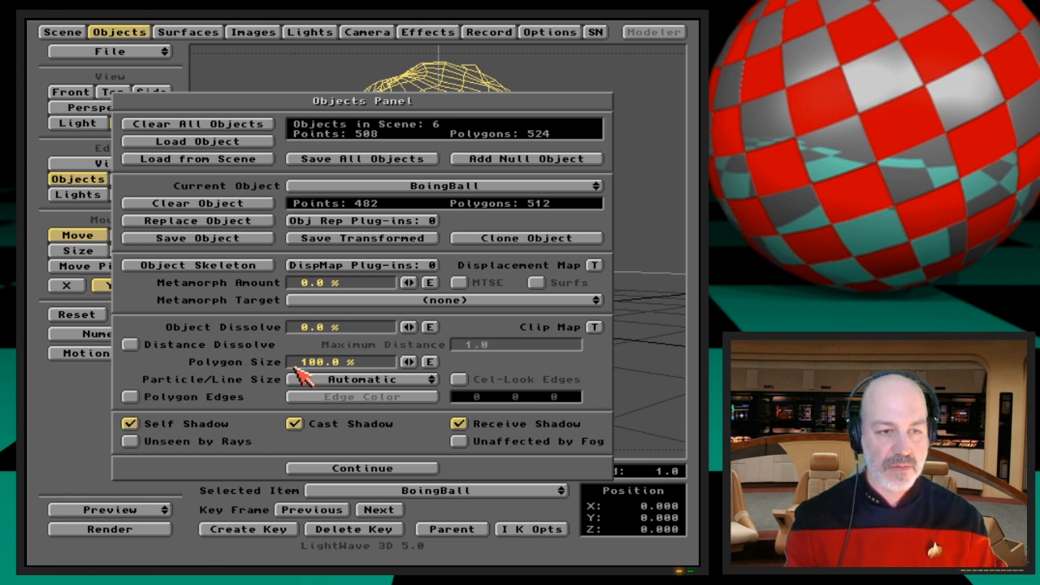
Step: Try reduced polygon sizes on BoingBall, starting with 66%, and restore the size to 100%
{"action": "mouse_move", "coordinate": [410, 363]}
{"action": "left_mouse_down"}
{"action": "mouse_move", "coordinate": [382, 363]}
{"action": "mouse_move", "coordinate": [418, 365]}
{"action": "left_mouse_up"}
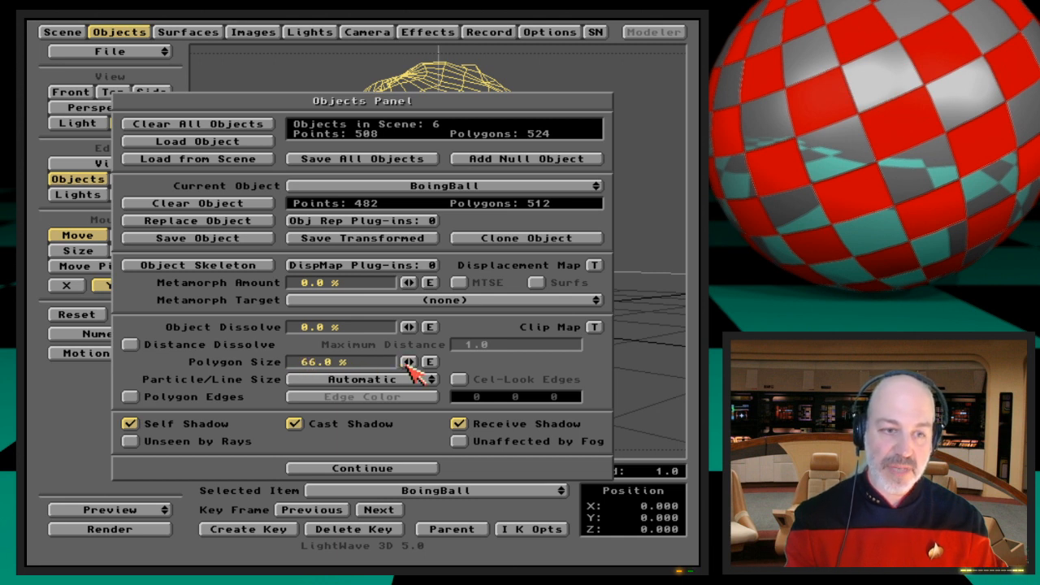
{"action": "left_click", "coordinate": [122, 31]}
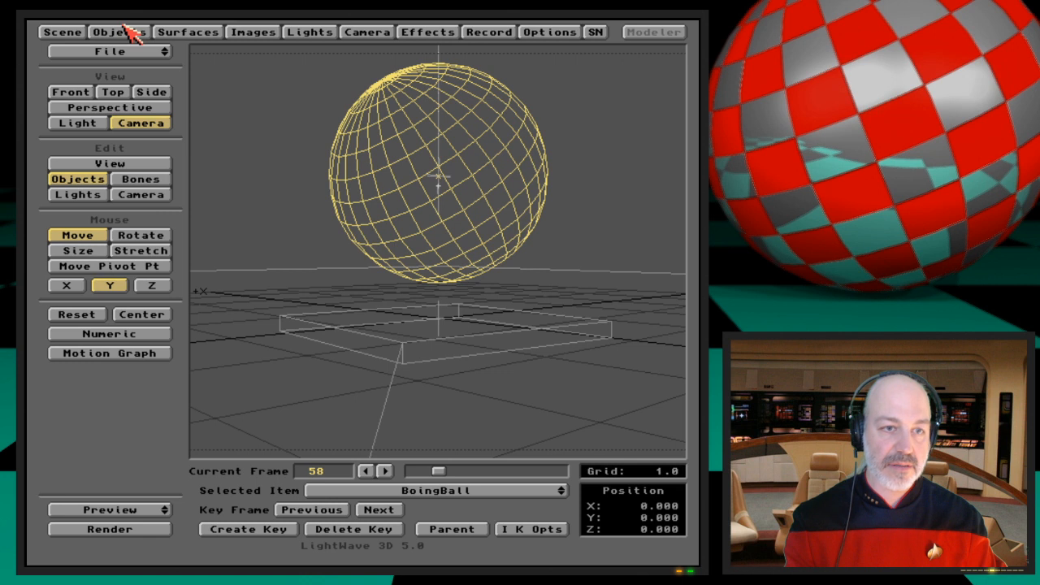
{"action": "left_click", "coordinate": [122, 31]}
{"action": "left_click_drag", "start_coordinate": [410, 361], "coordinate": [400, 361]}
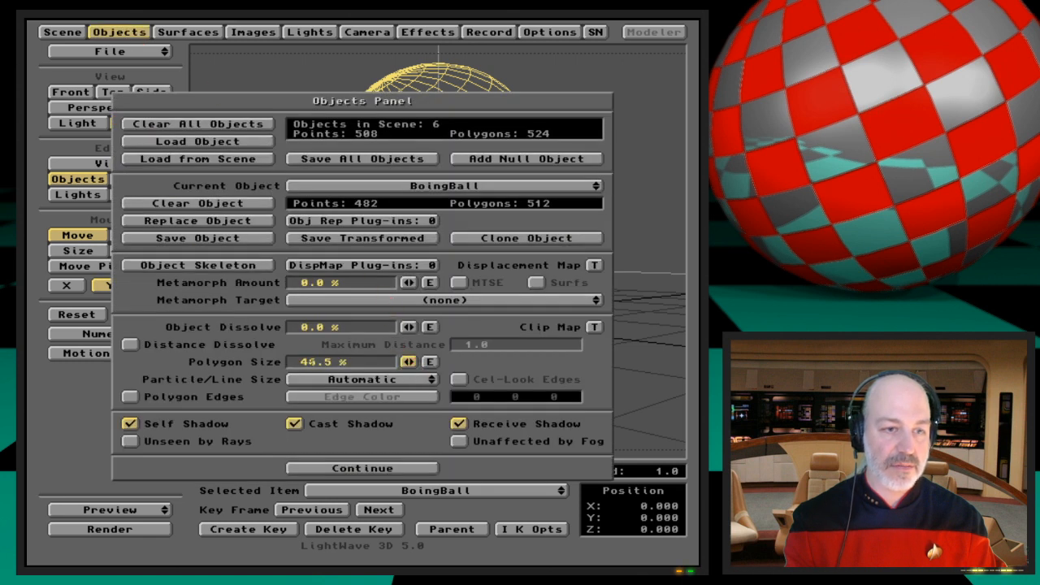
{"action": "left_click", "coordinate": [134, 31]}
{"action": "left_click", "coordinate": [134, 31]}
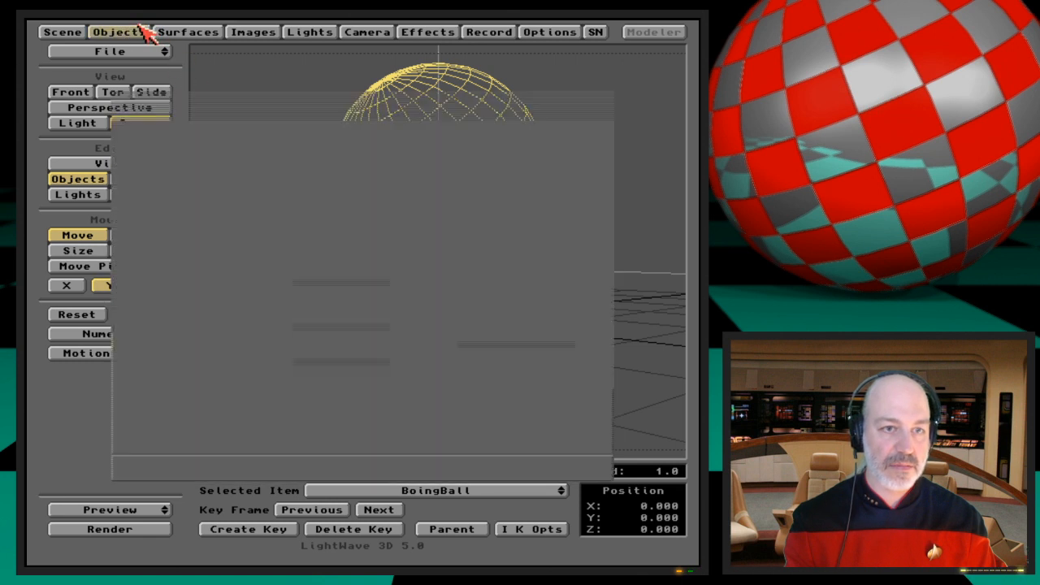
{"action": "right_click", "coordinate": [408, 359]}
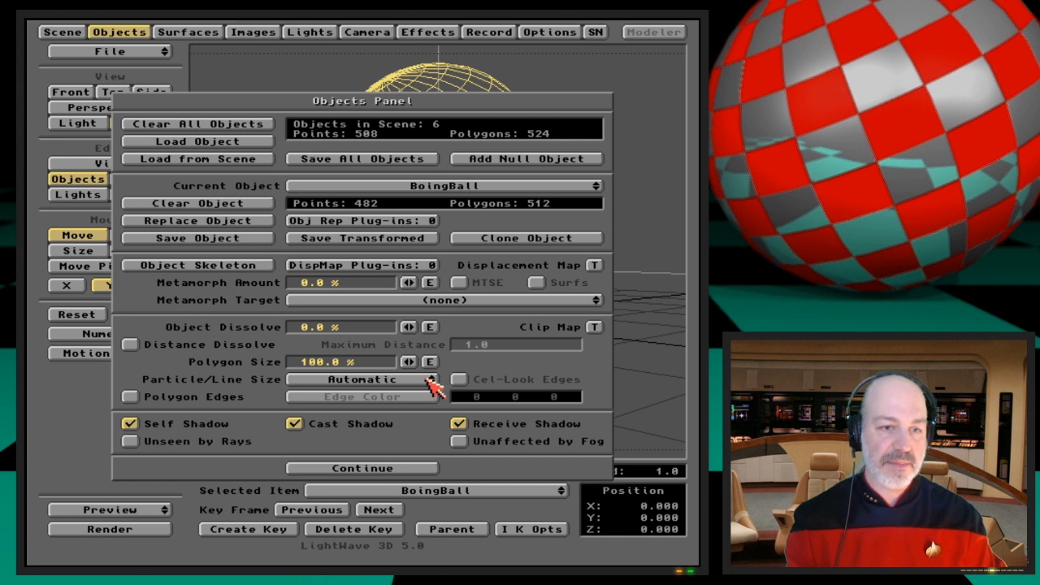
Step: Review the Particle/Line Size choices for BoingBall, keeping Automatic, and switch Polygon Edges back off
{"action": "left_click", "coordinate": [430, 379]}
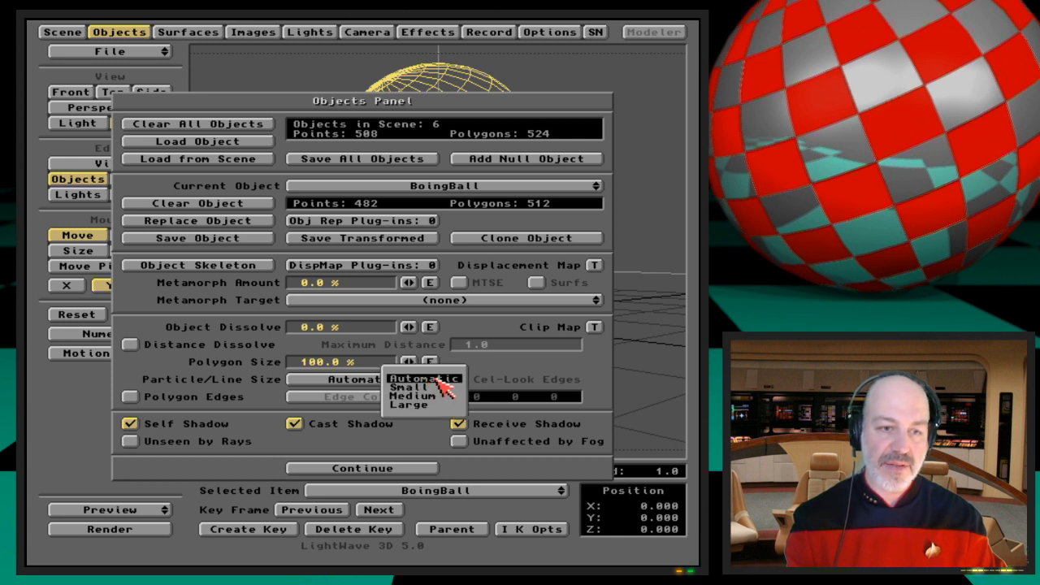
{"action": "left_click", "coordinate": [433, 444]}
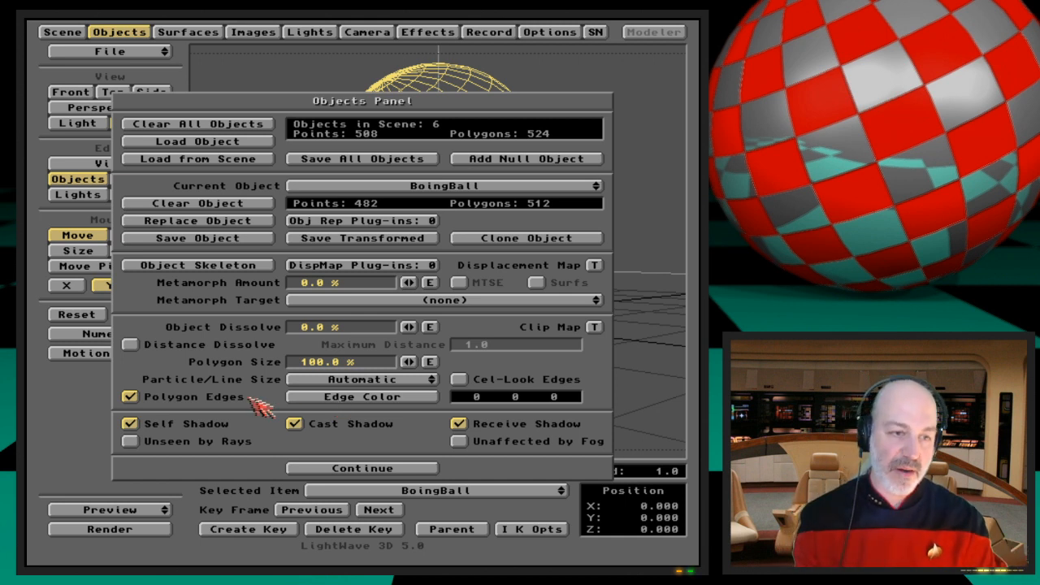
{"action": "left_click", "coordinate": [205, 399]}
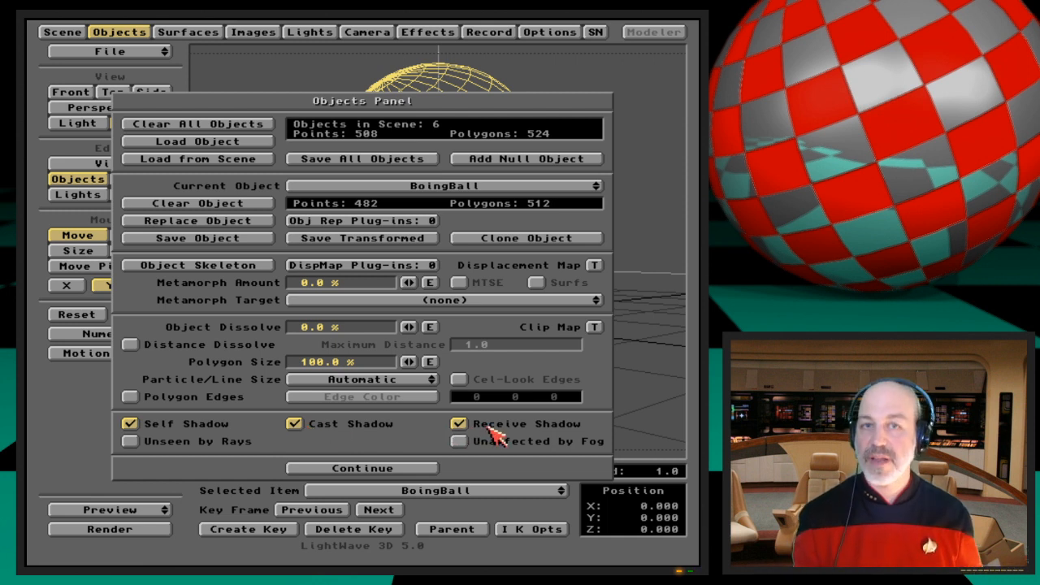
Step: Switch Unseen by Rays and Unaffected by Fog on and back off for BoingBall, and close the object settings
{"action": "left_click", "coordinate": [200, 444]}
{"action": "left_click", "coordinate": [199, 447]}
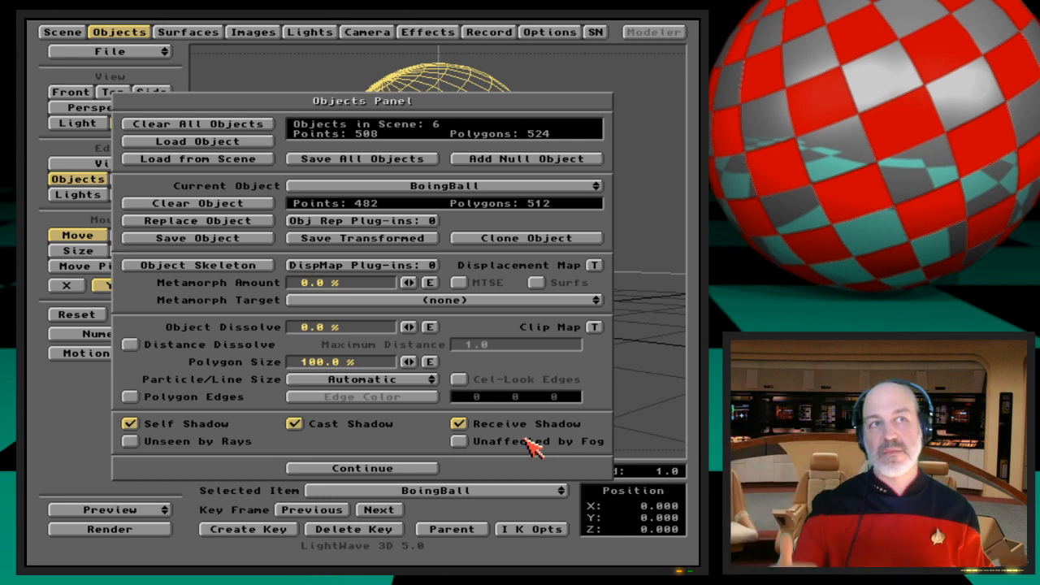
{"action": "left_click", "coordinate": [528, 438]}
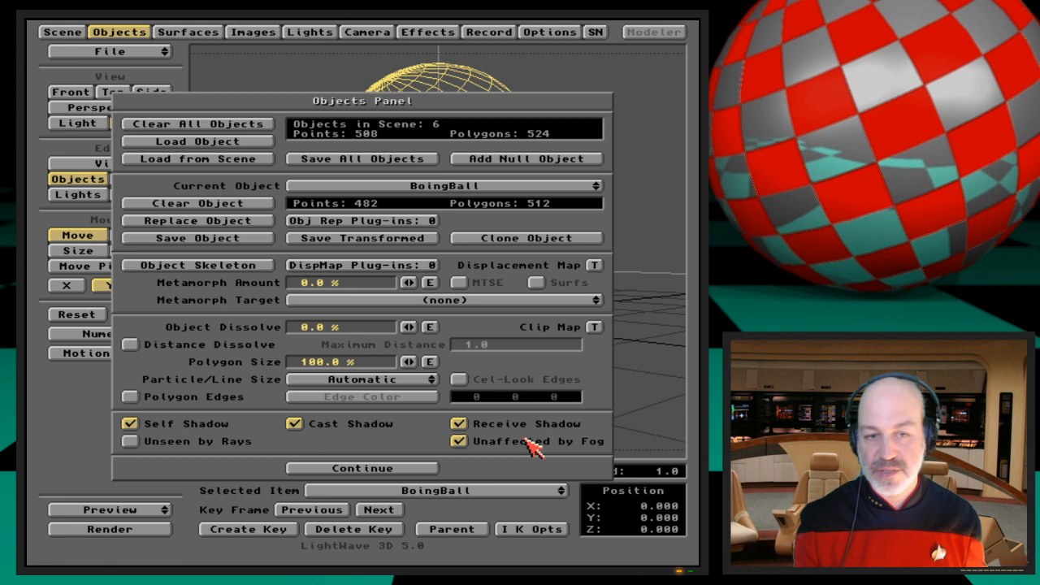
{"action": "left_click", "coordinate": [527, 438]}
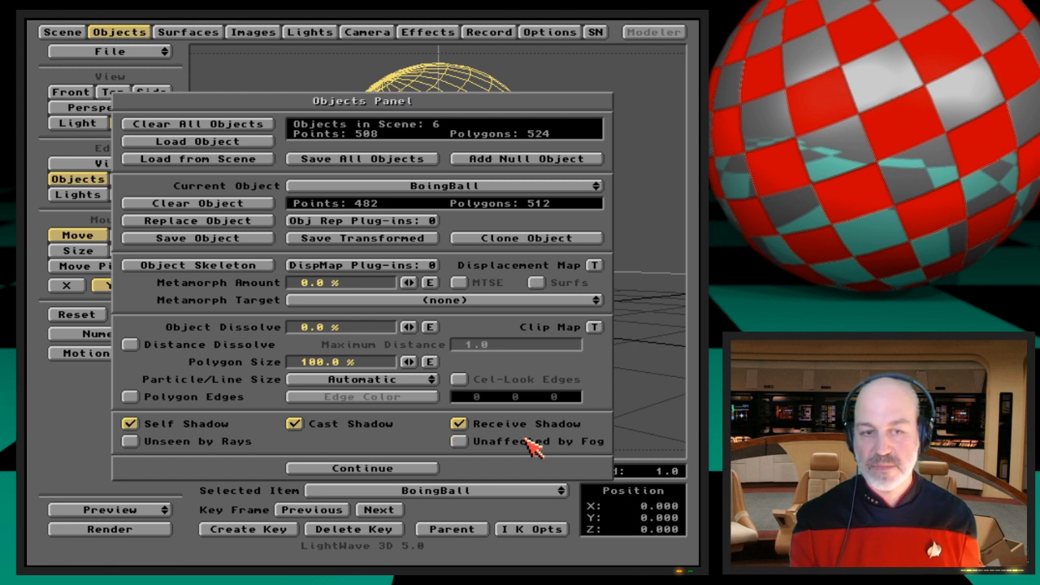
{"action": "left_click", "coordinate": [393, 468]}
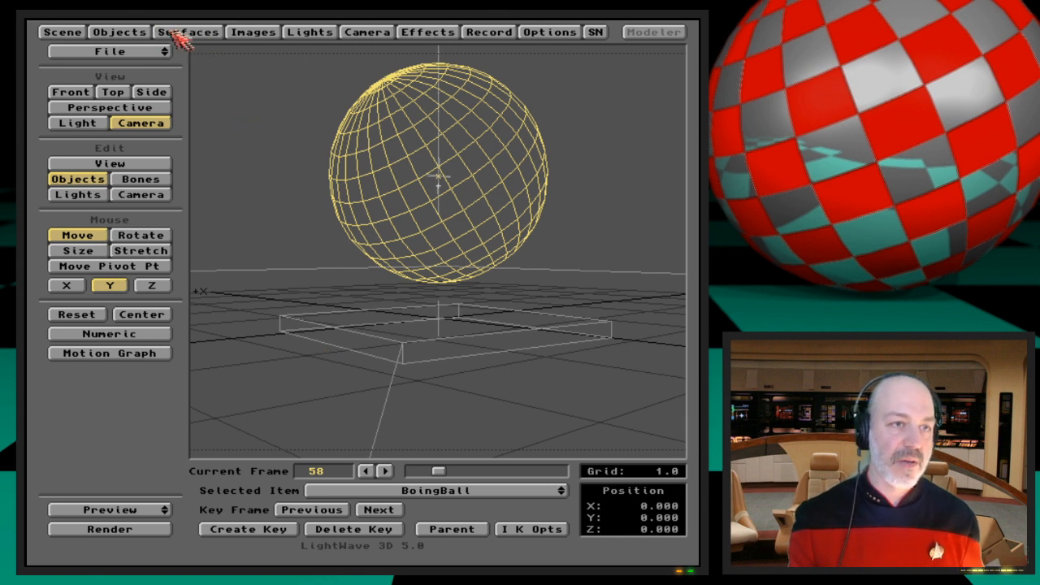
Step: Open the light settings and review the list of lights and the color of Light (2), keeping it white
{"action": "left_click", "coordinate": [314, 38]}
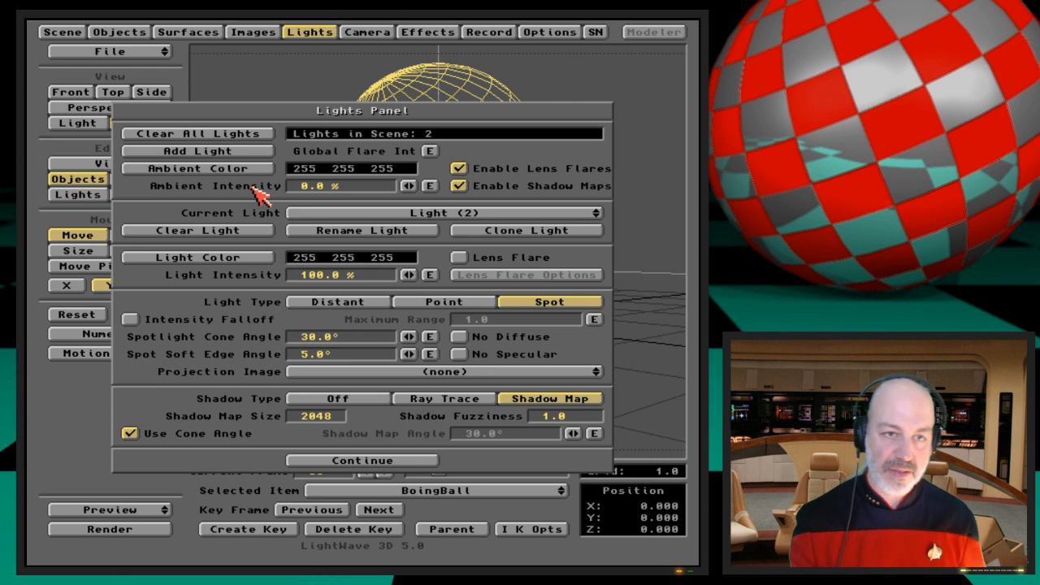
{"action": "left_click_drag", "start_coordinate": [554, 213], "coordinate": [528, 216]}
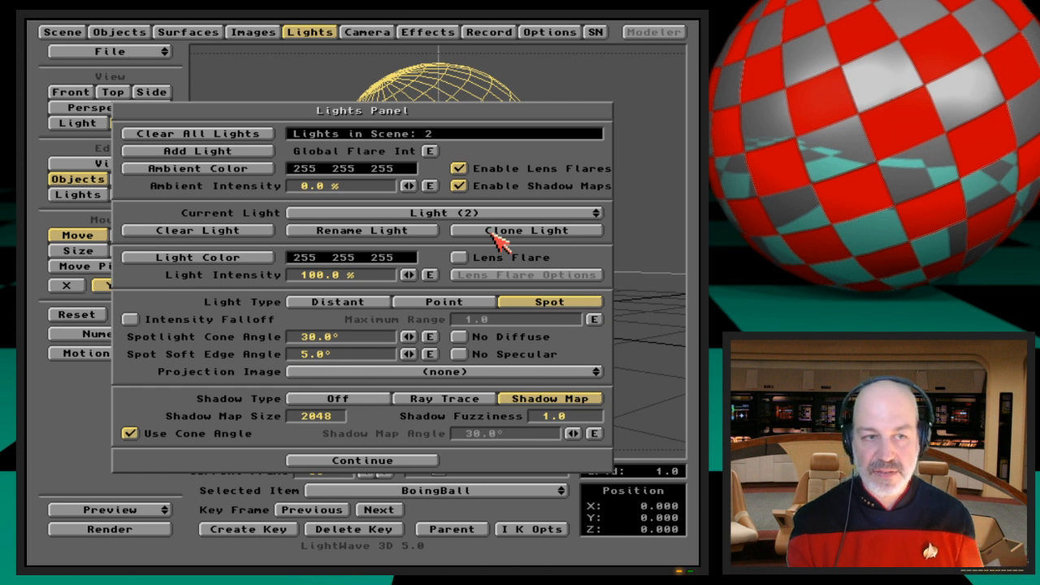
{"action": "left_click", "coordinate": [249, 259]}
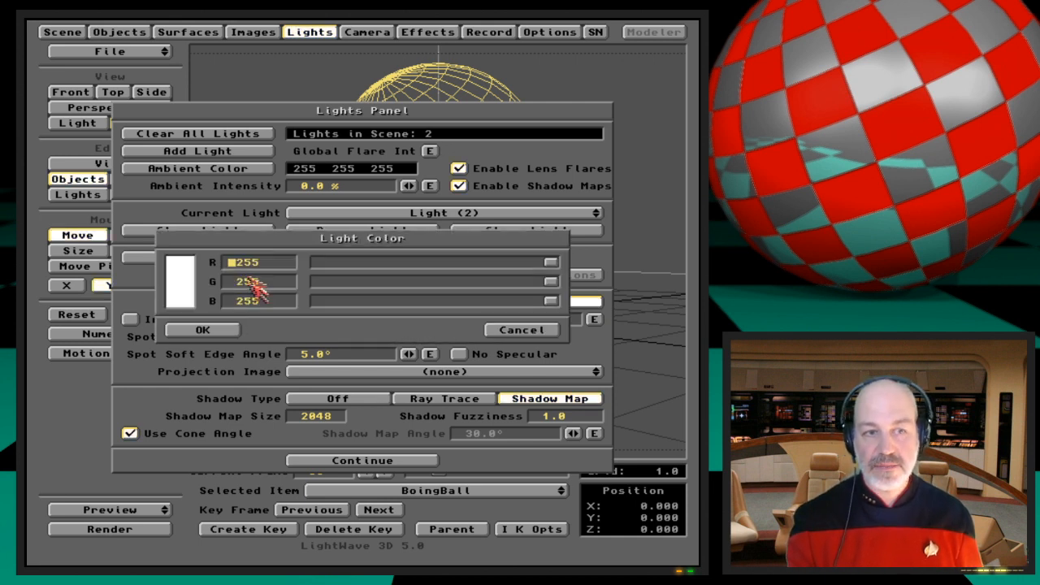
{"action": "left_click", "coordinate": [231, 334]}
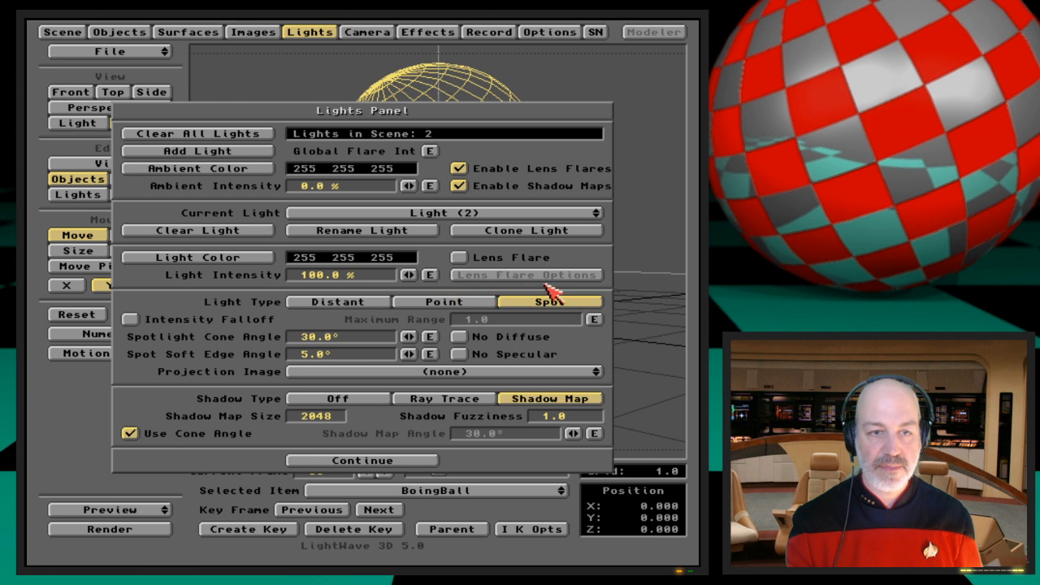
Step: Enable the lens flare on Light (2), review its flare options, and switch the flare back off
{"action": "left_click", "coordinate": [460, 258]}
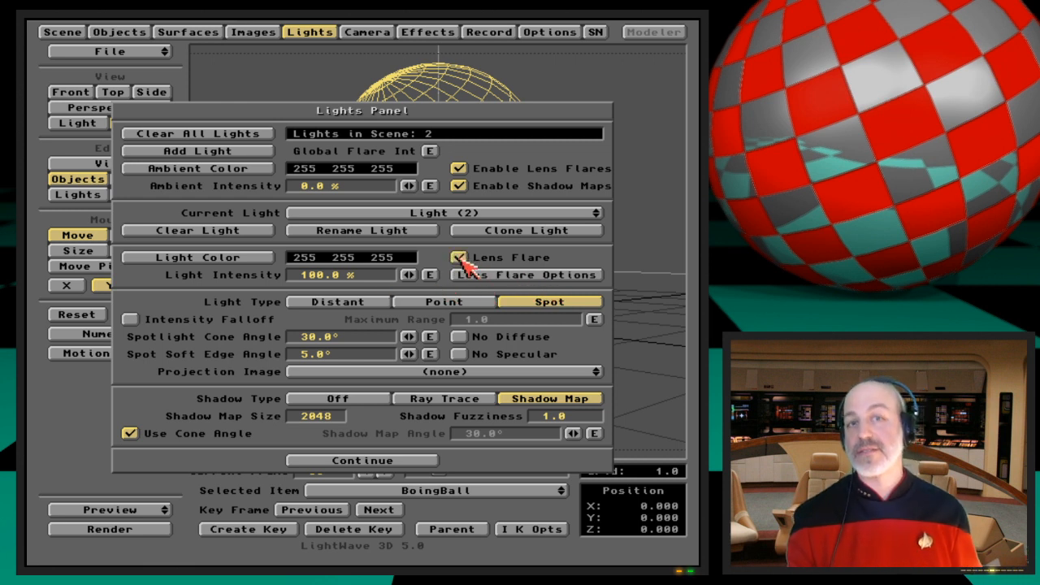
{"action": "left_click", "coordinate": [460, 258]}
{"action": "left_click", "coordinate": [460, 257]}
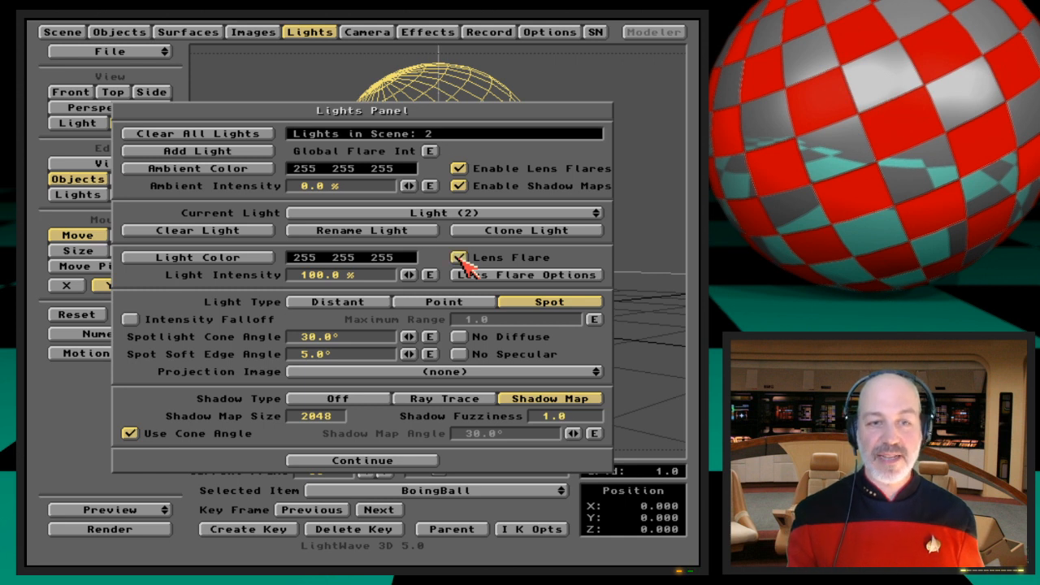
{"action": "left_click", "coordinate": [470, 276]}
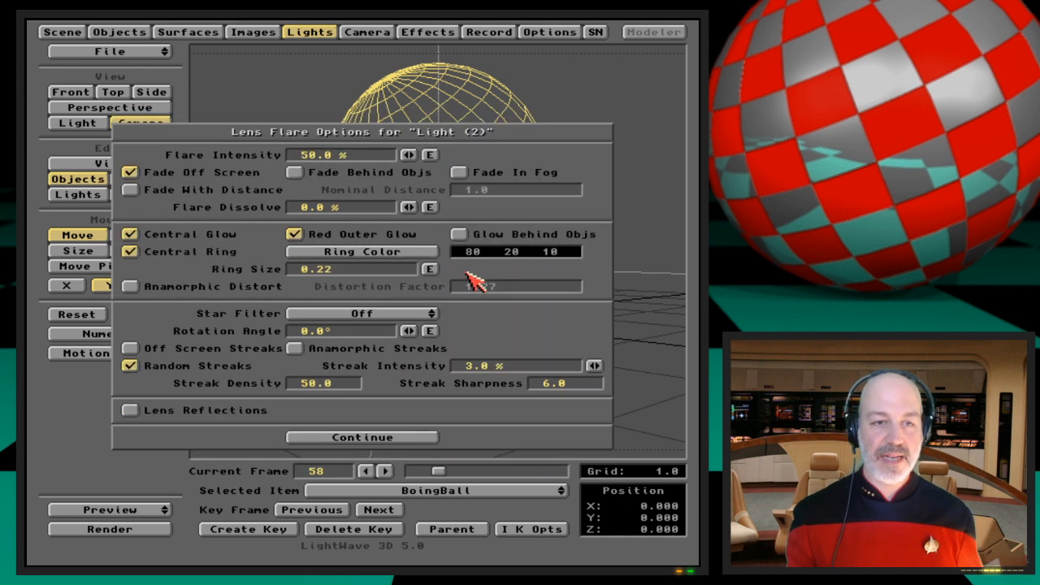
{"action": "left_click", "coordinate": [372, 443]}
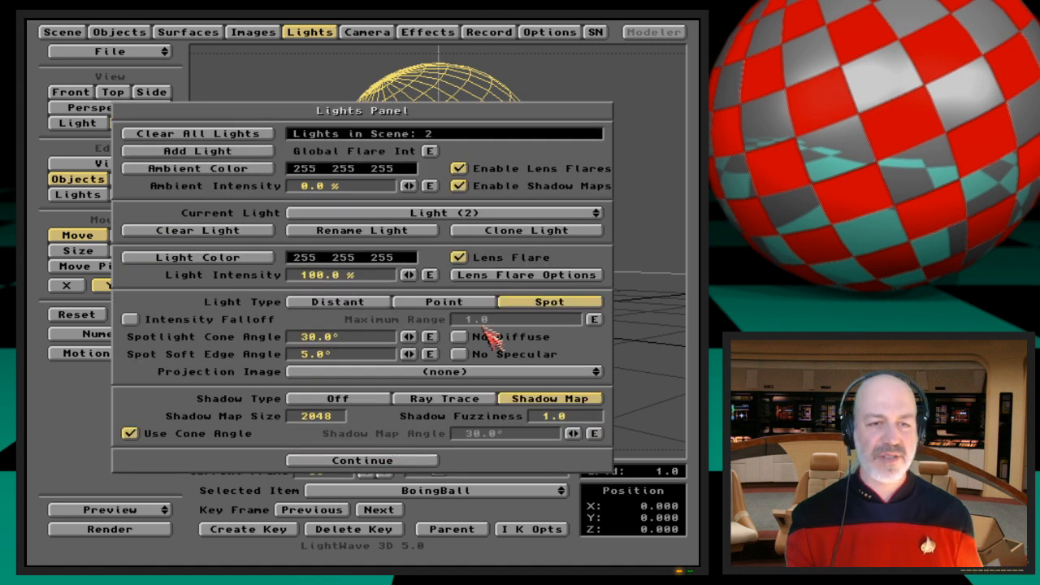
{"action": "left_click", "coordinate": [460, 258]}
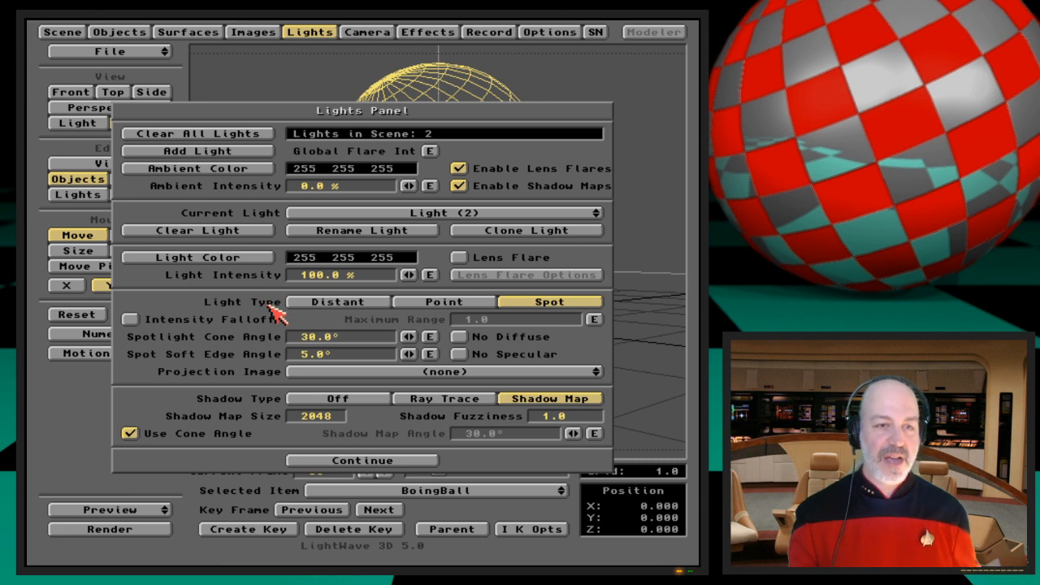
Step: Try the Distant, Point and Spot light types on Light (2) and set it back to Distant
{"action": "left_click", "coordinate": [370, 302]}
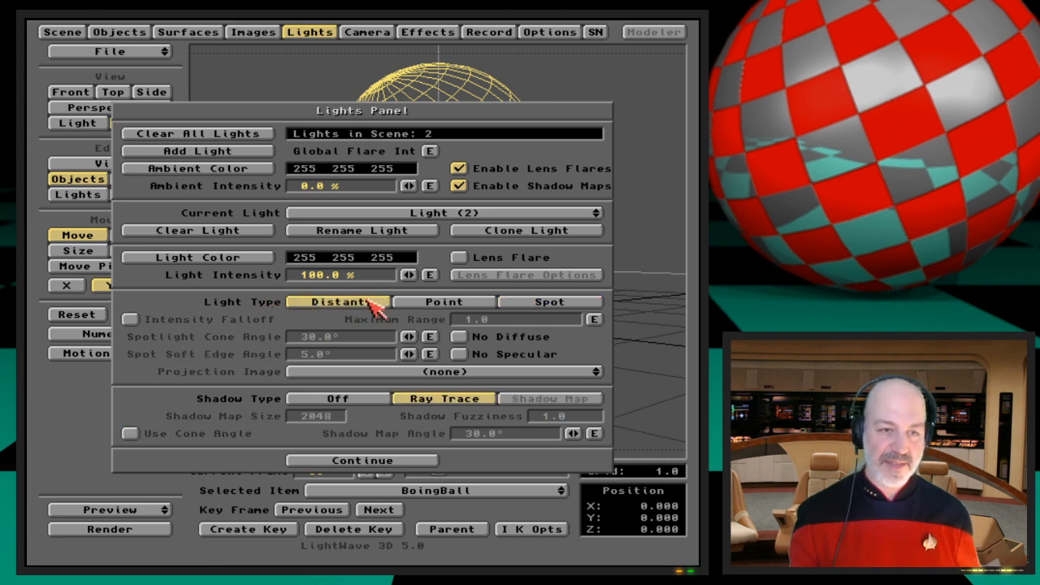
{"action": "left_click", "coordinate": [460, 304]}
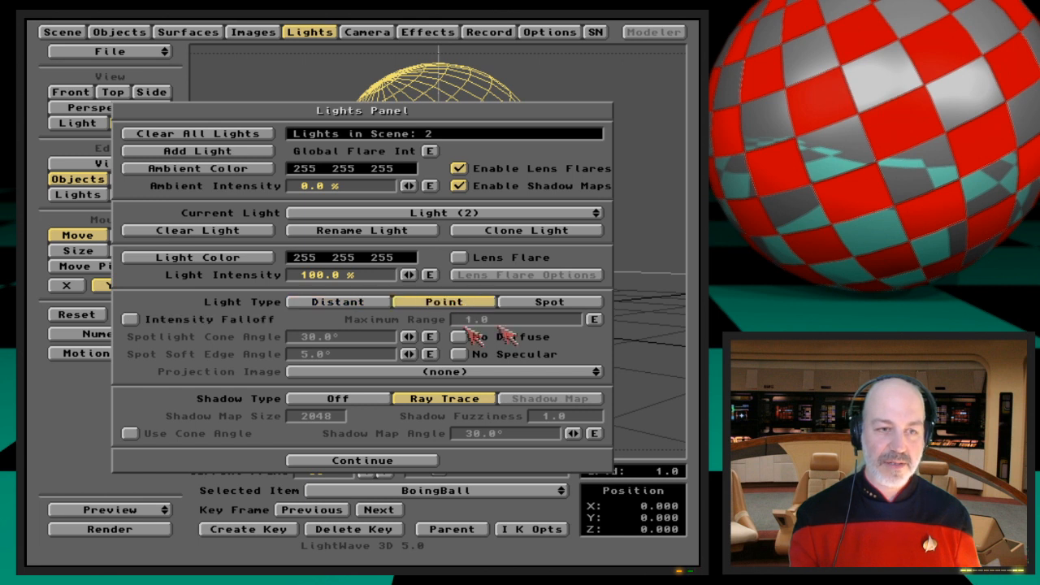
{"action": "left_click", "coordinate": [540, 302]}
{"action": "left_click", "coordinate": [358, 302]}
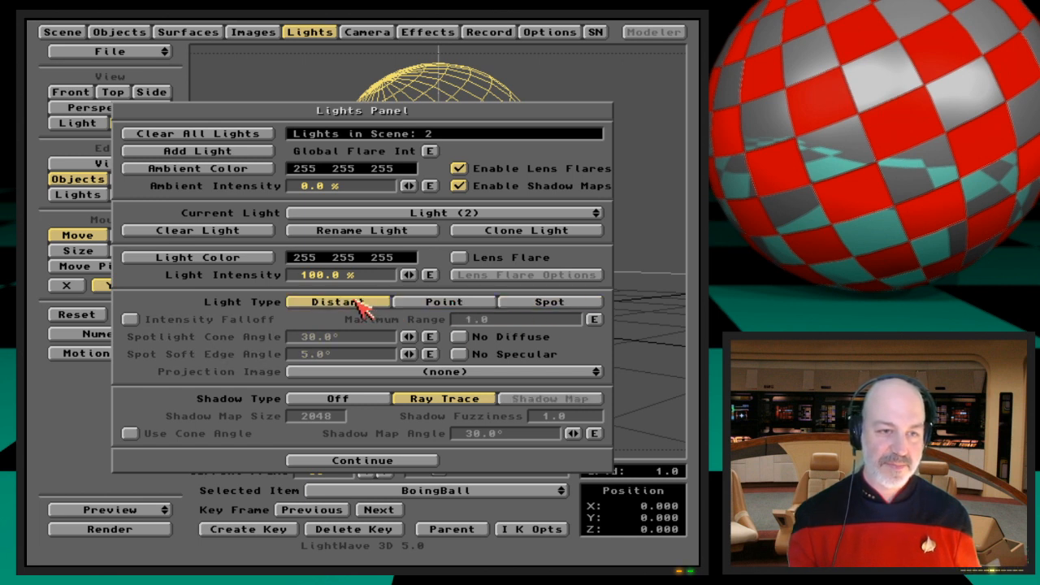
Step: Switch Light (2) through the Point and Spot light types once more and return it to Distant
{"action": "left_click", "coordinate": [429, 306]}
{"action": "left_click", "coordinate": [562, 308]}
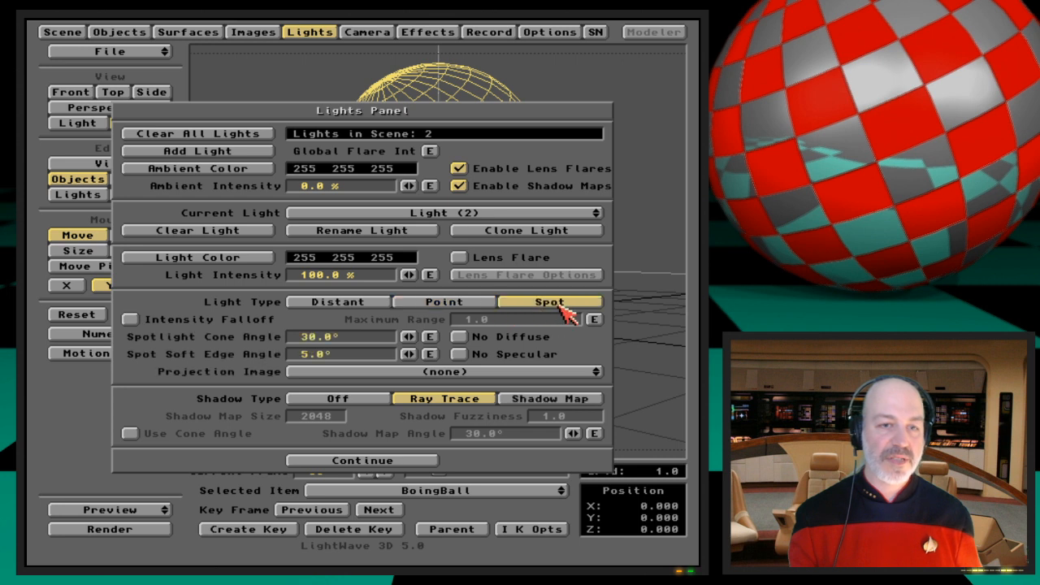
{"action": "left_click", "coordinate": [358, 307]}
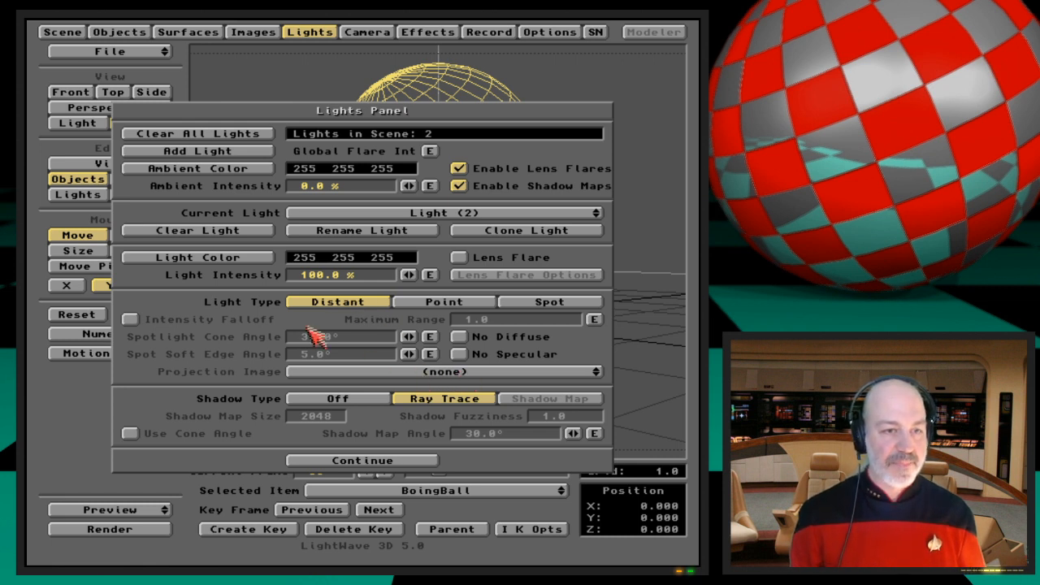
Step: Review the projection image choices for Light (2), keeping (none)
{"action": "left_click", "coordinate": [415, 371]}
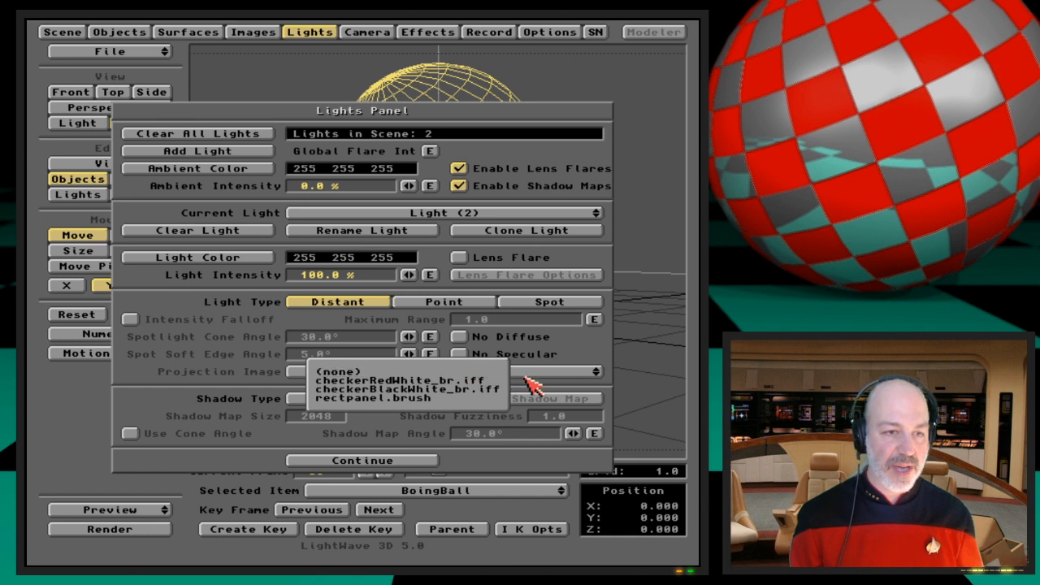
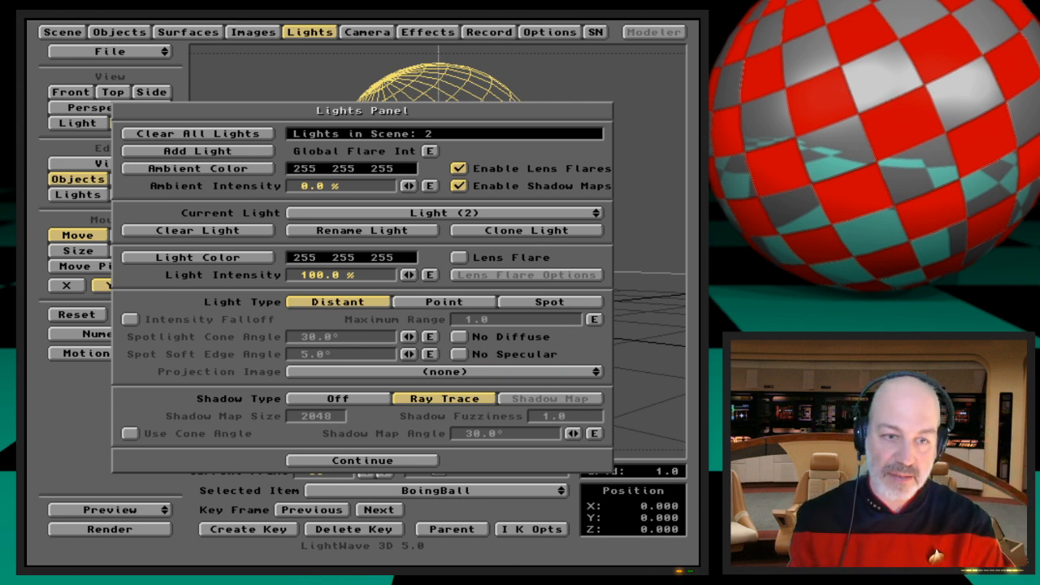
{"action": "left_click", "coordinate": [499, 373]}
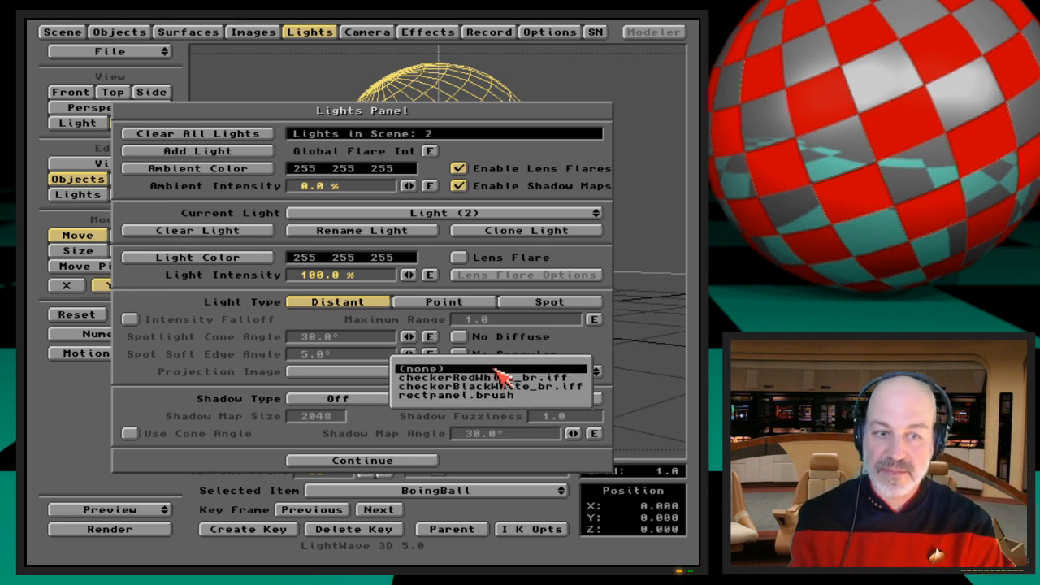
{"action": "left_click", "coordinate": [630, 321]}
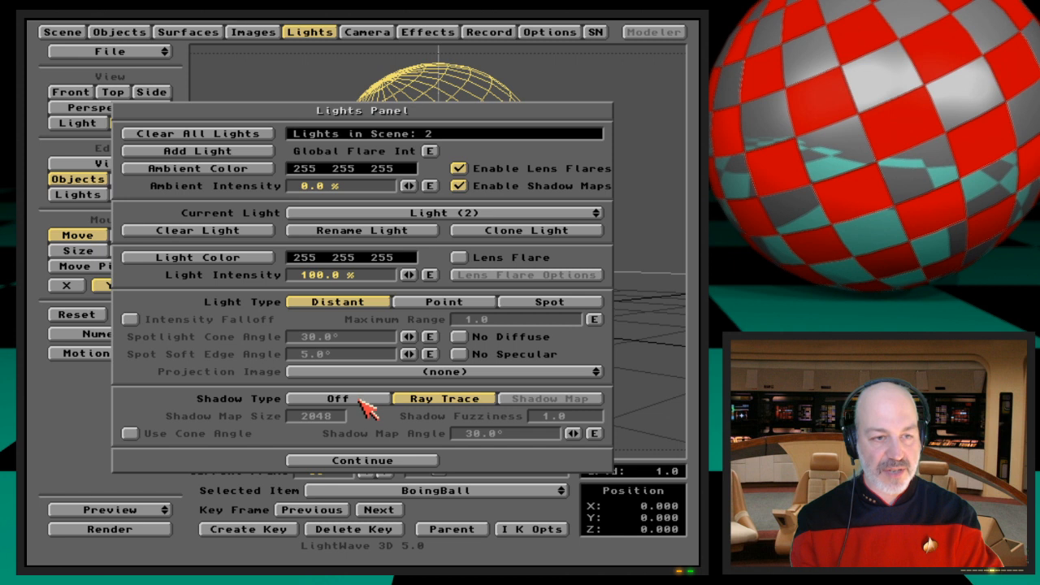
Step: Change Light (2) to a Spot light, trying the Off and Shadow Map shadow types and ending on Ray Trace
{"action": "left_click", "coordinate": [360, 401]}
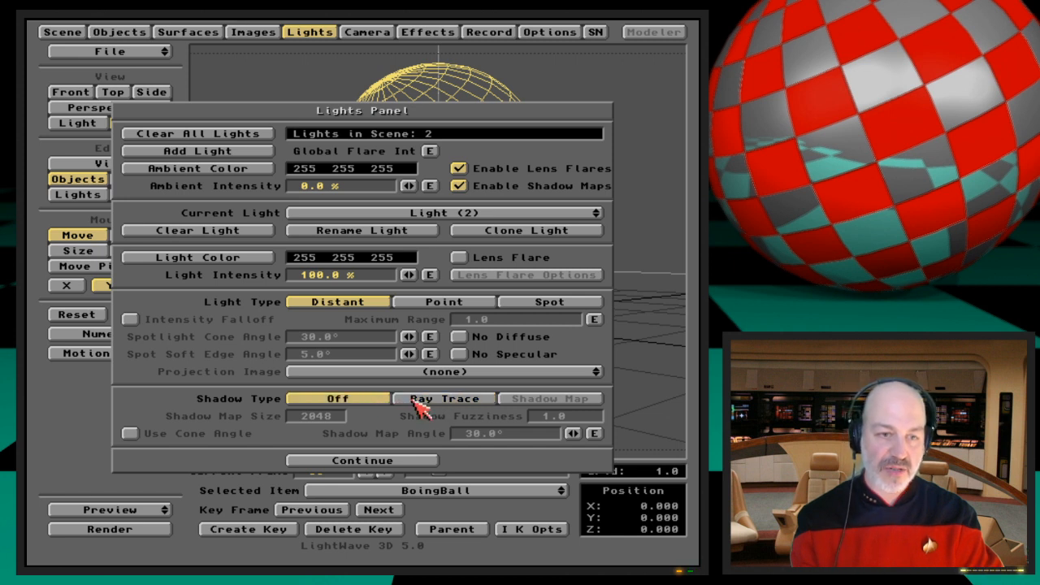
{"action": "left_click", "coordinate": [421, 405]}
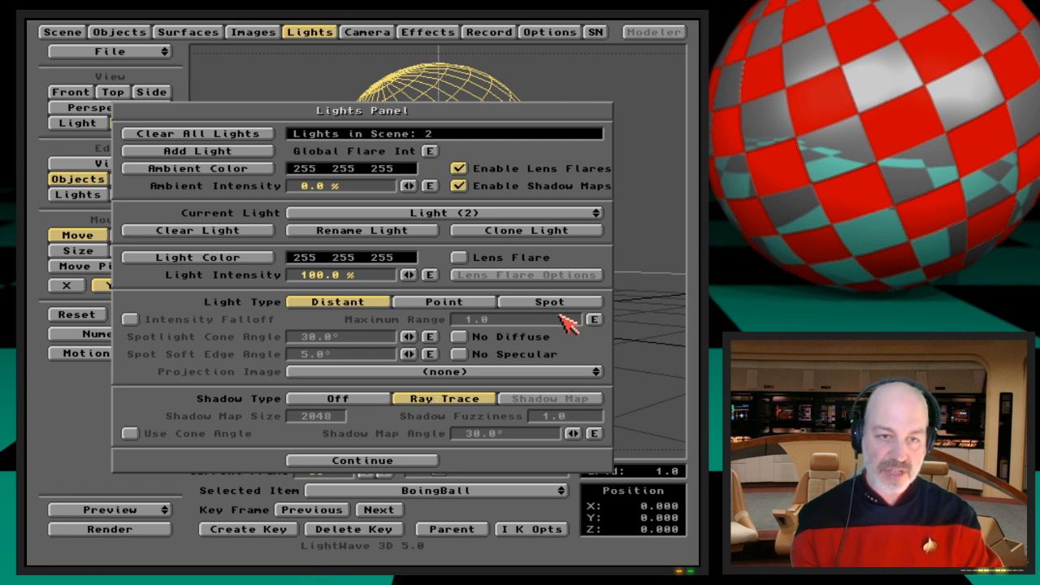
{"action": "left_click", "coordinate": [491, 306]}
{"action": "left_click", "coordinate": [545, 305]}
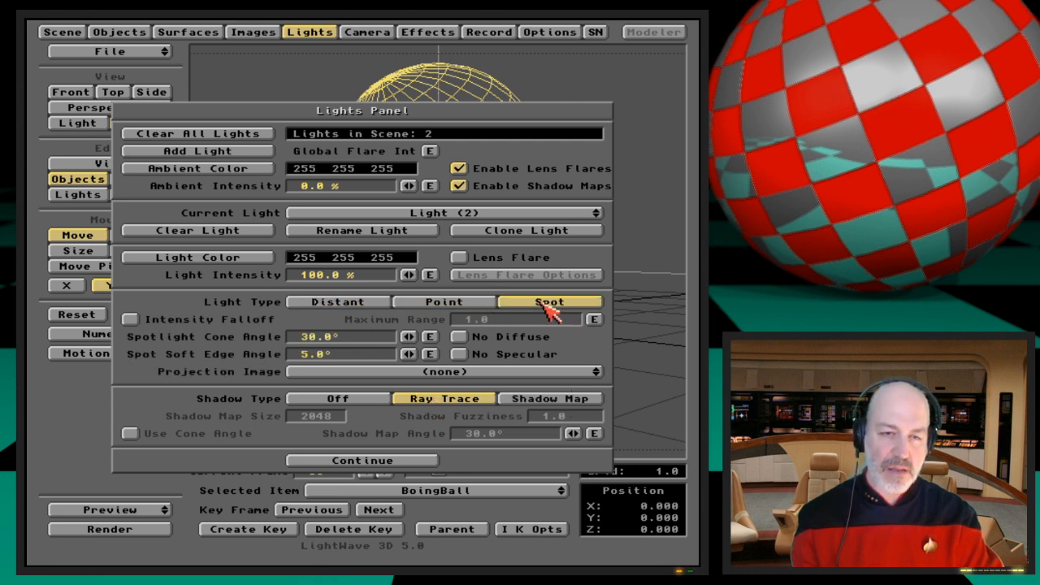
{"action": "left_click", "coordinate": [559, 401]}
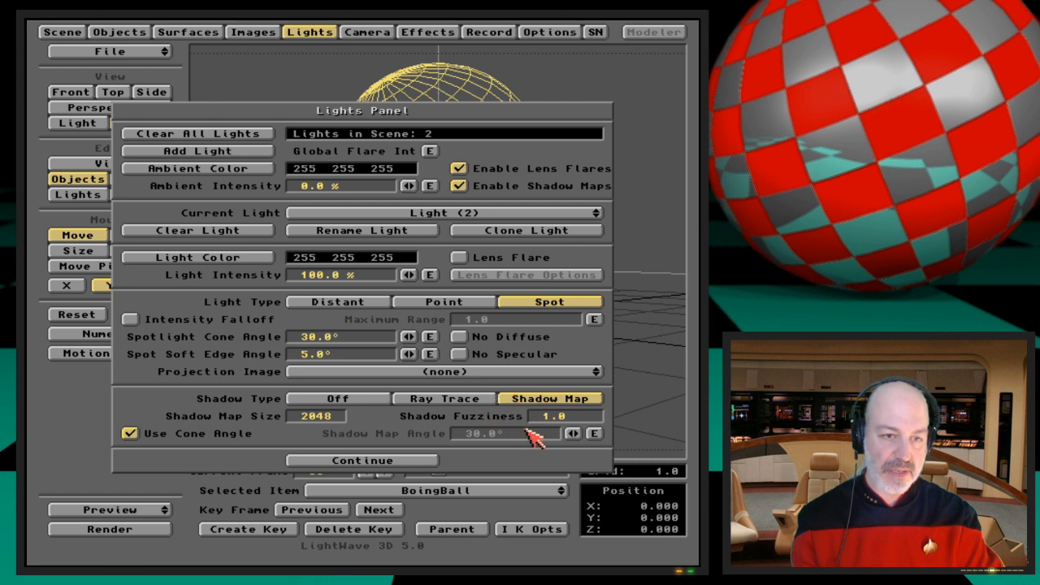
{"action": "left_click", "coordinate": [470, 403]}
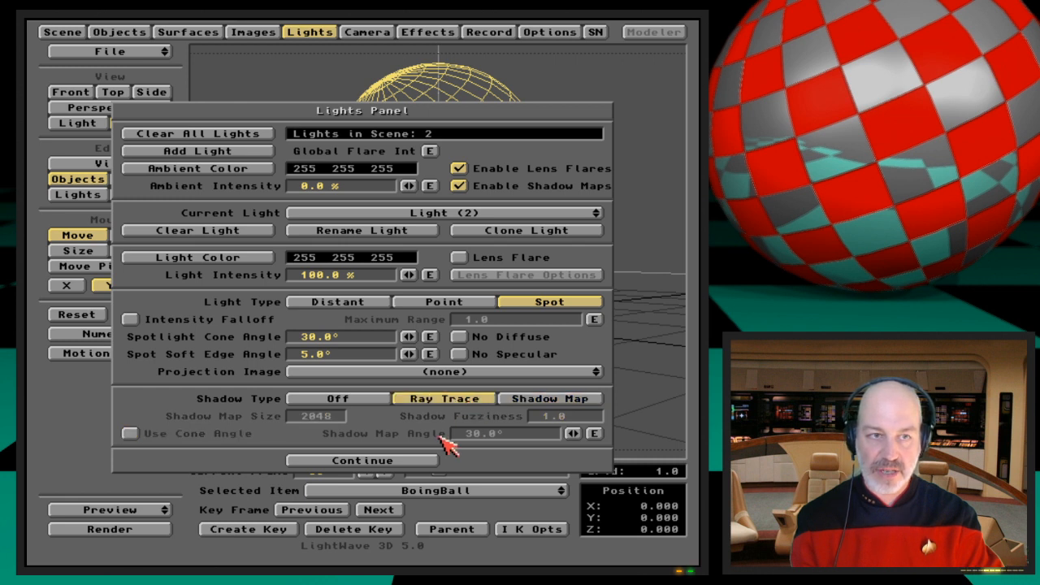
Step: Open the camera settings and try the Wireframe and Quickshade rendering types, ending on Realistic
{"action": "left_click", "coordinate": [348, 31]}
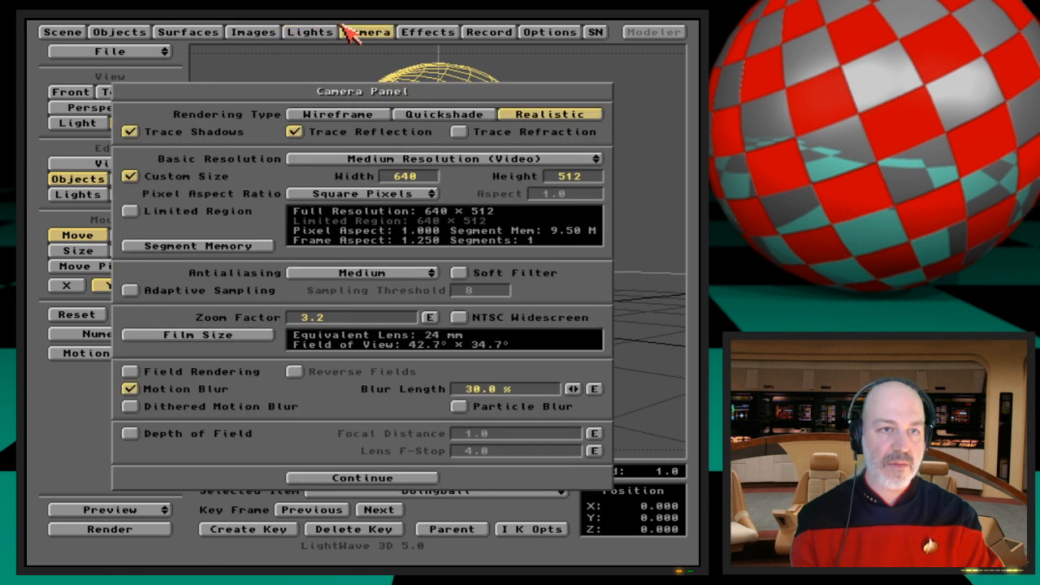
{"action": "left_click", "coordinate": [366, 114]}
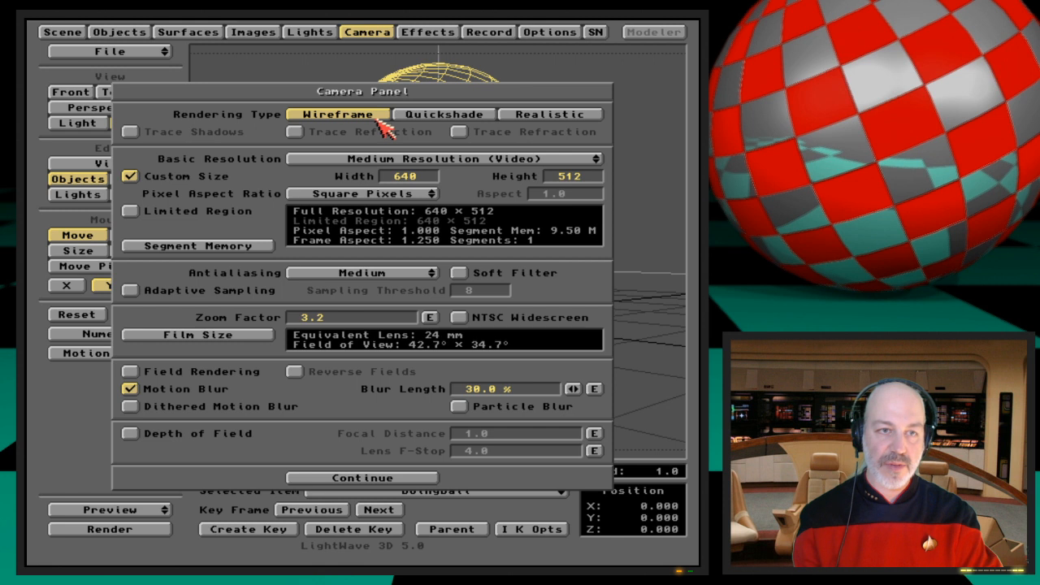
{"action": "left_click", "coordinate": [416, 117]}
{"action": "left_click", "coordinate": [367, 114]}
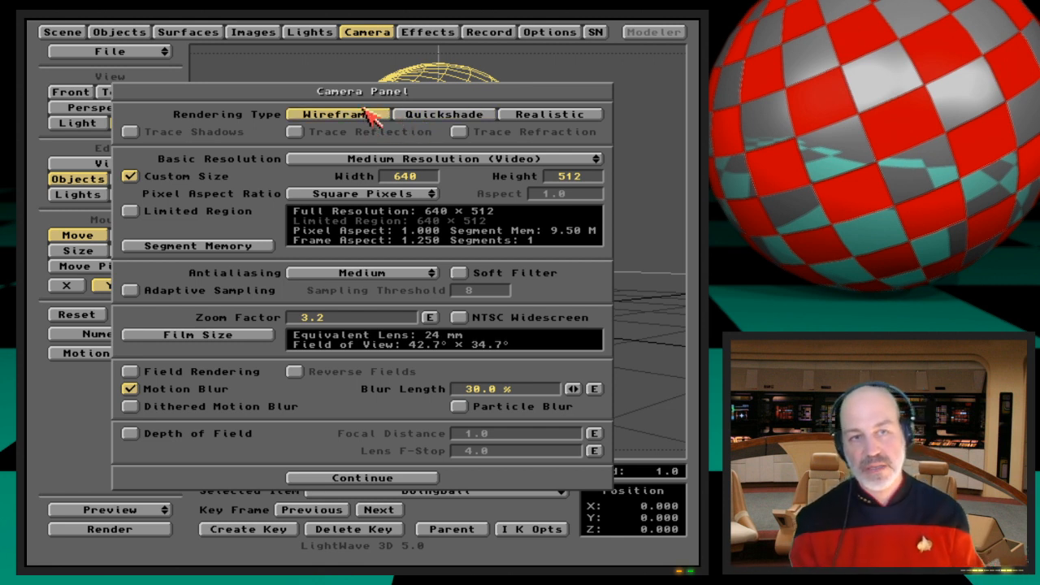
{"action": "left_click", "coordinate": [460, 118]}
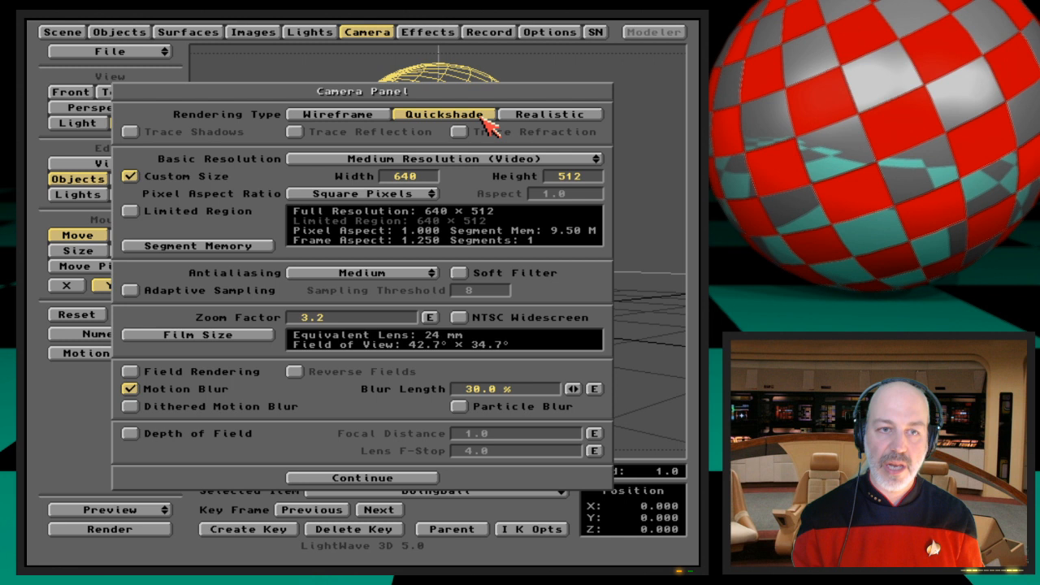
{"action": "left_click", "coordinate": [536, 115]}
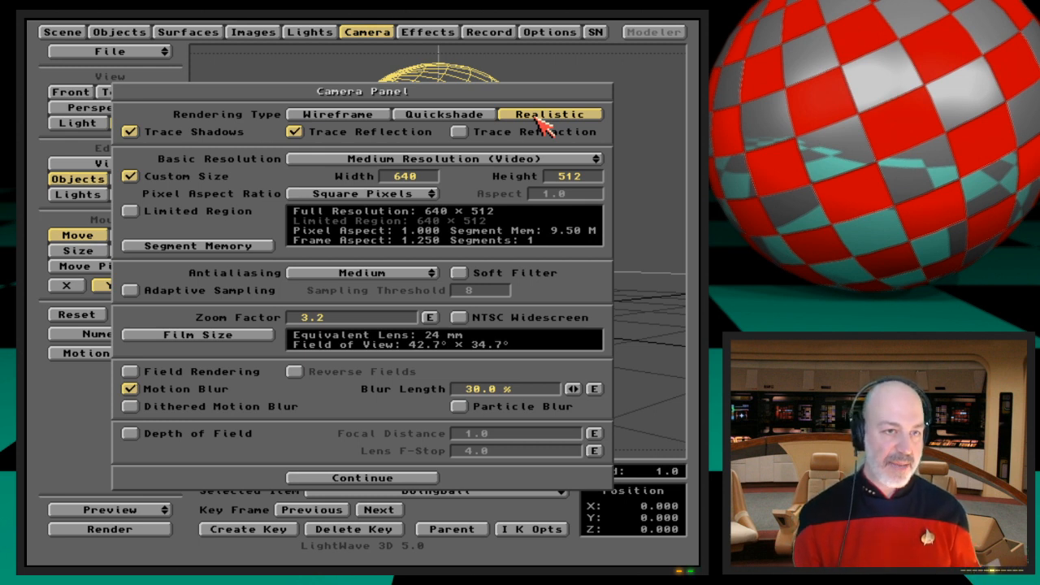
Step: Toggle Trace Shadows, Trace Reflection and Trace Refraction, leaving shadows and reflection on and refraction off
{"action": "left_click", "coordinate": [200, 133]}
{"action": "left_click", "coordinate": [337, 139]}
{"action": "left_click", "coordinate": [234, 135]}
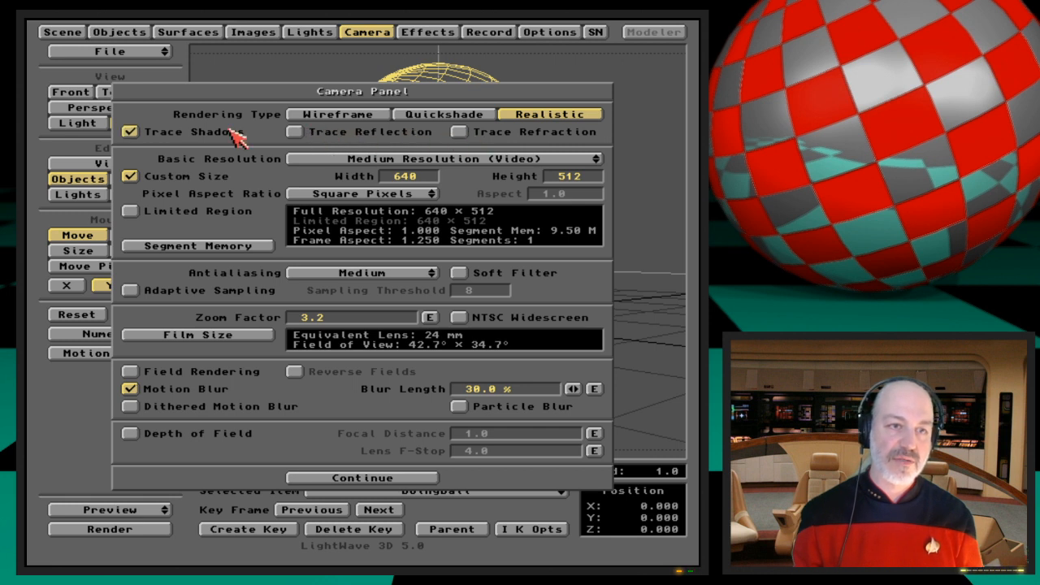
{"action": "left_click", "coordinate": [384, 143]}
{"action": "left_click", "coordinate": [561, 143]}
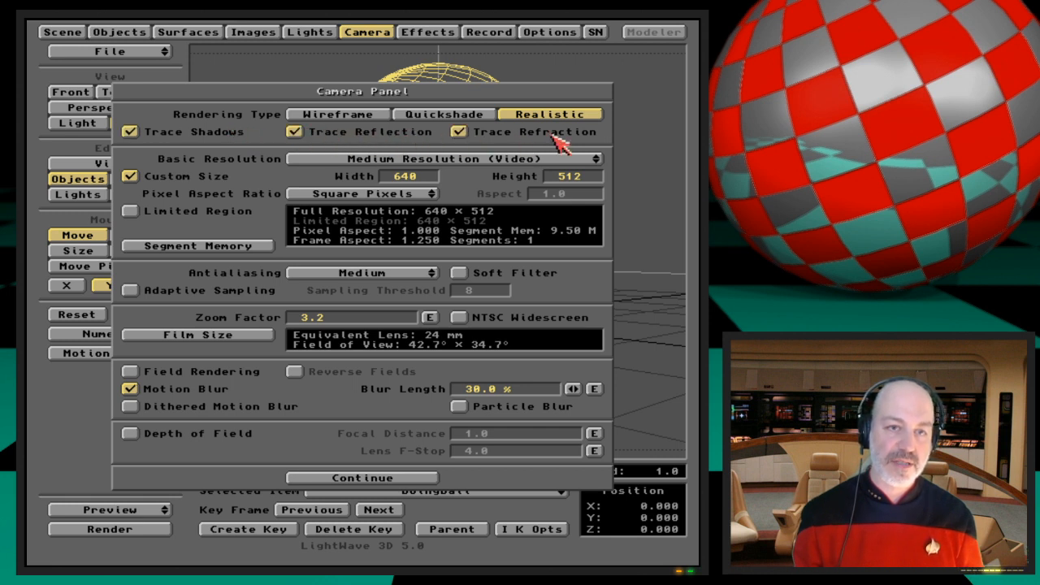
{"action": "left_click", "coordinate": [560, 143]}
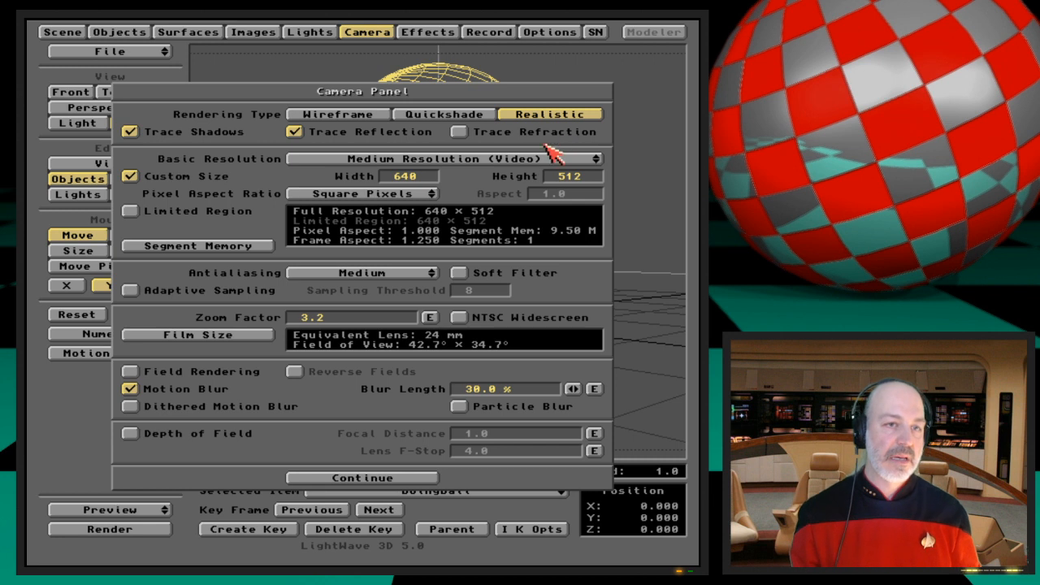
Step: Keep Medium Resolution (Video), enter a custom render size of 1280 × 720, and switch Custom Size off
{"action": "left_click", "coordinate": [512, 160]}
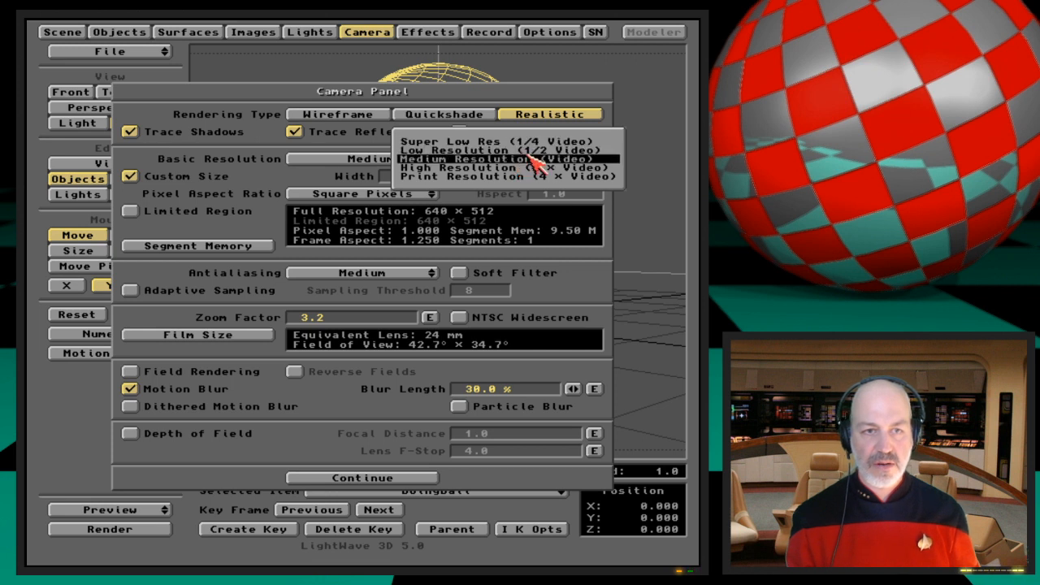
{"action": "left_click", "coordinate": [503, 229]}
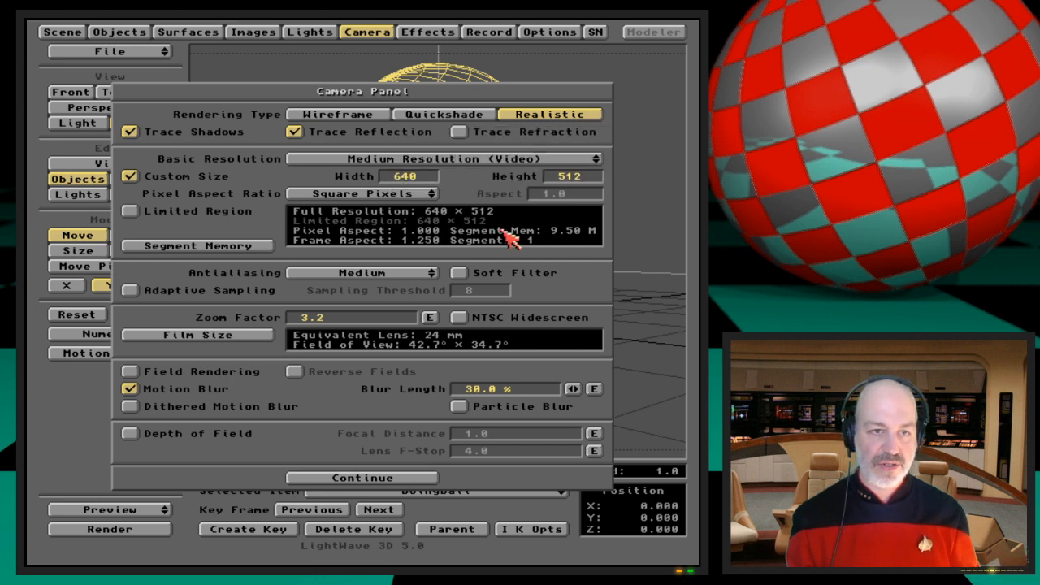
{"action": "left_click", "coordinate": [187, 180]}
{"action": "left_click", "coordinate": [187, 179]}
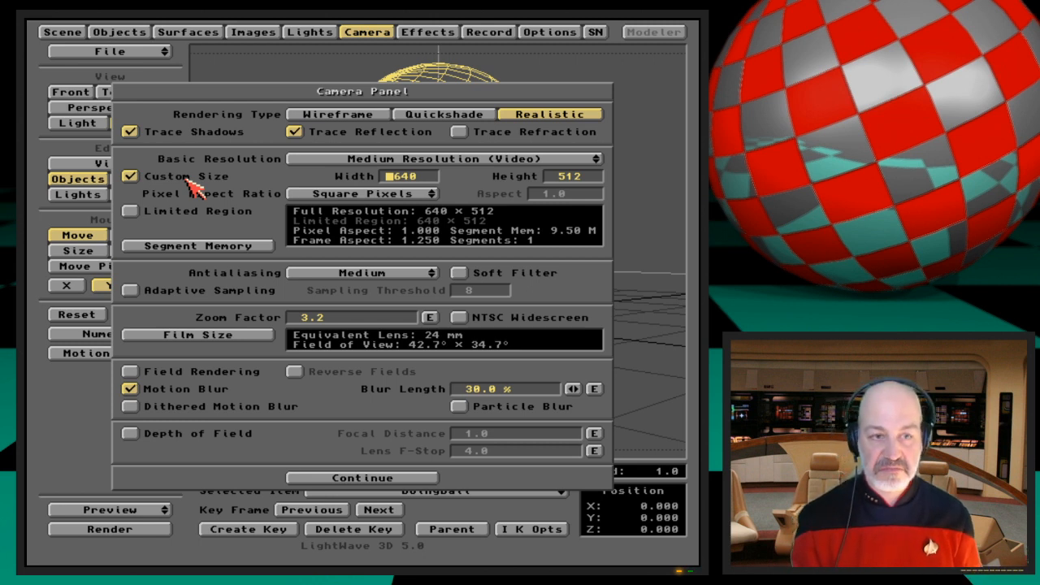
{"action": "type", "text": "1280"}
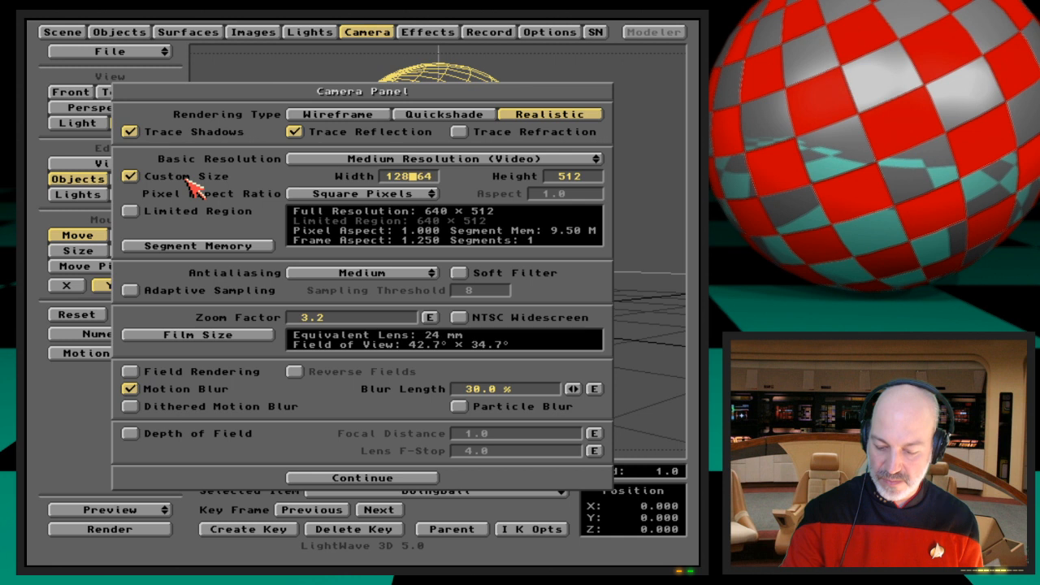
{"action": "key", "text": "Tab"}
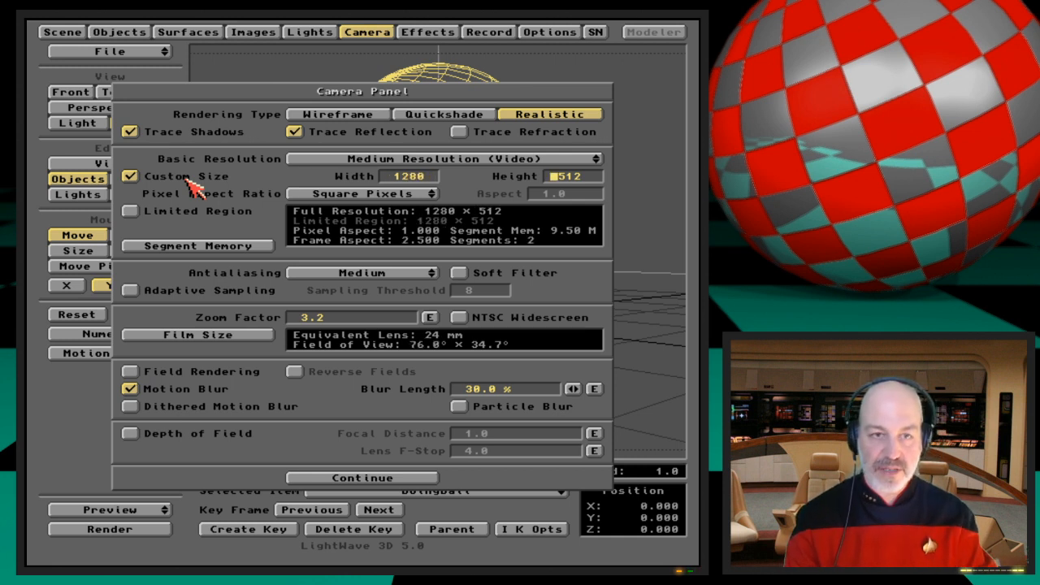
{"action": "type", "text": "720"}
{"action": "key", "text": "Return"}
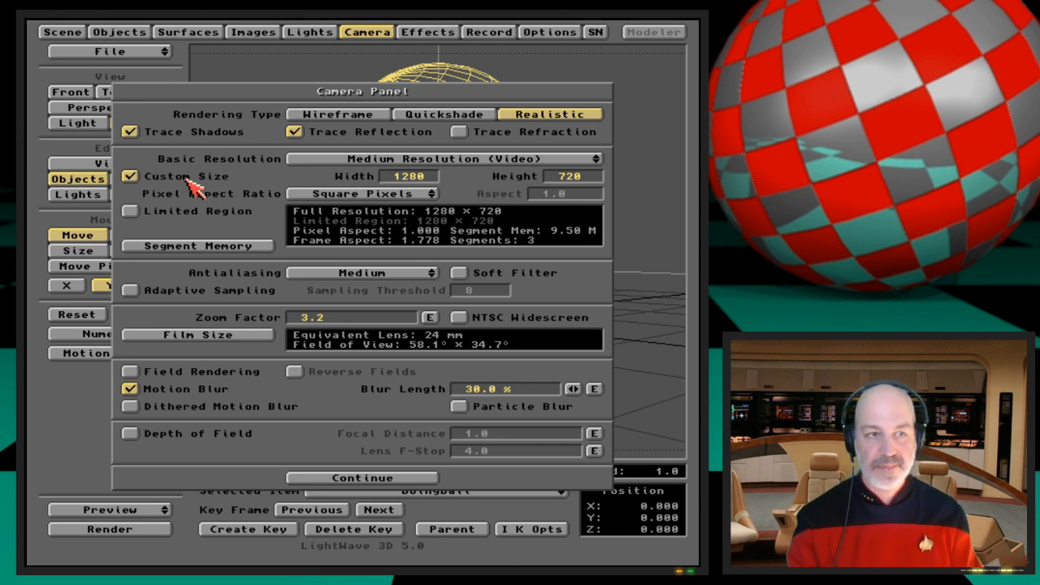
{"action": "left_click", "coordinate": [189, 180]}
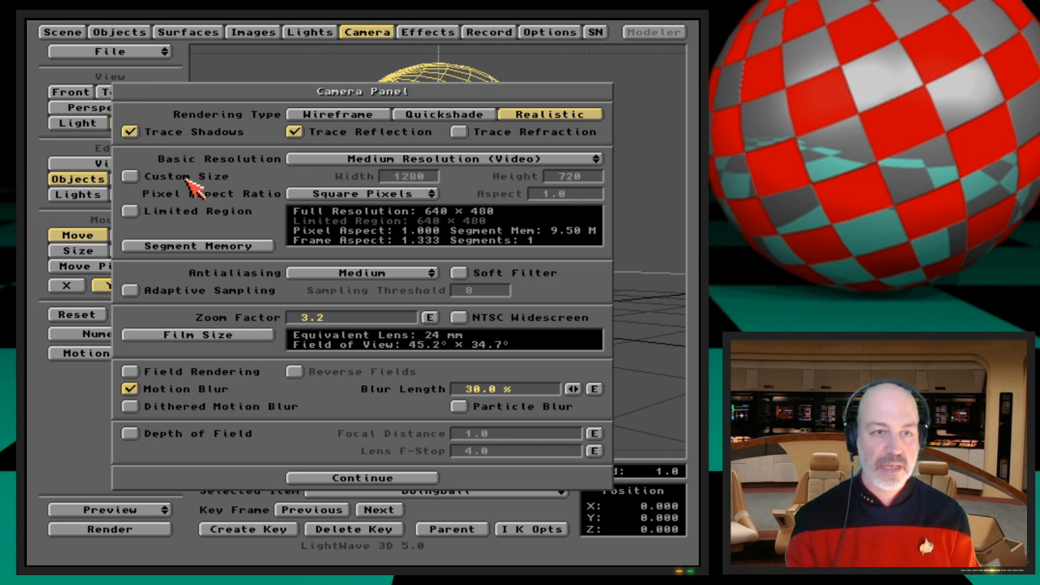
Step: Try the PAL and NTSC variants of the D1 and D2 pixel aspect ratios and return to Square Pixels
{"action": "left_click", "coordinate": [418, 195]}
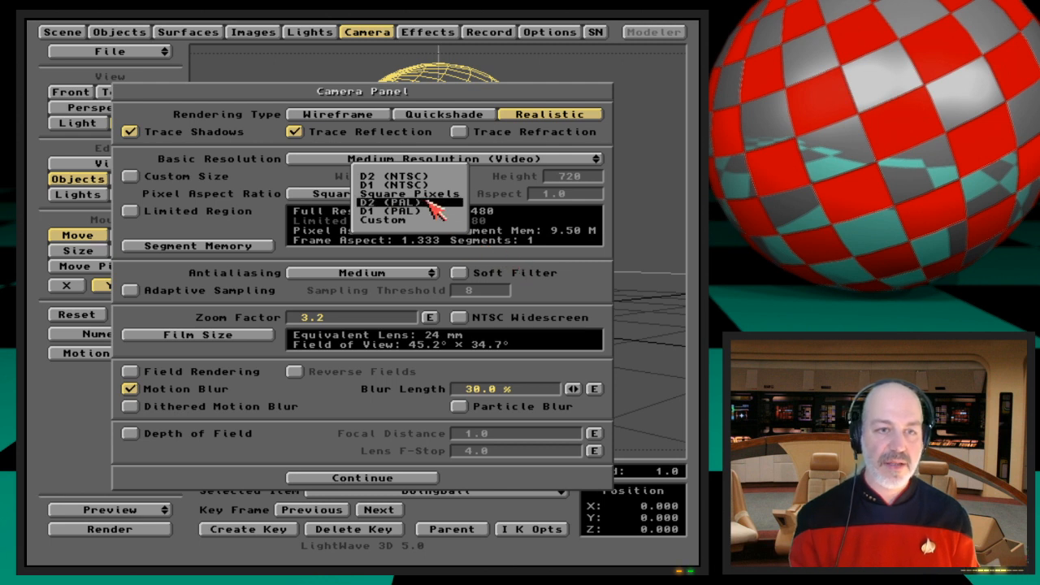
{"action": "left_click", "coordinate": [429, 202]}
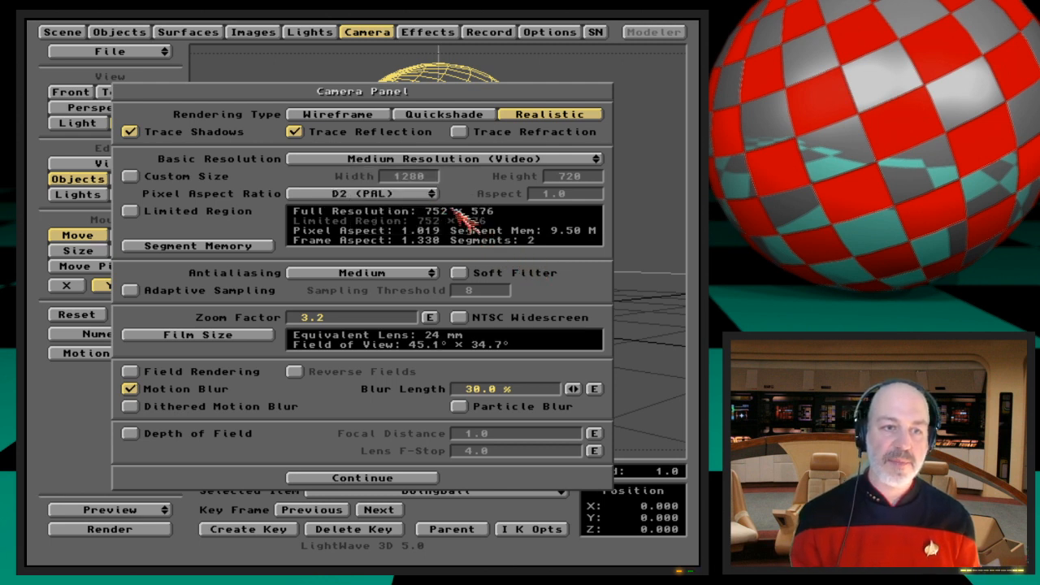
{"action": "left_click", "coordinate": [429, 195]}
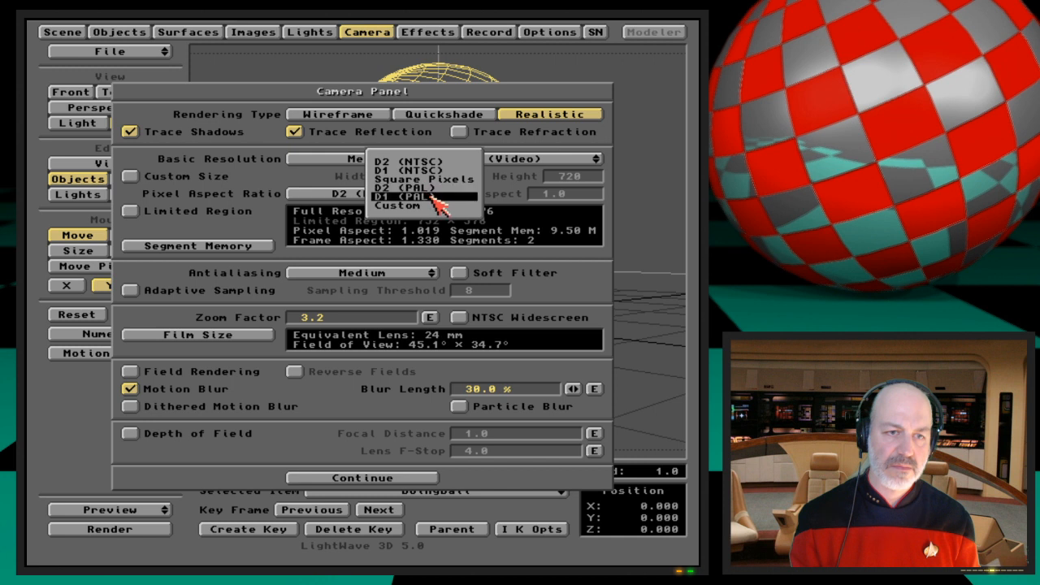
{"action": "left_click", "coordinate": [431, 195]}
{"action": "left_click", "coordinate": [432, 196]}
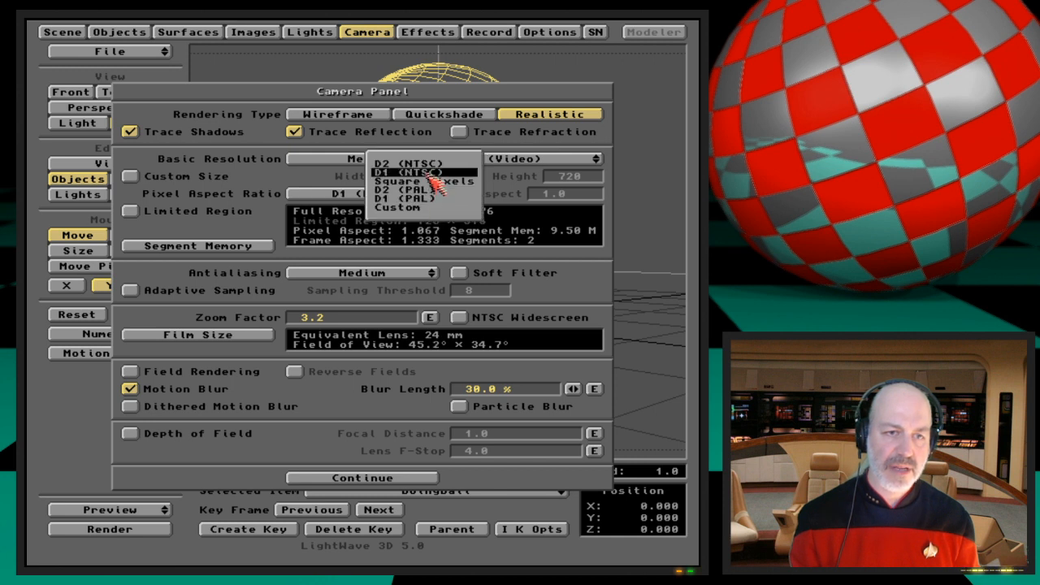
{"action": "left_click", "coordinate": [428, 172]}
{"action": "left_click", "coordinate": [431, 196]}
{"action": "left_click", "coordinate": [429, 182]}
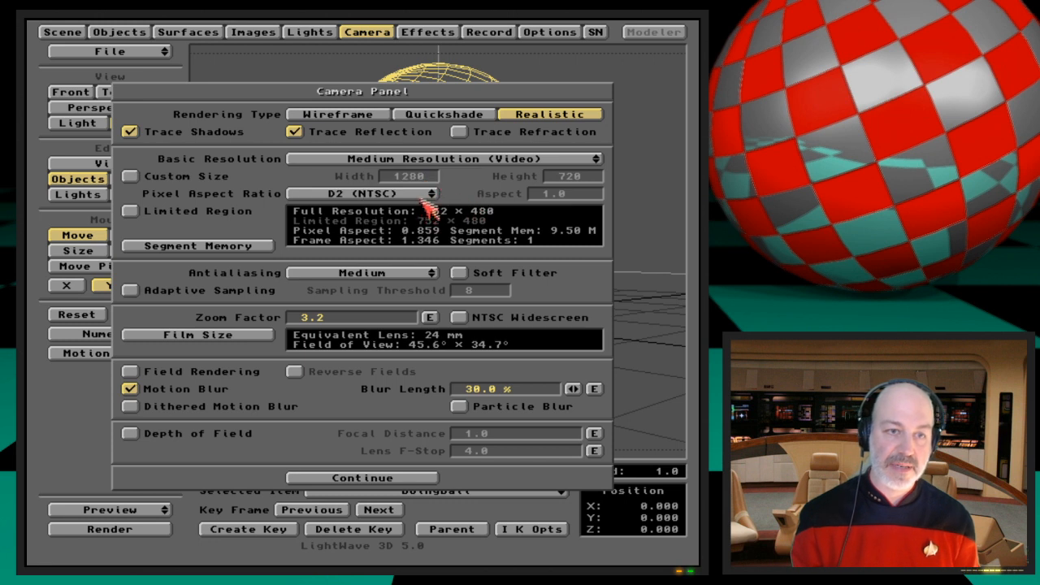
{"action": "left_click", "coordinate": [429, 196]}
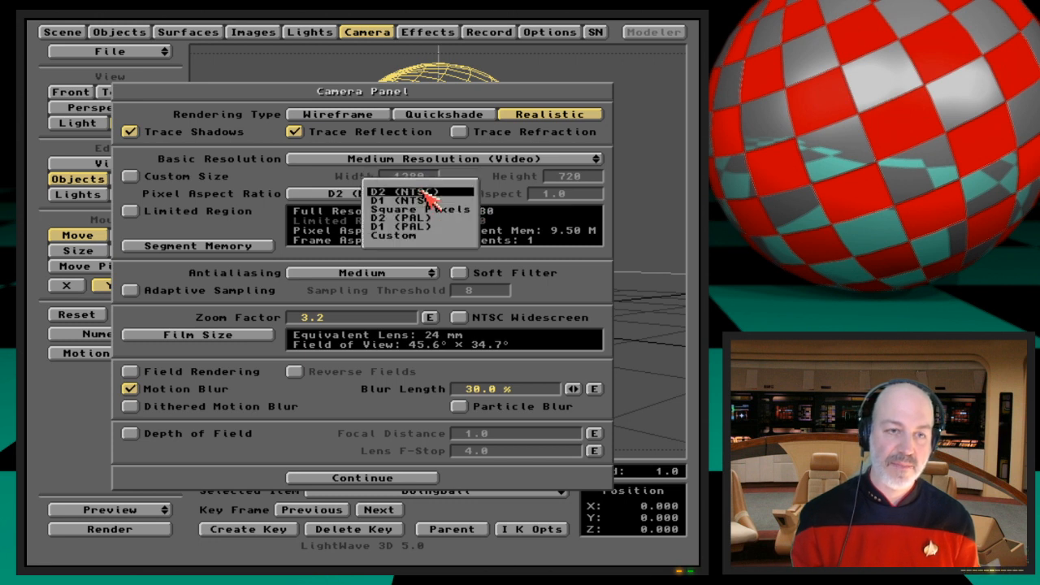
{"action": "left_click", "coordinate": [478, 211]}
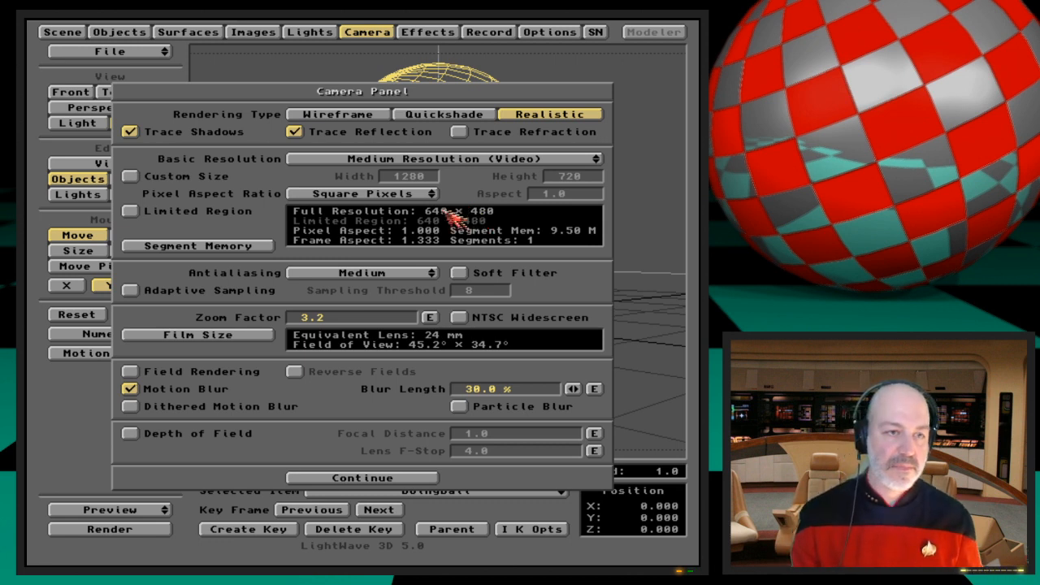
Step: Switch Limited Region on and back off, and close the camera settings
{"action": "left_click", "coordinate": [218, 214]}
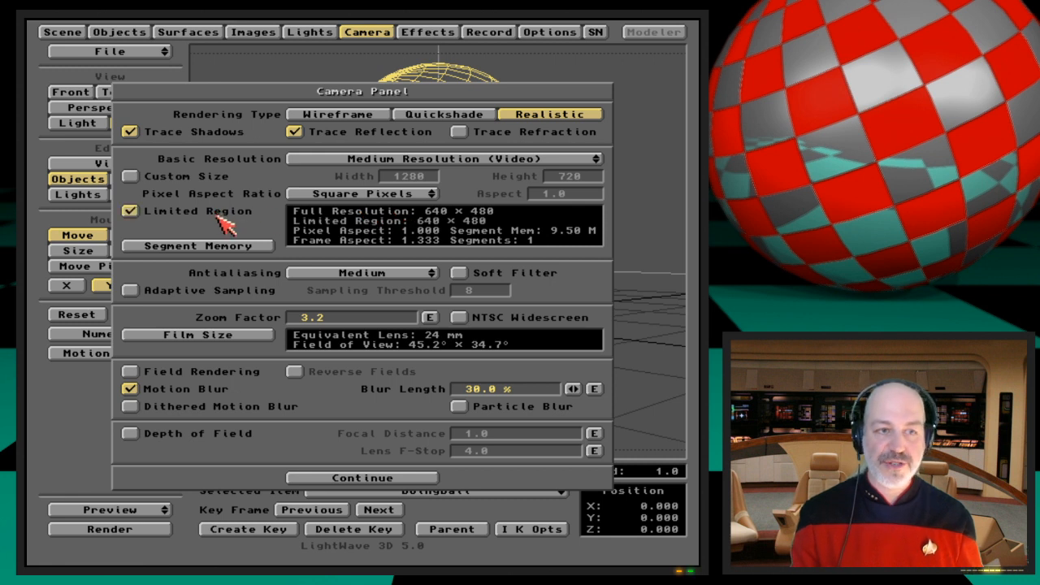
{"action": "left_click", "coordinate": [230, 224]}
{"action": "left_click", "coordinate": [367, 32]}
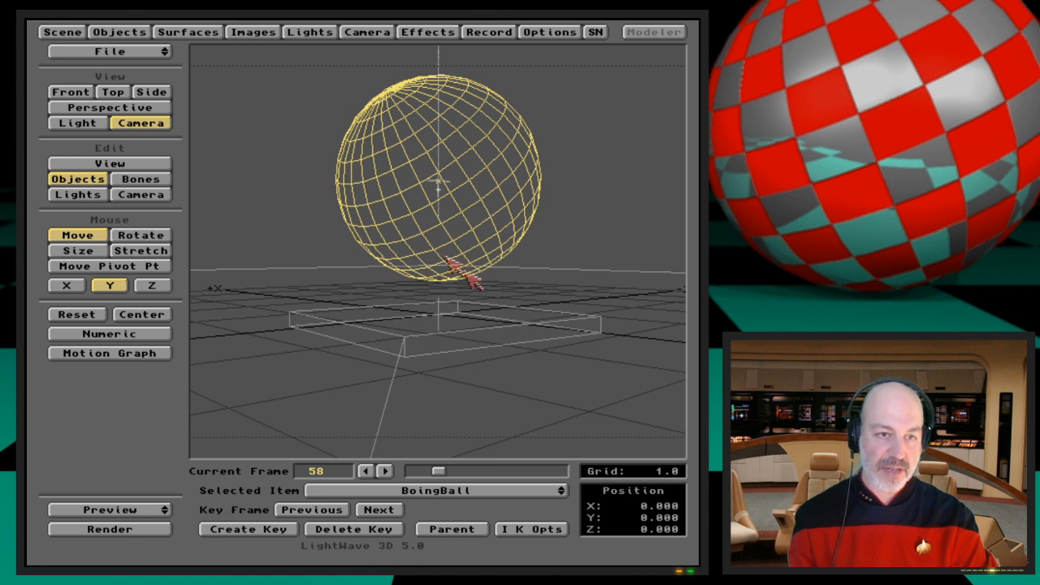
Step: Turn on the limited render region in the camera view and shrink it to about 230 × 273 in the view's lower-left corner
{"action": "key", "text": "l"}
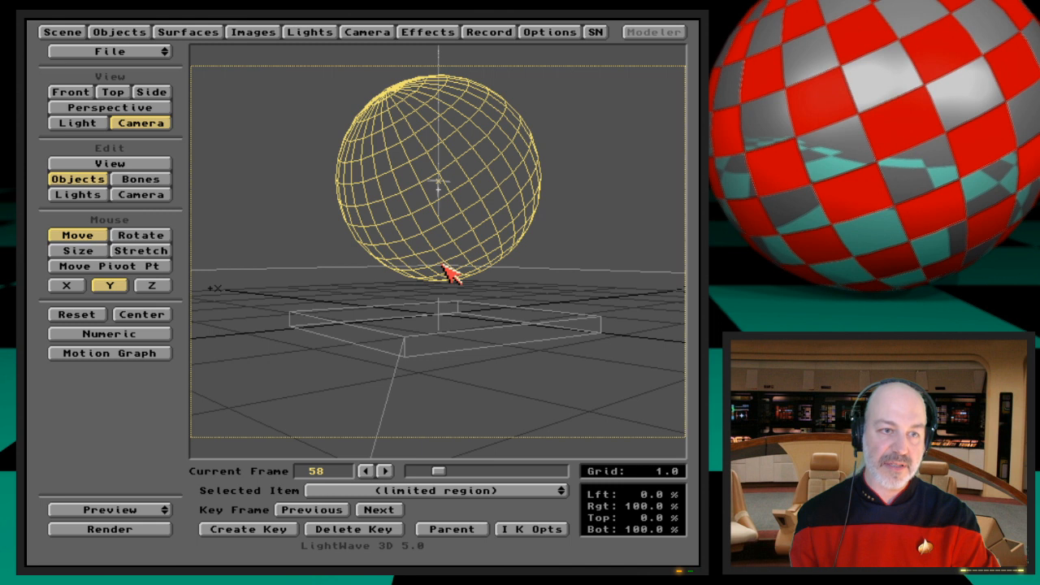
{"action": "key", "text": "l"}
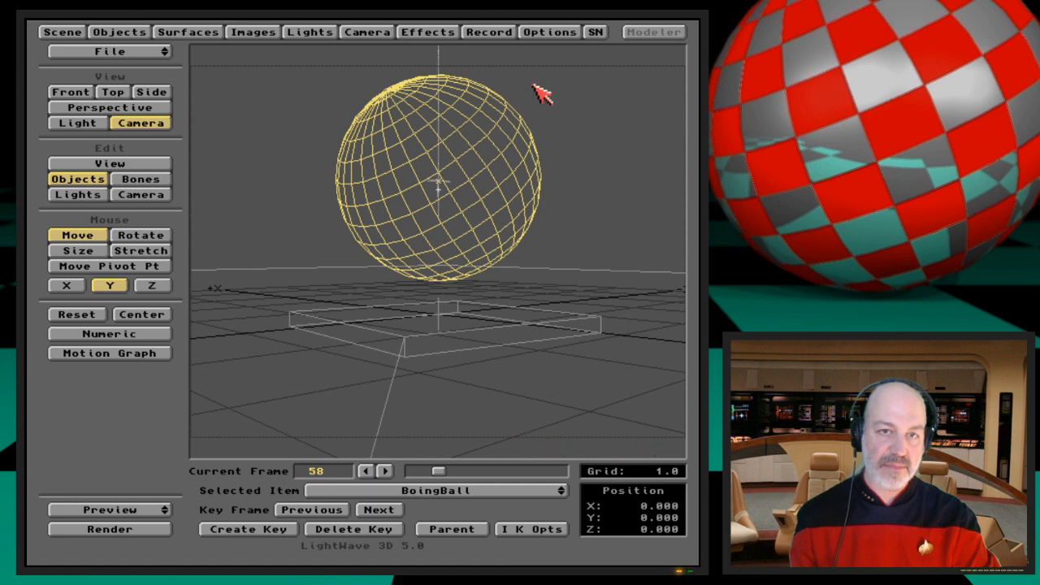
{"action": "key", "text": "l"}
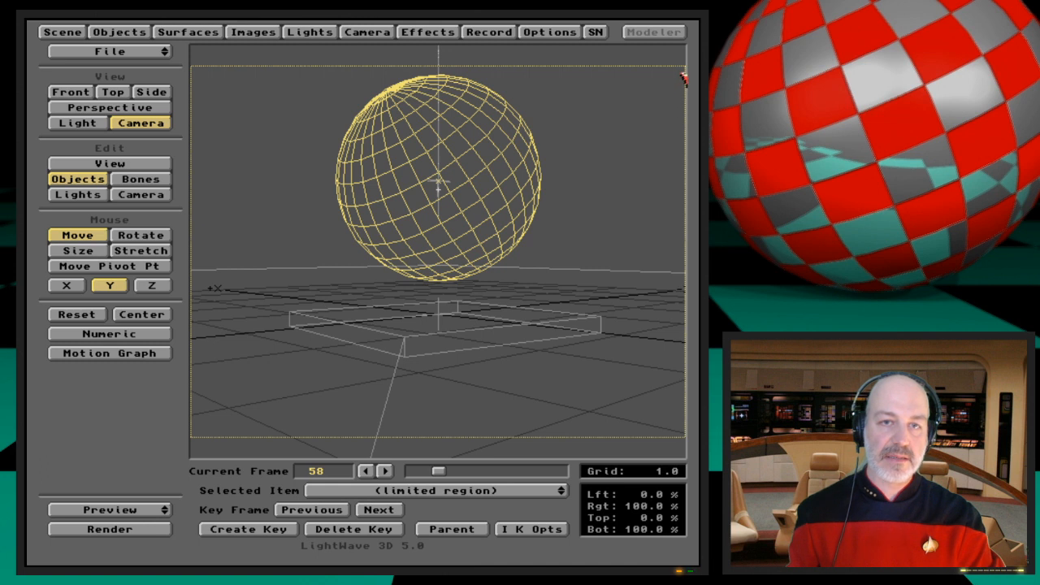
{"action": "left_click_drag", "start_coordinate": [686, 65], "coordinate": [367, 228]}
{"action": "key", "text": "l"}
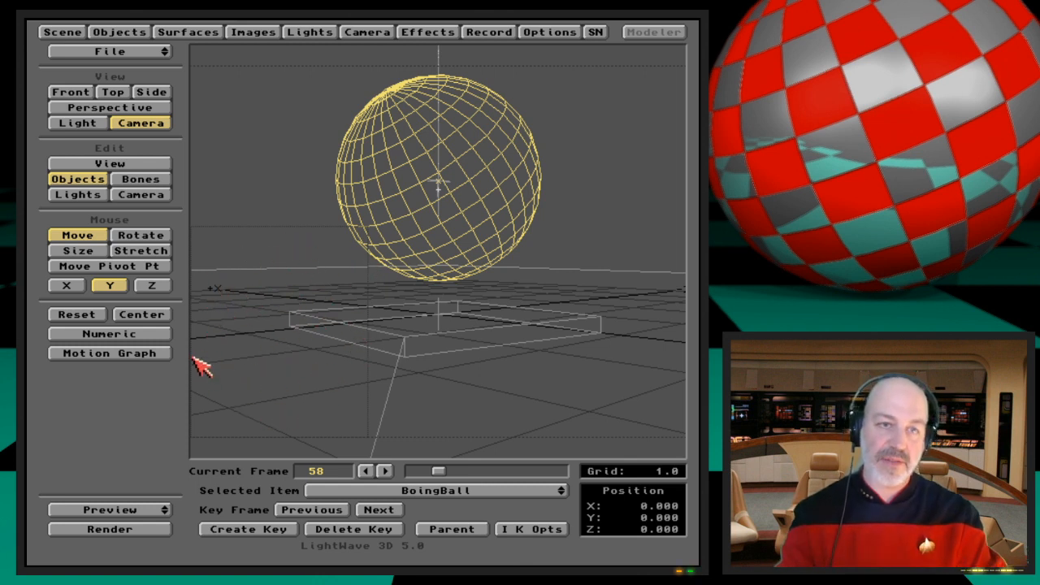
Step: Turn Limited Region off in the camera settings and check the Segment Memory size without changing it
{"action": "left_click", "coordinate": [370, 32]}
{"action": "left_click", "coordinate": [248, 212]}
{"action": "left_click", "coordinate": [253, 247]}
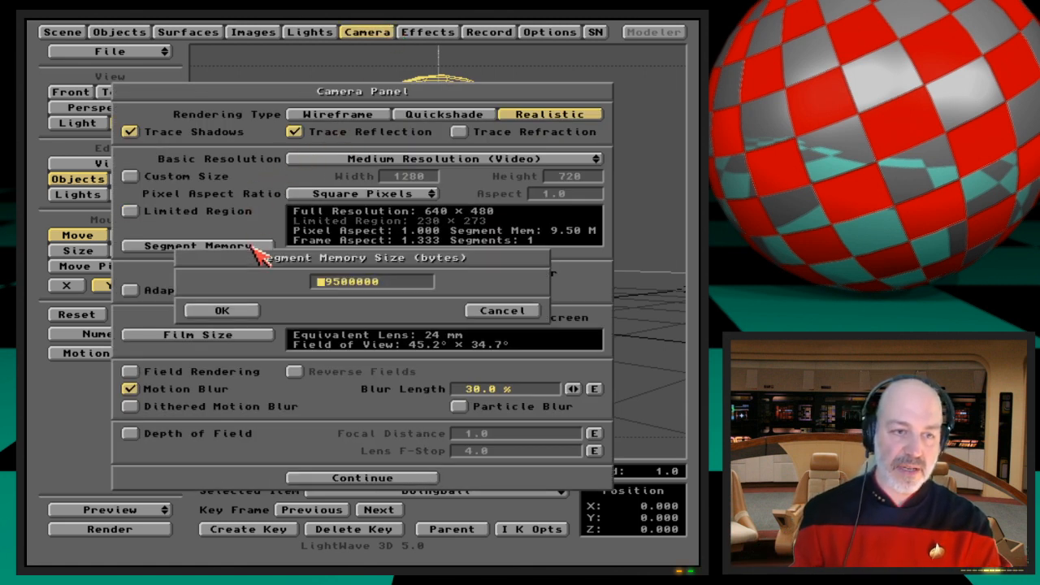
{"action": "left_click", "coordinate": [480, 310]}
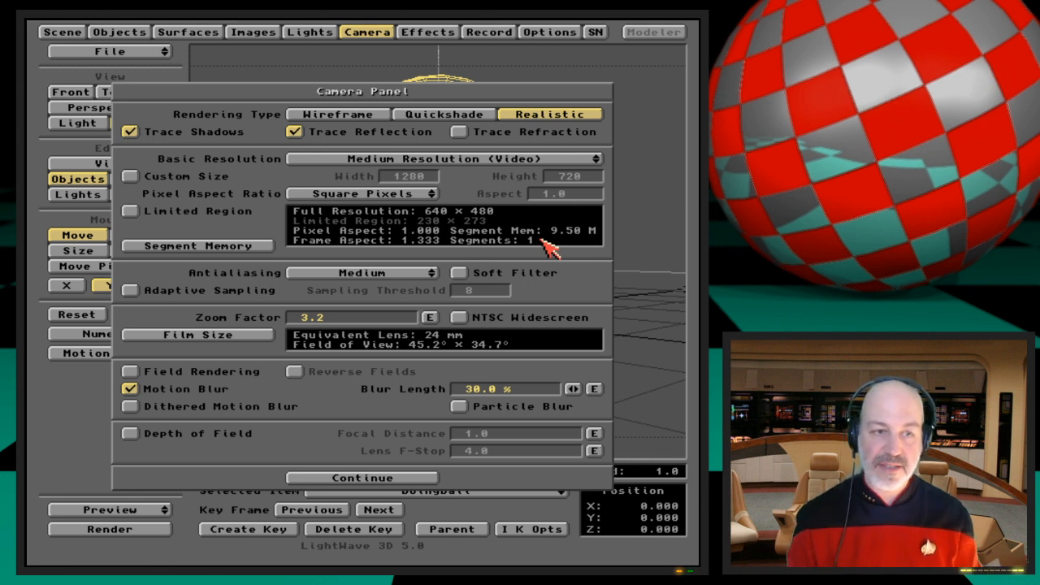
Step: Look through the antialiasing levels, keeping Medium, and switch Soft Filter on and back off
{"action": "left_click", "coordinate": [414, 272]}
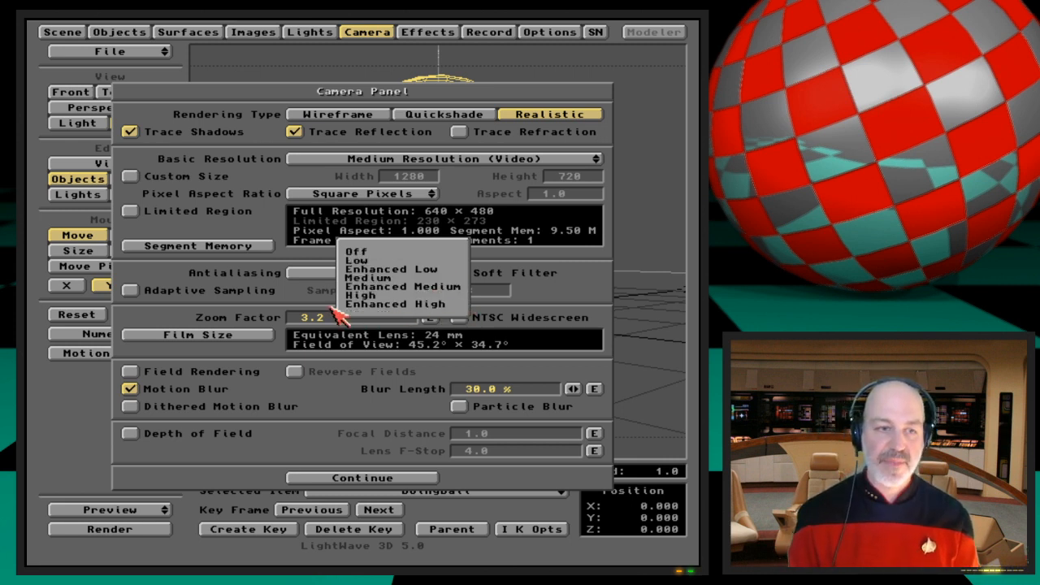
{"action": "left_click", "coordinate": [295, 307]}
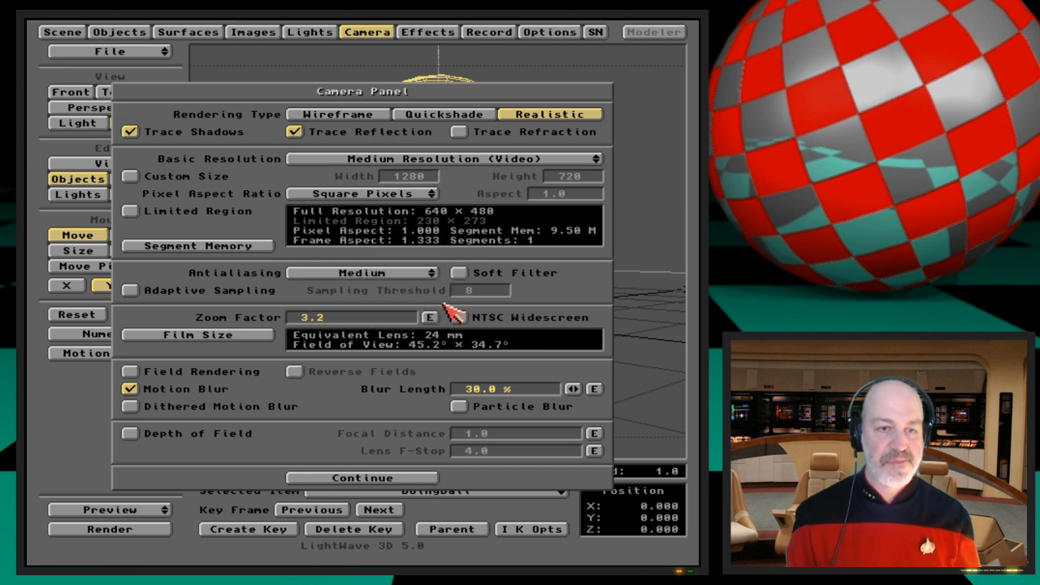
{"action": "left_click", "coordinate": [431, 281]}
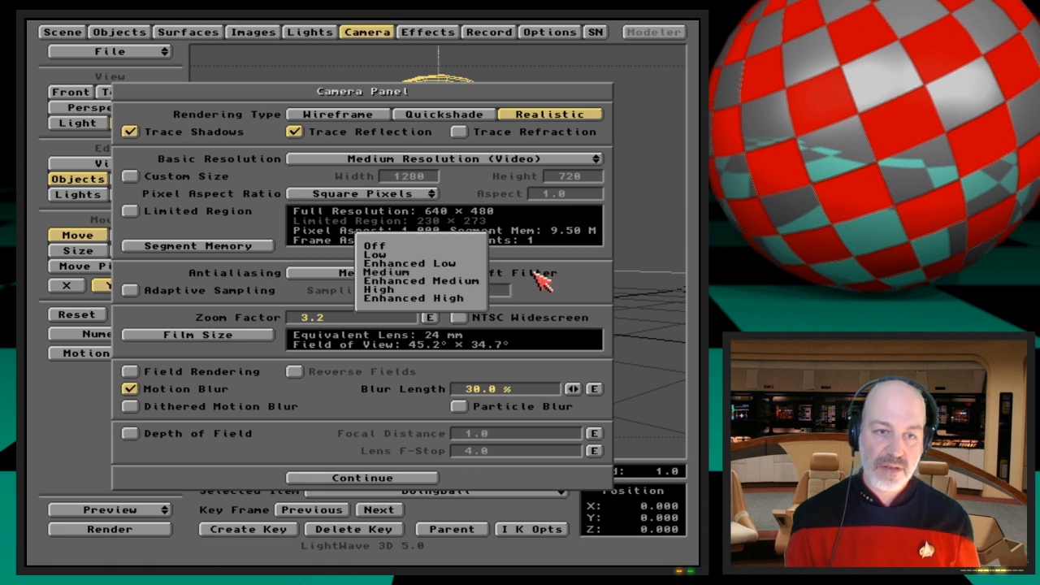
{"action": "left_click", "coordinate": [570, 278]}
{"action": "left_click", "coordinate": [512, 274]}
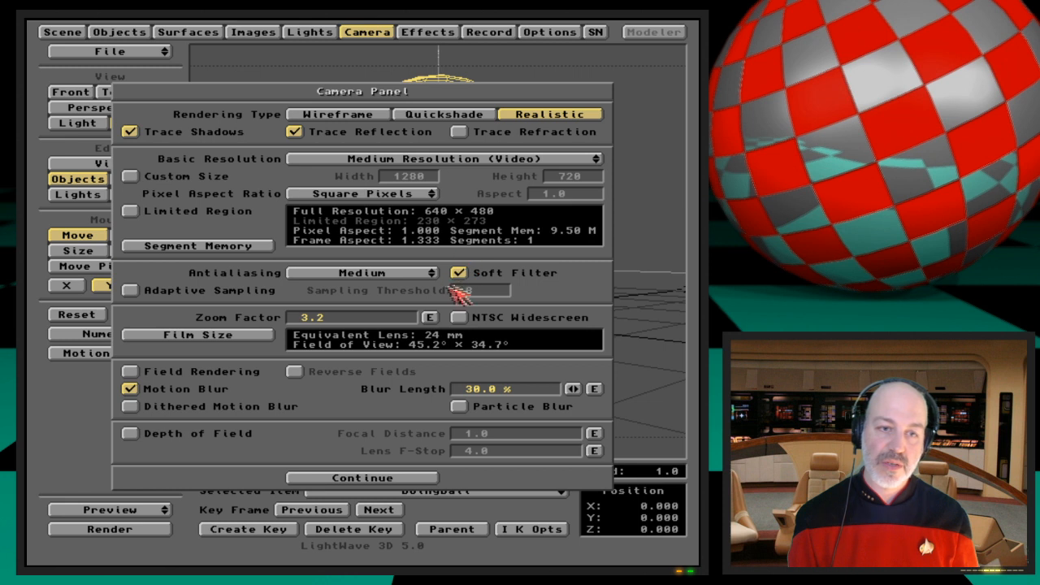
{"action": "left_click", "coordinate": [530, 278]}
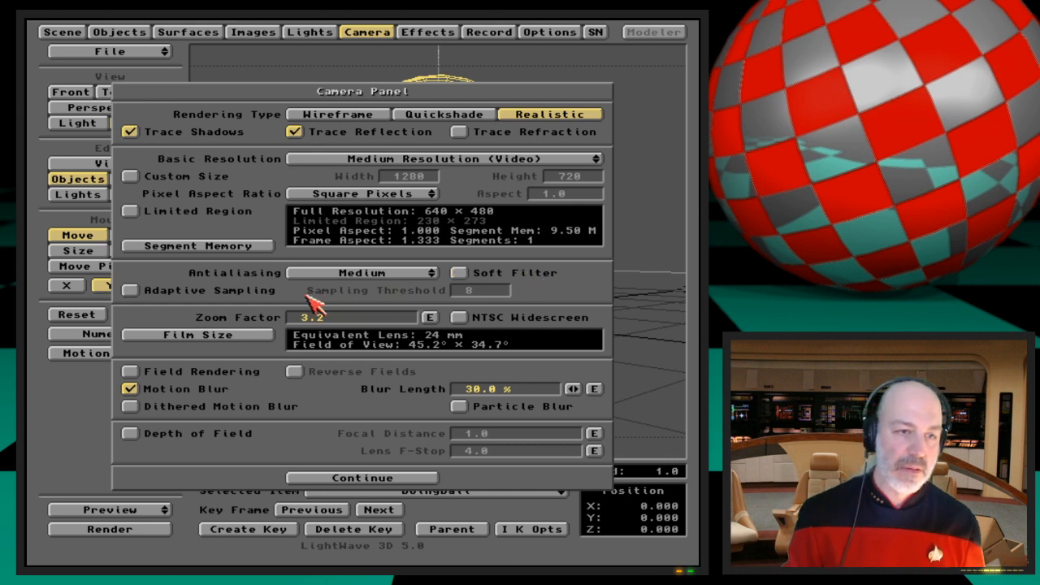
Step: Enable Adaptive Sampling and set the Sampling Threshold to 32
{"action": "left_click", "coordinate": [251, 296]}
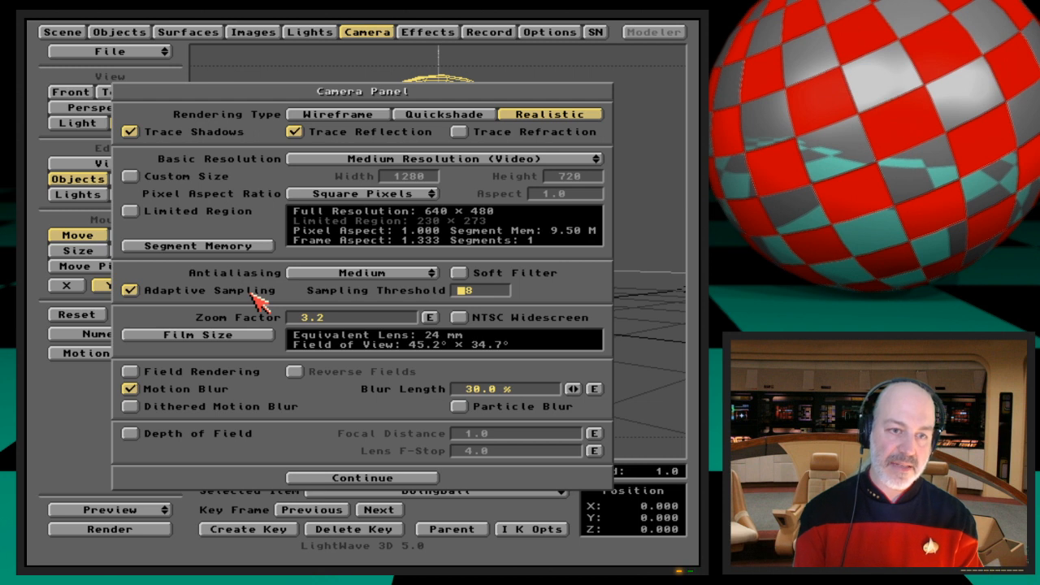
{"action": "type", "text": "32"}
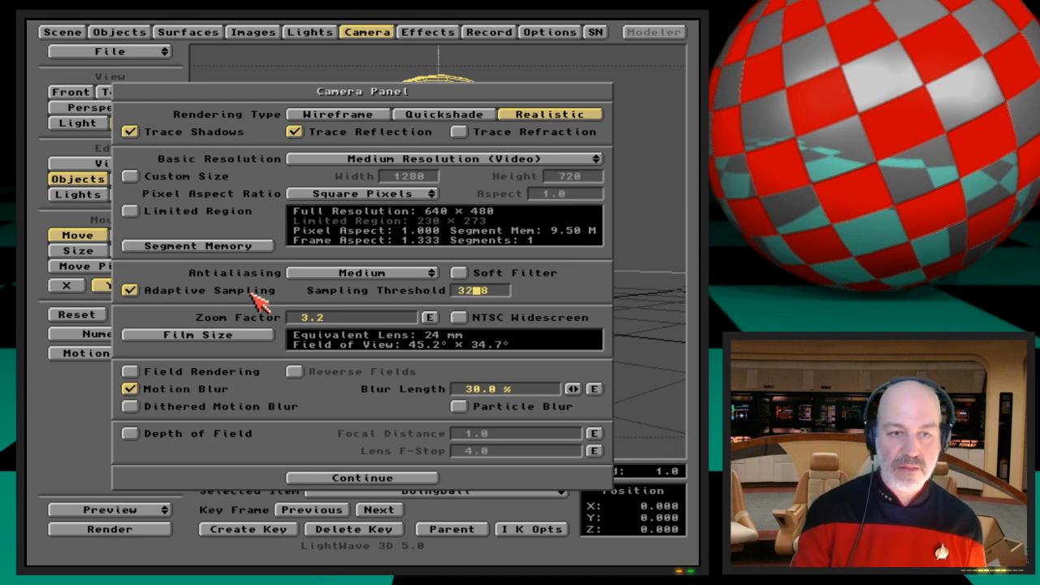
{"action": "key", "text": "Delete"}
{"action": "key", "text": "Return"}
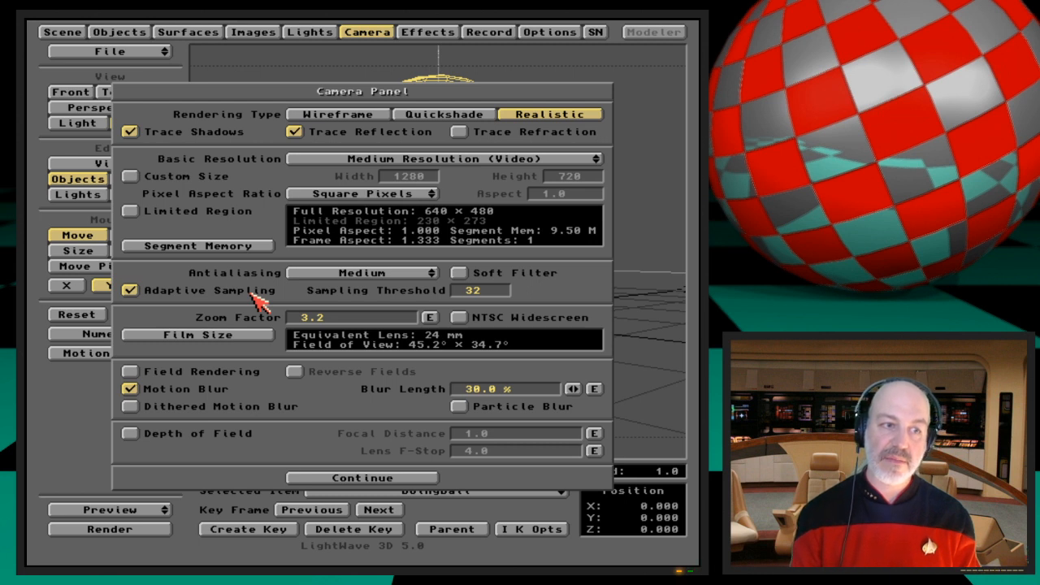
Step: Set the Sampling Threshold to 8 and switch Adaptive Sampling off
{"action": "left_click", "coordinate": [461, 290]}
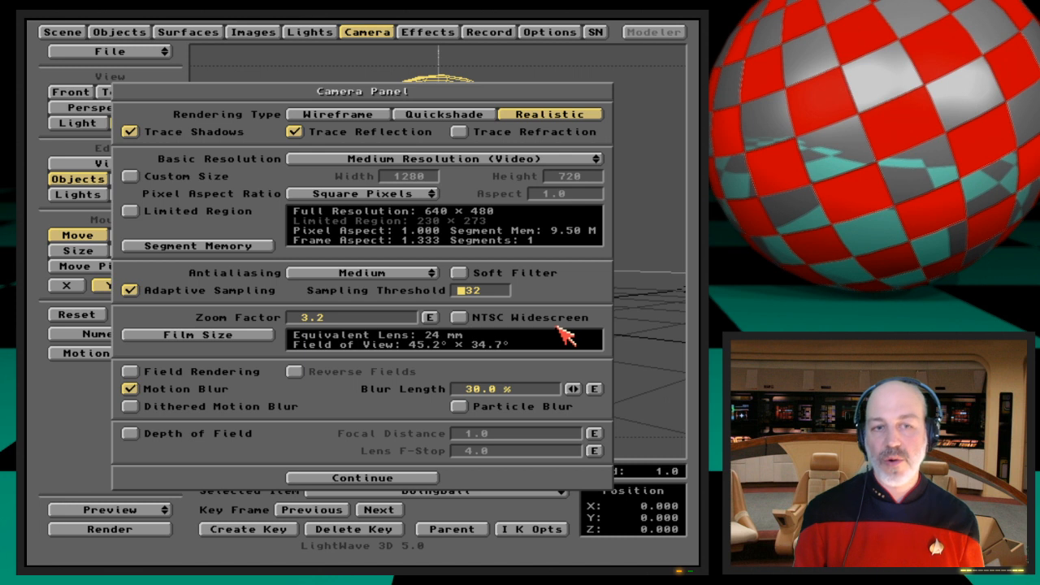
{"action": "type", "text": "8"}
{"action": "key", "text": "Delete"}
{"action": "key", "text": "Delete"}
{"action": "key", "text": "Return"}
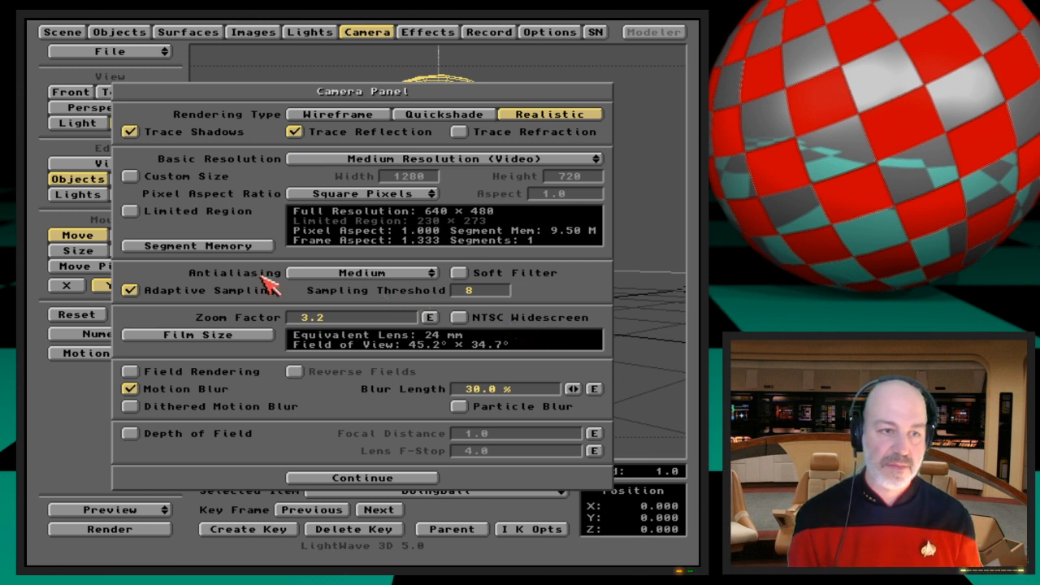
{"action": "left_click", "coordinate": [236, 294]}
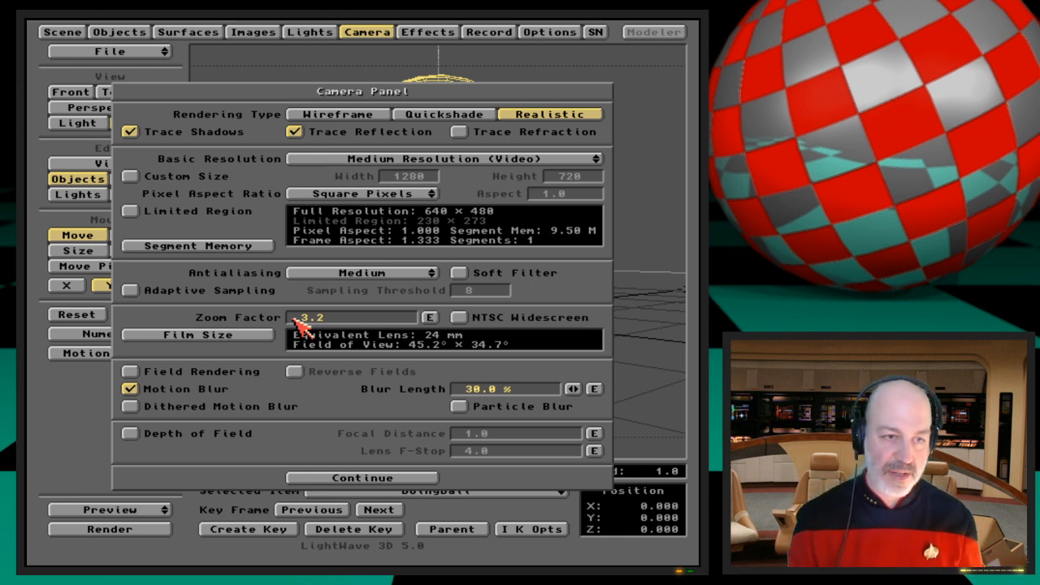
Step: View the camera's Film Size setting past its reminder and leave it without changes
{"action": "left_click", "coordinate": [257, 338]}
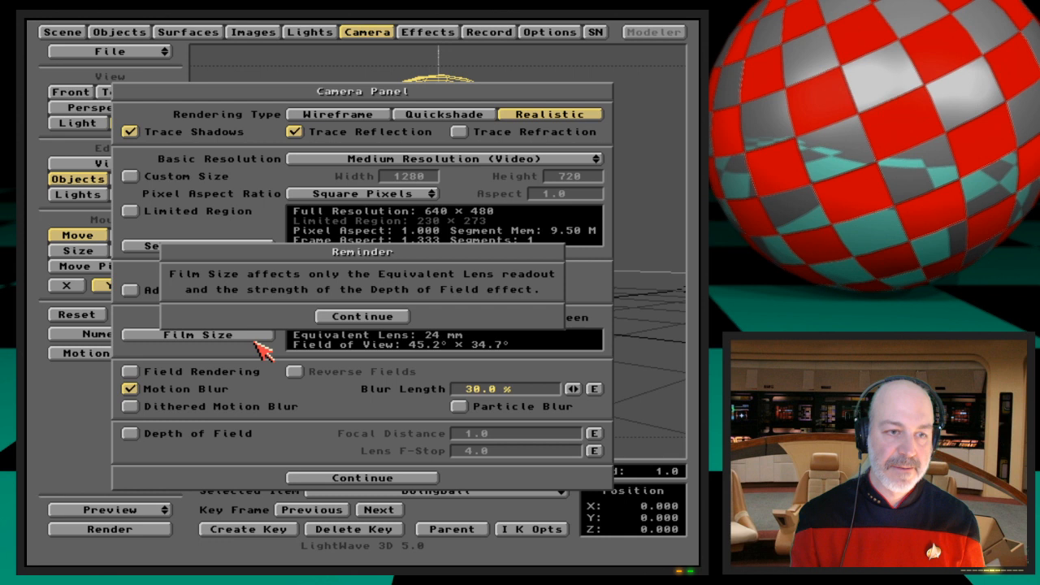
{"action": "left_click", "coordinate": [378, 318]}
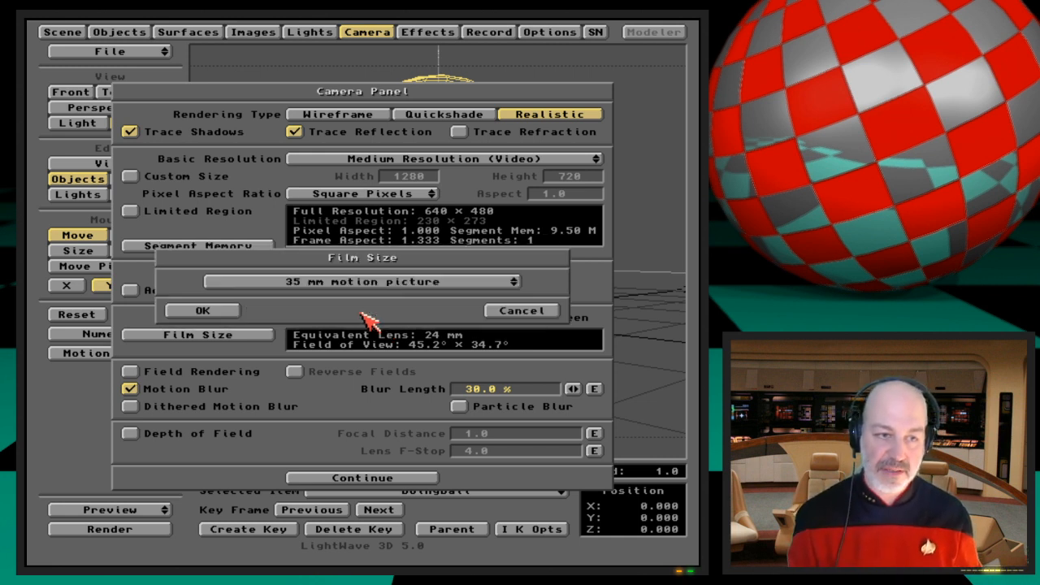
{"action": "left_click", "coordinate": [535, 312]}
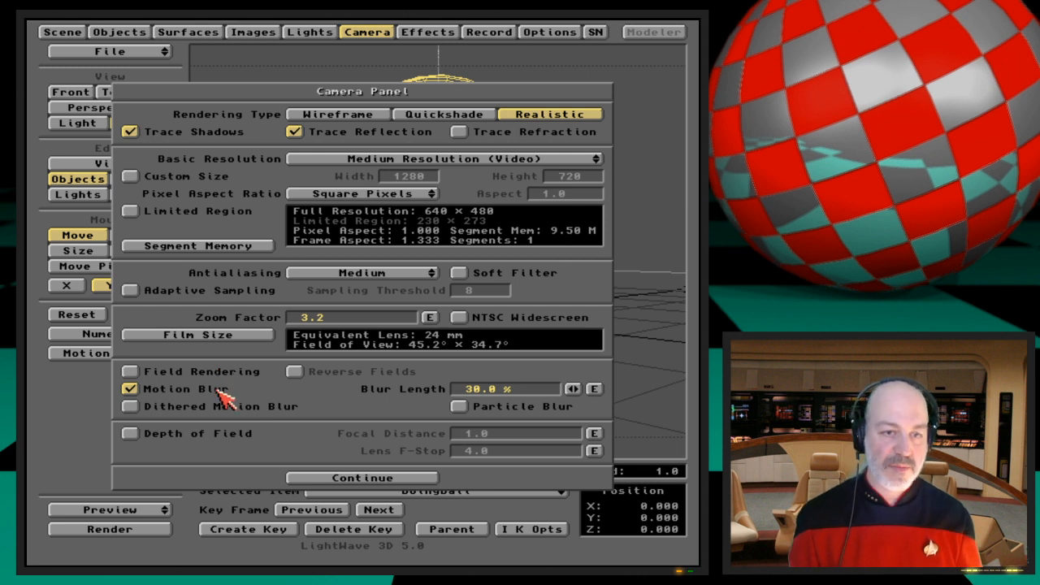
Step: Try Dithered Motion Blur and Particle Blur, leaving both off, and enable Depth of Field before closing the camera settings
{"action": "left_click", "coordinate": [227, 414]}
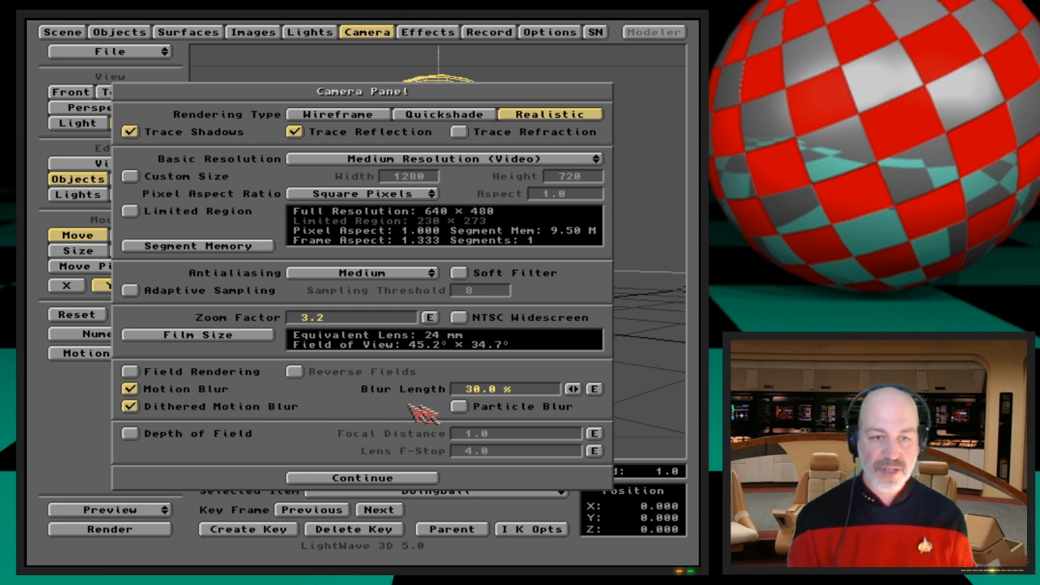
{"action": "left_click", "coordinate": [483, 411]}
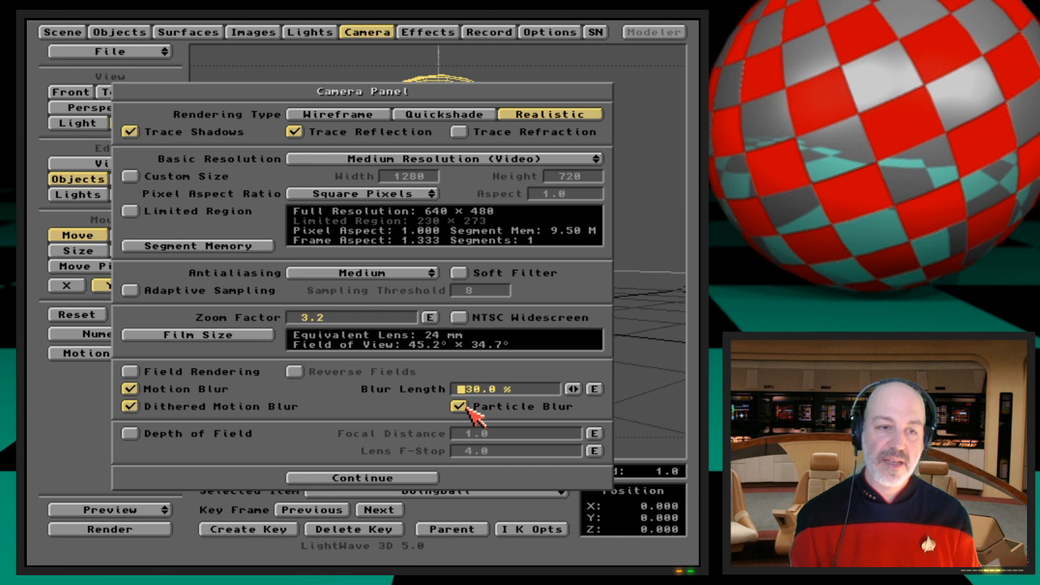
{"action": "left_click", "coordinate": [460, 405]}
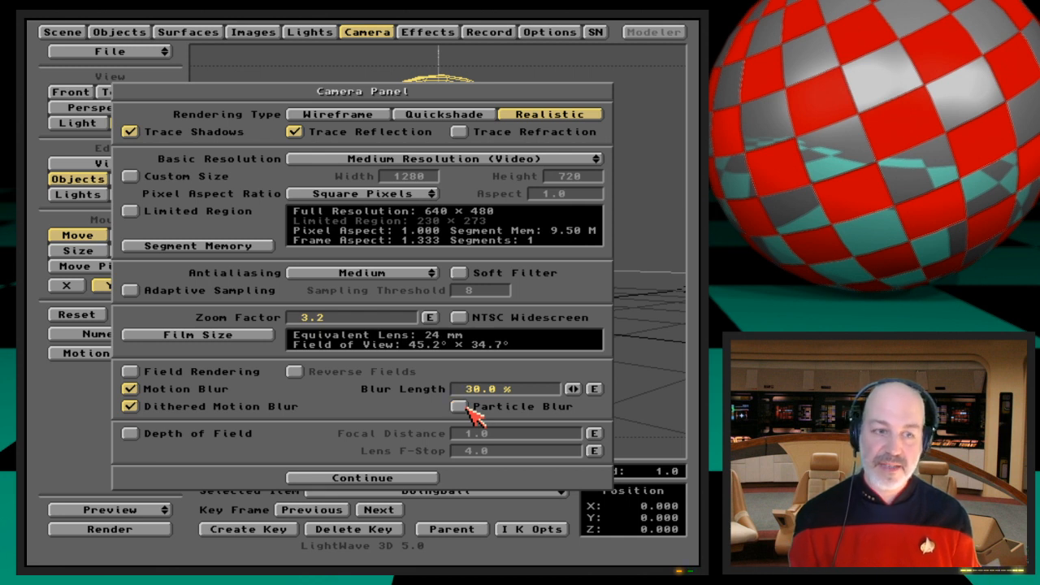
{"action": "left_click", "coordinate": [244, 408]}
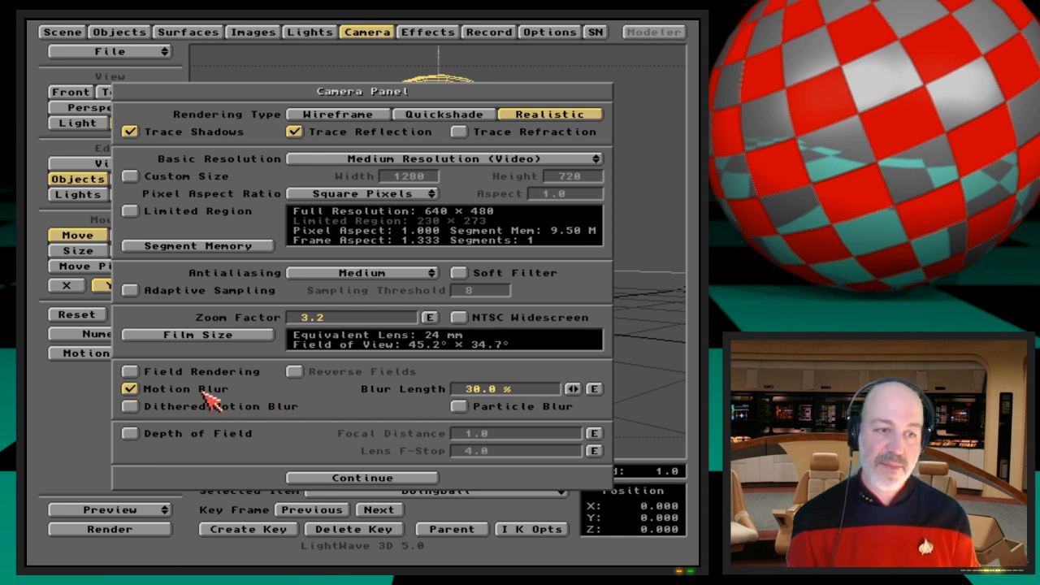
{"action": "left_click", "coordinate": [218, 435]}
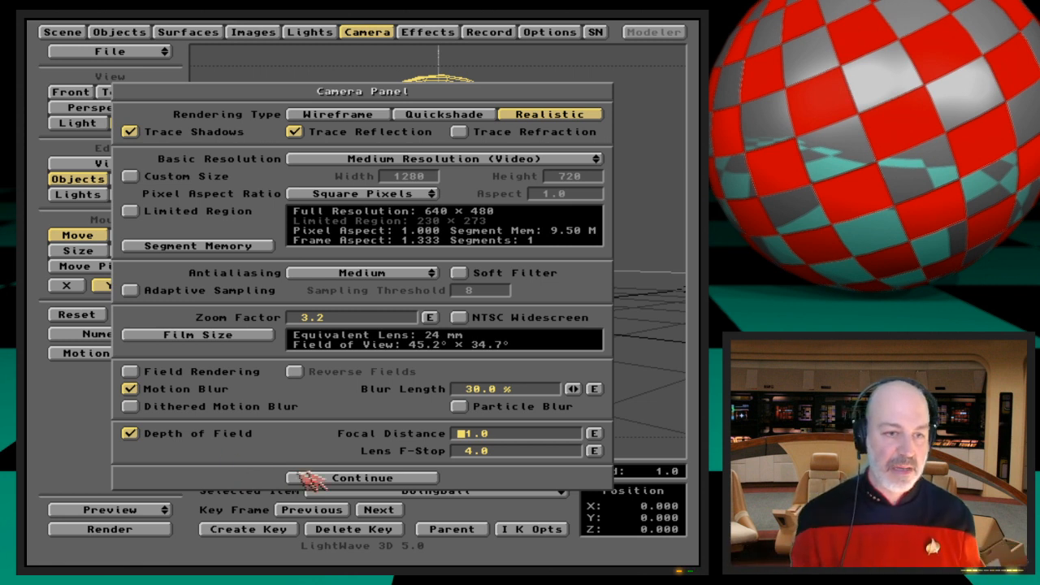
{"action": "left_click", "coordinate": [326, 478]}
Step: Open the Backdrop and Fog effects settings and view the Backdrop Color values without changing them
{"action": "left_click", "coordinate": [449, 30]}
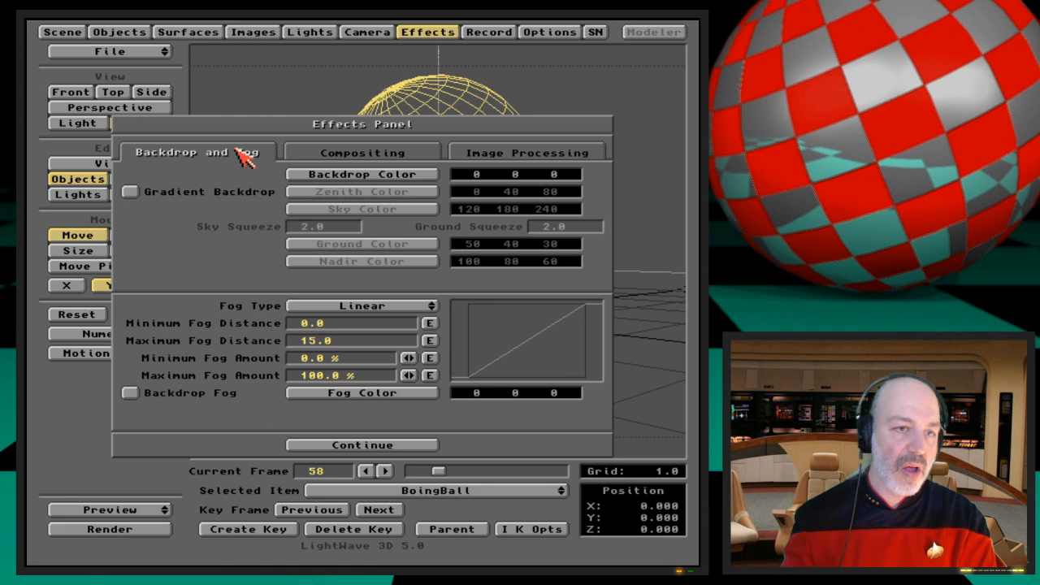
{"action": "left_click", "coordinate": [387, 176]}
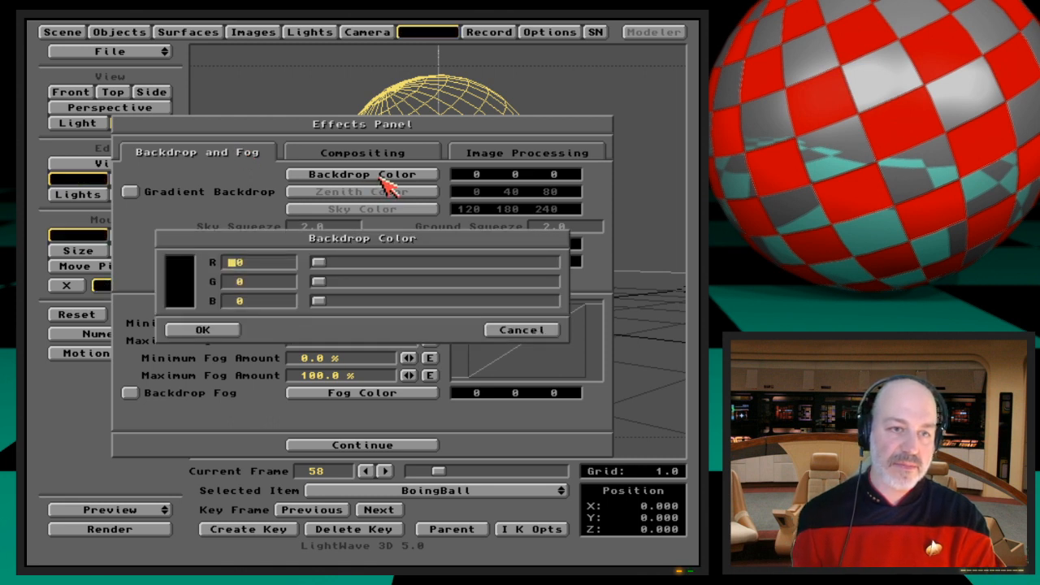
{"action": "left_click", "coordinate": [489, 331]}
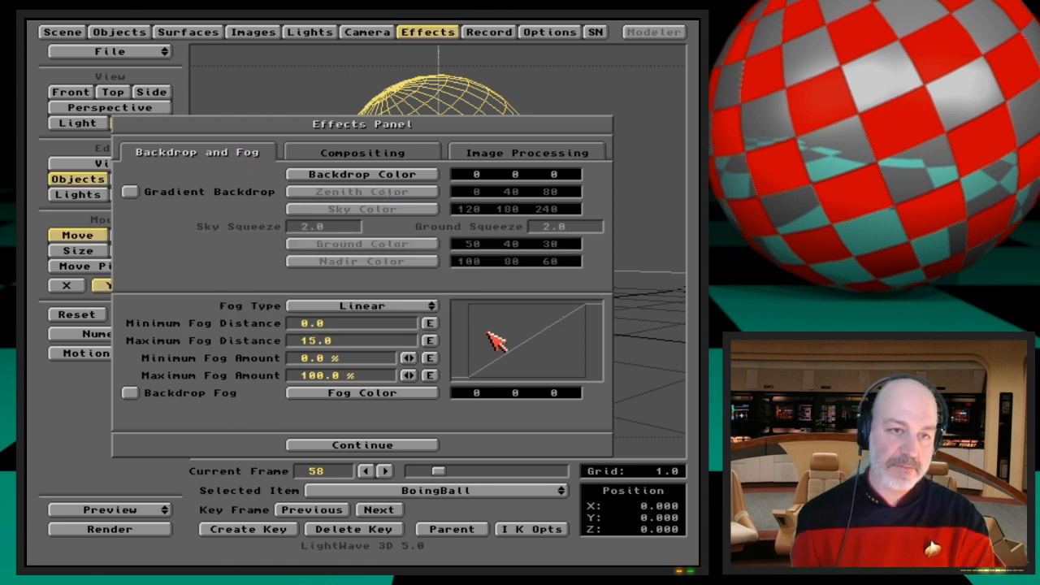
Step: Enable Gradient Backdrop and view the Zenith Color values, leaving them as they are
{"action": "left_click", "coordinate": [217, 195]}
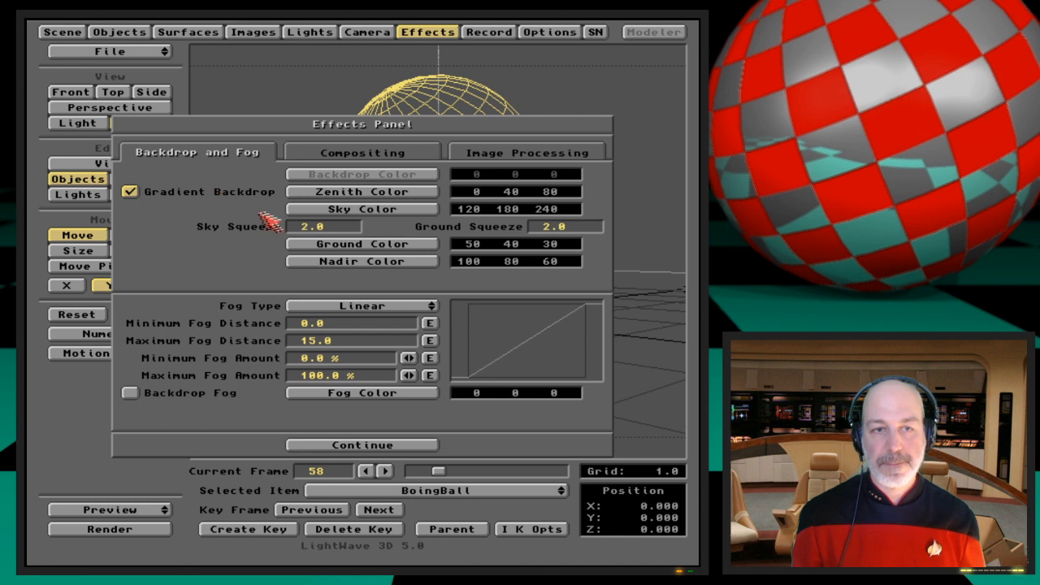
{"action": "left_click", "coordinate": [380, 193]}
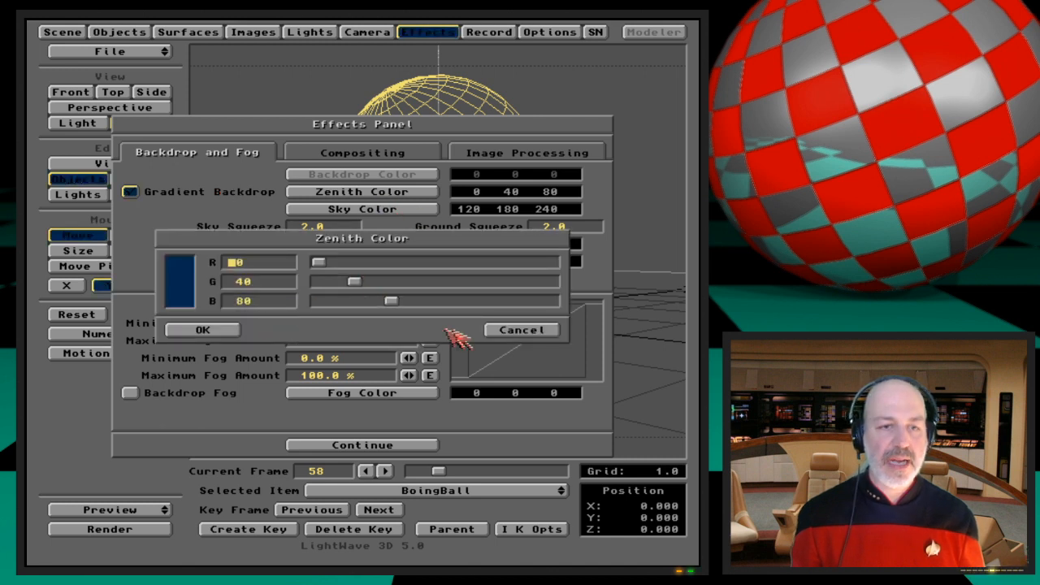
{"action": "left_click", "coordinate": [525, 331]}
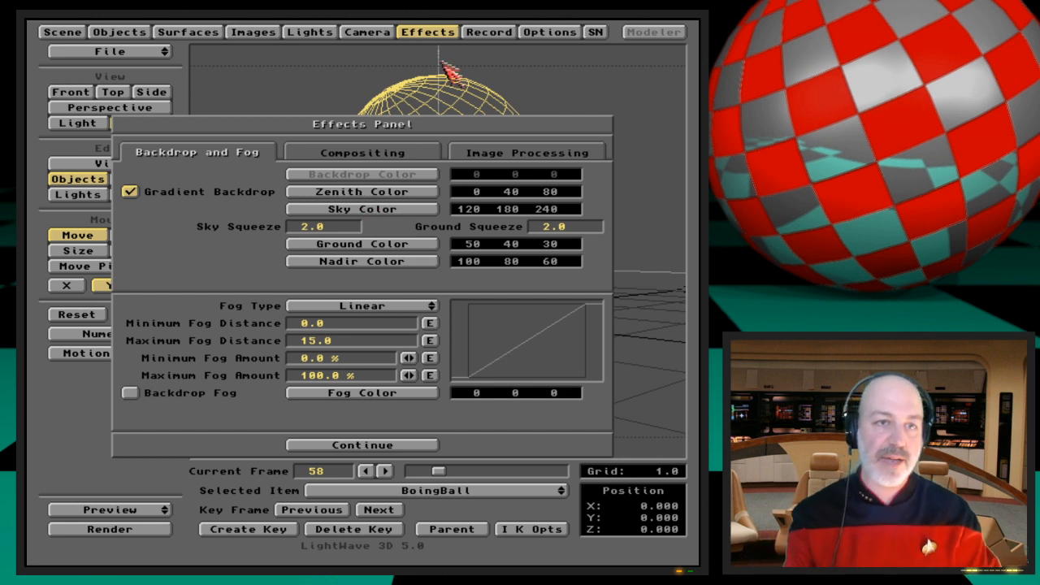
Step: Close the effects settings and clear the whole scene
{"action": "left_click", "coordinate": [423, 33]}
{"action": "left_click_drag", "start_coordinate": [163, 45], "coordinate": [167, 71]}
{"action": "key", "text": "Return"}
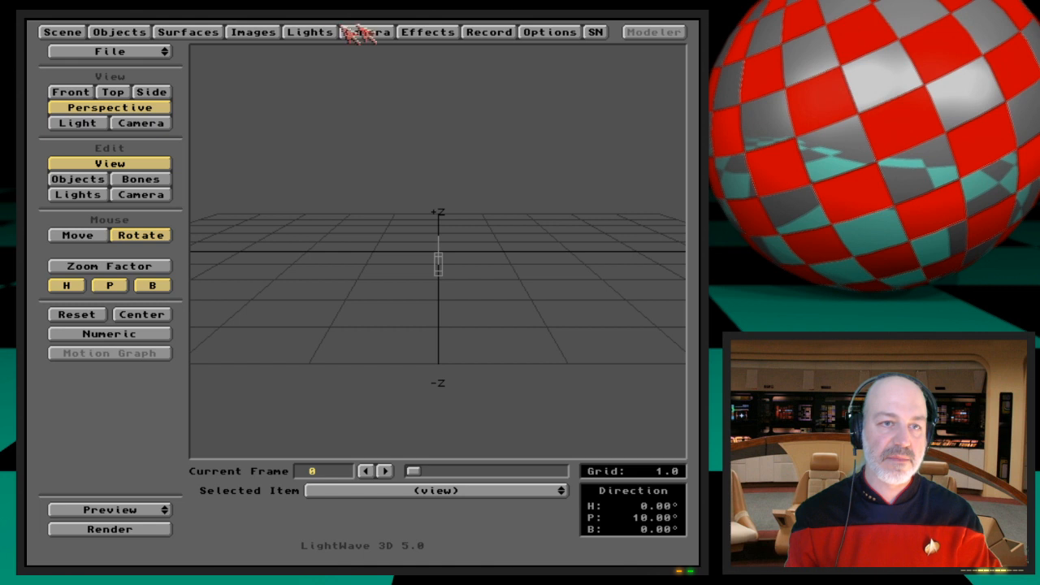
Step: Enable Gradient Backdrop in the empty scene's effects settings and render the current frame
{"action": "left_click", "coordinate": [422, 32]}
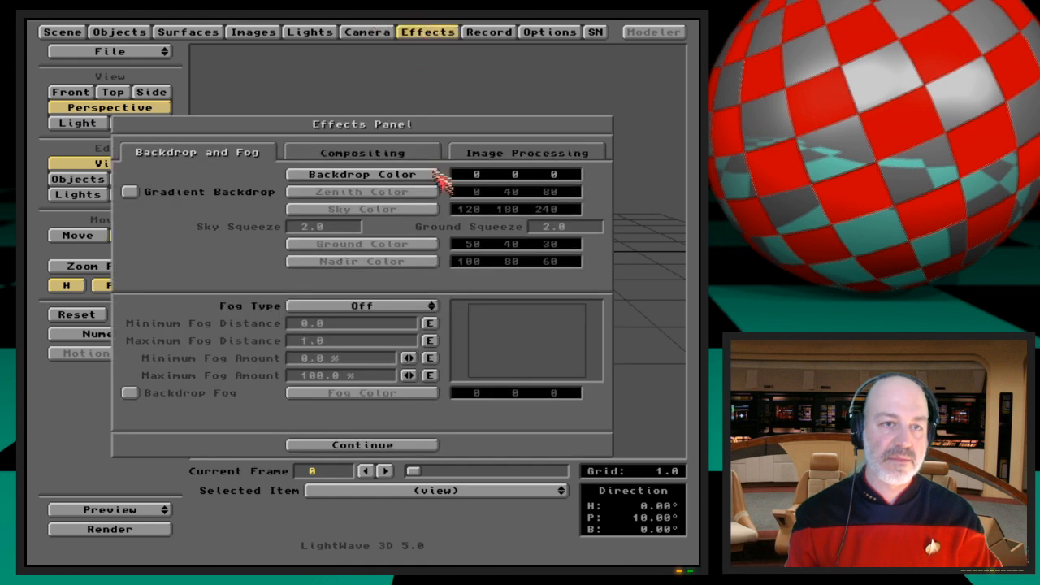
{"action": "left_click", "coordinate": [252, 195]}
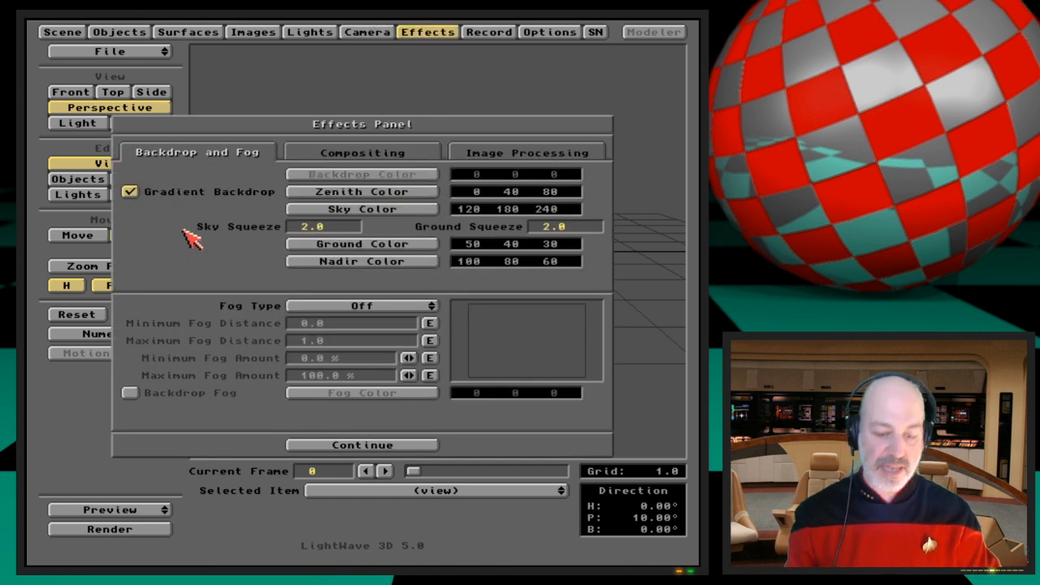
{"action": "key", "text": "F9"}
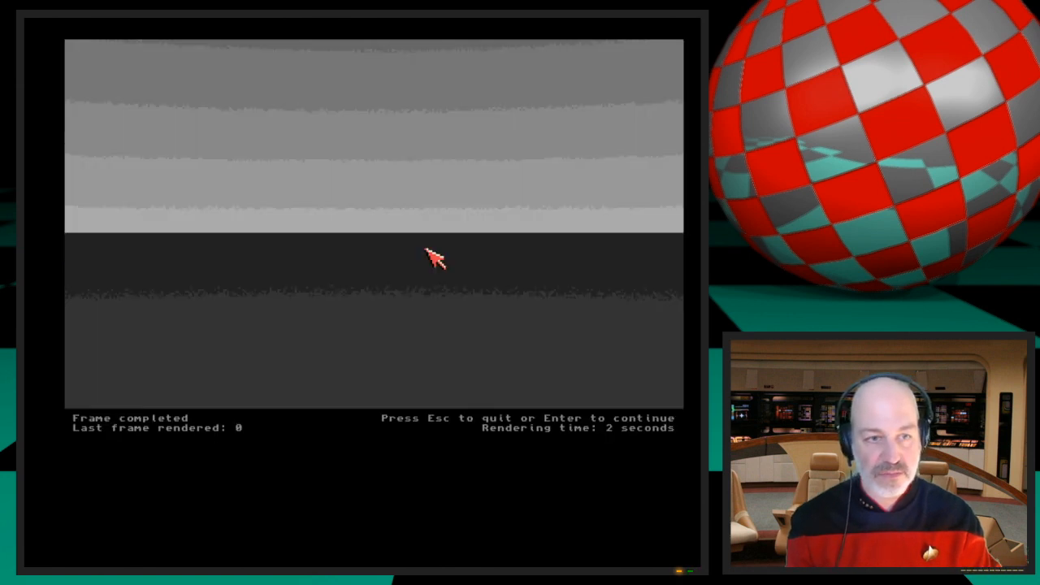
Step: Leave the finished render and turn off Gradient Backdrop in the effects settings
{"action": "key", "text": "Escape"}
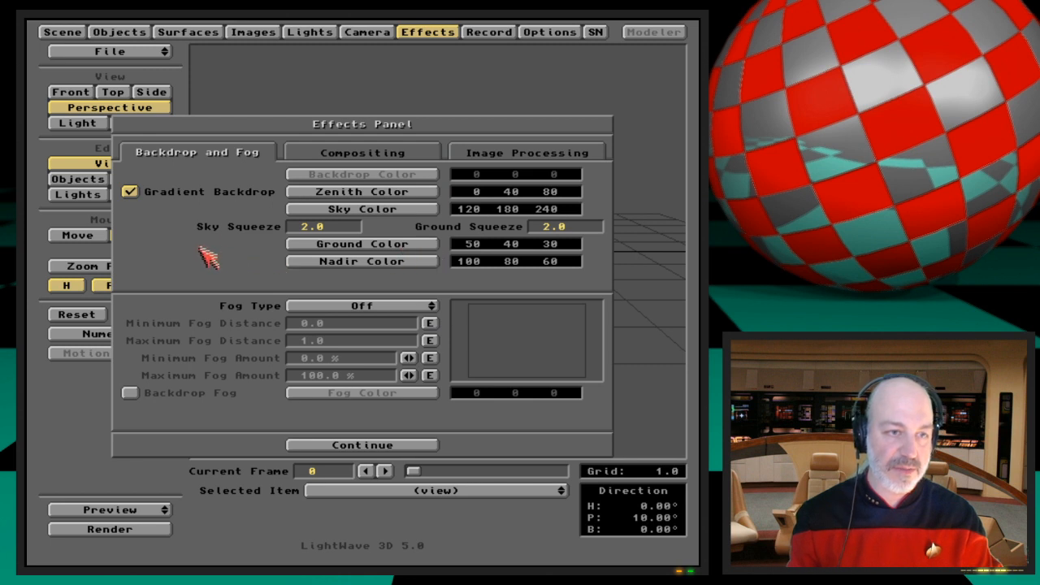
{"action": "left_click", "coordinate": [207, 195]}
Step: Try the Linear and Nonlinear 2 fog types and return Fog Type to Off
{"action": "mouse_move", "coordinate": [436, 307]}
{"action": "left_mouse_down"}
{"action": "mouse_move", "coordinate": [437, 323]}
{"action": "mouse_move", "coordinate": [458, 336]}
{"action": "mouse_move", "coordinate": [425, 306]}
{"action": "mouse_move", "coordinate": [436, 301]}
{"action": "left_mouse_up"}
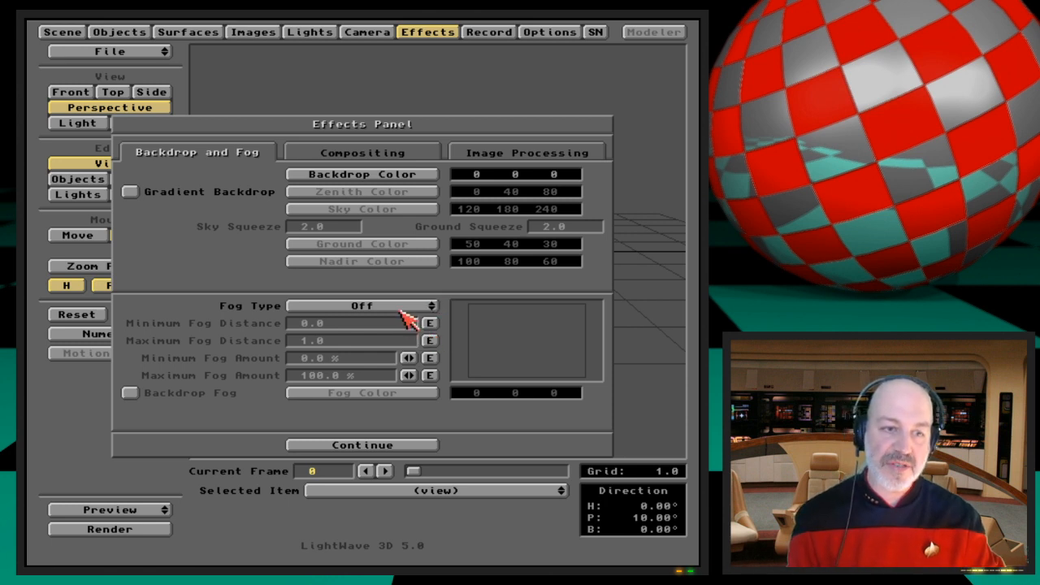
{"action": "left_click", "coordinate": [402, 308]}
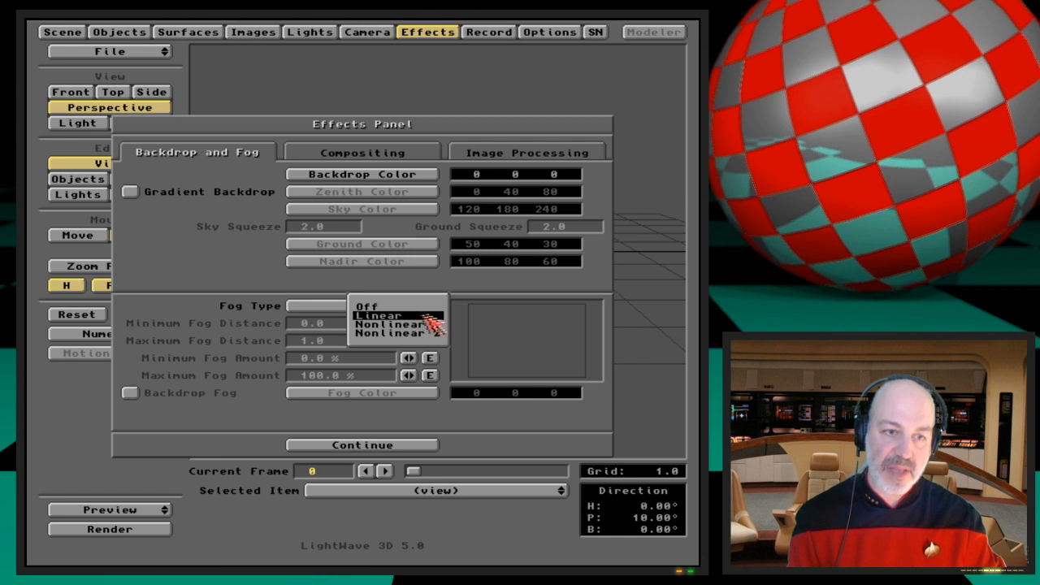
{"action": "left_click", "coordinate": [429, 315]}
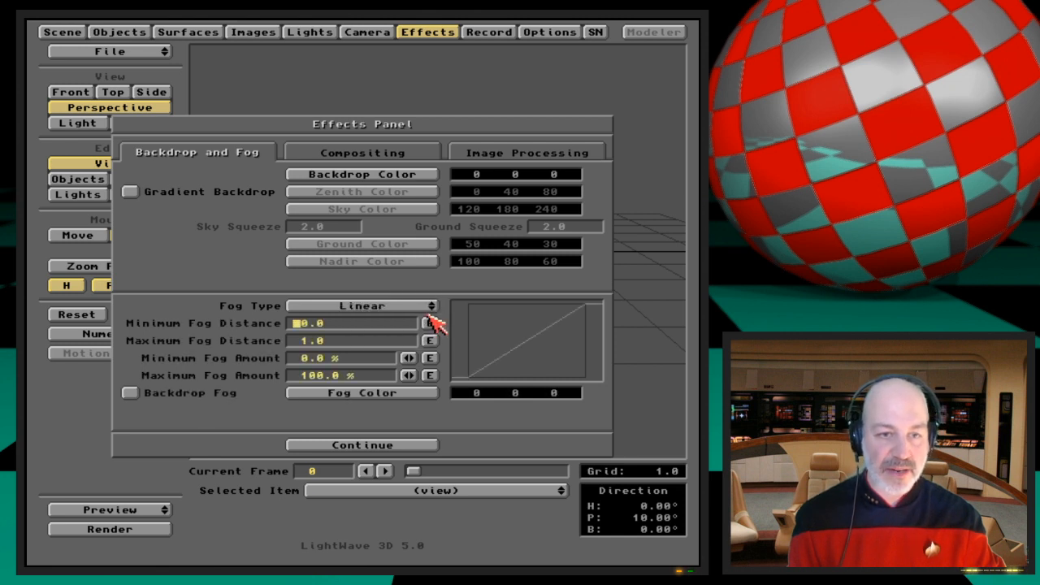
{"action": "left_click", "coordinate": [425, 306]}
{"action": "left_click", "coordinate": [428, 320]}
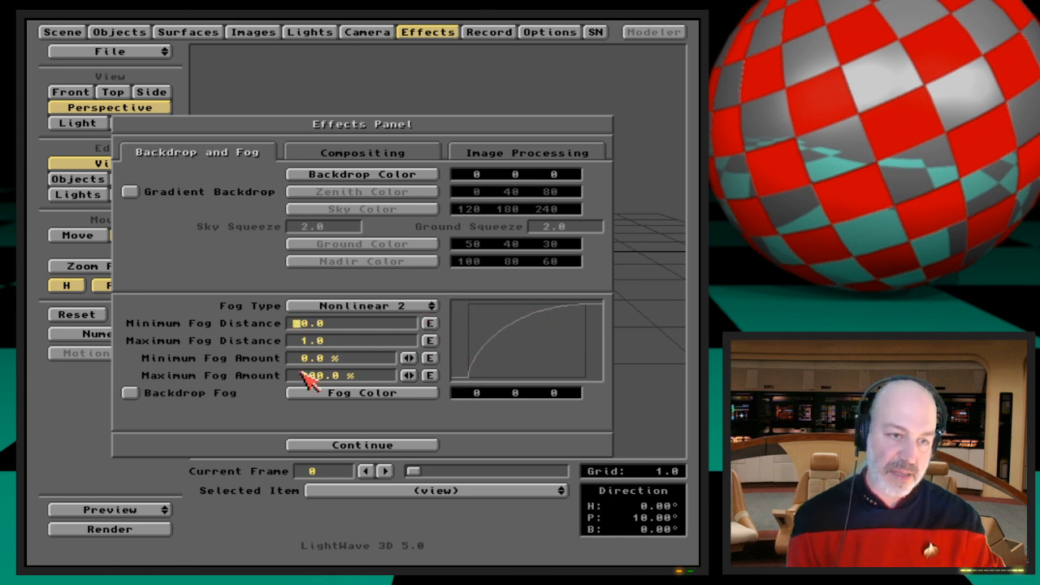
{"action": "left_click_drag", "start_coordinate": [392, 307], "coordinate": [379, 287]}
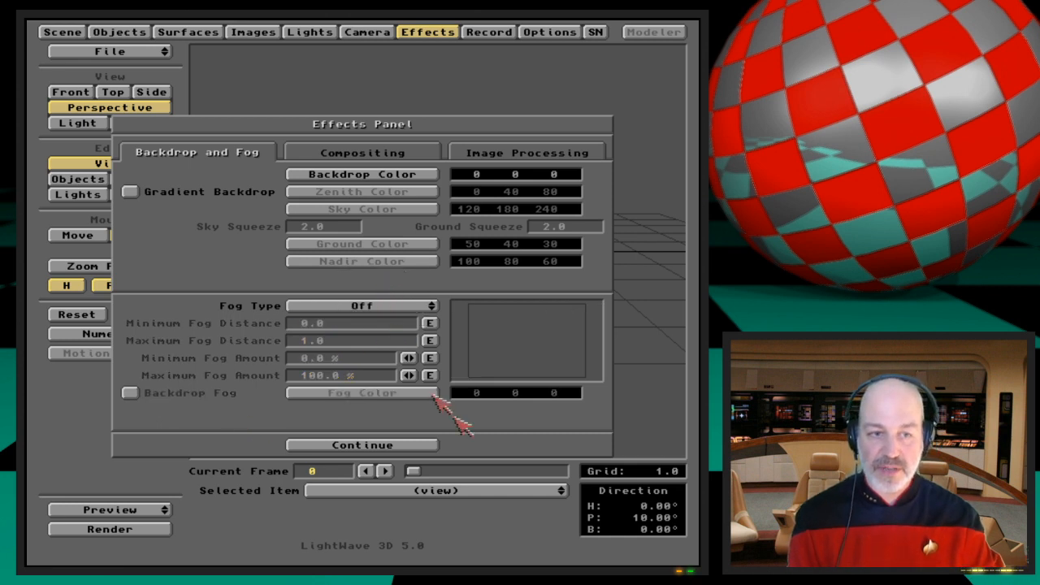
Step: View the Compositing effects settings and the available Background Image choices, and close the effects settings
{"action": "left_click", "coordinate": [405, 153]}
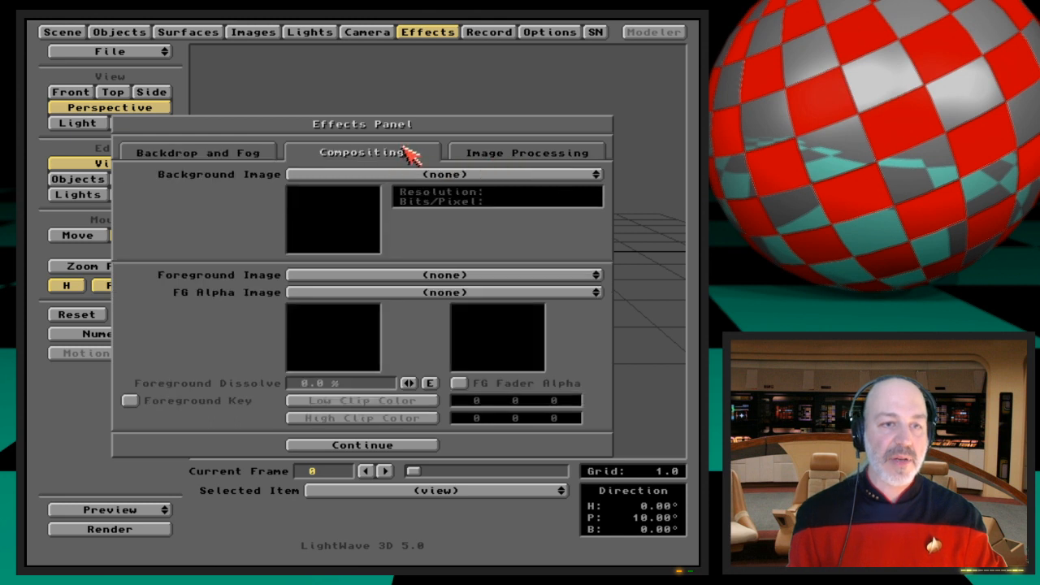
{"action": "left_click", "coordinate": [475, 176]}
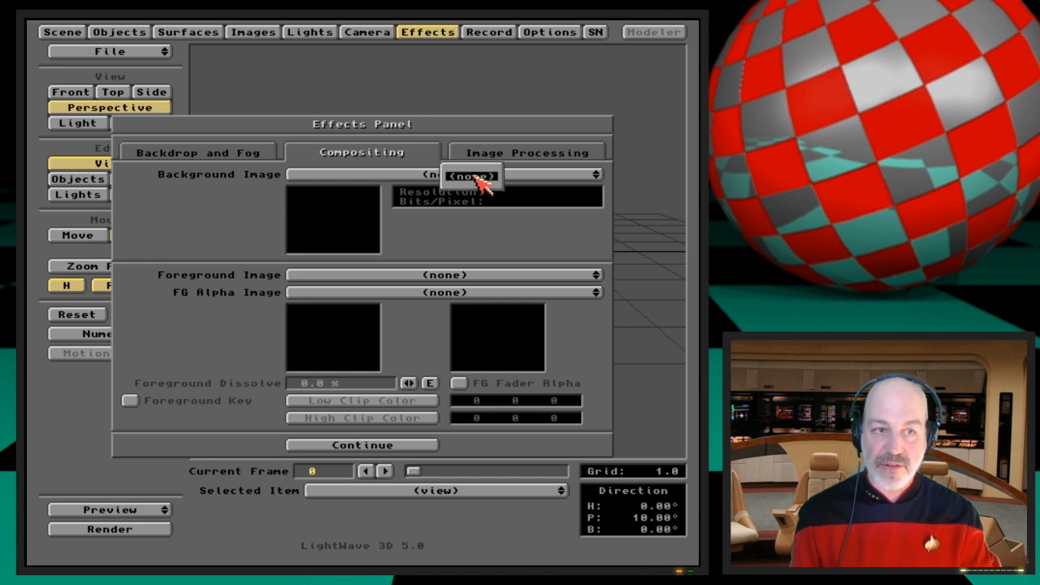
{"action": "left_click", "coordinate": [477, 178]}
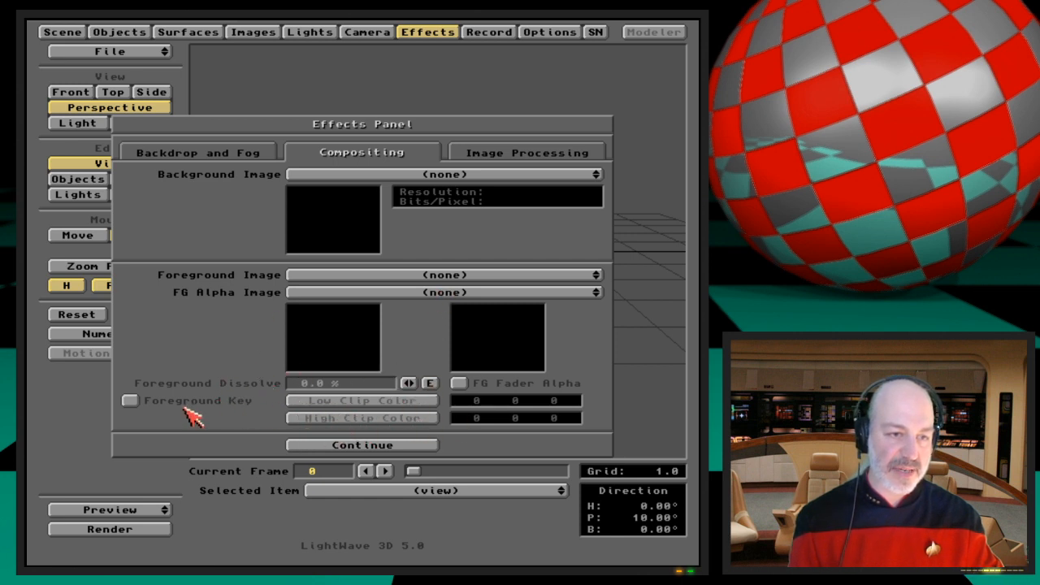
{"action": "left_click", "coordinate": [411, 447]}
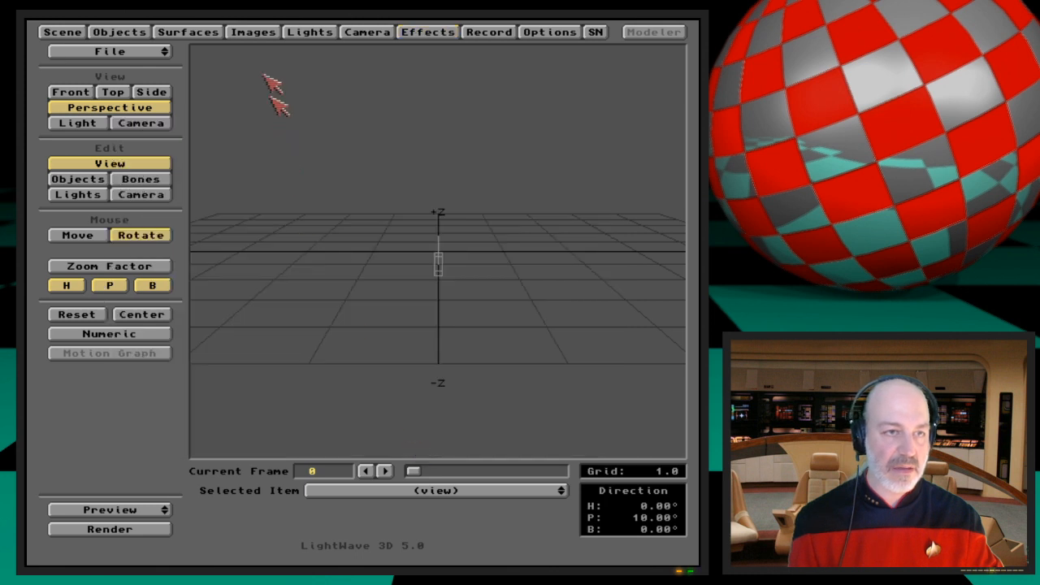
Step: Enable Data Overlay in the Image Processing effects and set its label to "Amiga"
{"action": "left_click", "coordinate": [428, 31]}
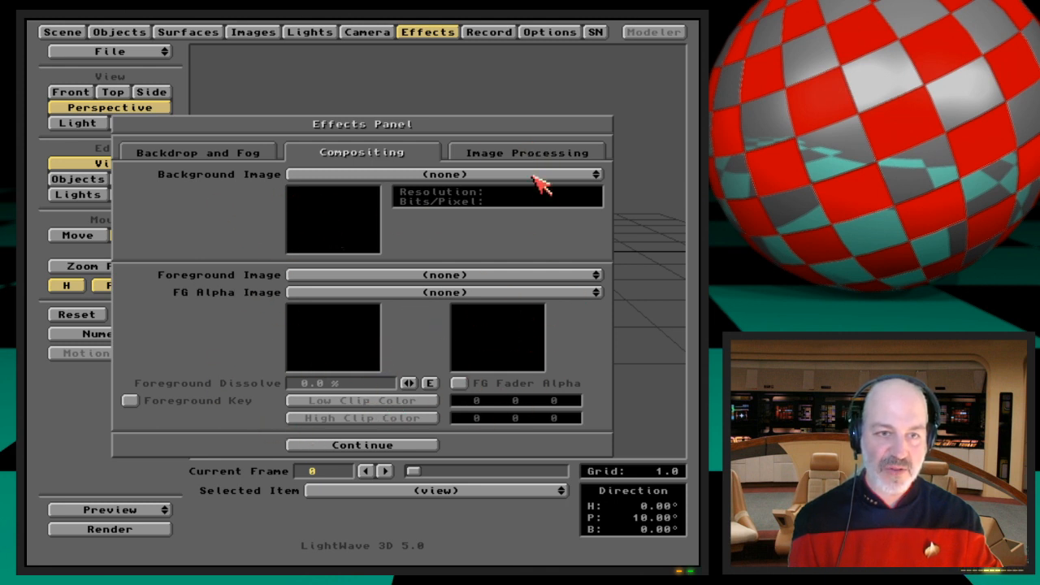
{"action": "left_click", "coordinate": [513, 154]}
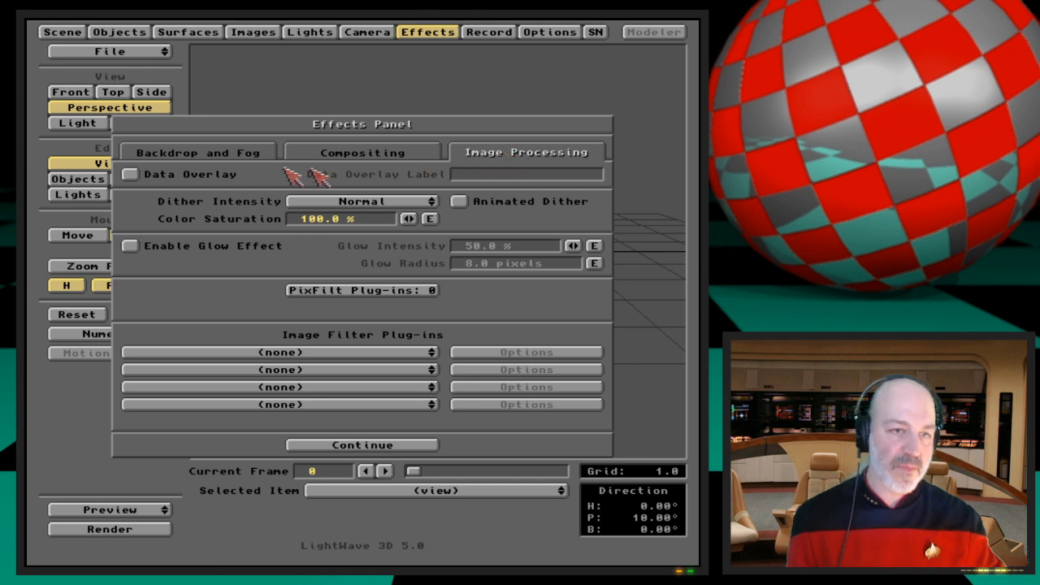
{"action": "left_click", "coordinate": [208, 179]}
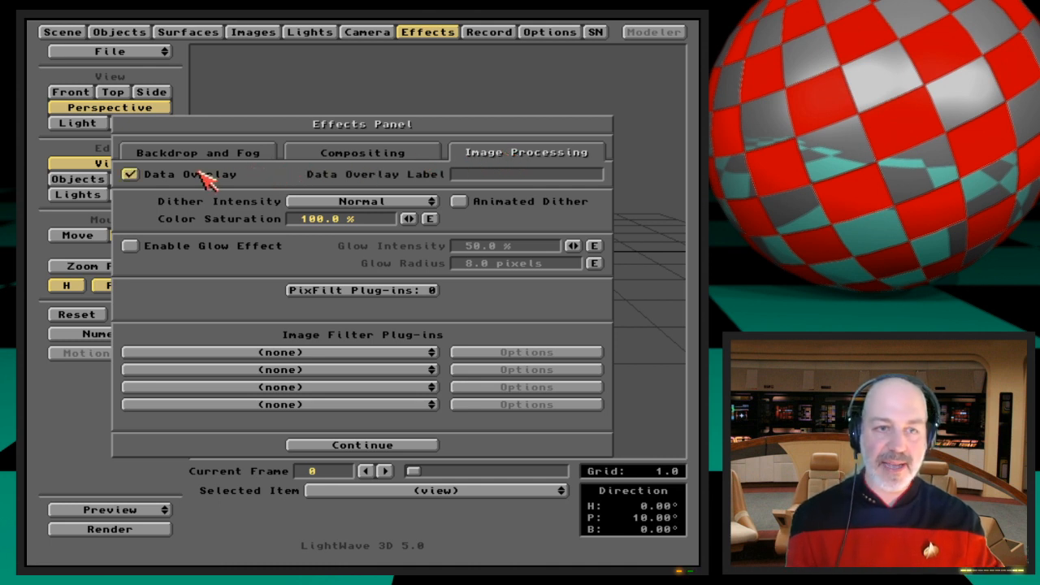
{"action": "left_click", "coordinate": [500, 182]}
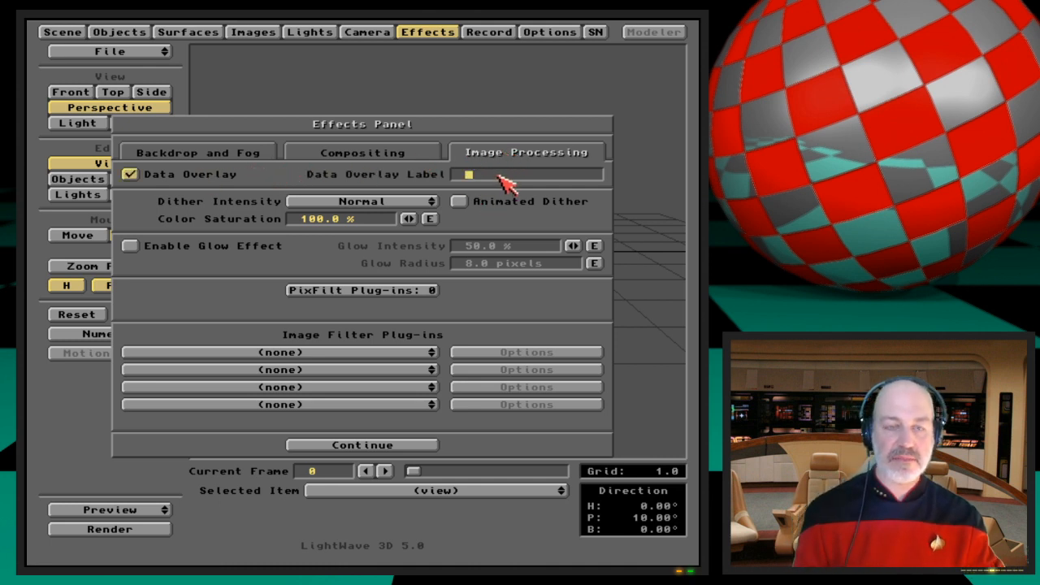
{"action": "type", "text": "Amiga"}
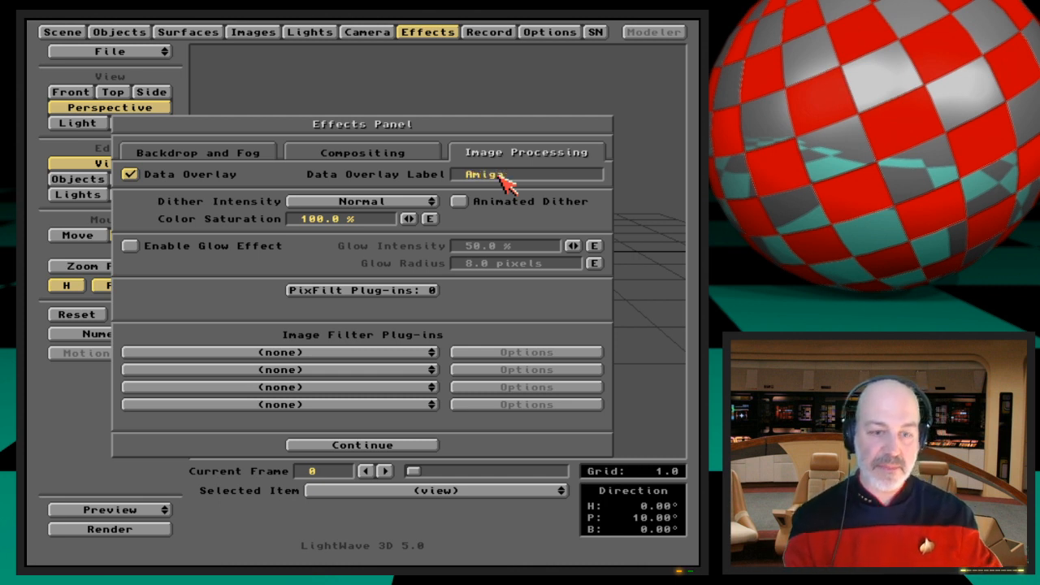
Step: Render the current frame to view the data overlay, and turn Data Overlay off
{"action": "key", "text": "F9"}
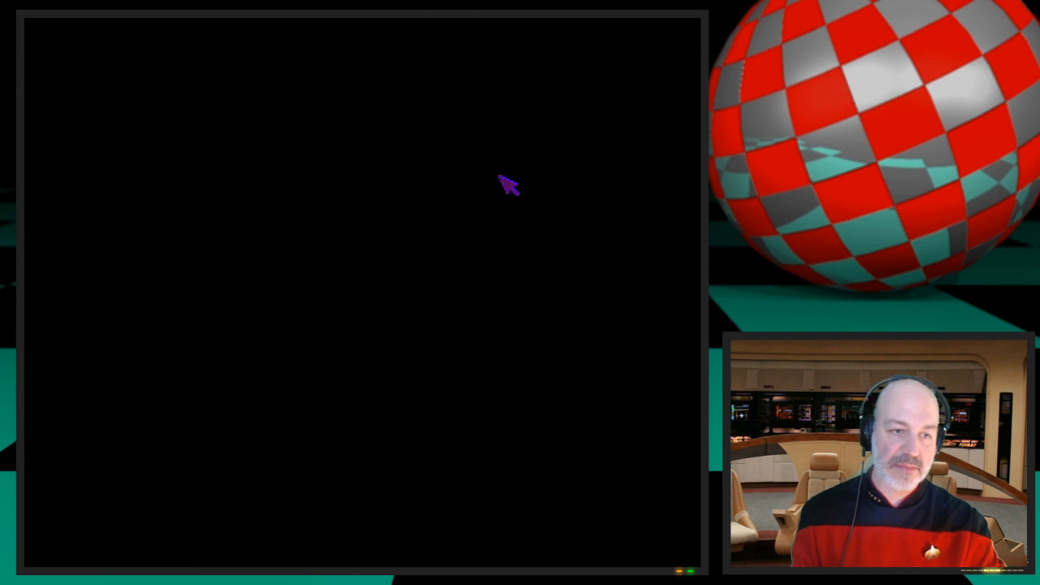
{"action": "key", "text": "Return"}
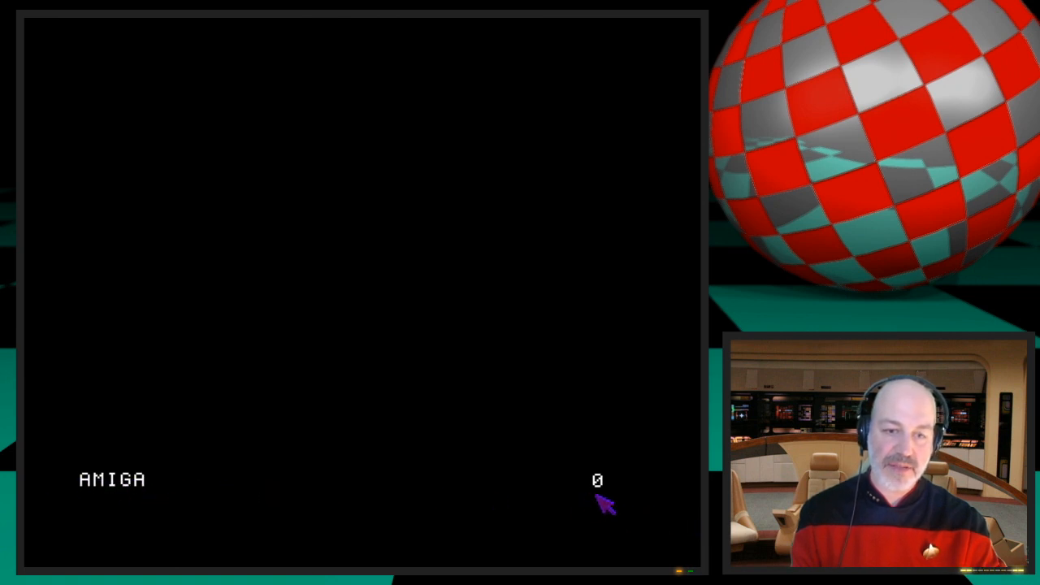
{"action": "key", "text": "Escape"}
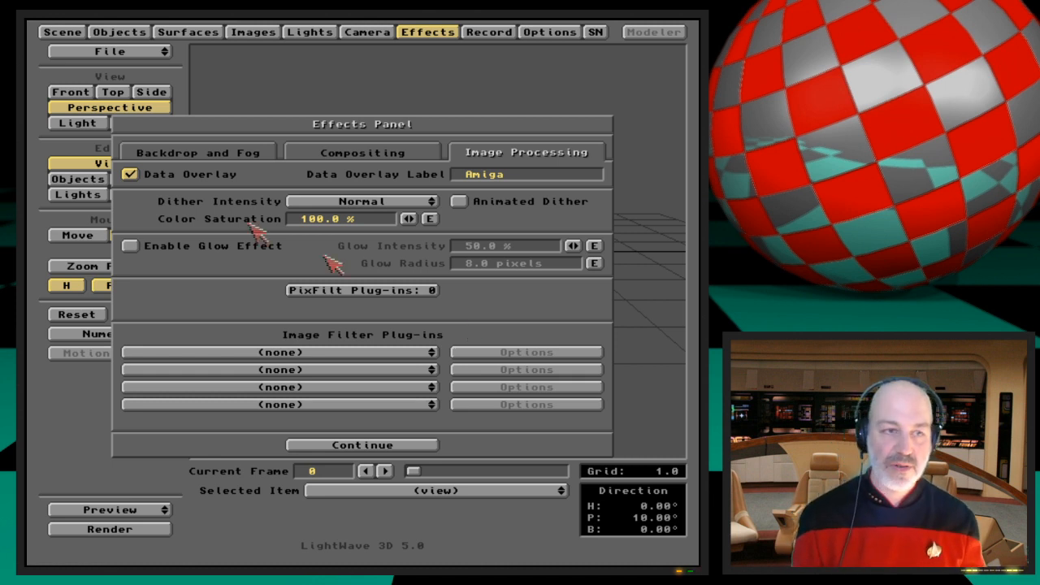
{"action": "left_click", "coordinate": [184, 174]}
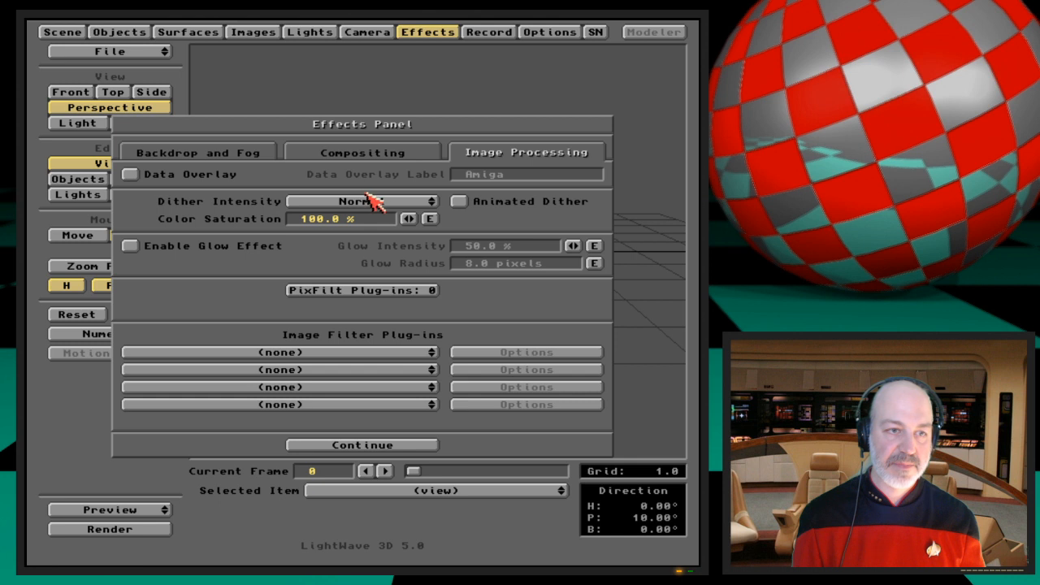
Step: Review the Dither Intensity options, keeping Normal, and switch Animated Dither on and back off
{"action": "left_click", "coordinate": [397, 200]}
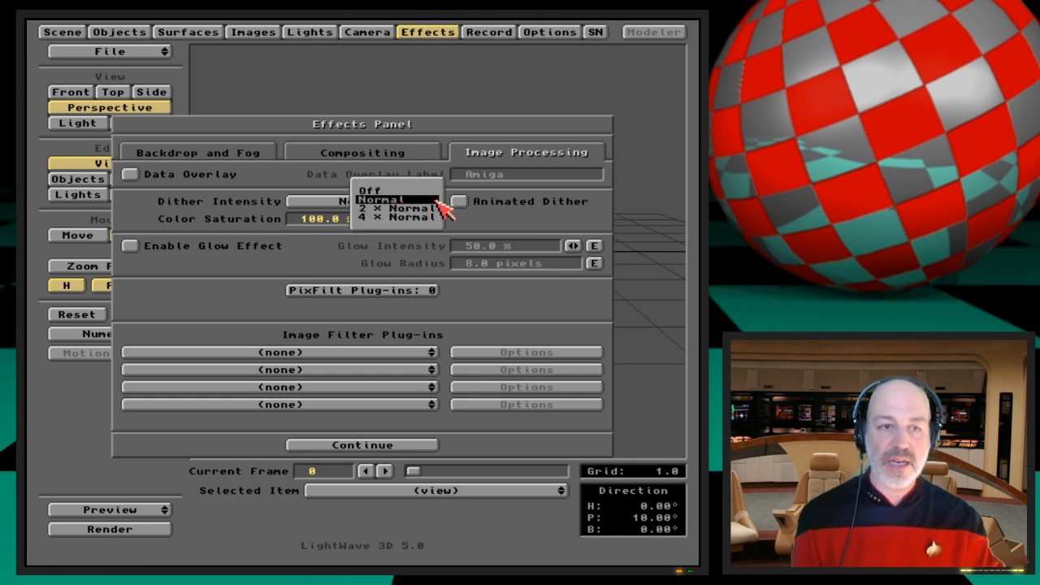
{"action": "left_click", "coordinate": [493, 33]}
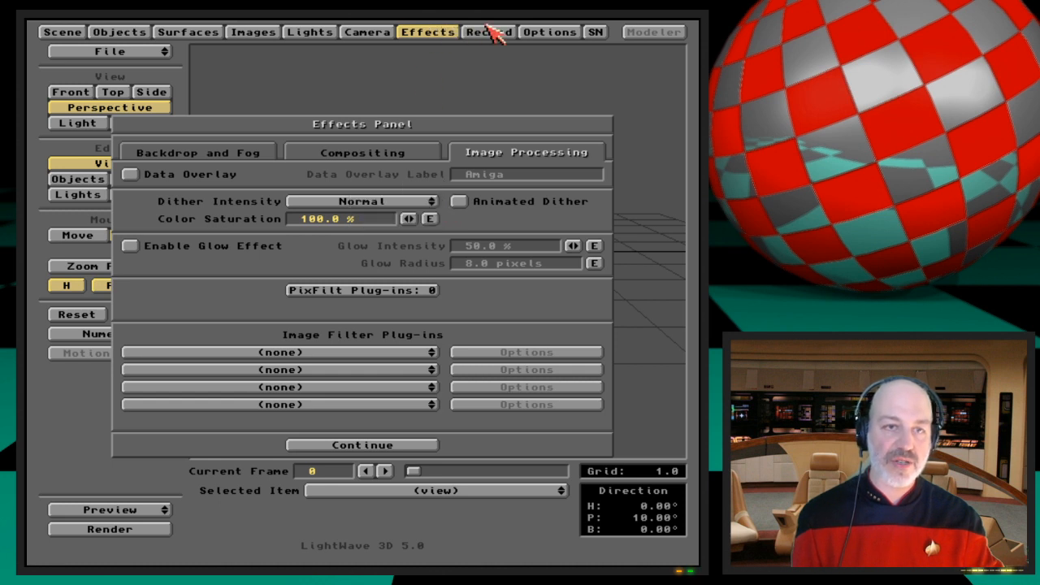
{"action": "left_click", "coordinate": [493, 32]}
{"action": "left_click", "coordinate": [495, 32]}
{"action": "left_click", "coordinate": [440, 32]}
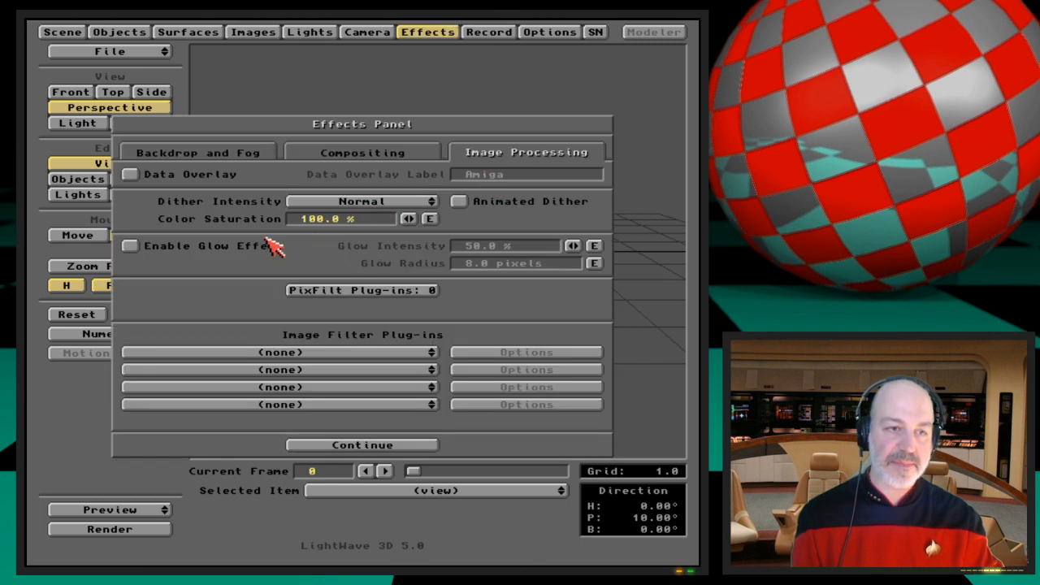
{"action": "left_click", "coordinate": [424, 203]}
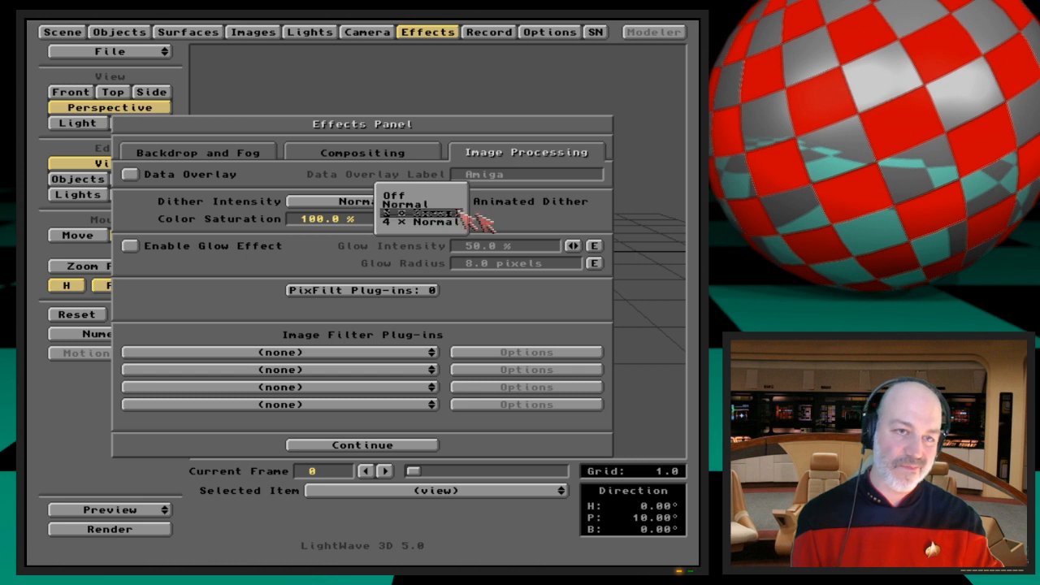
{"action": "left_click", "coordinate": [501, 233]}
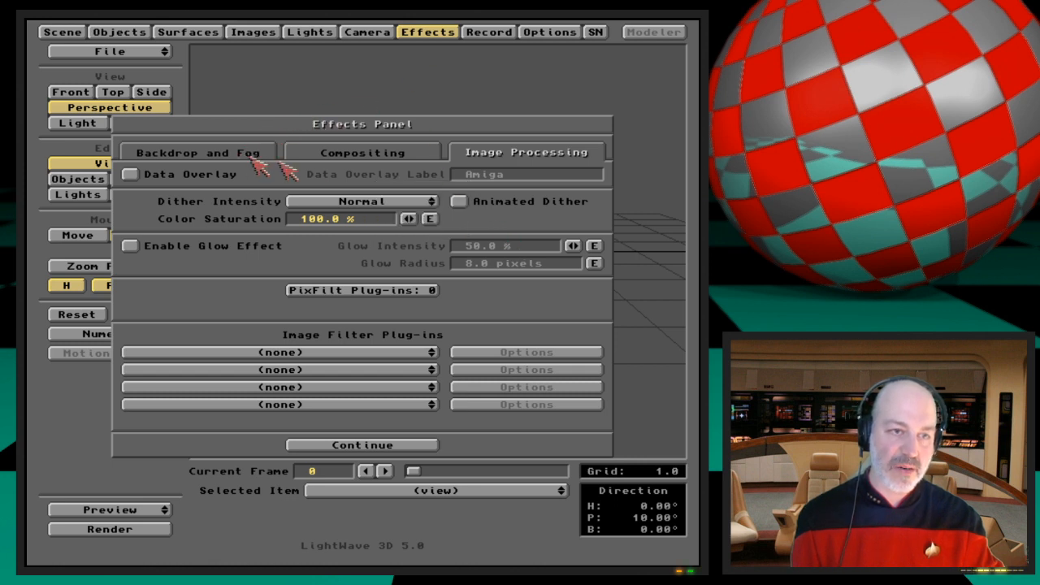
{"action": "left_click", "coordinate": [395, 203]}
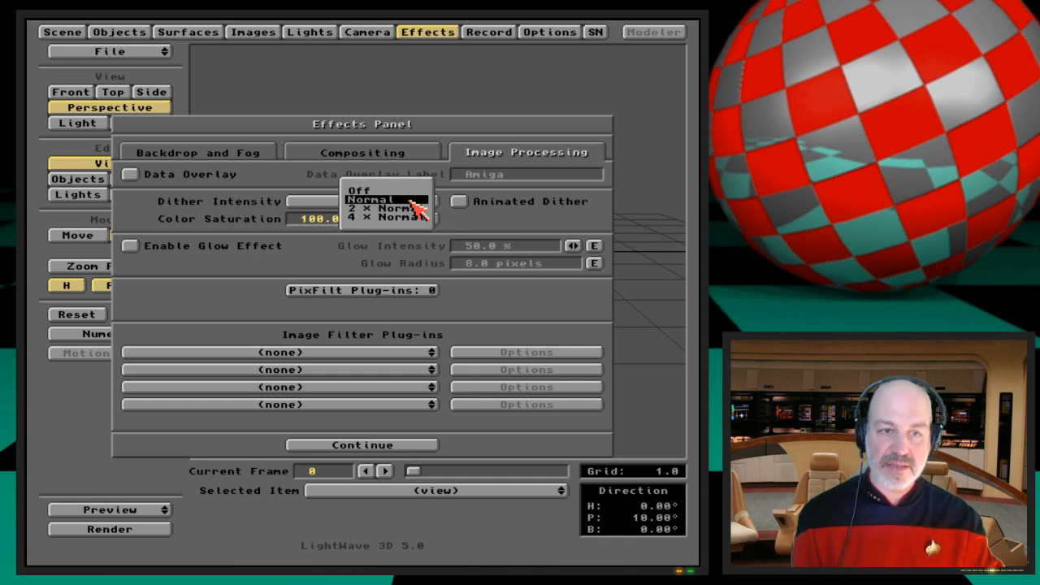
{"action": "left_click", "coordinate": [314, 238]}
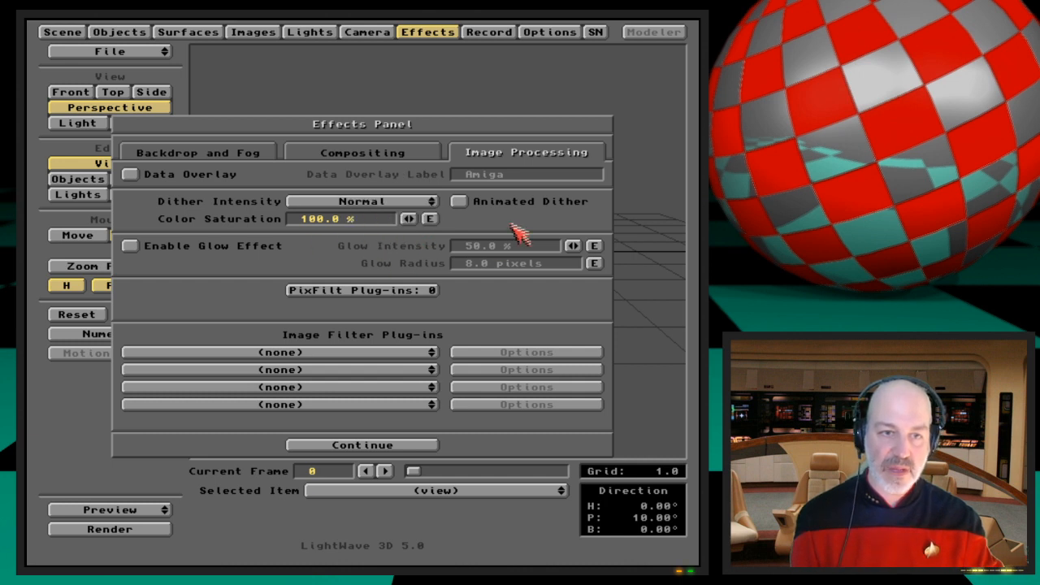
{"action": "left_click", "coordinate": [460, 203]}
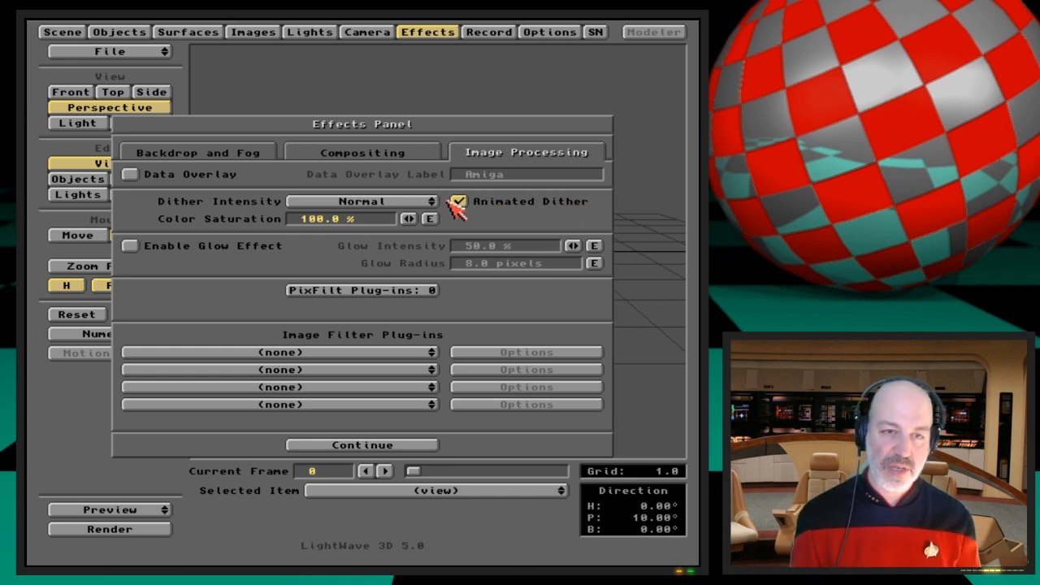
{"action": "left_click", "coordinate": [486, 203]}
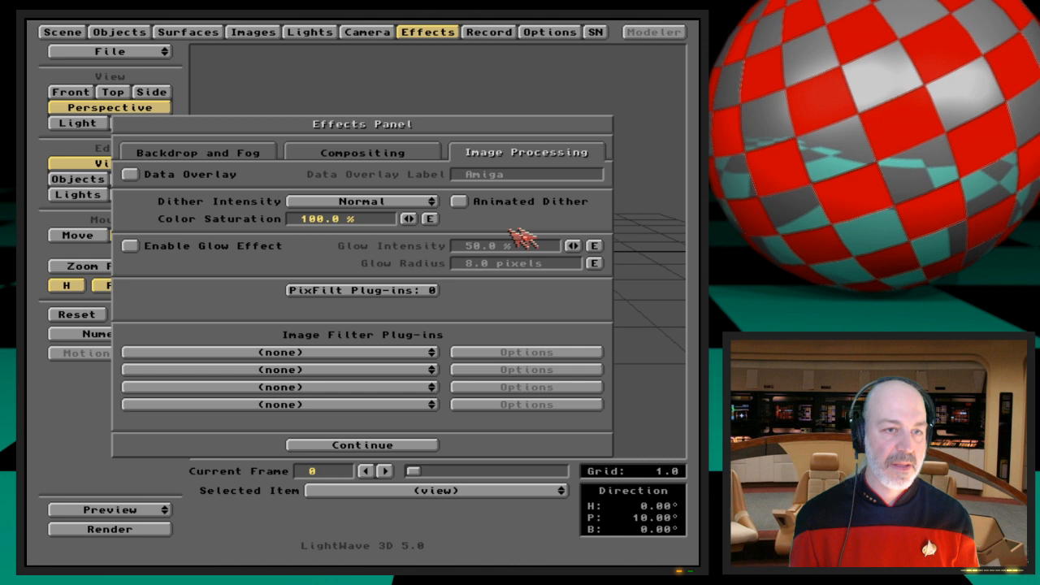
Step: Try Color Saturation at 0% and 200%, and restore it to 100%
{"action": "left_click", "coordinate": [408, 219]}
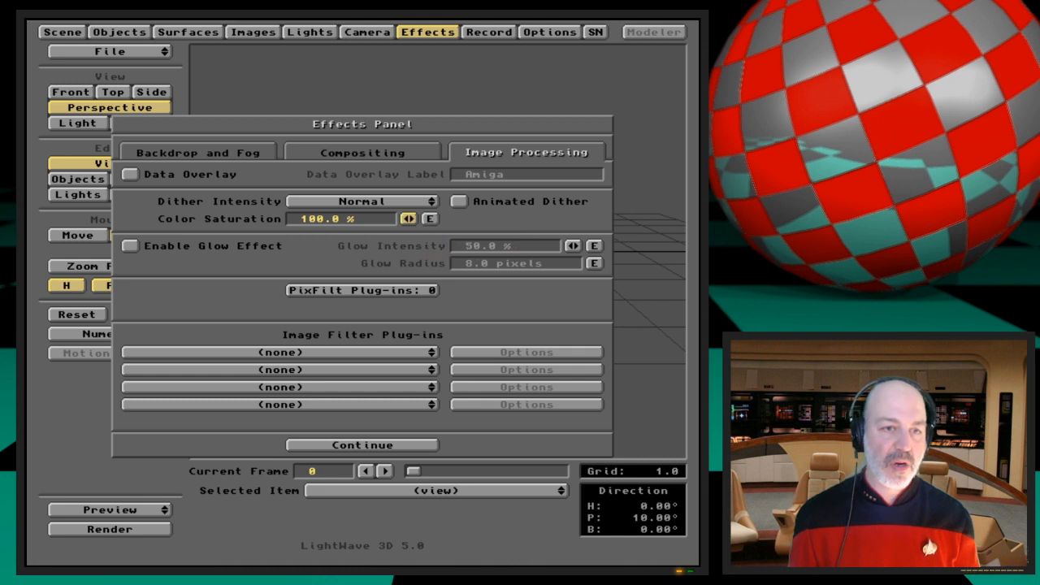
{"action": "left_click_drag", "start_coordinate": [408, 218], "coordinate": [333, 229]}
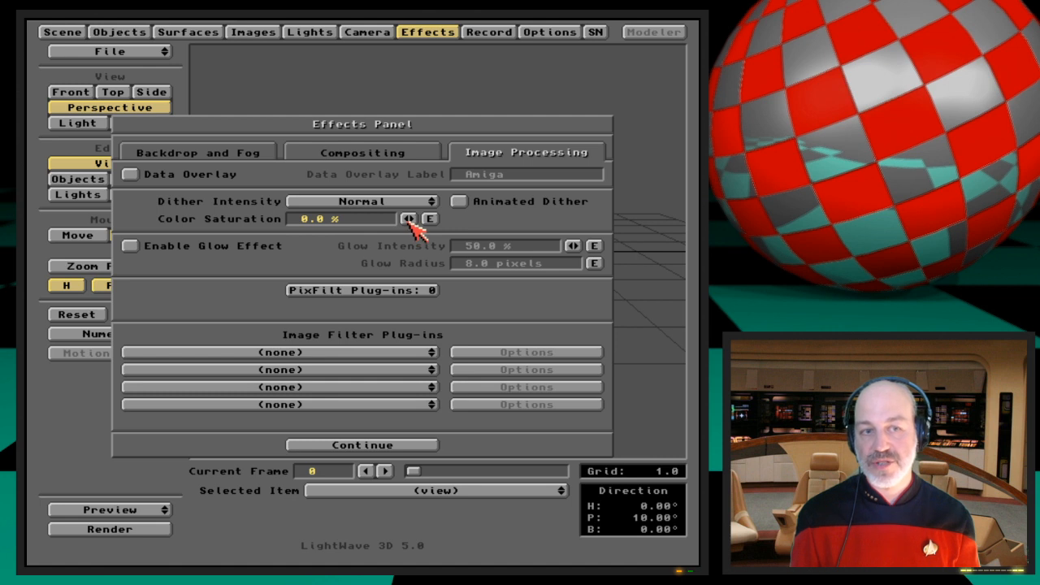
{"action": "left_click_drag", "start_coordinate": [409, 219], "coordinate": [490, 219]}
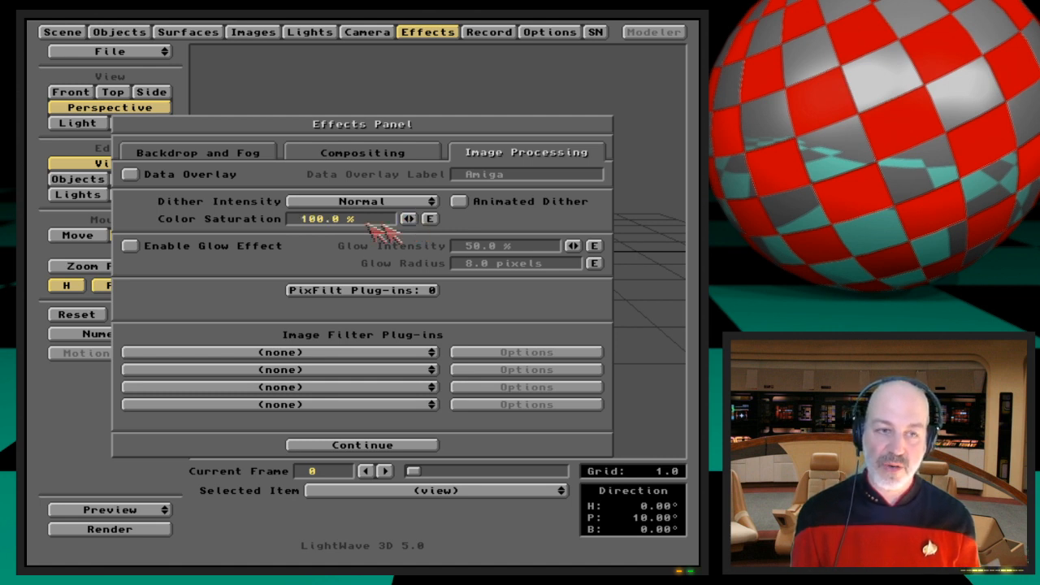
{"action": "left_click", "coordinate": [300, 221]}
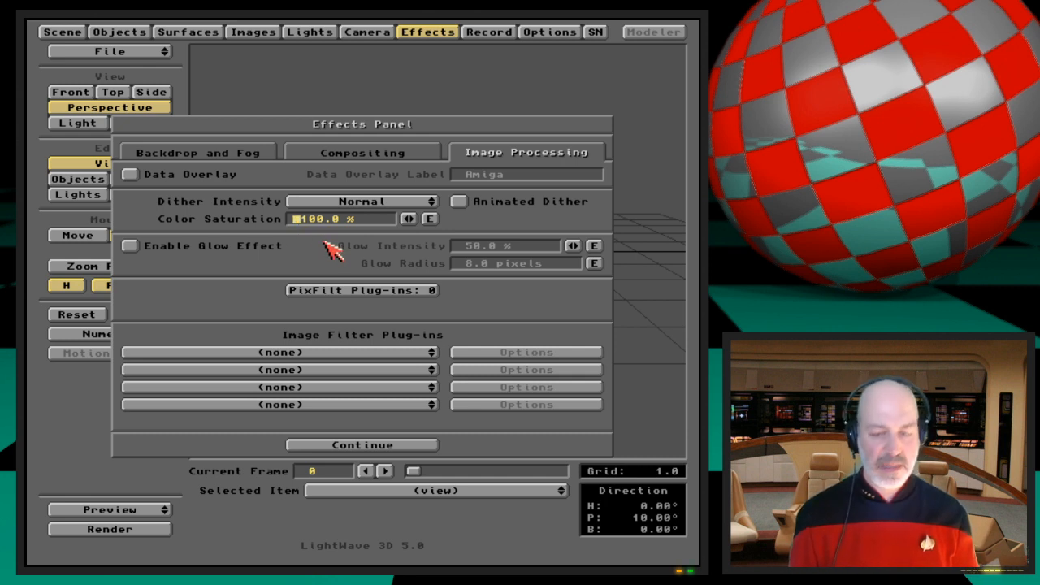
{"action": "type", "text": "200"}
{"action": "key", "text": "Return"}
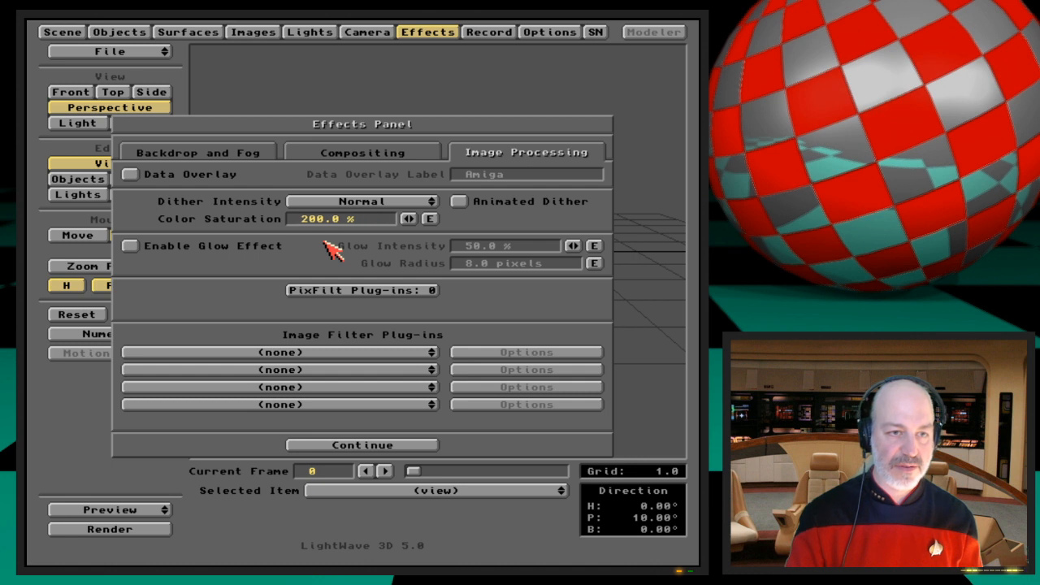
{"action": "left_click_drag", "start_coordinate": [409, 217], "coordinate": [408, 218]}
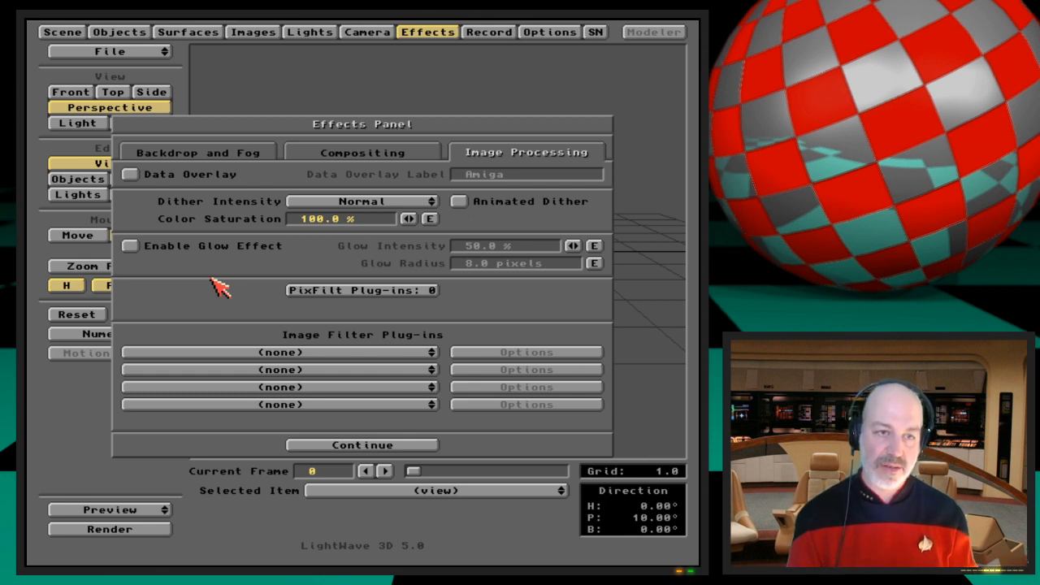
Step: Enable the Glow Effect in the Image Processing effects
{"action": "left_click", "coordinate": [255, 250]}
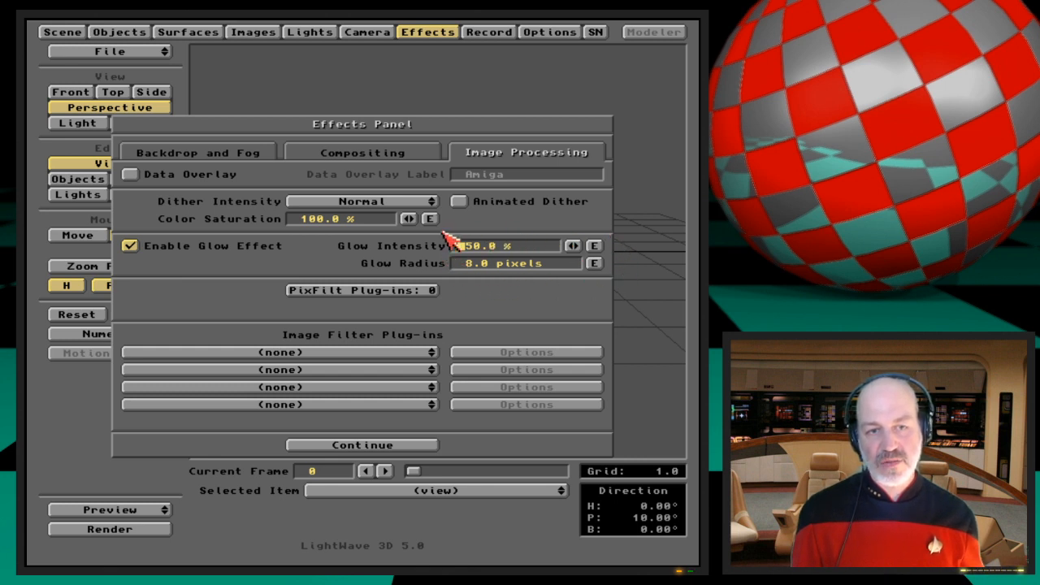
Step: Look over the camera and recording settings, and return to the Image Processing effects
{"action": "left_click", "coordinate": [363, 33]}
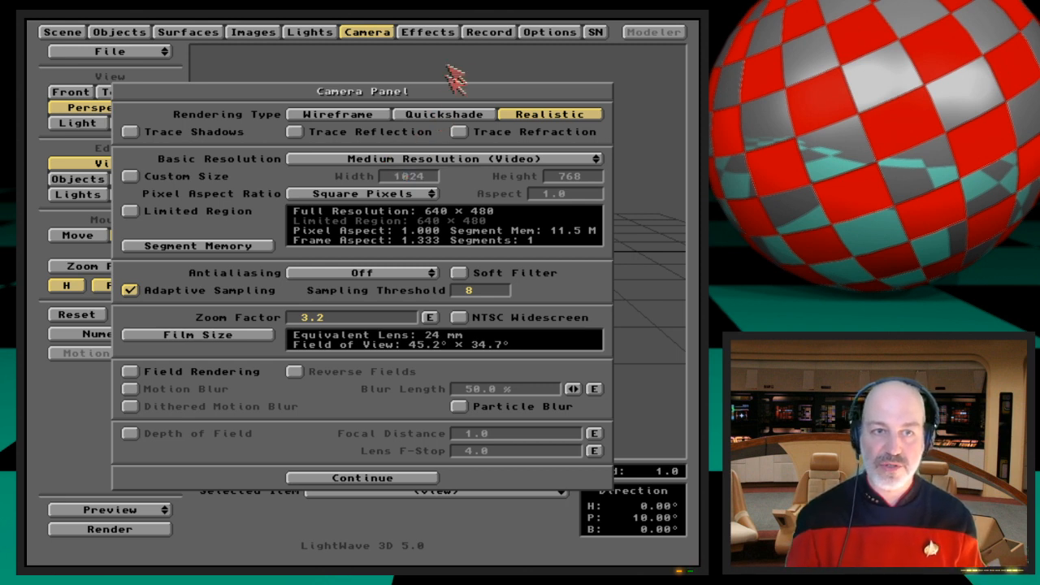
{"action": "left_click", "coordinate": [488, 33]}
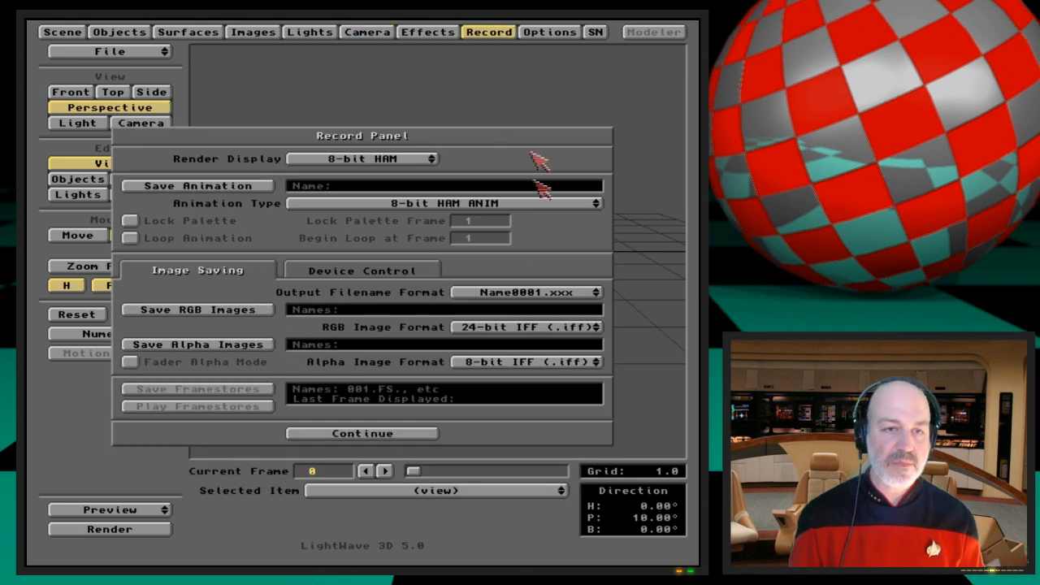
{"action": "left_click", "coordinate": [449, 33]}
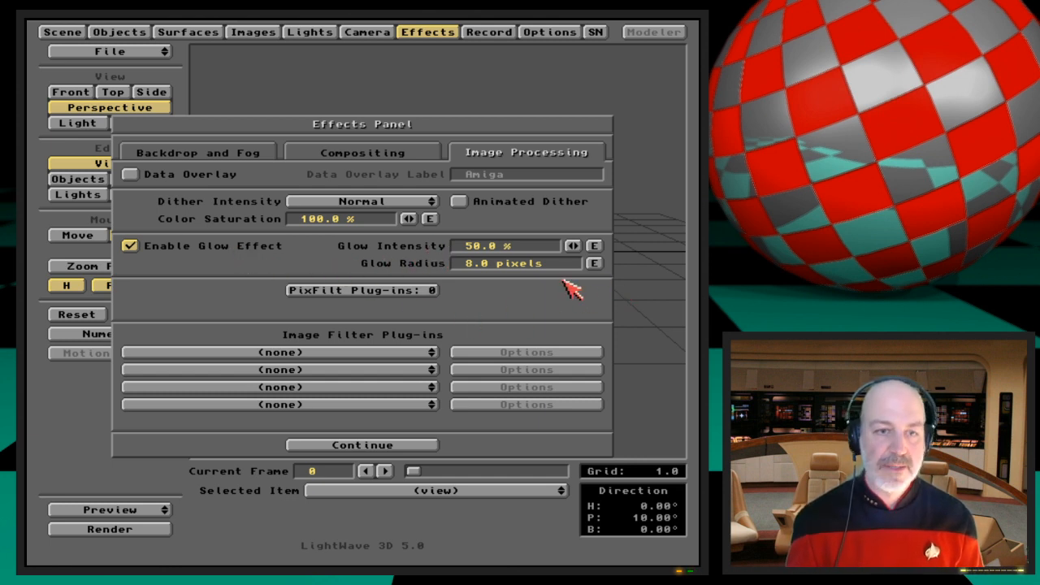
Step: Review the four pixel filter plug-in slots and the list of available image filter plug-ins without choosing any
{"action": "left_click", "coordinate": [424, 290]}
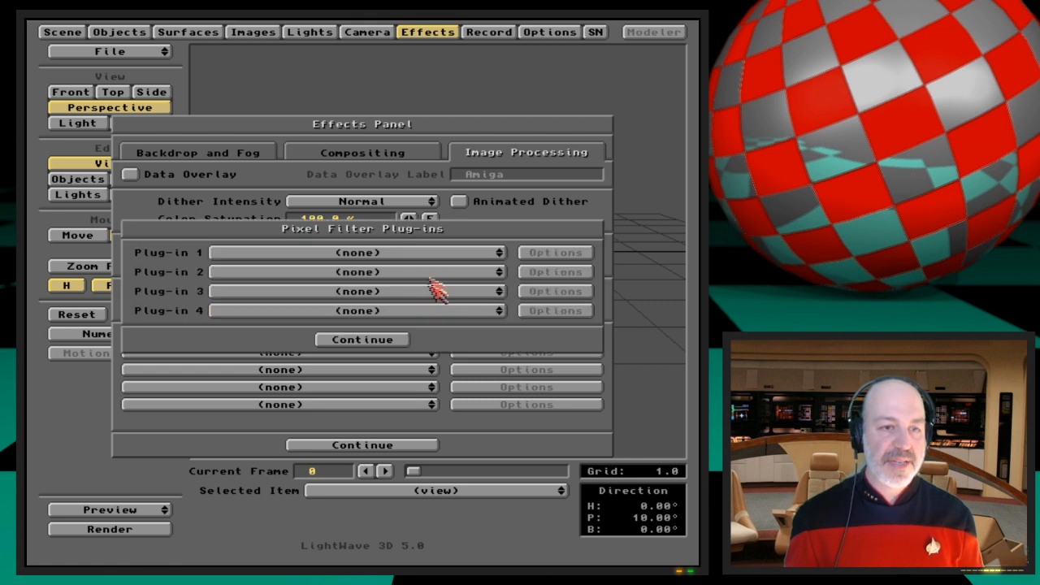
{"action": "left_click_drag", "start_coordinate": [434, 255], "coordinate": [525, 238]}
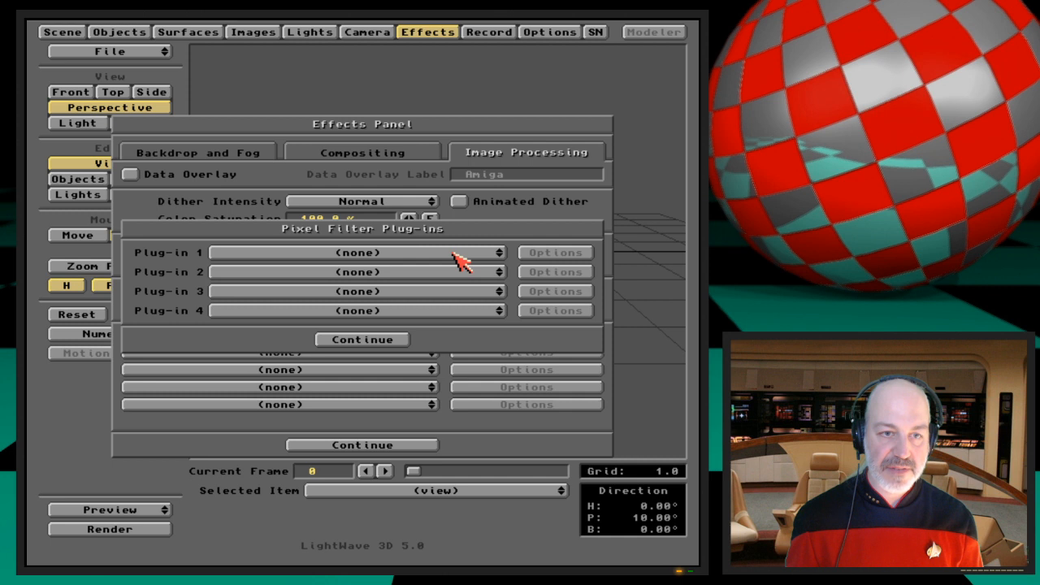
{"action": "left_click", "coordinate": [403, 340]}
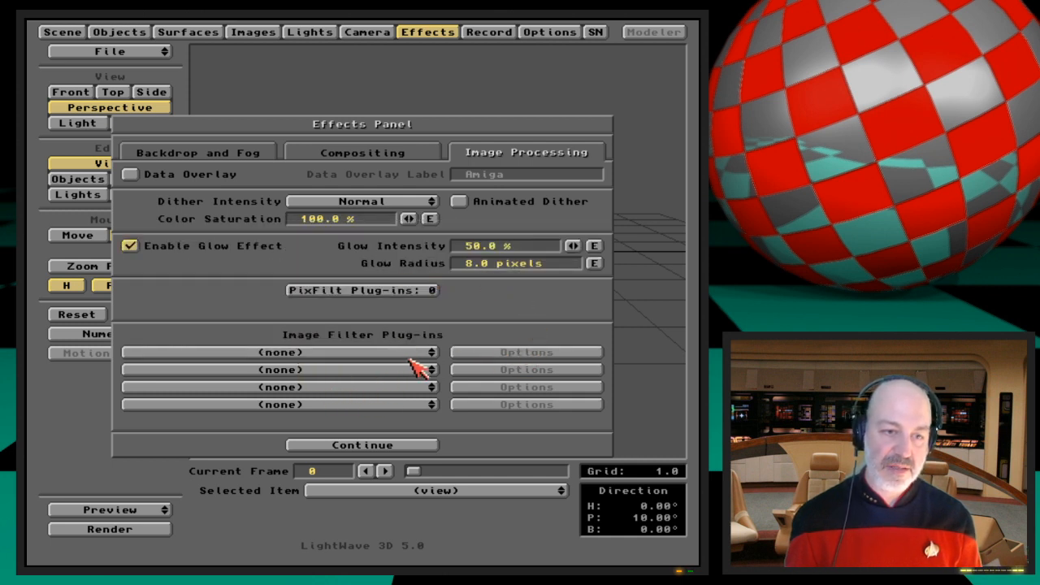
{"action": "left_click", "coordinate": [422, 355]}
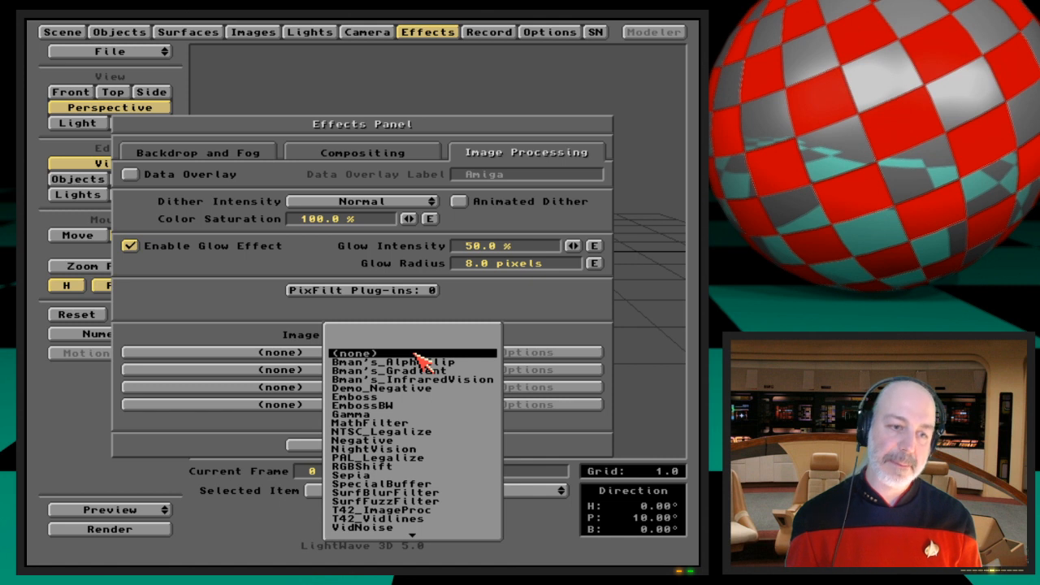
{"action": "left_click", "coordinate": [284, 330]}
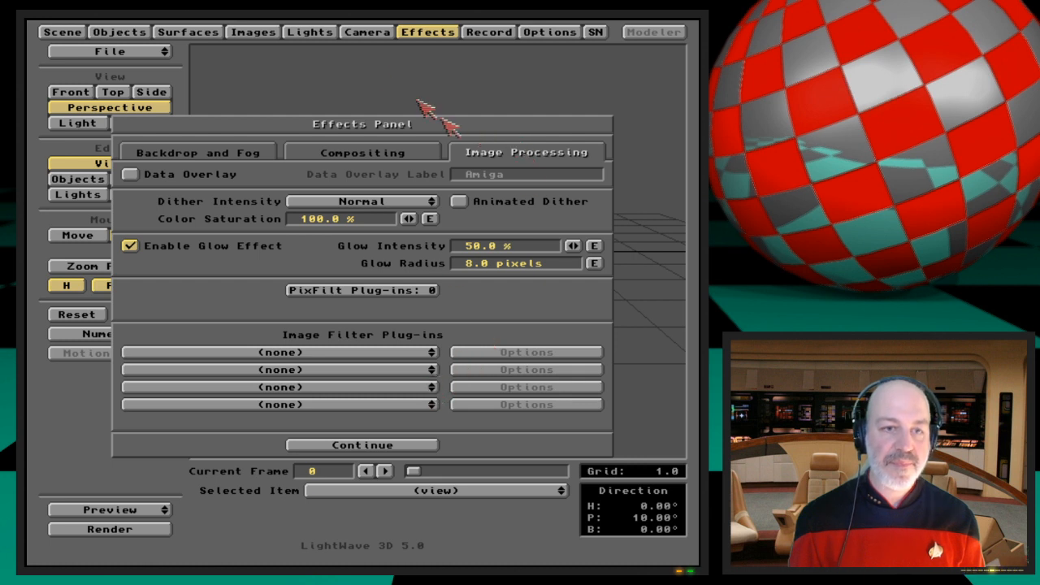
Step: Review the recording settings for animation and image saving, and open the general options
{"action": "left_click", "coordinate": [437, 33]}
{"action": "left_click", "coordinate": [510, 33]}
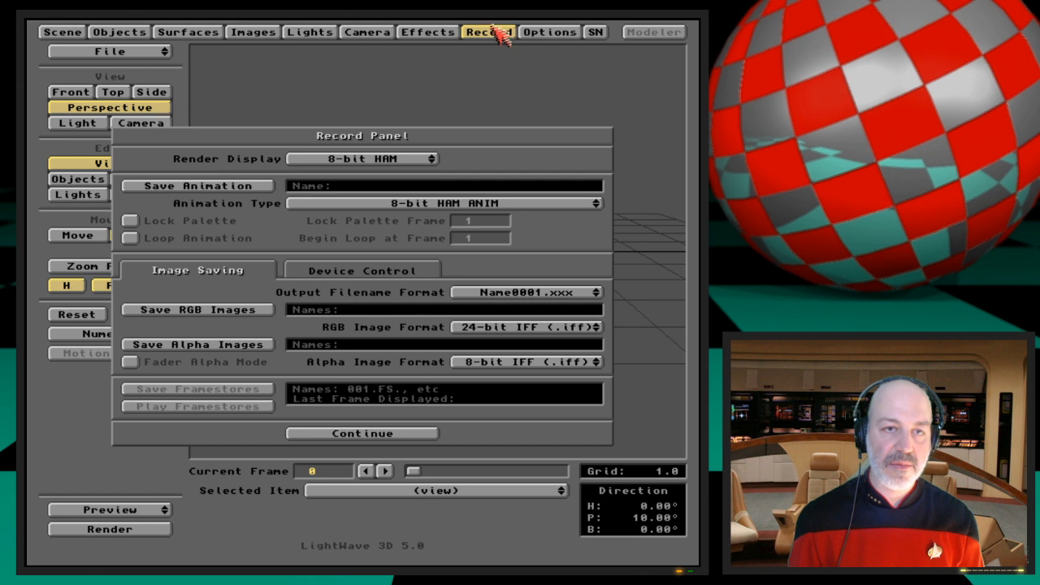
{"action": "left_click", "coordinate": [560, 34]}
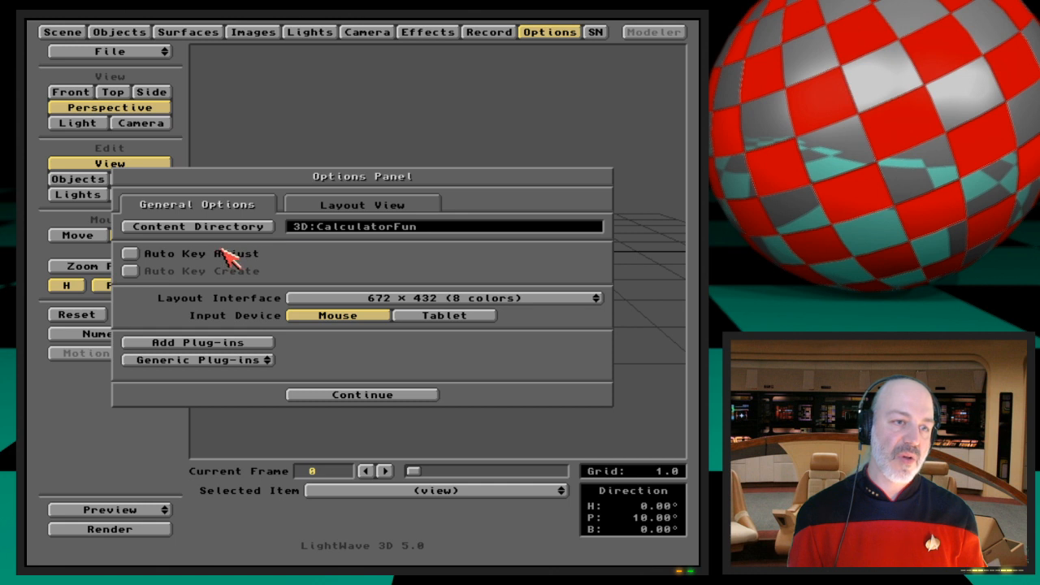
Step: Try out Auto Key Adjust and Auto Key Create in the general options, leaving Auto Key Adjust switched off
{"action": "left_click", "coordinate": [162, 258]}
{"action": "left_click", "coordinate": [167, 273]}
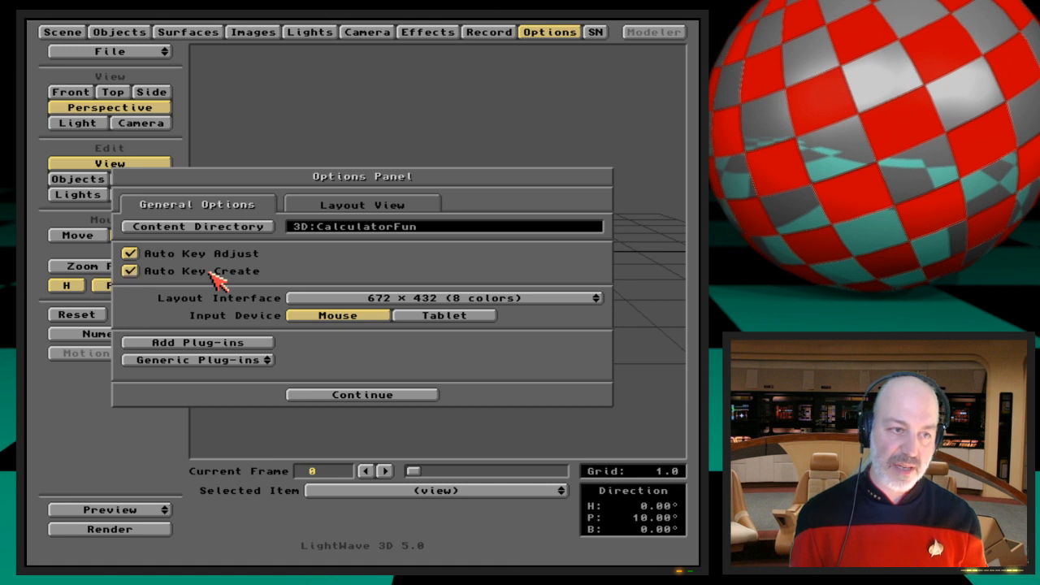
{"action": "left_click", "coordinate": [216, 277]}
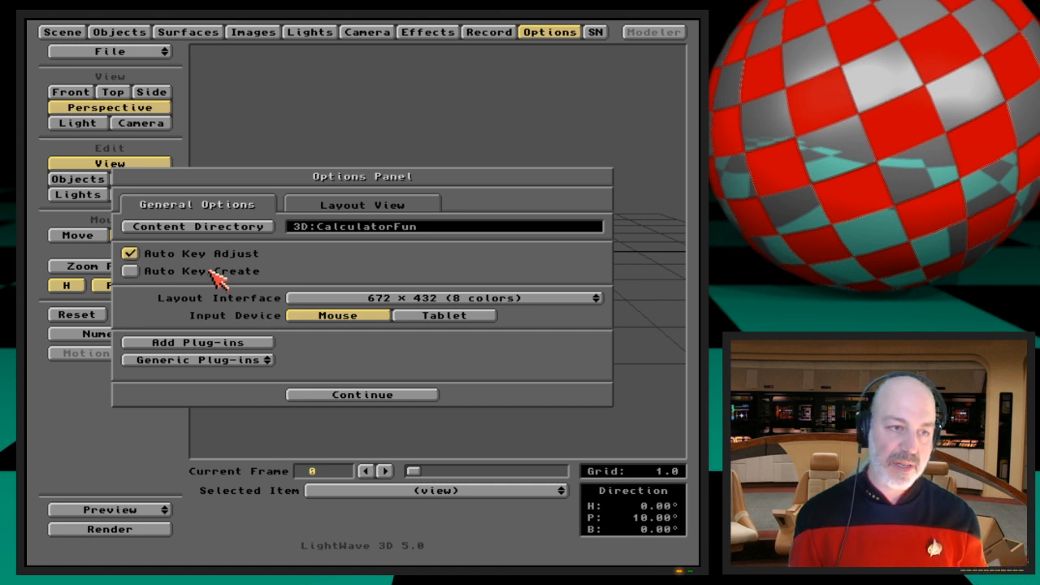
{"action": "left_click", "coordinate": [132, 272]}
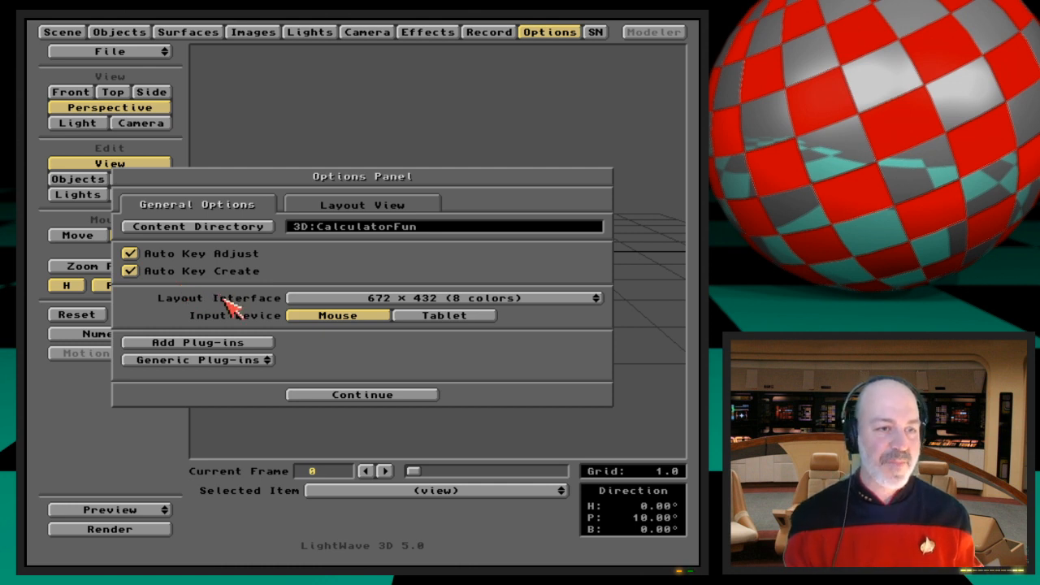
{"action": "left_click", "coordinate": [133, 254]}
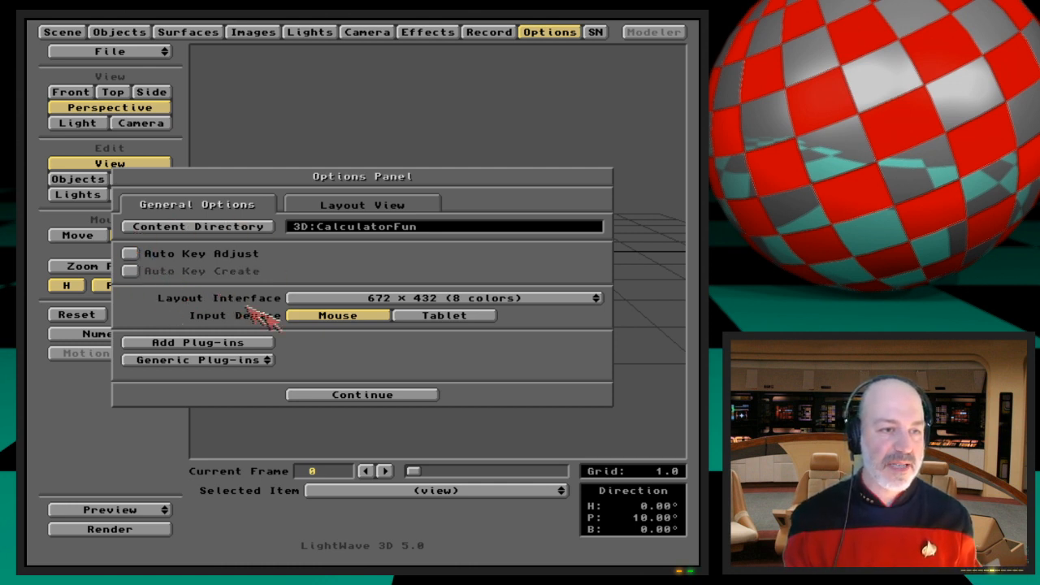
Step: Check the Layout Interface resolution choices and try the Tablet input device, ending with Mouse selected
{"action": "left_click", "coordinate": [562, 300]}
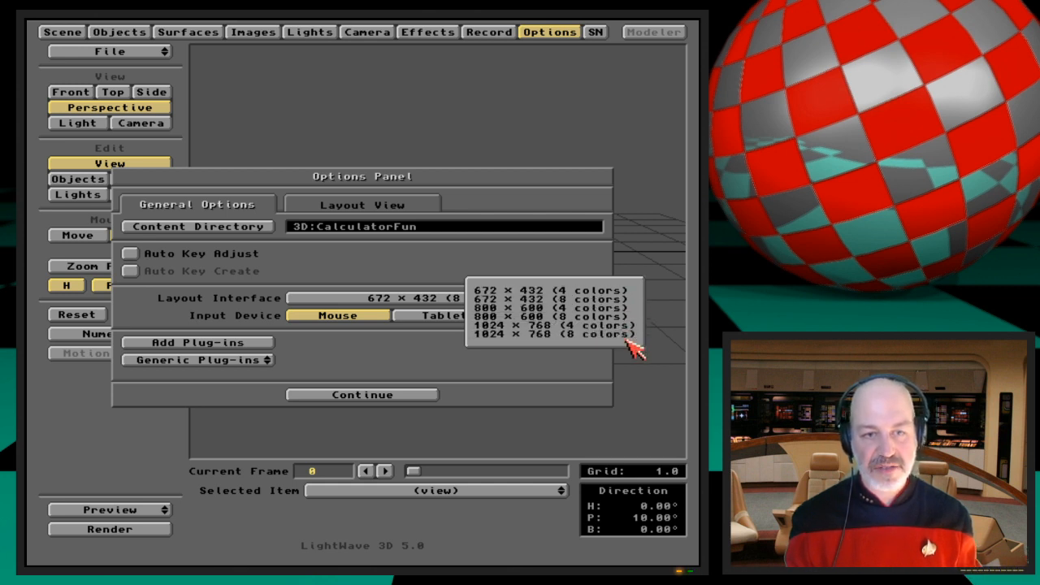
{"action": "left_click_drag", "start_coordinate": [638, 346], "coordinate": [370, 345]}
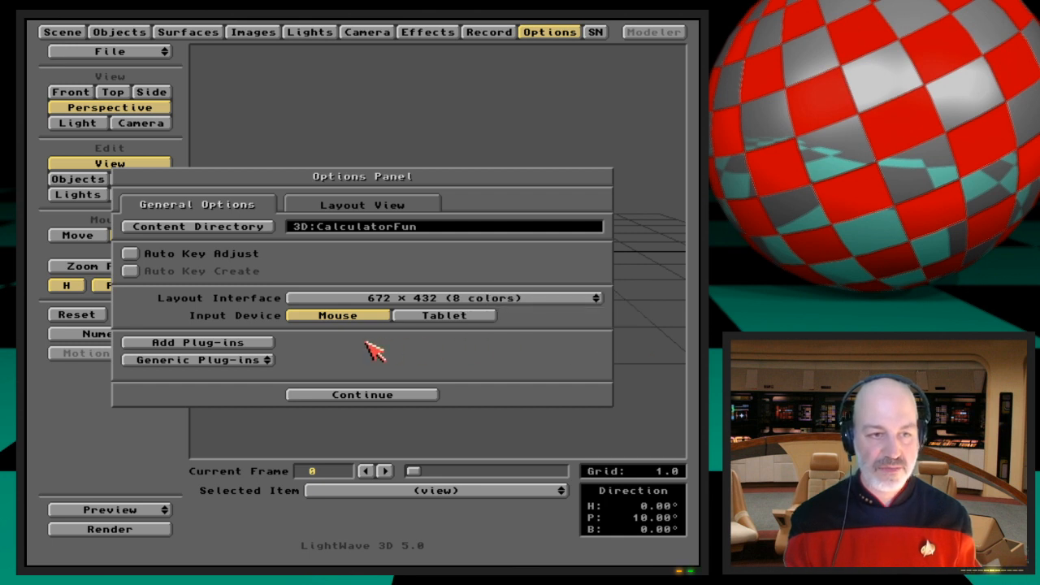
{"action": "left_click", "coordinate": [456, 317]}
{"action": "left_click", "coordinate": [358, 318]}
{"action": "left_click", "coordinate": [454, 318]}
{"action": "left_click", "coordinate": [367, 319]}
{"action": "left_click", "coordinate": [407, 319]}
{"action": "left_click", "coordinate": [374, 317]}
{"action": "left_click", "coordinate": [406, 318]}
{"action": "left_click", "coordinate": [358, 318]}
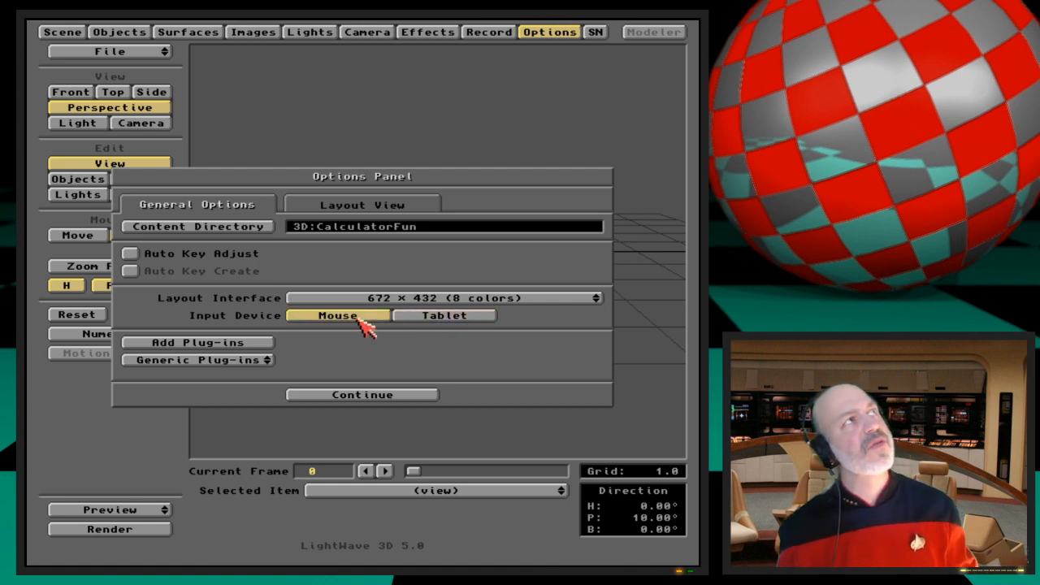
{"action": "left_click", "coordinate": [431, 320]}
{"action": "left_click", "coordinate": [367, 320]}
{"action": "left_click", "coordinate": [411, 320]}
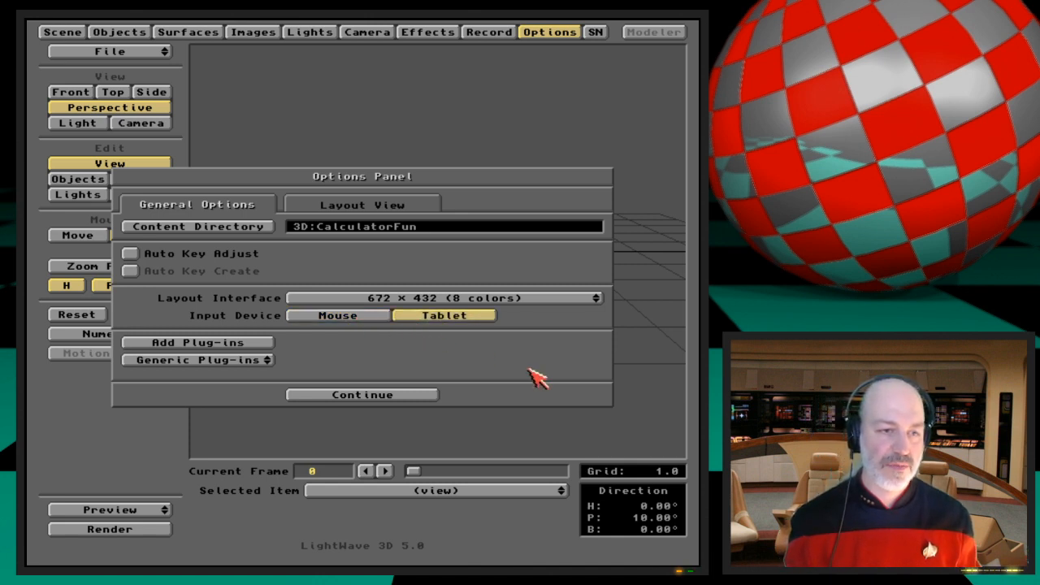
{"action": "left_click", "coordinate": [374, 319]}
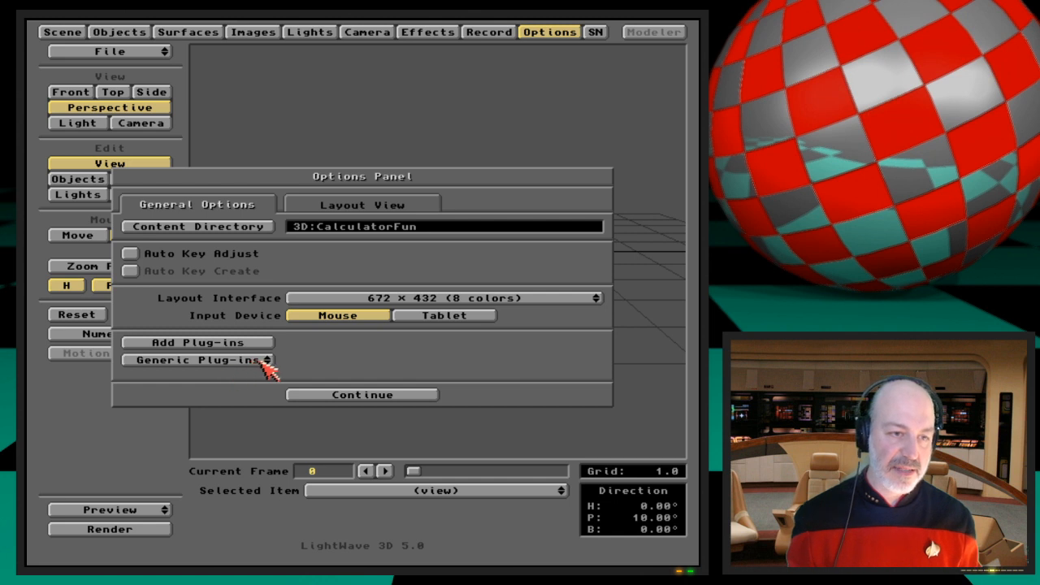
Step: Review the available generic plug-ins in the general options
{"action": "left_click_drag", "start_coordinate": [265, 364], "coordinate": [388, 362]}
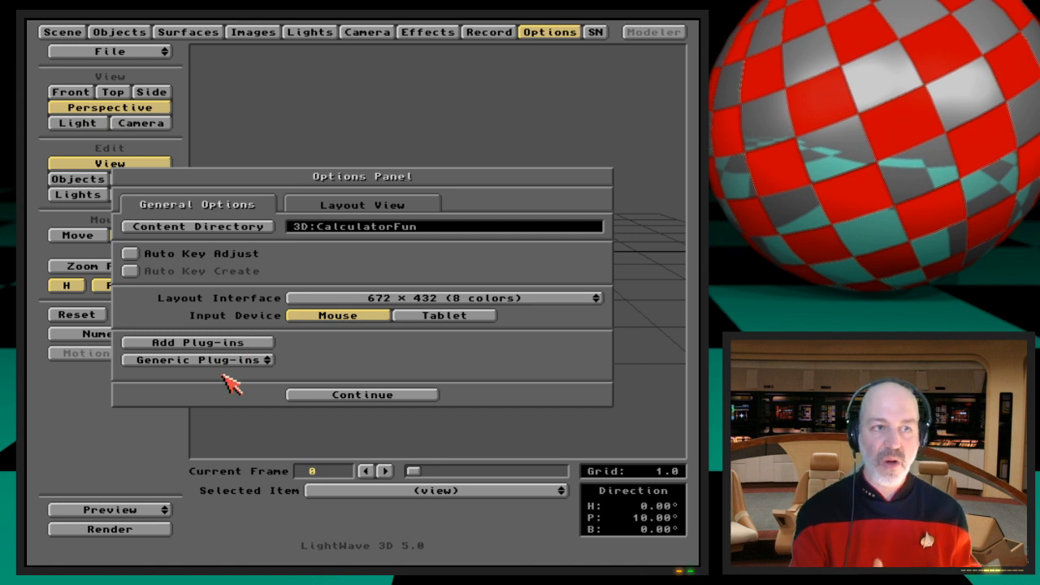
{"action": "left_click", "coordinate": [126, 29]}
{"action": "left_click", "coordinate": [187, 31]}
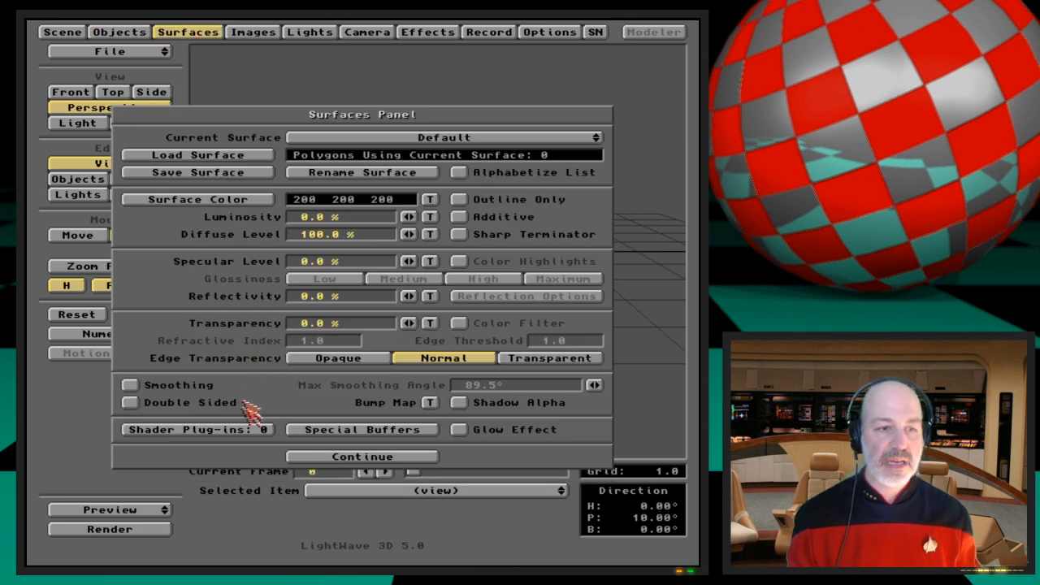
{"action": "left_click", "coordinate": [550, 32]}
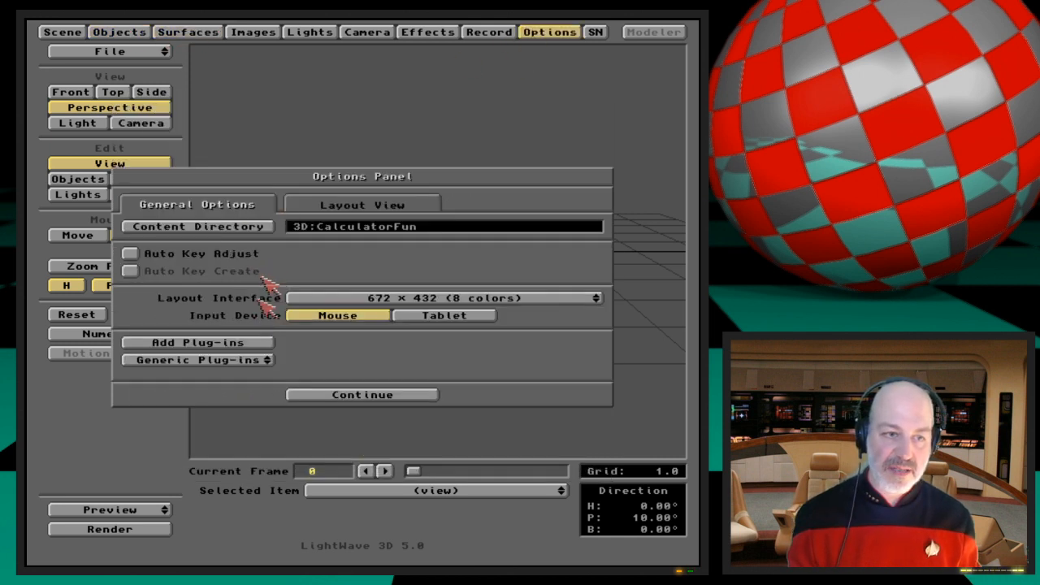
{"action": "left_click", "coordinate": [264, 361]}
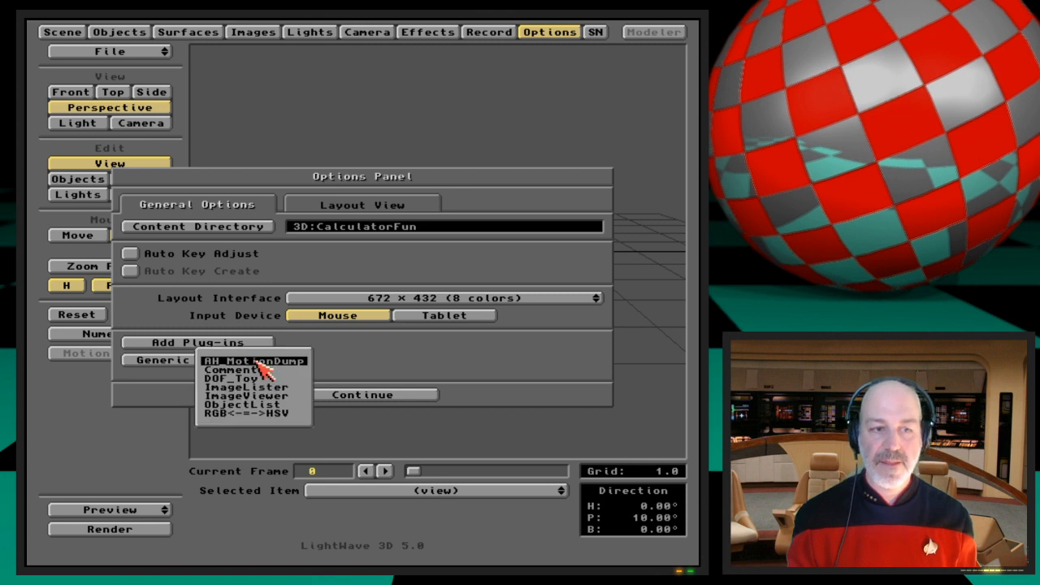
{"action": "left_click", "coordinate": [393, 367]}
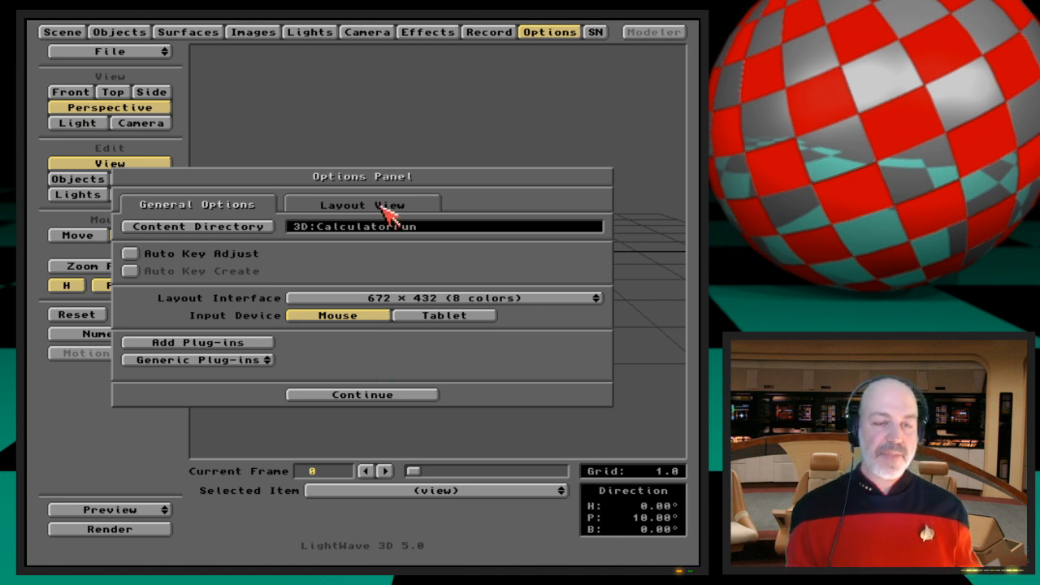
Step: Turn the layout grid off in the layout view options and close the options
{"action": "left_click", "coordinate": [390, 214]}
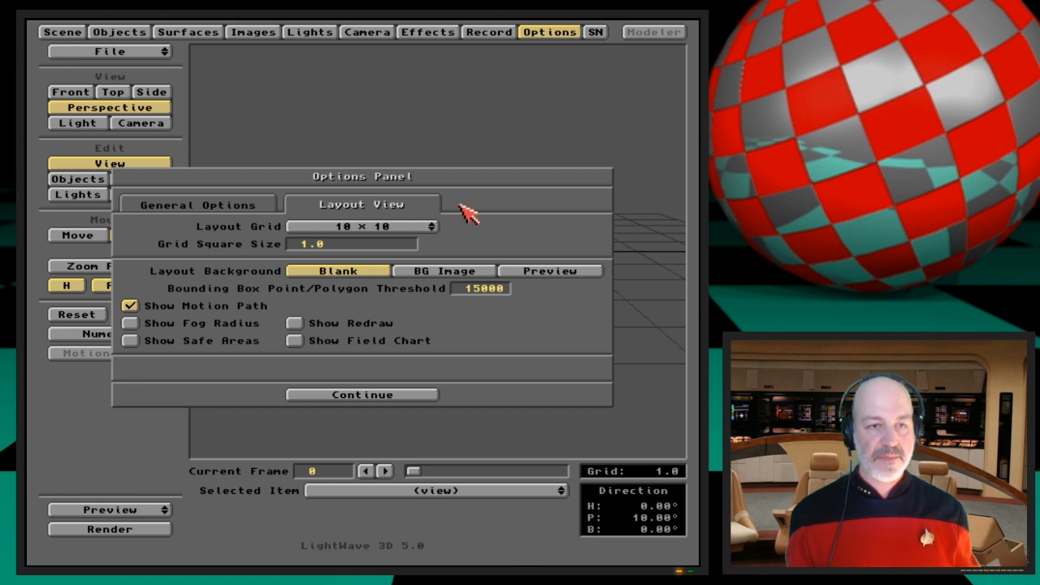
{"action": "left_click", "coordinate": [389, 227]}
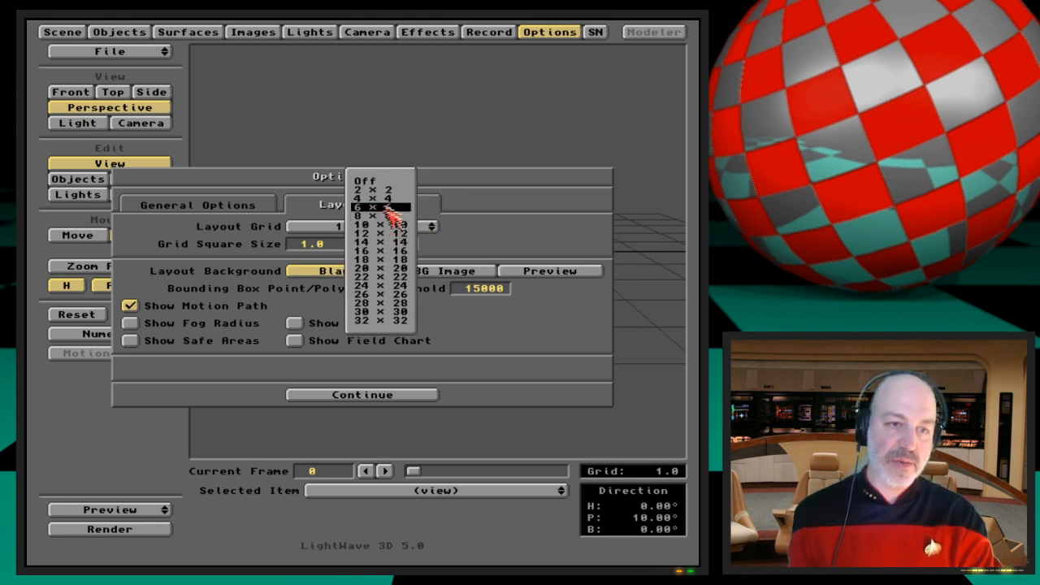
{"action": "left_click", "coordinate": [390, 183]}
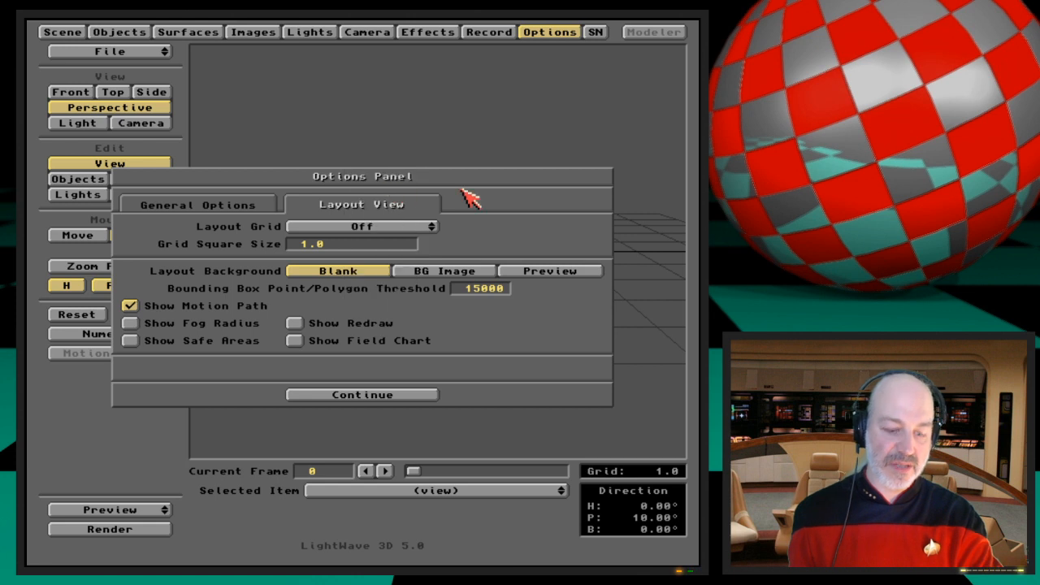
{"action": "key", "text": "Return"}
Step: Set the layout grid to 32 × 32 in the layout view options and return to the layout
{"action": "left_click", "coordinate": [571, 34]}
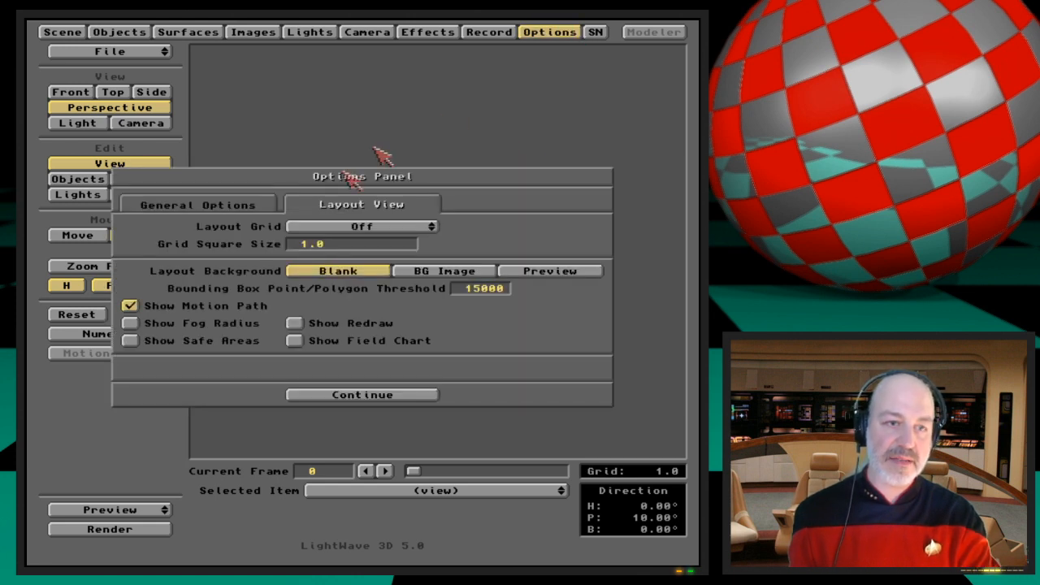
{"action": "left_click_drag", "start_coordinate": [392, 228], "coordinate": [404, 372]}
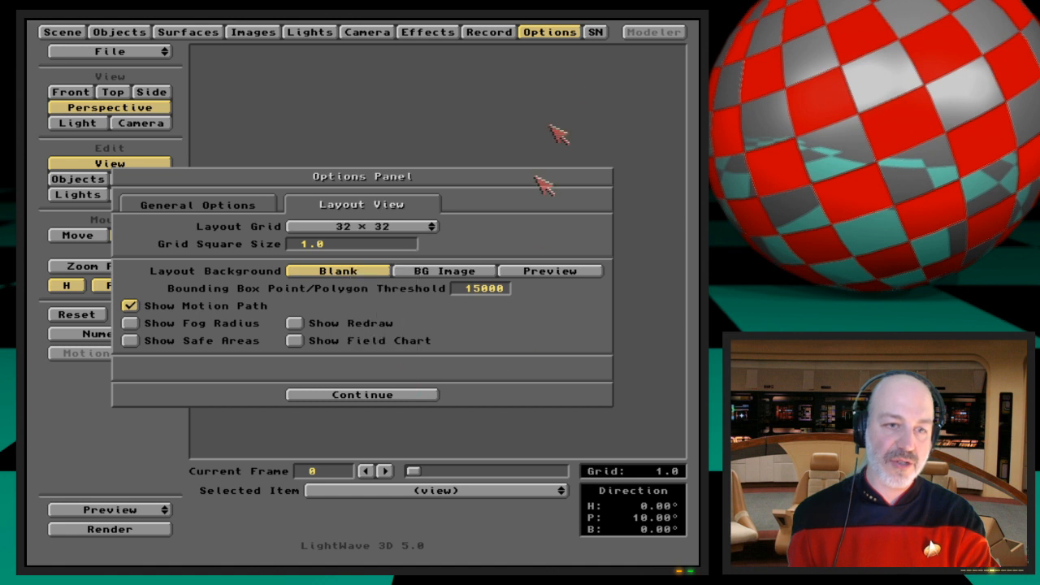
{"action": "left_click", "coordinate": [568, 32]}
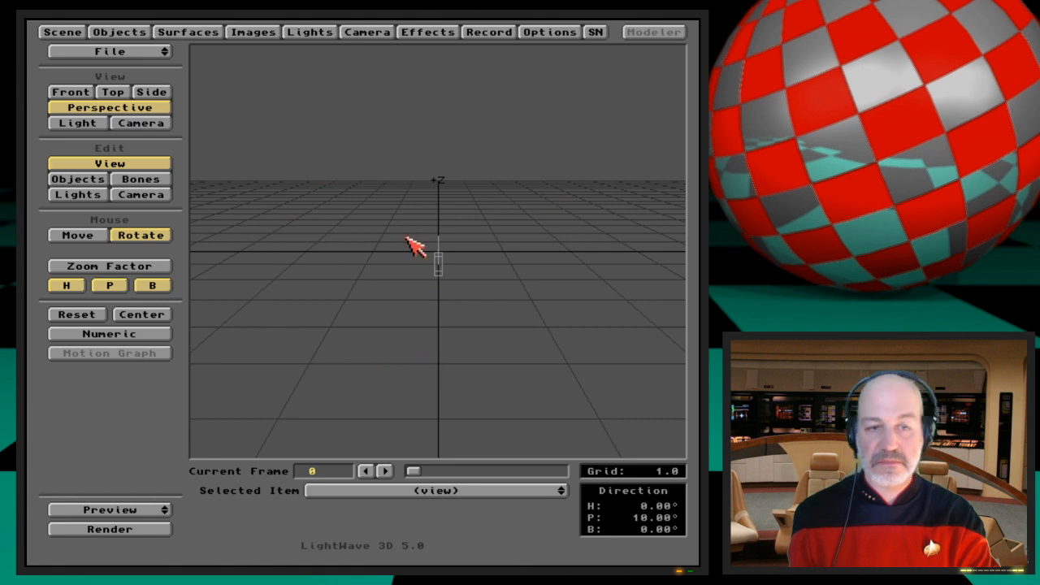
{"action": "left_click", "coordinate": [550, 32]}
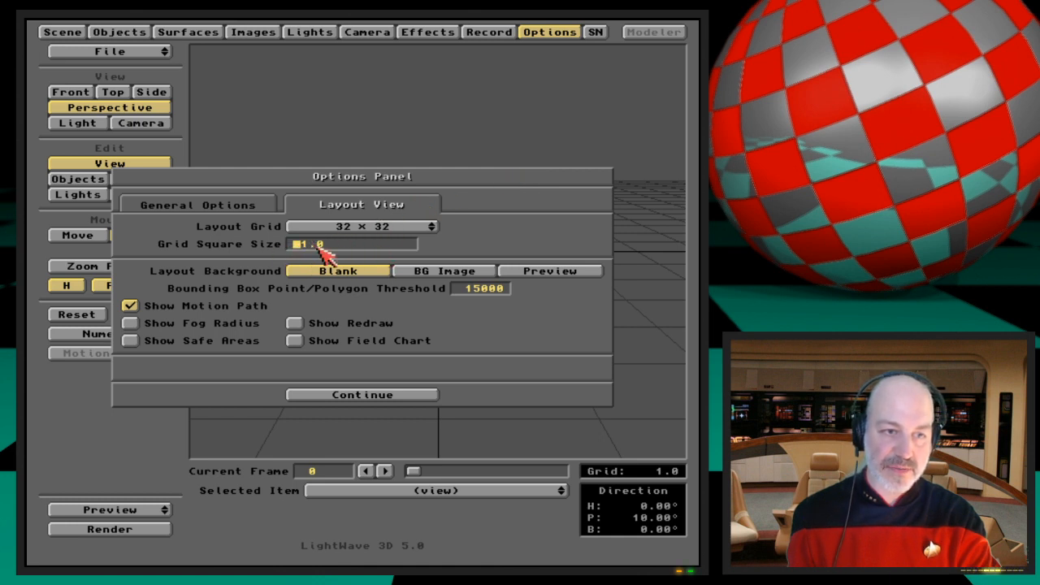
{"action": "left_click", "coordinate": [560, 36]}
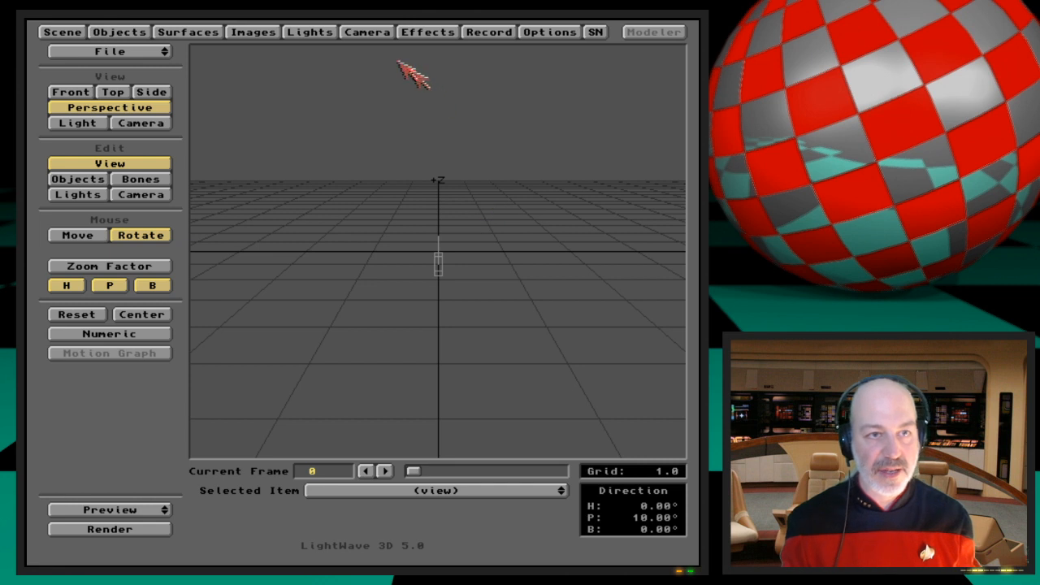
{"action": "left_click", "coordinate": [393, 33]}
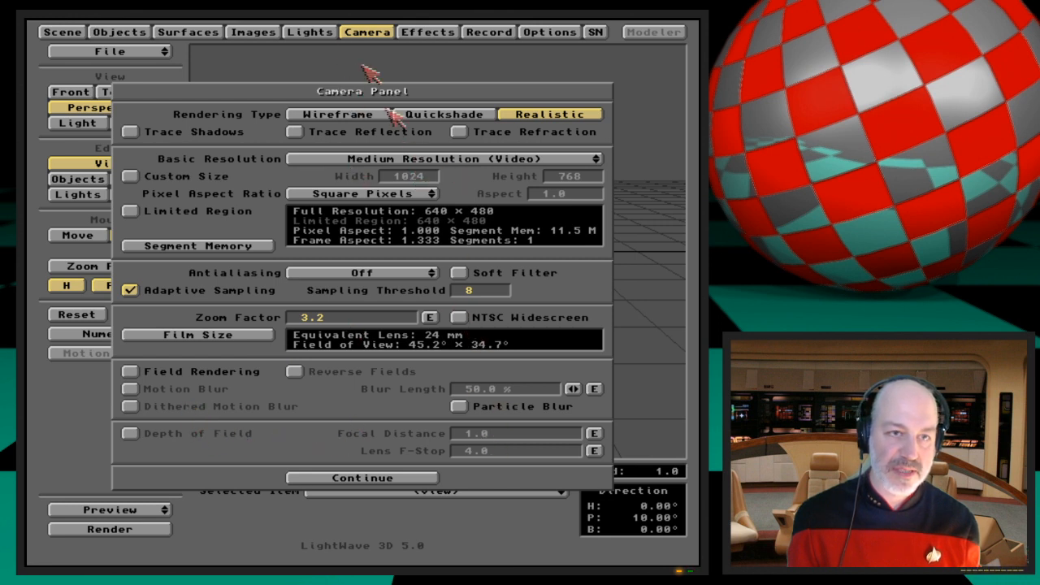
{"action": "left_click", "coordinate": [366, 29]}
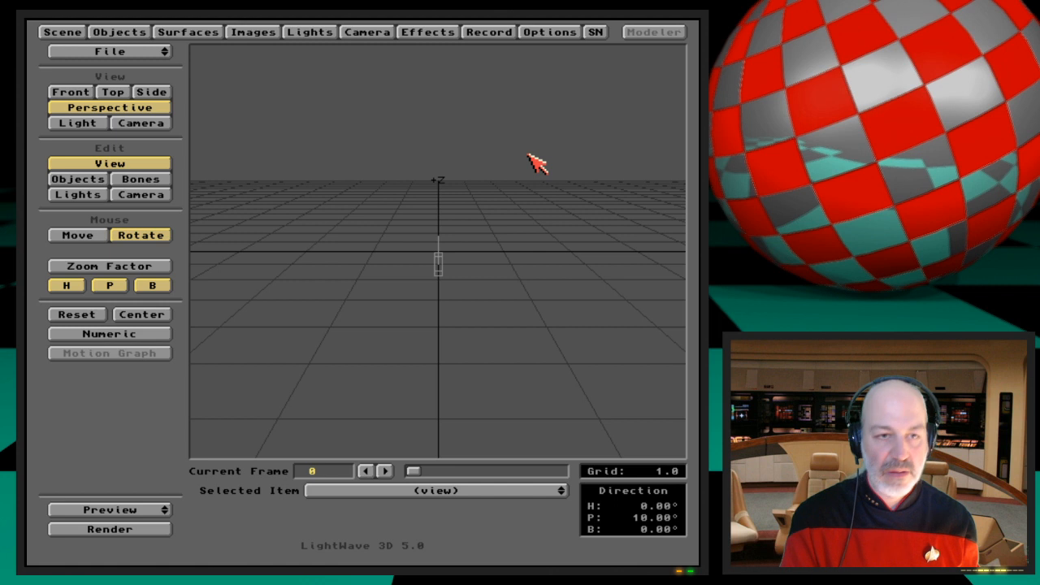
Step: Show the scene from the top and set the grid square size to 3
{"action": "key", "text": "2"}
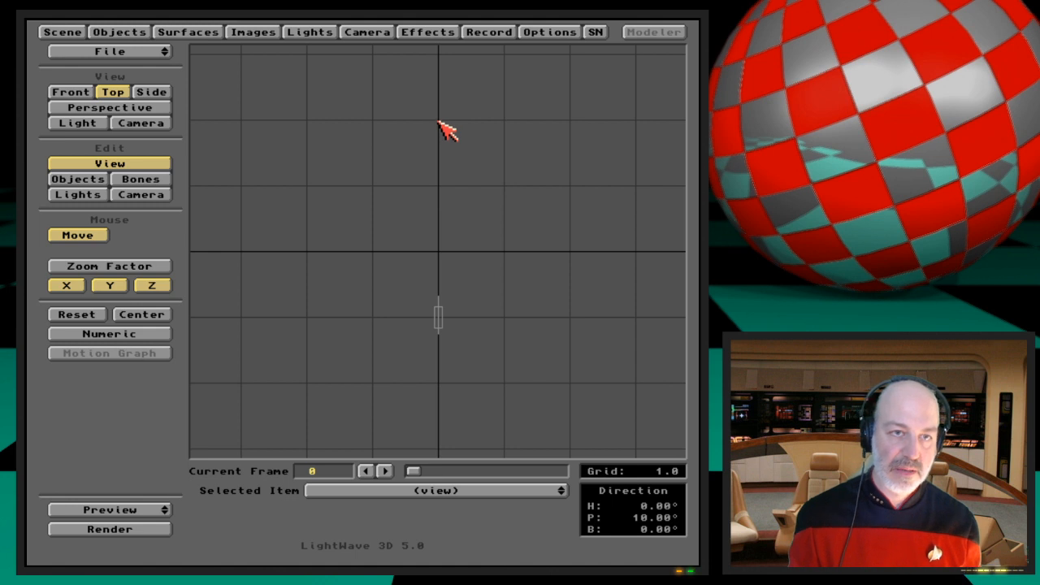
{"action": "left_click", "coordinate": [560, 33]}
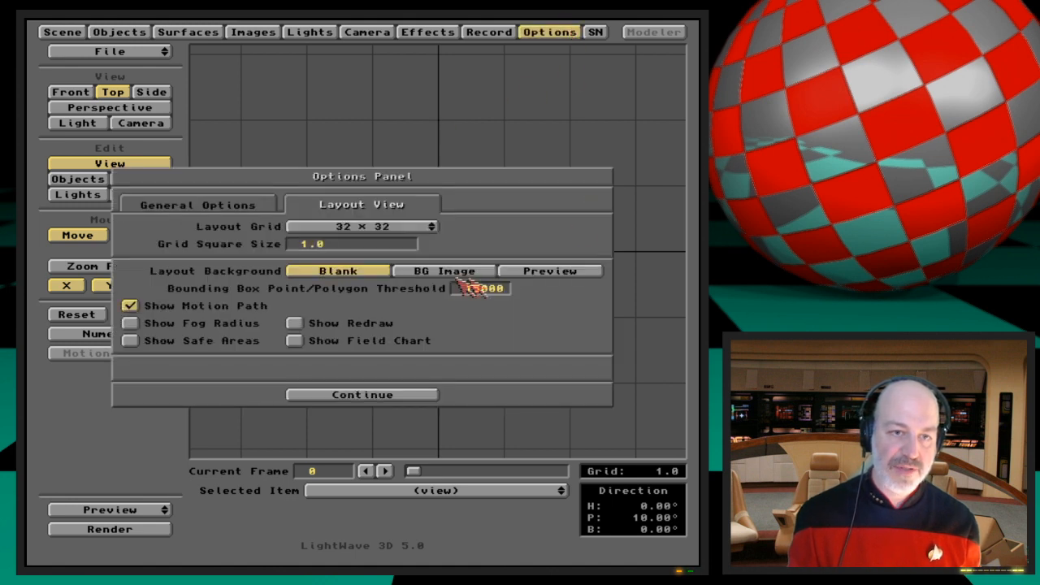
{"action": "left_click", "coordinate": [301, 245]}
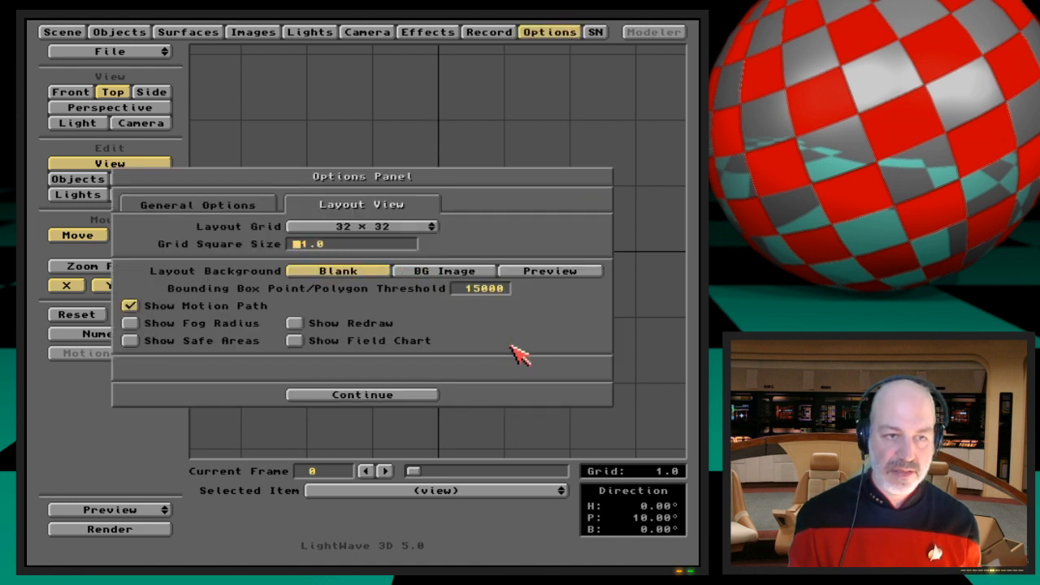
{"action": "type", "text": "3"}
{"action": "key", "text": "Return"}
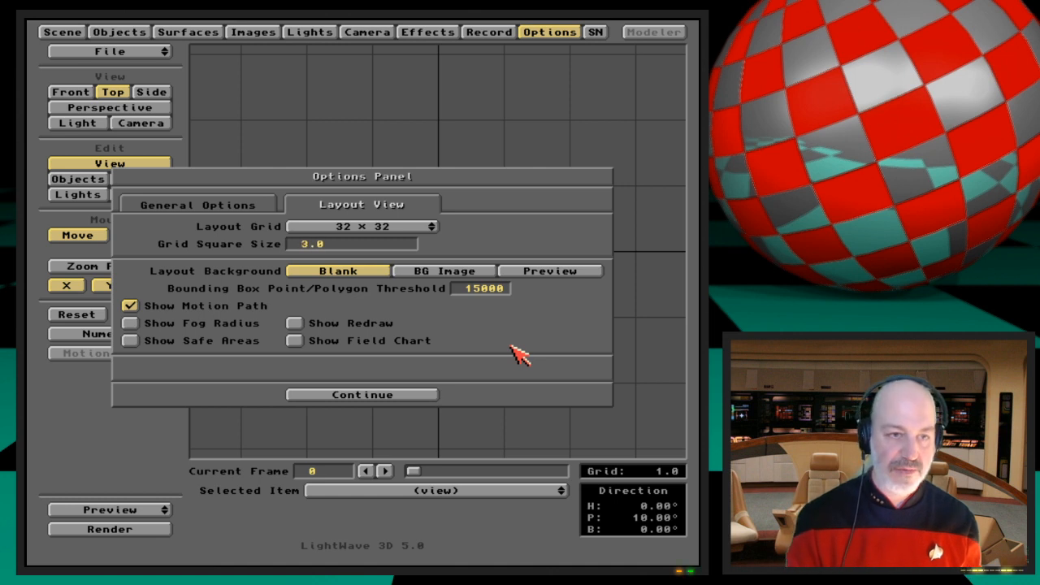
{"action": "left_click", "coordinate": [557, 33]}
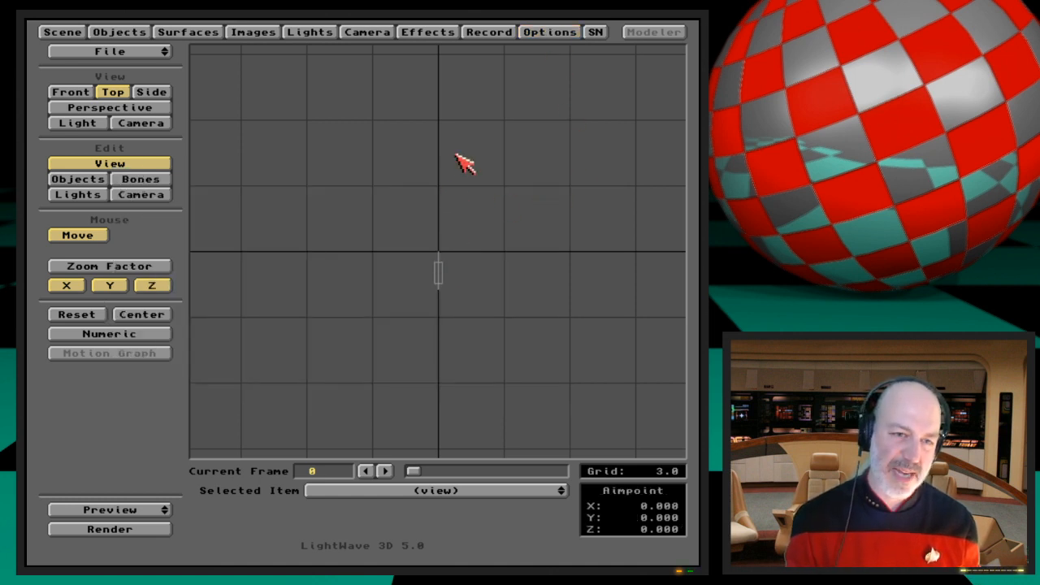
Step: Set the grid square size to 2.5 in the layout view options and return to the layout
{"action": "left_click", "coordinate": [550, 32]}
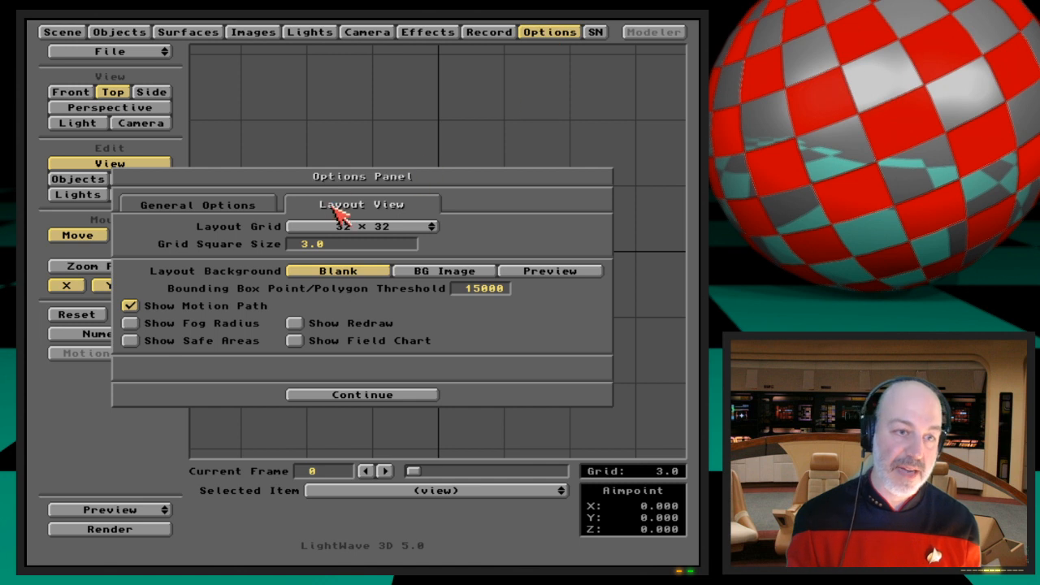
{"action": "type", "text": "2.5"}
{"action": "key", "text": "Return"}
{"action": "left_click", "coordinate": [533, 33]}
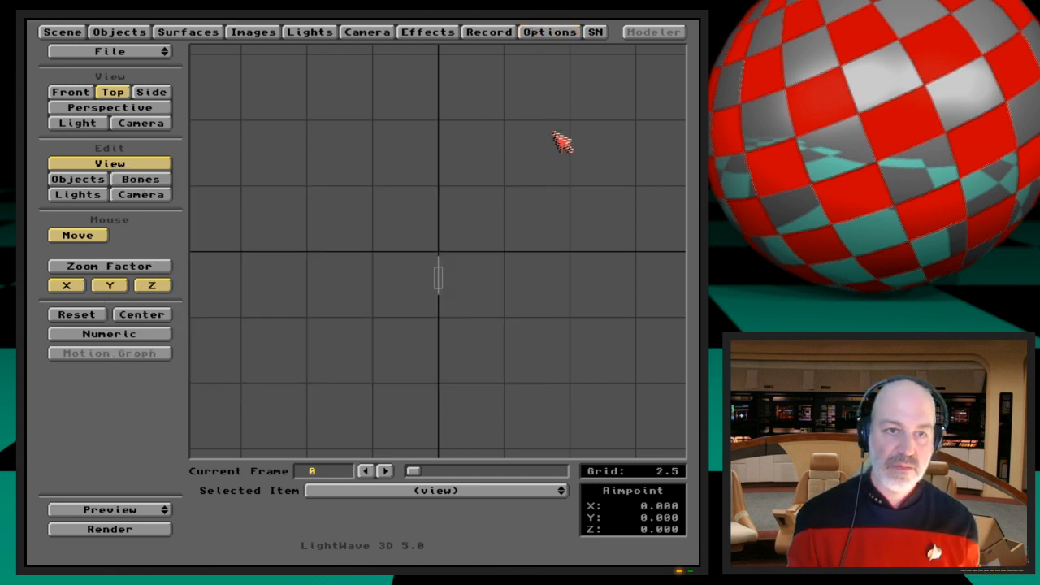
Step: Magnify the top view around the camera and switch editing from the view to objects
{"action": "key", "text": "period"}
{"action": "key", "text": "period"}
{"action": "key", "text": "period"}
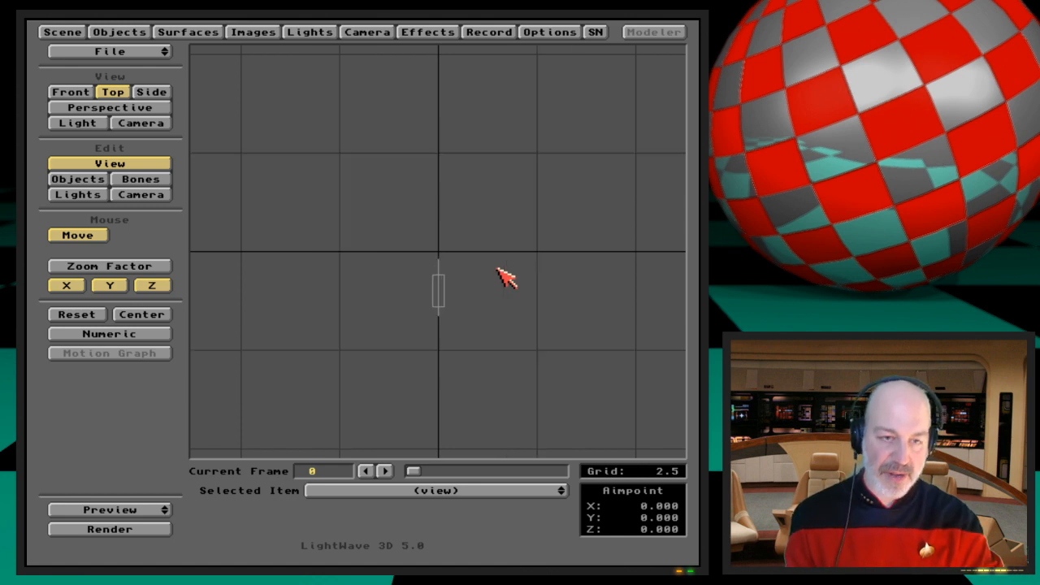
{"action": "key", "text": "comma"}
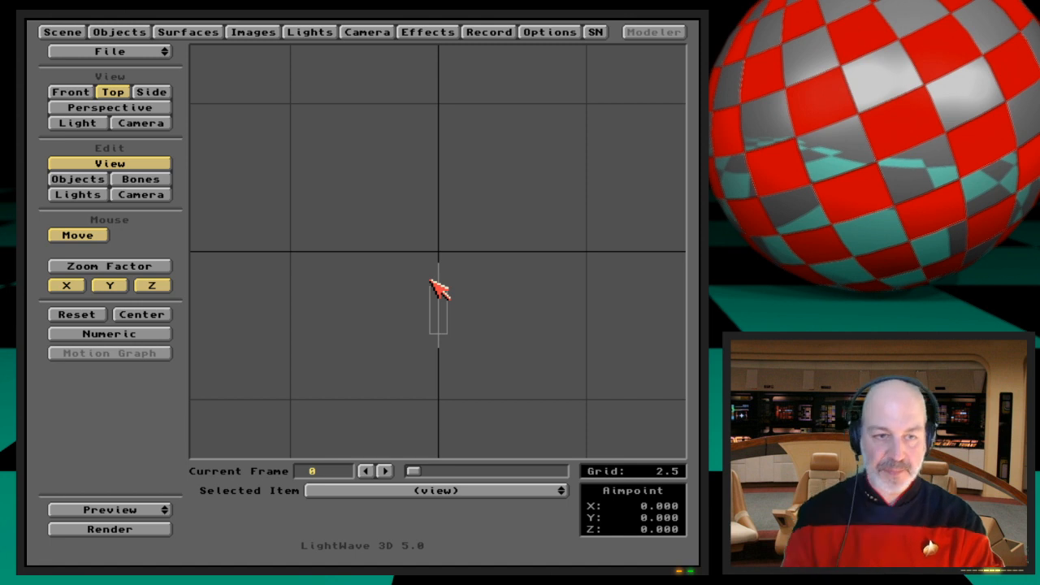
{"action": "left_click", "coordinate": [96, 179]}
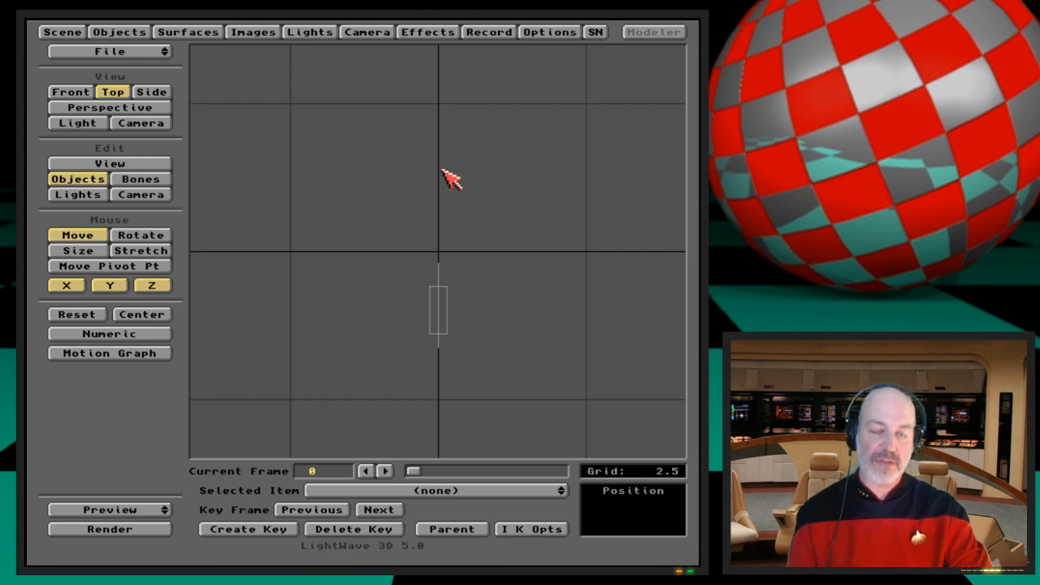
Step: Keep the grid square size at 2.5 and set the layout background to BG Image in the layout view options
{"action": "left_click", "coordinate": [563, 33]}
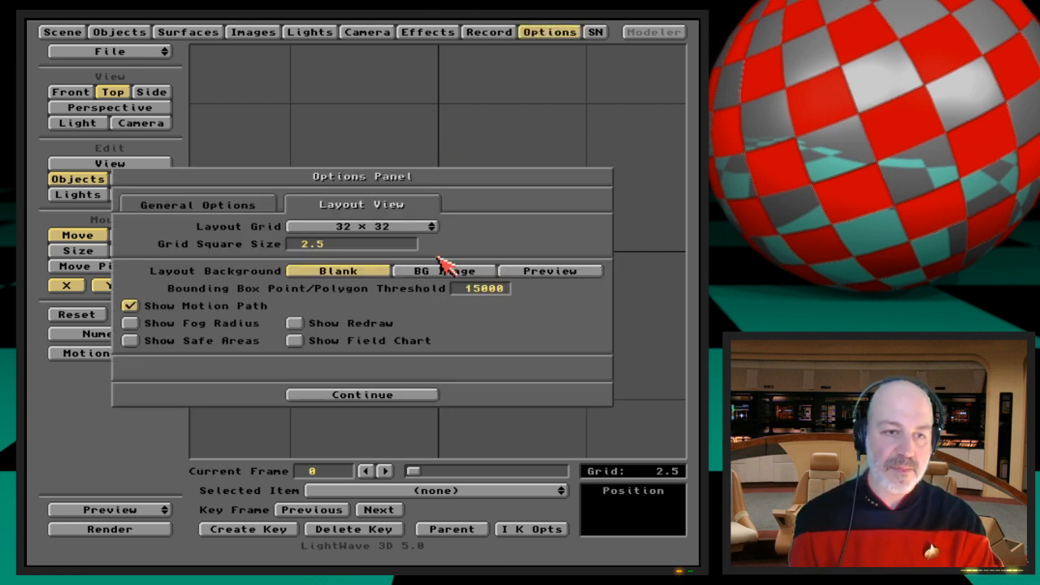
{"action": "left_click", "coordinate": [359, 245]}
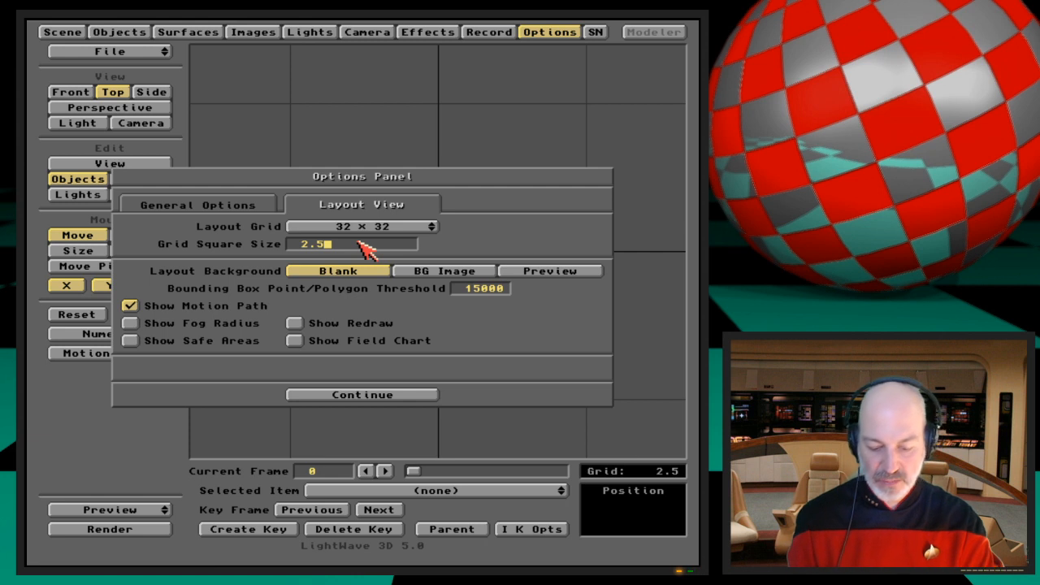
{"action": "key", "text": "Return"}
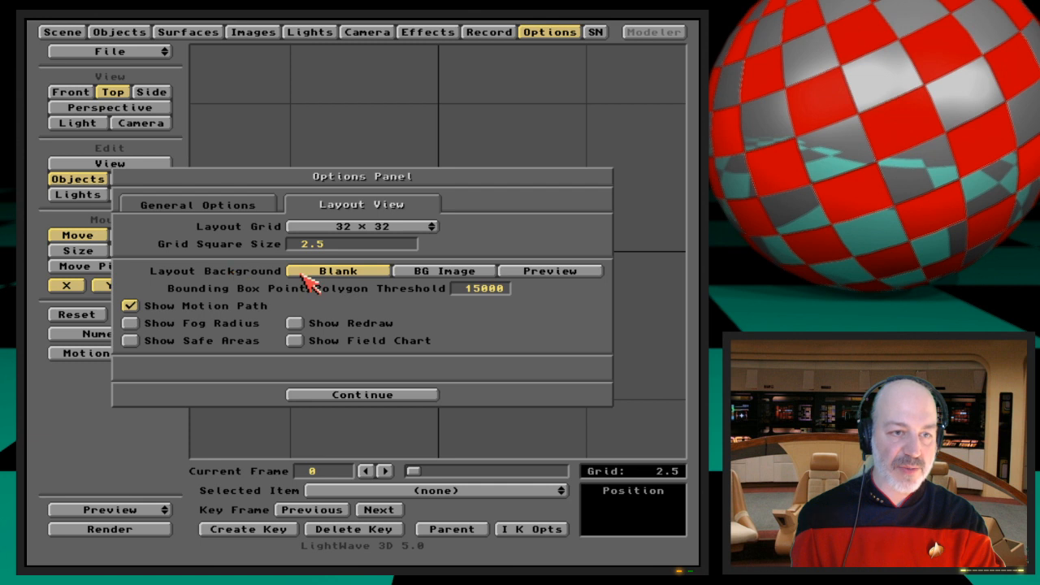
{"action": "left_click", "coordinate": [458, 272]}
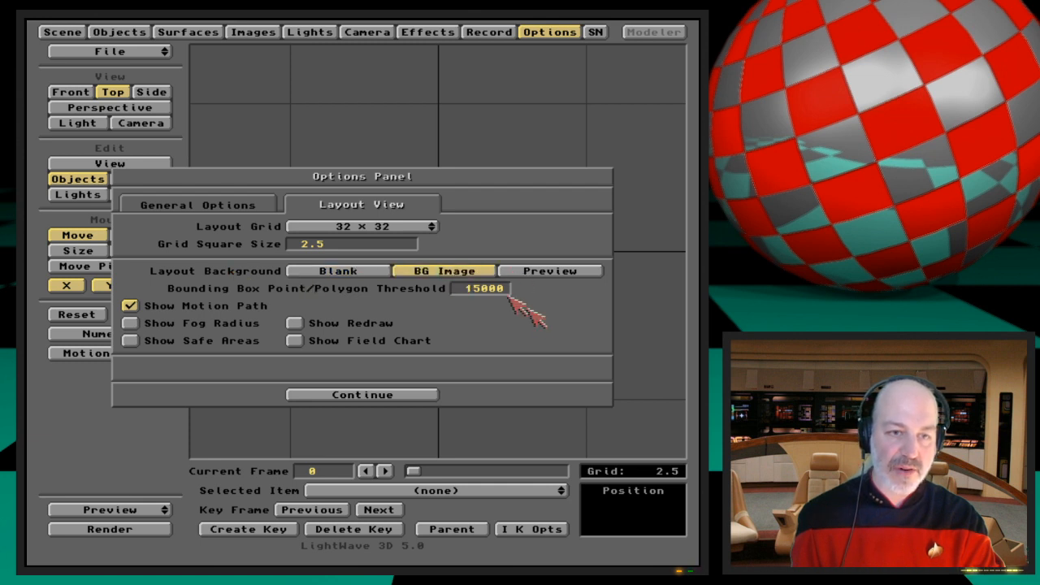
{"action": "left_click", "coordinate": [580, 271]}
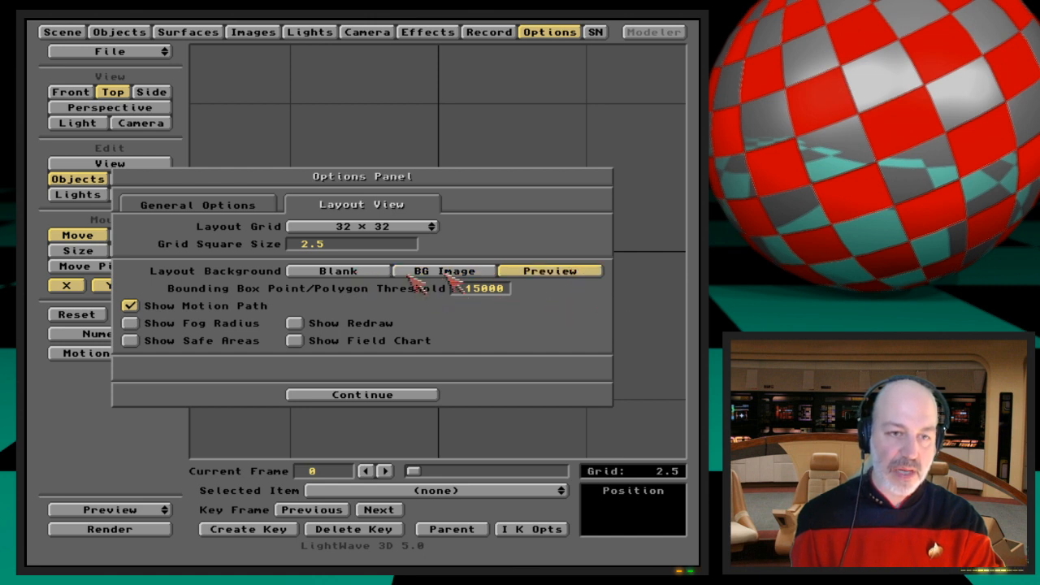
{"action": "left_click", "coordinate": [492, 273]}
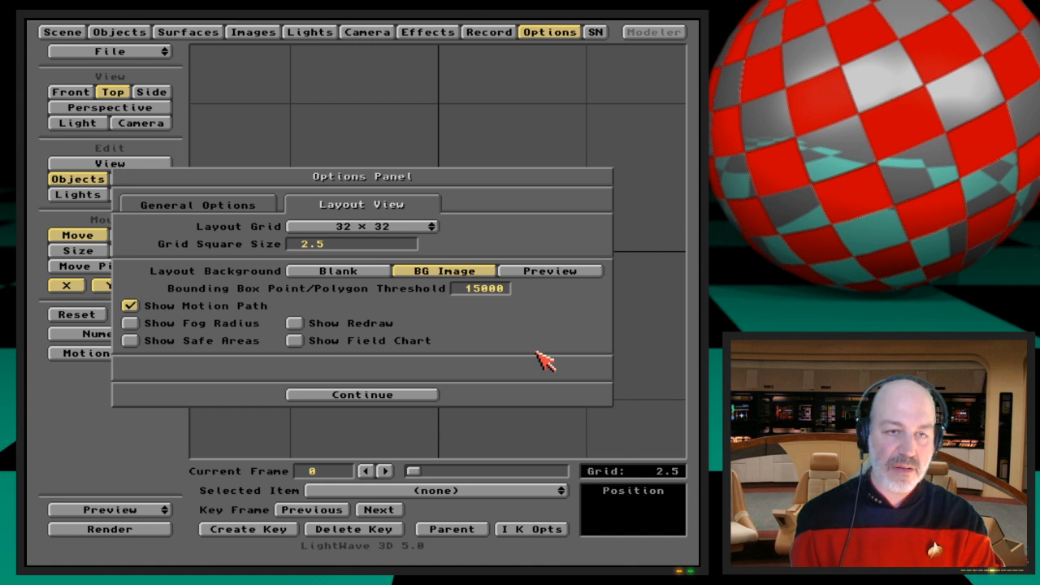
Step: Load the image BerettaTextr90.IFF from the 3D:Images drawer into the scene and return to the layout
{"action": "left_click", "coordinate": [431, 32]}
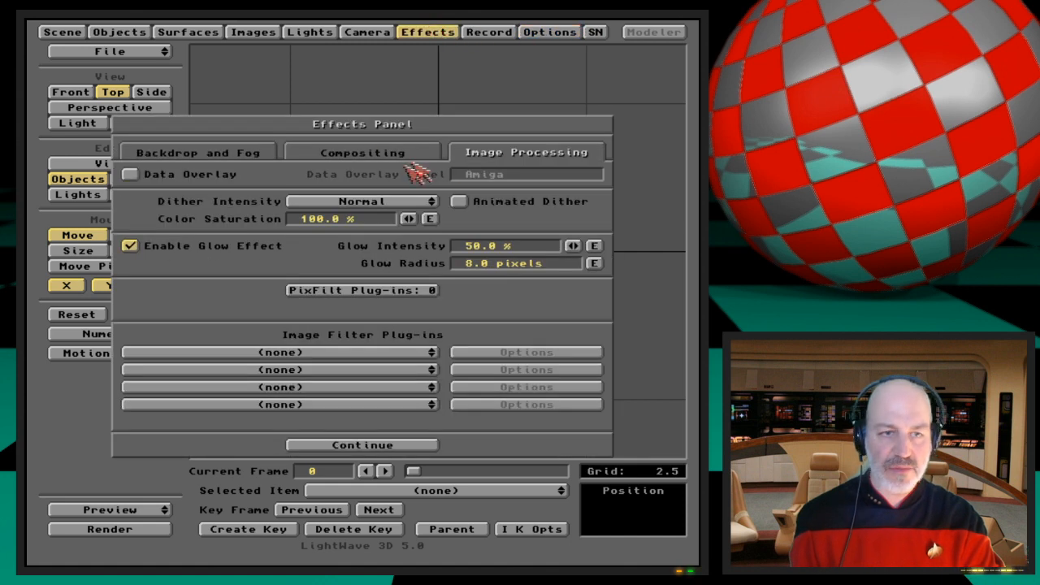
{"action": "left_click", "coordinate": [252, 32]}
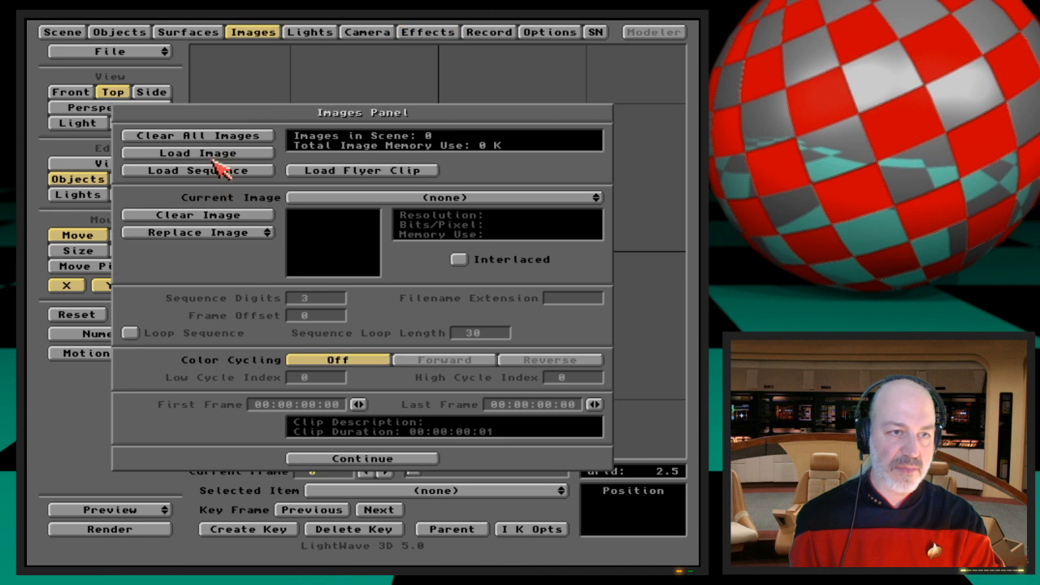
{"action": "left_click", "coordinate": [213, 154]}
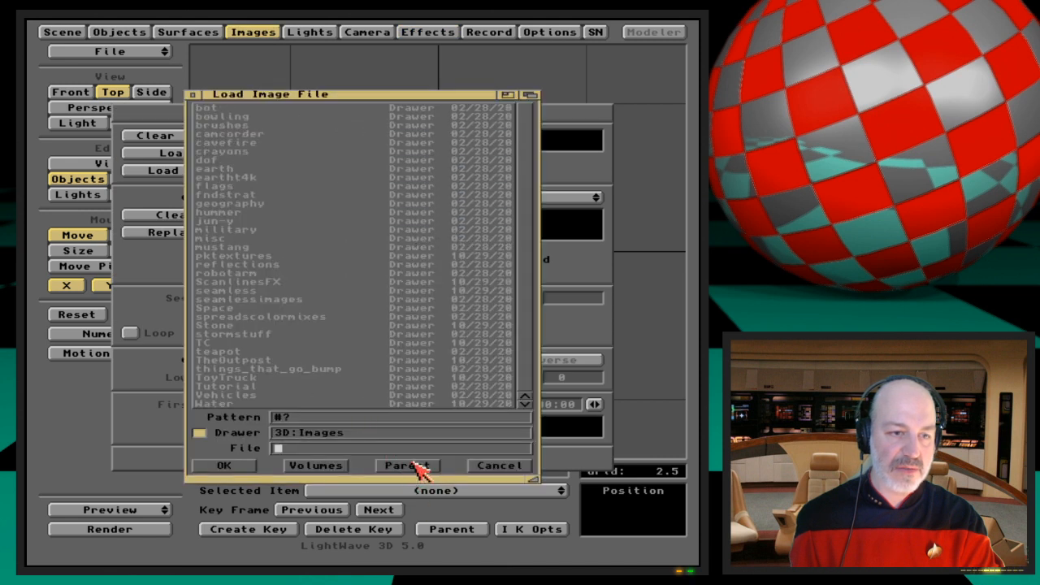
{"action": "left_click", "coordinate": [529, 388]}
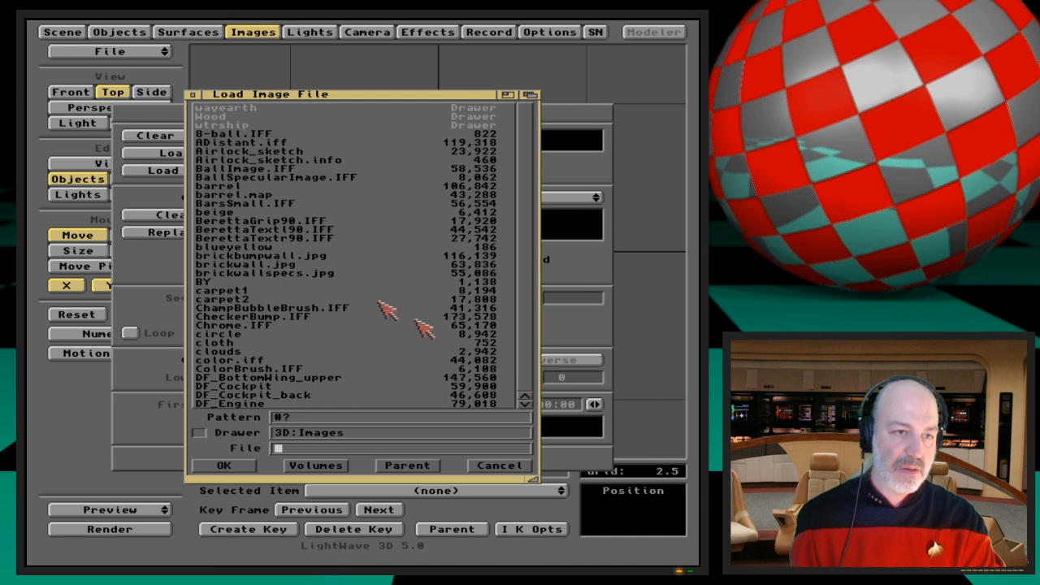
{"action": "double_click", "coordinate": [308, 237]}
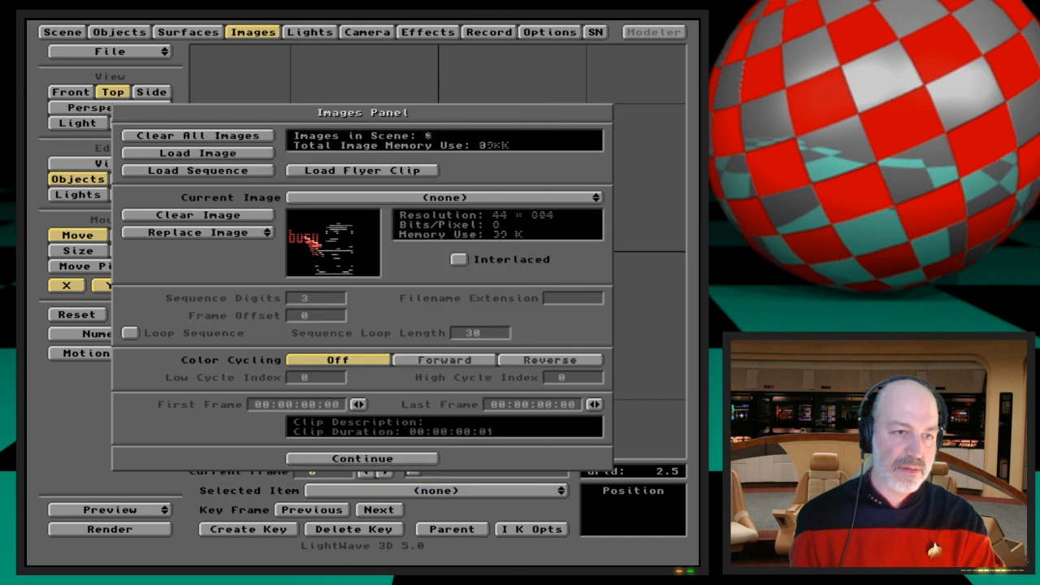
{"action": "left_click", "coordinate": [276, 35]}
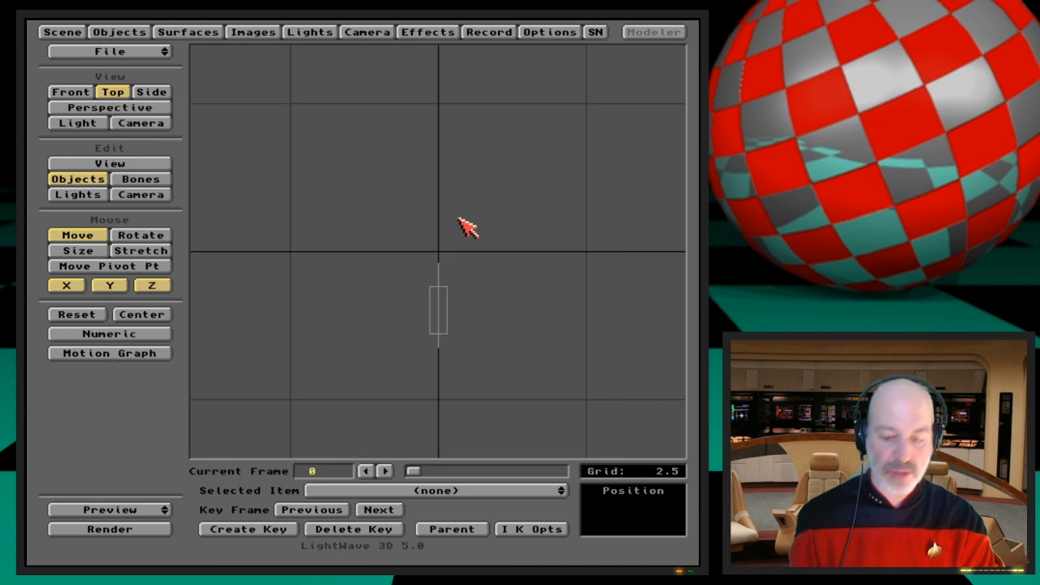
Step: Show the scene through the camera and assign BerettaTextr90.IFF as the compositing background image
{"action": "key", "text": "6"}
{"action": "left_click", "coordinate": [549, 32]}
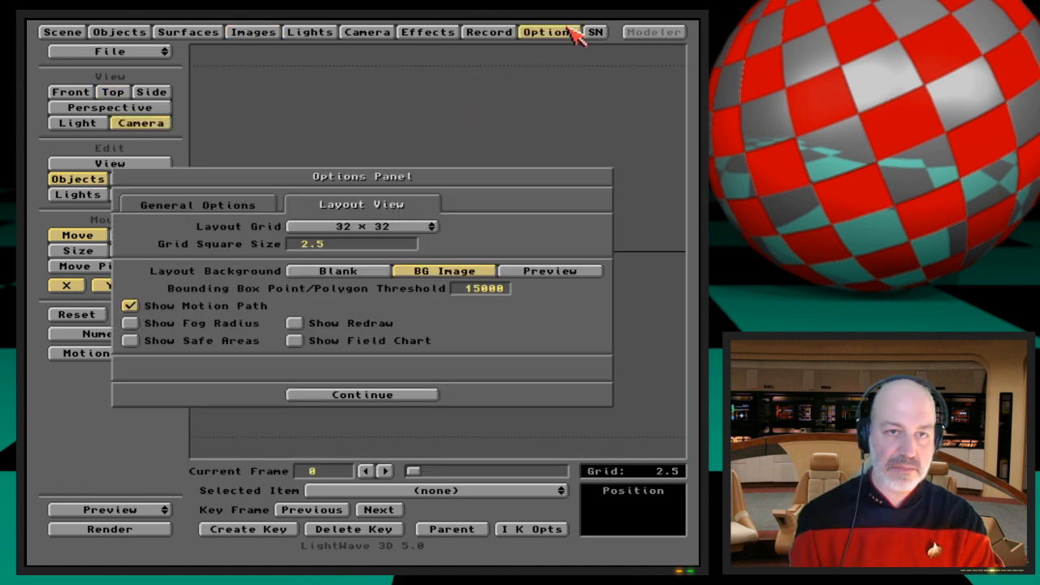
{"action": "left_click", "coordinate": [428, 33]}
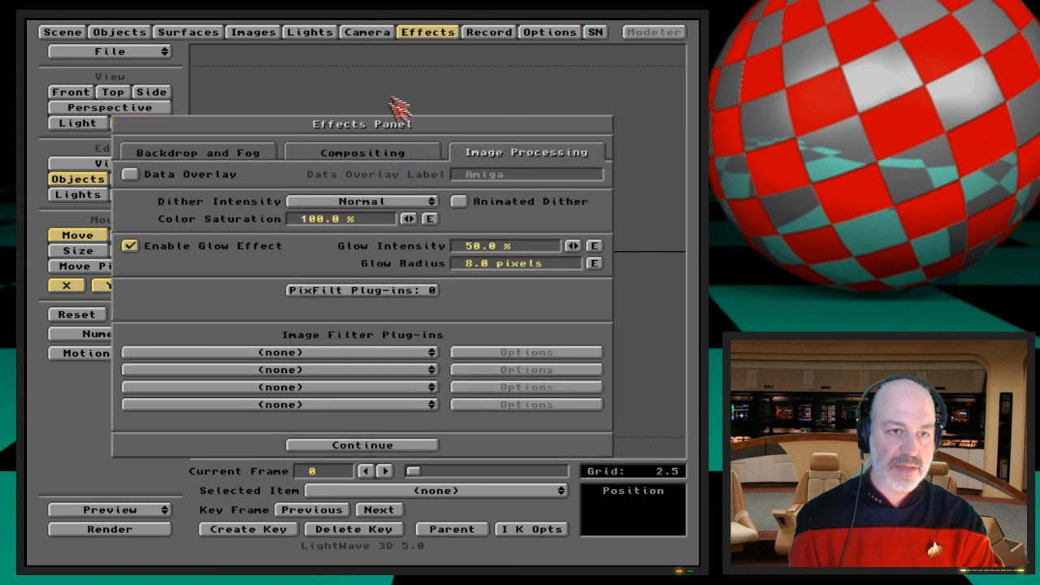
{"action": "left_click", "coordinate": [399, 156]}
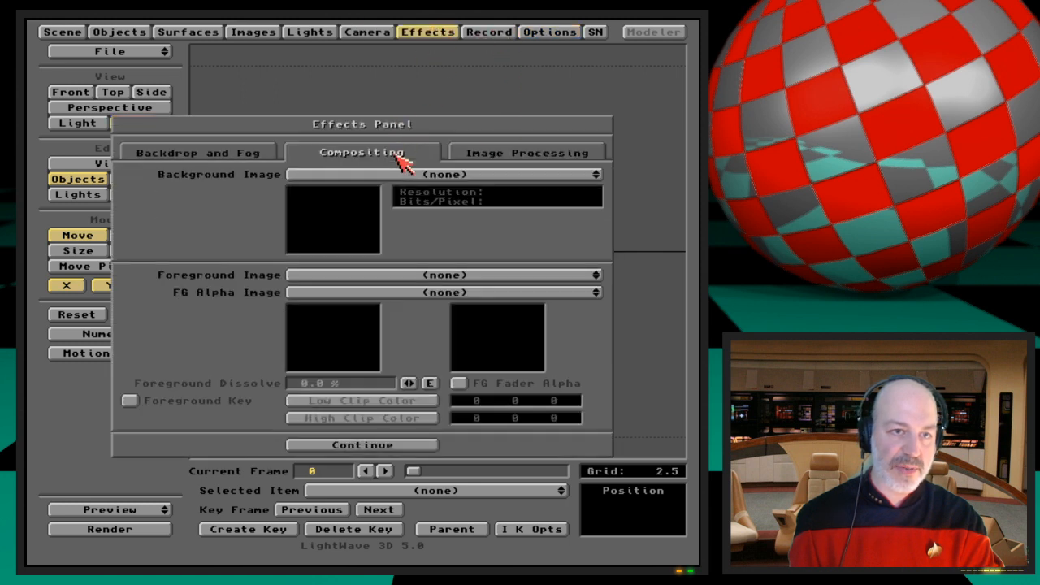
{"action": "left_click", "coordinate": [406, 174]}
{"action": "left_click", "coordinate": [425, 185]}
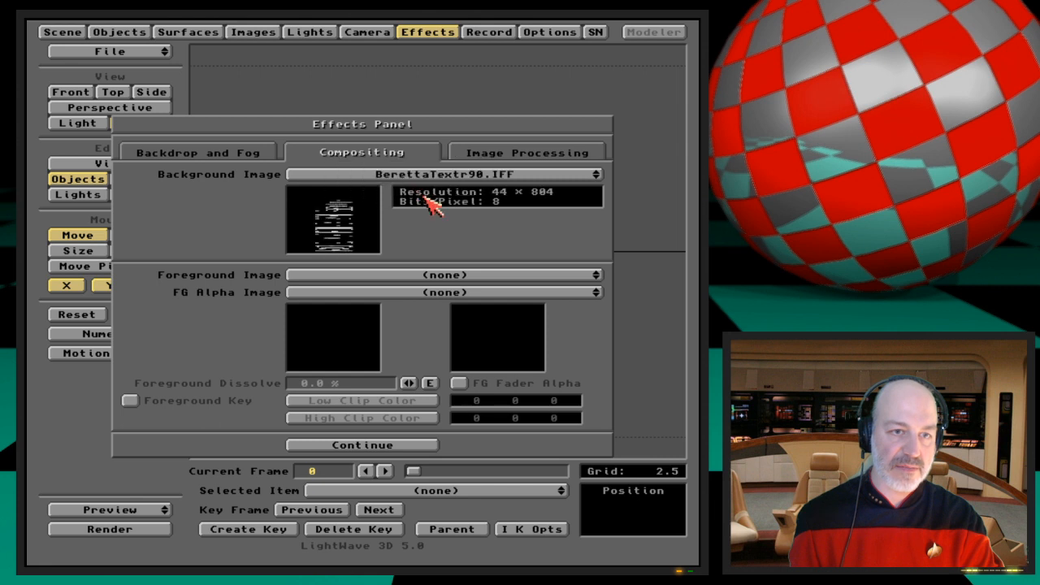
{"action": "left_click", "coordinate": [428, 33]}
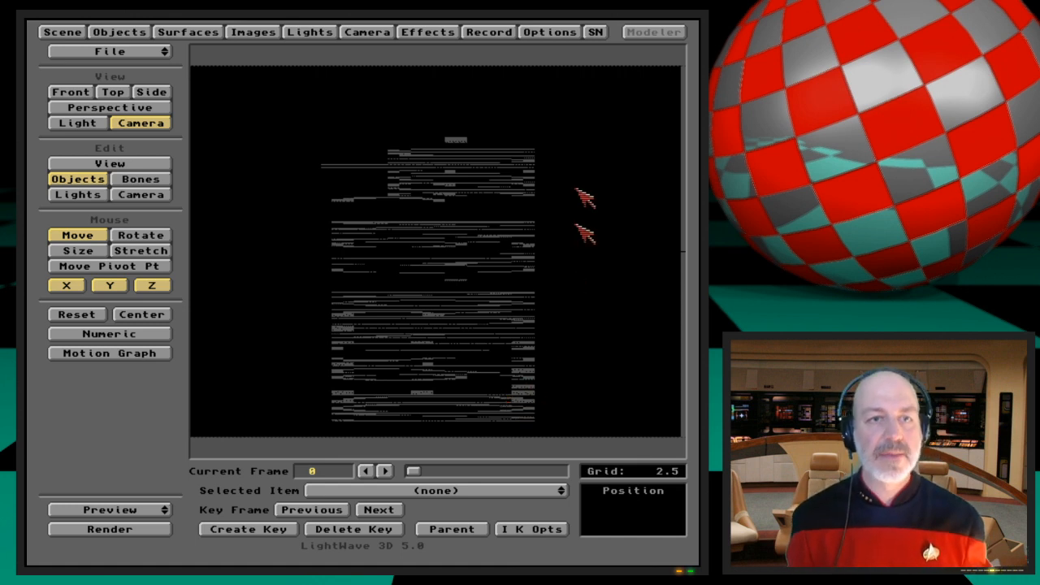
Step: Set the layout background to Preview, return to the layout and look over the available preview commands
{"action": "left_click", "coordinate": [548, 31]}
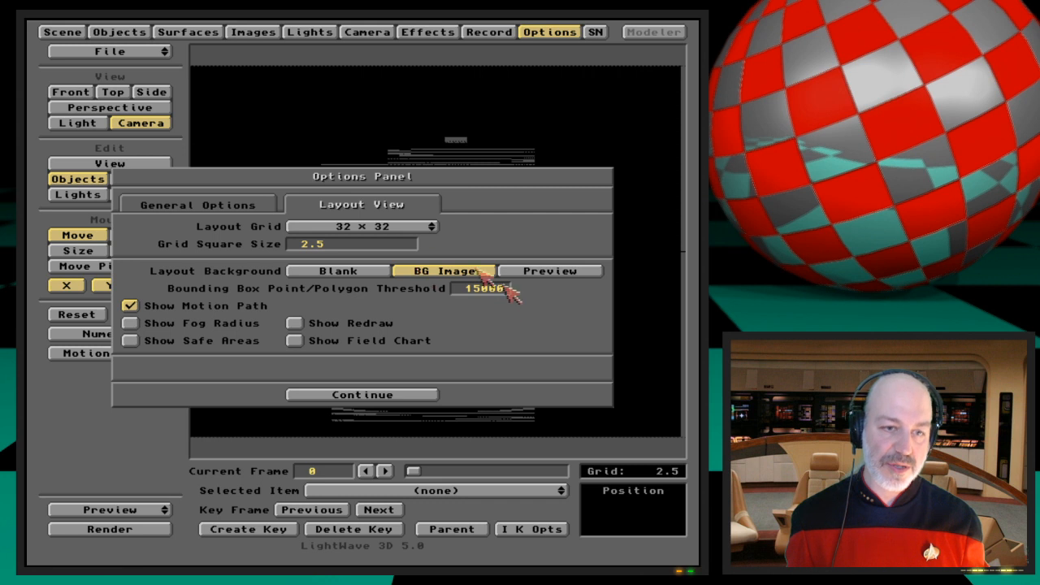
{"action": "left_click", "coordinate": [572, 271]}
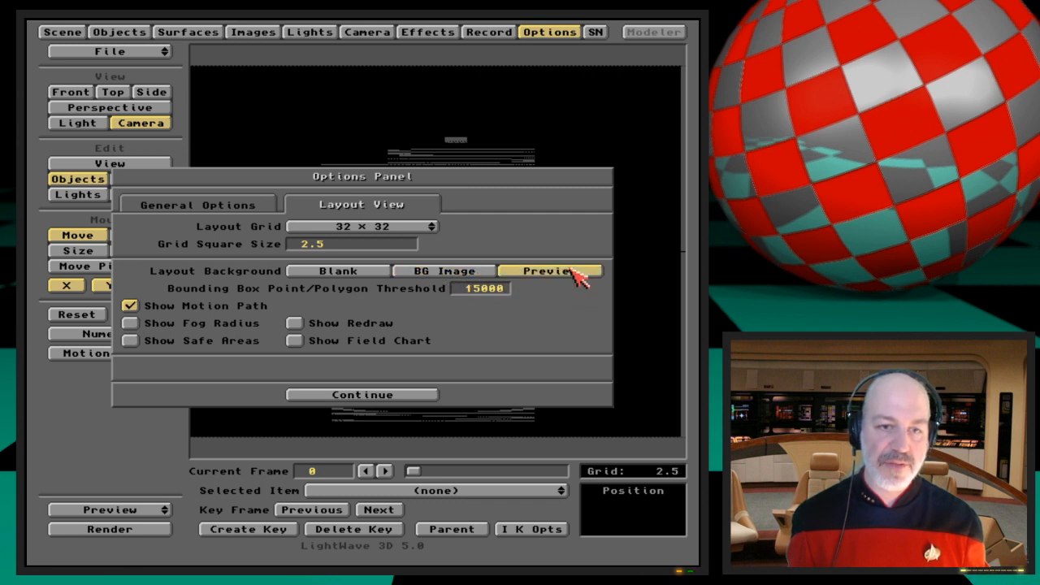
{"action": "left_click", "coordinate": [570, 30]}
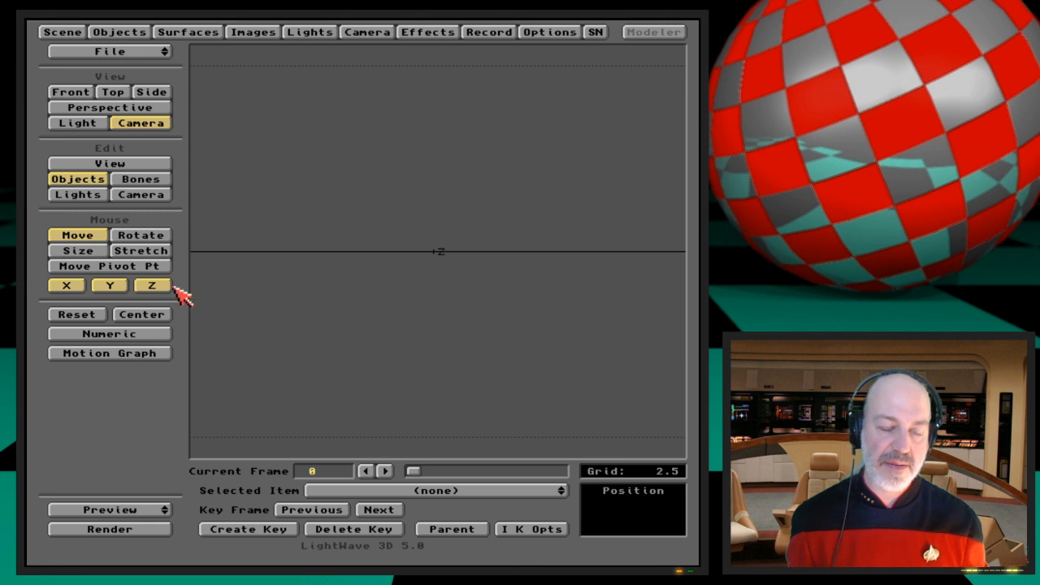
{"action": "left_click", "coordinate": [149, 512]}
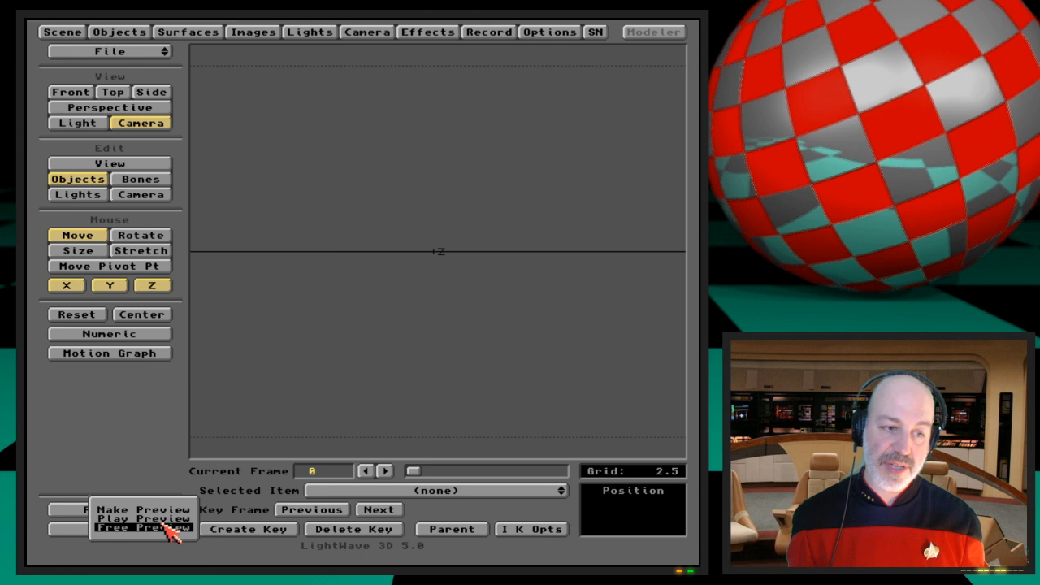
{"action": "left_click", "coordinate": [310, 369]}
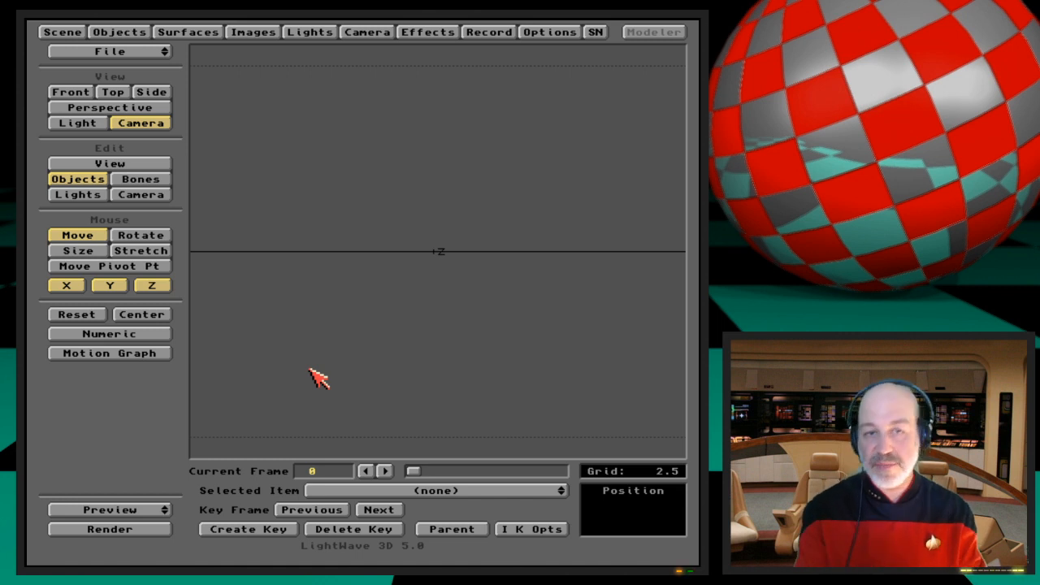
Step: Set the bounding box point/polygon threshold to 400 in the layout view options
{"action": "left_click", "coordinate": [556, 33]}
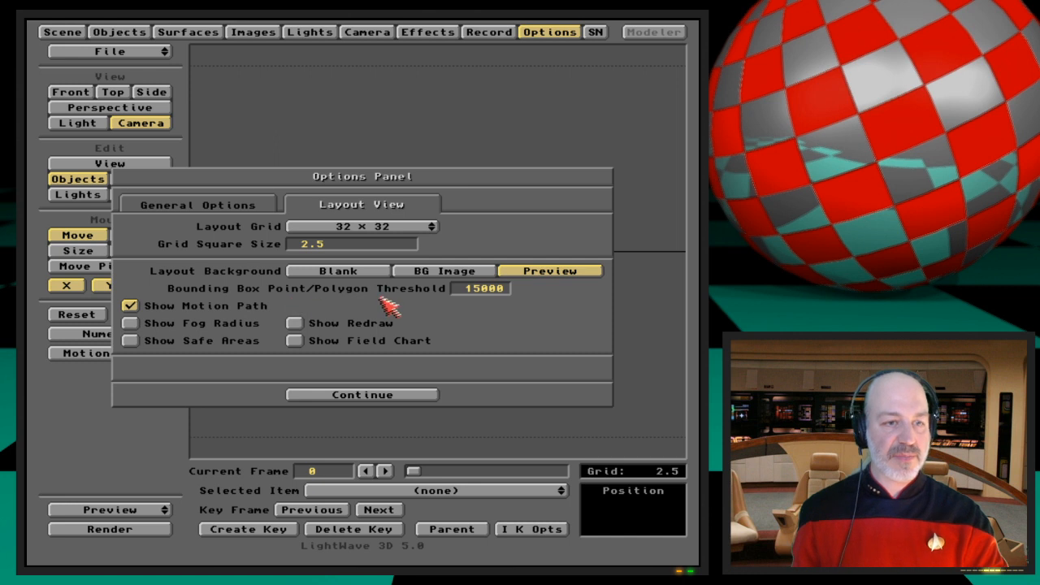
{"action": "left_click", "coordinate": [461, 289]}
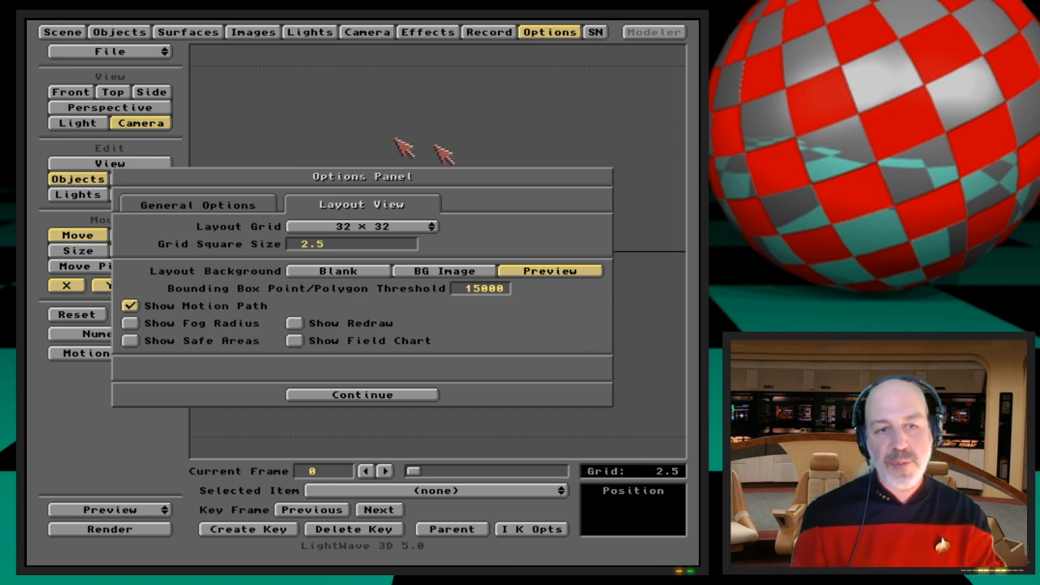
{"action": "left_click", "coordinate": [462, 289]}
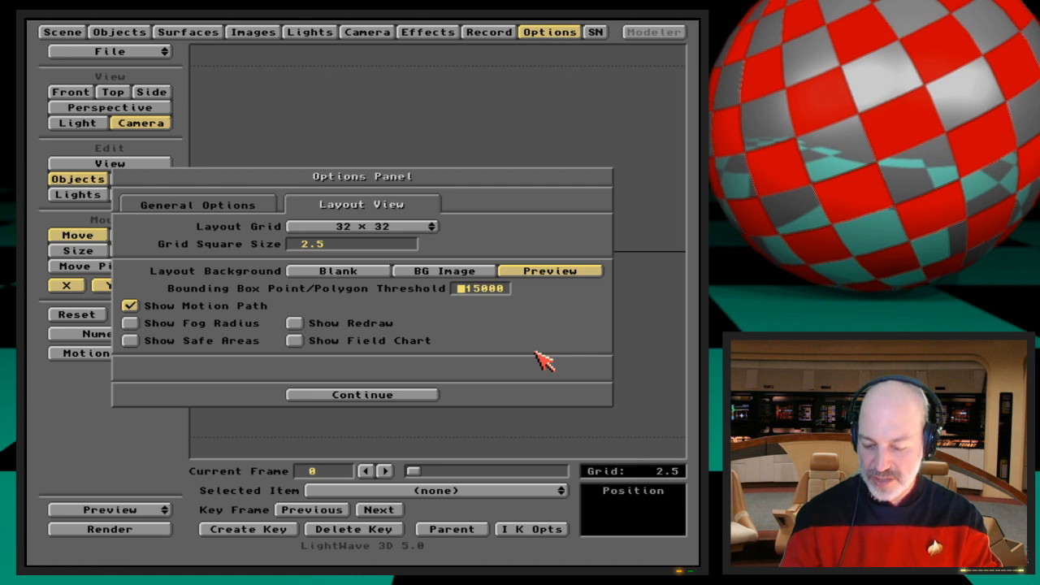
{"action": "type", "text": "400"}
{"action": "key", "text": "Return"}
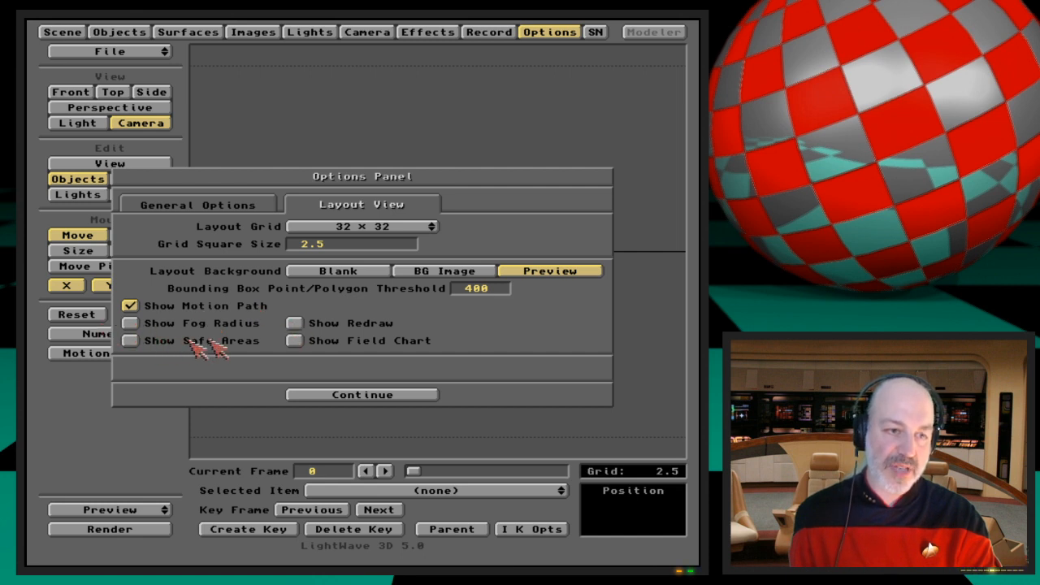
Step: Enable the safe areas and the field chart in the layout view options and show them in the camera view
{"action": "left_click", "coordinate": [254, 342]}
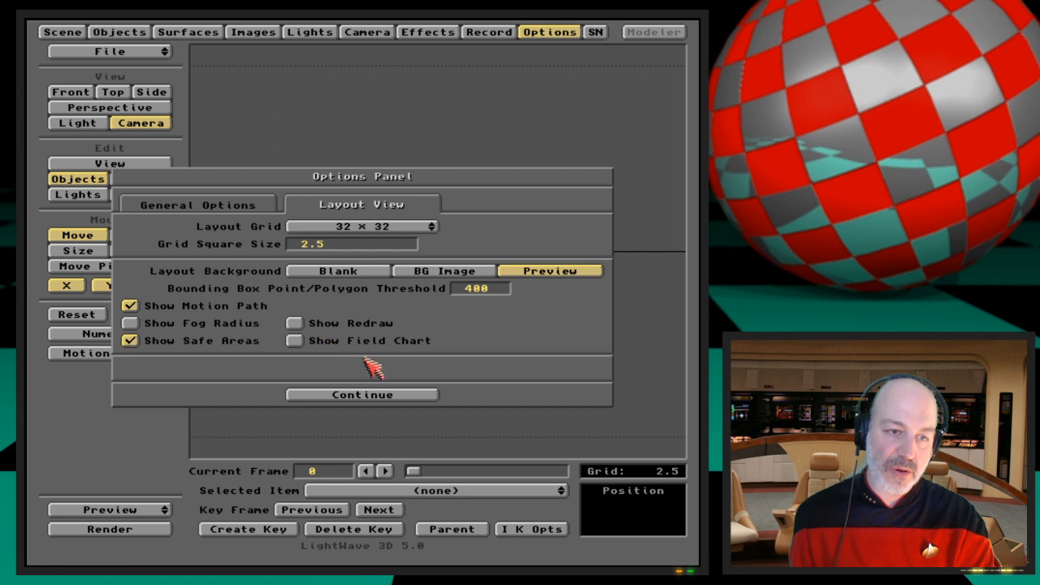
{"action": "left_click", "coordinate": [221, 341]}
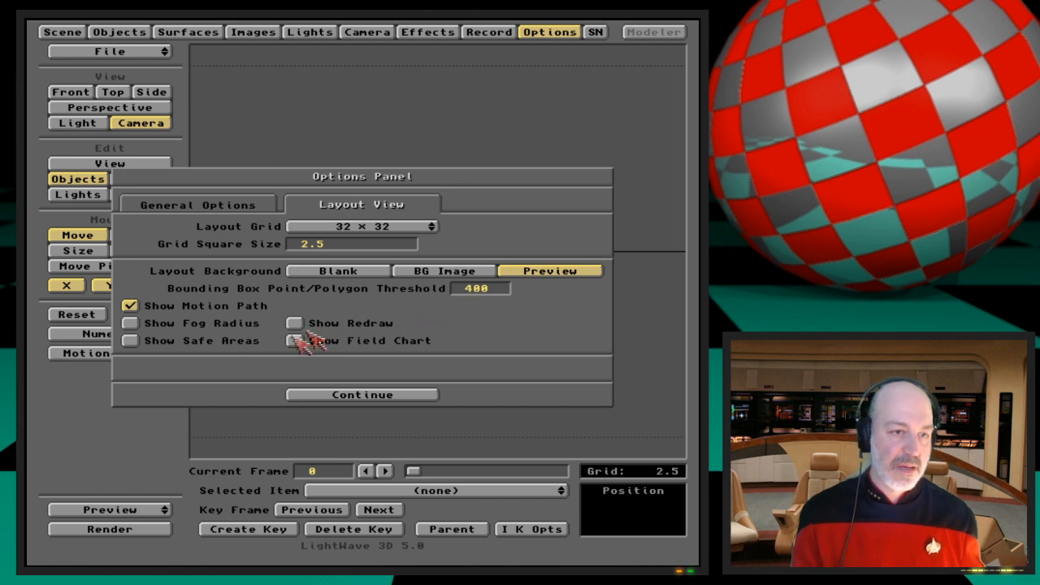
{"action": "left_click", "coordinate": [247, 341]}
{"action": "left_click", "coordinate": [351, 340]}
{"action": "left_click", "coordinate": [418, 393]}
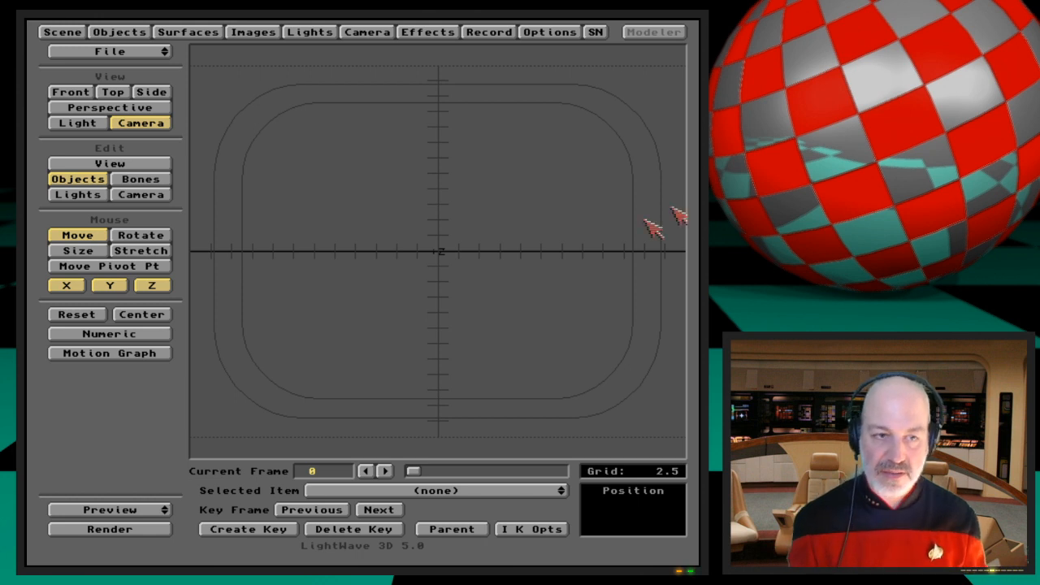
Step: Turn off the field chart and the safe areas in the layout view options and return to the layout
{"action": "left_click", "coordinate": [532, 31]}
{"action": "left_click", "coordinate": [327, 339]}
{"action": "left_click", "coordinate": [229, 343]}
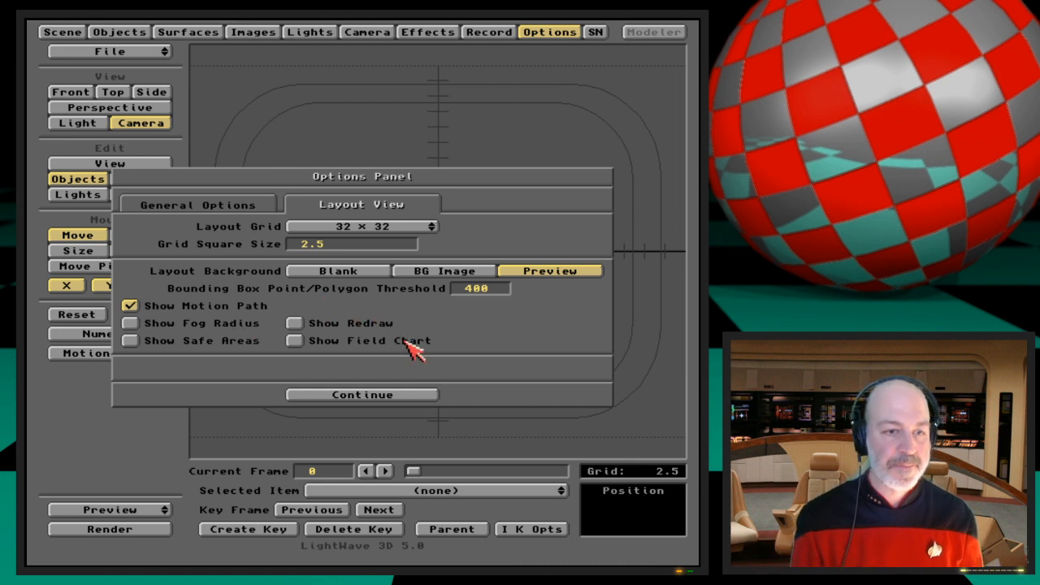
{"action": "left_click", "coordinate": [433, 395]}
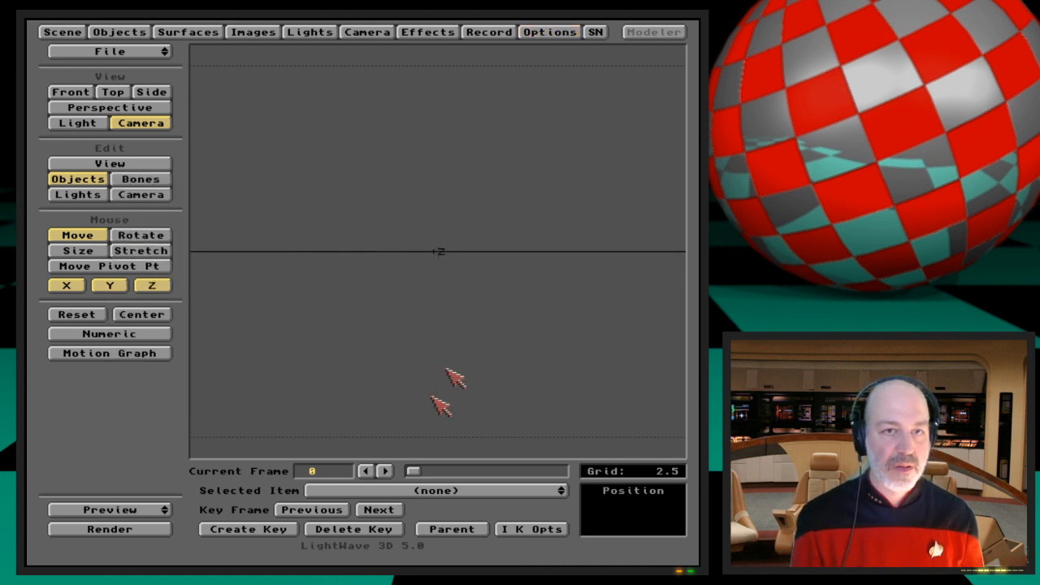
Step: Examine the ScreamerNet network rendering settings, close them and open the surface settings
{"action": "left_click", "coordinate": [600, 33]}
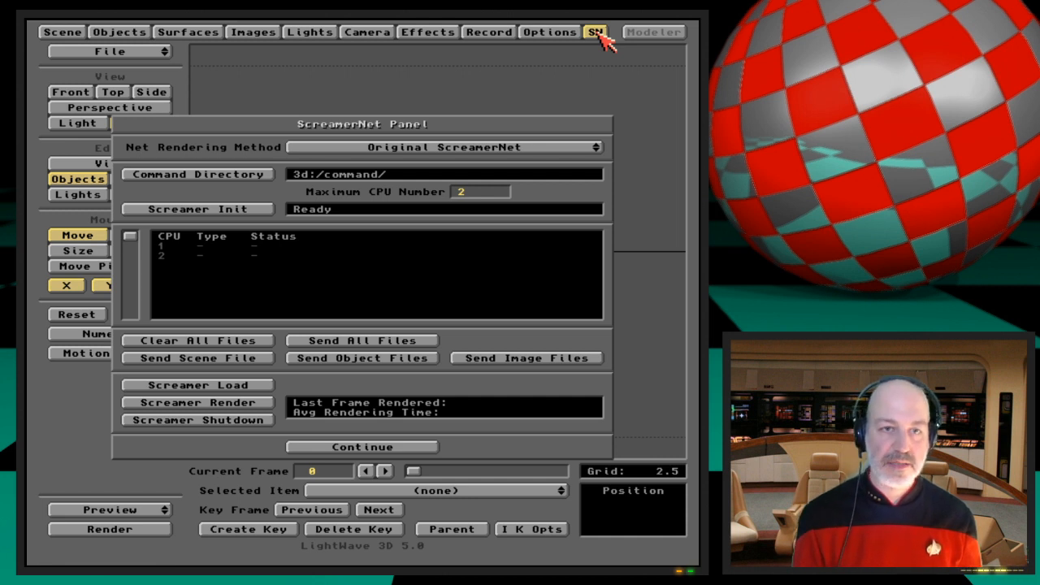
{"action": "left_click", "coordinate": [597, 31]}
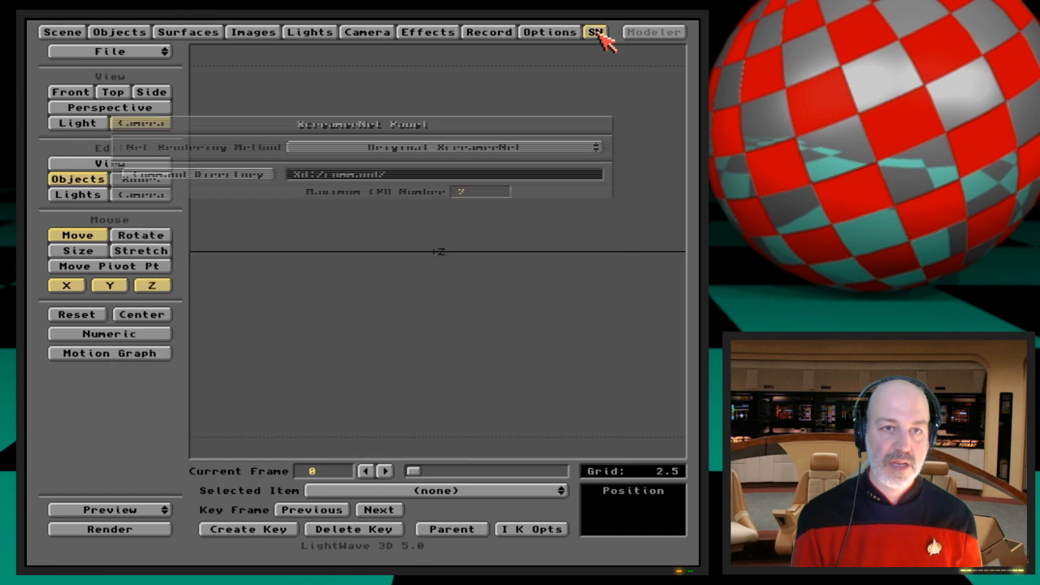
{"action": "left_click", "coordinate": [188, 32]}
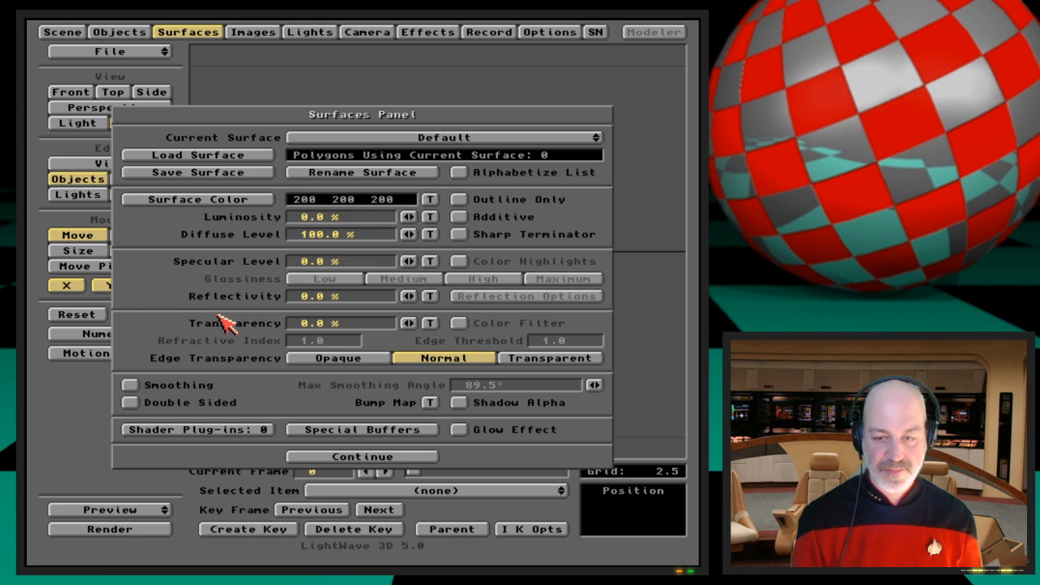
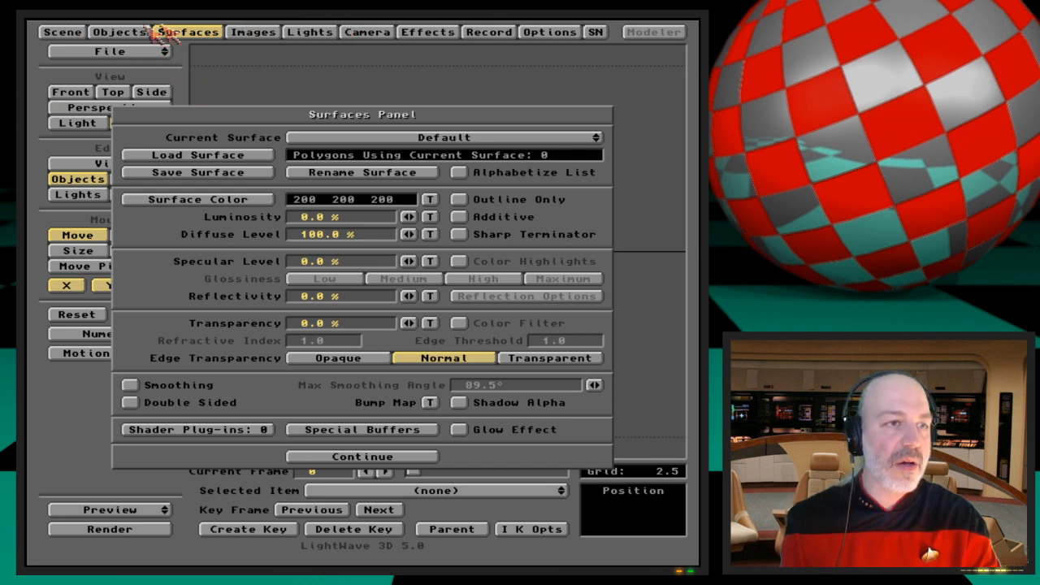
Step: Load the SpaceDestroyer object from the 3D:objects/Space drawer into the scene
{"action": "left_click", "coordinate": [134, 33]}
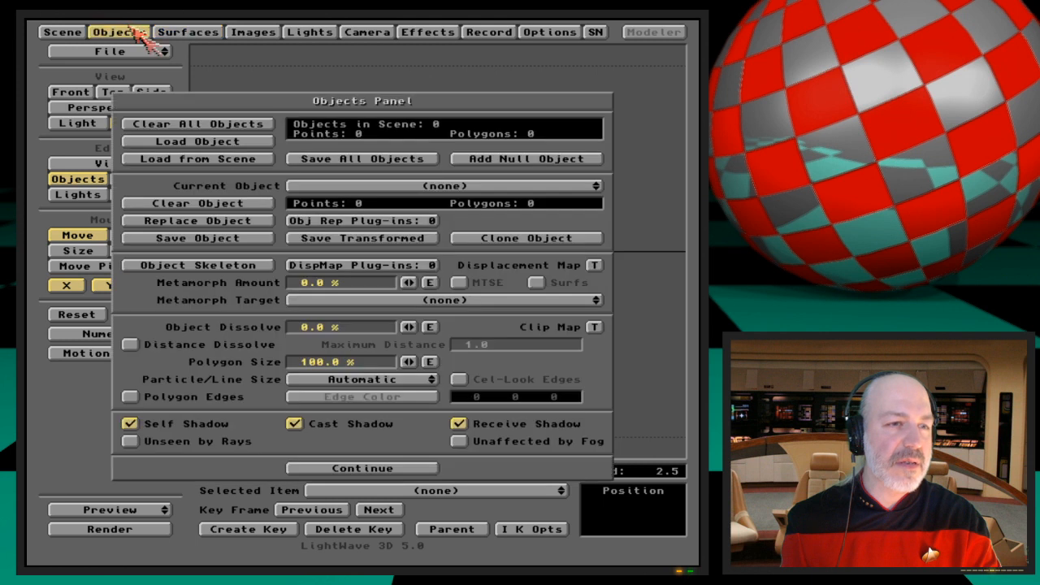
{"action": "left_click", "coordinate": [234, 143]}
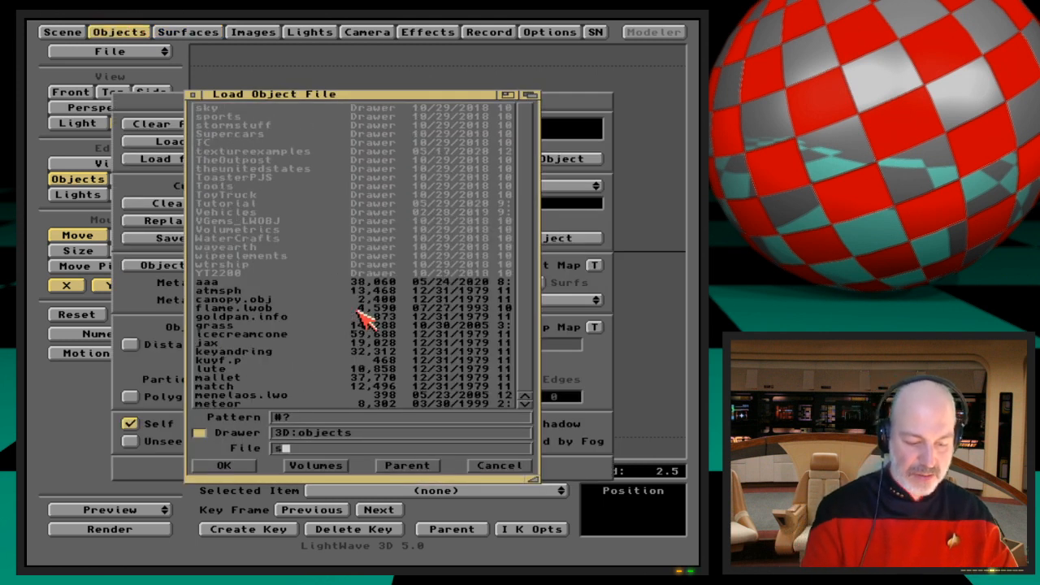
{"action": "type", "text": "spe"}
{"action": "key", "text": "BackSpace"}
{"action": "type", "text": "ace"}
{"action": "key", "text": "Return"}
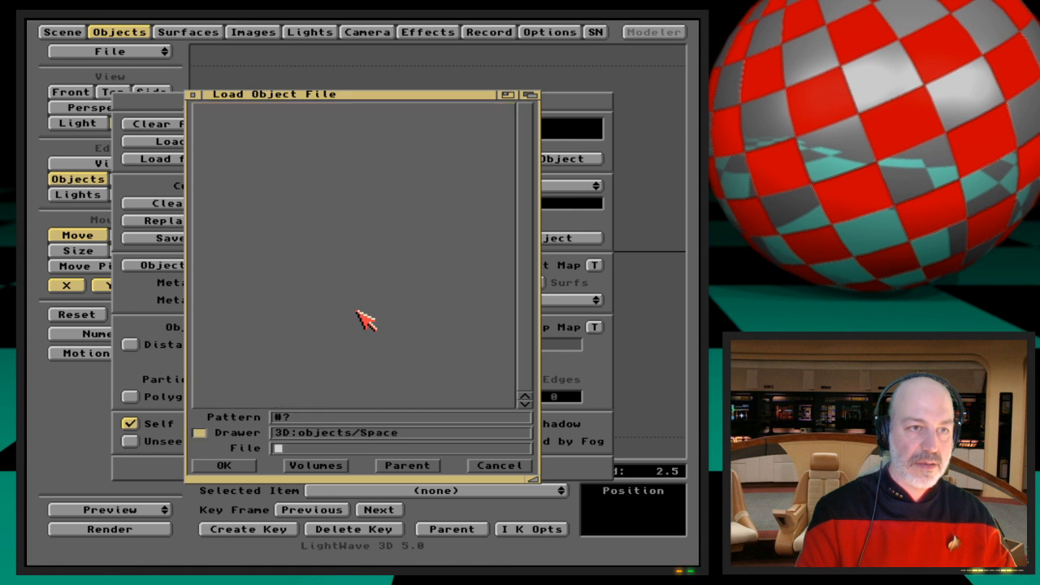
{"action": "type", "text": "SpaceDestroyer"}
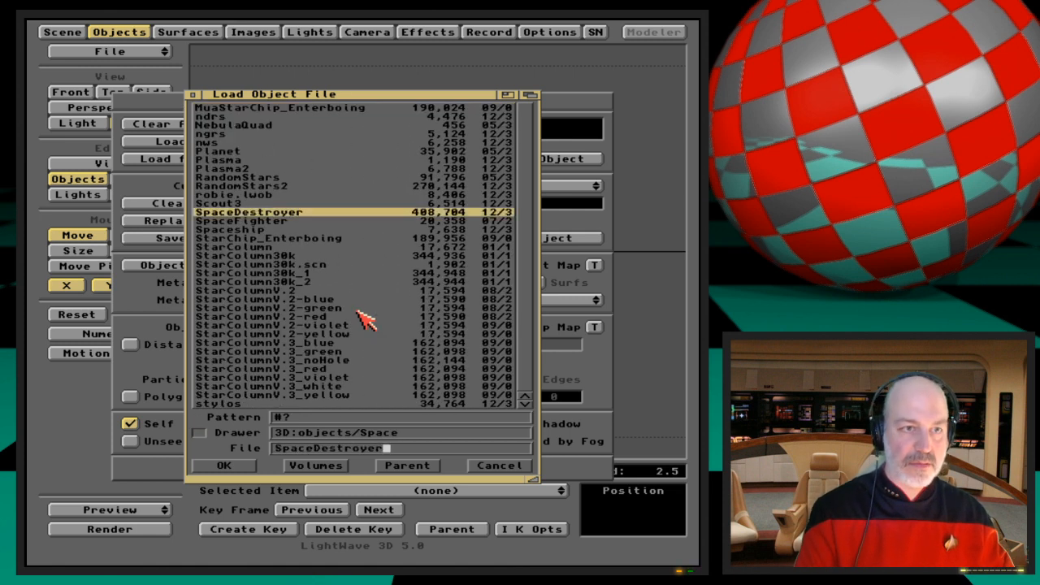
{"action": "key", "text": "Return"}
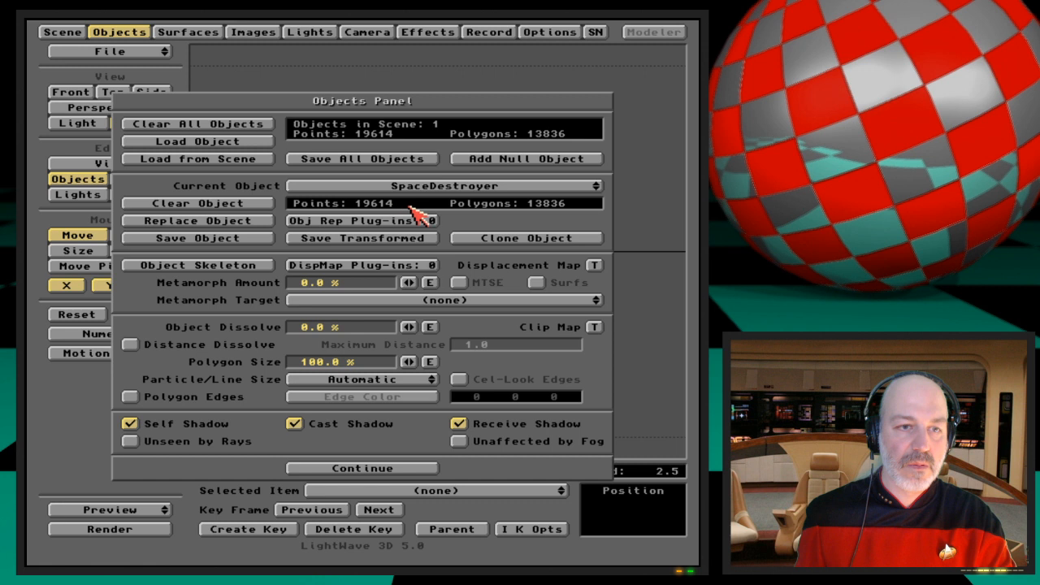
Step: Set the bounding box point/polygon threshold to 19000 and move SpaceDestroyer to about X -1.1, Z -95 in the camera view
{"action": "left_click", "coordinate": [549, 32]}
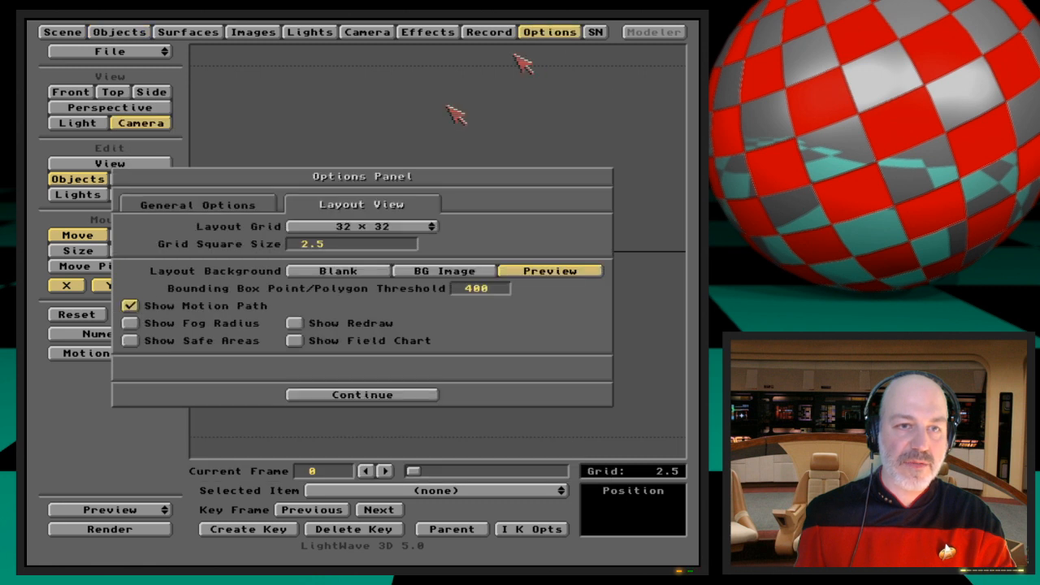
{"action": "left_click", "coordinate": [465, 289]}
{"action": "type", "text": "19000"}
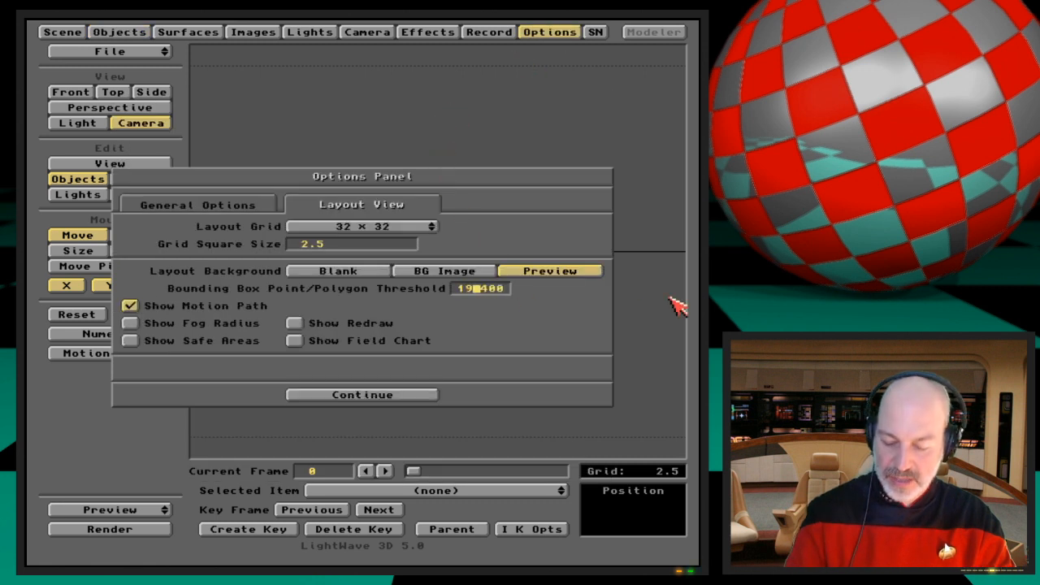
{"action": "key", "text": "Return"}
{"action": "key", "text": "Return"}
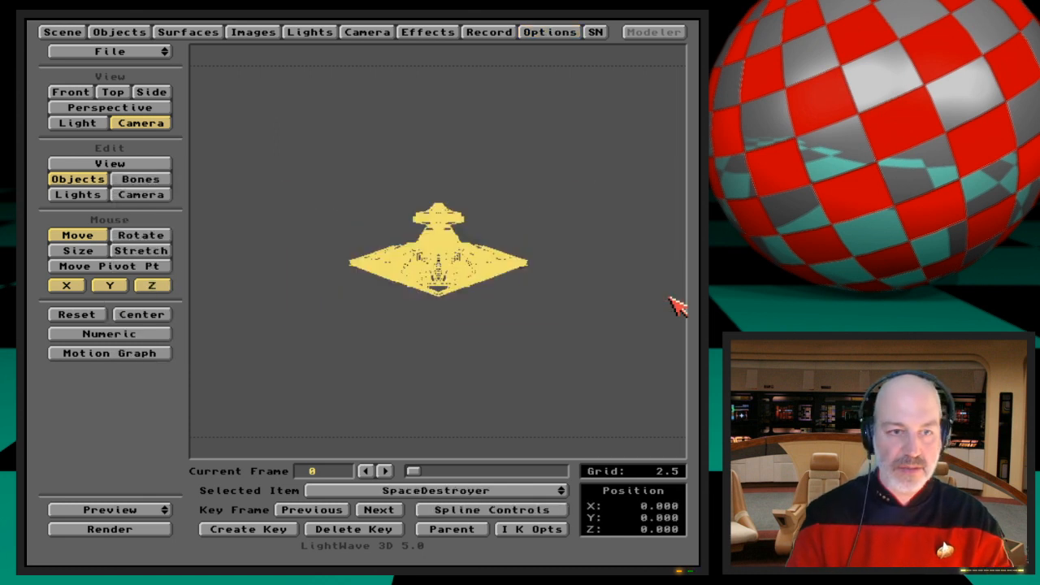
{"action": "left_click_drag", "start_coordinate": [670, 313], "coordinate": [615, 322]}
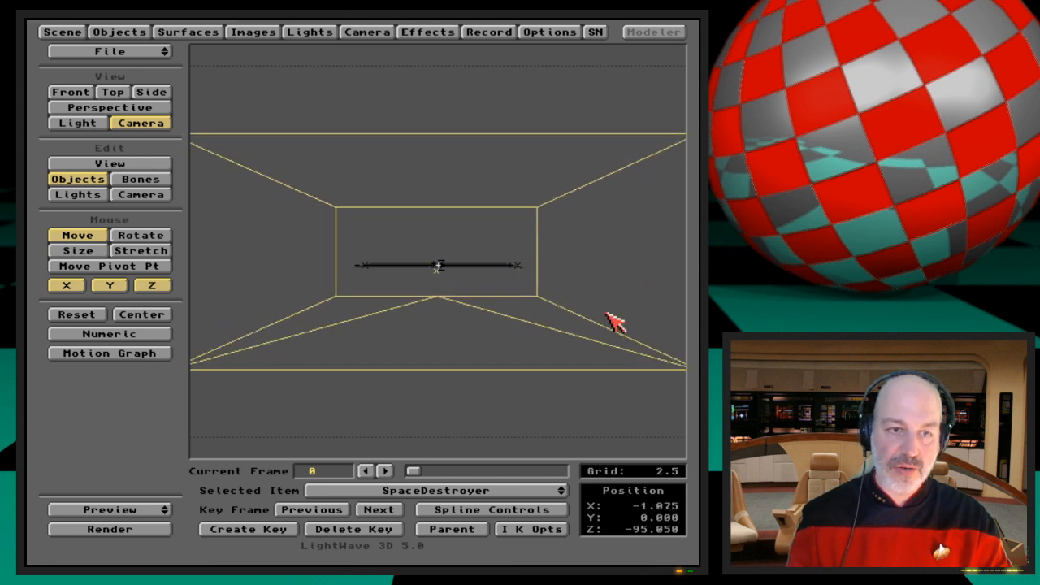
Step: Raise the bounding box point/polygon threshold and move SpaceDestroyer to about X 2.65, Z -106
{"action": "left_click", "coordinate": [549, 32]}
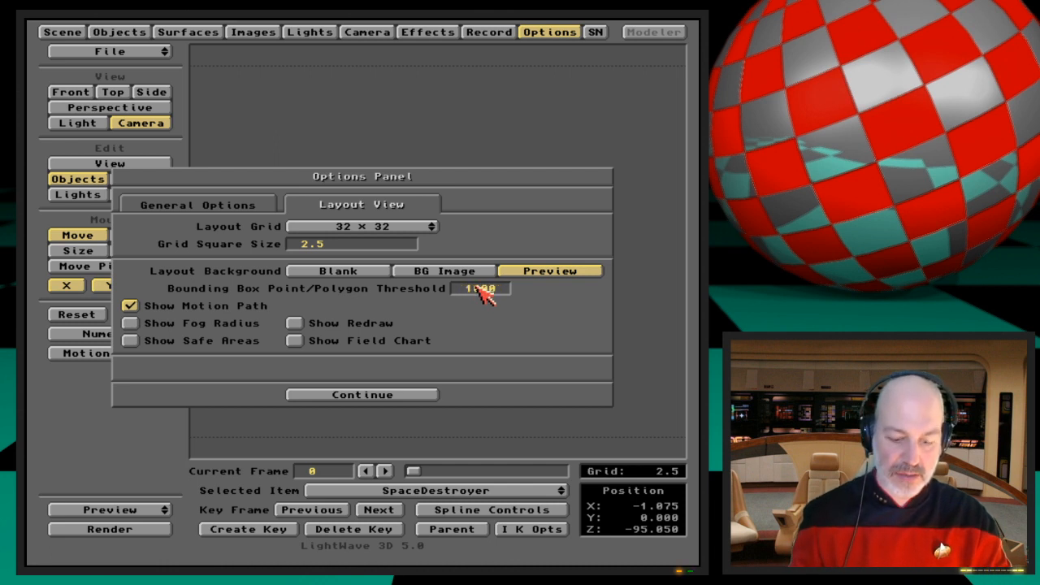
{"action": "key", "text": "Return"}
{"action": "left_click_drag", "start_coordinate": [547, 332], "coordinate": [548, 334]}
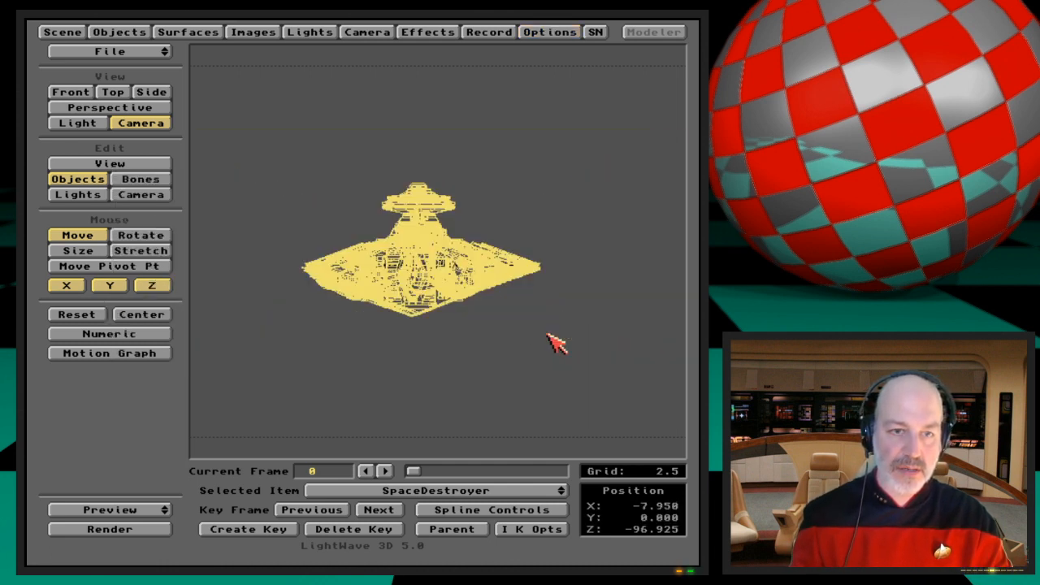
{"action": "left_click_drag", "start_coordinate": [483, 317], "coordinate": [521, 152]}
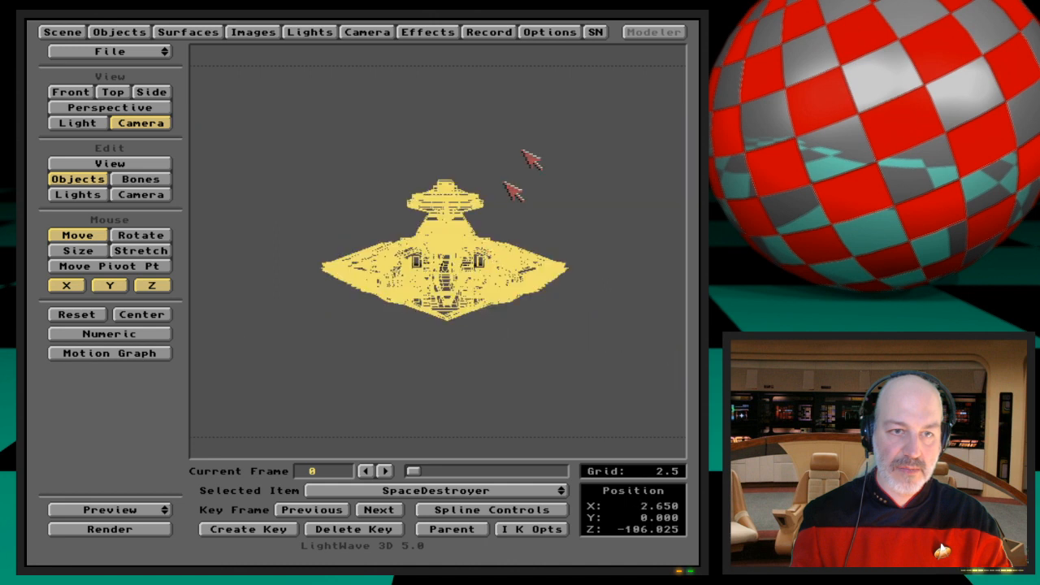
Step: Set the bounding box point/polygon threshold to 25000 and move SpaceDestroyer to about X -8.7, Z -141.3 in the camera view
{"action": "left_click", "coordinate": [561, 31]}
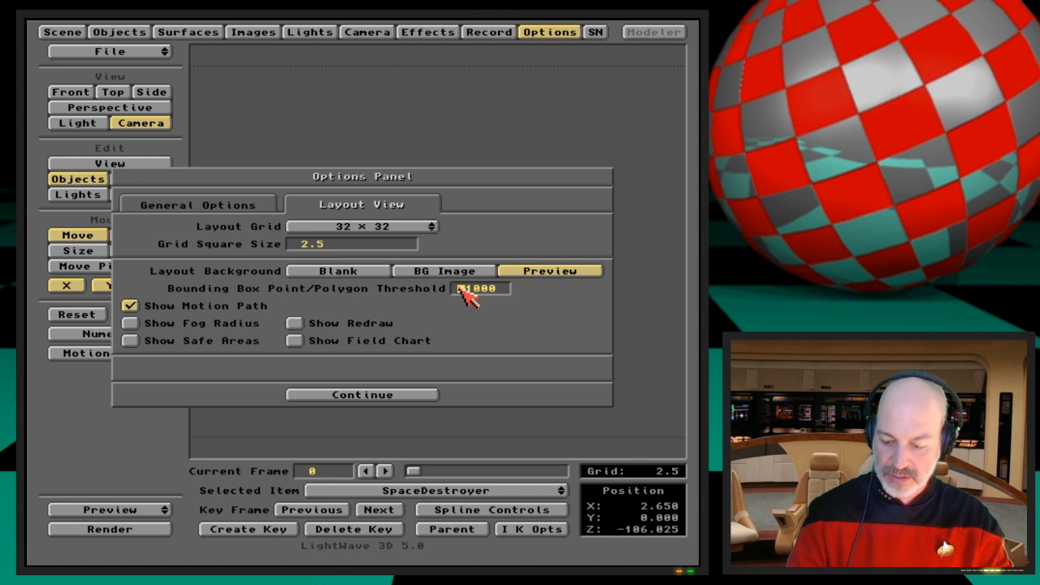
{"action": "key", "text": "Return"}
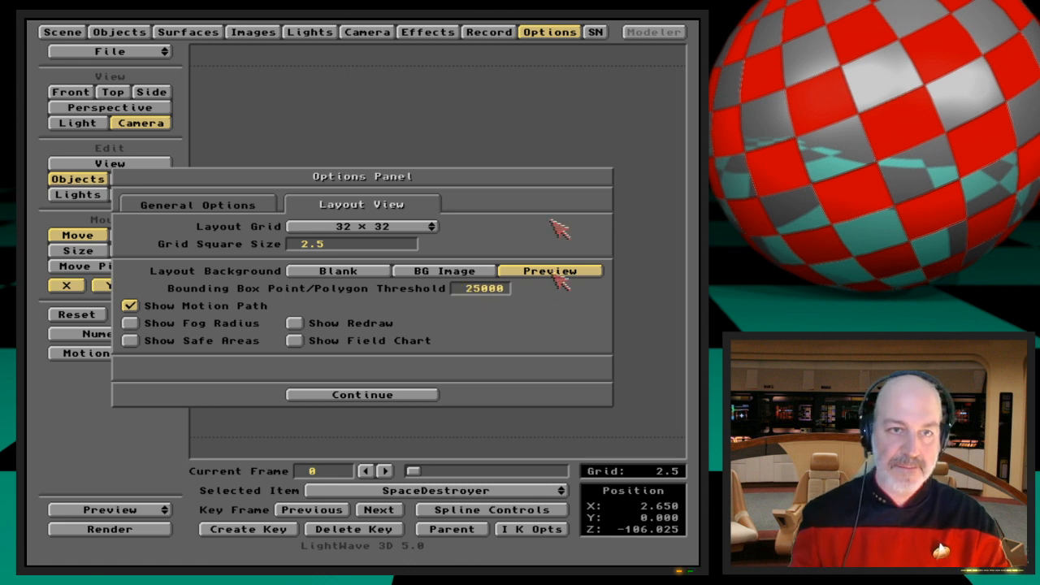
{"action": "left_click", "coordinate": [559, 32]}
{"action": "left_click_drag", "start_coordinate": [594, 287], "coordinate": [610, 306]}
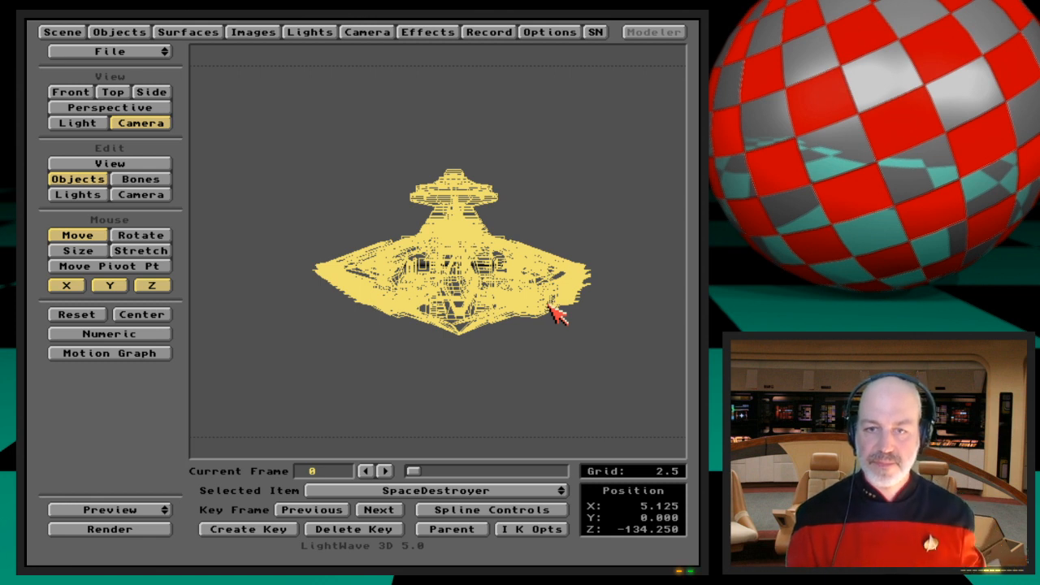
{"action": "left_click_drag", "start_coordinate": [480, 298], "coordinate": [437, 319]}
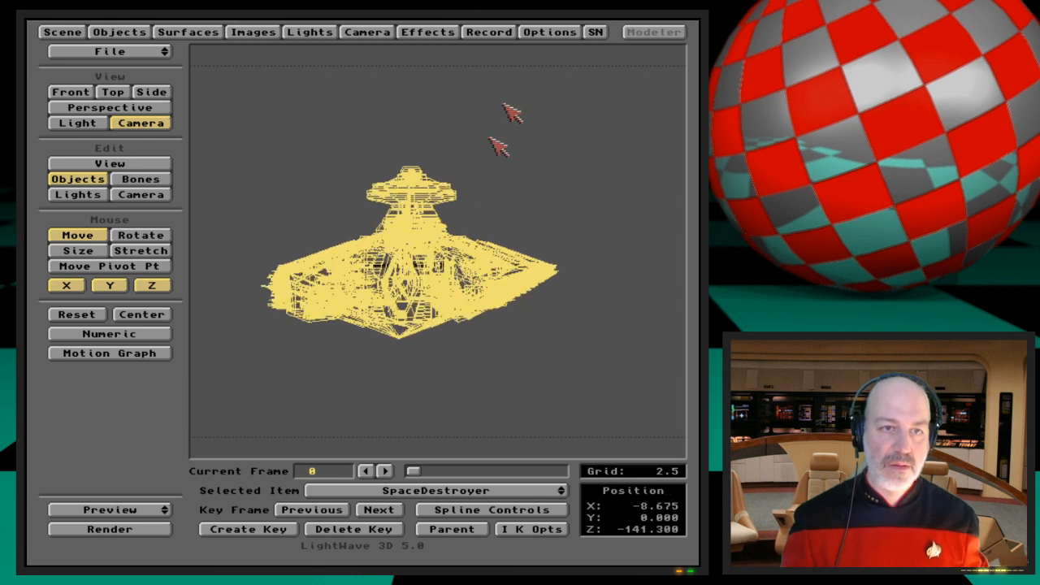
{"action": "left_click", "coordinate": [553, 31]}
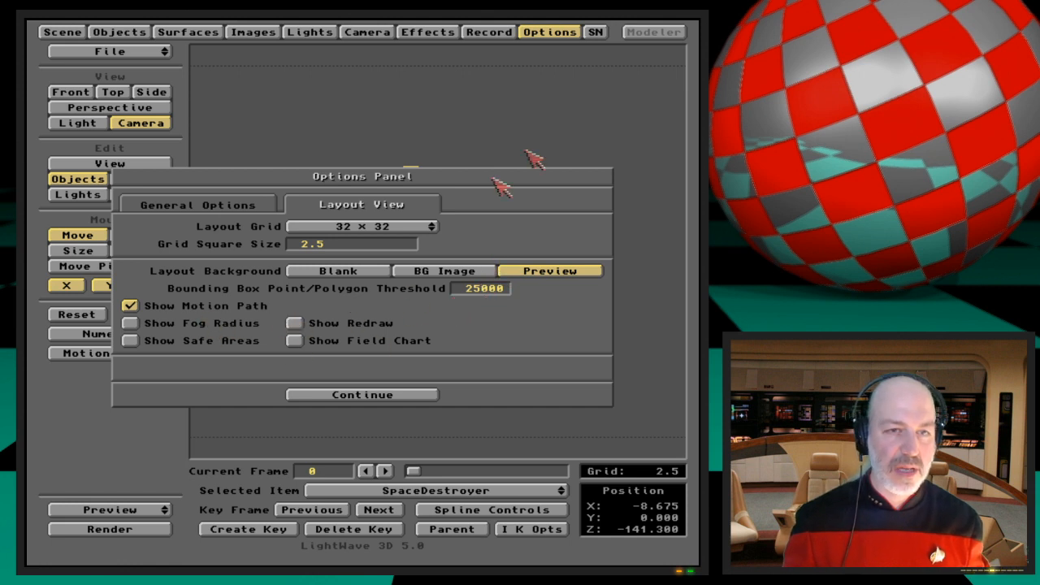
{"action": "left_click", "coordinate": [558, 37]}
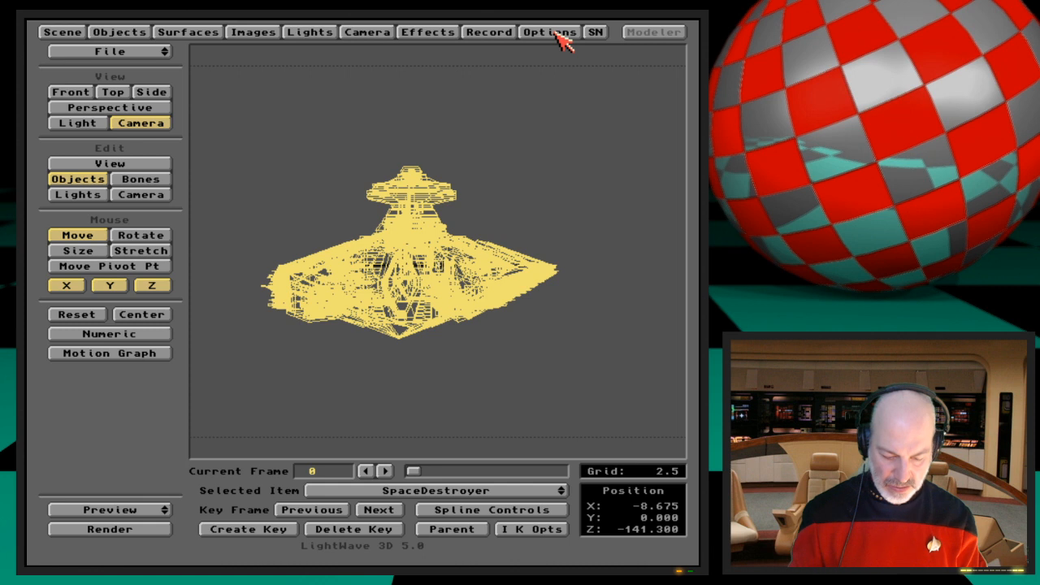
Step: Clear all objects from the scene
{"action": "left_click", "coordinate": [204, 31]}
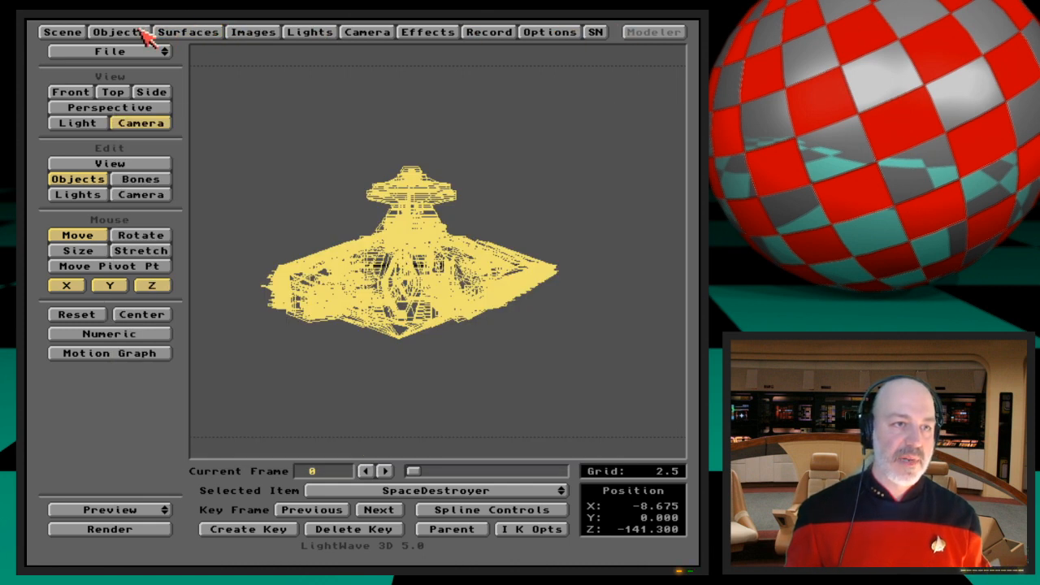
{"action": "left_click", "coordinate": [118, 33]}
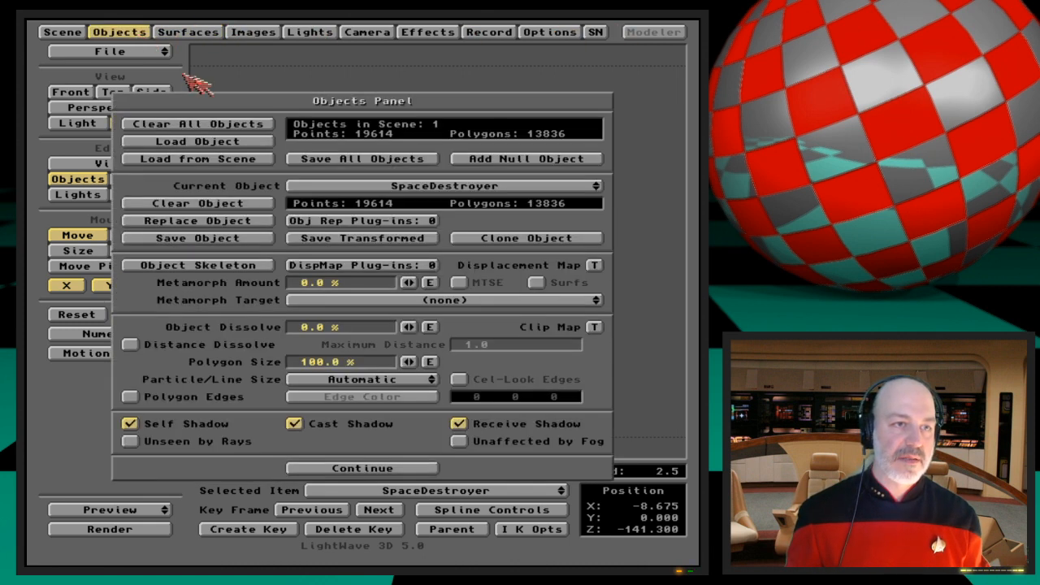
{"action": "left_click", "coordinate": [260, 125]}
{"action": "left_click", "coordinate": [269, 309]}
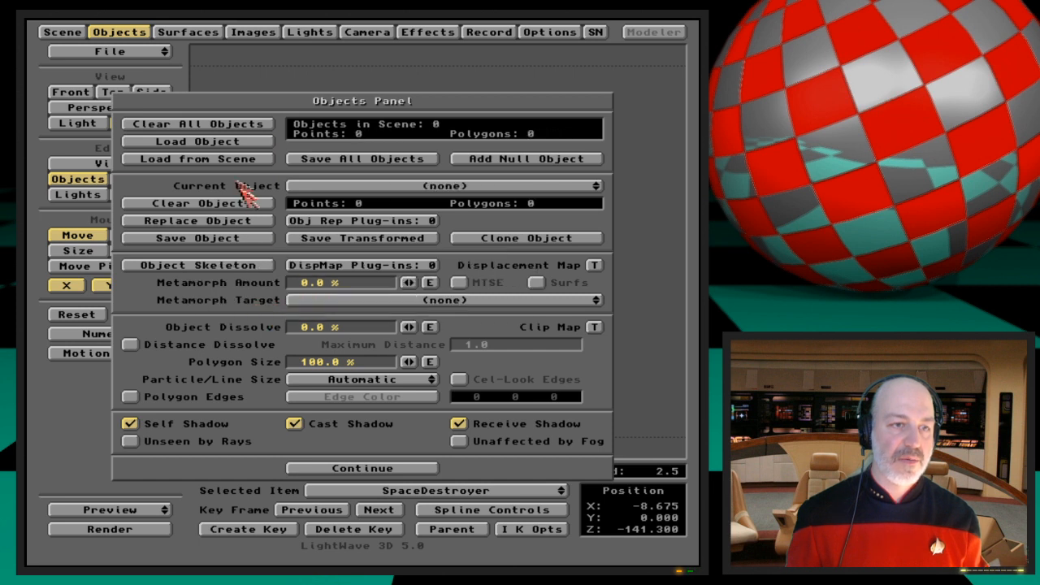
Step: Start loading an object and go from the Space drawer to the 3D:Webcast drawer
{"action": "left_click", "coordinate": [241, 143]}
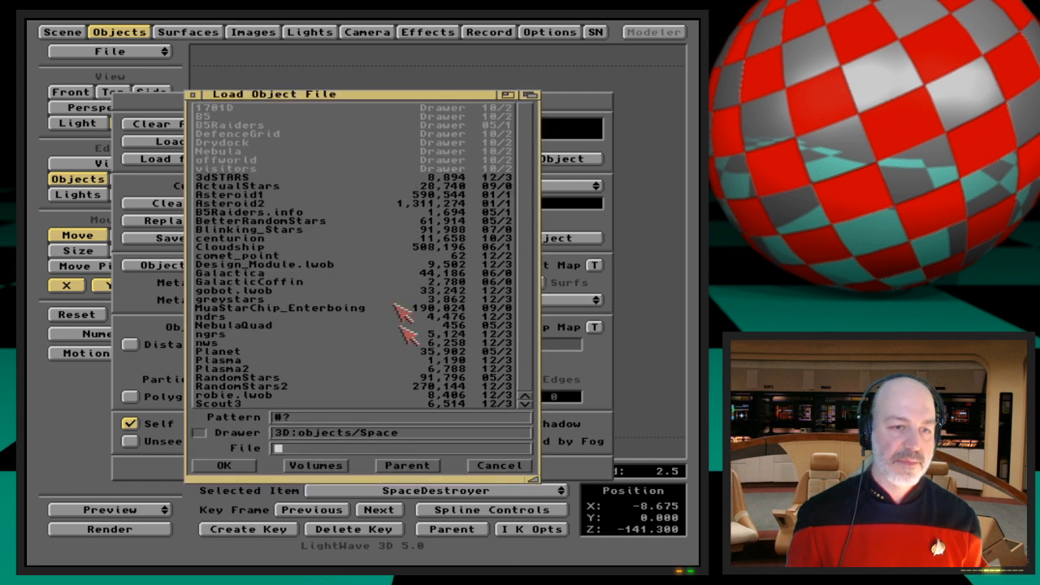
{"action": "type", "text": "/"}
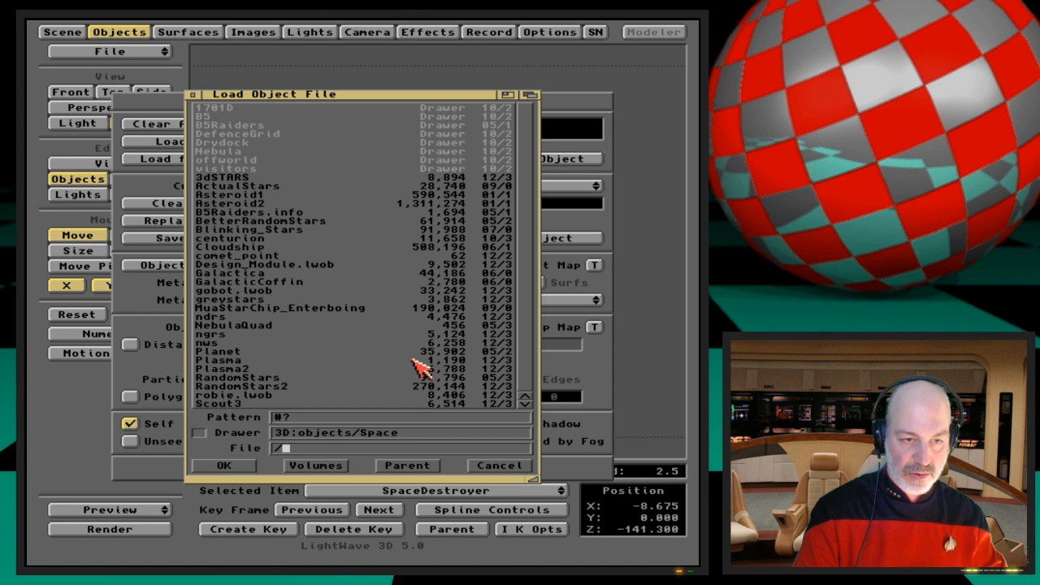
{"action": "key", "text": "Return"}
{"action": "type", "text": "/"}
{"action": "key", "text": "Return"}
{"action": "type", "text": "we"}
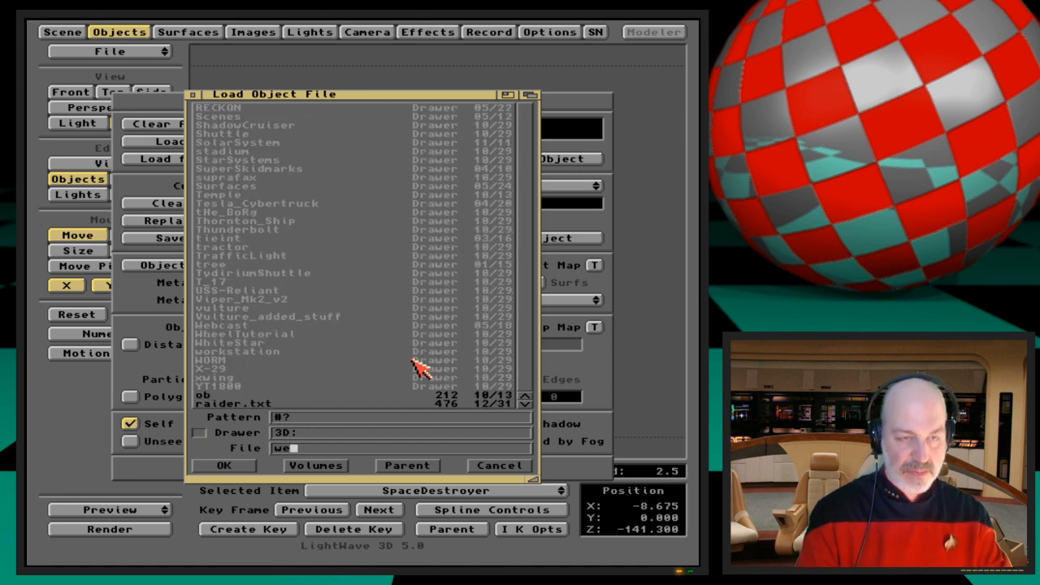
{"action": "key", "text": "Down"}
{"action": "key", "text": "Return"}
Step: Open the Ep.3-Homework drawer within Webcast and go into its Objects drawer
{"action": "key", "text": "Down"}
{"action": "key", "text": "Down"}
{"action": "key", "text": "Down"}
{"action": "key", "text": "Down"}
{"action": "key", "text": "Down"}
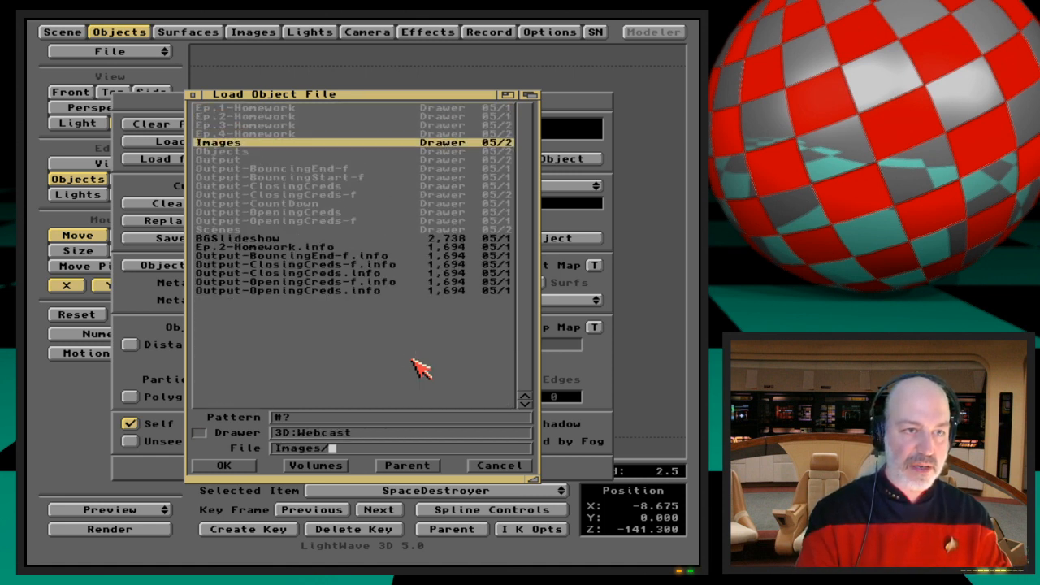
{"action": "key", "text": "Up"}
{"action": "key", "text": "Up"}
{"action": "key", "text": "Return"}
{"action": "key", "text": "Down"}
{"action": "key", "text": "Return"}
Step: Load the muadib_pixelart_st3 object and return to the layout
{"action": "key", "text": "Down"}
{"action": "key", "text": "Down"}
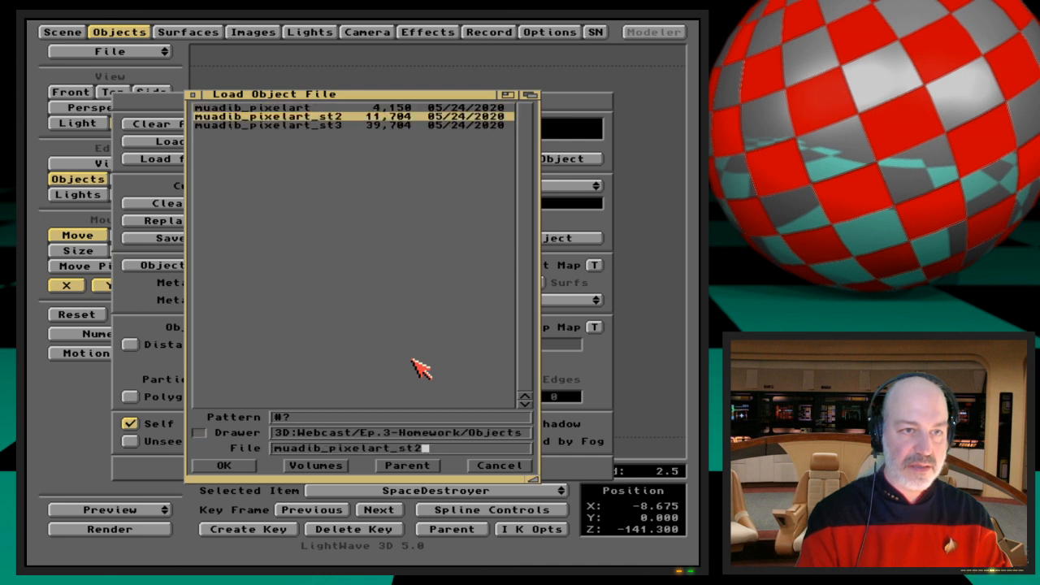
{"action": "key", "text": "Down"}
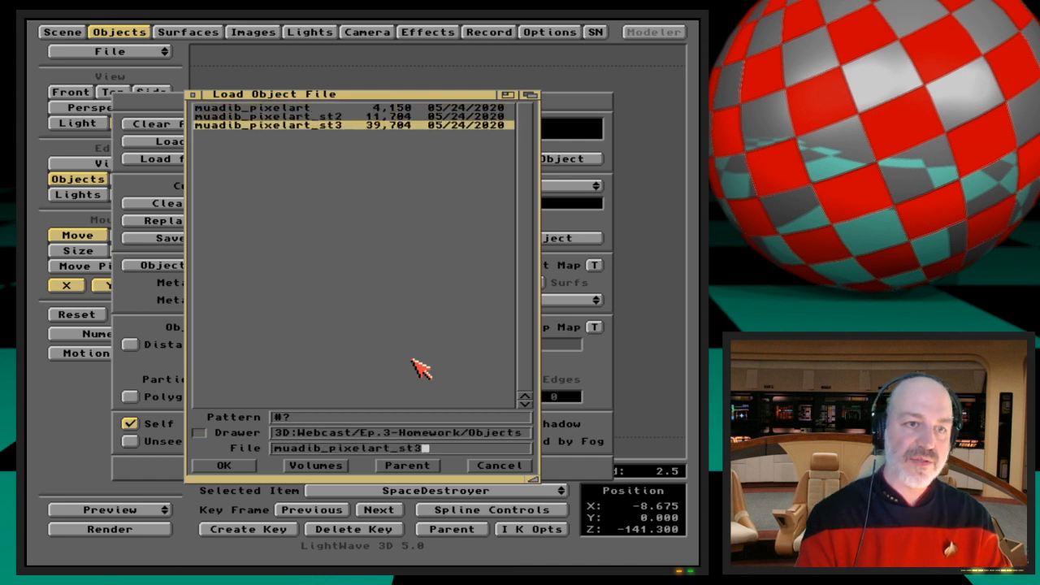
{"action": "key", "text": "Return"}
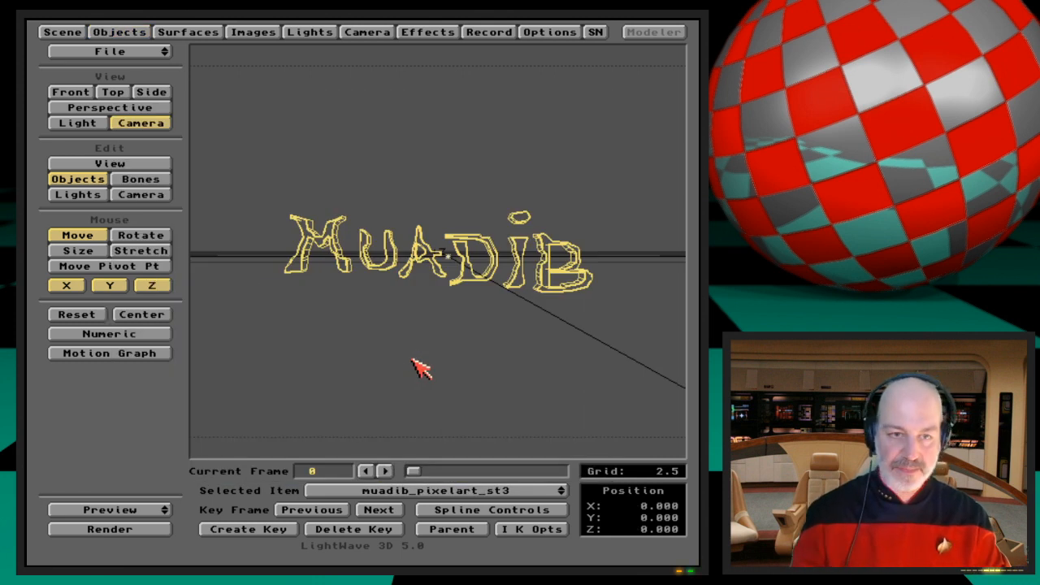
Step: Move the camera to about X -0.108, Y 0.046, Z -3.357 and create a motion key for it at frame 0
{"action": "left_click", "coordinate": [145, 196]}
{"action": "left_click_drag", "start_coordinate": [443, 250], "coordinate": [427, 251]}
{"action": "key", "text": "Return"}
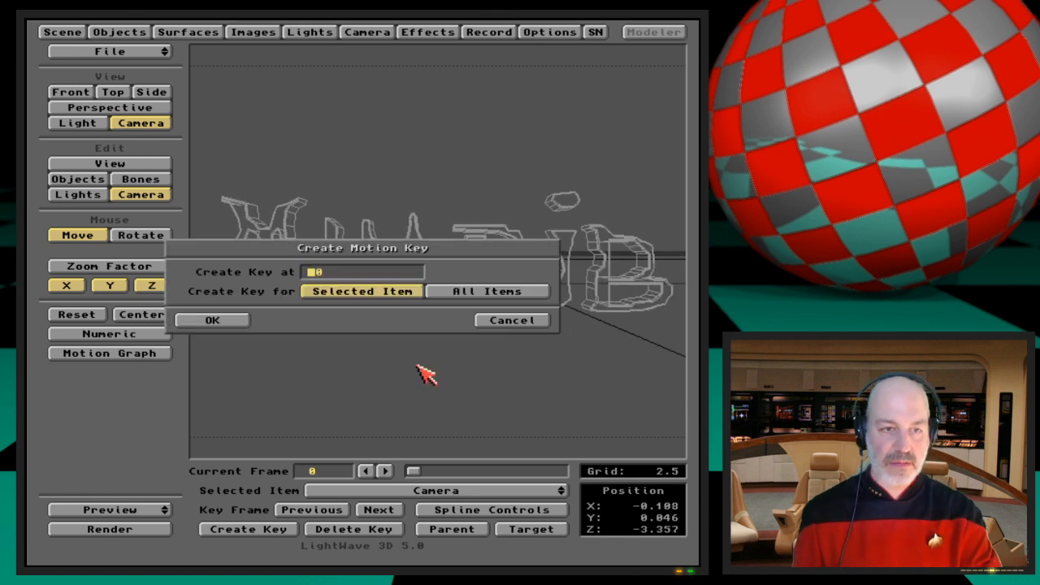
{"action": "key", "text": "Return"}
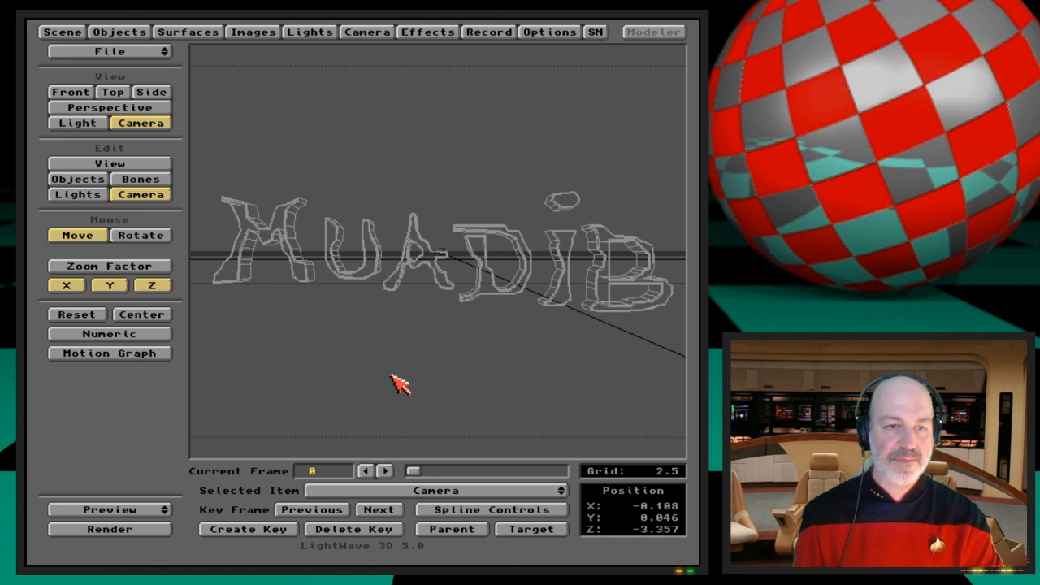
Step: Open the surface settings, make Default the current surface and review the list of the lettering's surfaces
{"action": "left_click", "coordinate": [202, 31]}
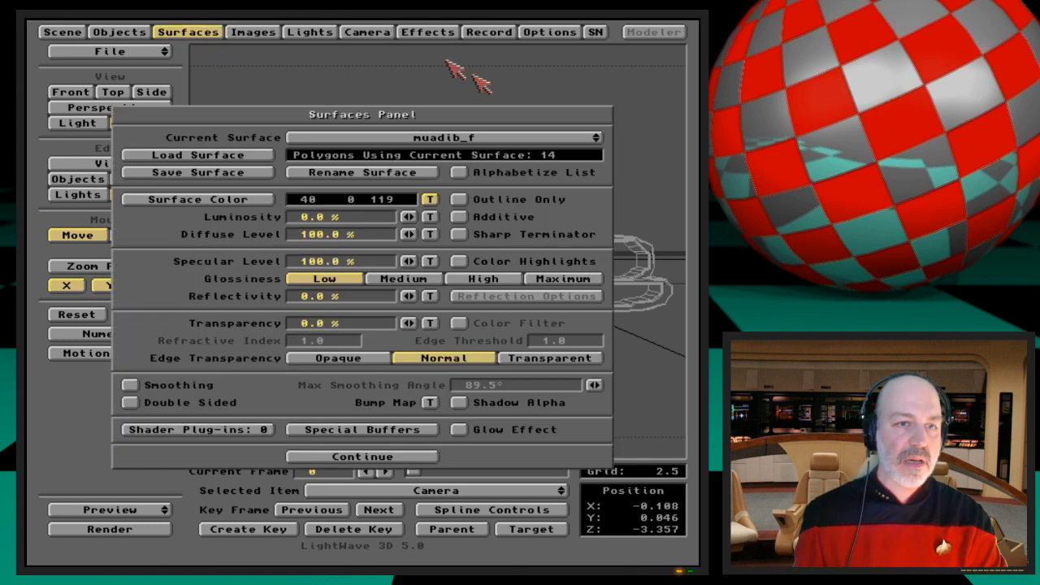
{"action": "left_click", "coordinate": [500, 138]}
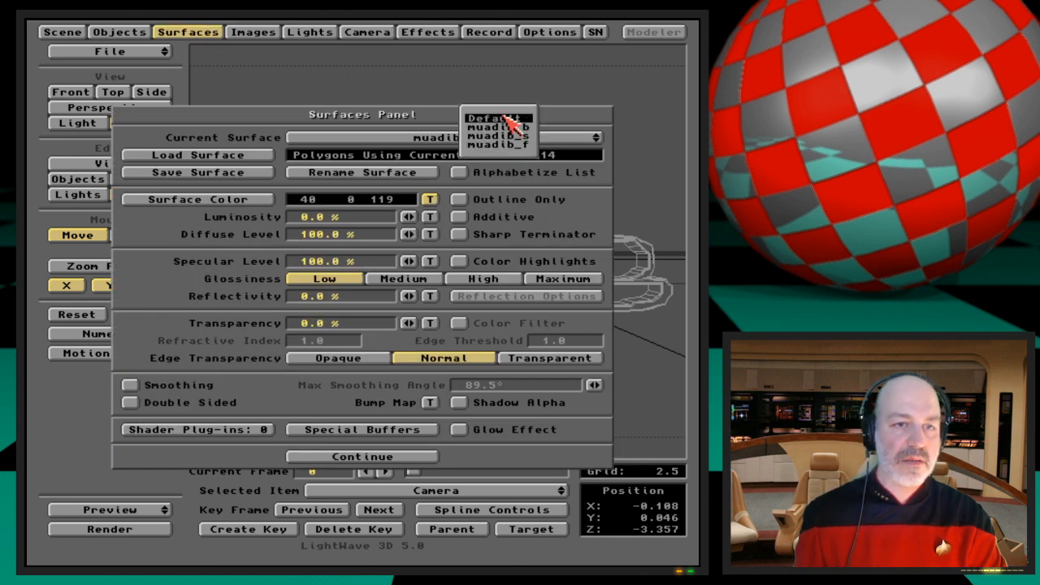
{"action": "left_click", "coordinate": [500, 119]}
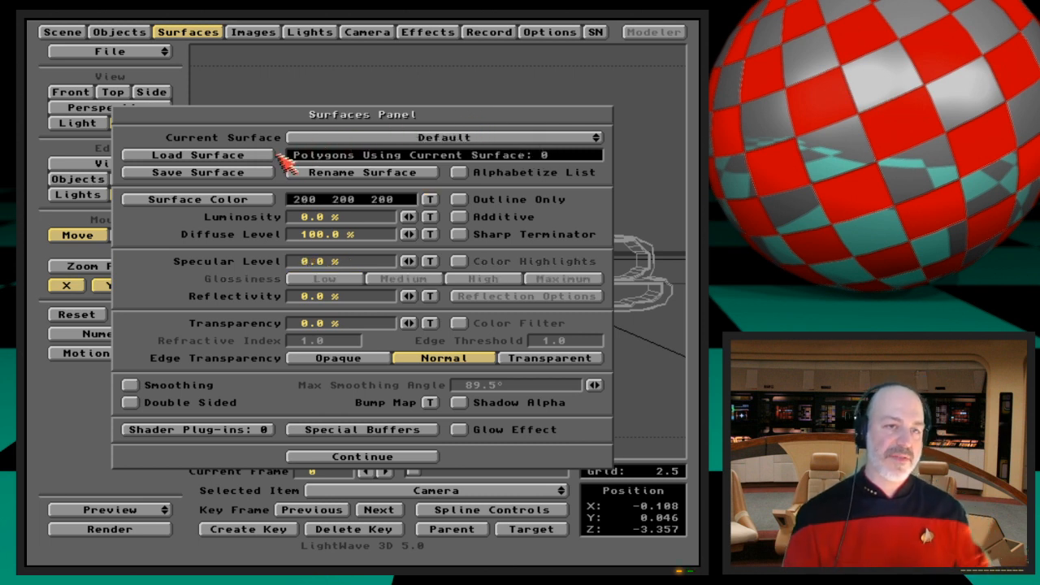
{"action": "left_click", "coordinate": [498, 139]}
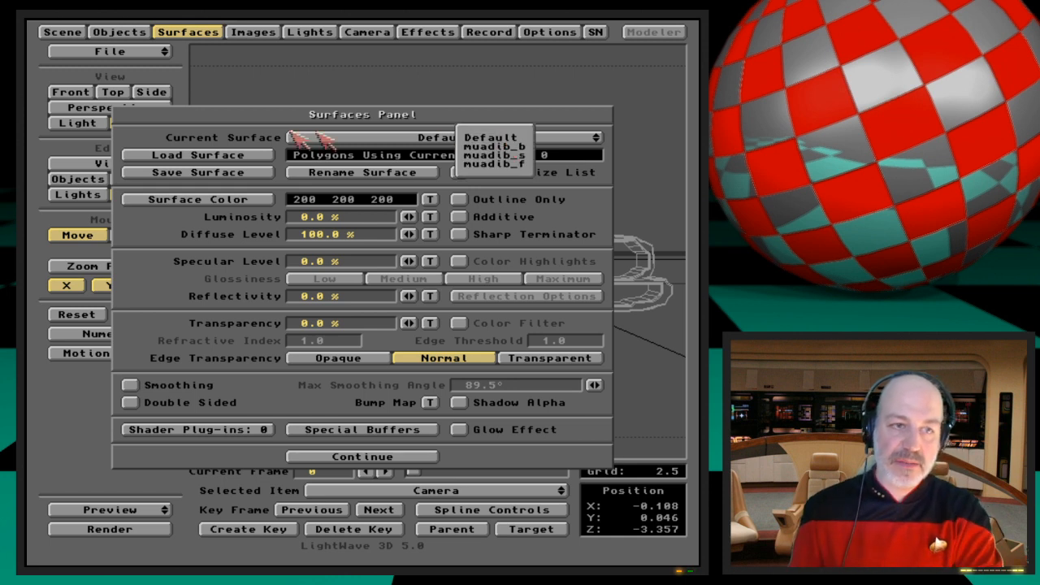
{"action": "left_click", "coordinate": [238, 134]}
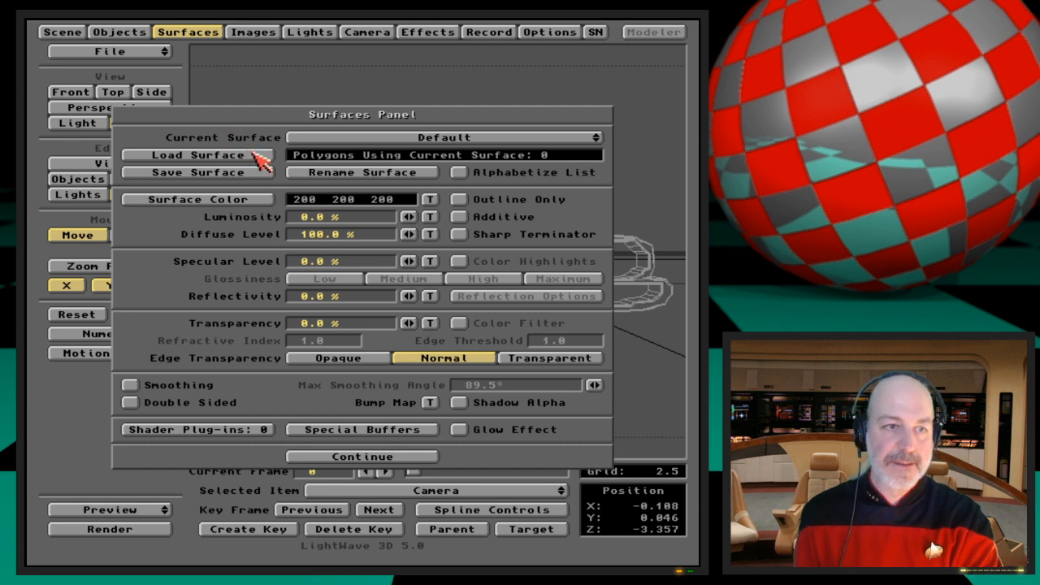
Step: Find the DEFAULT.SRF file in the 3D:Surfaces drawer and load it for the Default surface
{"action": "left_click", "coordinate": [258, 159]}
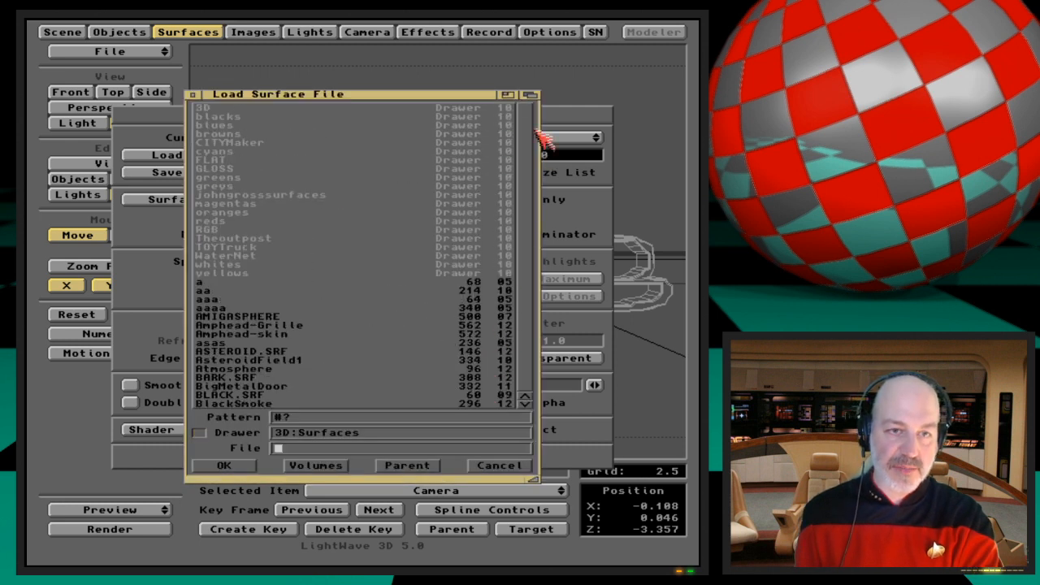
{"action": "left_click_drag", "start_coordinate": [529, 121], "coordinate": [534, 176]}
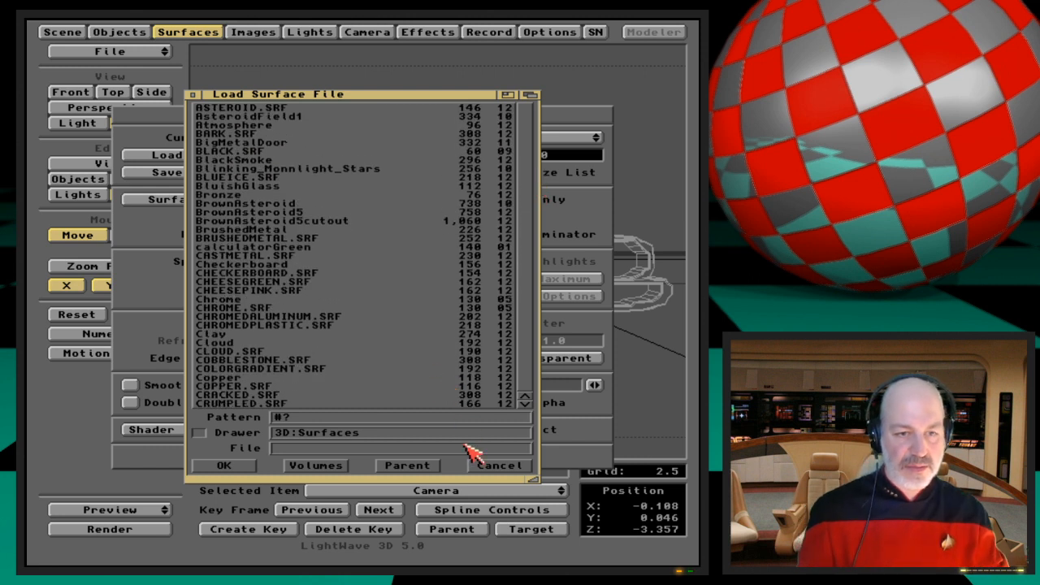
{"action": "type", "text": "de"}
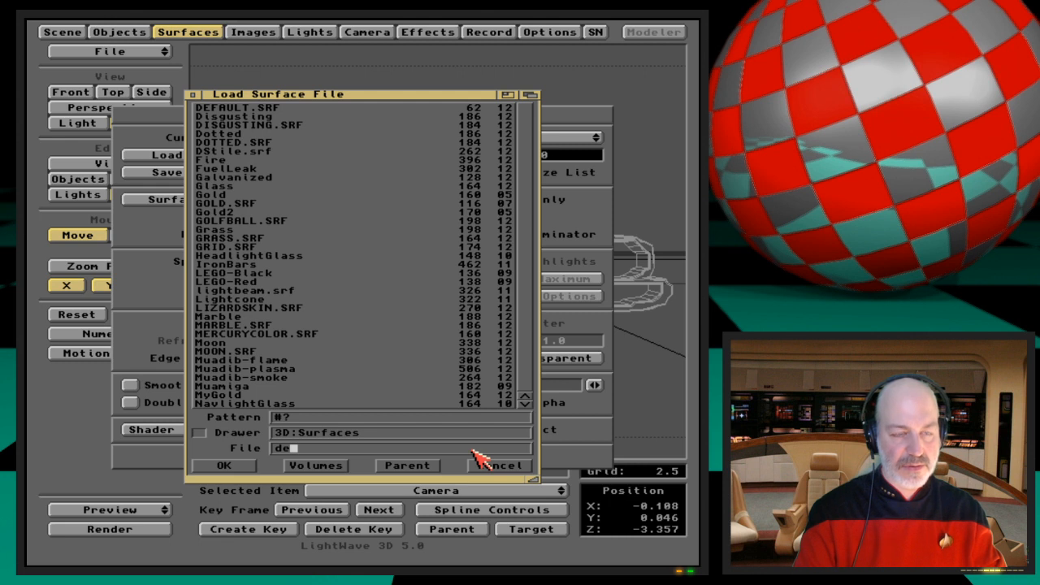
{"action": "left_click", "coordinate": [488, 465]}
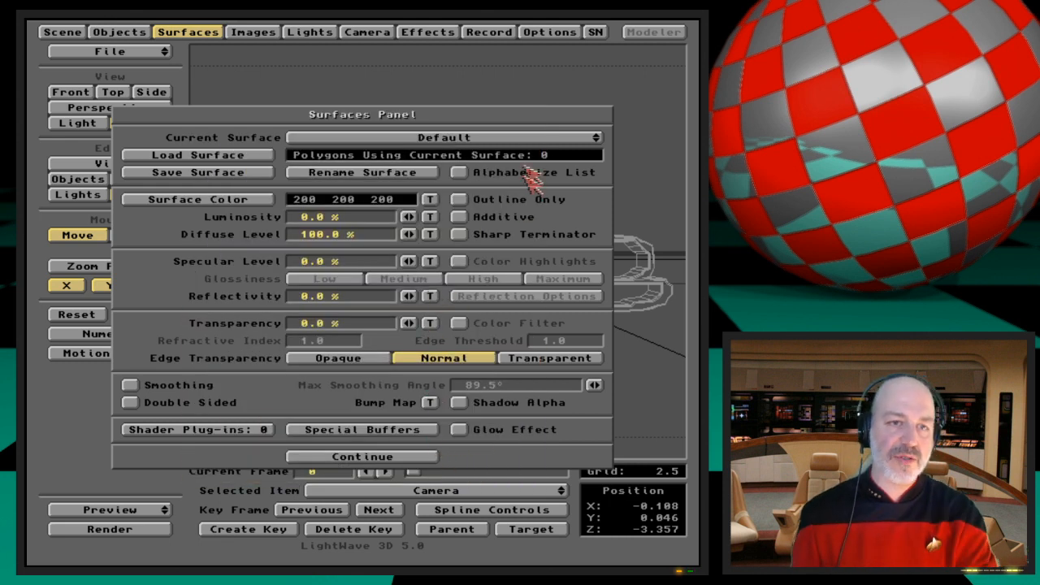
Step: Load the DEFAULT.SRF settings onto the muadib_b, muadib_s and muadib_f surfaces in turn
{"action": "left_click_drag", "start_coordinate": [529, 139], "coordinate": [530, 157]}
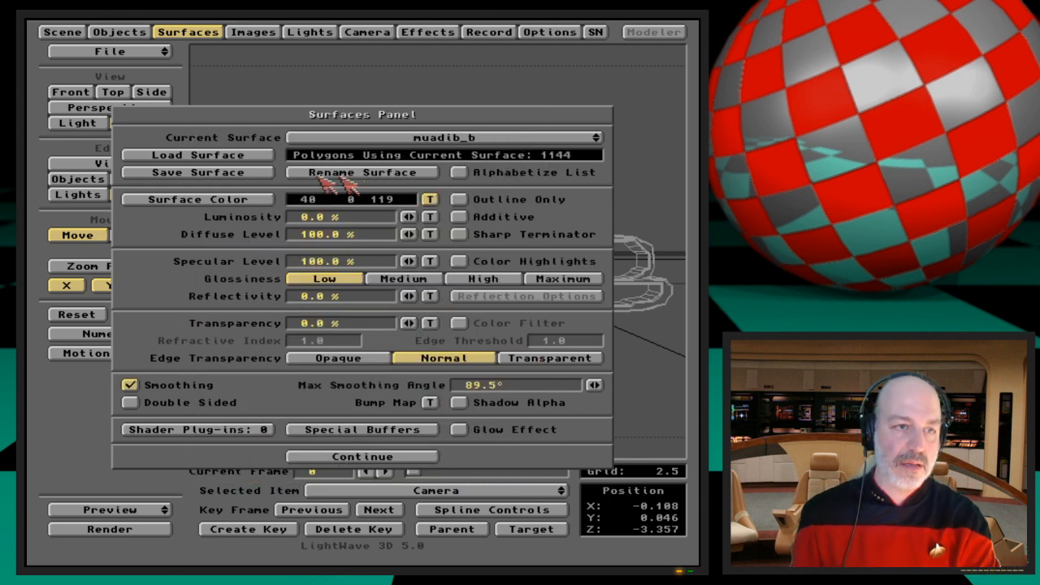
{"action": "left_click", "coordinate": [258, 155]}
{"action": "key", "text": "Return"}
{"action": "key", "text": "Down"}
{"action": "left_click", "coordinate": [259, 154]}
{"action": "key", "text": "Return"}
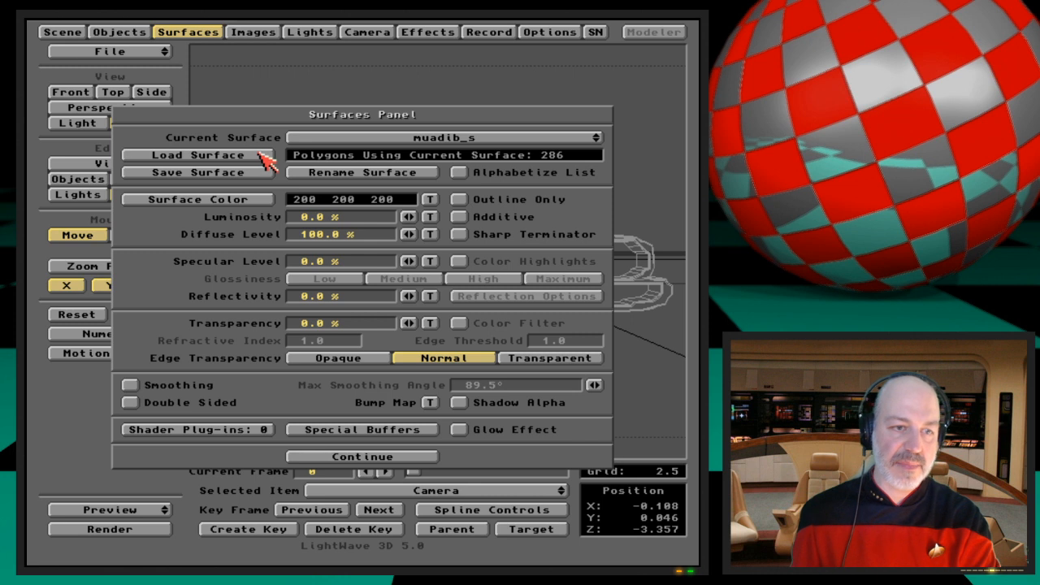
{"action": "key", "text": "Down"}
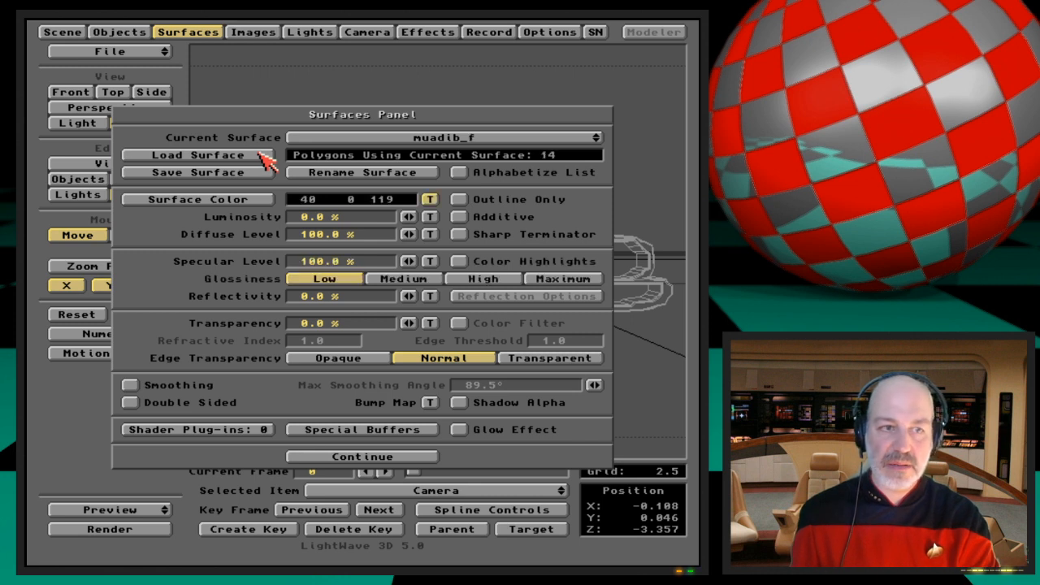
{"action": "left_click", "coordinate": [260, 156]}
{"action": "key", "text": "Return"}
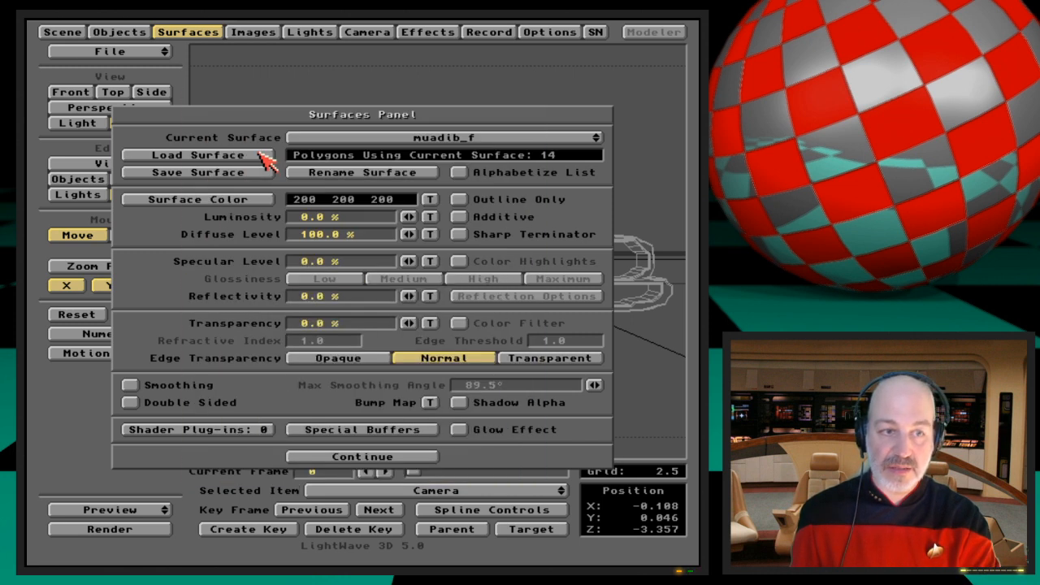
Step: Set the compositing background image to (none) in the effects settings
{"action": "left_click", "coordinate": [489, 139]}
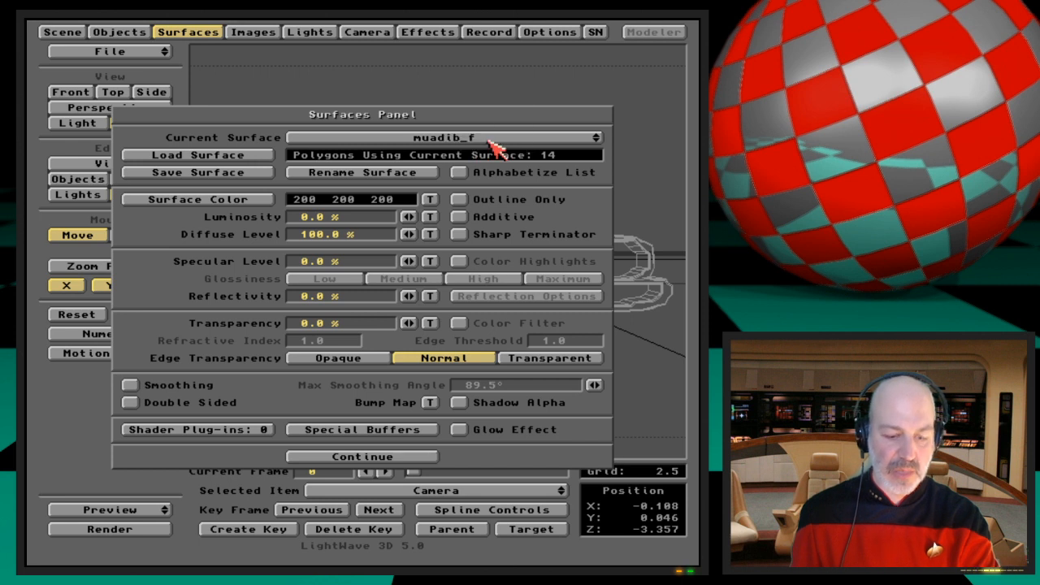
{"action": "key", "text": "F9"}
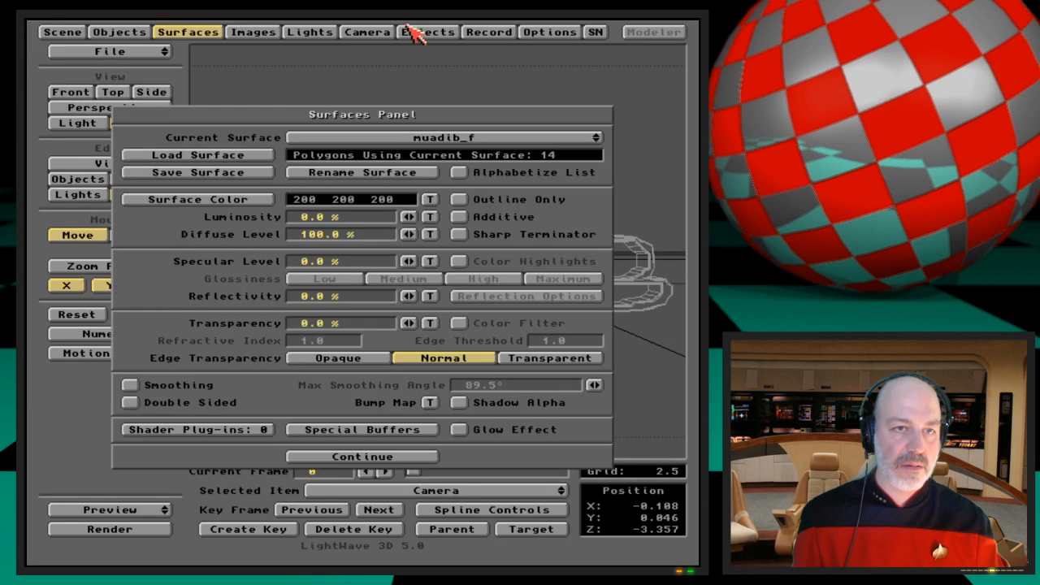
{"action": "left_click", "coordinate": [417, 32]}
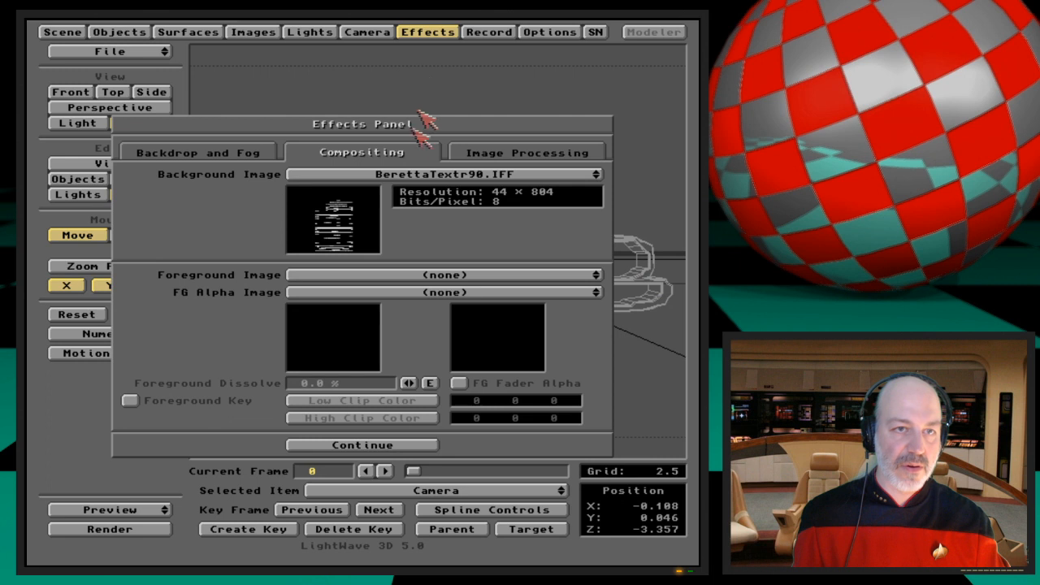
{"action": "left_click", "coordinate": [423, 174]}
{"action": "left_click", "coordinate": [427, 32]}
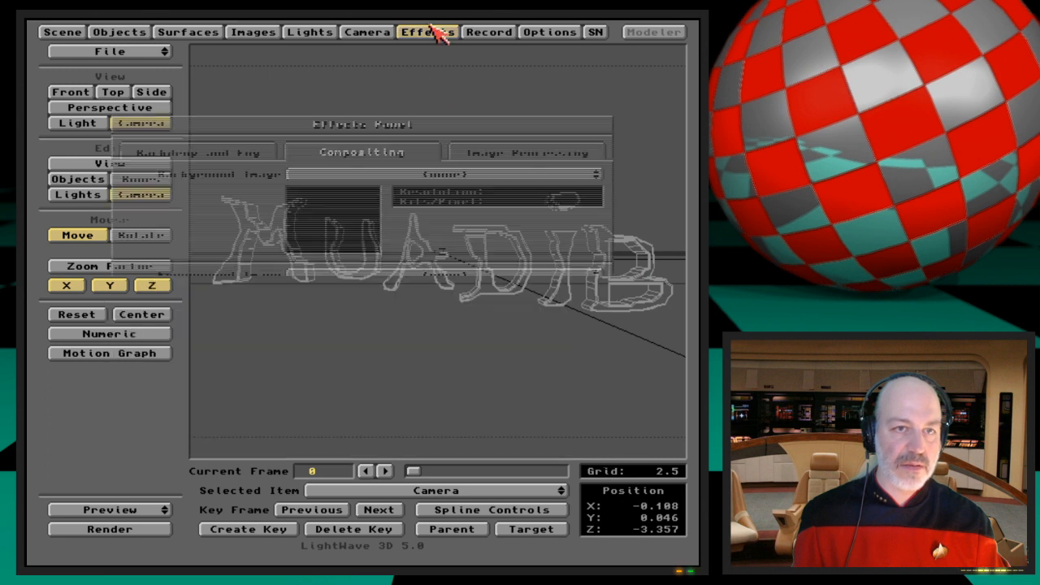
Step: Check the camera's rendering settings, render frame 0 and return to the layout
{"action": "left_click", "coordinate": [367, 32]}
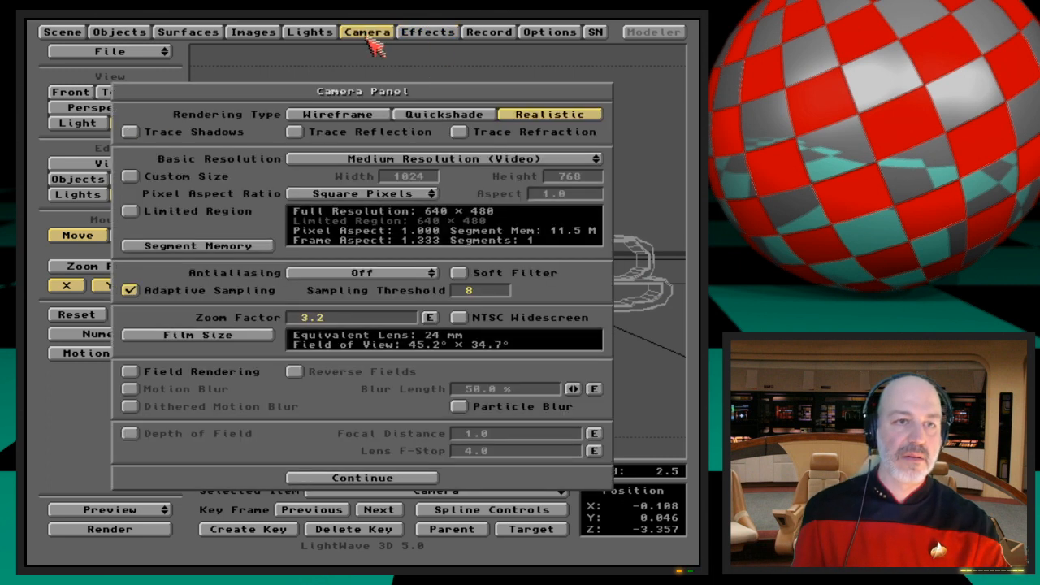
{"action": "left_click", "coordinate": [368, 32]}
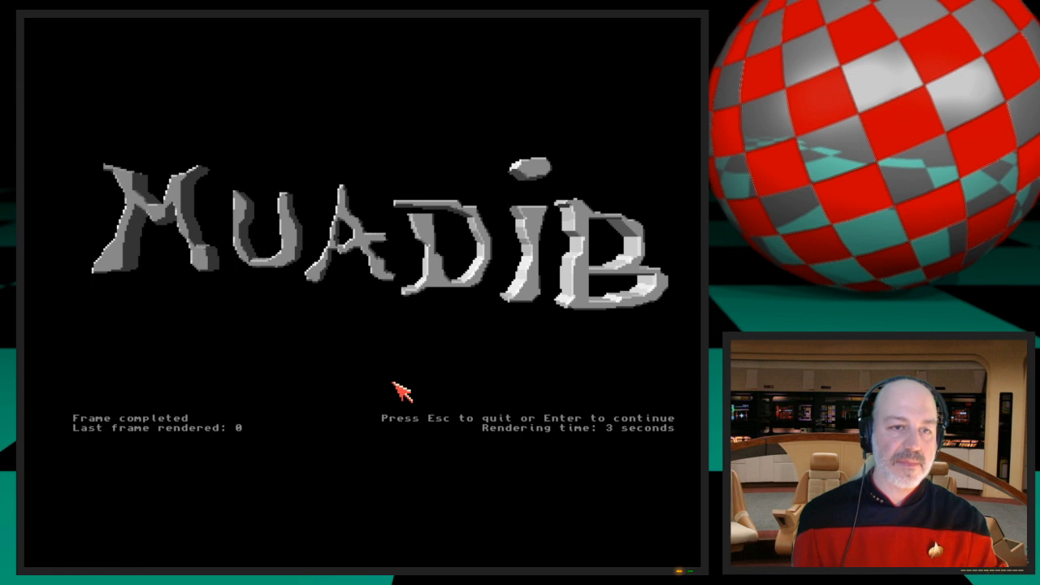
{"action": "key", "text": "Escape"}
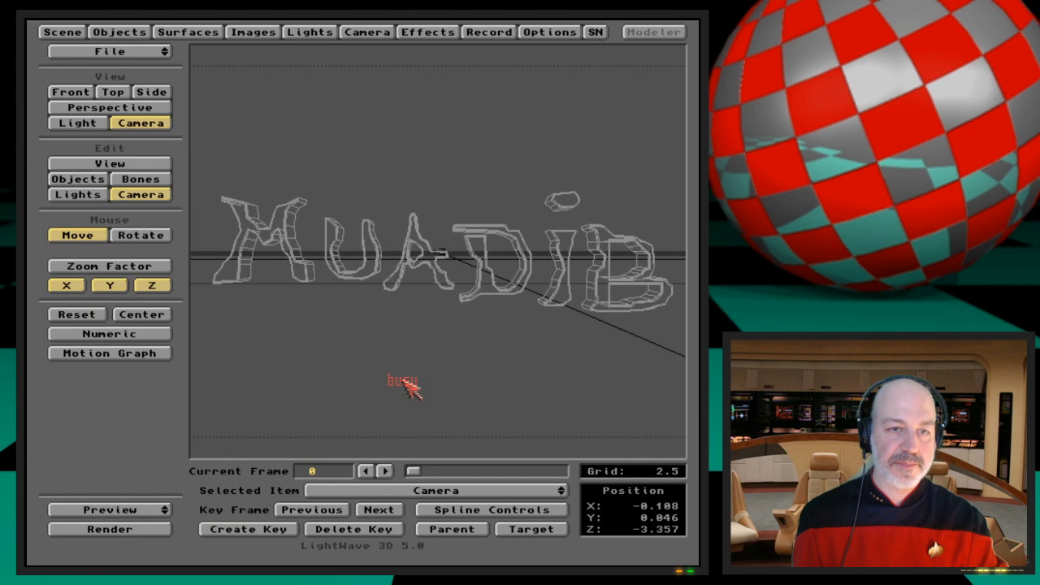
Step: Select the lettering object for editing and rename its muadib_f surface as muadib_front
{"action": "key", "text": "o"}
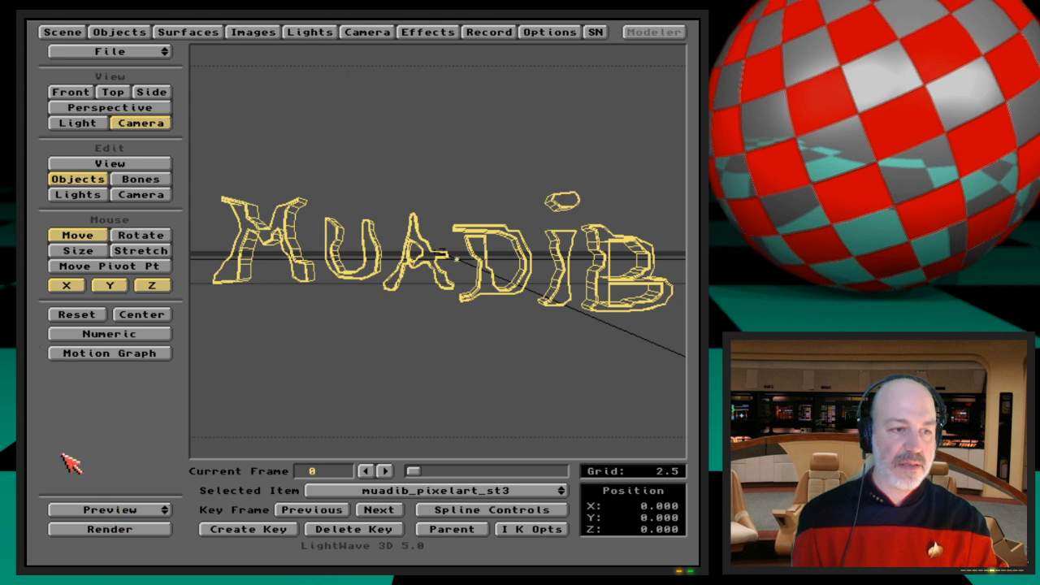
{"action": "left_click", "coordinate": [183, 32]}
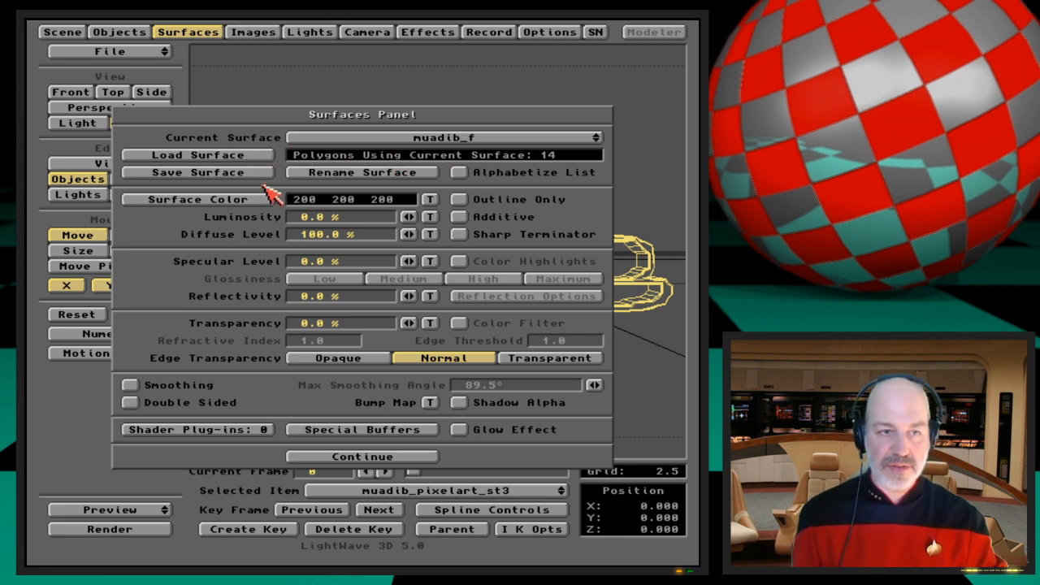
{"action": "left_click", "coordinate": [394, 174]}
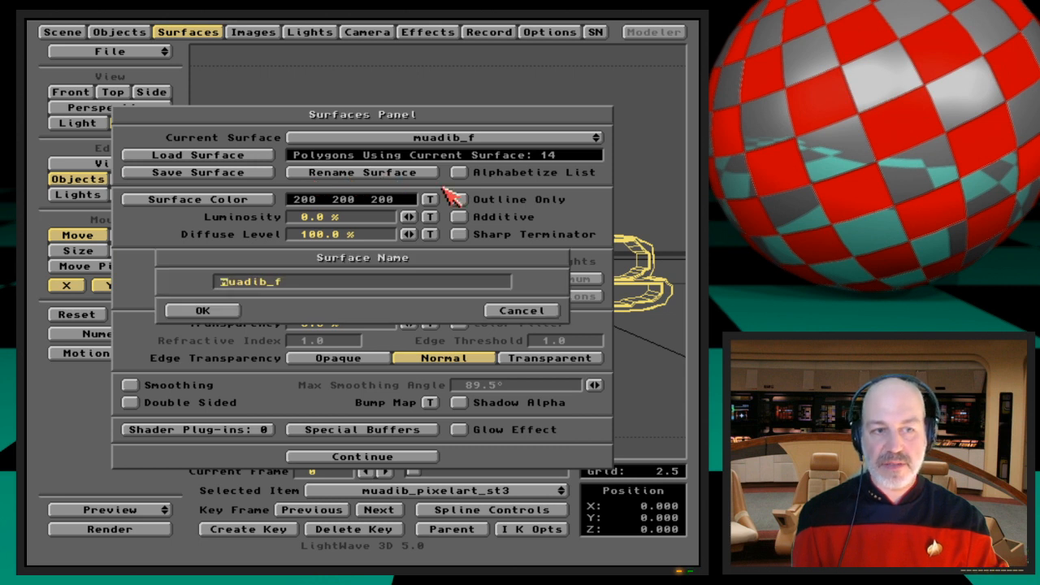
{"action": "left_click", "coordinate": [404, 282]}
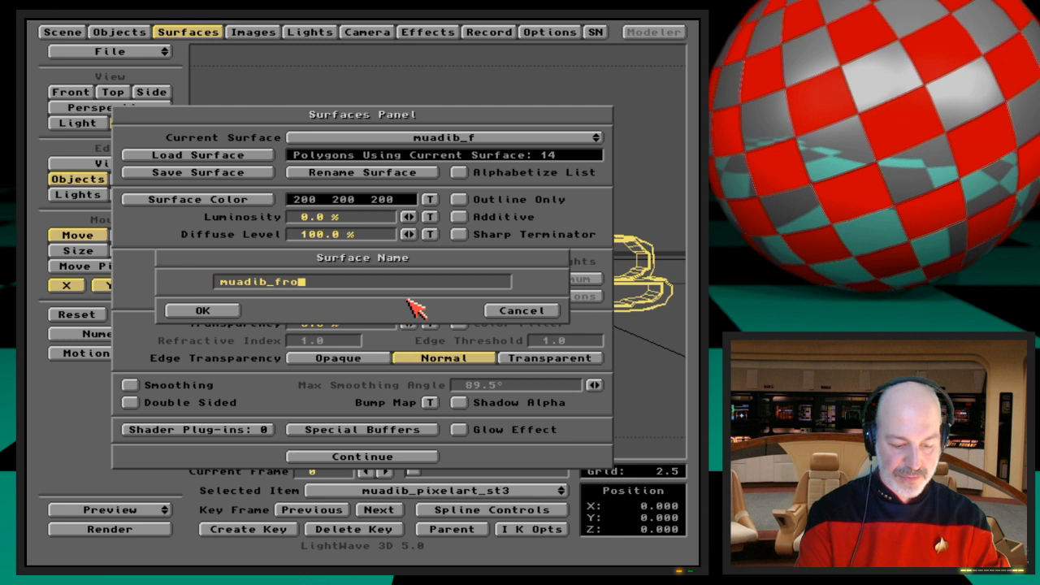
{"action": "key", "text": "Return"}
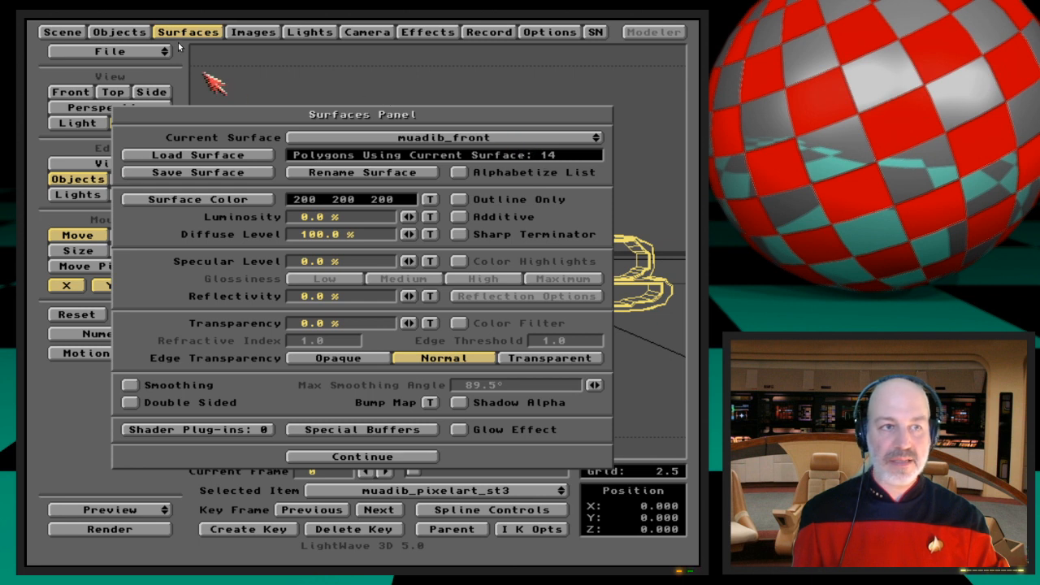
Step: Glance at the object settings, then try alphabetical sorting of the surface list and switch it off again
{"action": "left_click", "coordinate": [106, 30]}
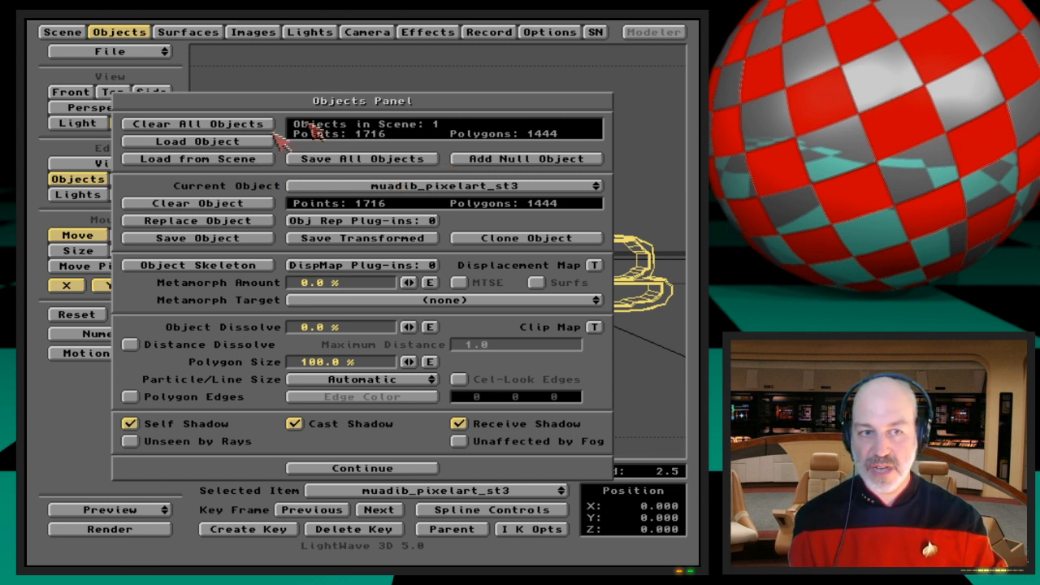
{"action": "left_click", "coordinate": [207, 33]}
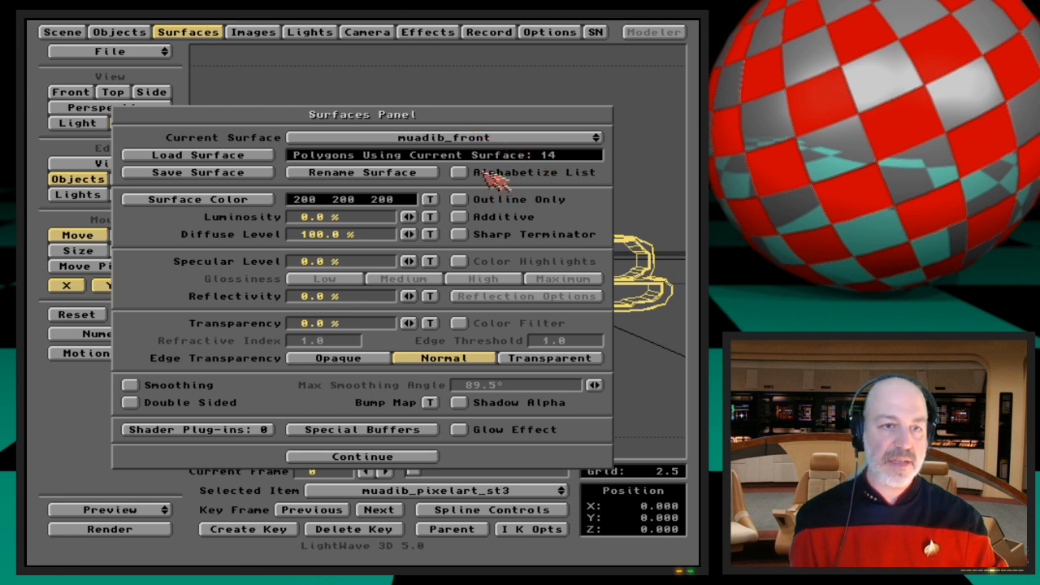
{"action": "left_click", "coordinate": [460, 174]}
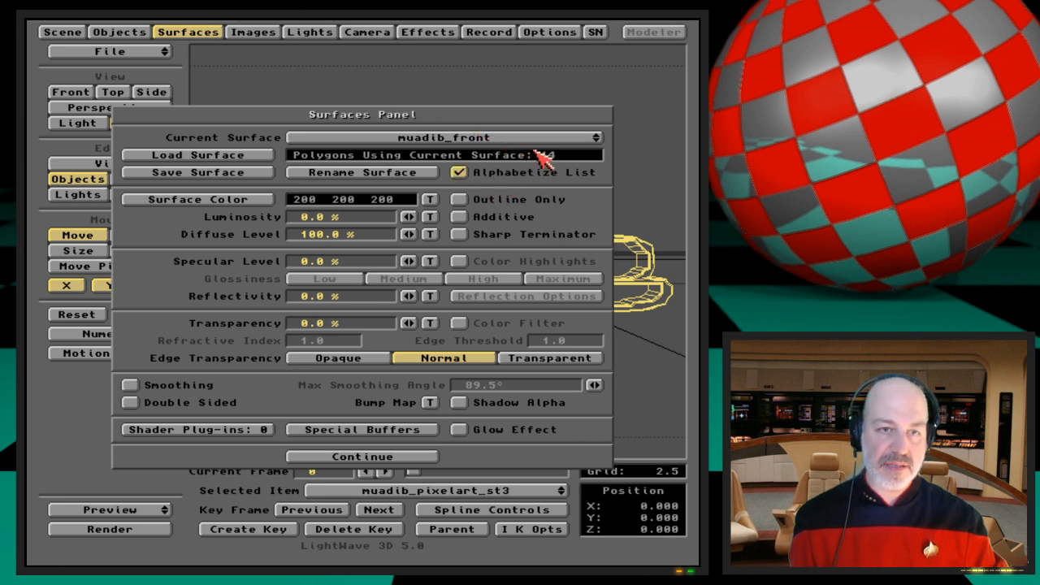
{"action": "left_click_drag", "start_coordinate": [543, 144], "coordinate": [547, 103]}
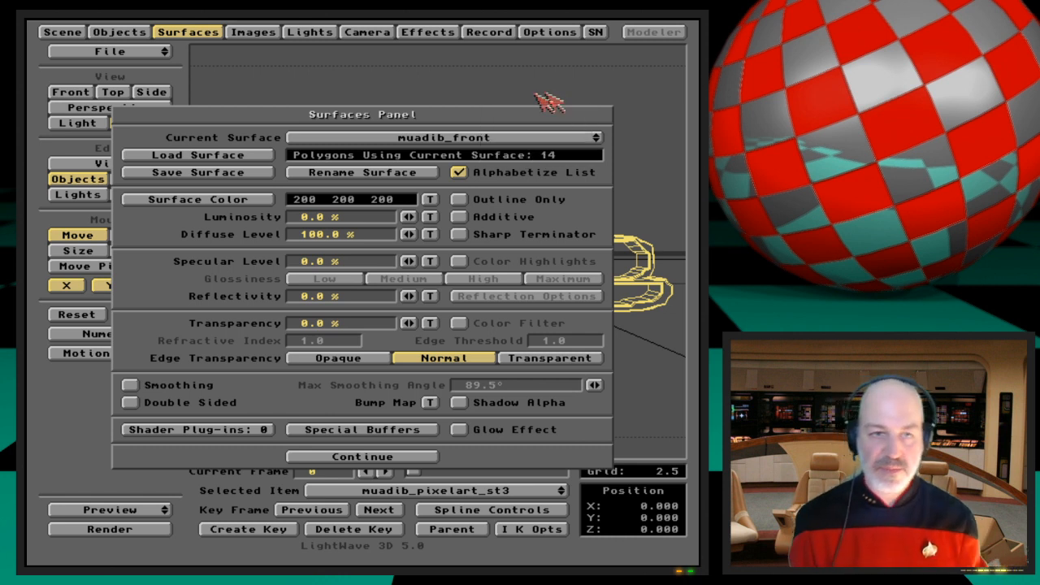
{"action": "left_click", "coordinate": [477, 174]}
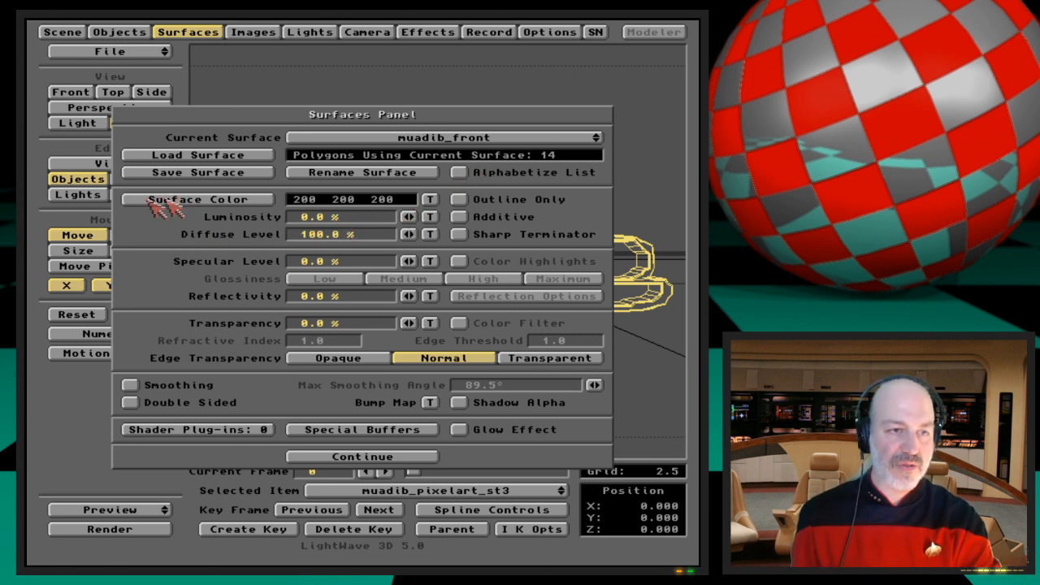
Step: Set the muadib_front surface color to 200, 0, 200 and render the frame to check it
{"action": "left_click", "coordinate": [233, 203]}
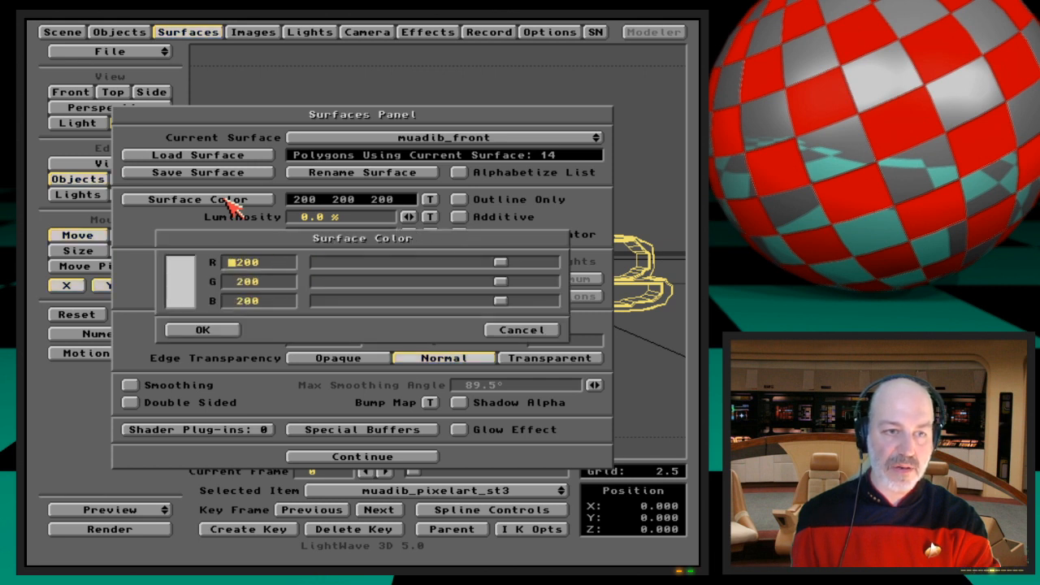
{"action": "left_click_drag", "start_coordinate": [502, 283], "coordinate": [333, 288]}
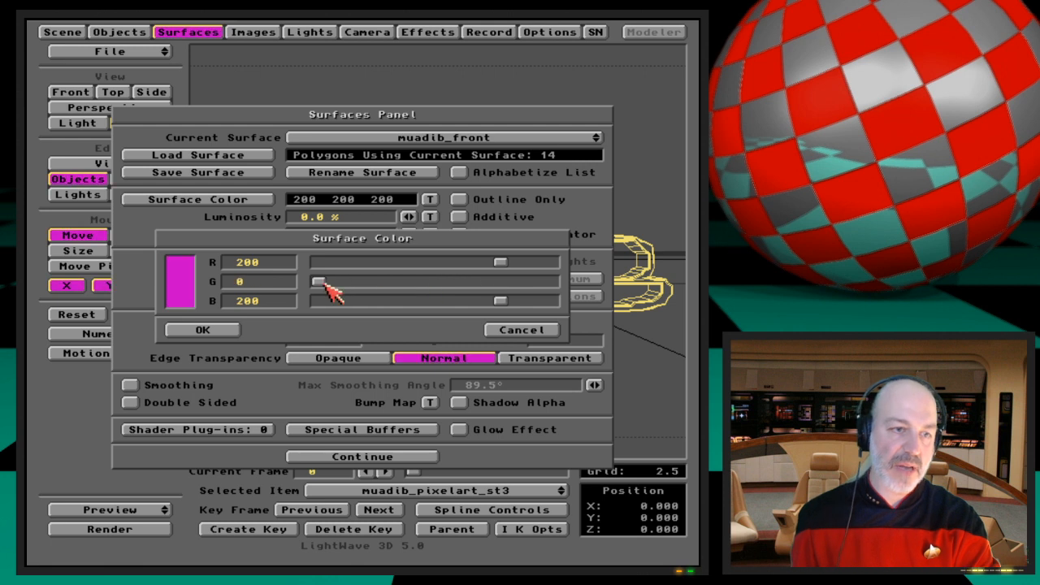
{"action": "left_click", "coordinate": [236, 331]}
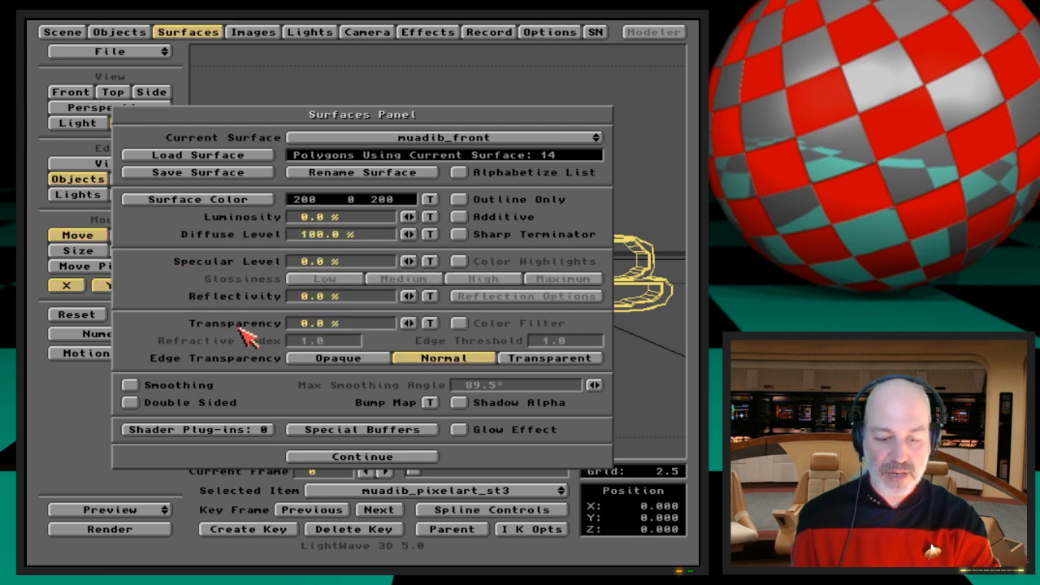
{"action": "key", "text": "F9"}
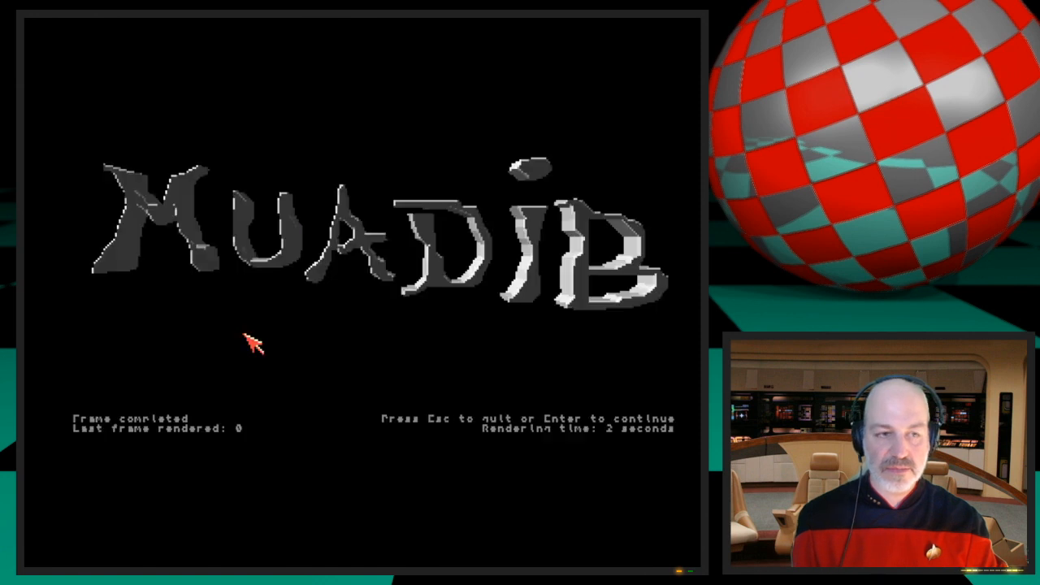
{"action": "key", "text": "Escape"}
Step: Enable Outline Only on the muadib_front surface, test-render the frame, and switch the option off again
{"action": "left_click", "coordinate": [475, 200]}
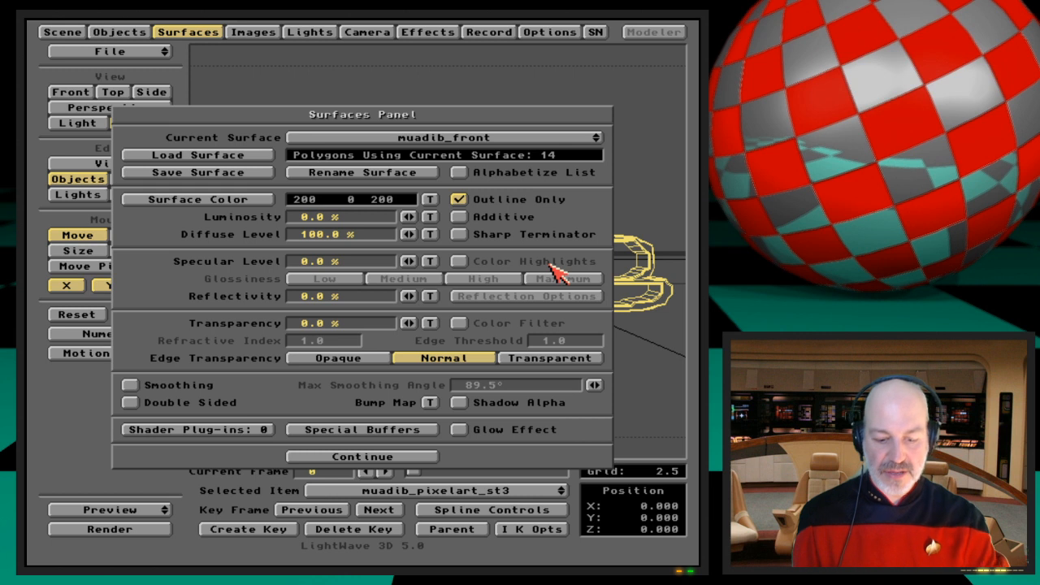
{"action": "key", "text": "F9"}
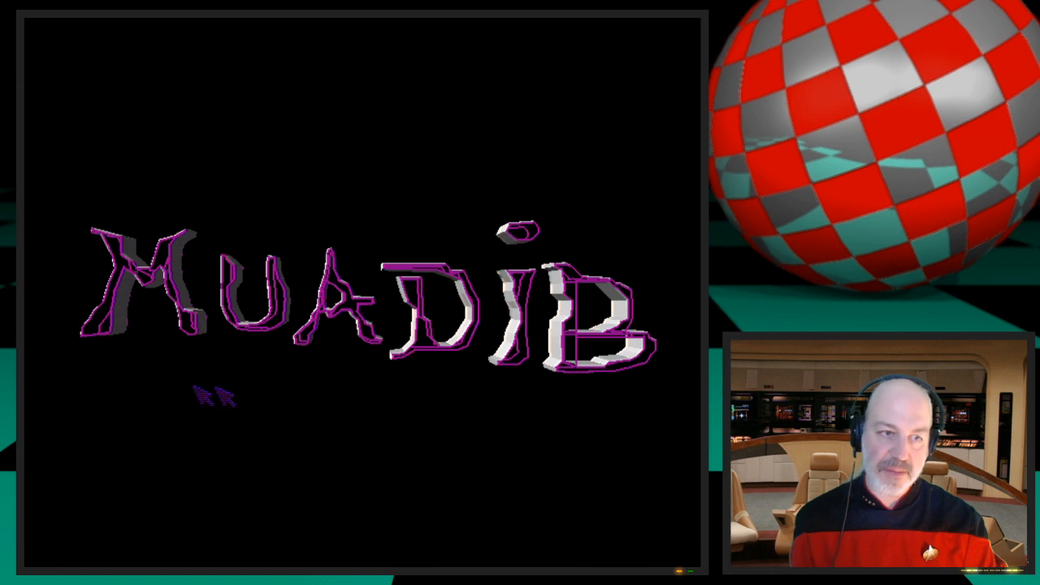
{"action": "key", "text": "Escape"}
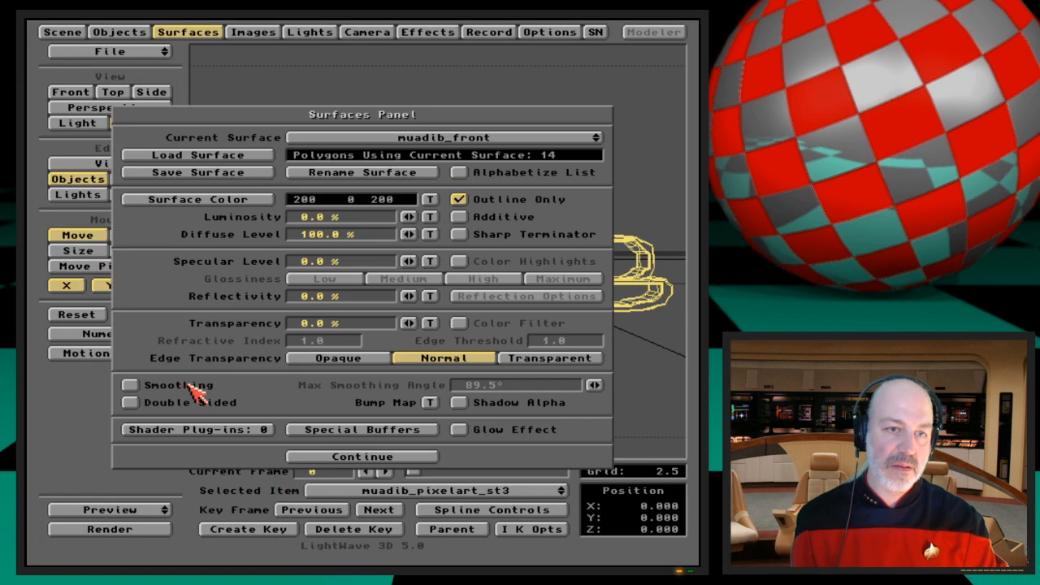
{"action": "left_click", "coordinate": [213, 33]}
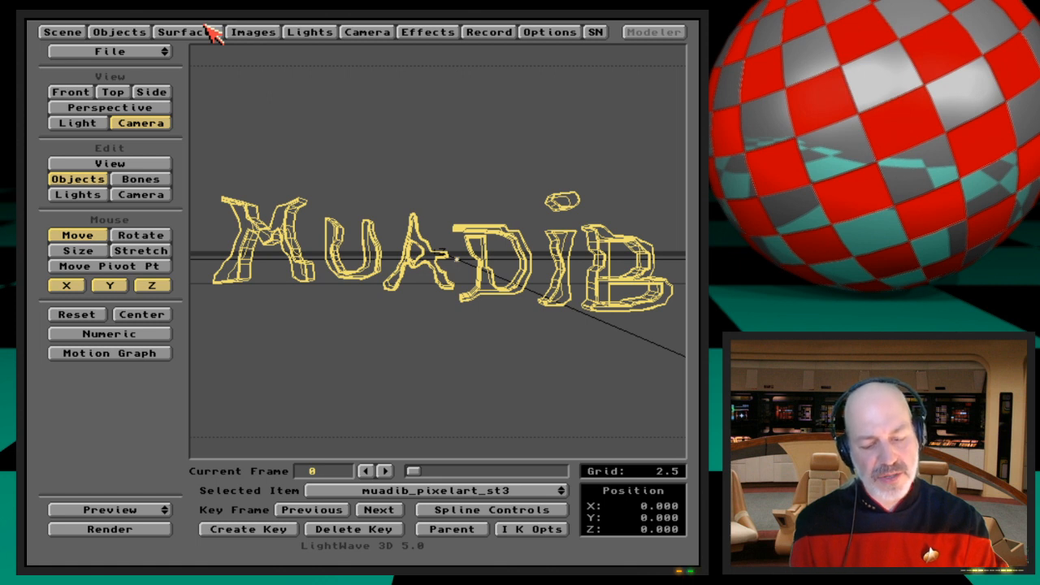
{"action": "left_click", "coordinate": [213, 33]}
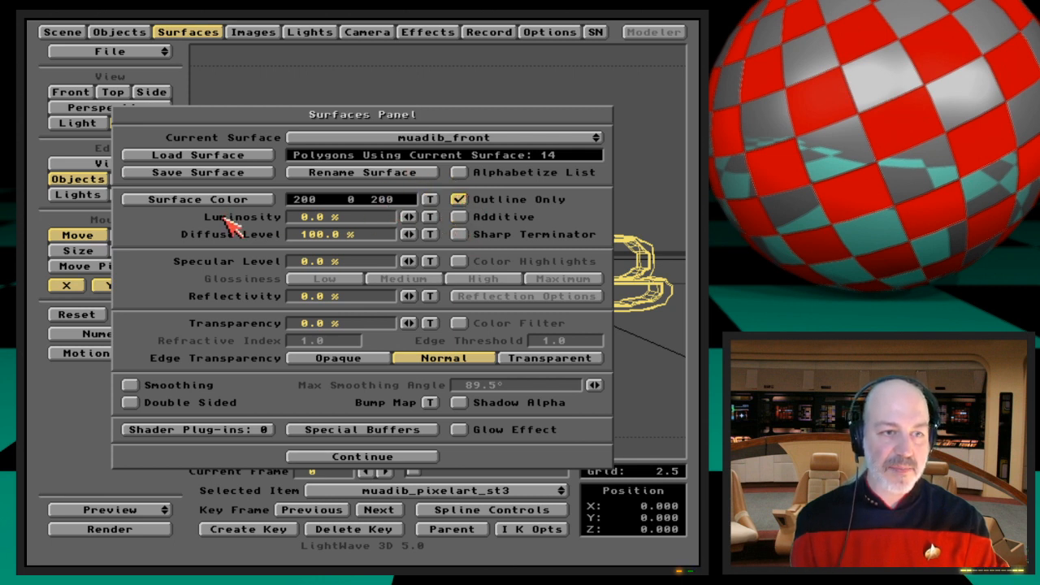
{"action": "left_click", "coordinate": [460, 200]}
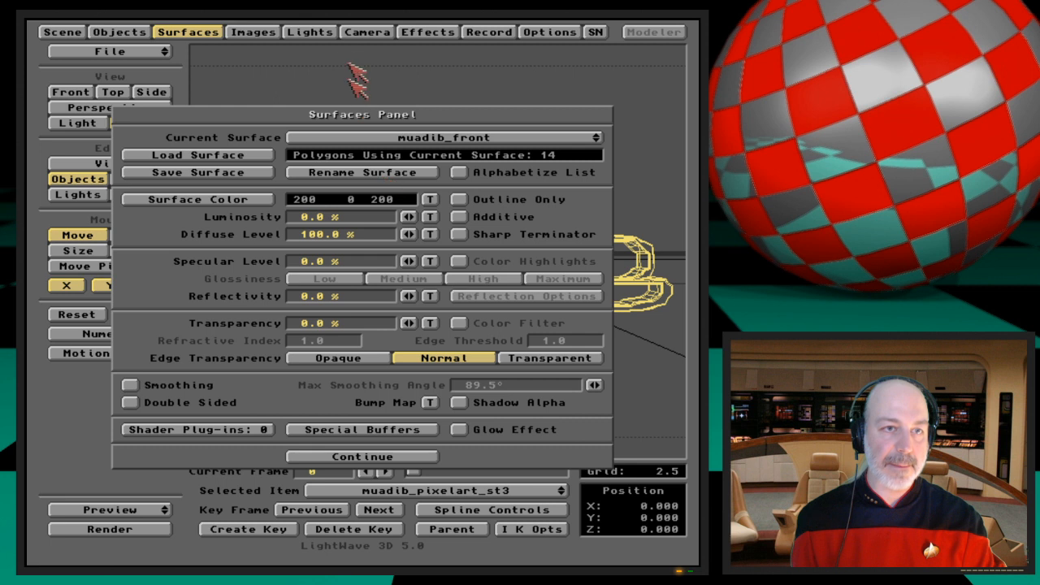
Step: Set the light's intensity to 0% and render the frame with the muadib_front surface to check the lighting
{"action": "left_click", "coordinate": [309, 32]}
{"action": "left_click_drag", "start_coordinate": [409, 277], "coordinate": [333, 248]}
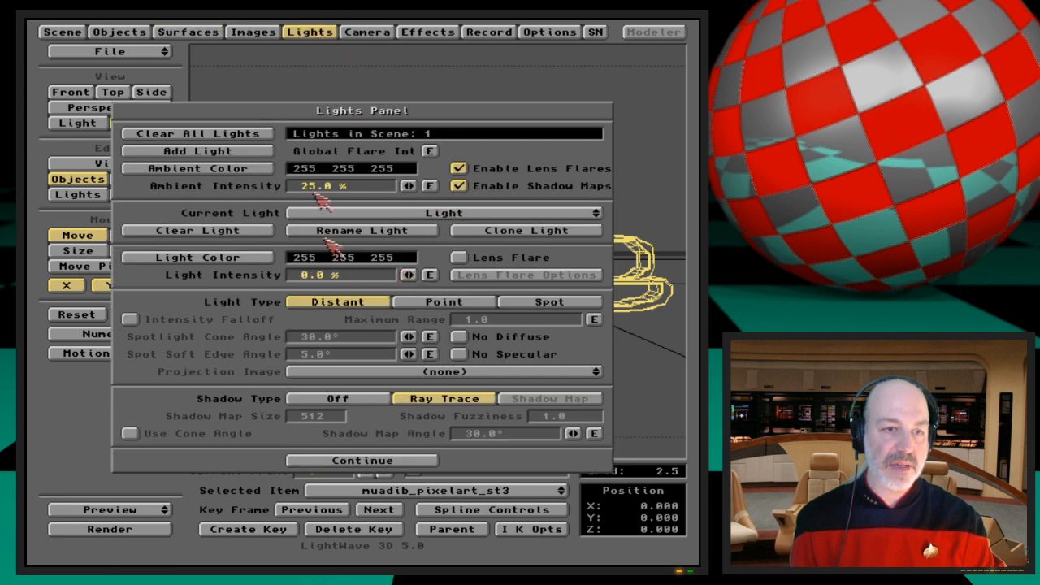
{"action": "left_click", "coordinate": [191, 33]}
{"action": "key", "text": "F9"}
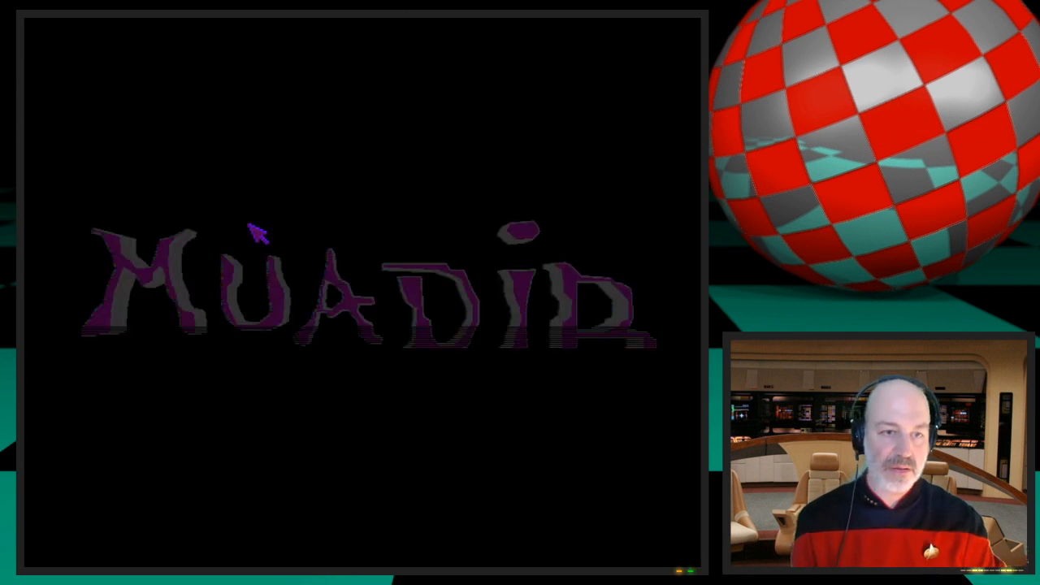
{"action": "key", "text": "Escape"}
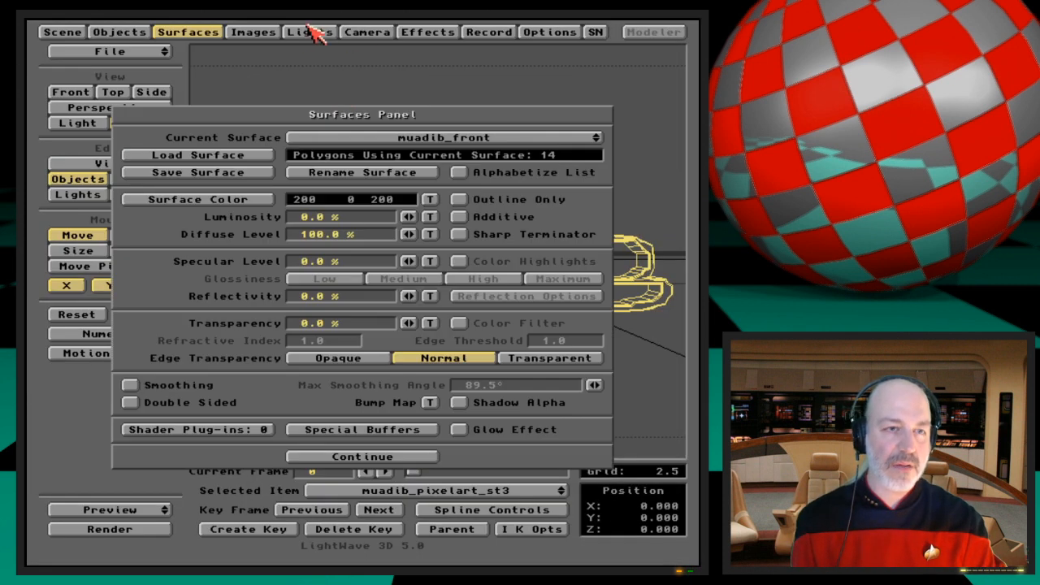
Step: Set the scene's ambient intensity to 0% and render the frame
{"action": "left_click", "coordinate": [310, 29]}
{"action": "left_click_drag", "start_coordinate": [408, 186], "coordinate": [372, 170]}
{"action": "left_click", "coordinate": [217, 32]}
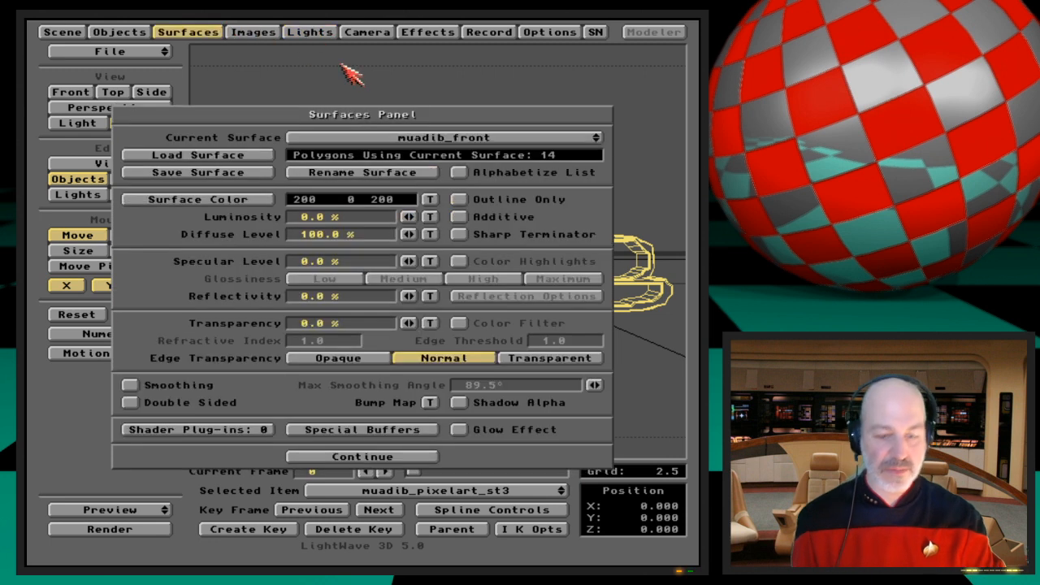
{"action": "key", "text": "F9"}
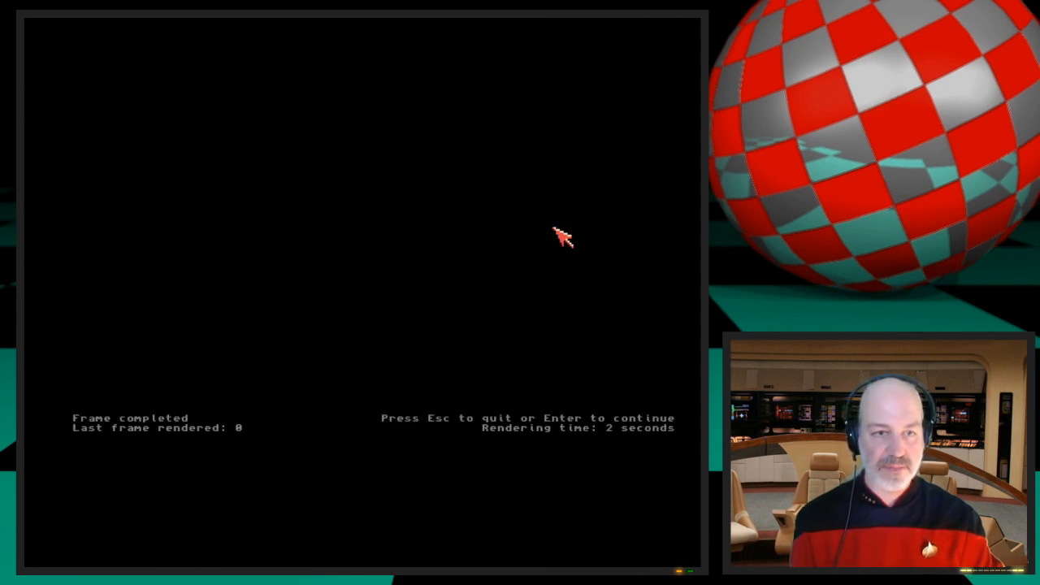
{"action": "key", "text": "Escape"}
Step: Look at the glow settings in the image processing effects and return to the muadib_front surface settings
{"action": "left_click", "coordinate": [427, 32]}
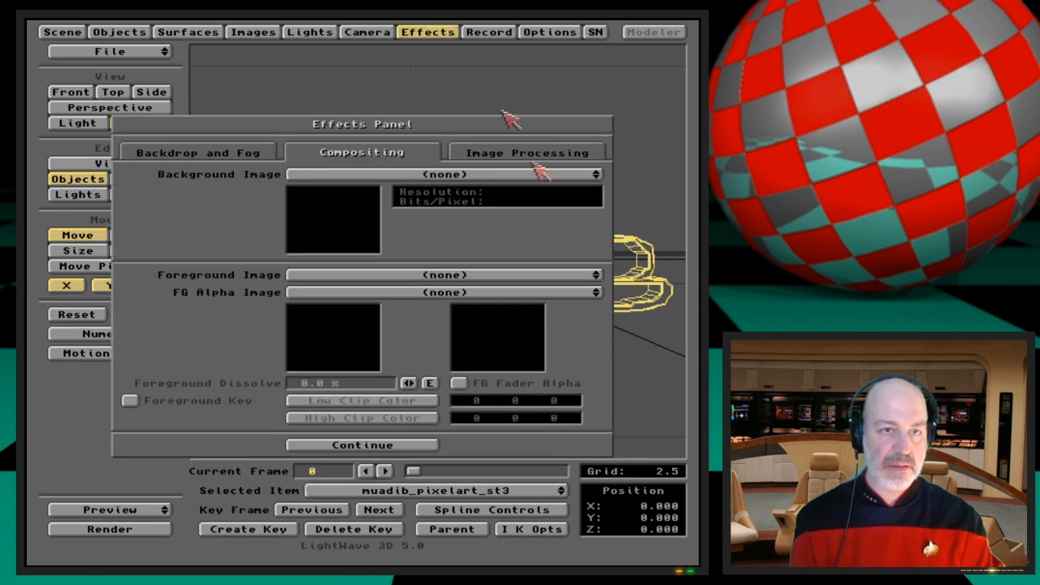
{"action": "left_click", "coordinate": [533, 155]}
{"action": "left_click", "coordinate": [237, 245]}
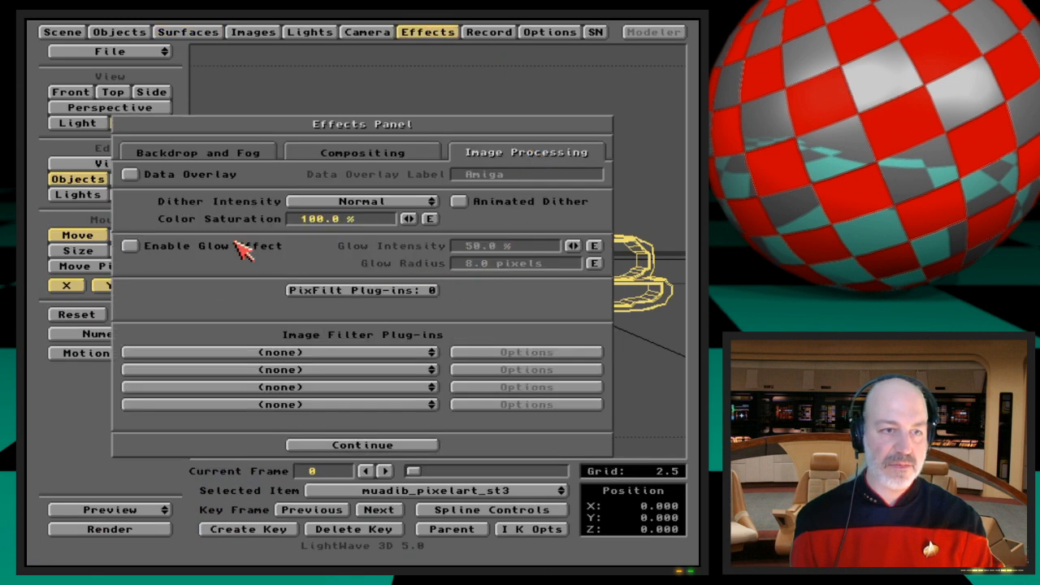
{"action": "left_click", "coordinate": [215, 31]}
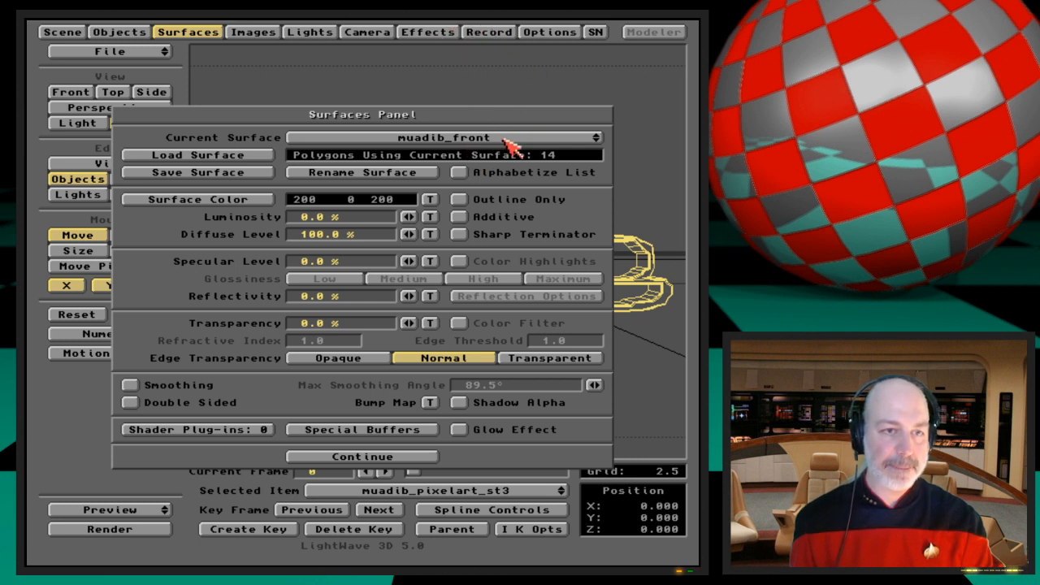
Step: Set the muadib_front surface luminosity to 100% and test-render the frame
{"action": "left_click", "coordinate": [409, 217]}
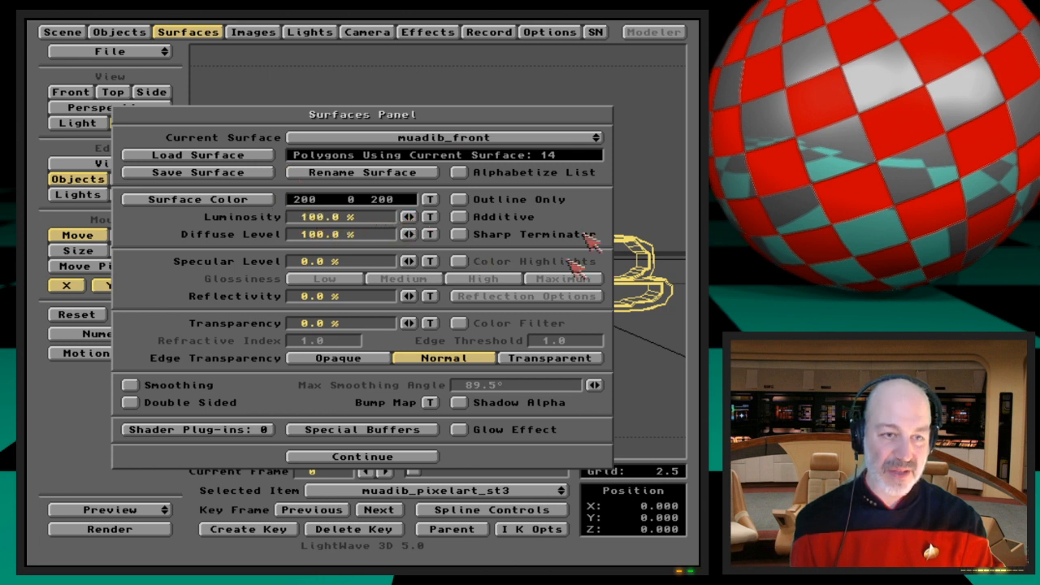
{"action": "key", "text": "F9"}
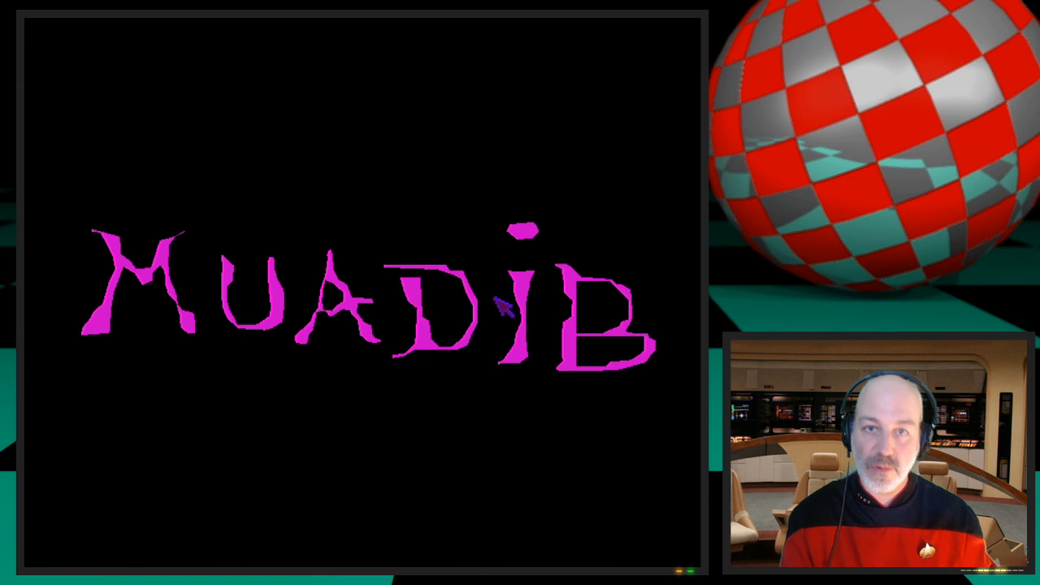
{"action": "key", "text": "Escape"}
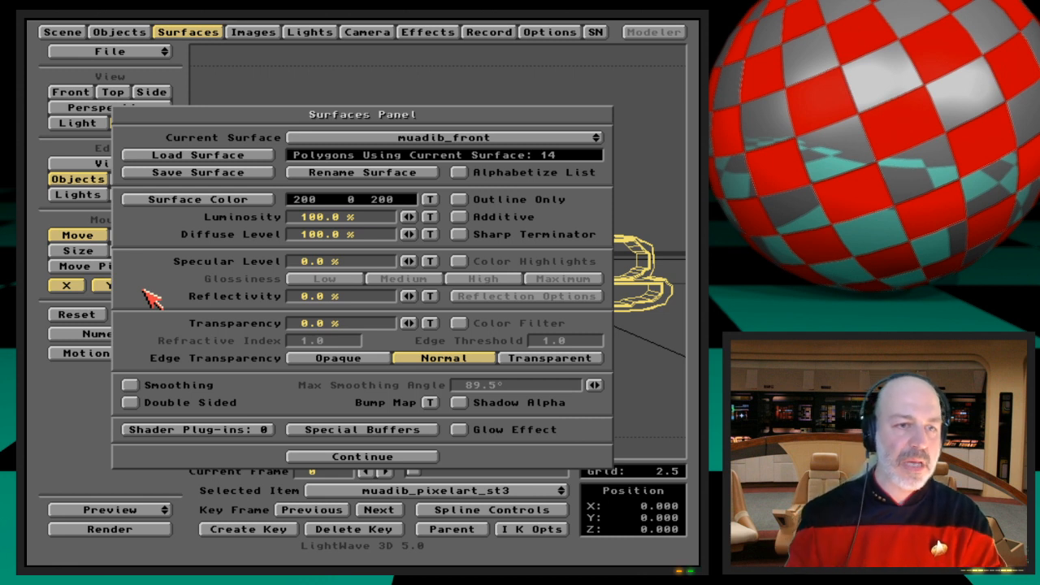
Step: Enable Additive on the muadib_front surface and test-render the frame
{"action": "left_click", "coordinate": [475, 218]}
{"action": "key", "text": "F9"}
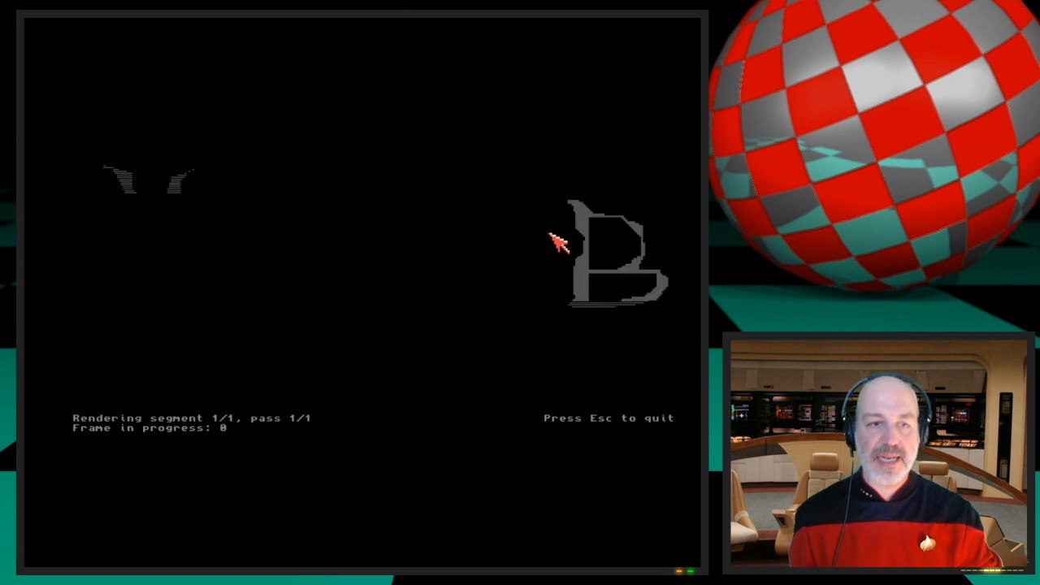
{"action": "left_click", "coordinate": [547, 329]}
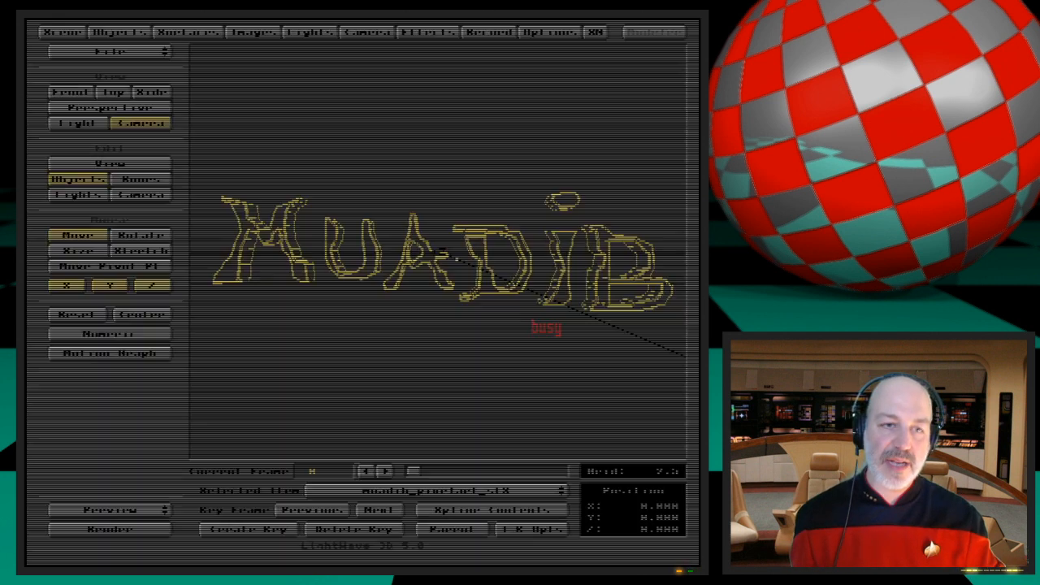
Step: Set the light's intensity to 100% and render the frame to compare the front and side surfaces
{"action": "left_click", "coordinate": [325, 31]}
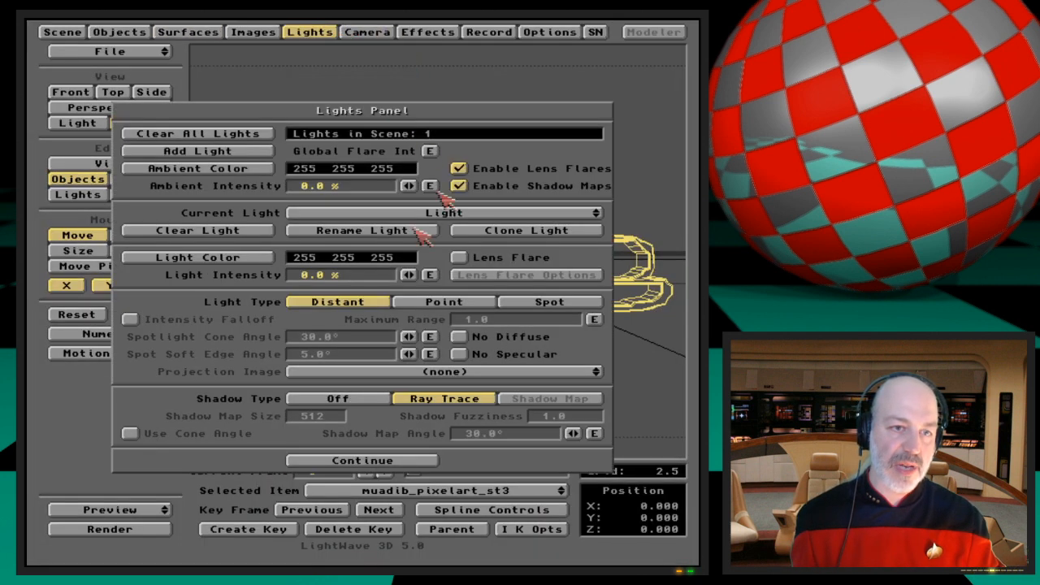
{"action": "left_click", "coordinate": [408, 273]}
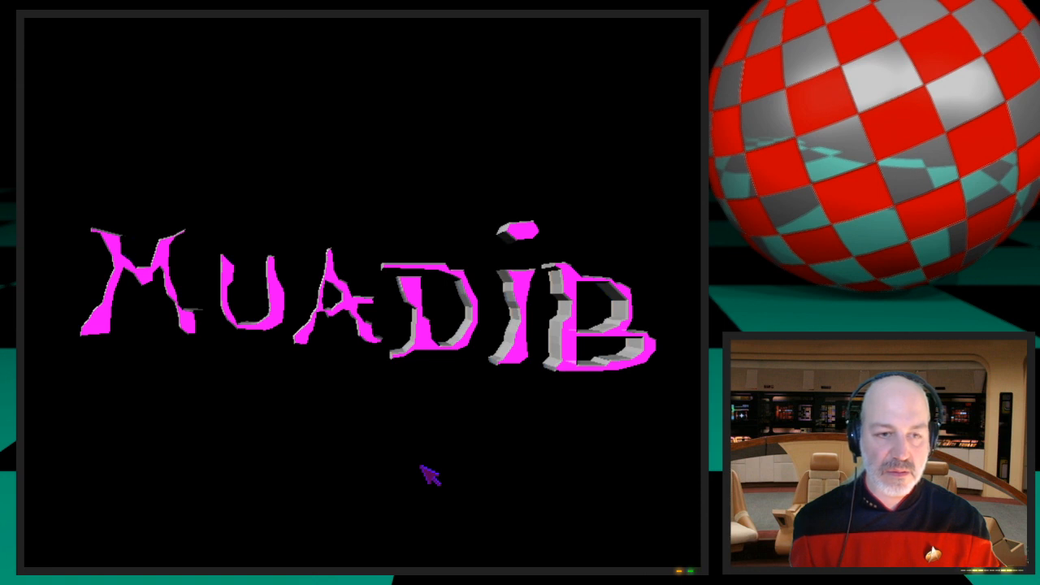
{"action": "key", "text": "Escape"}
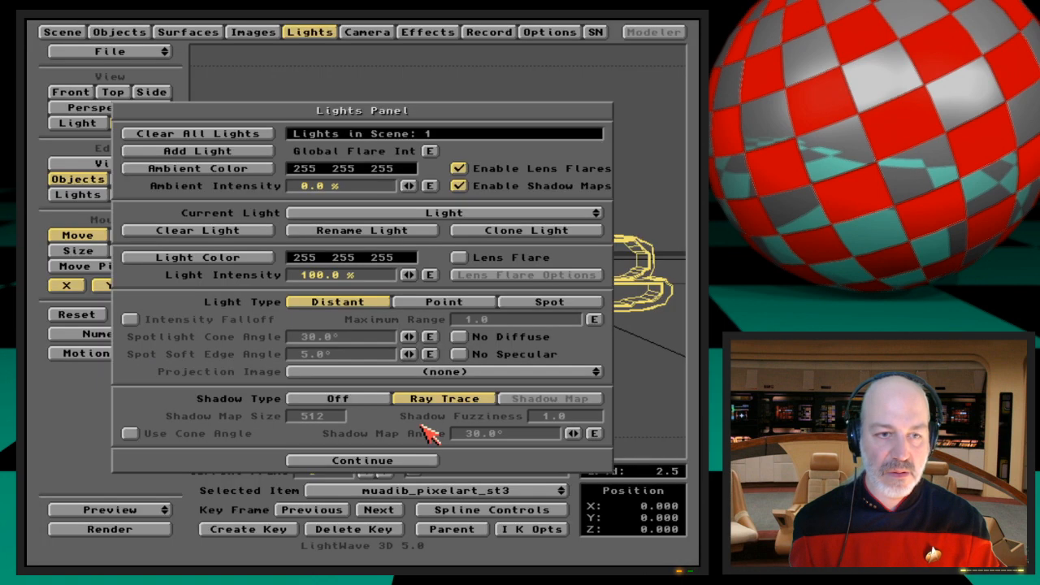
Step: Switch off Additive on the muadib_front surface, set its diffuse level to 0%, and render the frame
{"action": "left_click", "coordinate": [210, 32]}
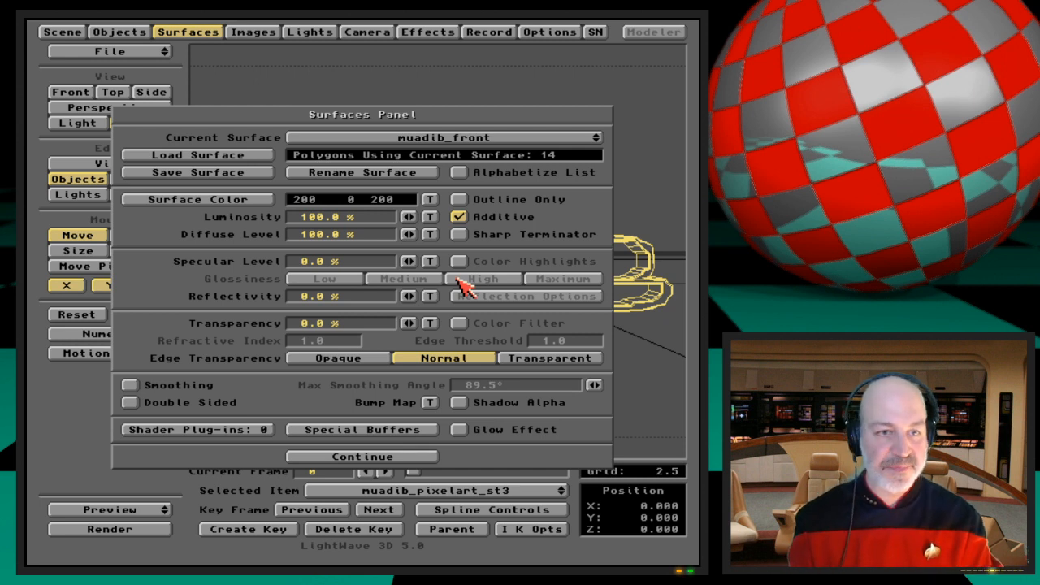
{"action": "left_click", "coordinate": [459, 217]}
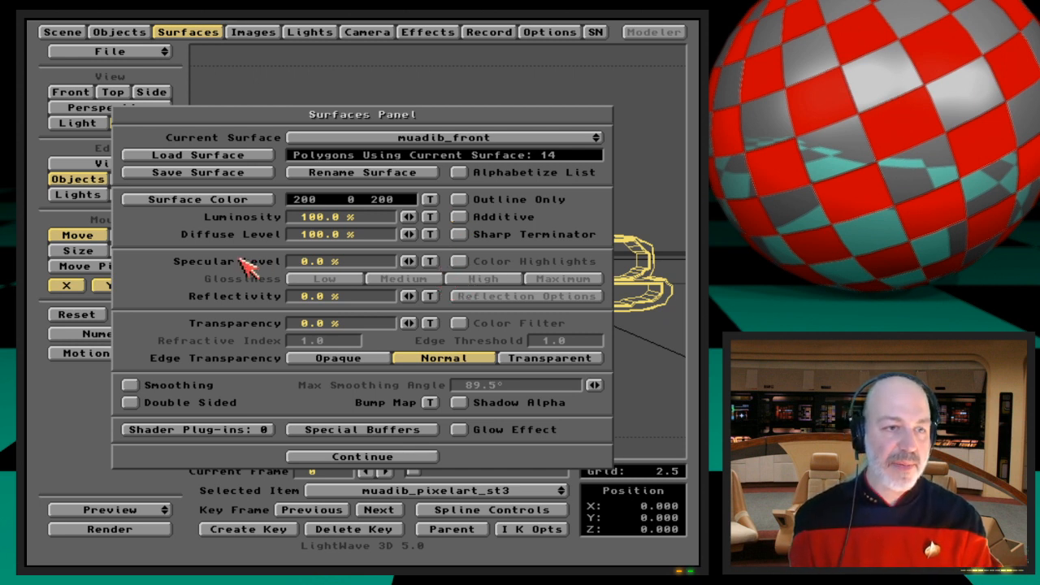
{"action": "left_click", "coordinate": [407, 235]}
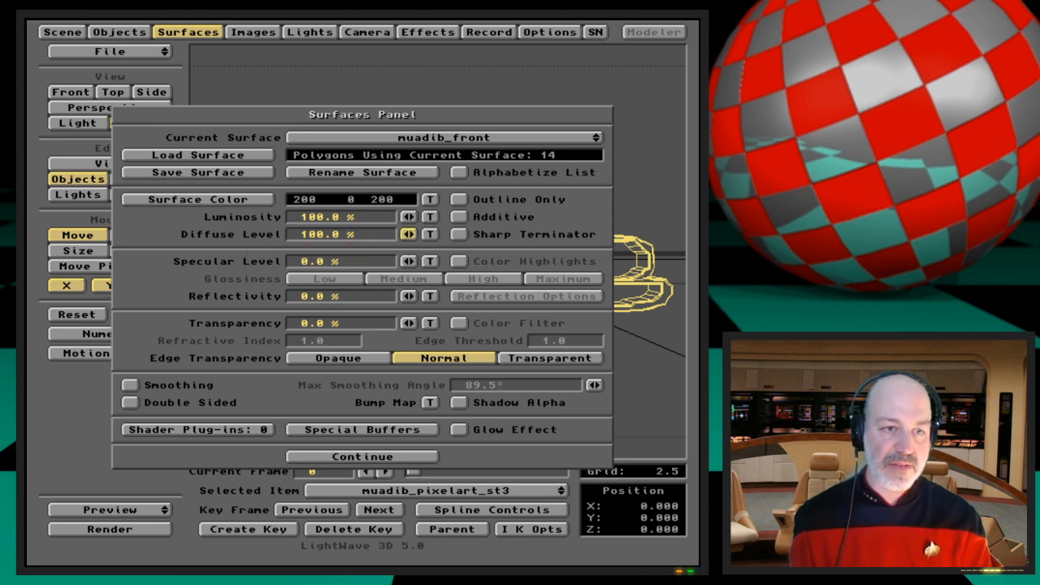
{"action": "mouse_move", "coordinate": [408, 235]}
{"action": "left_mouse_down"}
{"action": "mouse_move", "coordinate": [327, 234]}
{"action": "mouse_move", "coordinate": [408, 236]}
{"action": "left_mouse_up"}
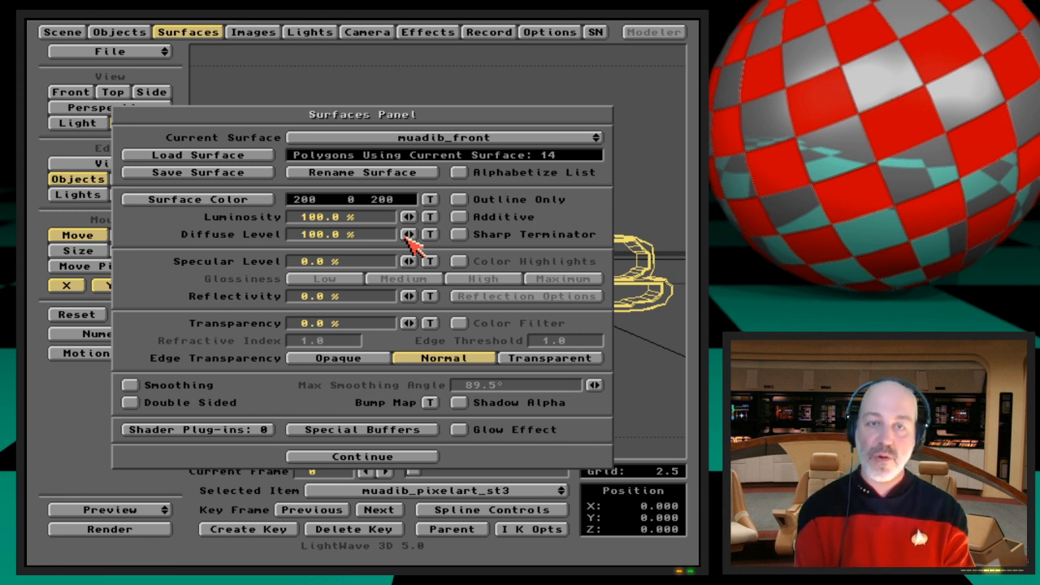
{"action": "left_click_drag", "start_coordinate": [409, 234], "coordinate": [409, 234]}
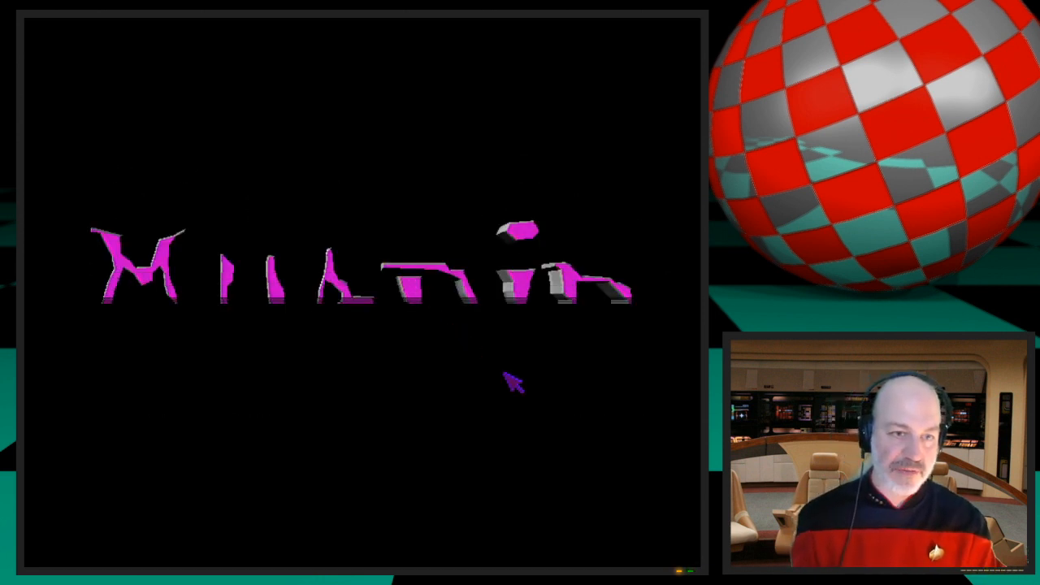
{"action": "key", "text": "Escape"}
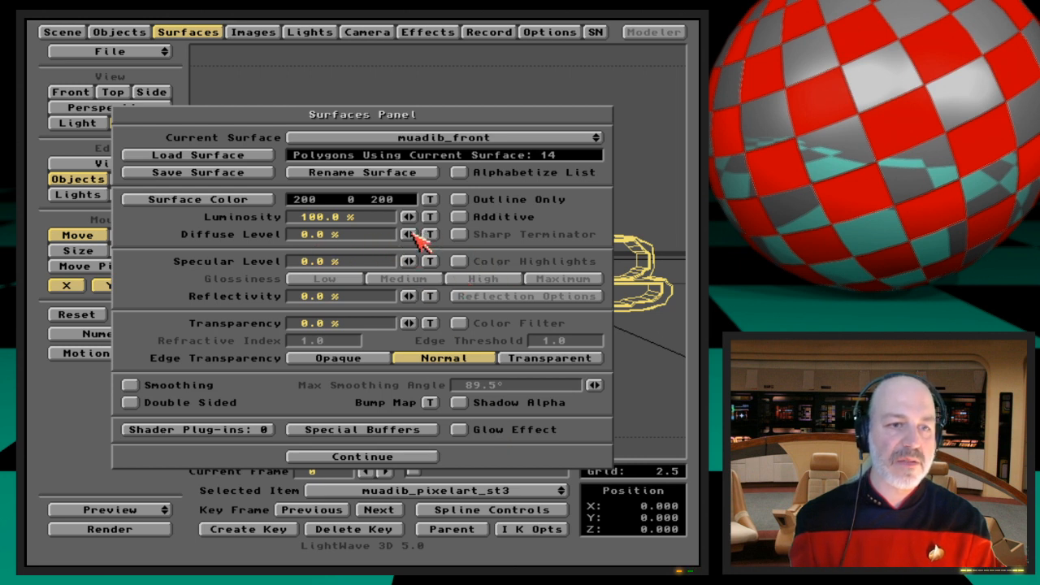
Step: Set the muadib_front surface luminosity to 0% and render the frame to check it
{"action": "left_click_drag", "start_coordinate": [415, 217], "coordinate": [409, 219]}
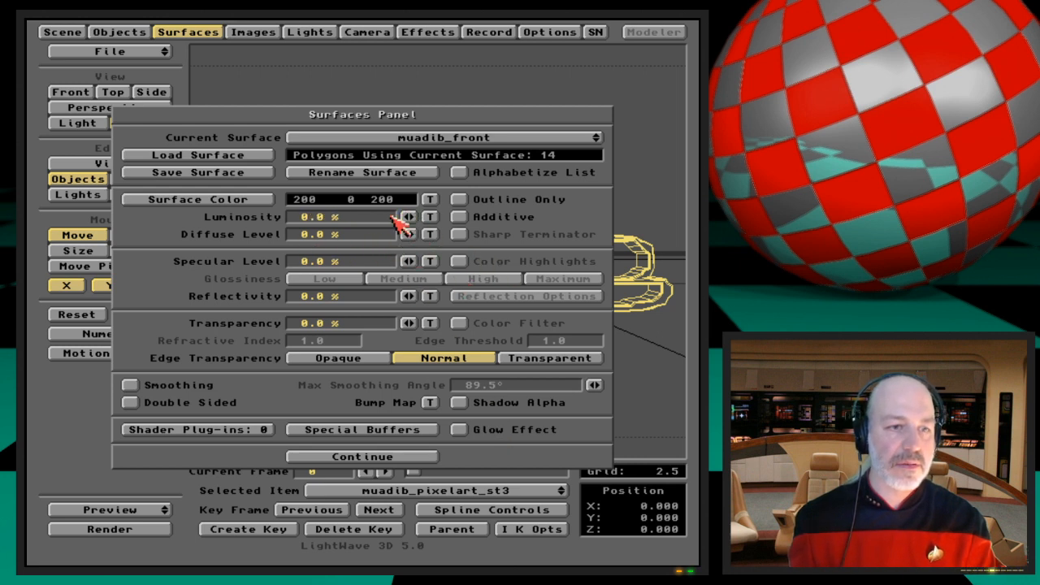
{"action": "key", "text": "F9"}
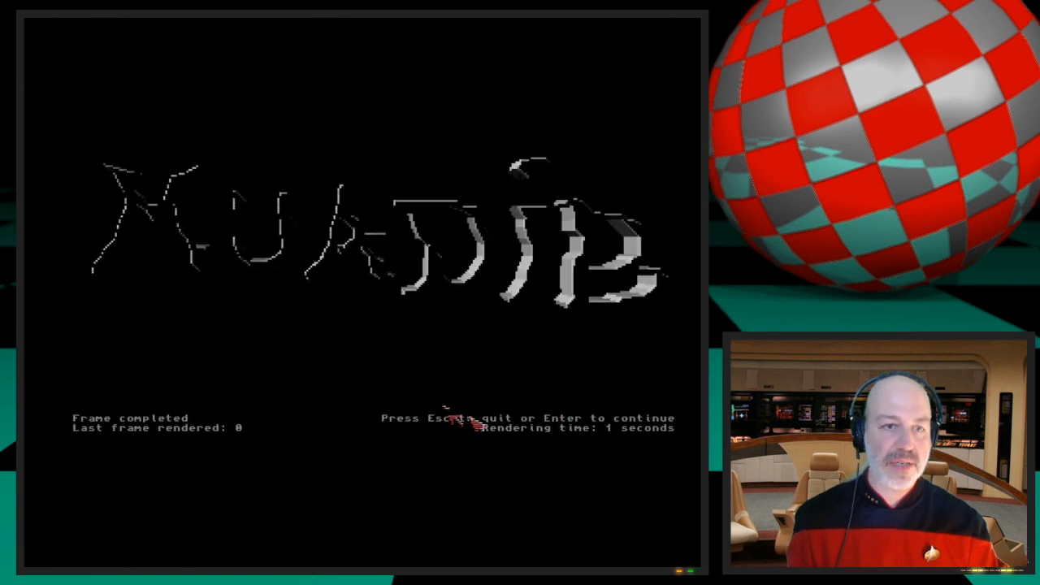
{"action": "key", "text": "Escape"}
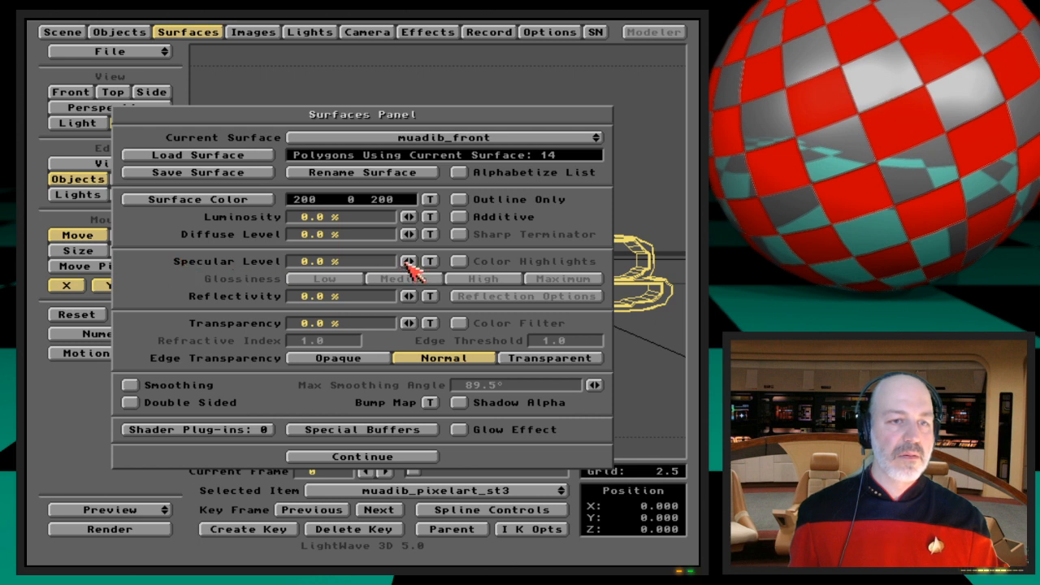
Step: Set the muadib_front surface's specular level and diffuse level to 100%, rendering a surface sample in between
{"action": "mouse_move", "coordinate": [405, 262]}
{"action": "left_mouse_down"}
{"action": "mouse_move", "coordinate": [431, 263]}
{"action": "mouse_move", "coordinate": [407, 260]}
{"action": "left_mouse_up"}
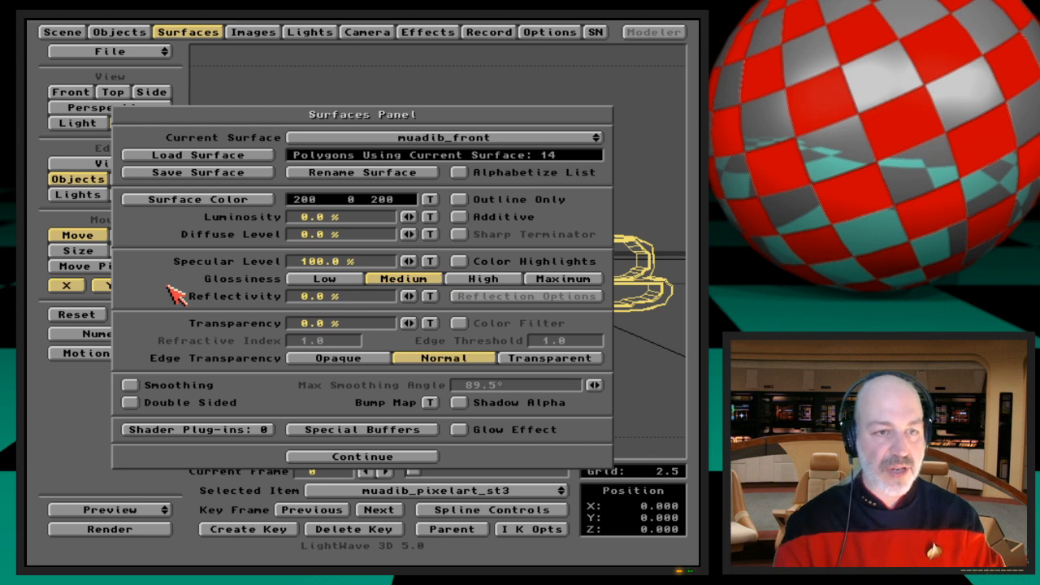
{"action": "key", "text": "s"}
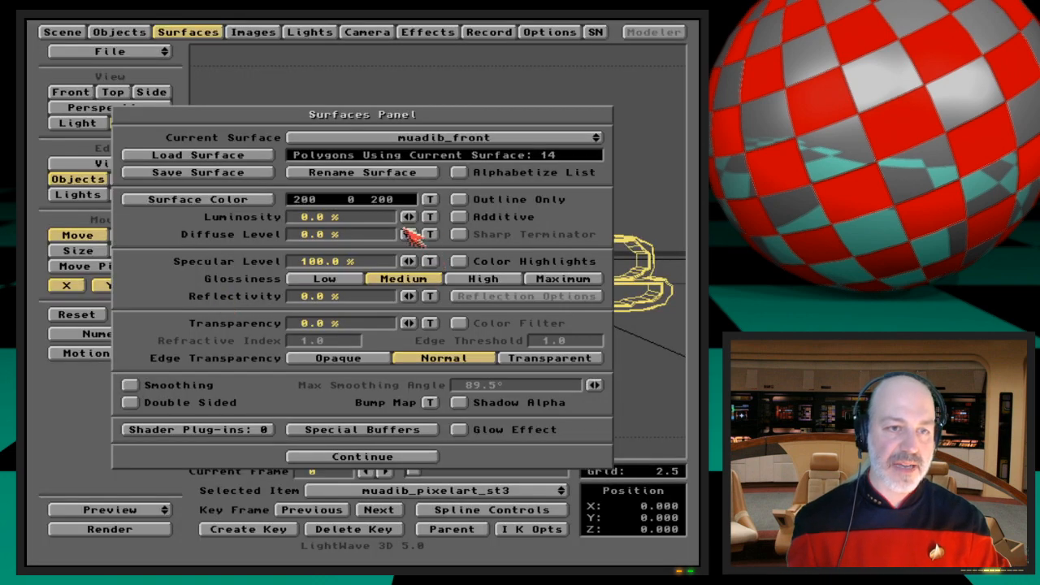
{"action": "left_click_drag", "start_coordinate": [408, 234], "coordinate": [413, 233]}
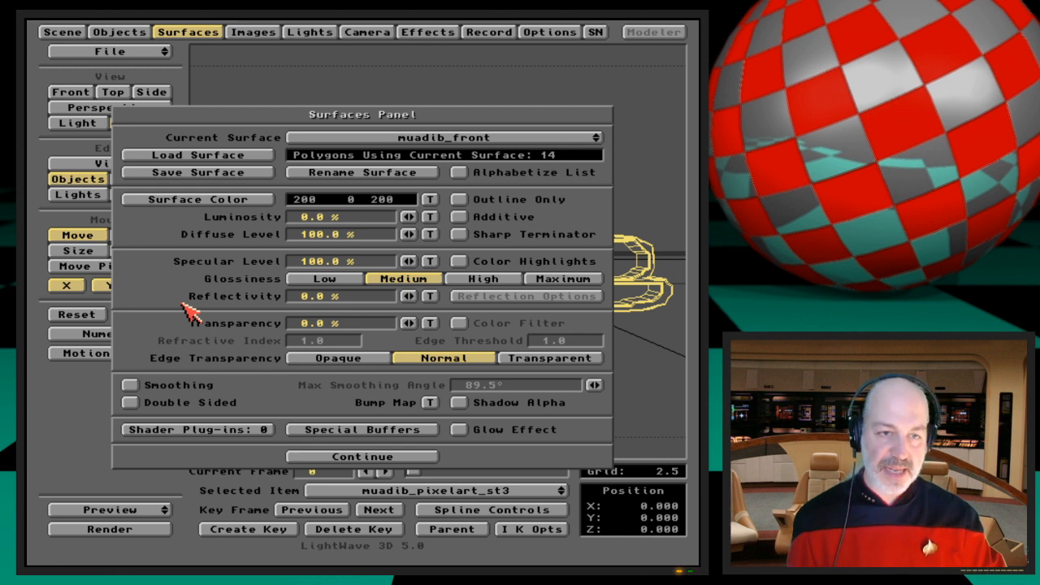
Step: Try the Cube type for the surface sample and switch it back to Sphere
{"action": "key", "text": "o"}
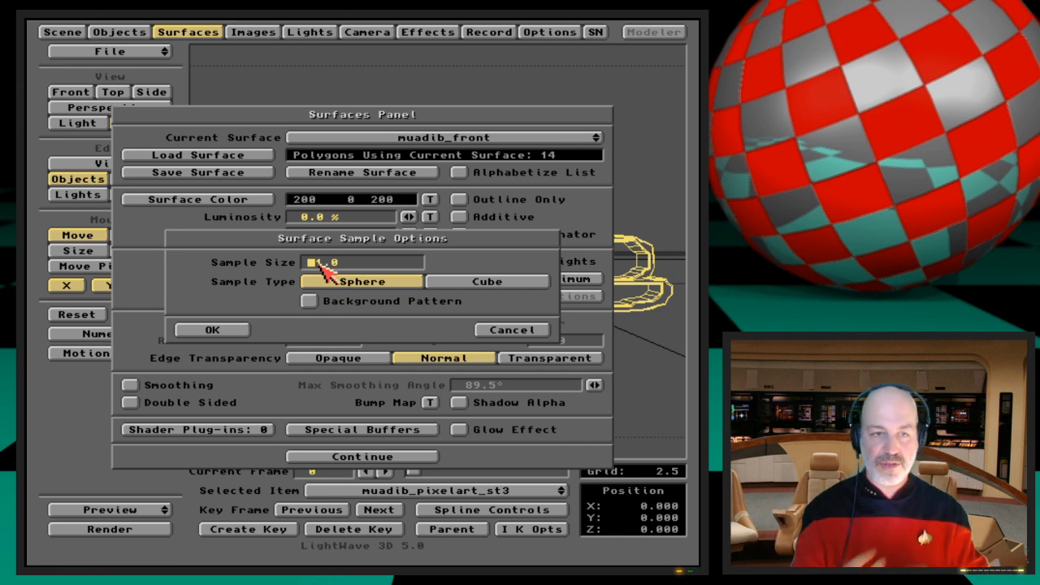
{"action": "left_click", "coordinate": [488, 281]}
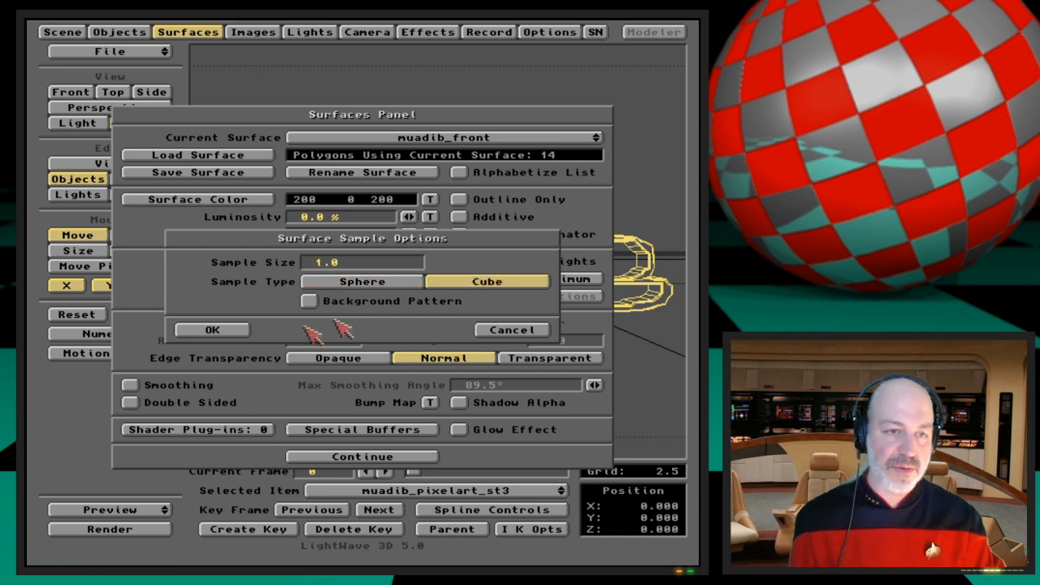
{"action": "left_click", "coordinate": [213, 330]}
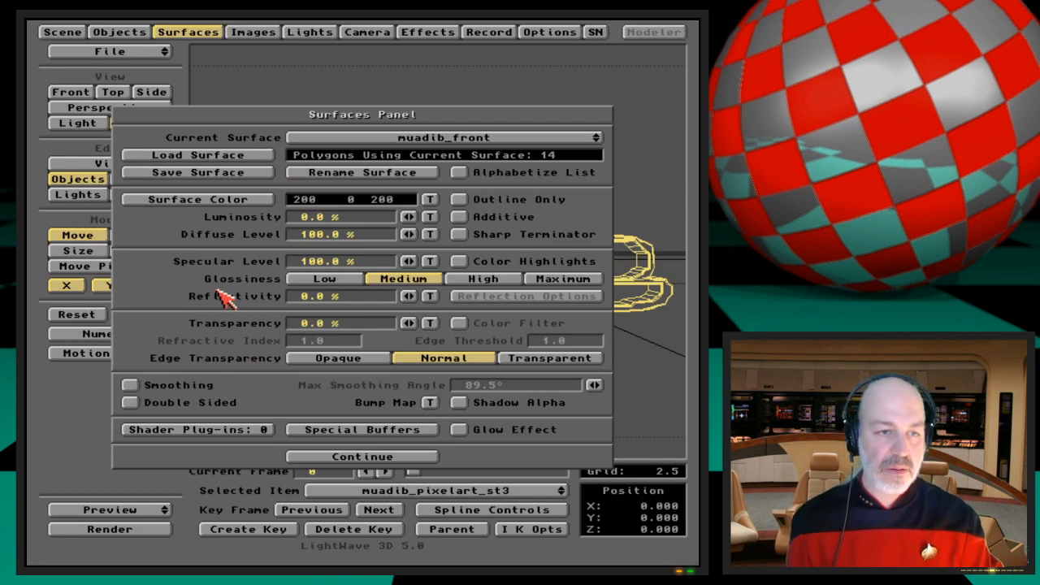
{"action": "key", "text": "o"}
{"action": "left_click", "coordinate": [377, 284]}
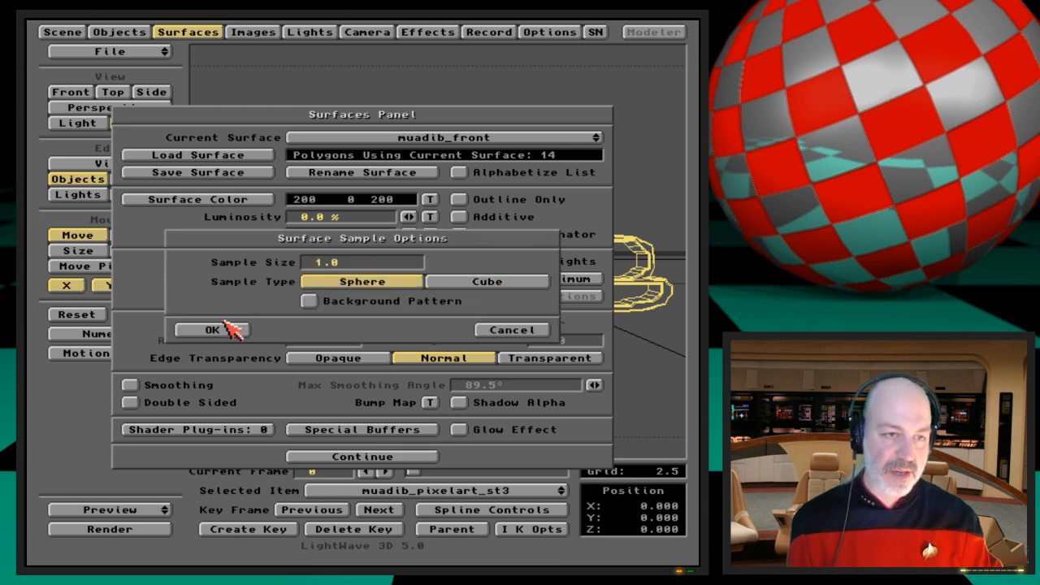
{"action": "left_click", "coordinate": [231, 327]}
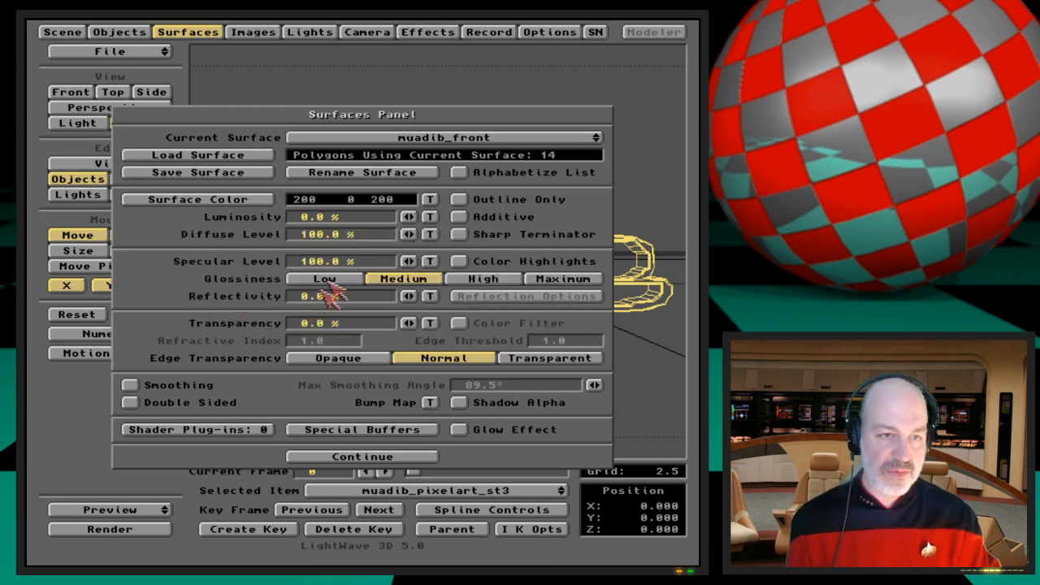
Step: Set the muadib_front surface's glossiness to Maximum and render surface samples to inspect the highlight
{"action": "left_click", "coordinate": [546, 281]}
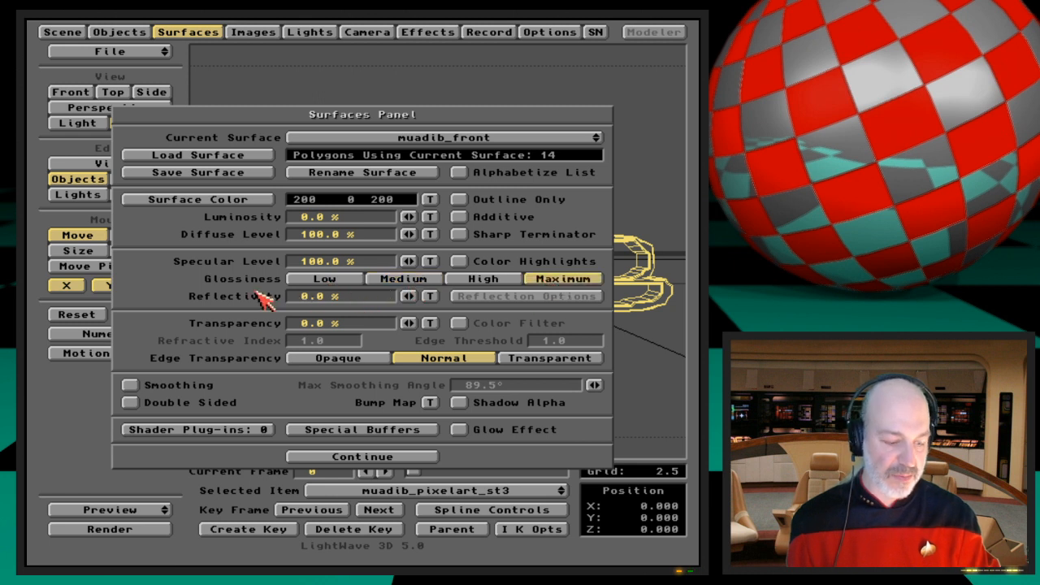
{"action": "key", "text": "s"}
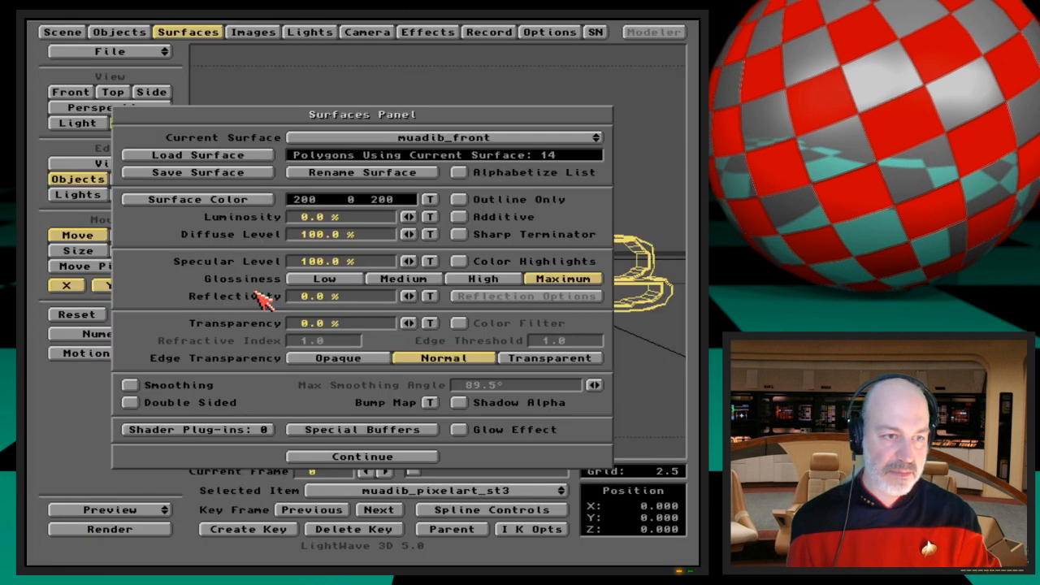
{"action": "key", "text": "s"}
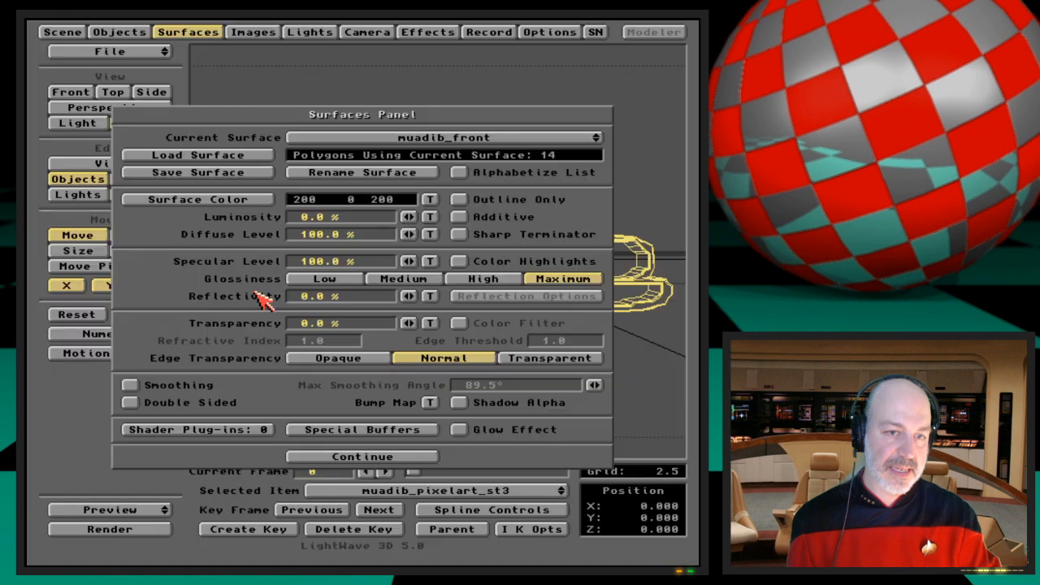
{"action": "key", "text": "s"}
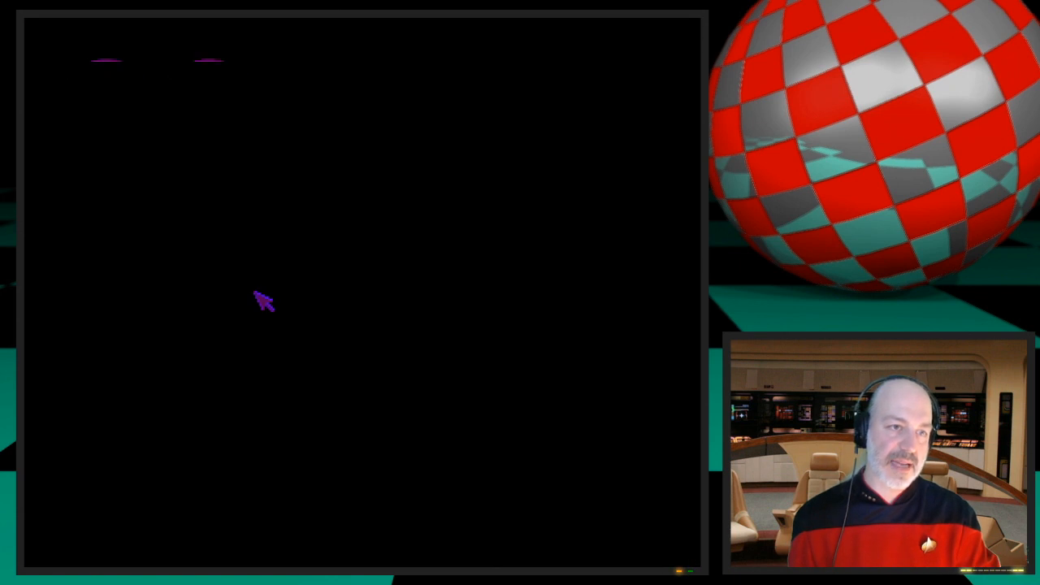
{"action": "key", "text": "s"}
{"action": "key", "text": "s"}
{"action": "key", "text": "s"}
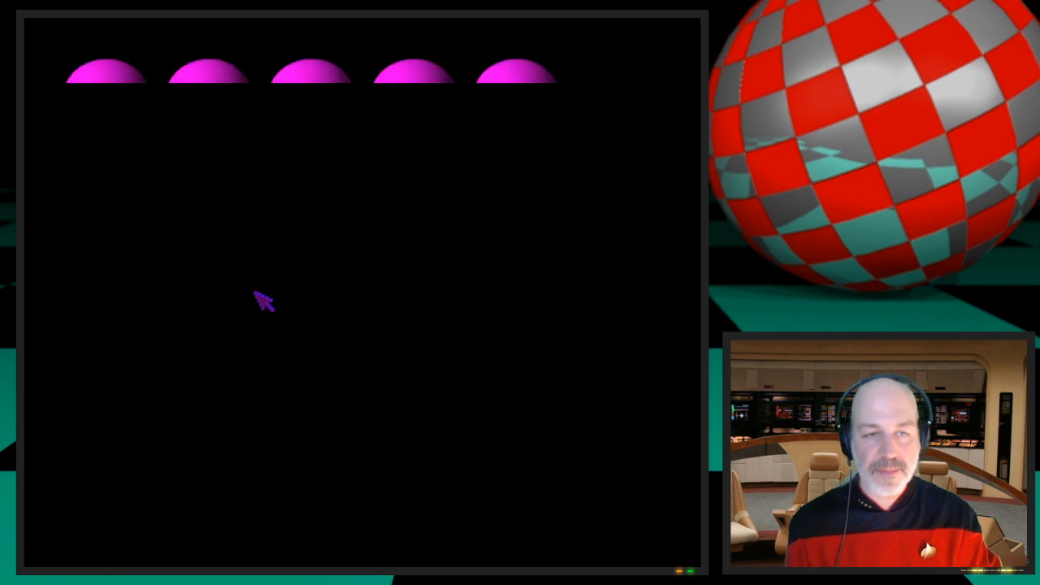
{"action": "key", "text": "s"}
{"action": "key", "text": "s"}
{"action": "key", "text": "s"}
{"action": "key", "text": "s"}
{"action": "key", "text": "s"}
{"action": "key", "text": "s"}
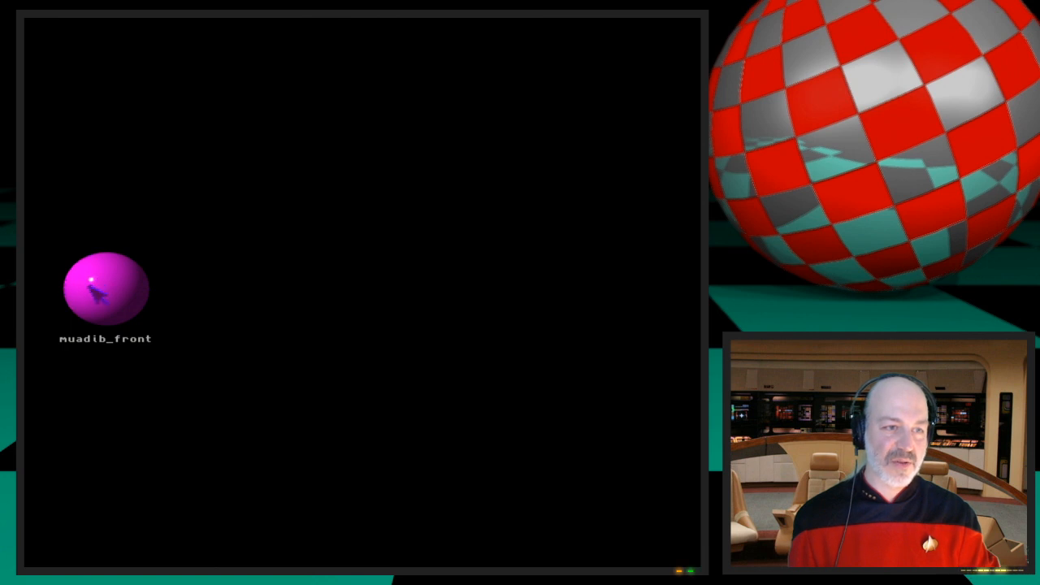
{"action": "left_click", "coordinate": [138, 300]}
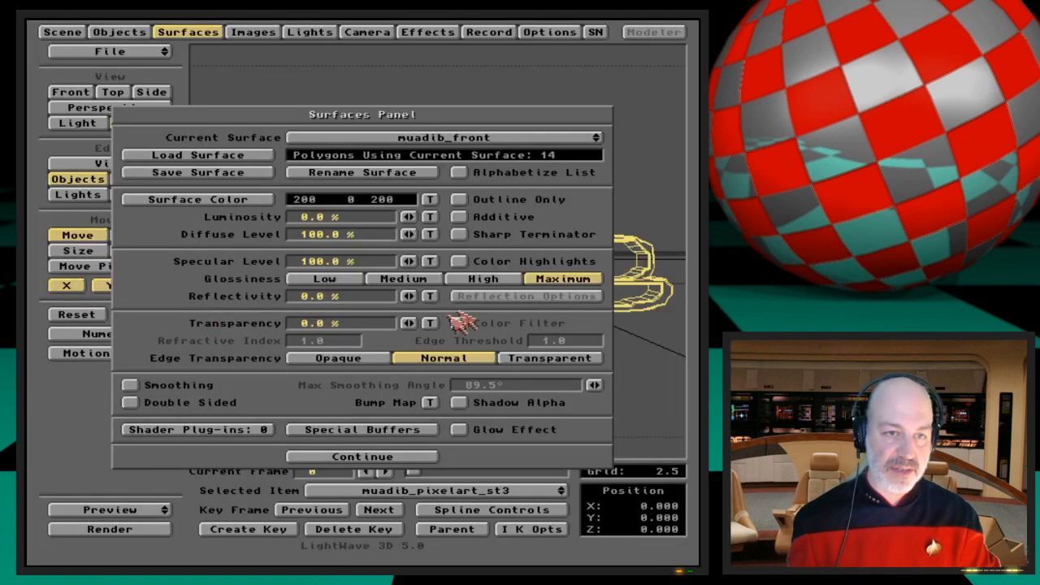
Step: Set the muadib_front surface's glossiness to Low and render surface samples to compare the highlights
{"action": "left_click", "coordinate": [348, 284]}
{"action": "key", "text": "F9"}
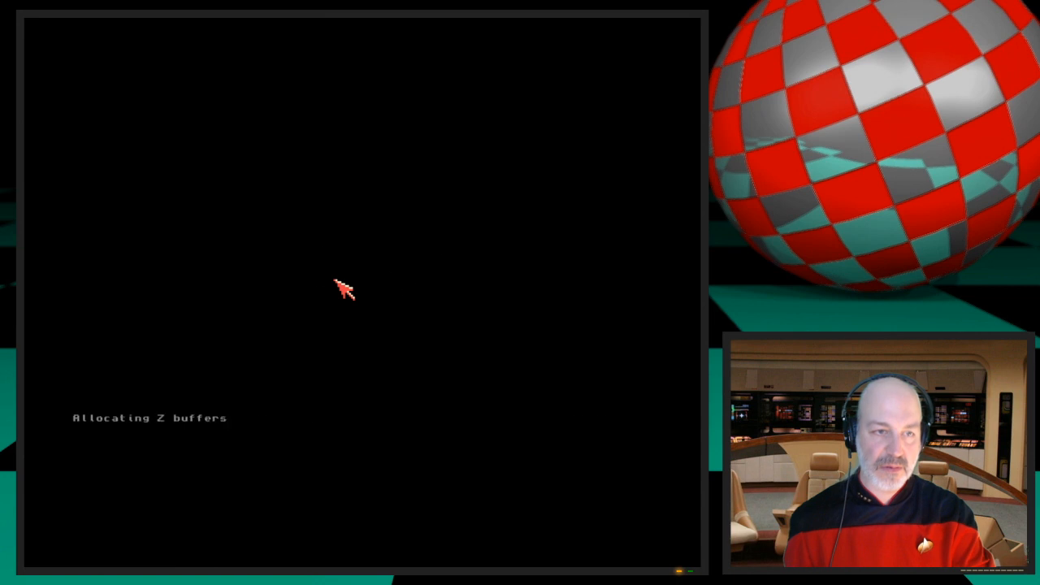
{"action": "key", "text": "Escape"}
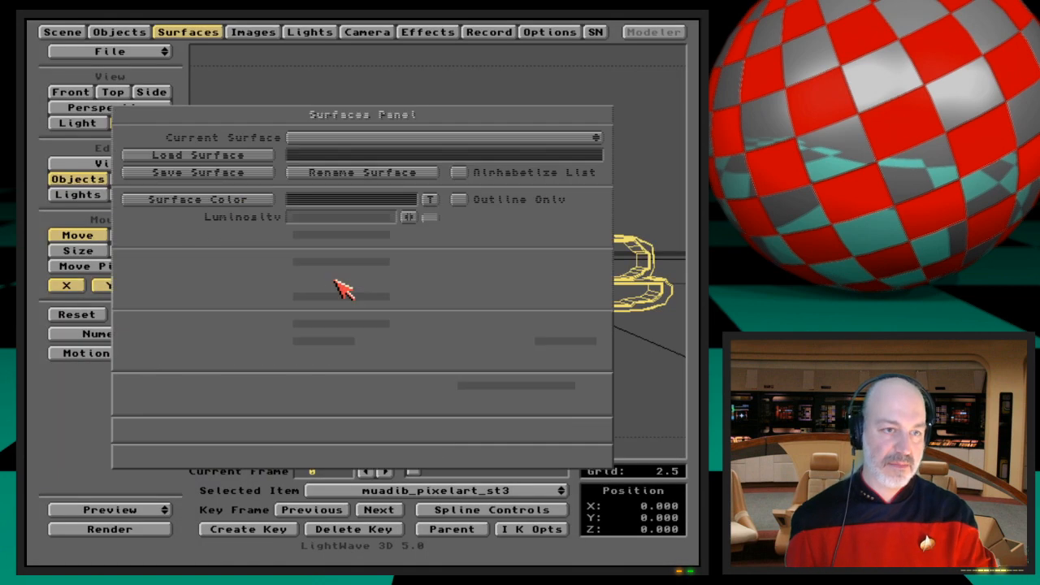
{"action": "key", "text": "s"}
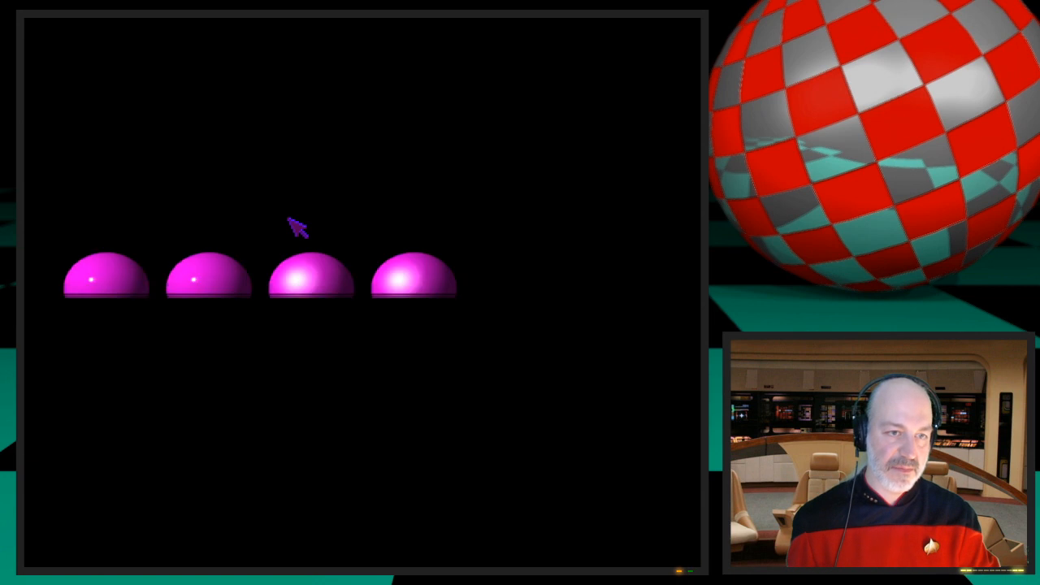
{"action": "key", "text": "s"}
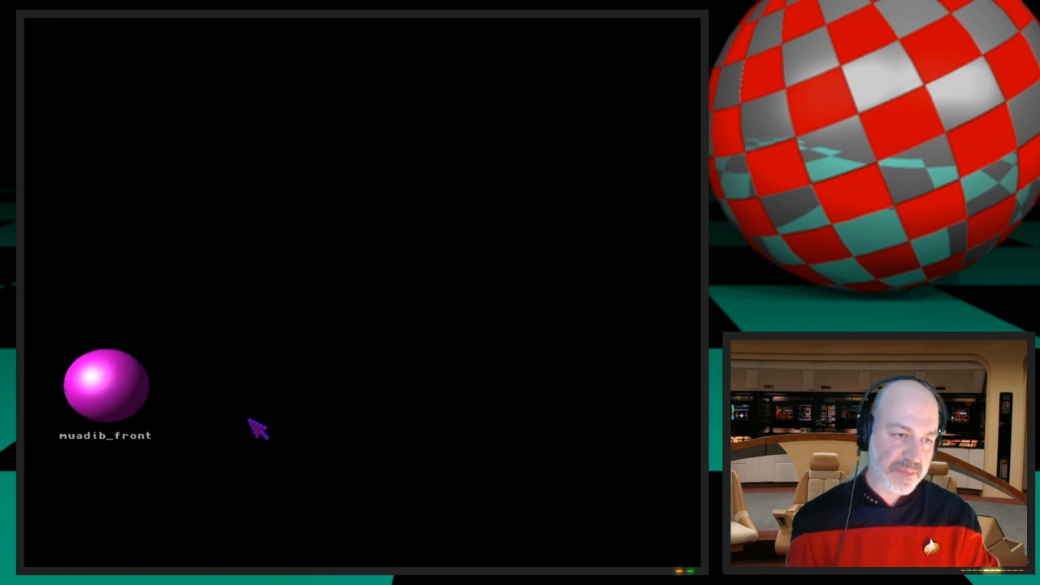
{"action": "left_click", "coordinate": [202, 463]}
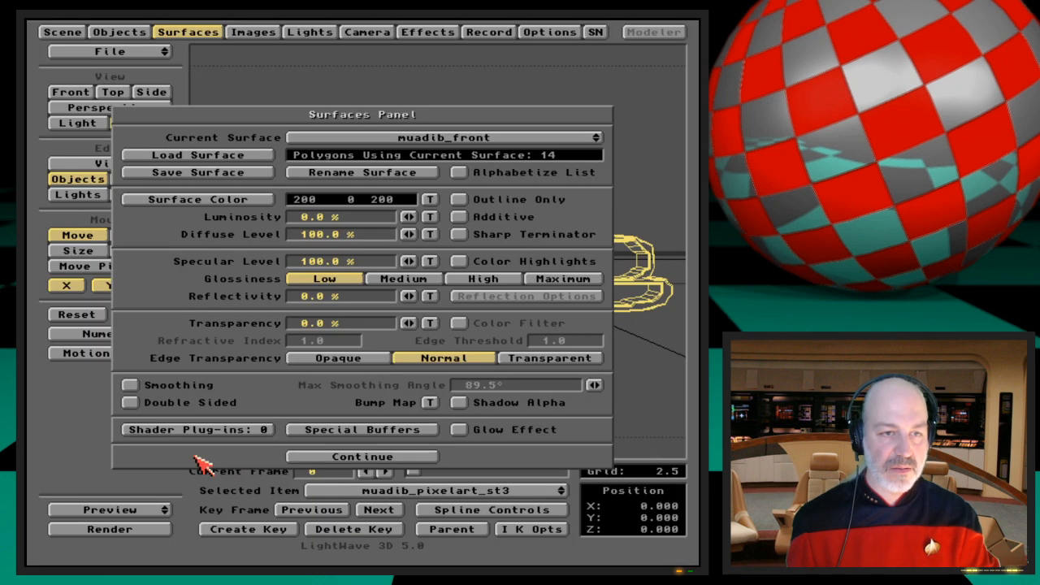
Step: Enable Color Highlights on the muadib_front surface, render surface samples for comparison, and switch the option off again
{"action": "left_click", "coordinate": [460, 262]}
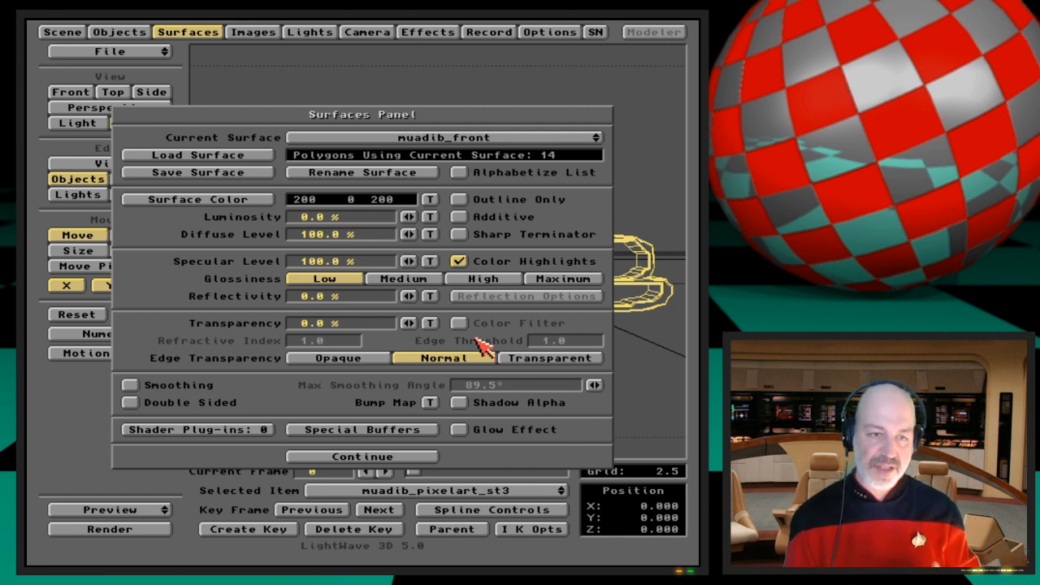
{"action": "key", "text": "s"}
{"action": "key", "text": "s"}
{"action": "key", "text": "s"}
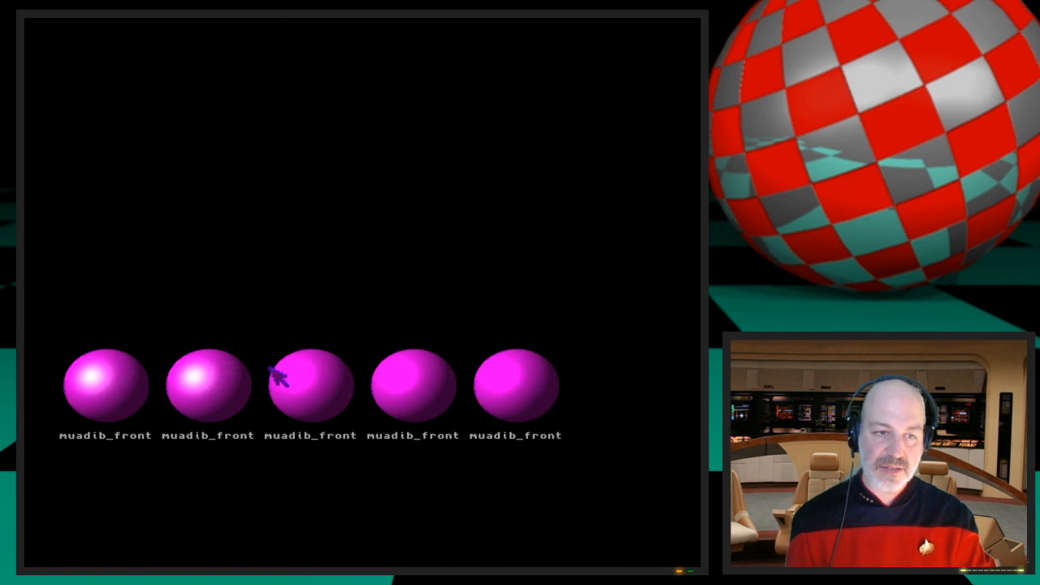
{"action": "left_click", "coordinate": [205, 388]}
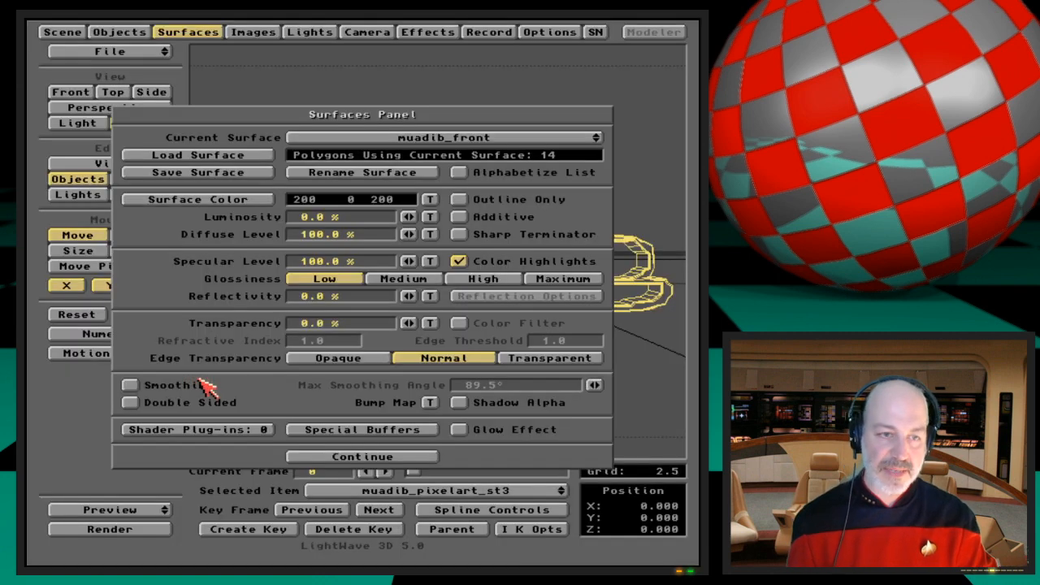
{"action": "left_click", "coordinate": [461, 260]}
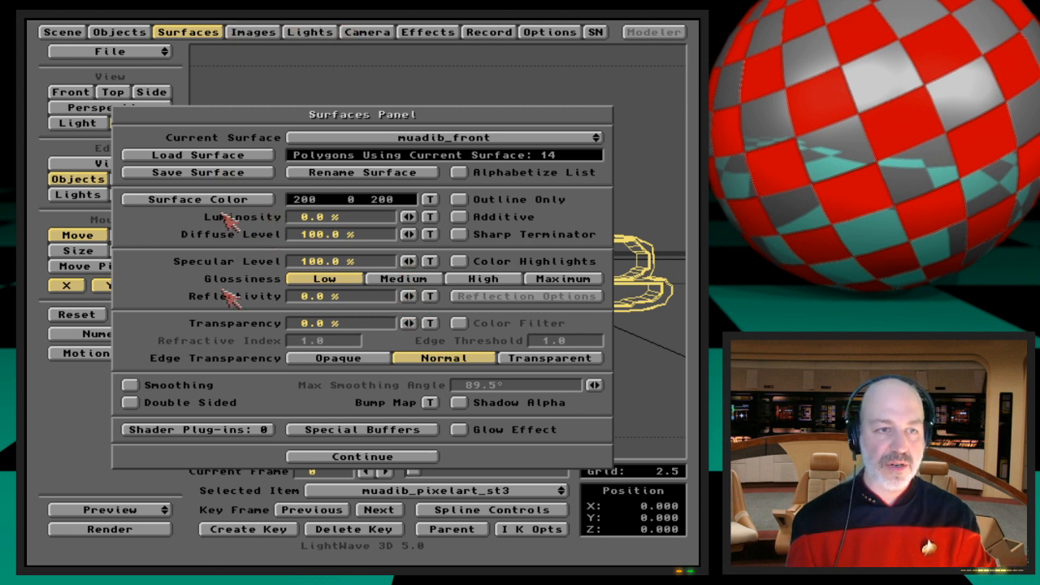
Step: Enable Trace Reflection in the camera settings and check which images are loaded in the scene
{"action": "left_click", "coordinate": [362, 33]}
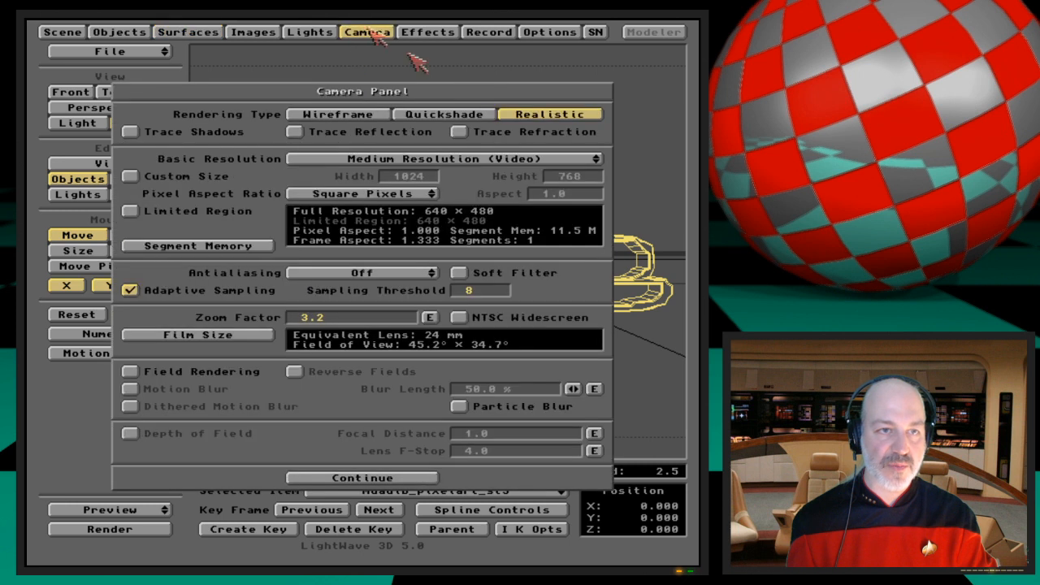
{"action": "left_click", "coordinate": [385, 134]}
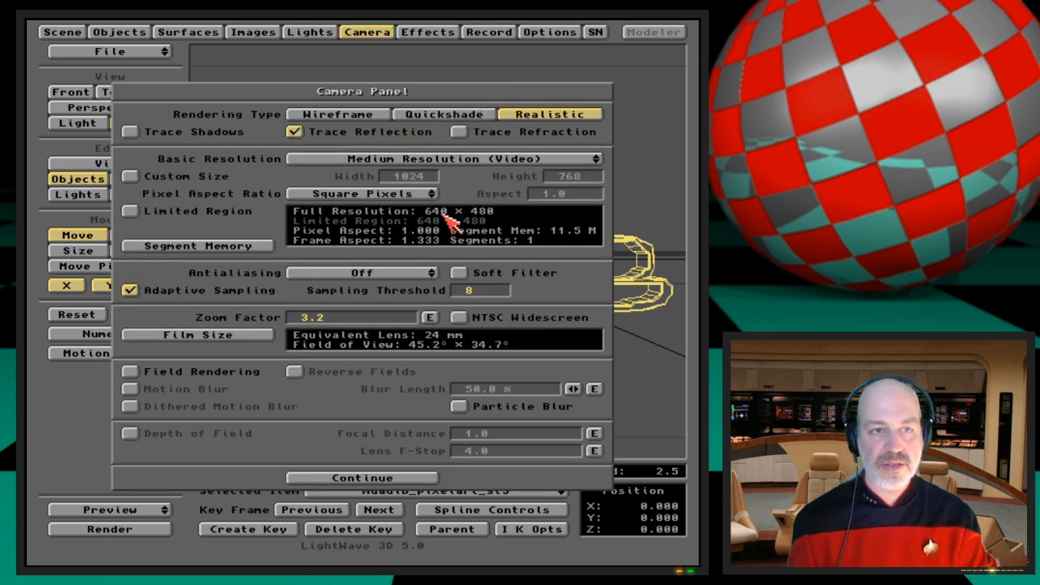
{"action": "left_click", "coordinate": [204, 32]}
{"action": "left_click", "coordinate": [247, 34]}
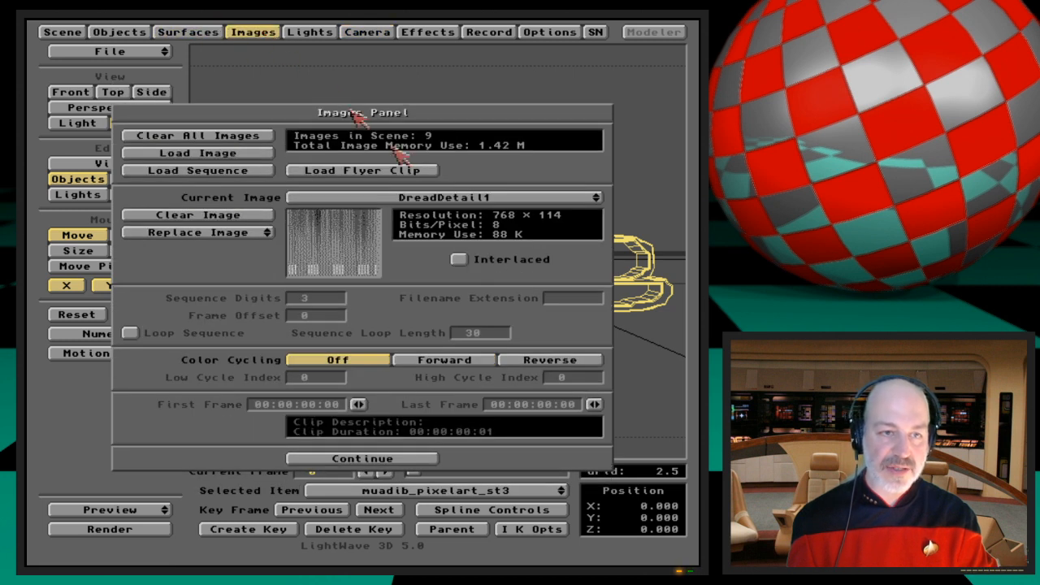
{"action": "left_click", "coordinate": [247, 33]}
{"action": "left_click", "coordinate": [204, 33]}
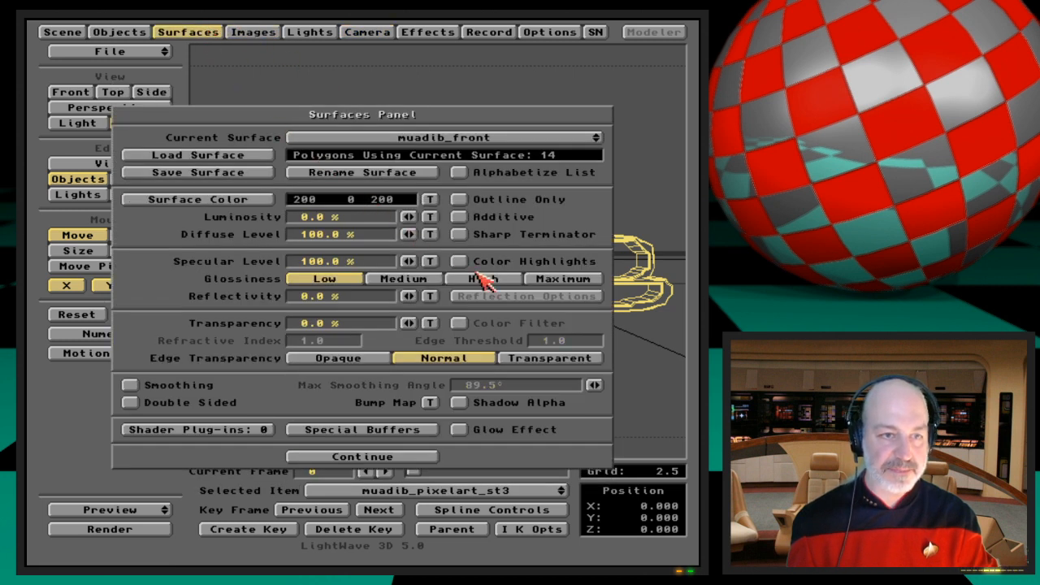
Step: Give the muadib_front surface a Spherical Reflection Map as reflection type and set its reflectivity to 100%
{"action": "left_click_drag", "start_coordinate": [409, 296], "coordinate": [439, 297]}
{"action": "left_click", "coordinate": [510, 298]}
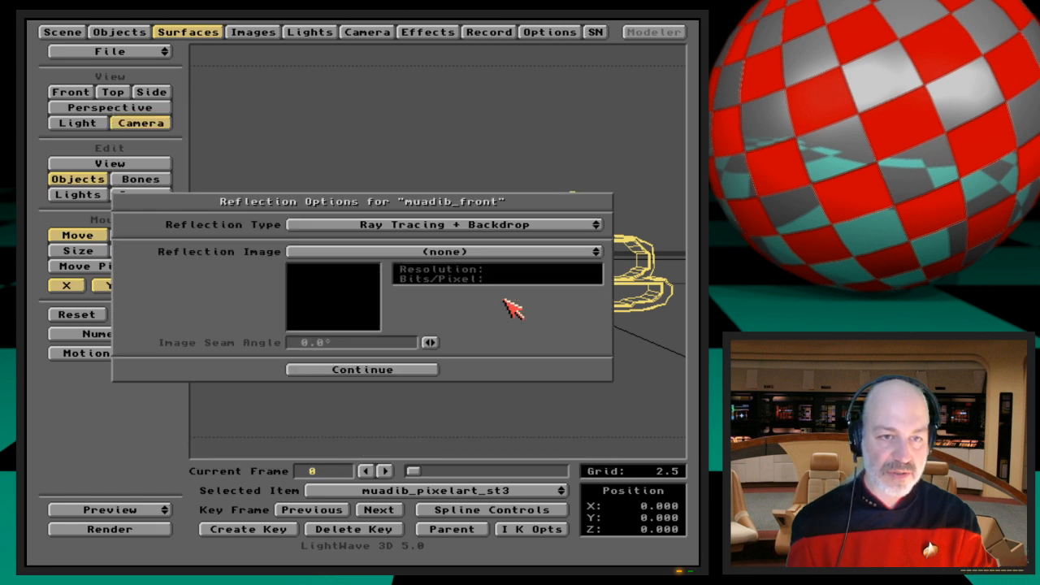
{"action": "left_click", "coordinate": [515, 228]}
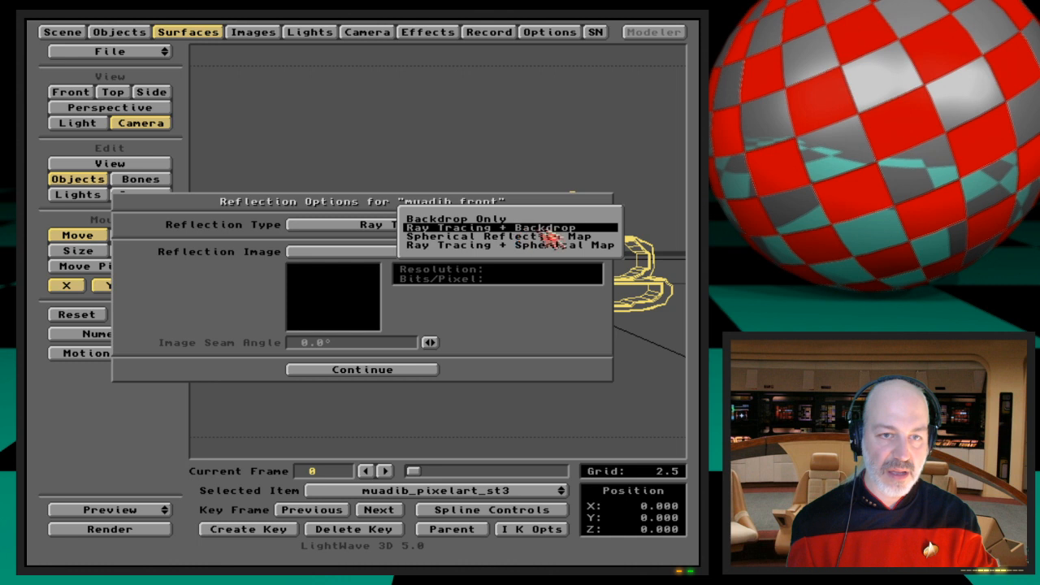
{"action": "left_click", "coordinate": [571, 237]}
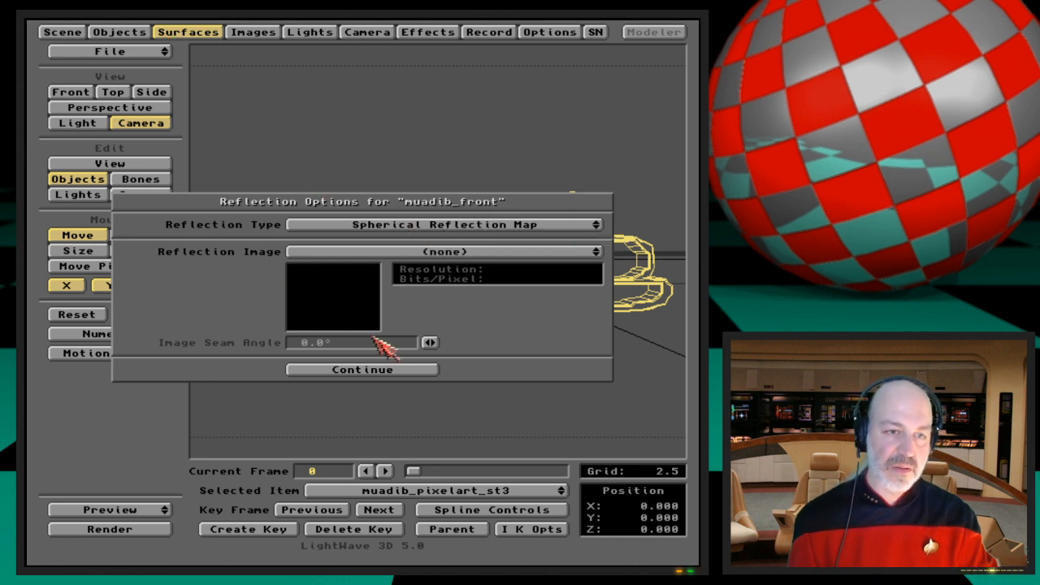
{"action": "left_click", "coordinate": [401, 371]}
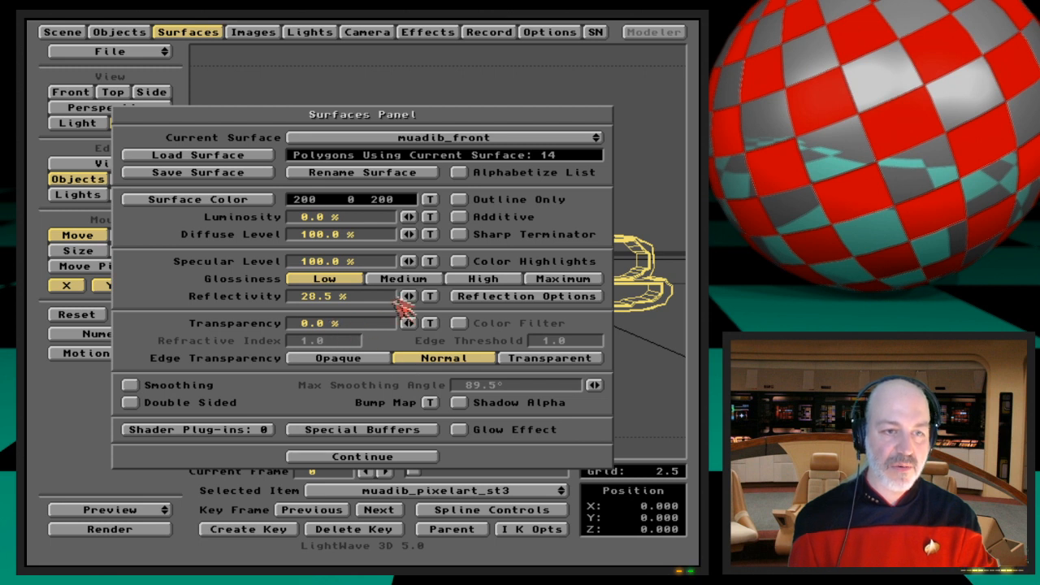
{"action": "mouse_move", "coordinate": [408, 296]}
{"action": "left_mouse_down"}
{"action": "mouse_move", "coordinate": [357, 296]}
{"action": "mouse_move", "coordinate": [488, 296]}
{"action": "mouse_move", "coordinate": [412, 301]}
{"action": "left_mouse_up"}
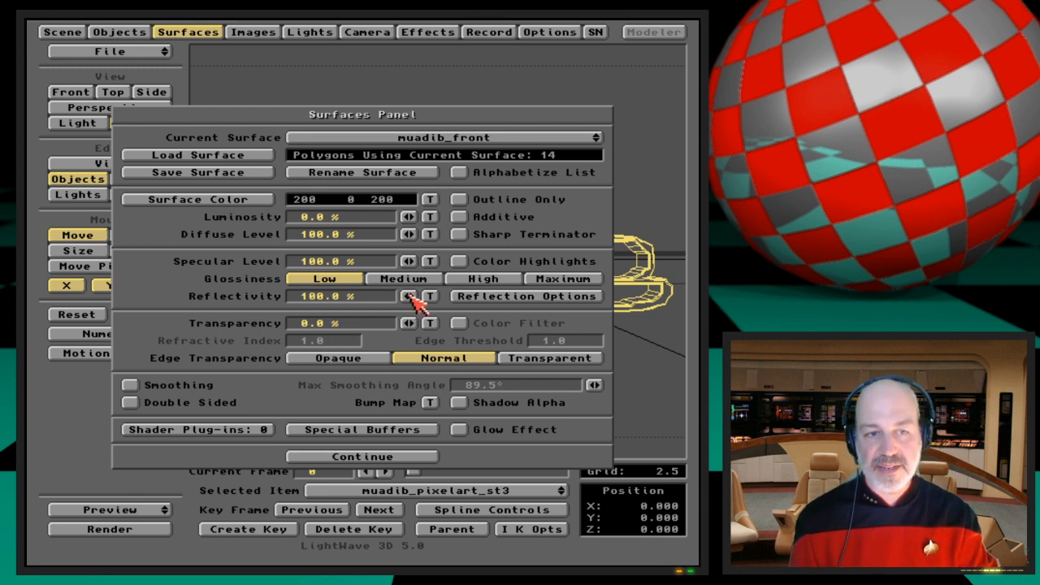
Step: Choose DreadDetail1 as the muadib_front reflection image and render surface samples
{"action": "left_click", "coordinate": [505, 298]}
{"action": "left_click_drag", "start_coordinate": [496, 254], "coordinate": [552, 333]}
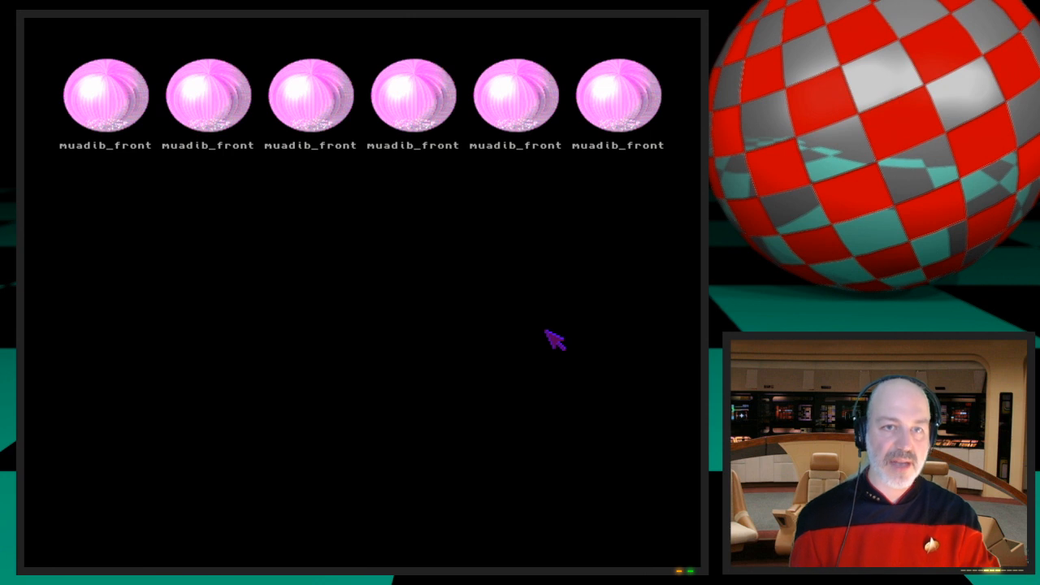
{"action": "left_click", "coordinate": [607, 114]}
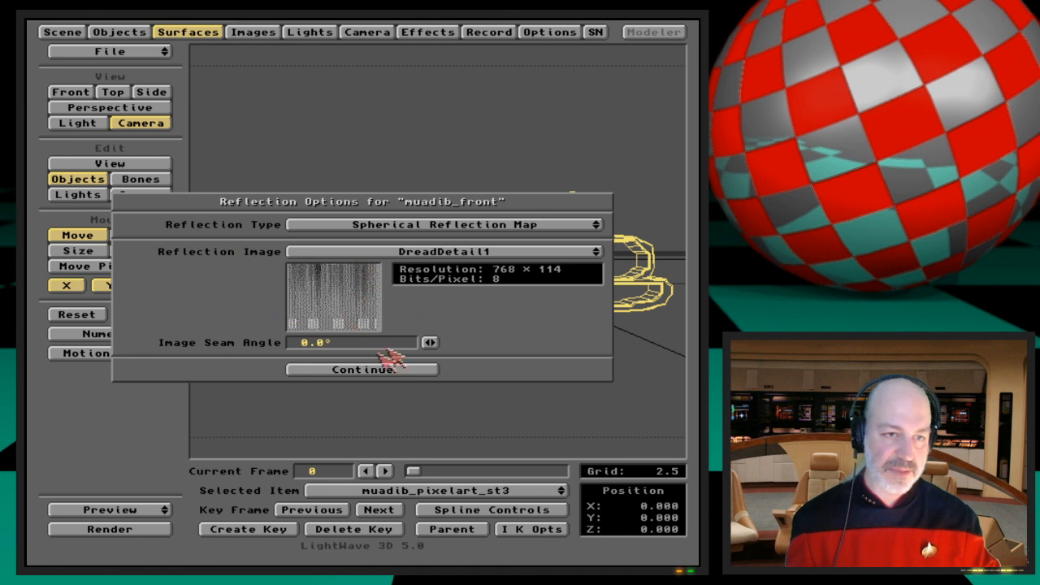
Step: Set the muadib_front reflection image to (none) and reopen the surface's reflection options
{"action": "left_click", "coordinate": [484, 253]}
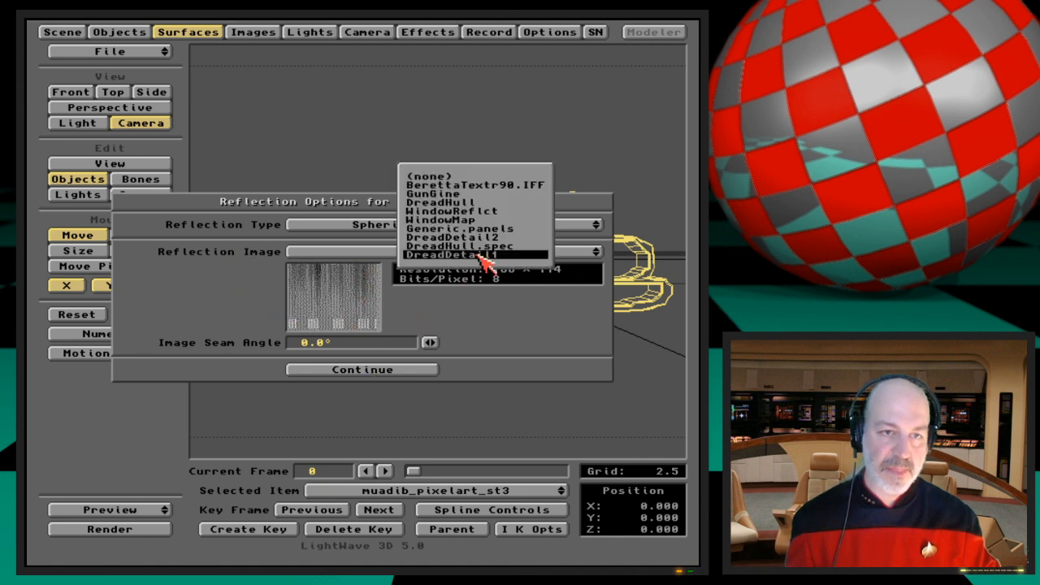
{"action": "left_click", "coordinate": [439, 176]}
{"action": "left_click", "coordinate": [425, 370]}
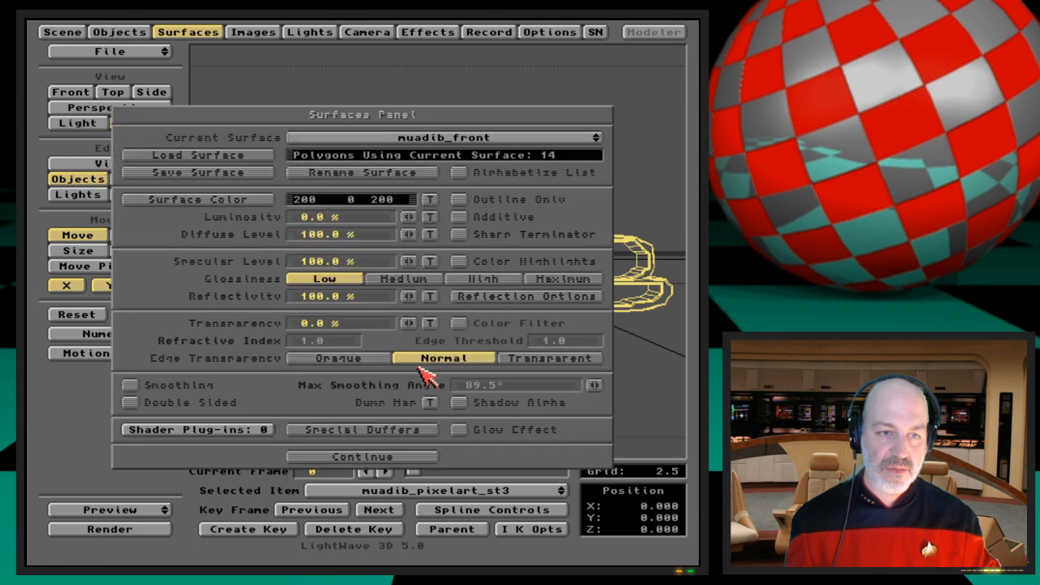
{"action": "left_click", "coordinate": [512, 298]}
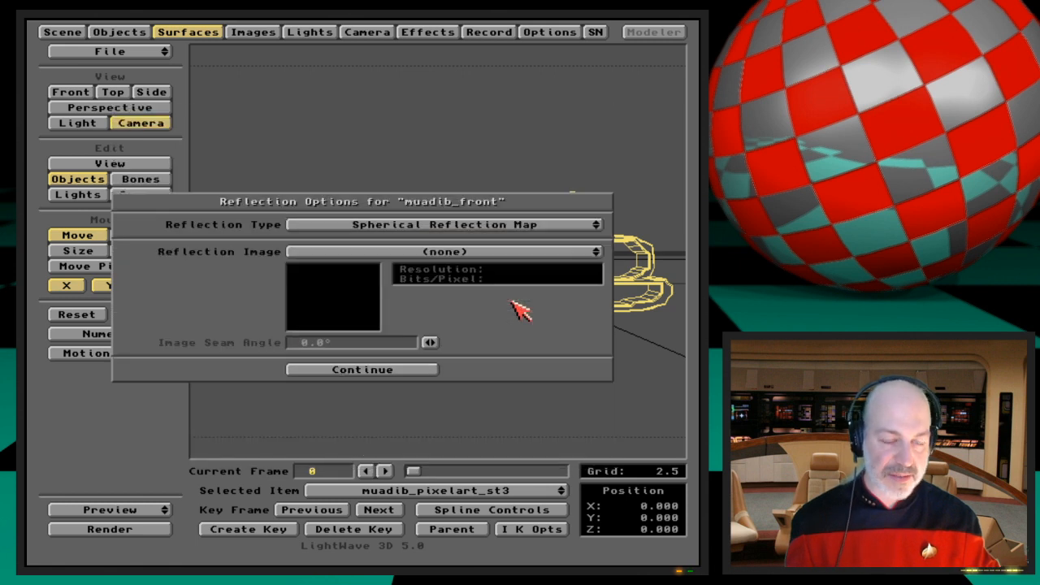
Step: Check the available reflection types for muadib_front, and enable Gradient Backdrop in the backdrop effects settings
{"action": "left_click", "coordinate": [493, 228]}
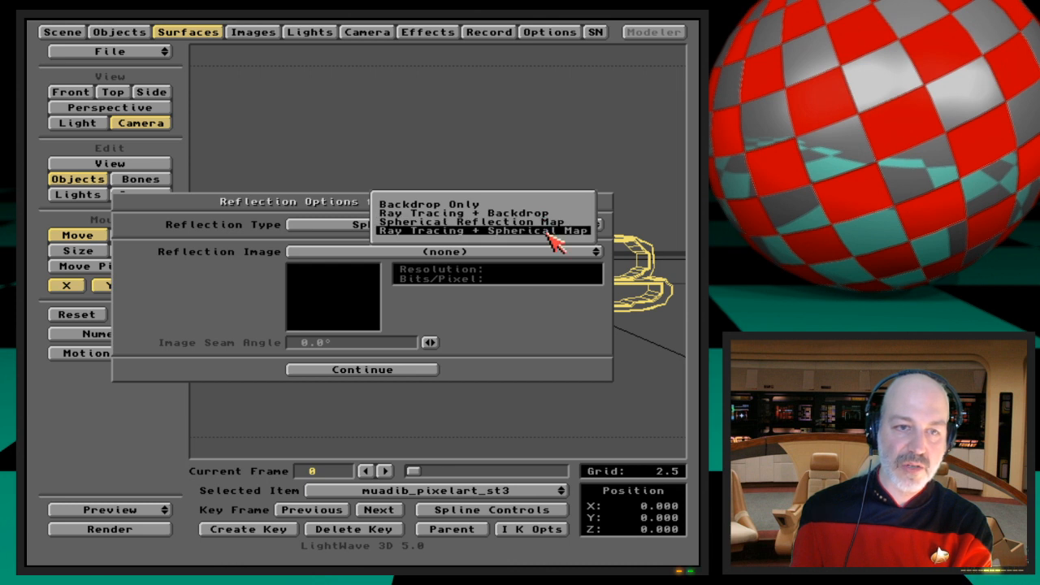
{"action": "left_click", "coordinate": [558, 325]}
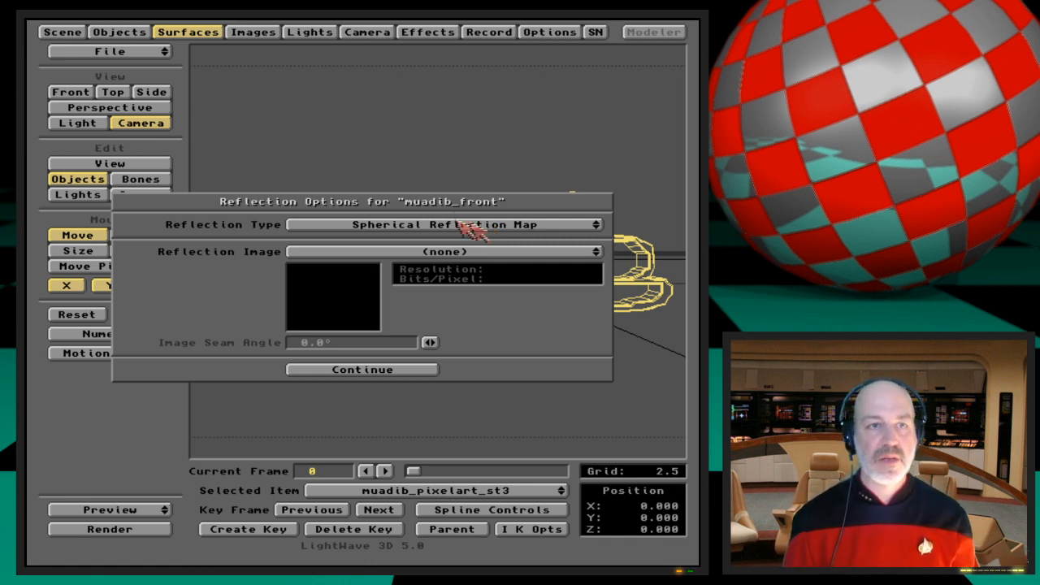
{"action": "left_click", "coordinate": [444, 36]}
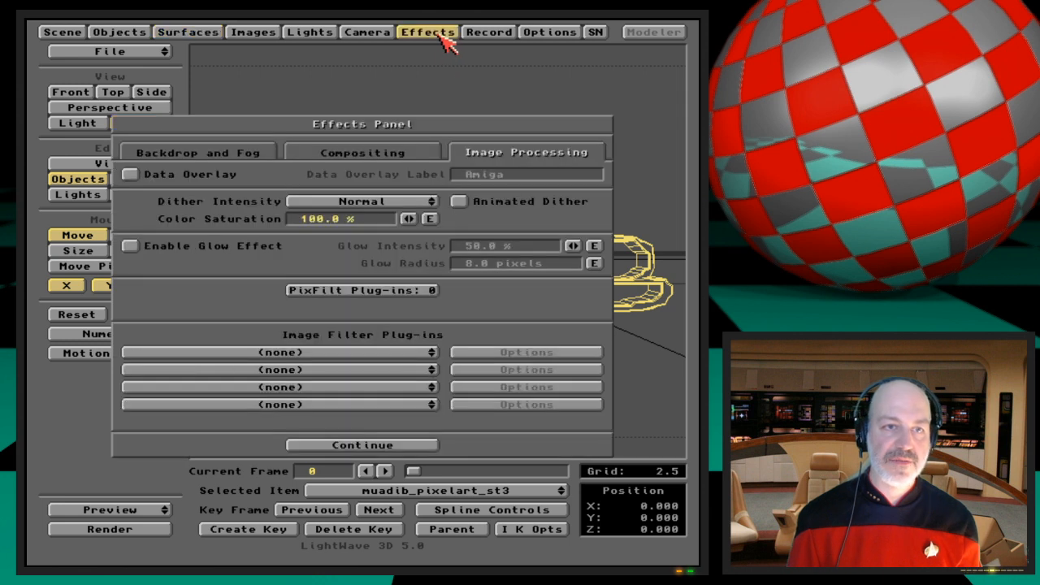
{"action": "left_click", "coordinate": [255, 151]}
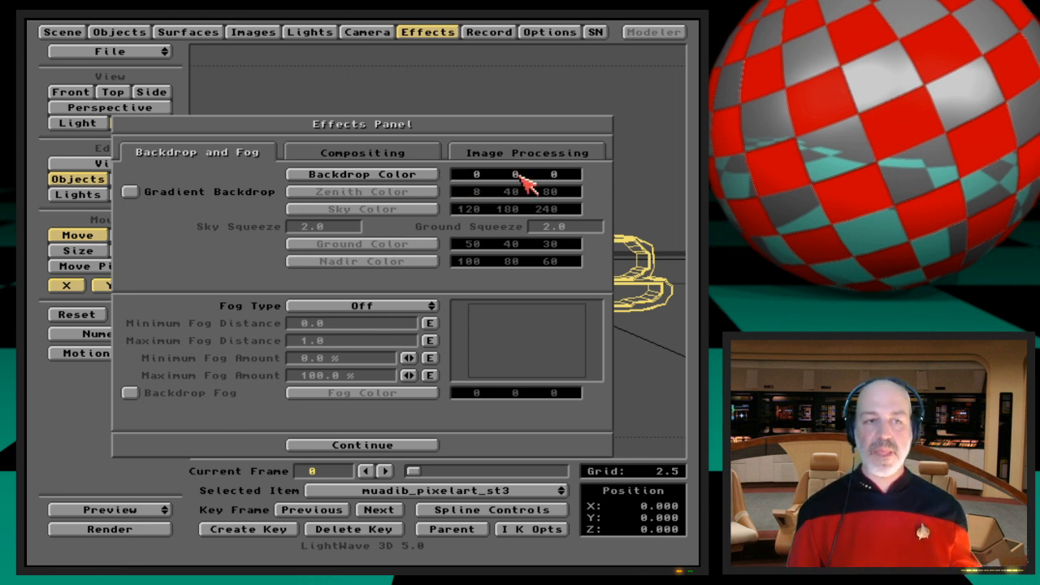
{"action": "left_click", "coordinate": [235, 193]}
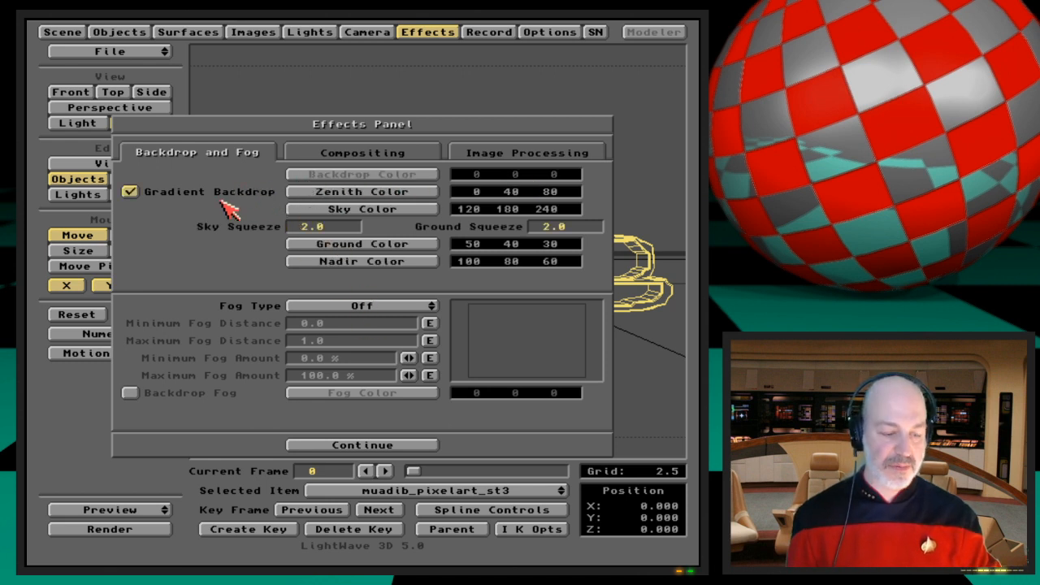
Step: Return to the muadib_front surface and render samples of it with its Spherical Reflection Map
{"action": "left_click", "coordinate": [194, 34]}
{"action": "key", "text": "s"}
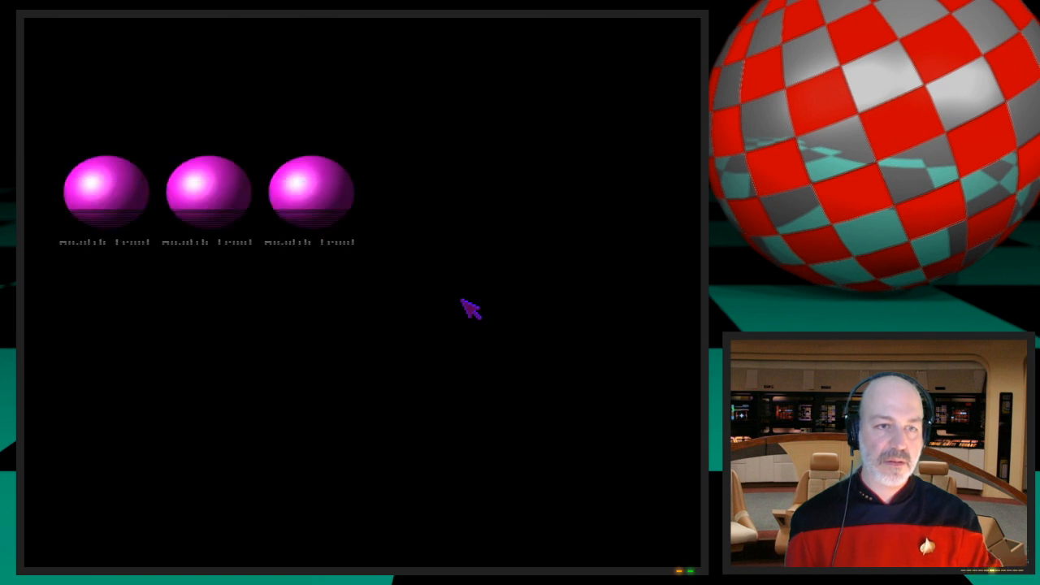
{"action": "left_click", "coordinate": [469, 309]}
{"action": "left_click", "coordinate": [471, 305]}
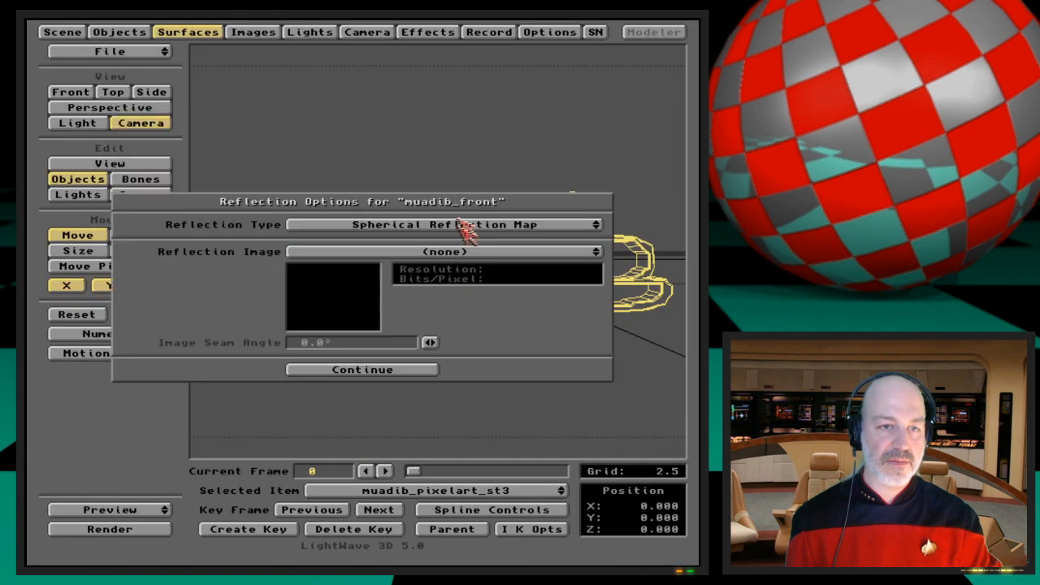
Step: Set the muadib_front reflection type to Ray Tracing + Backdrop and test it with surface samples and a frame render
{"action": "left_click", "coordinate": [477, 222]}
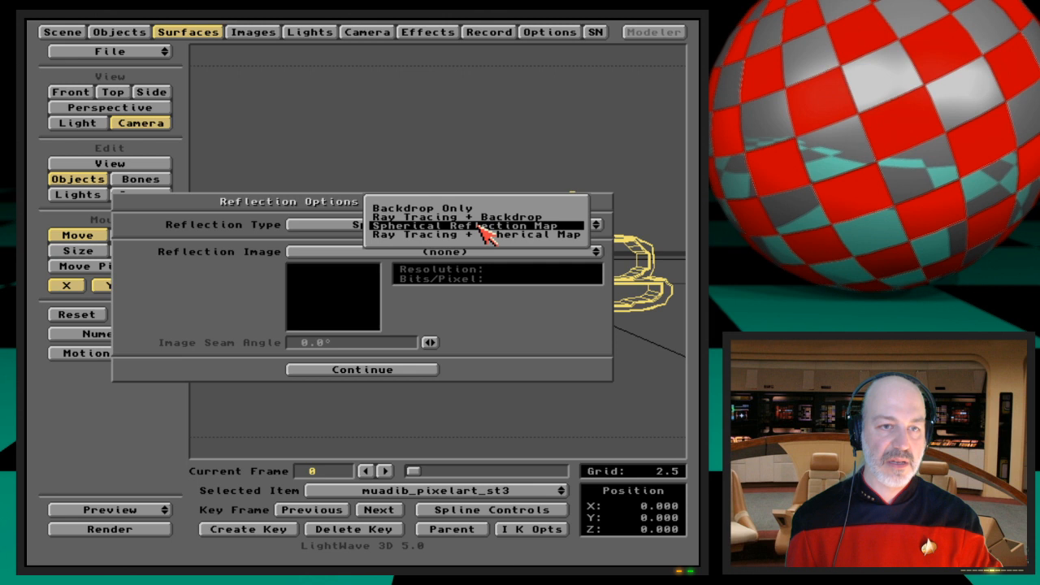
{"action": "left_click", "coordinate": [537, 217]}
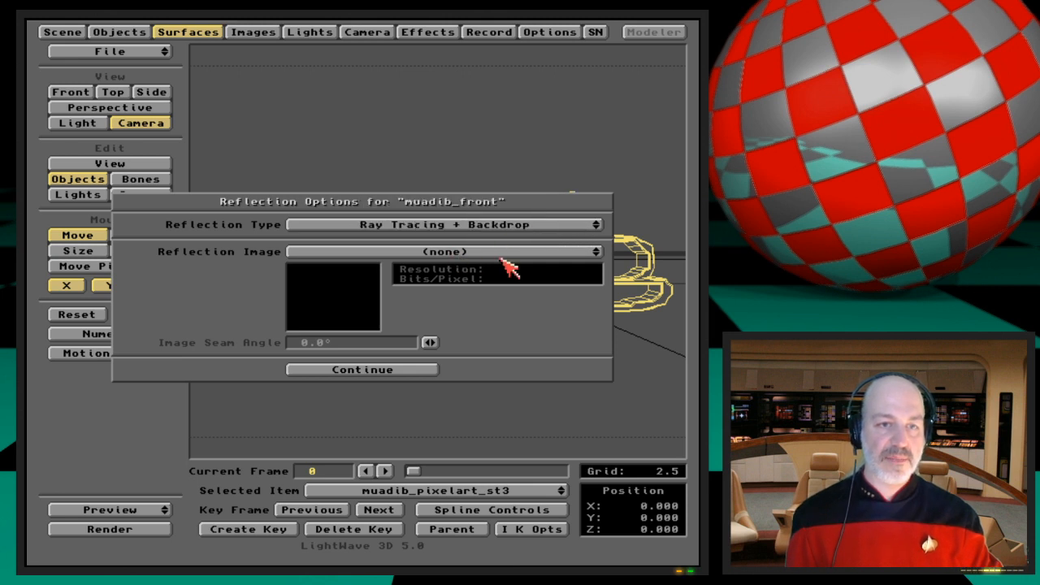
{"action": "key", "text": "Return"}
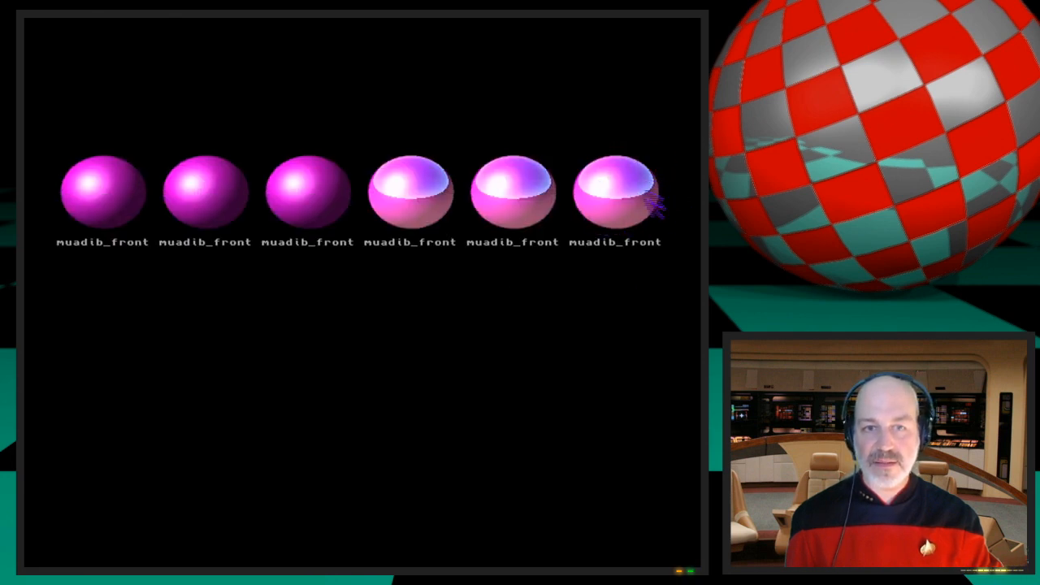
{"action": "left_click", "coordinate": [619, 292]}
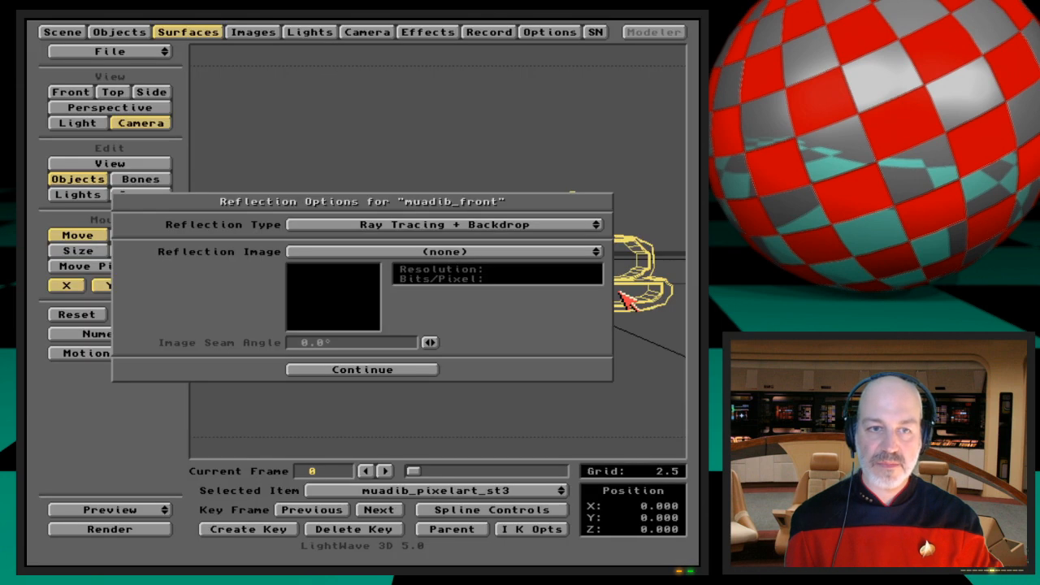
{"action": "key", "text": "F9"}
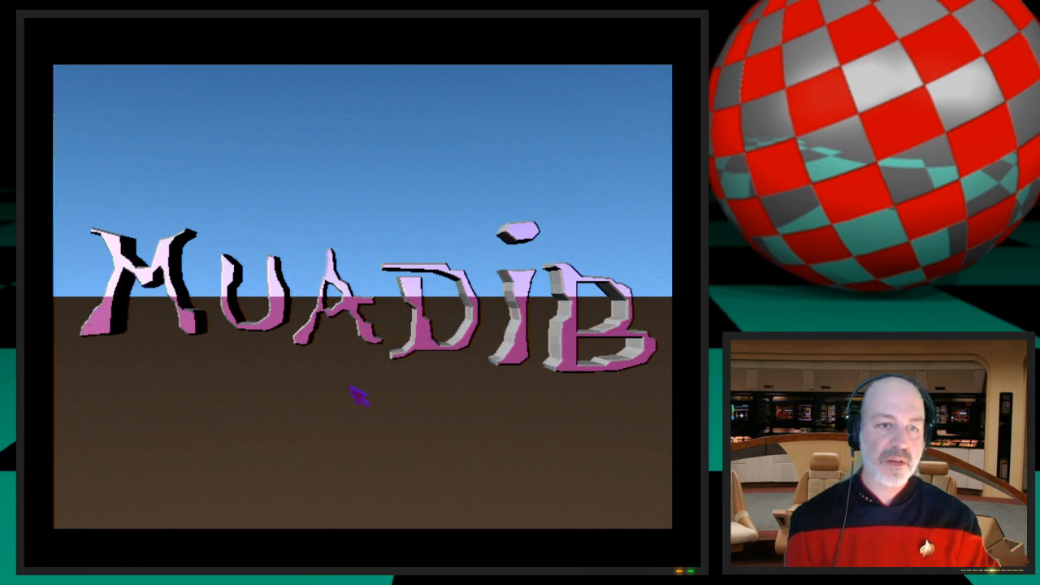
{"action": "key", "text": "Escape"}
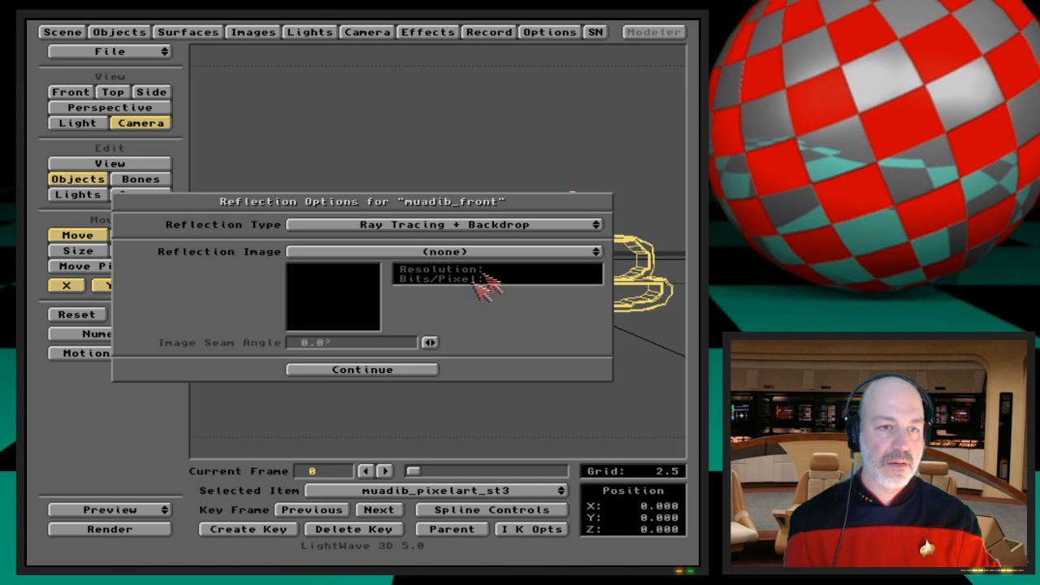
Step: Switch muadib_front to Ray Tracing + Spherical Map with the DreadHull.spec reflection image, and test it with surface samples and a frame render
{"action": "left_click_drag", "start_coordinate": [518, 226], "coordinate": [610, 247]}
{"action": "mouse_move", "coordinate": [532, 250]}
{"action": "left_mouse_down"}
{"action": "mouse_move", "coordinate": [520, 302]}
{"action": "mouse_move", "coordinate": [529, 343]}
{"action": "mouse_move", "coordinate": [521, 334]}
{"action": "mouse_move", "coordinate": [537, 315]}
{"action": "left_mouse_up"}
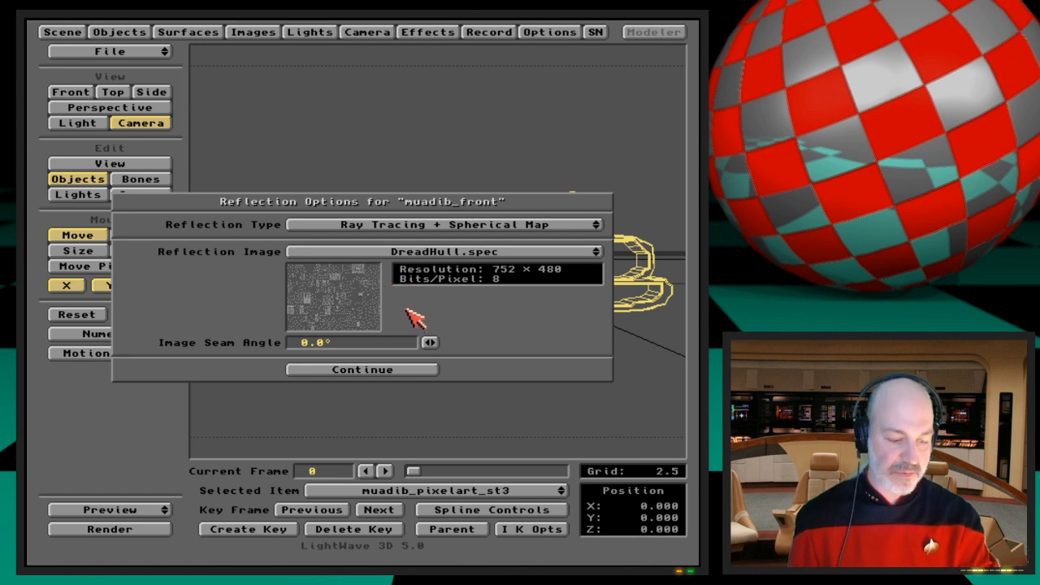
{"action": "key", "text": "super+m"}
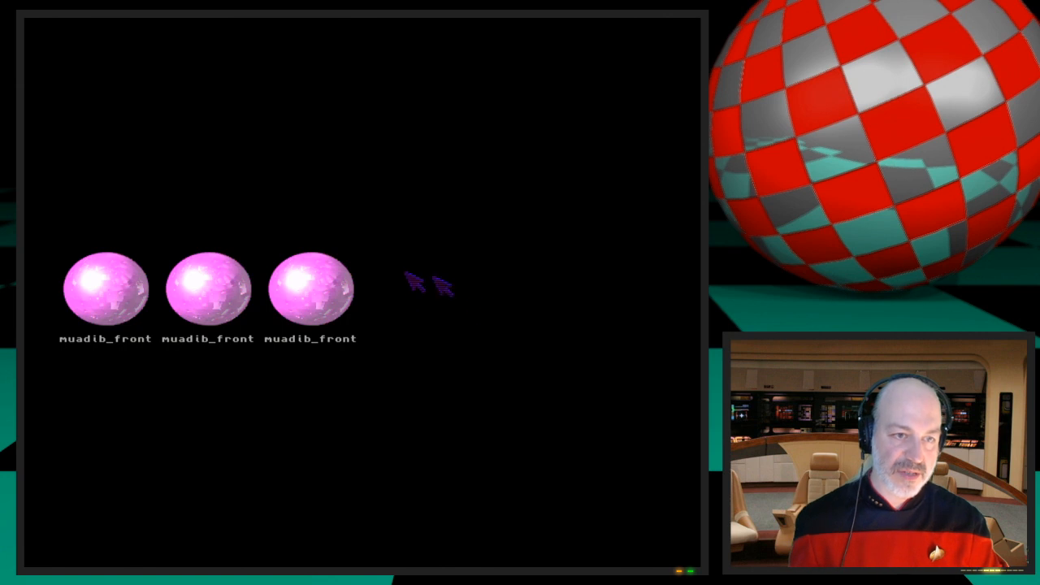
{"action": "left_click", "coordinate": [447, 318]}
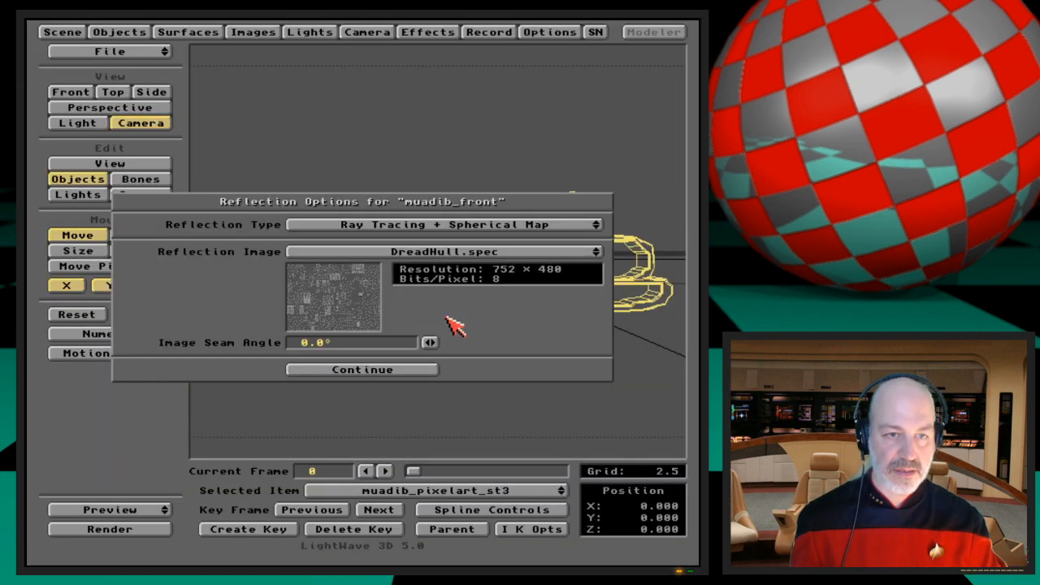
{"action": "key", "text": "F9"}
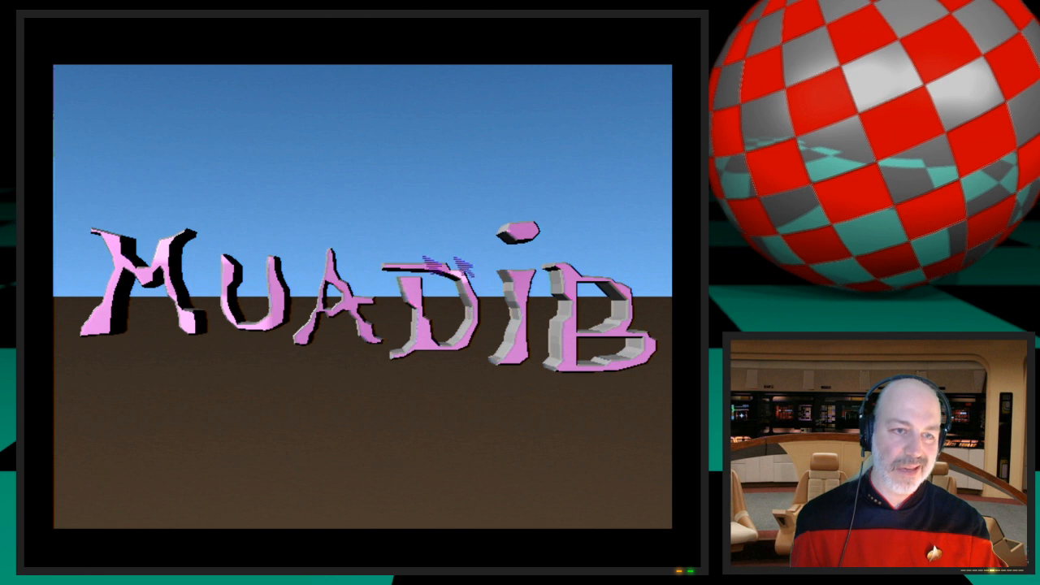
{"action": "left_click", "coordinate": [295, 367]}
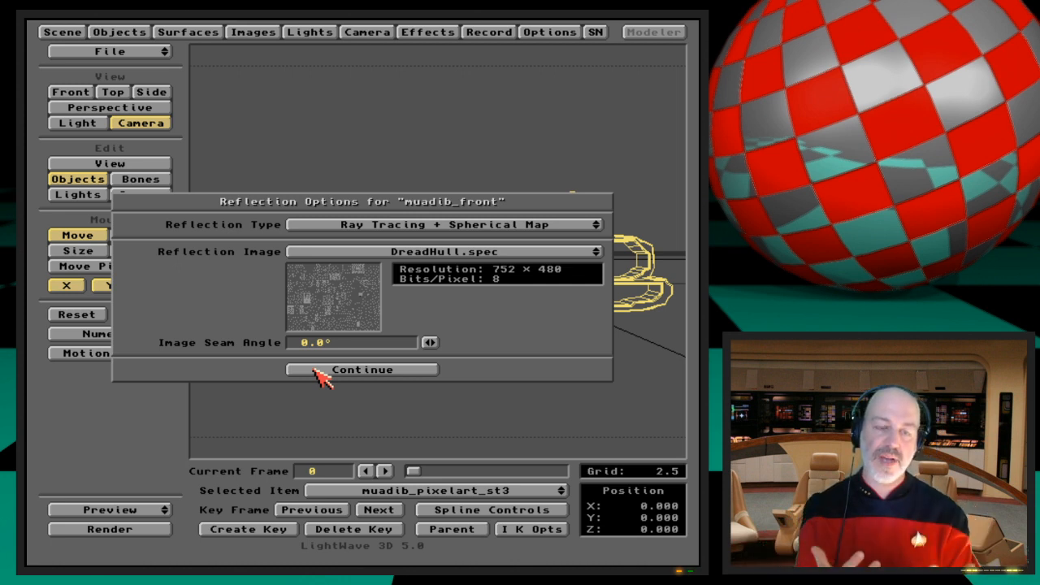
Step: Close the reflection options, and give muadib_front a 0% diffuse level and 100% transparency with Color Filter enabled
{"action": "left_click", "coordinate": [325, 370]}
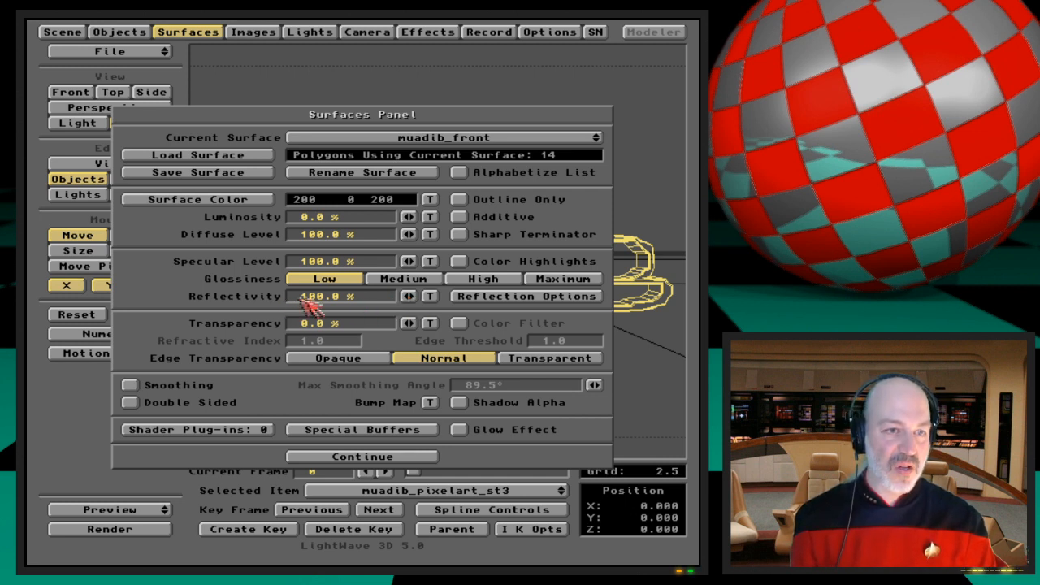
{"action": "left_click", "coordinate": [408, 296]}
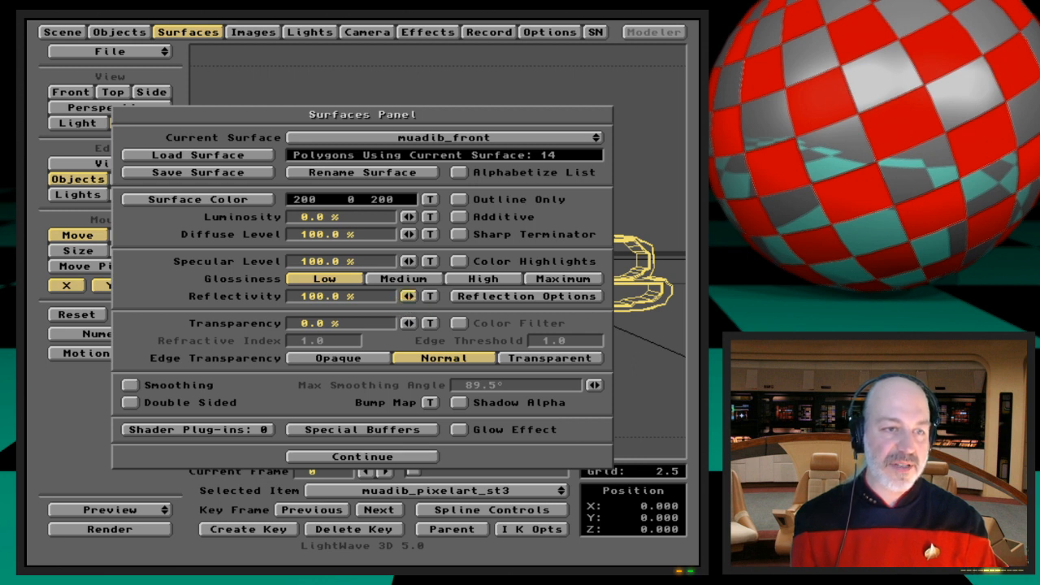
{"action": "left_click_drag", "start_coordinate": [408, 234], "coordinate": [327, 234]}
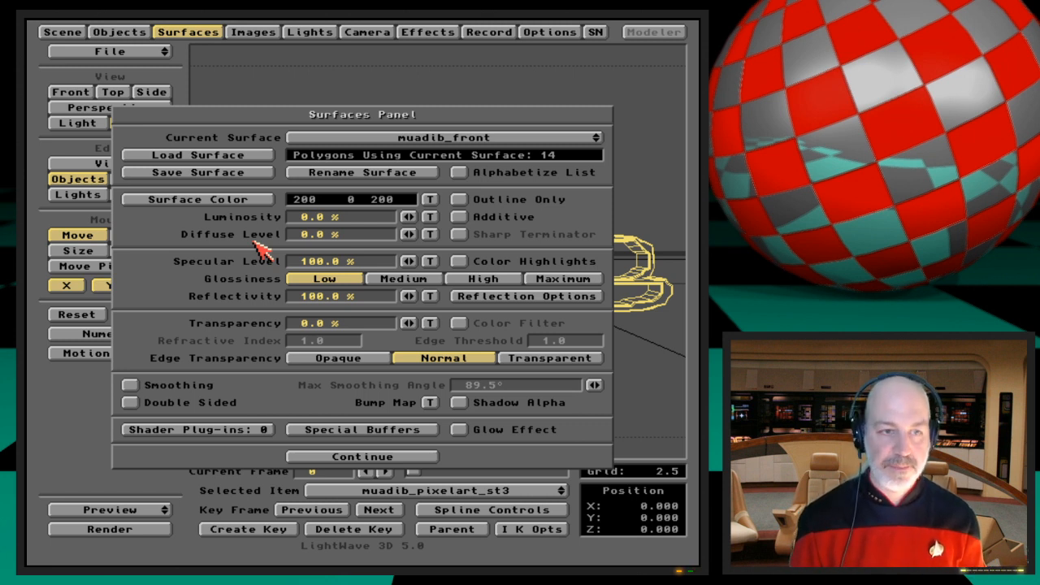
{"action": "mouse_move", "coordinate": [408, 324]}
{"action": "left_mouse_down"}
{"action": "mouse_move", "coordinate": [455, 323]}
{"action": "mouse_move", "coordinate": [409, 324]}
{"action": "left_mouse_up"}
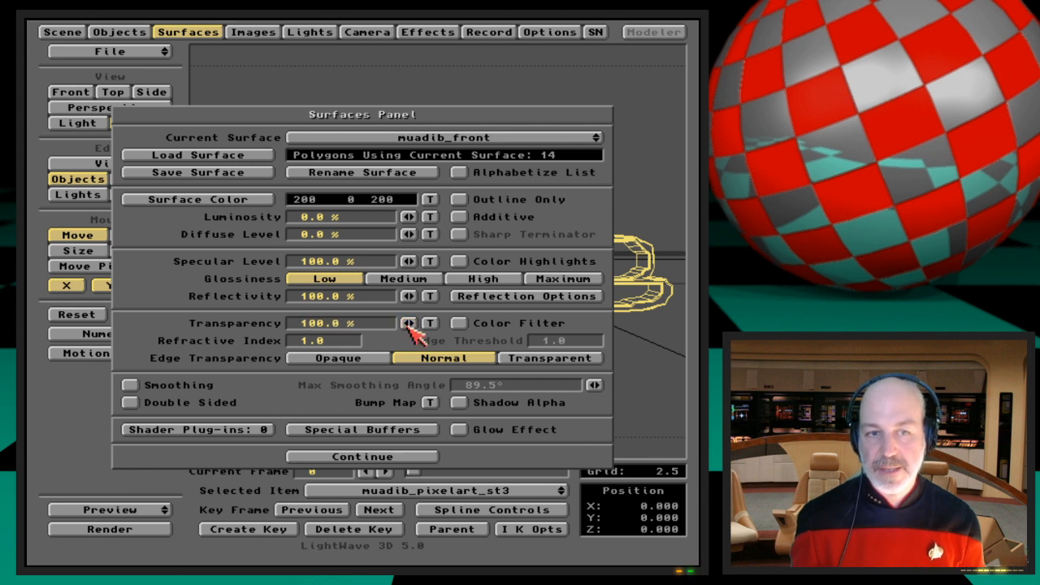
{"action": "left_click", "coordinate": [477, 327]}
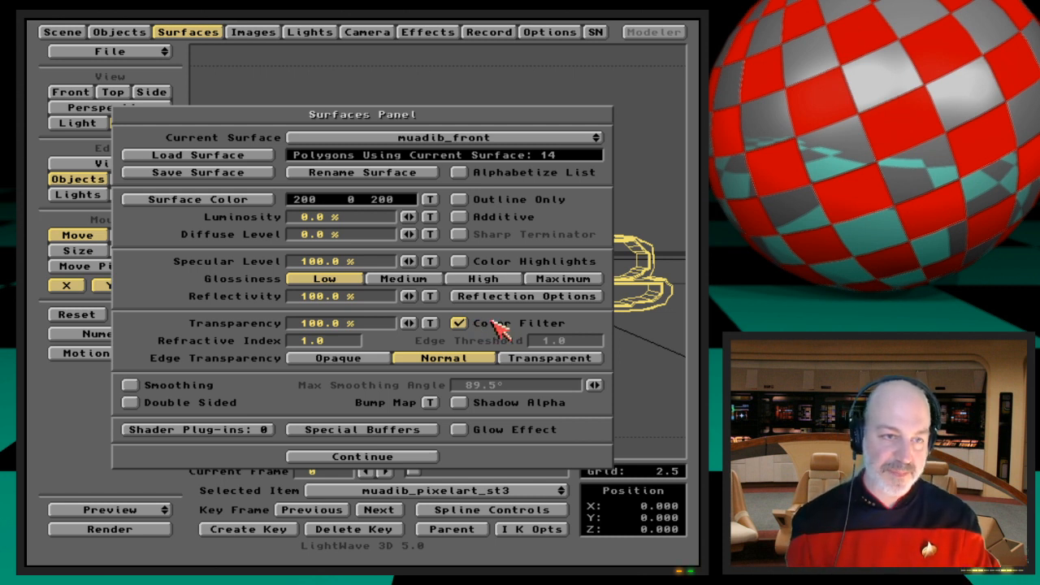
Step: Set the refractive index of muadib_front to 1.33
{"action": "left_click", "coordinate": [346, 342]}
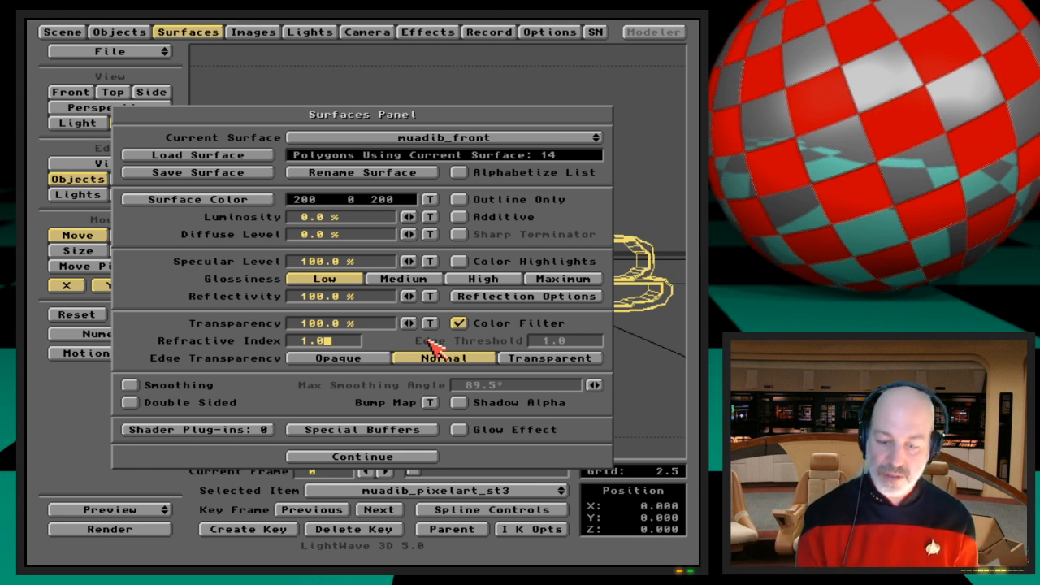
{"action": "key", "text": "BackSpace"}
{"action": "type", "text": "33"}
{"action": "key", "text": "Return"}
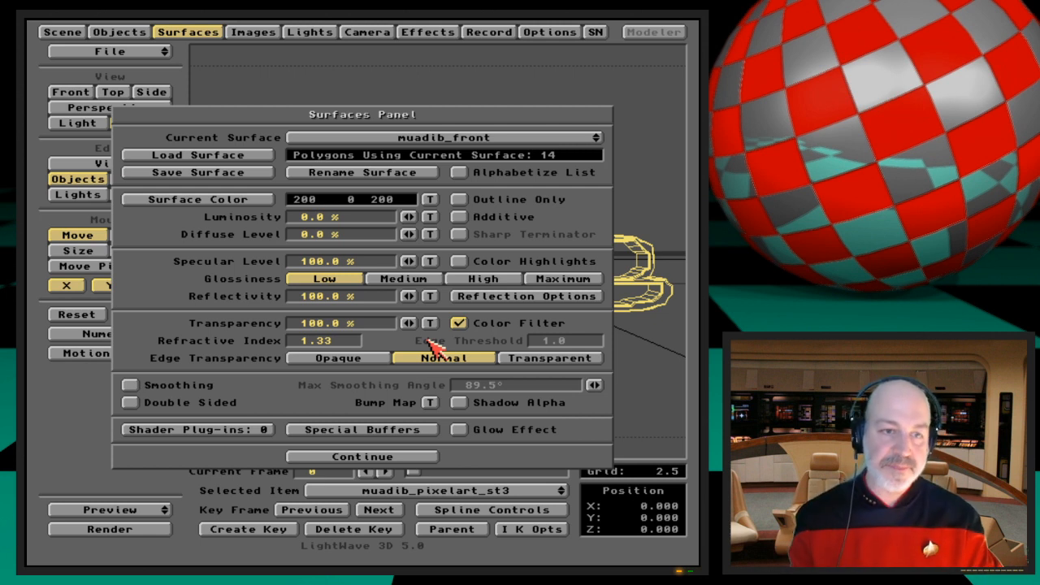
Step: Set the refractive index of muadib_front to 1.5
{"action": "left_click", "coordinate": [349, 340]}
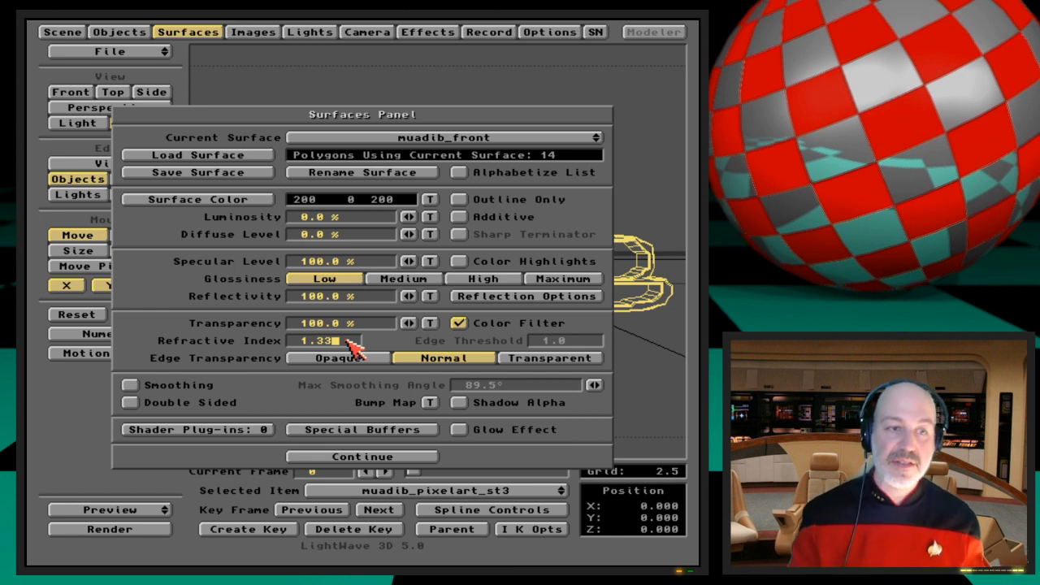
{"action": "key", "text": "BackSpace"}
{"action": "key", "text": "BackSpace"}
{"action": "type", "text": "5"}
{"action": "key", "text": "Return"}
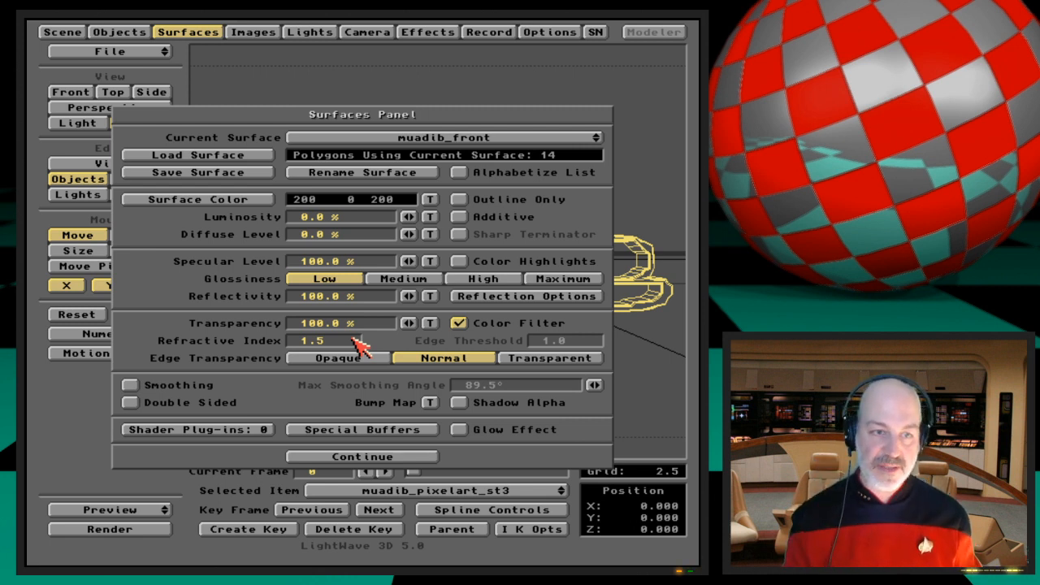
Step: Set the edge transparency of muadib_front to Opaque and render cube samples of the surface
{"action": "left_click", "coordinate": [370, 359]}
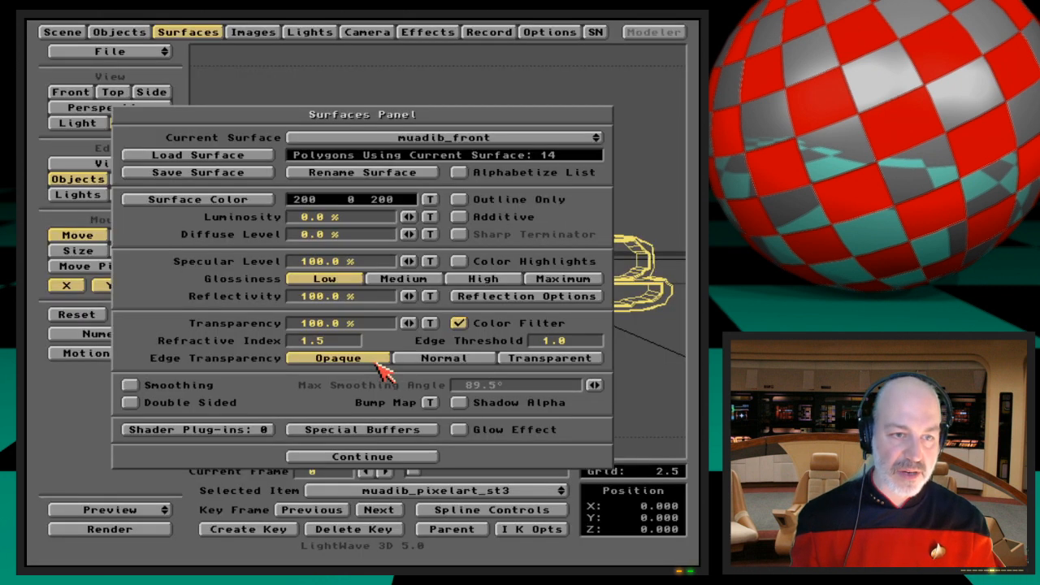
{"action": "left_click", "coordinate": [484, 283]}
{"action": "left_click", "coordinate": [231, 330]}
{"action": "key", "text": "s"}
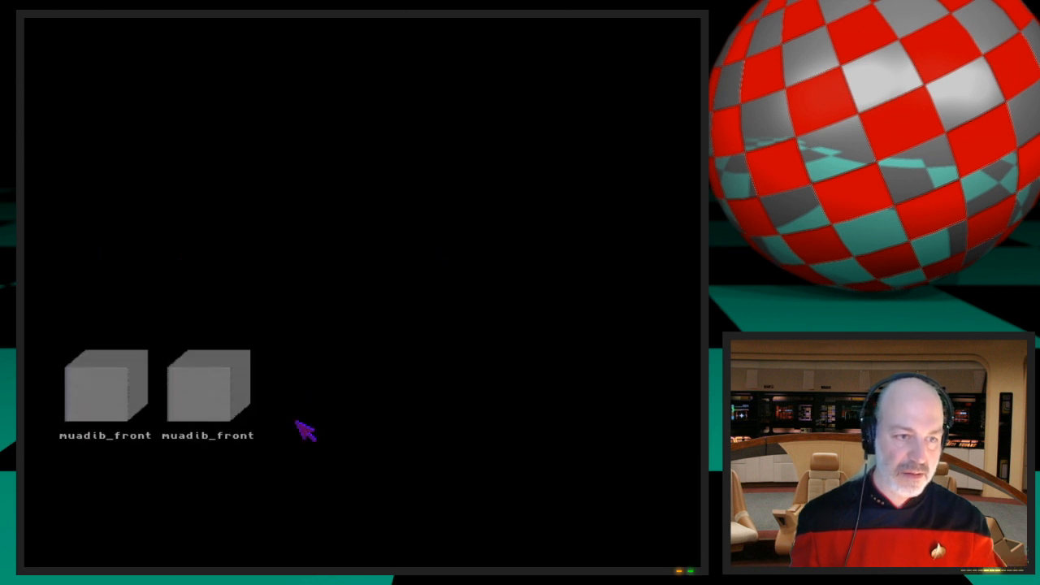
{"action": "left_click", "coordinate": [213, 391]}
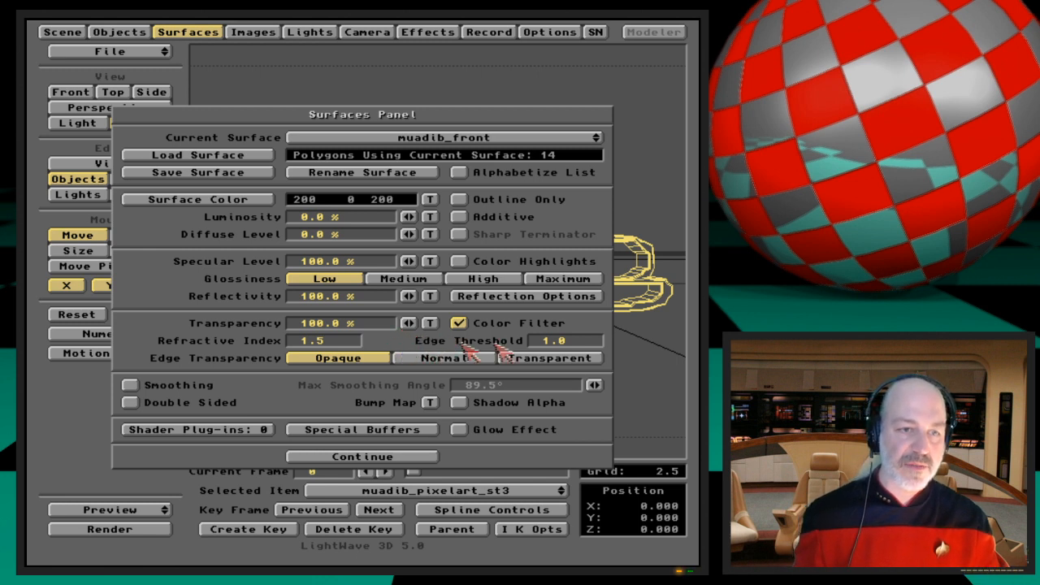
{"action": "left_click", "coordinate": [539, 341]}
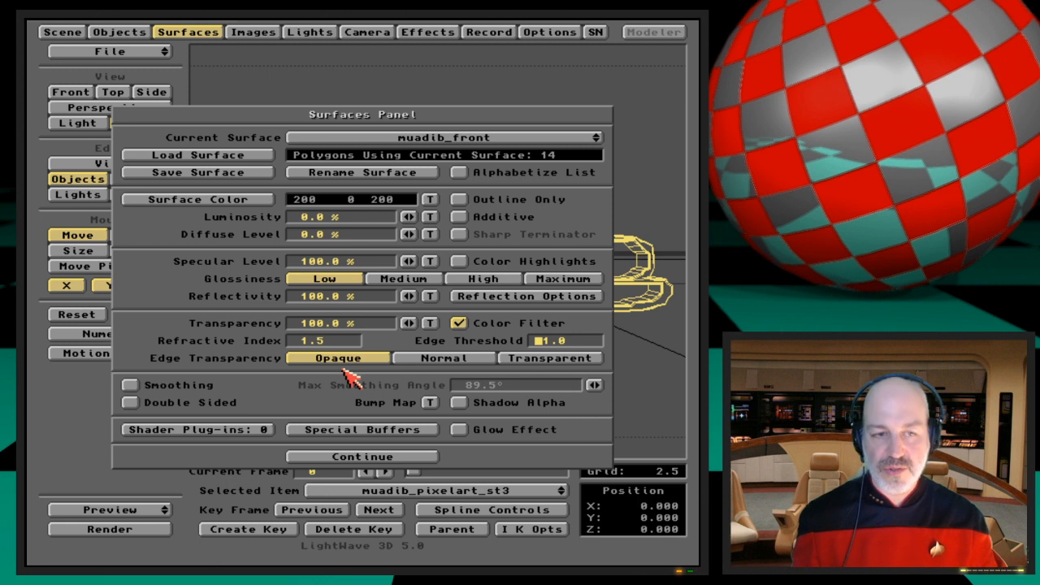
{"action": "key", "text": "Return"}
{"action": "key", "text": "c"}
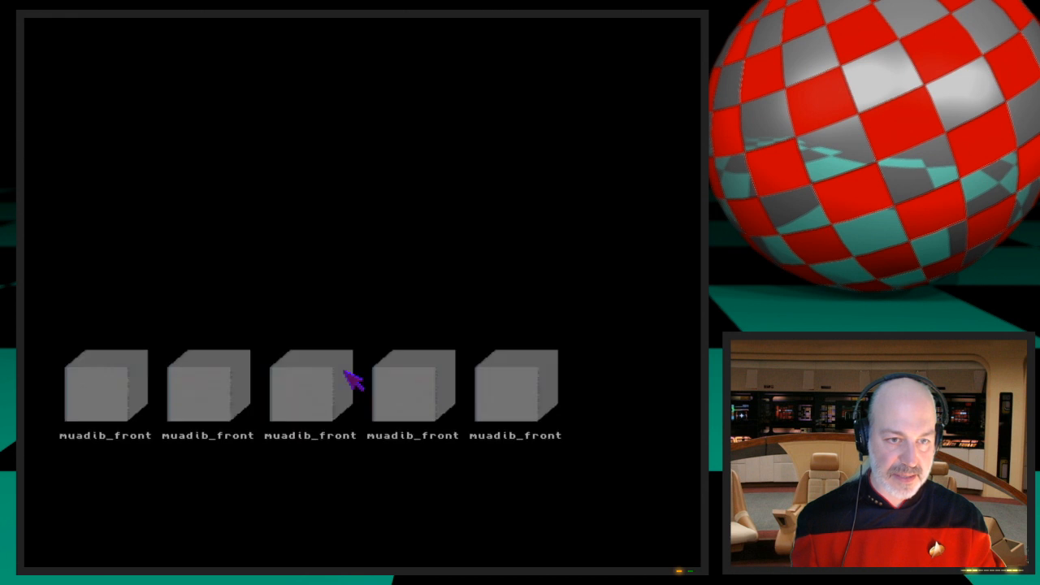
Step: Lower the edge threshold of muadib_front to 0.1 and render a surface sample
{"action": "left_click", "coordinate": [560, 344]}
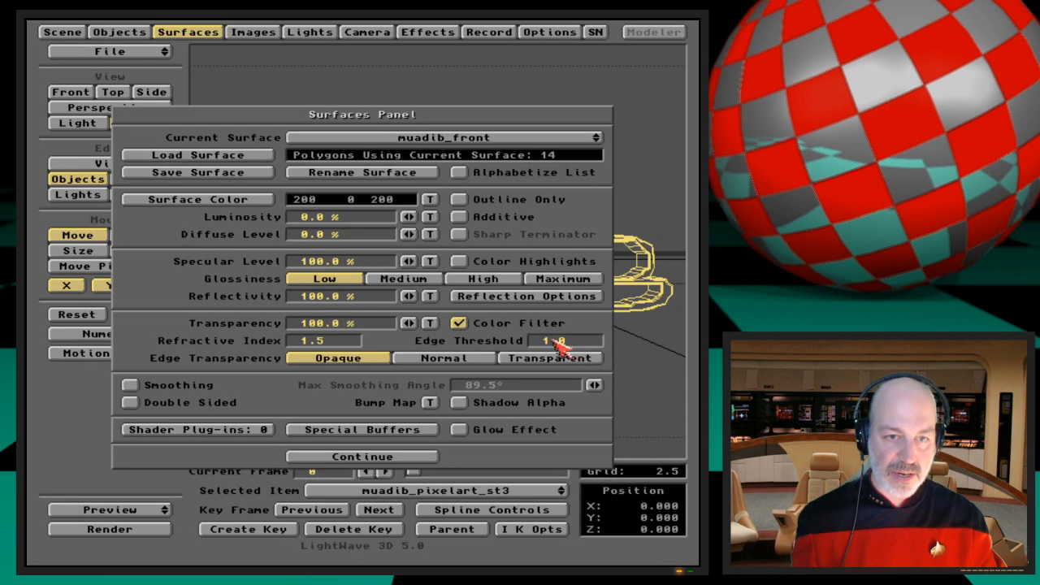
{"action": "type", "text": "0.1"}
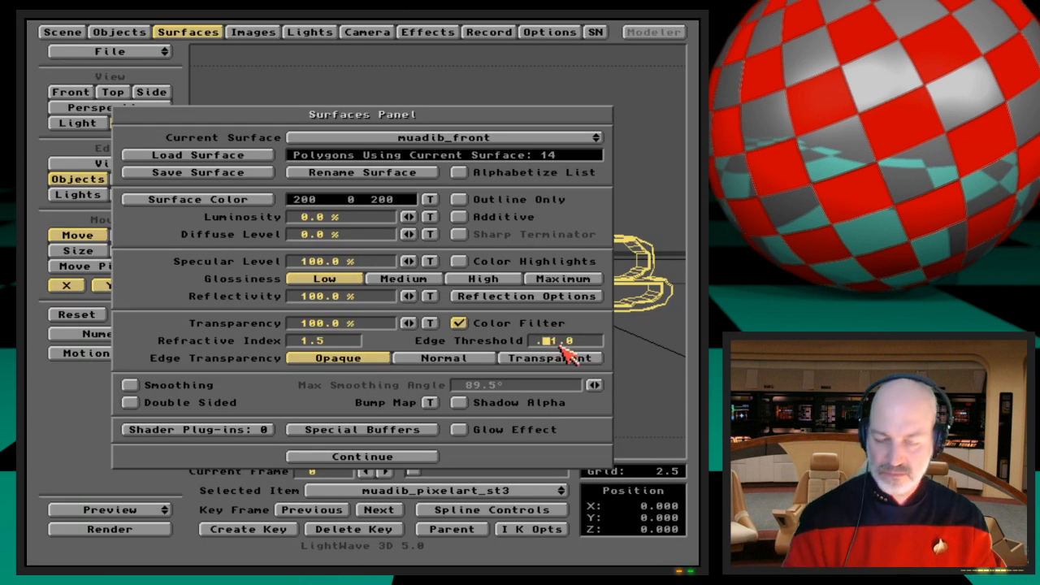
{"action": "type", "text": "s"}
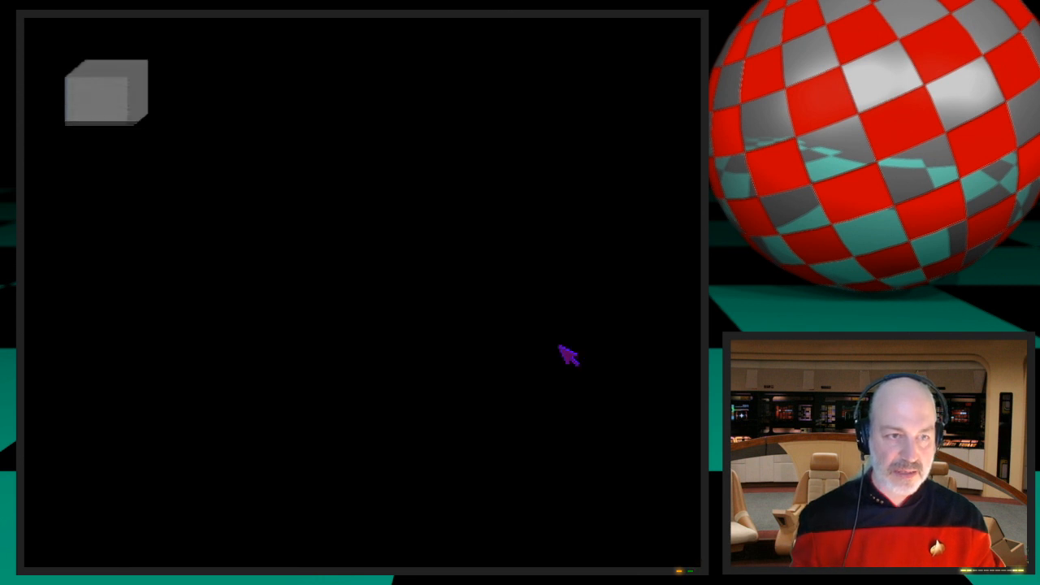
Step: Change the surface sample type from cube to Sphere, keeping the sample size at 1.0
{"action": "type", "text": "s"}
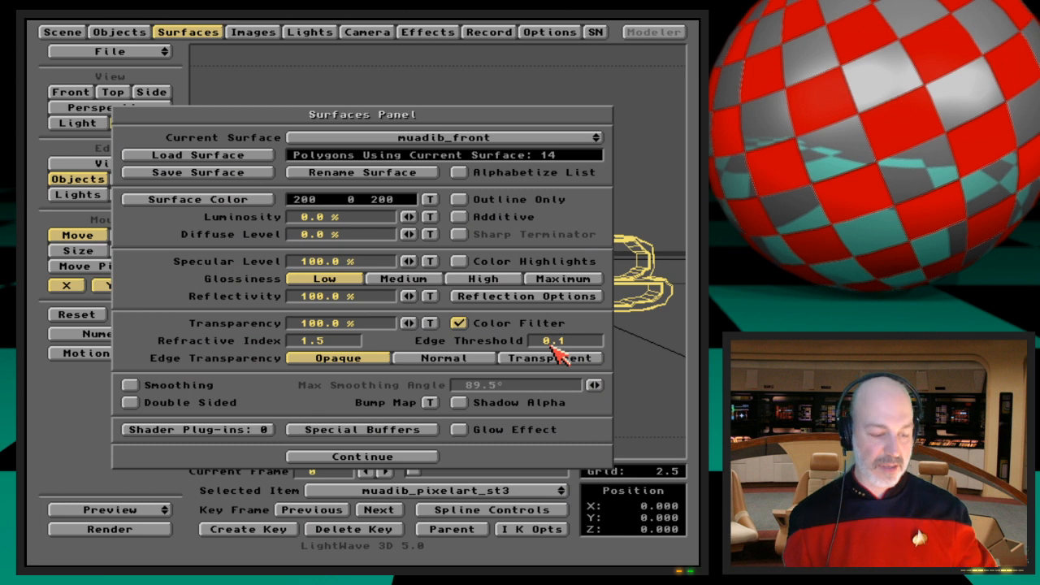
{"action": "key", "text": "shift+s"}
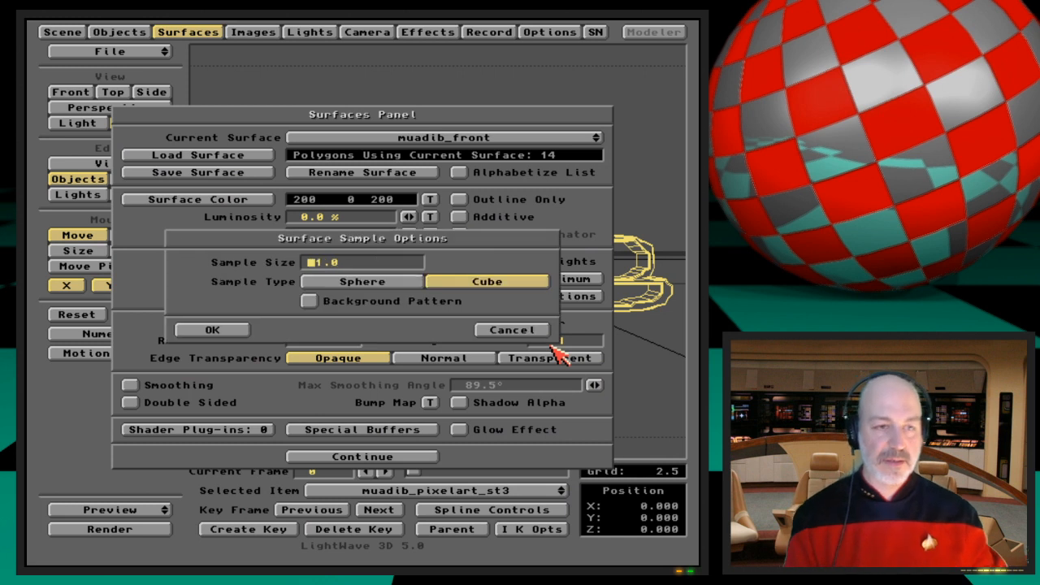
{"action": "left_click", "coordinate": [413, 284]}
{"action": "left_click", "coordinate": [245, 328]}
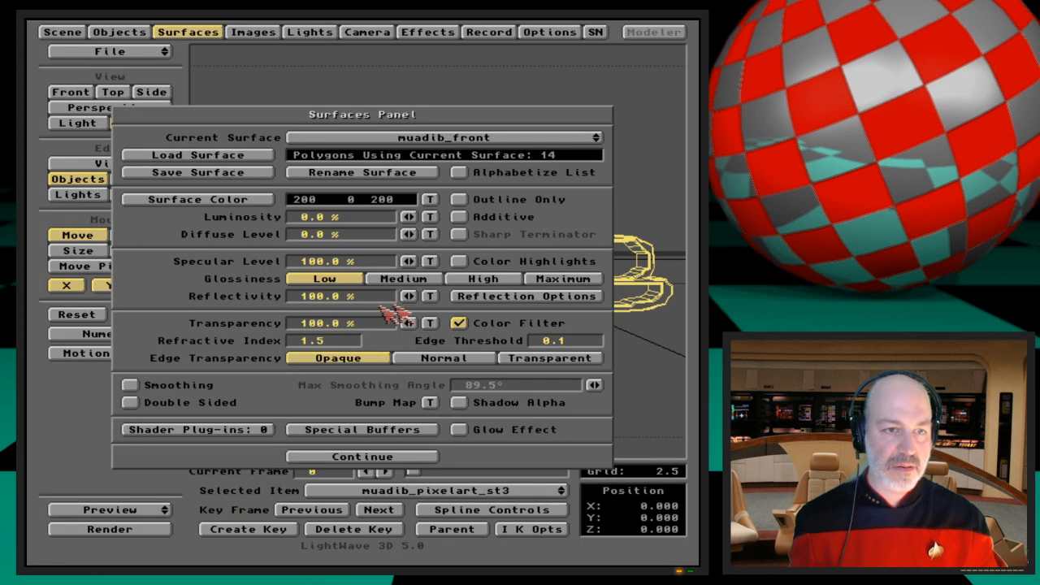
Step: Set the reflectivity of muadib_front to 0% and its edge threshold to 1.0, and render a sphere sample
{"action": "left_click_drag", "start_coordinate": [409, 298], "coordinate": [325, 298]}
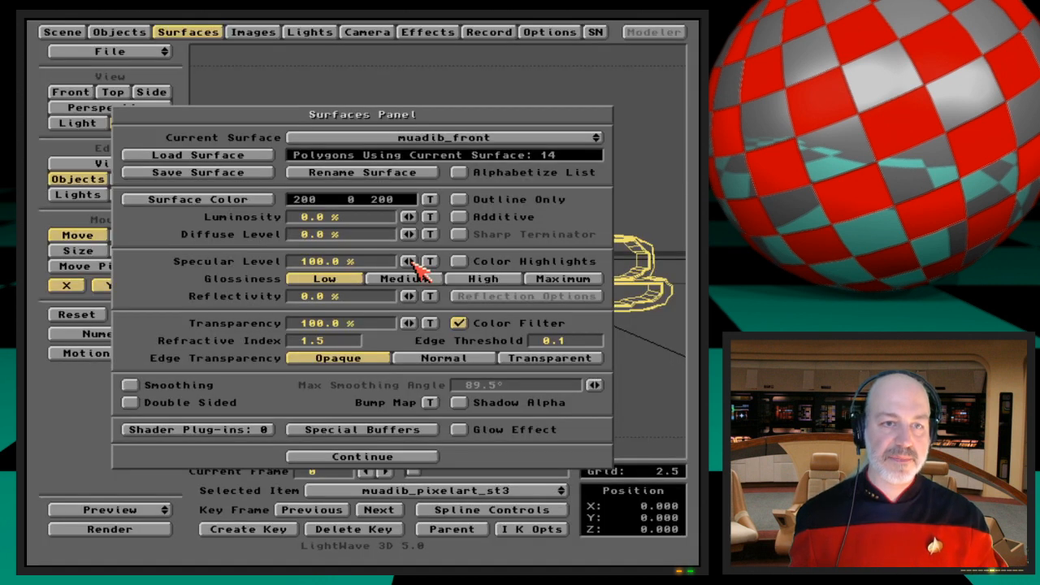
{"action": "left_click", "coordinate": [543, 341]}
{"action": "type", "text": "0"}
{"action": "key", "text": "Return"}
{"action": "key", "text": "s"}
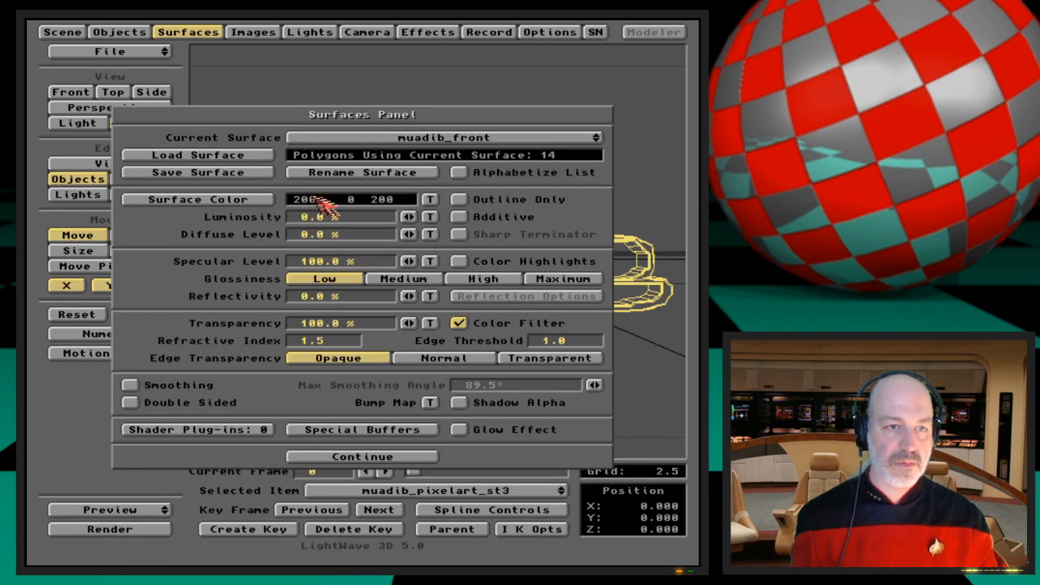
Step: Raise the diffuse level of muadib_front to 100% and render sphere samples of the surface
{"action": "left_click_drag", "start_coordinate": [408, 234], "coordinate": [403, 237]}
{"action": "key", "text": "s"}
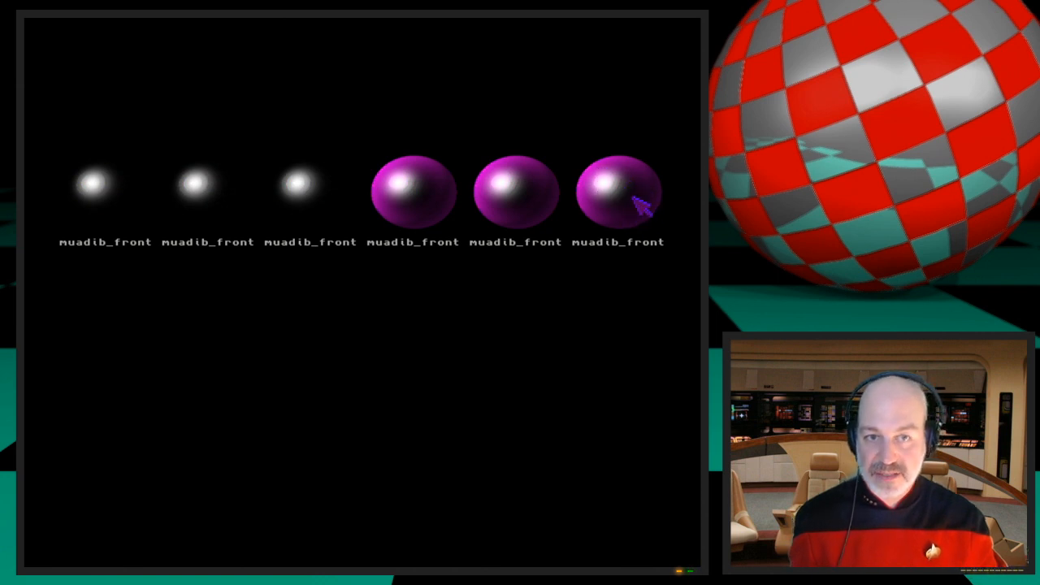
{"action": "left_click", "coordinate": [614, 382]}
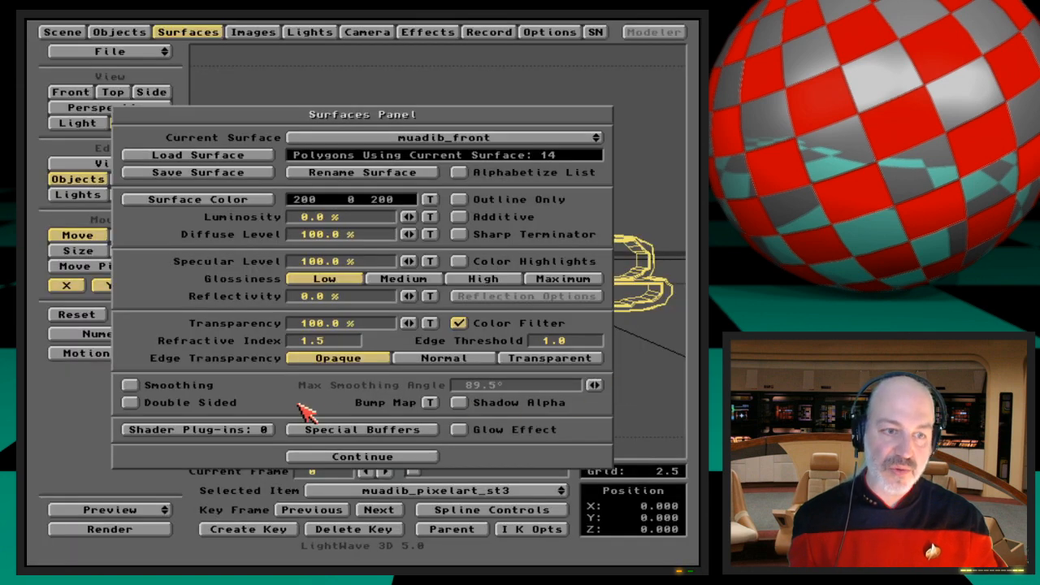
Step: Set the edge threshold of muadib_front to 0.2 and render sphere samples
{"action": "left_click", "coordinate": [540, 340]}
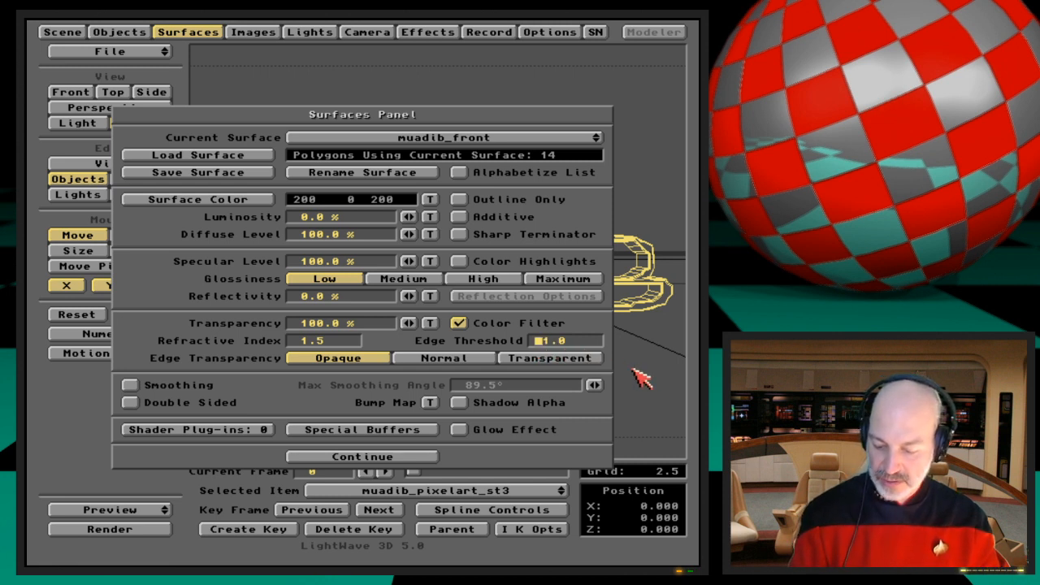
{"action": "type", "text": ".2"}
{"action": "key", "text": "Return"}
{"action": "key", "text": "s"}
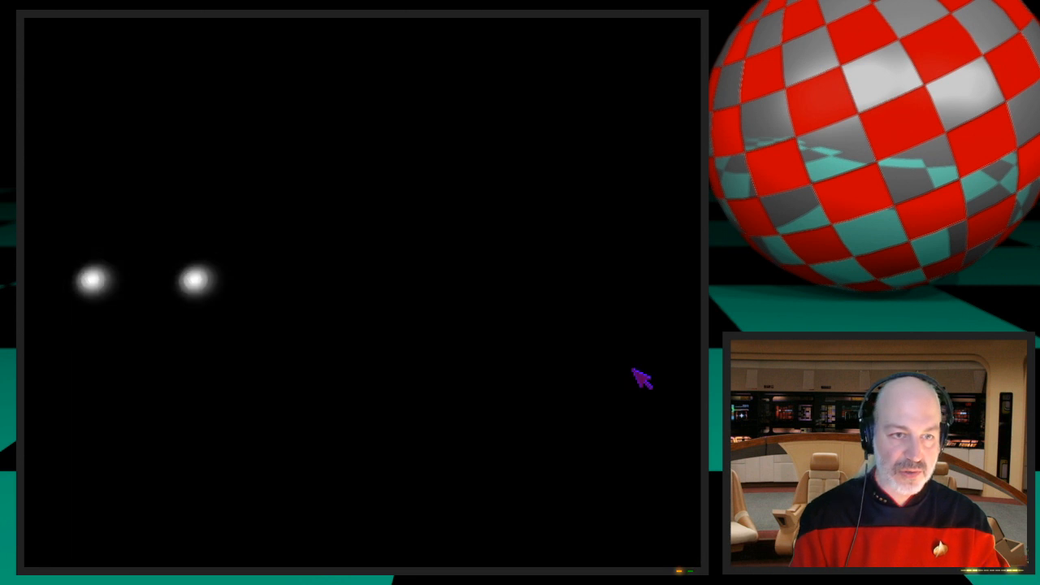
{"action": "left_click", "coordinate": [634, 370]}
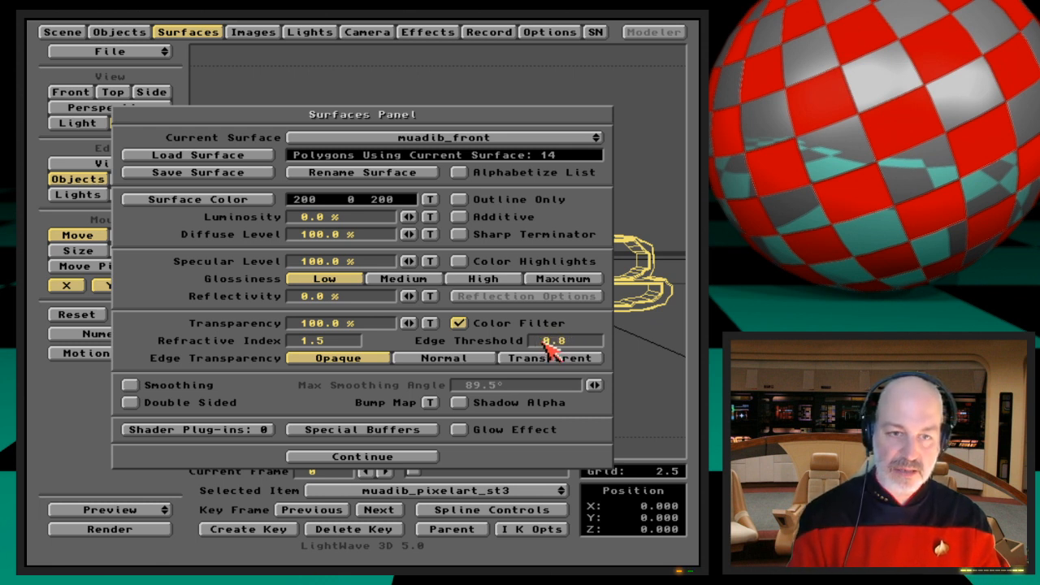
Step: Set the edge threshold of muadib_front to 0.8 and render sphere samples for comparison
{"action": "key", "text": "s"}
{"action": "key", "text": "s"}
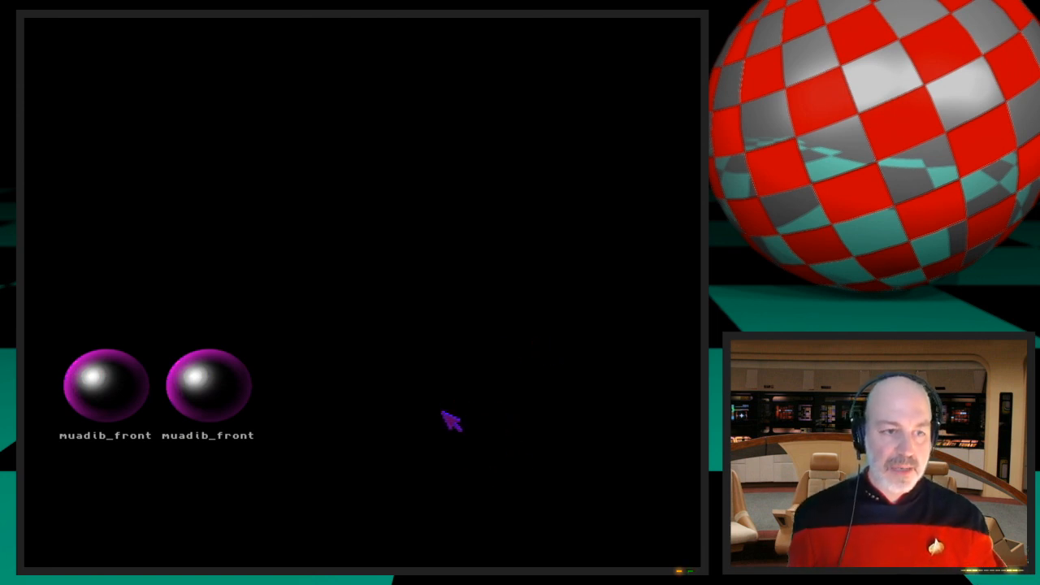
{"action": "key", "text": "s"}
{"action": "key", "text": "s"}
{"action": "key", "text": "s"}
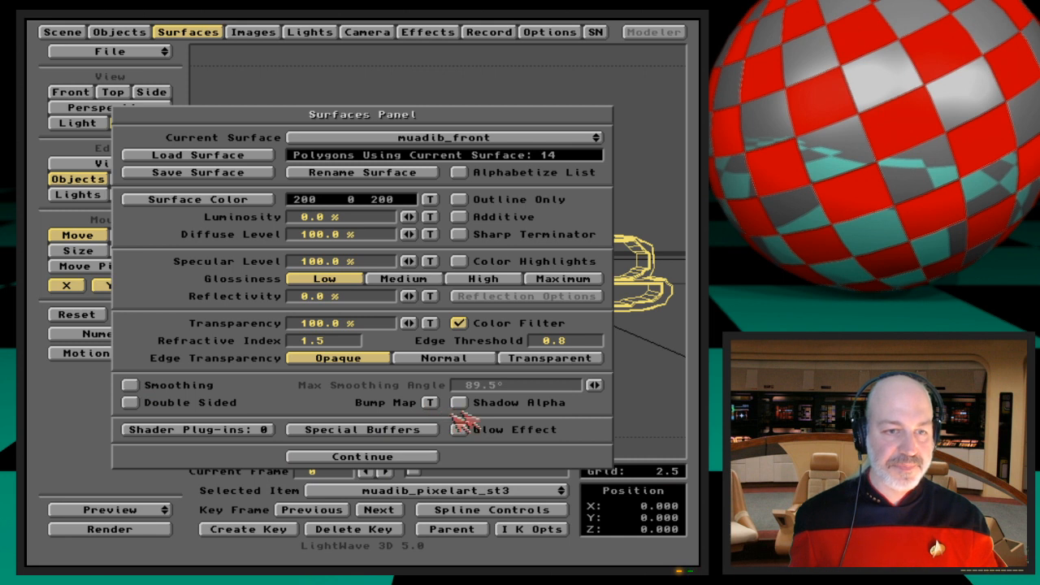
Step: Set the edge transparency of muadib_front to Transparent, render samples, and raise the edge threshold to 1.0 for another sample
{"action": "left_click", "coordinate": [544, 361]}
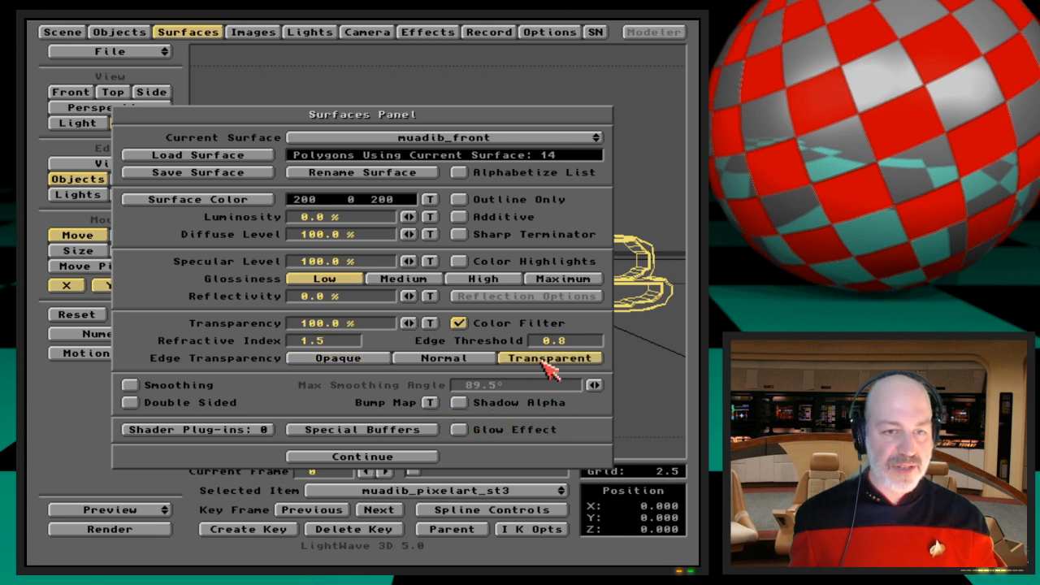
{"action": "key", "text": "s"}
{"action": "key", "text": "s"}
{"action": "key", "text": "s"}
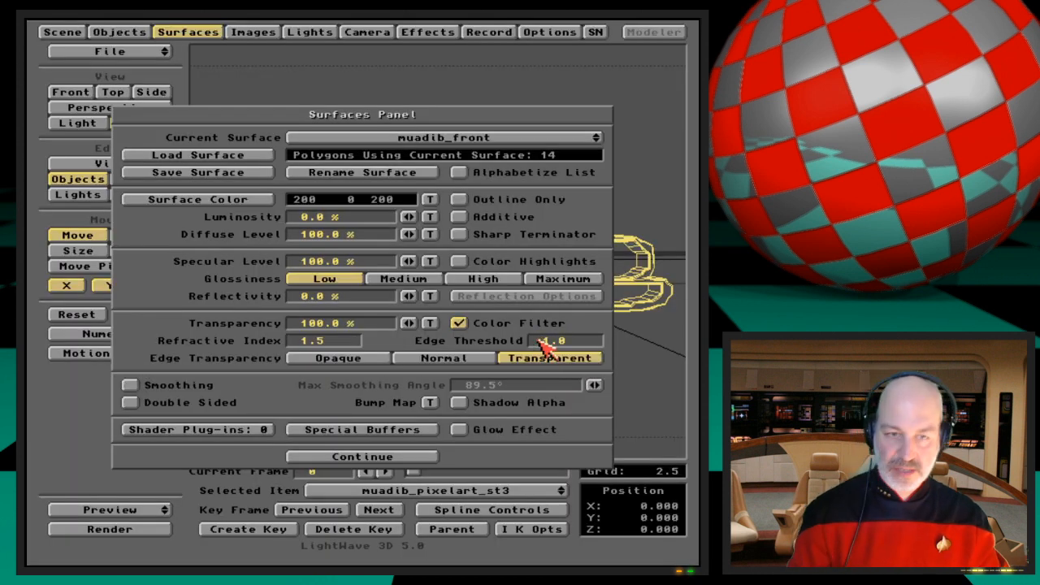
{"action": "key", "text": "s"}
{"action": "key", "text": "s"}
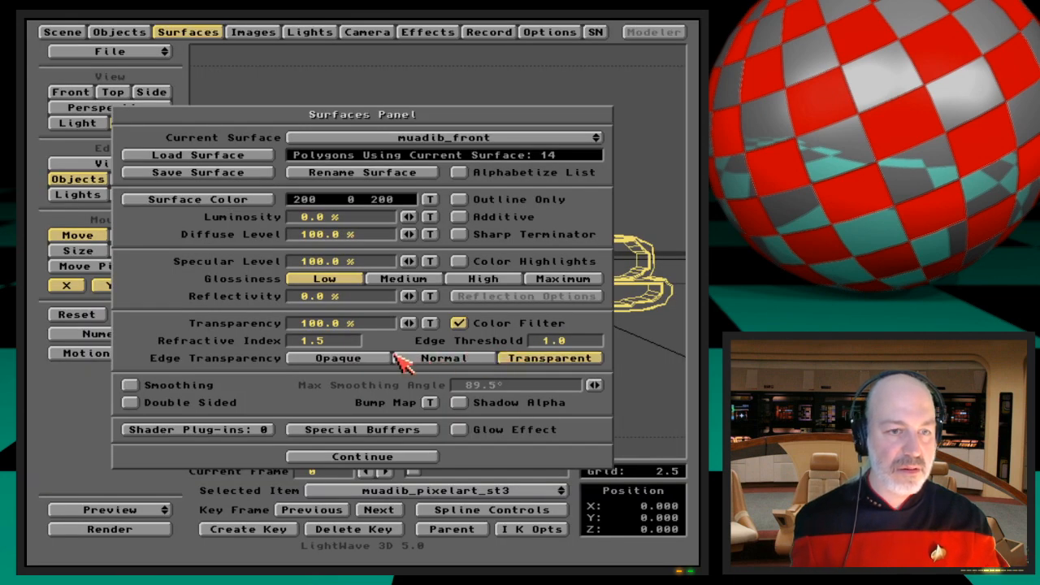
Step: Set the refractive index of muadib_front to 1.0 and its transparency to 78%, with Color Filter off
{"action": "left_click", "coordinate": [343, 342]}
{"action": "key", "text": "BackSpace"}
{"action": "type", "text": "0"}
{"action": "key", "text": "Return"}
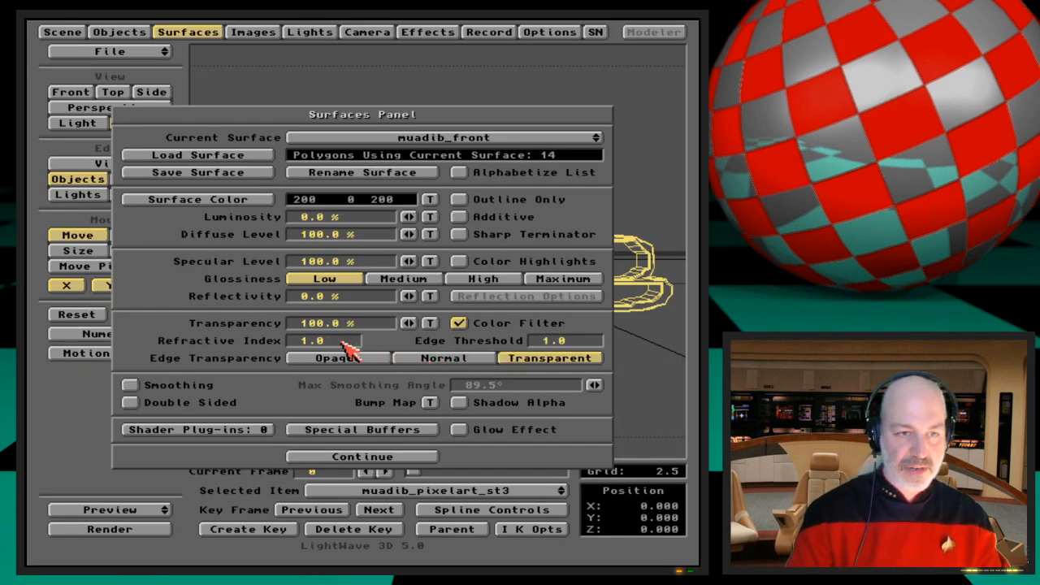
{"action": "left_click_drag", "start_coordinate": [411, 324], "coordinate": [421, 321]}
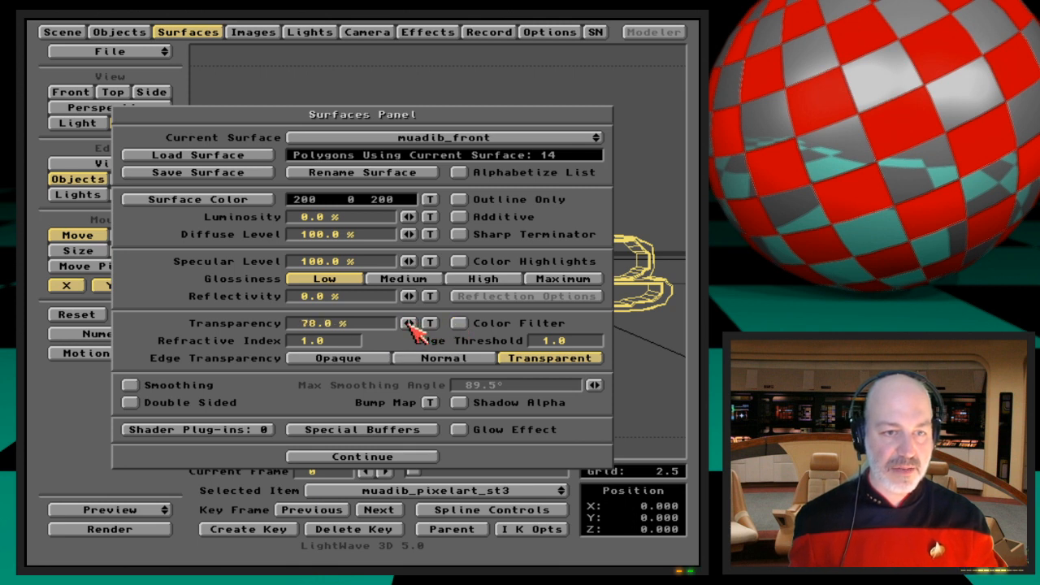
Step: Render sphere samples of muadib_front to examine its transparency with Color Filter off
{"action": "key", "text": "F9"}
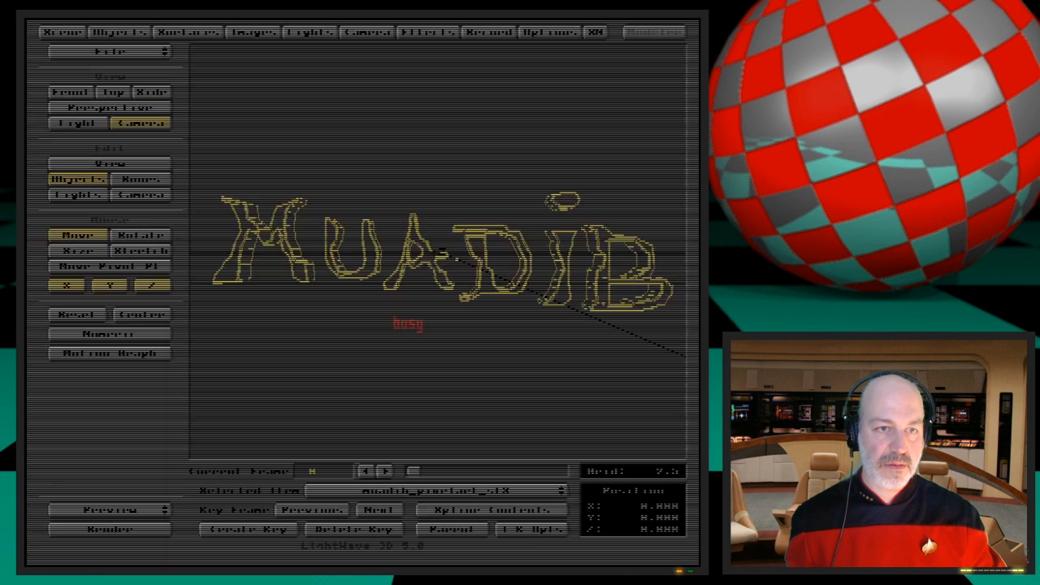
{"action": "key", "text": "s"}
{"action": "key", "text": "s"}
{"action": "key", "text": "s"}
{"action": "key", "text": "s"}
{"action": "key", "text": "s"}
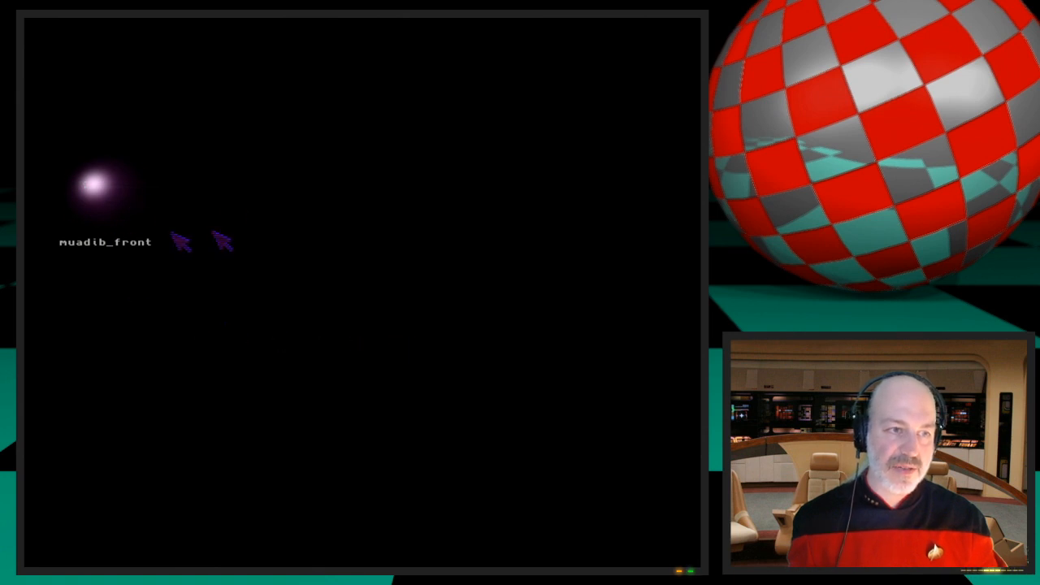
{"action": "key", "text": "s"}
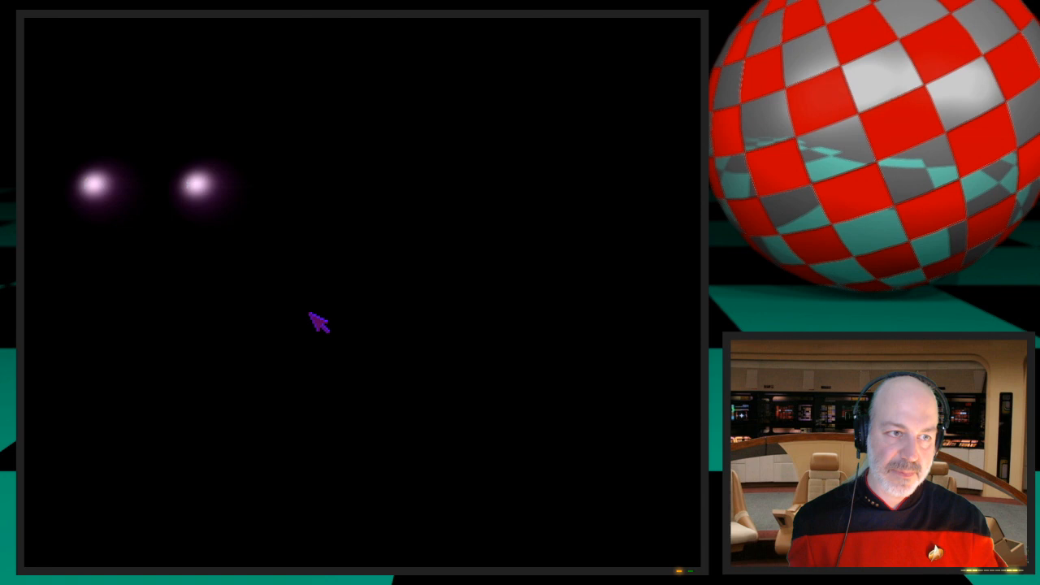
{"action": "left_click", "coordinate": [310, 314]}
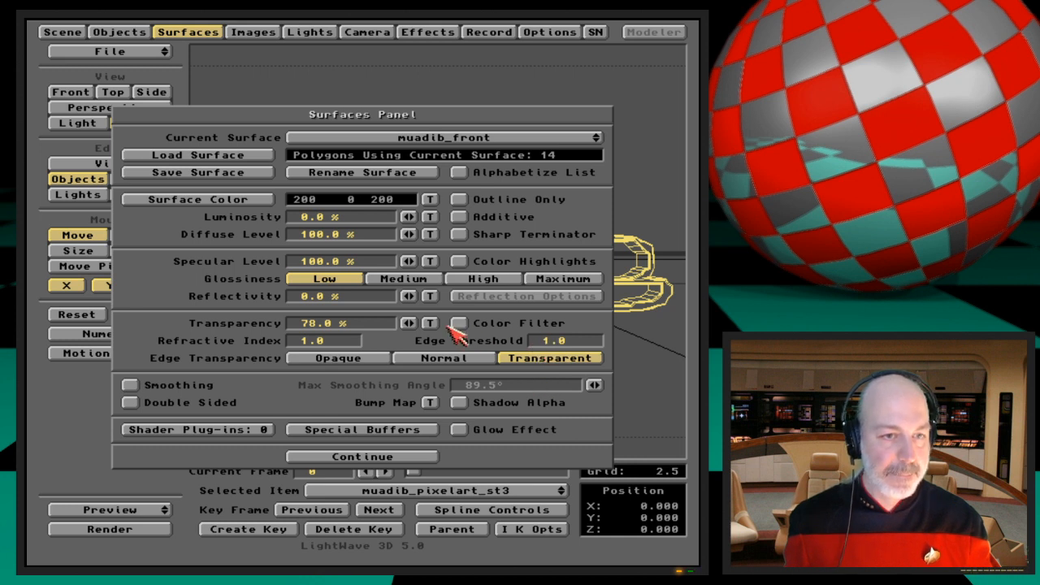
Step: Turn Smoothing on and back off for muadib_front, and do the same with Double Sided
{"action": "left_click", "coordinate": [196, 389]}
{"action": "left_click", "coordinate": [200, 394]}
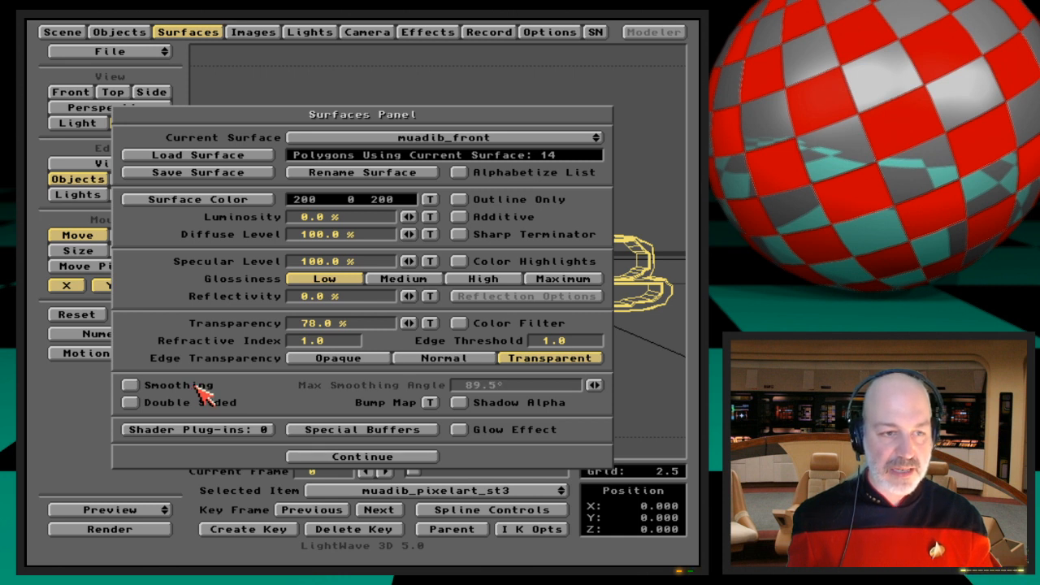
{"action": "left_click", "coordinate": [208, 390]}
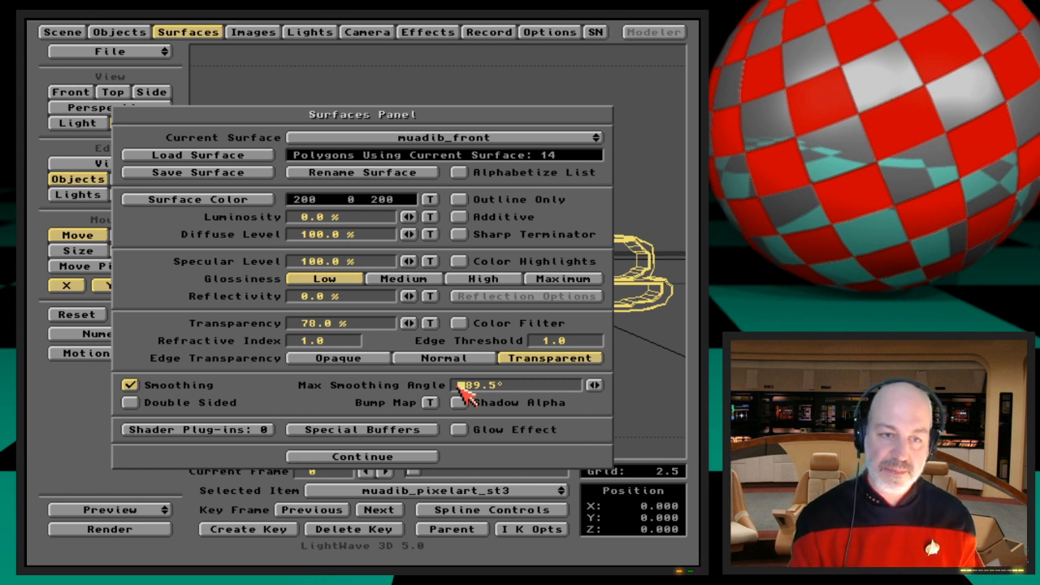
{"action": "left_click", "coordinate": [193, 389]}
{"action": "left_click", "coordinate": [222, 404]}
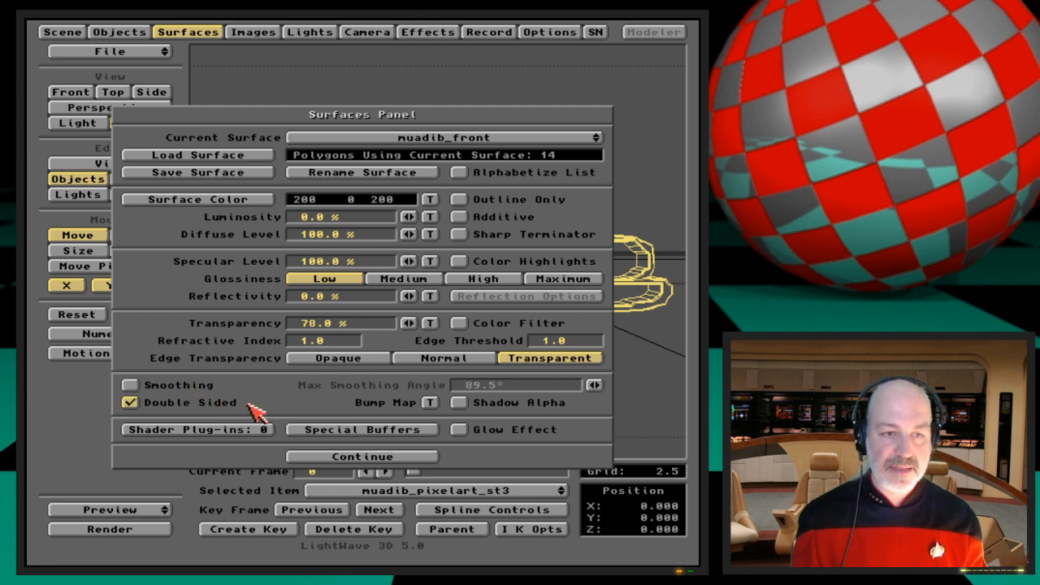
{"action": "left_click", "coordinate": [223, 405]}
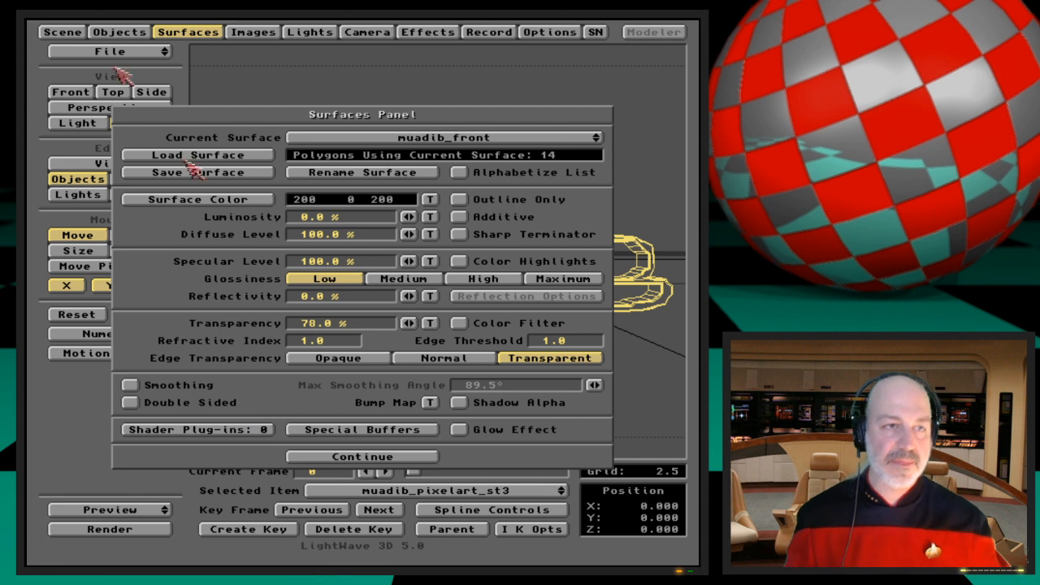
Step: Leave the surface settings and clear all objects from the scene
{"action": "left_click", "coordinate": [182, 31]}
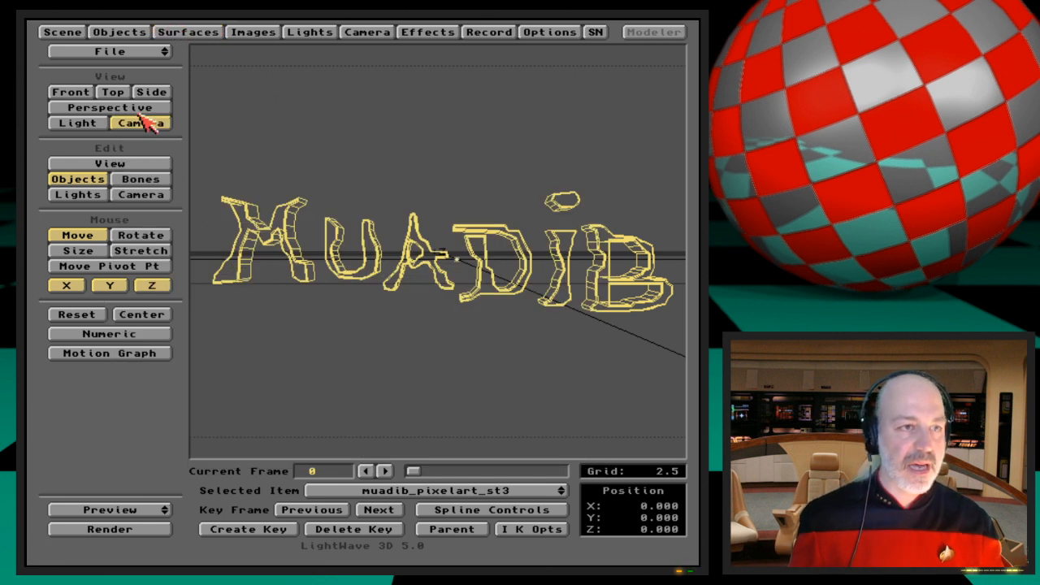
{"action": "left_click", "coordinate": [141, 33]}
{"action": "left_click", "coordinate": [248, 125]}
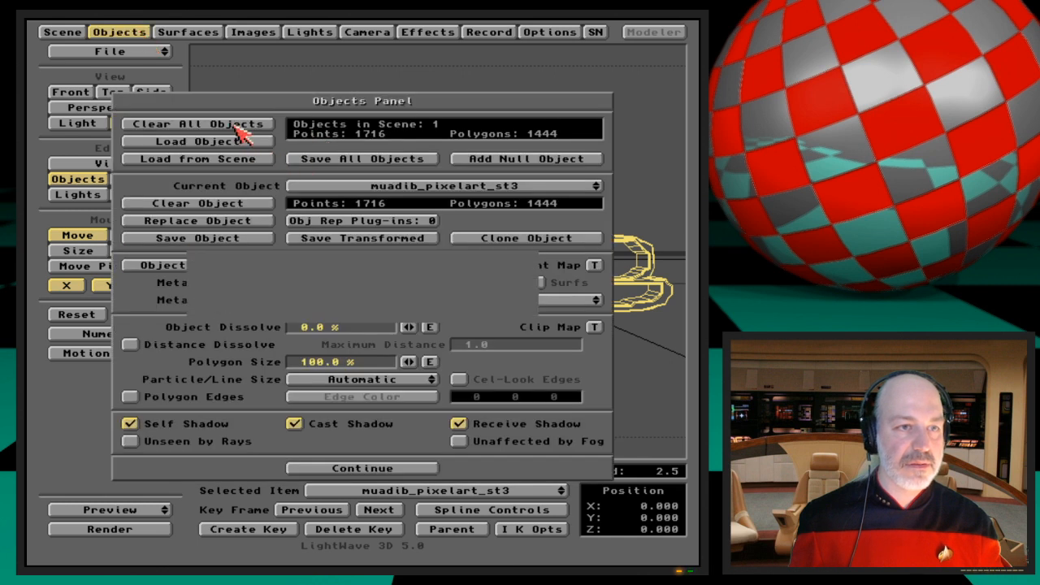
{"action": "left_click", "coordinate": [253, 309]}
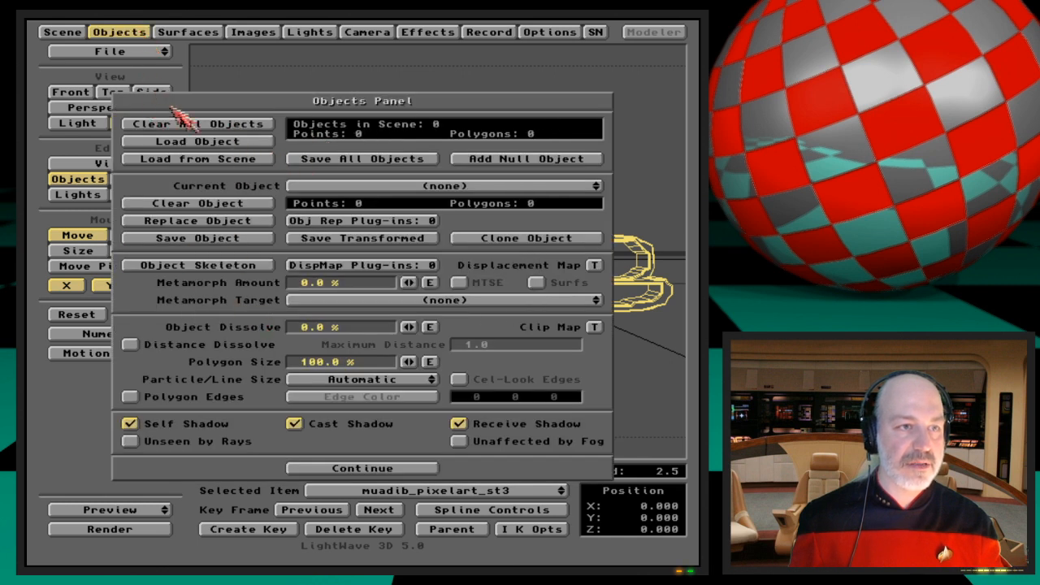
Step: Load the Ground object from the 3D:Objects drawer and start a render of the current frame
{"action": "left_click", "coordinate": [207, 142]}
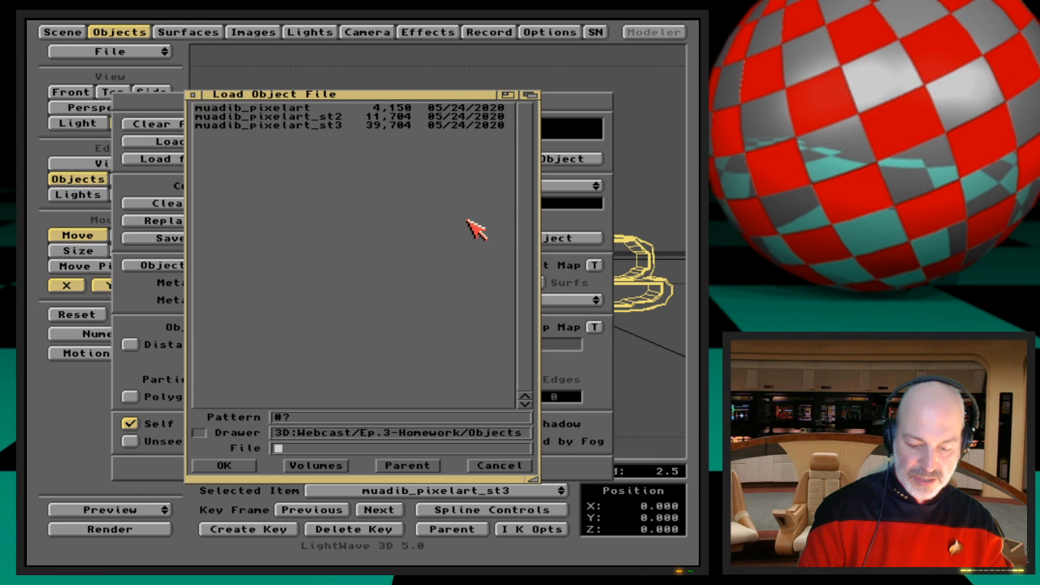
{"action": "key", "text": "super+p"}
{"action": "key", "text": "super+p"}
{"action": "key", "text": "super+p"}
{"action": "type", "text": "ob"}
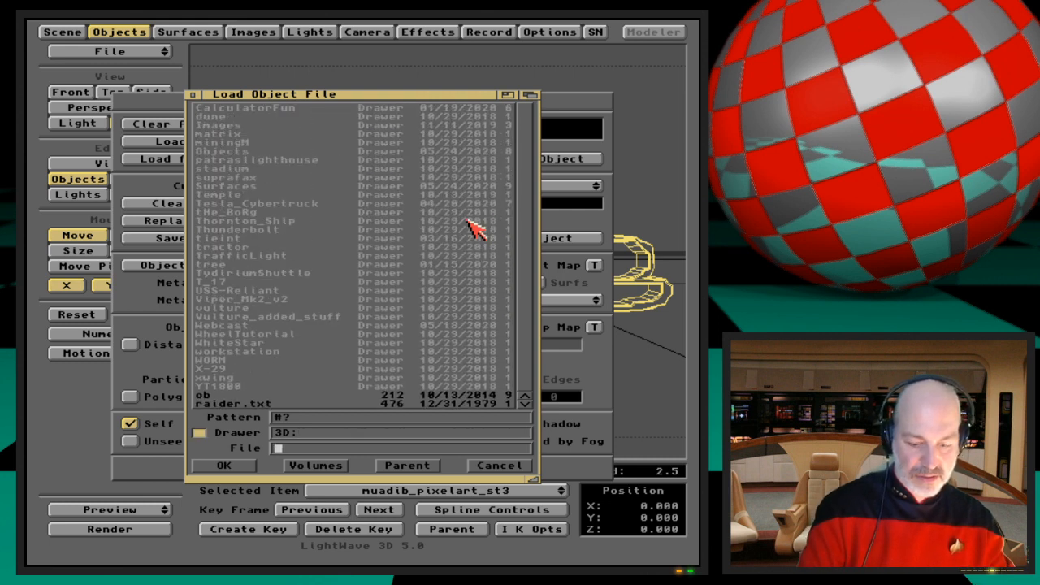
{"action": "key", "text": "Tab"}
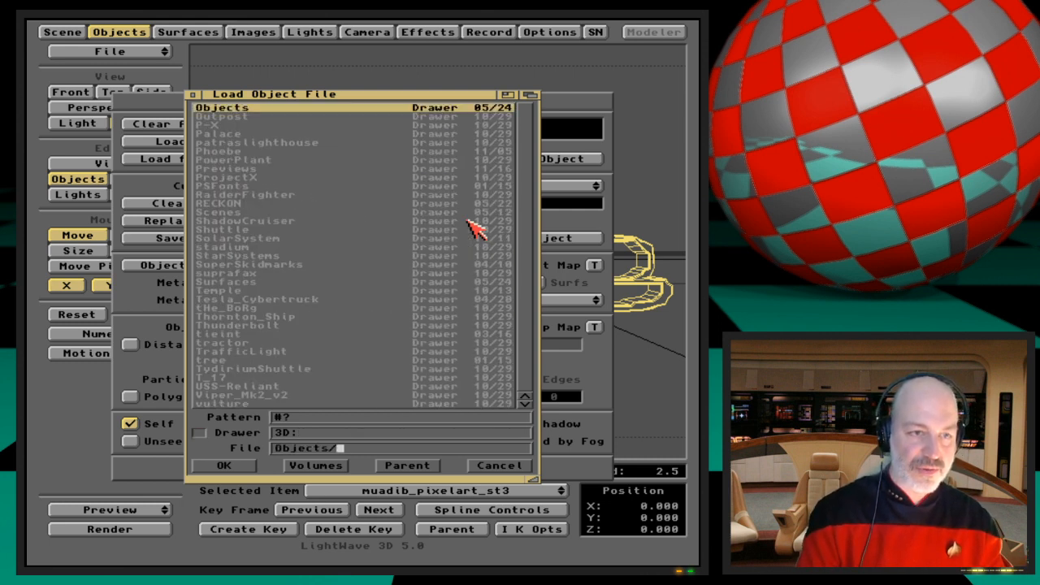
{"action": "key", "text": "Return"}
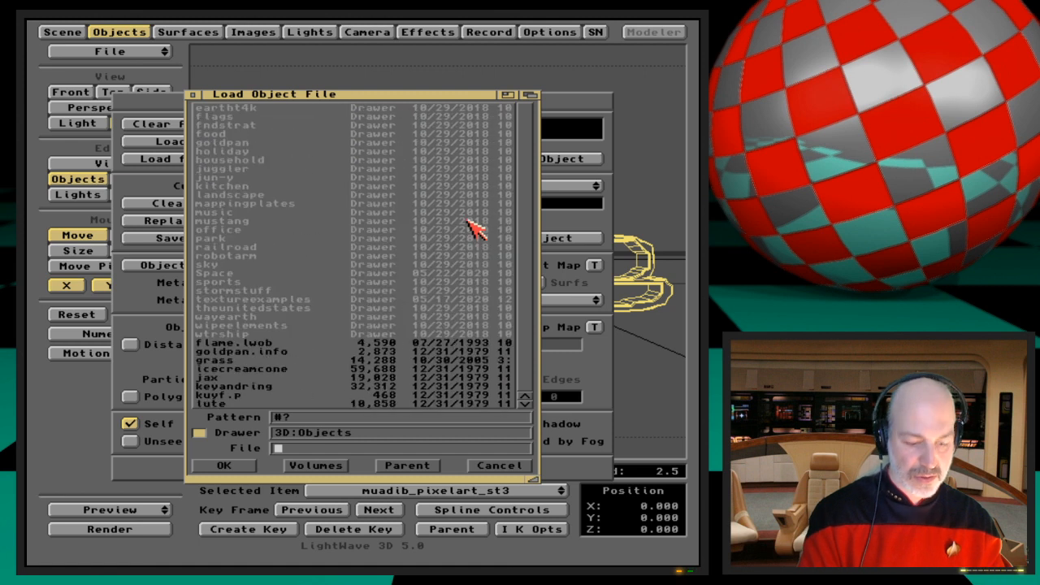
{"action": "type", "text": "grou"}
{"action": "key", "text": "Tab"}
{"action": "key", "text": "Return"}
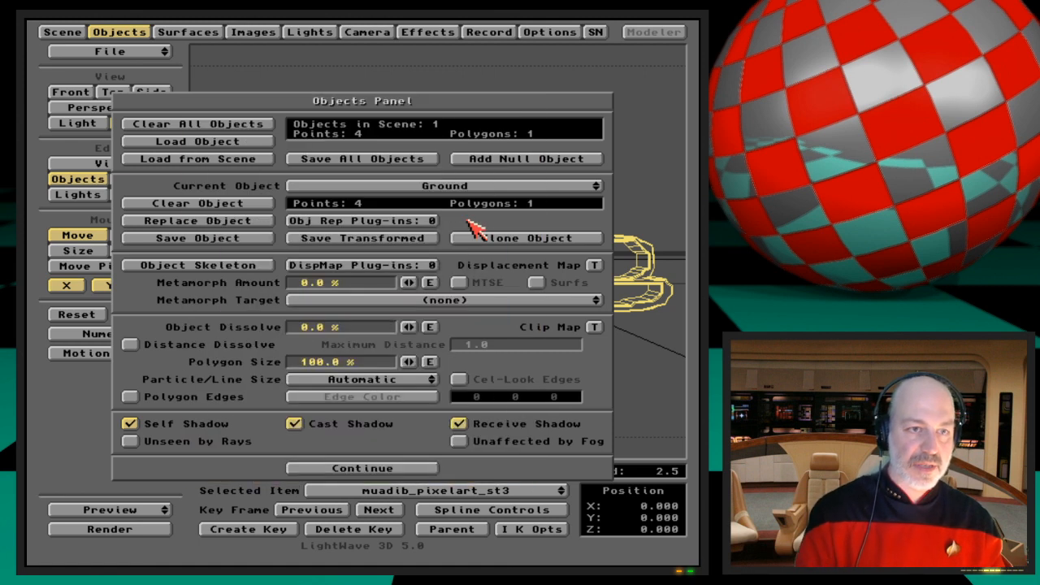
{"action": "key", "text": "Return"}
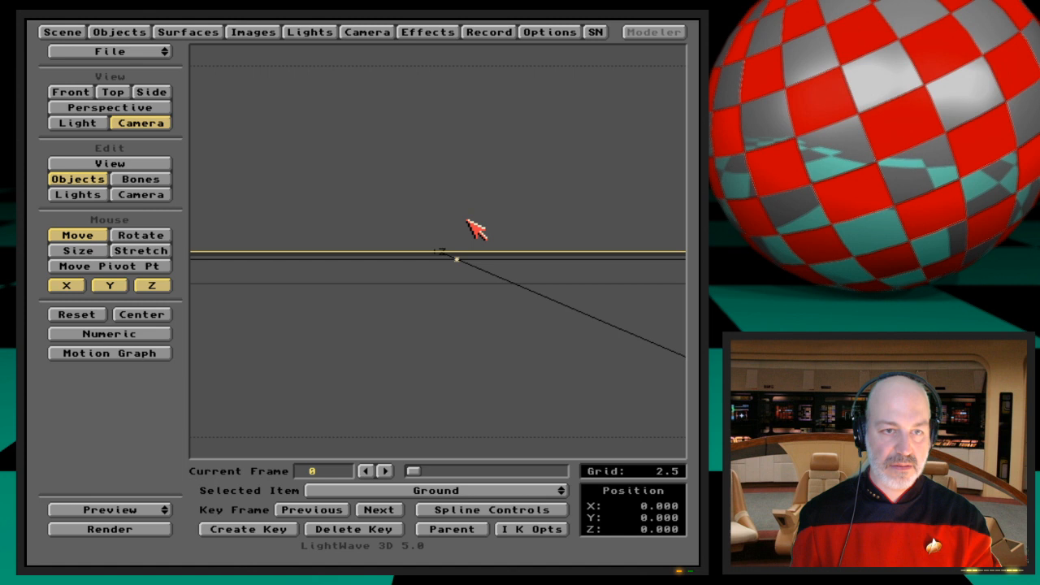
{"action": "key", "text": "F9"}
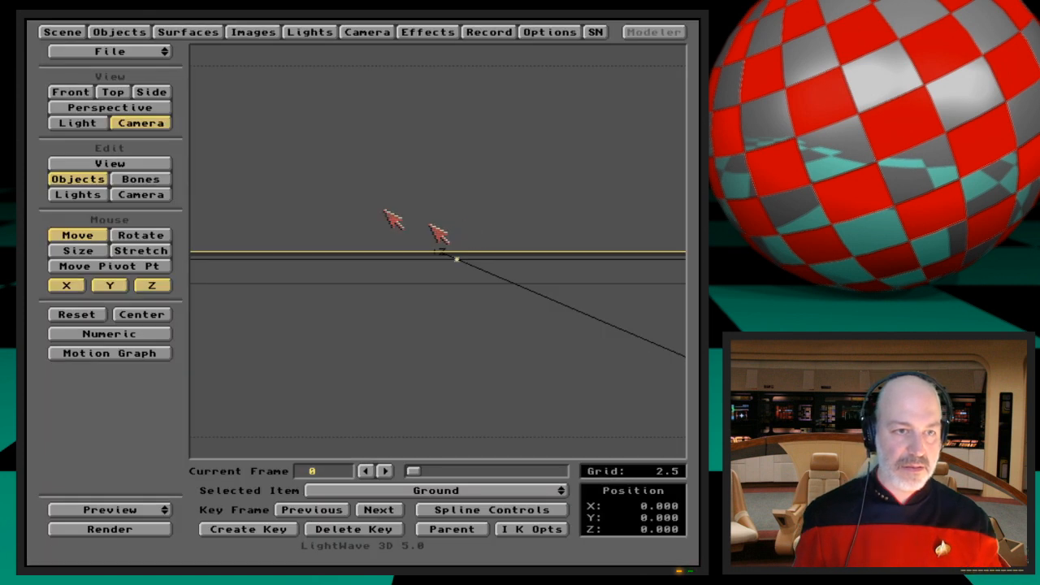
Step: Move Ground to about X -7.8, Z 311, scale it down to about 0.095, and create a key at frame 0
{"action": "left_click_drag", "start_coordinate": [306, 319], "coordinate": [289, 208]}
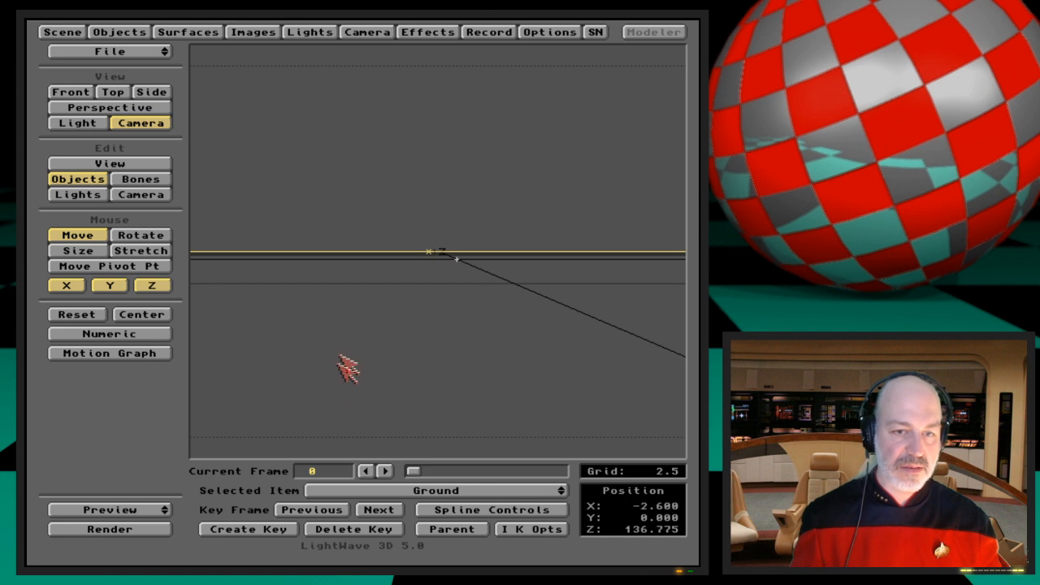
{"action": "mouse_move", "coordinate": [427, 353]}
{"action": "left_mouse_down"}
{"action": "mouse_move", "coordinate": [416, 300]}
{"action": "mouse_move", "coordinate": [427, 356]}
{"action": "left_mouse_up"}
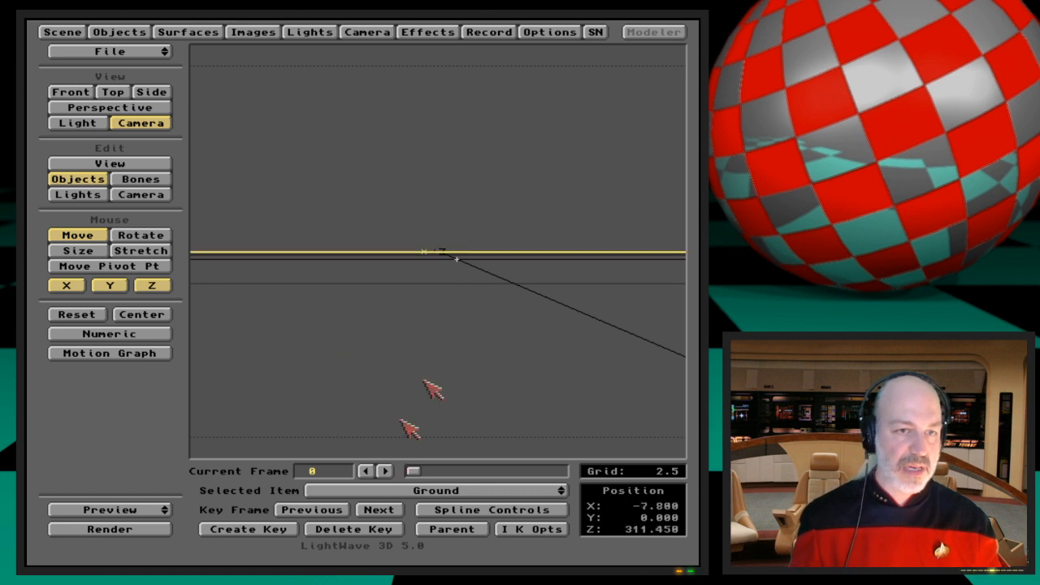
{"action": "left_click", "coordinate": [81, 251]}
{"action": "mouse_move", "coordinate": [580, 294]}
{"action": "left_mouse_down"}
{"action": "mouse_move", "coordinate": [431, 295]}
{"action": "mouse_move", "coordinate": [535, 294]}
{"action": "left_mouse_up"}
{"action": "key", "text": "Return"}
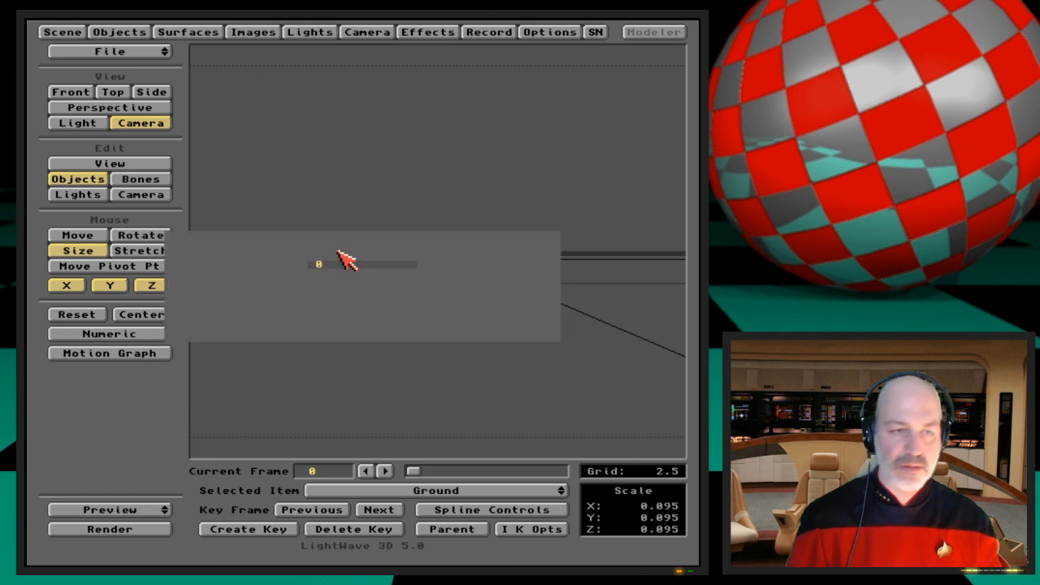
Step: Rotate Ground to about -83.2° pitch and render the current frame to check how it faces the camera
{"action": "left_click", "coordinate": [139, 235]}
{"action": "left_click_drag", "start_coordinate": [370, 267], "coordinate": [368, 195]}
{"action": "mouse_move", "coordinate": [427, 286]}
{"action": "left_mouse_down"}
{"action": "mouse_move", "coordinate": [436, 277]}
{"action": "mouse_move", "coordinate": [446, 284]}
{"action": "left_mouse_up"}
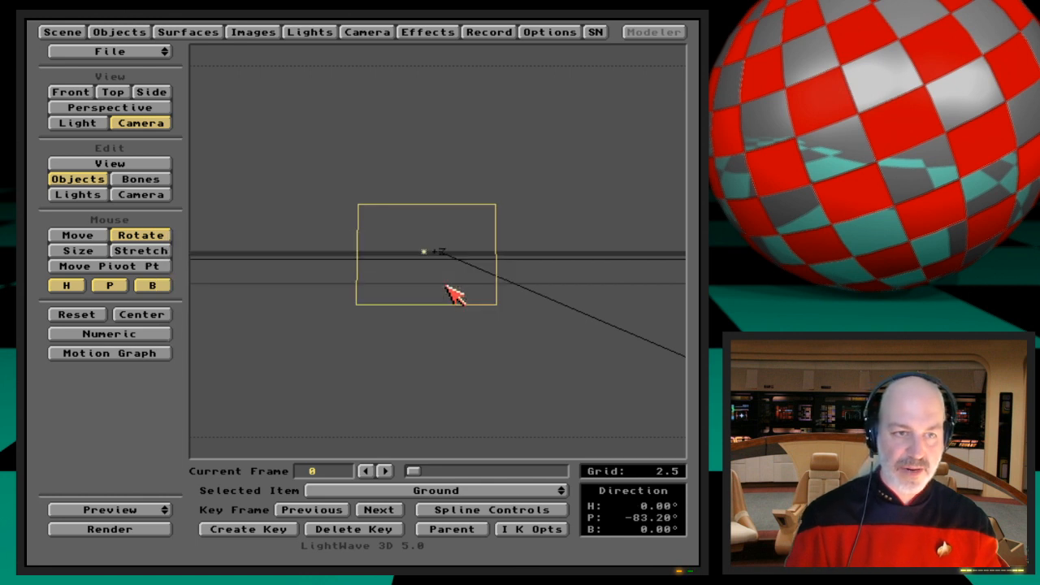
{"action": "key", "text": "F9"}
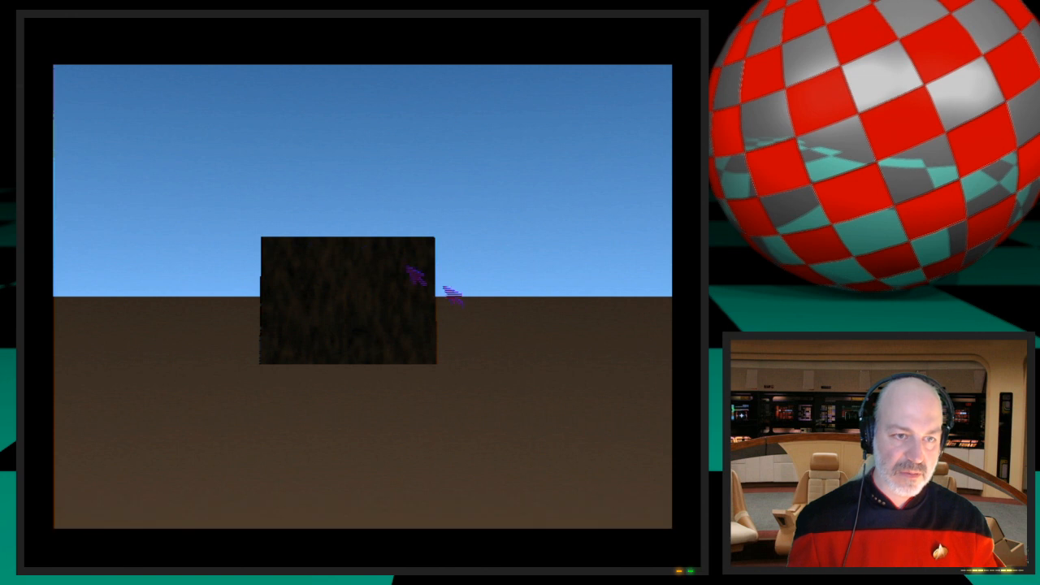
{"action": "left_click", "coordinate": [406, 326]}
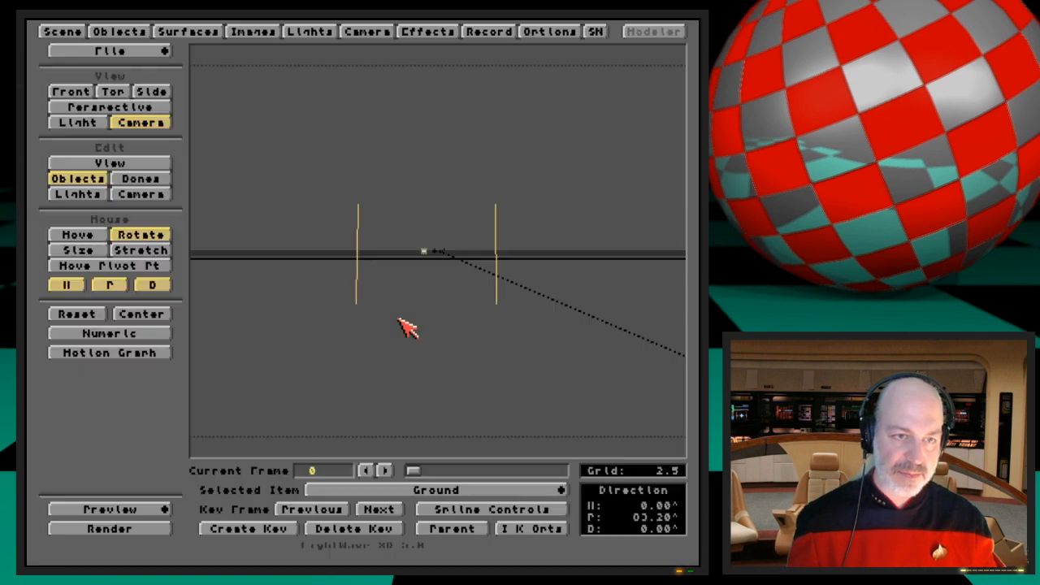
Step: Rotate Ground to about 0.8° heading and 41.2° pitch, and create a key at frame 0
{"action": "mouse_move", "coordinate": [441, 274]}
{"action": "left_mouse_down"}
{"action": "mouse_move", "coordinate": [443, 364]}
{"action": "mouse_move", "coordinate": [441, 244]}
{"action": "mouse_move", "coordinate": [443, 253]}
{"action": "left_mouse_up"}
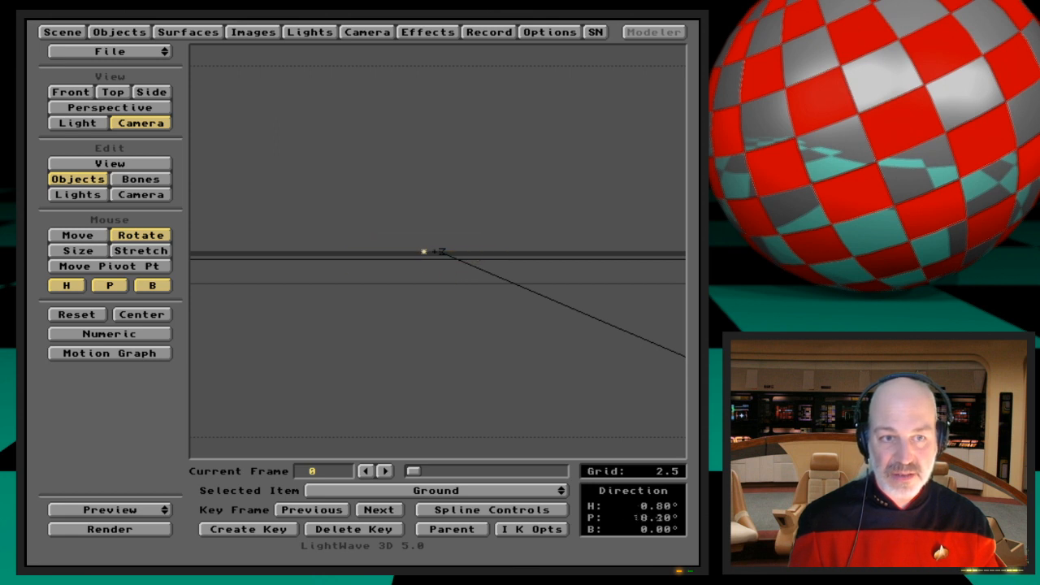
{"action": "key", "text": "Return"}
{"action": "key", "text": "Return"}
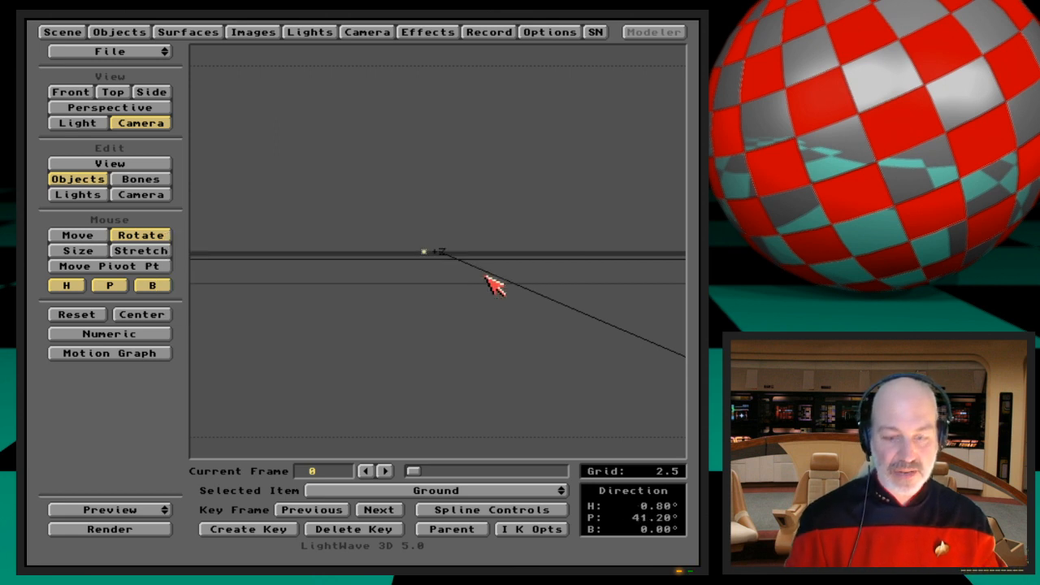
Step: Render the current frame, make the Ground surface Double Sided, and render the frame again for comparison
{"action": "key", "text": "F9"}
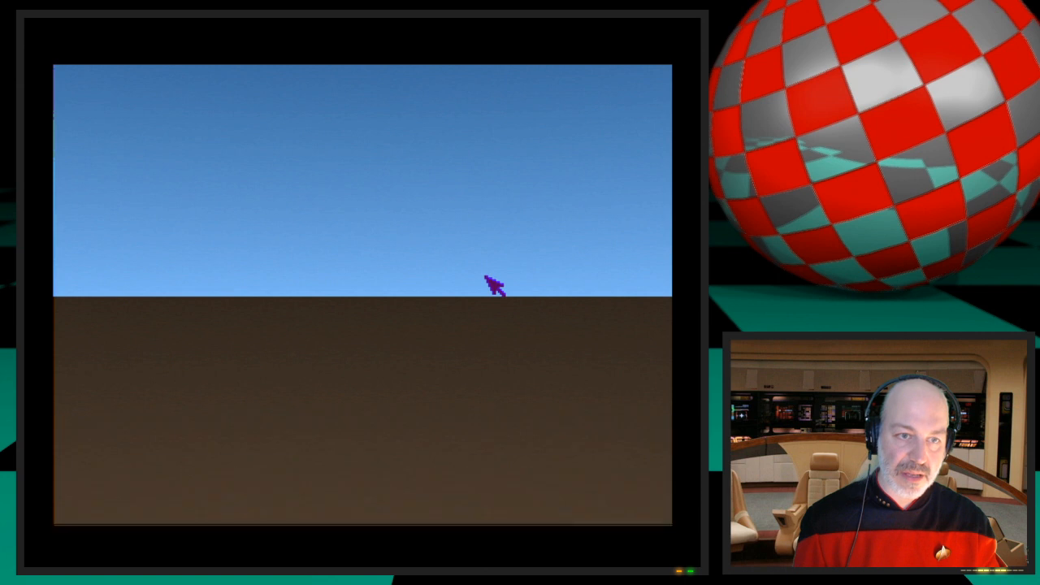
{"action": "left_click", "coordinate": [418, 283]}
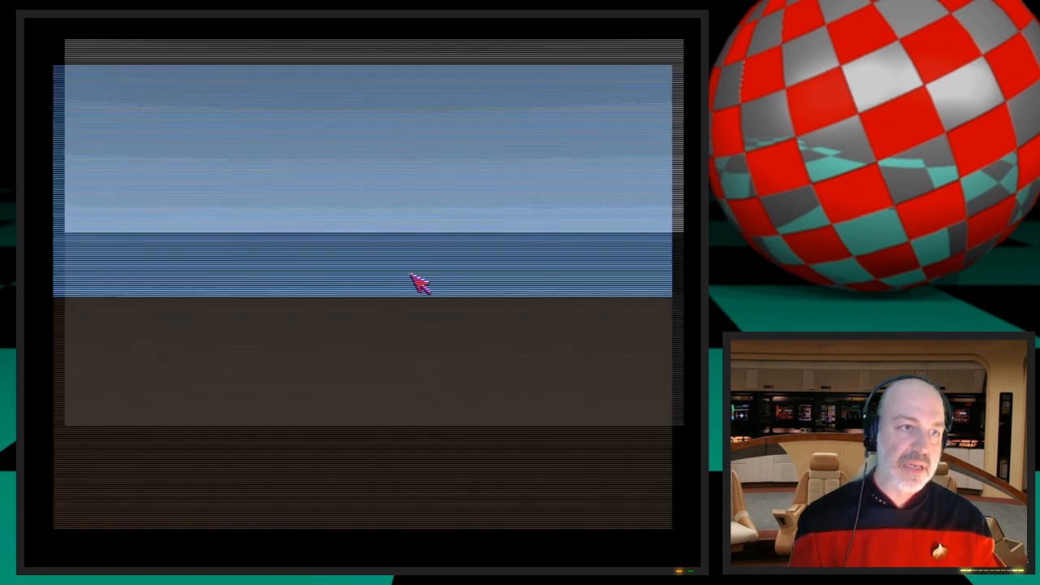
{"action": "left_click", "coordinate": [207, 31]}
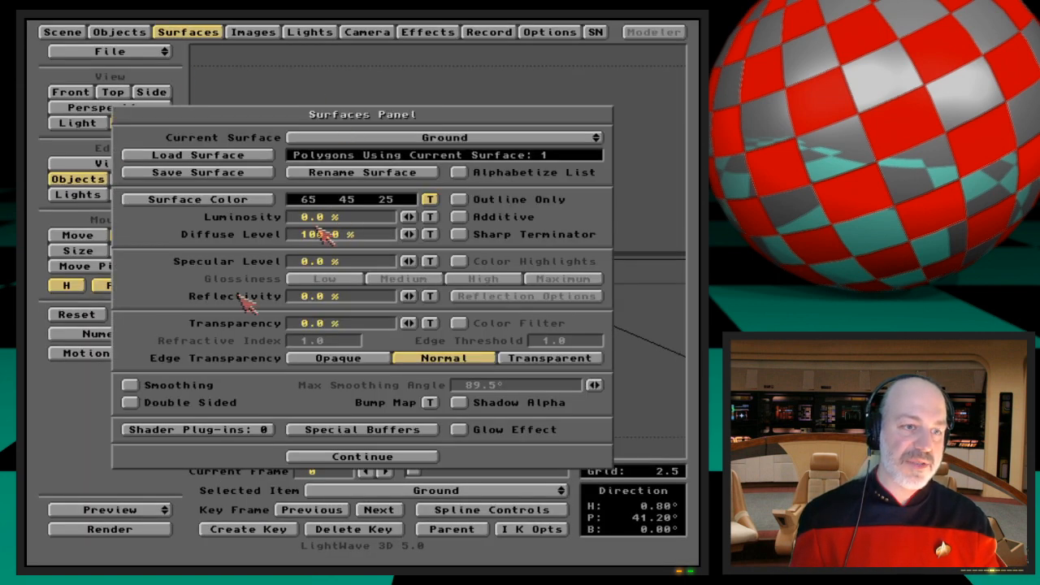
{"action": "left_click", "coordinate": [235, 405]}
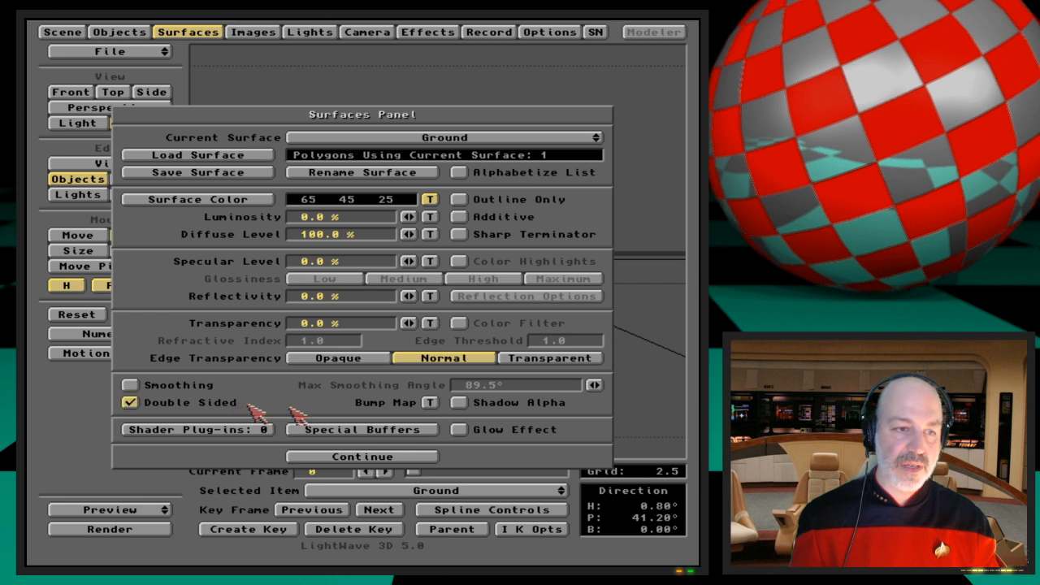
{"action": "key", "text": "F9"}
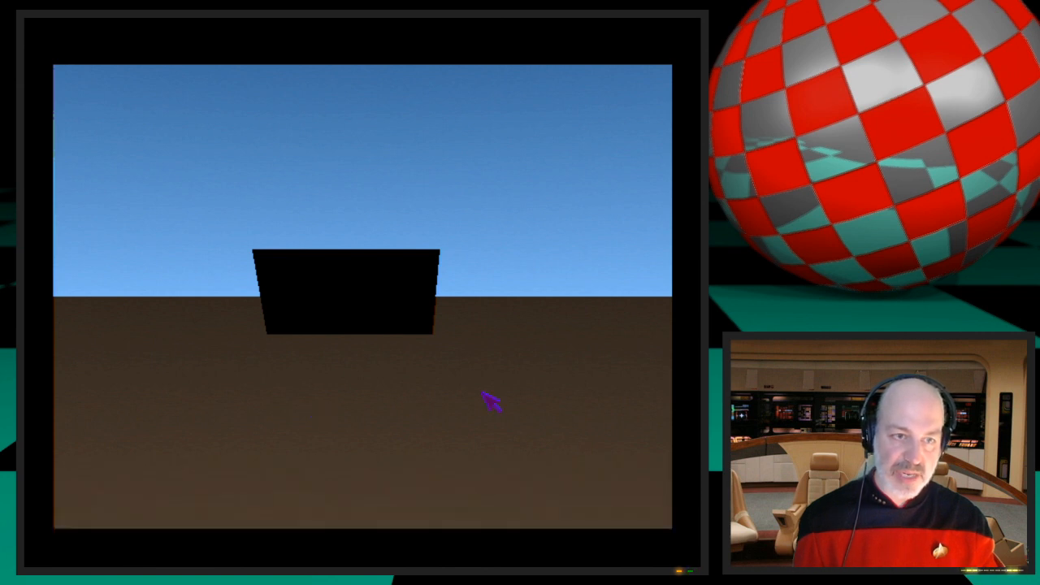
{"action": "key", "text": "Escape"}
{"action": "key", "text": "Escape"}
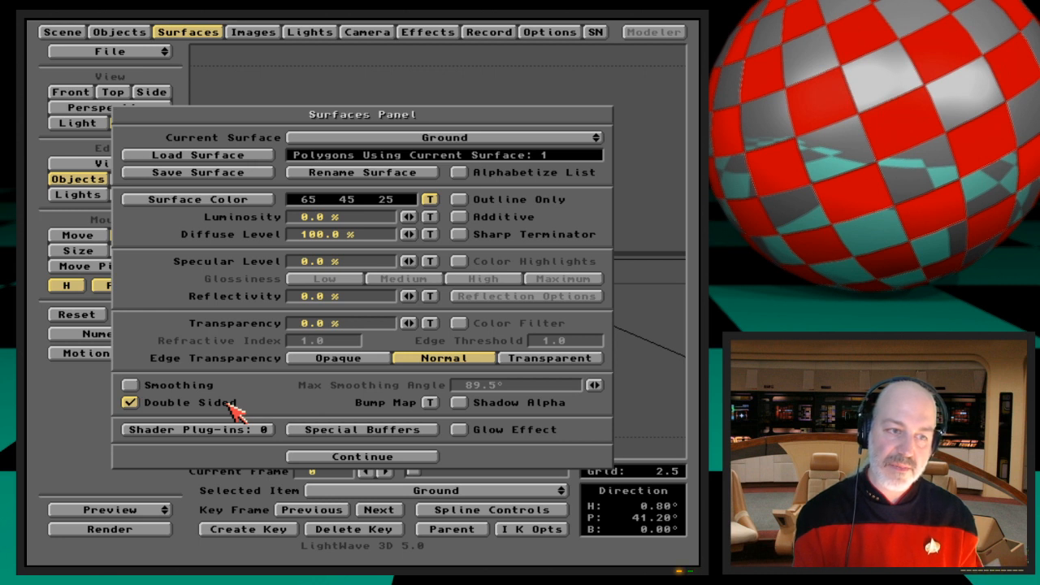
Step: Turn off Double Sided for the Ground surface and toggle its Shadow Alpha option on and off again
{"action": "left_click", "coordinate": [229, 404]}
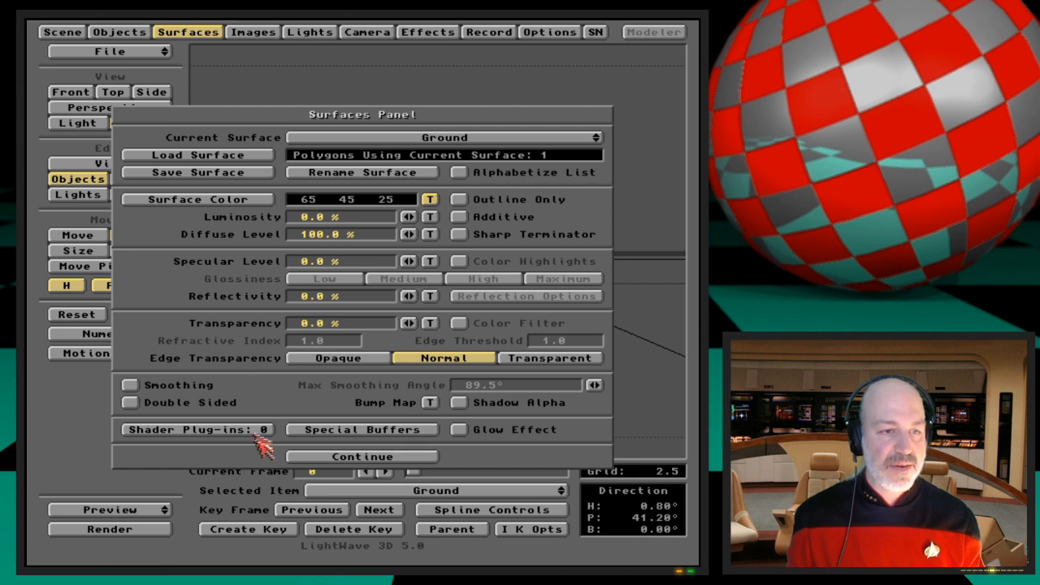
{"action": "left_click", "coordinate": [533, 402]}
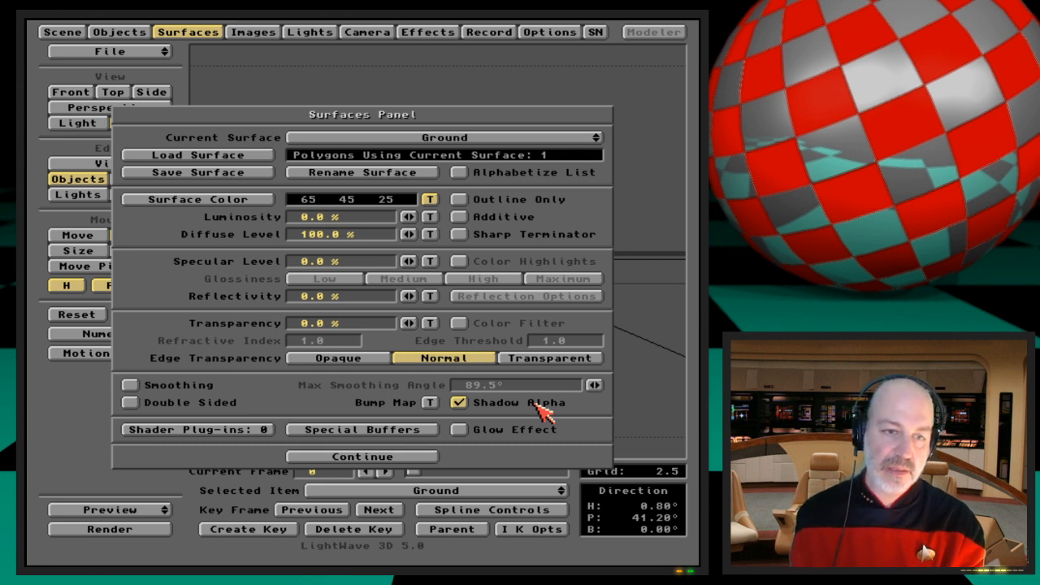
{"action": "left_click", "coordinate": [543, 406]}
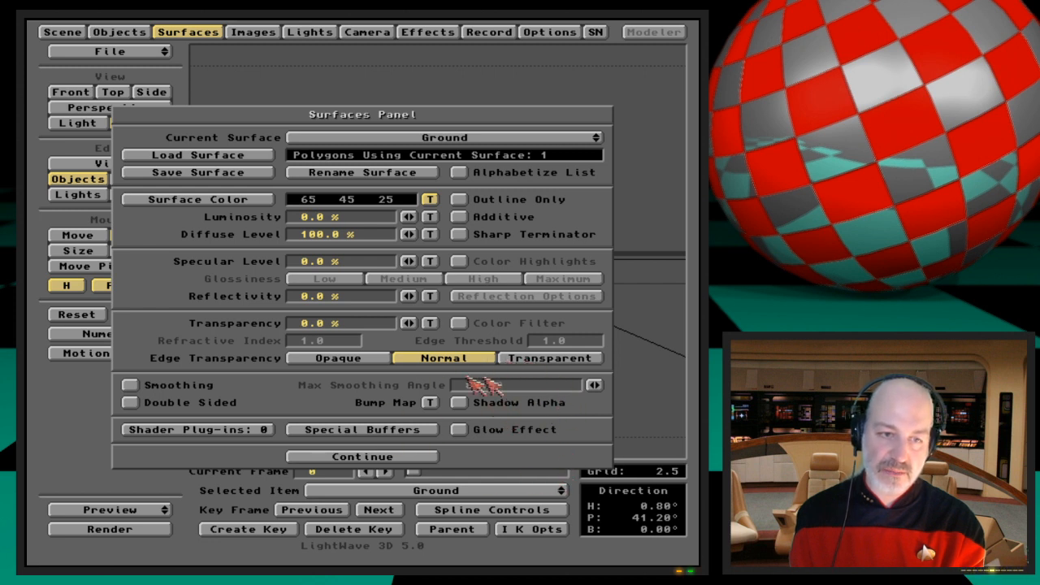
Step: Examine the shader plug-ins available for the Ground surface without assigning one
{"action": "left_click", "coordinate": [244, 432]}
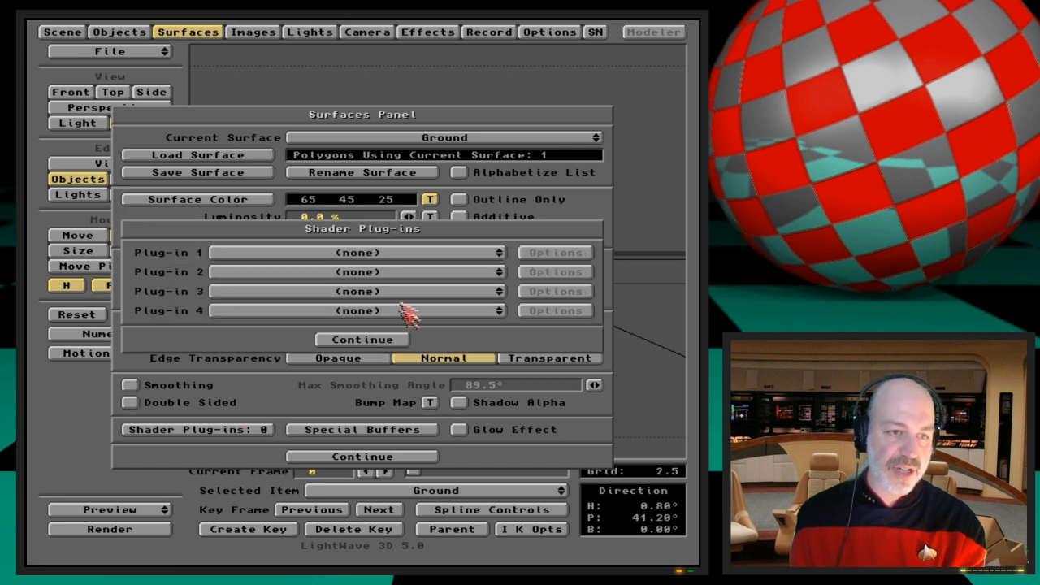
{"action": "left_click", "coordinate": [411, 255]}
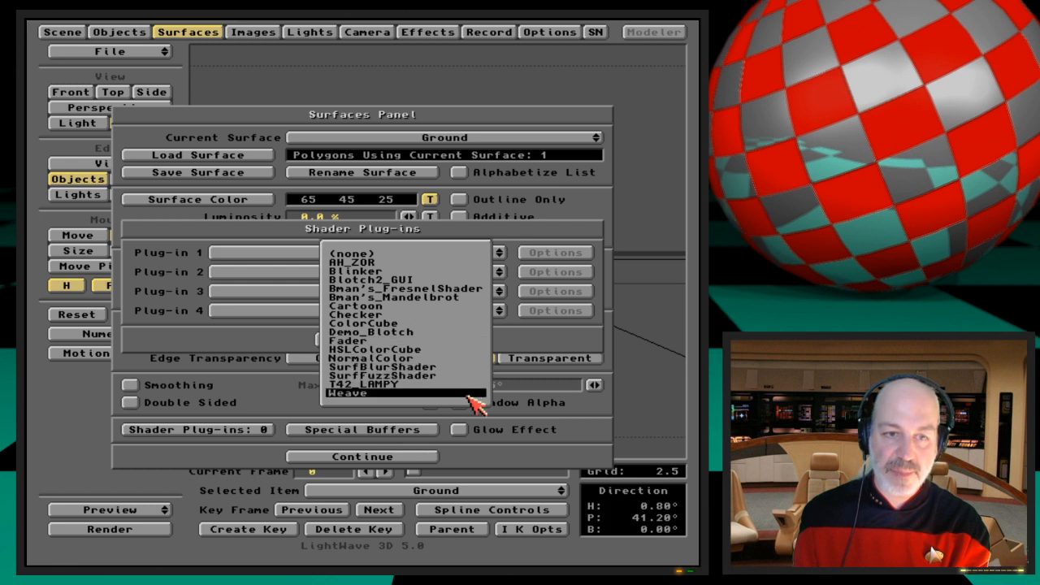
{"action": "left_click", "coordinate": [569, 462]}
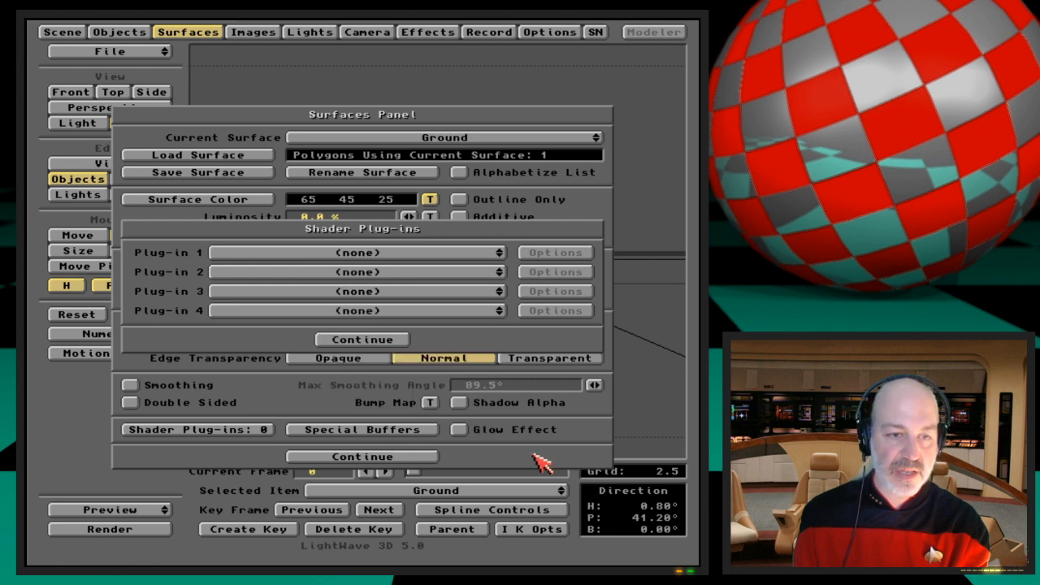
{"action": "left_click", "coordinate": [382, 341]}
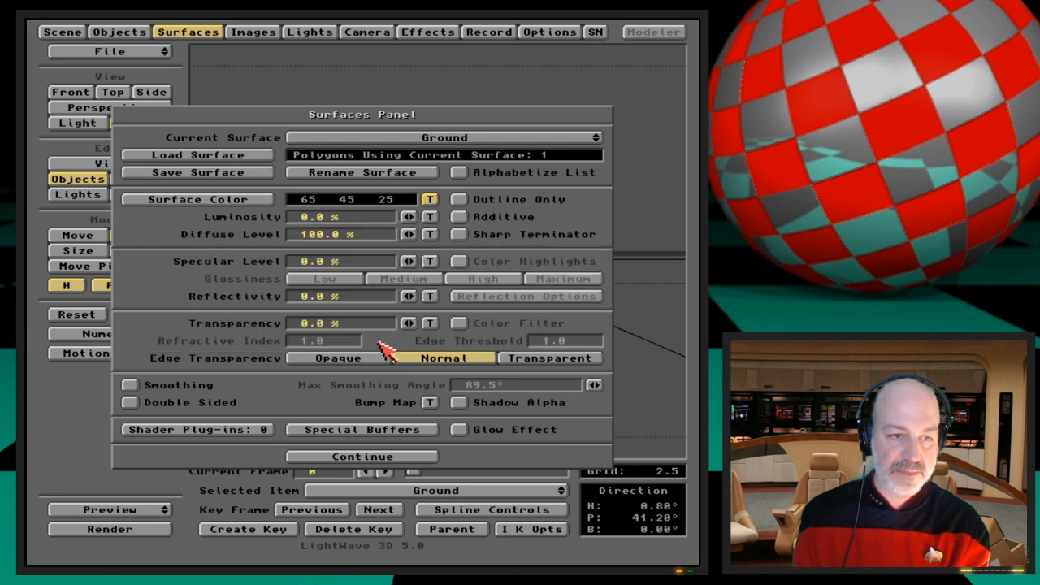
Step: Try to open the Ground surface's special buffers, and assign SurfBlurFilter as the first image filter plug-in in the Image Processing effects
{"action": "left_click", "coordinate": [426, 431]}
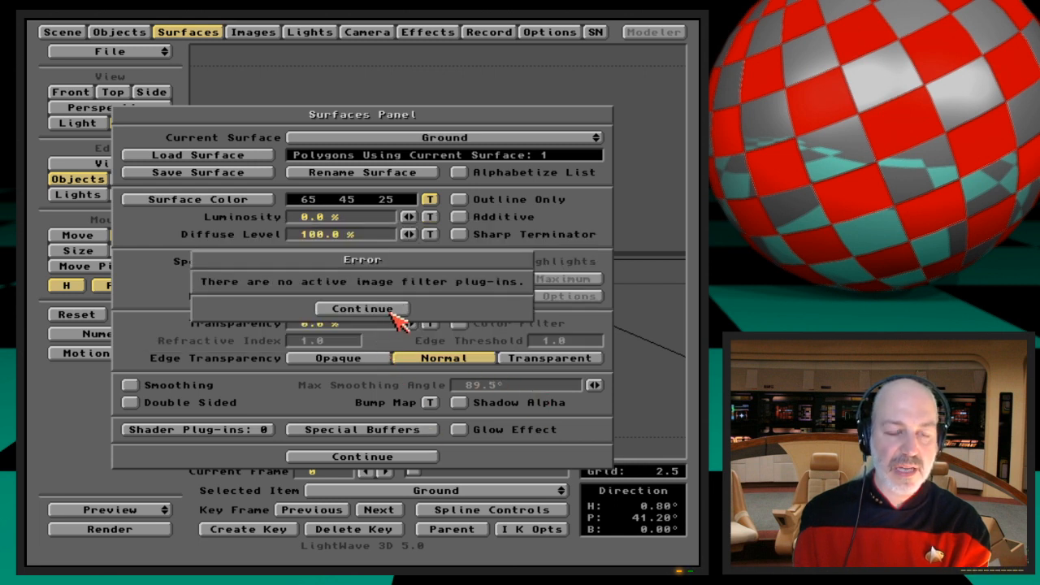
{"action": "left_click", "coordinate": [393, 310]}
{"action": "left_click", "coordinate": [429, 32]}
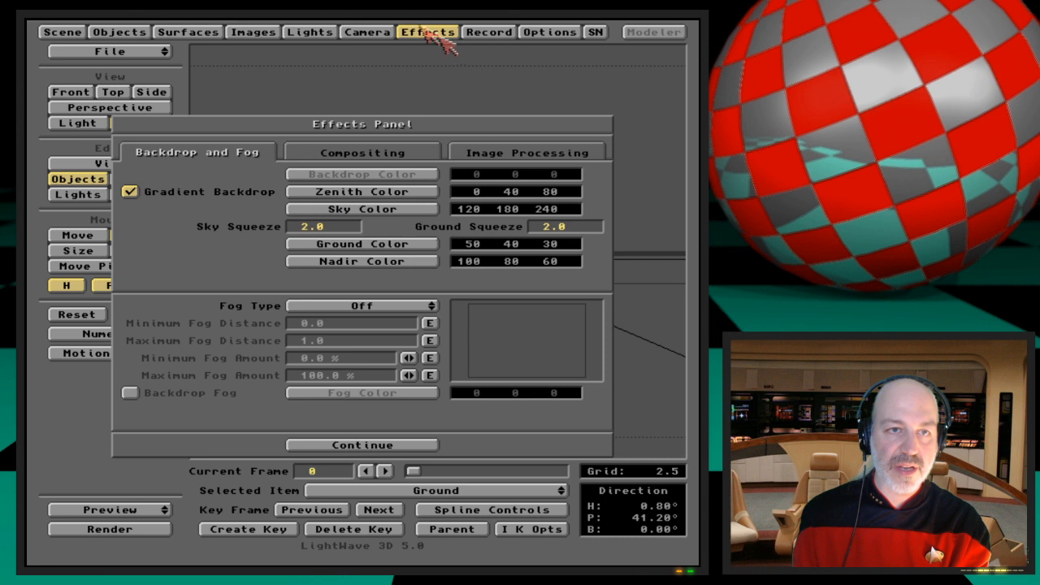
{"action": "left_click", "coordinate": [525, 154]}
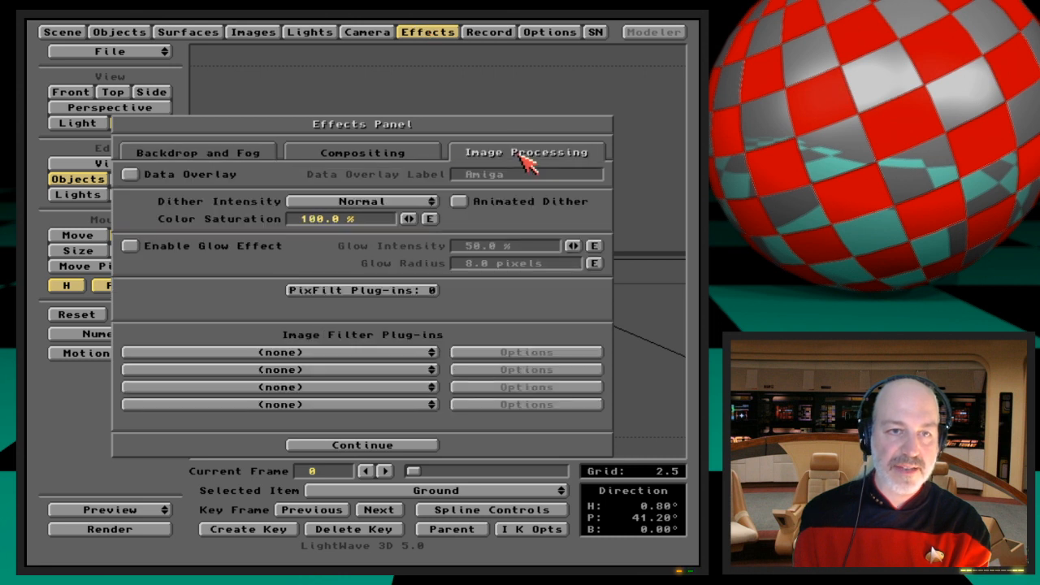
{"action": "left_click", "coordinate": [357, 352]}
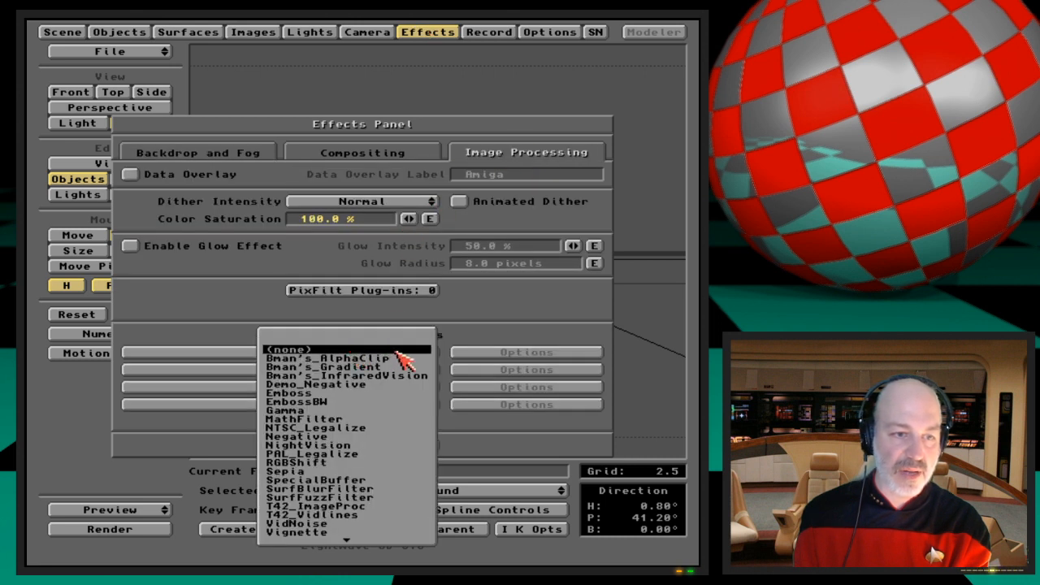
{"action": "left_click", "coordinate": [411, 492]}
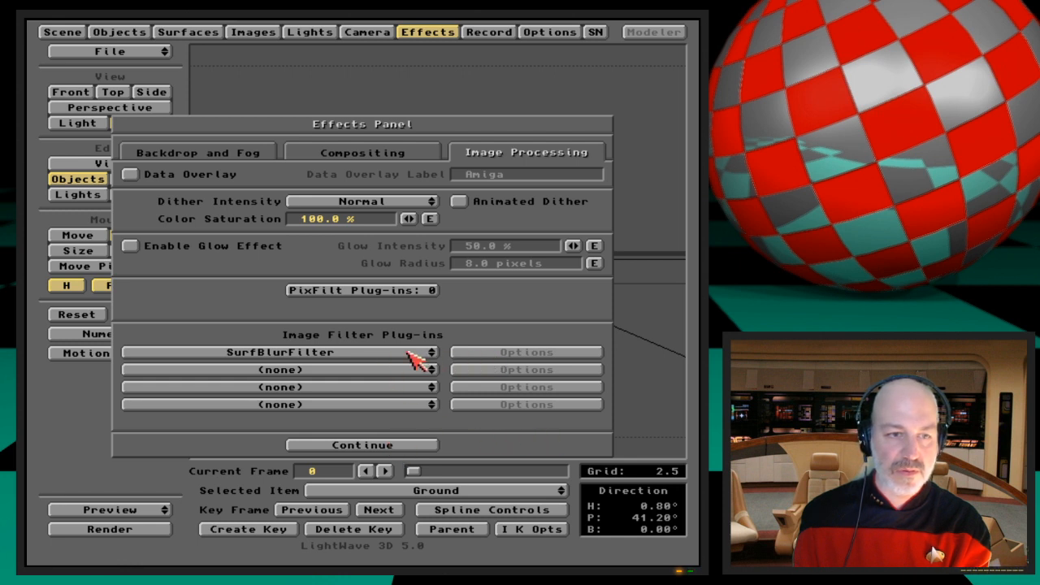
Step: Check the SurfBlurFilter special buffer setting of the Ground surface and accept it as it is
{"action": "left_click", "coordinate": [204, 32]}
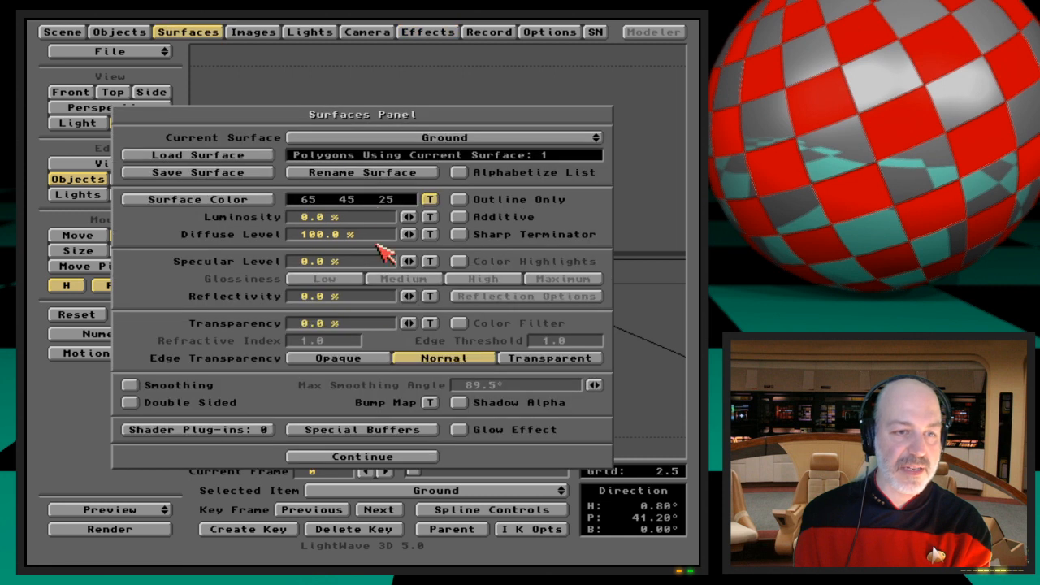
{"action": "left_click", "coordinate": [357, 430]}
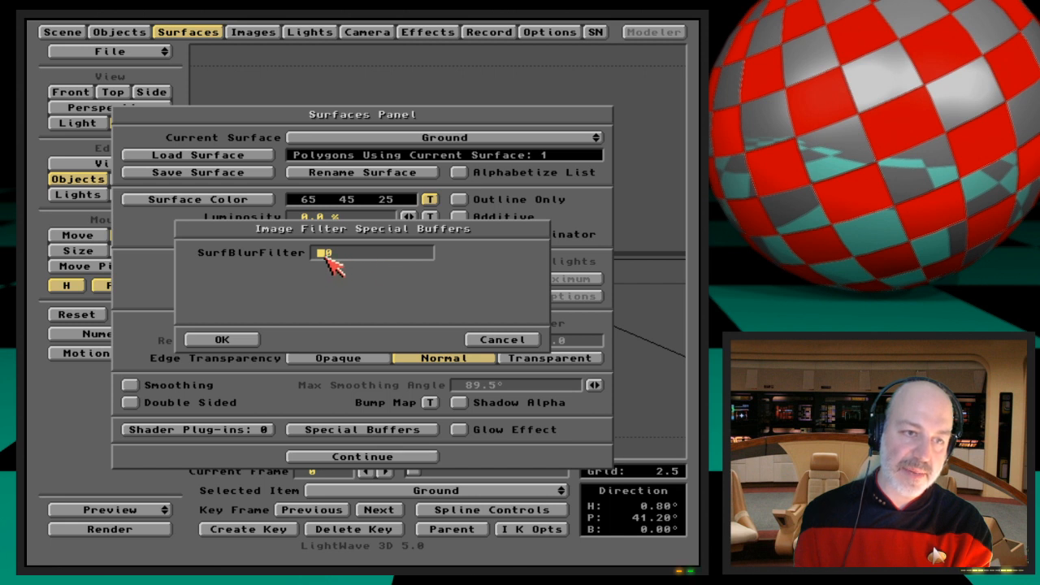
{"action": "left_click", "coordinate": [235, 339]}
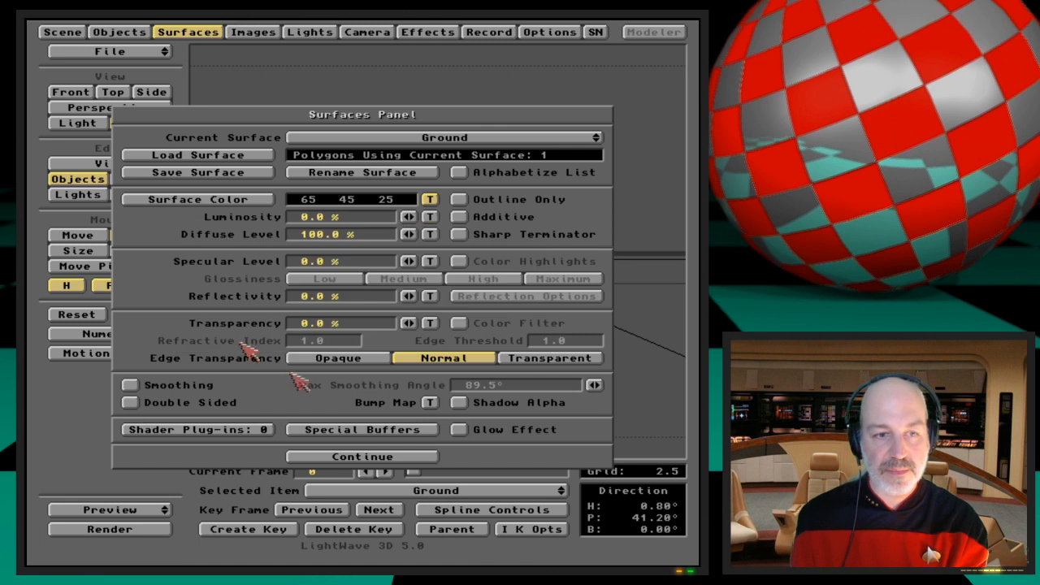
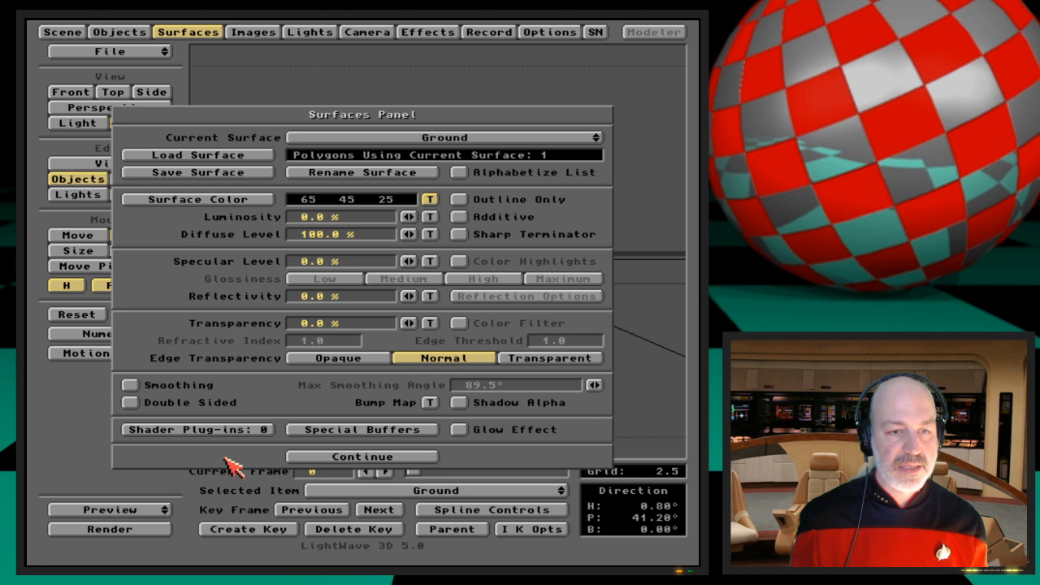
Step: Enable Glow Effect on the Ground surface, check the glow settings in the effects, and turn Glow Effect off again
{"action": "left_click", "coordinate": [532, 430]}
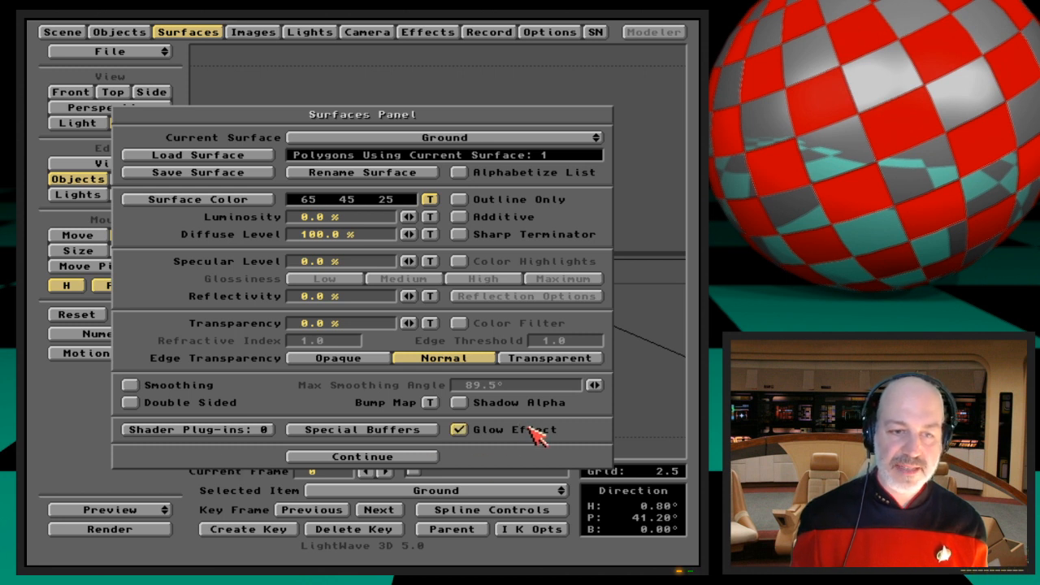
{"action": "left_click", "coordinate": [446, 33]}
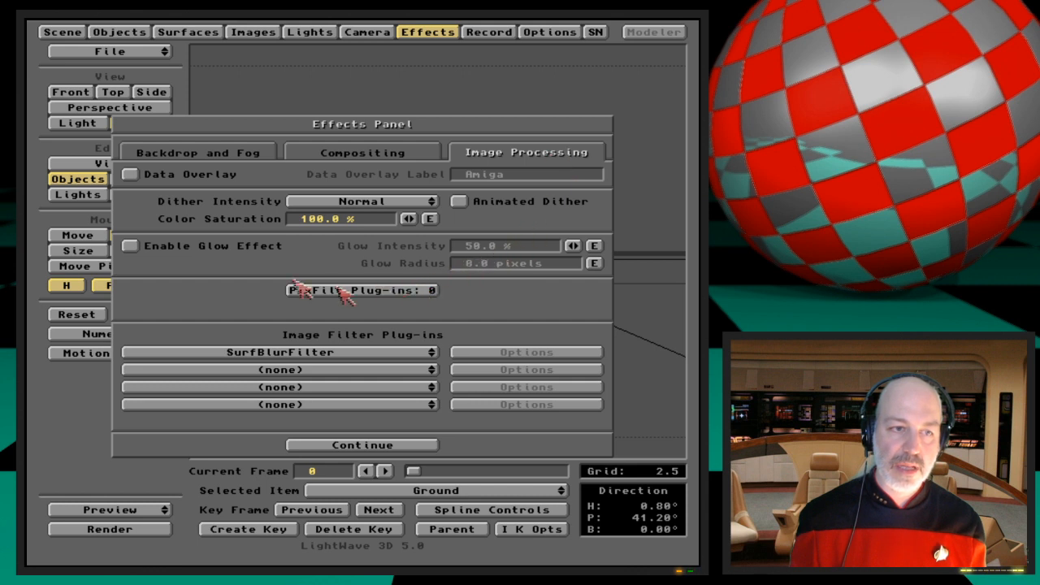
{"action": "left_click", "coordinate": [428, 32]}
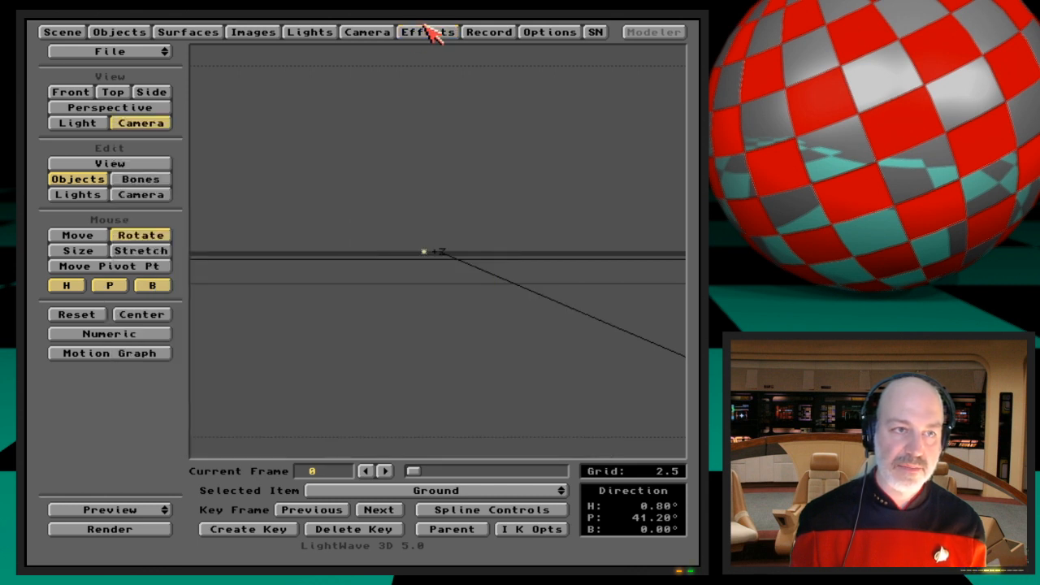
{"action": "left_click", "coordinate": [183, 31]}
{"action": "left_click", "coordinate": [495, 434]}
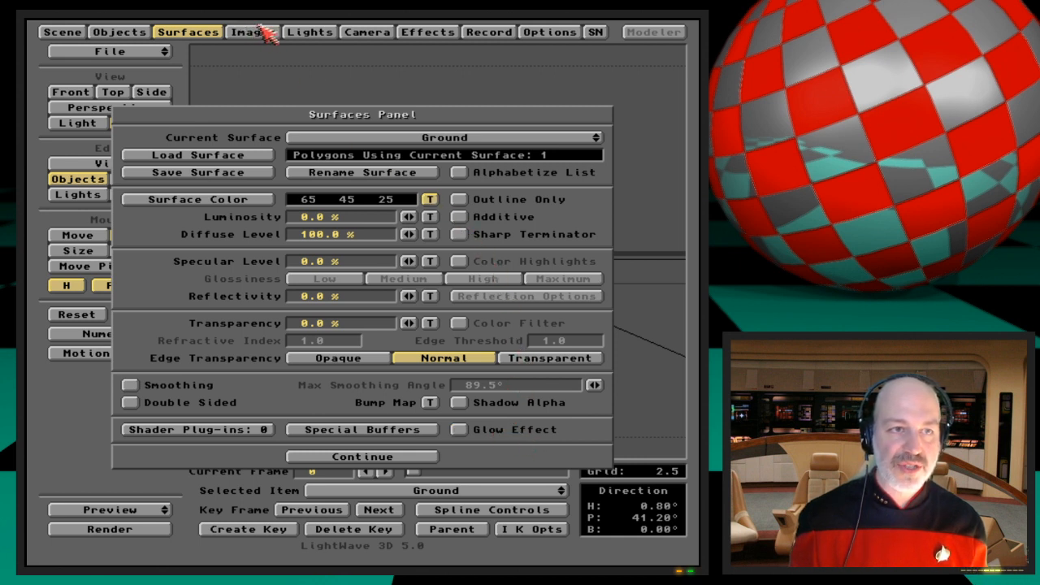
Step: Remove the surface color texture from the Ground surface and close the surface settings
{"action": "left_click", "coordinate": [430, 200]}
{"action": "left_click", "coordinate": [496, 382]}
{"action": "left_click", "coordinate": [497, 382]}
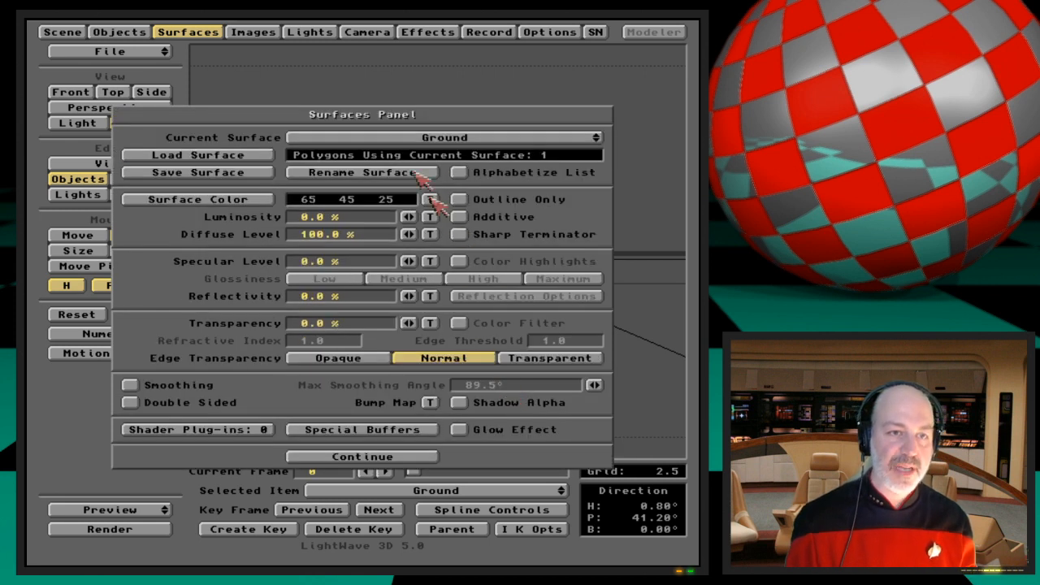
{"action": "left_click", "coordinate": [199, 32]}
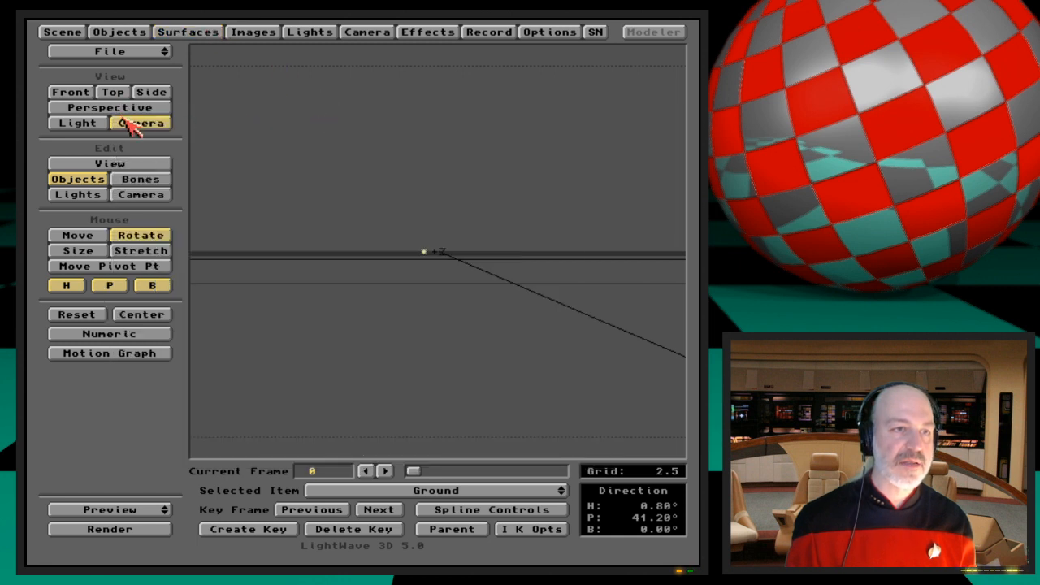
Step: Rotate the Ground object to a heading of about -1.4° and a pitch of about 265.4°
{"action": "left_click", "coordinate": [122, 33]}
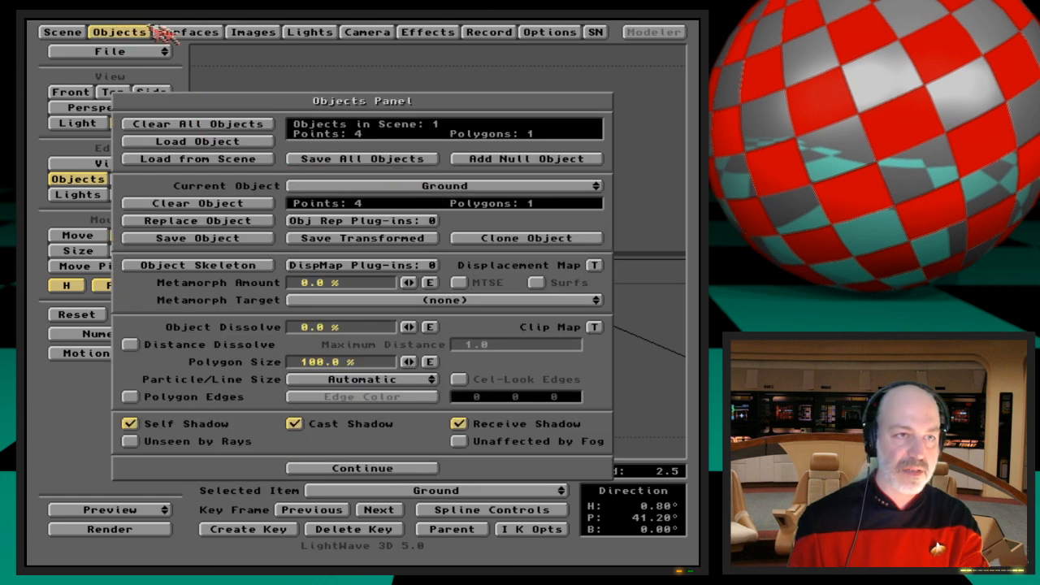
{"action": "left_click", "coordinate": [122, 33]}
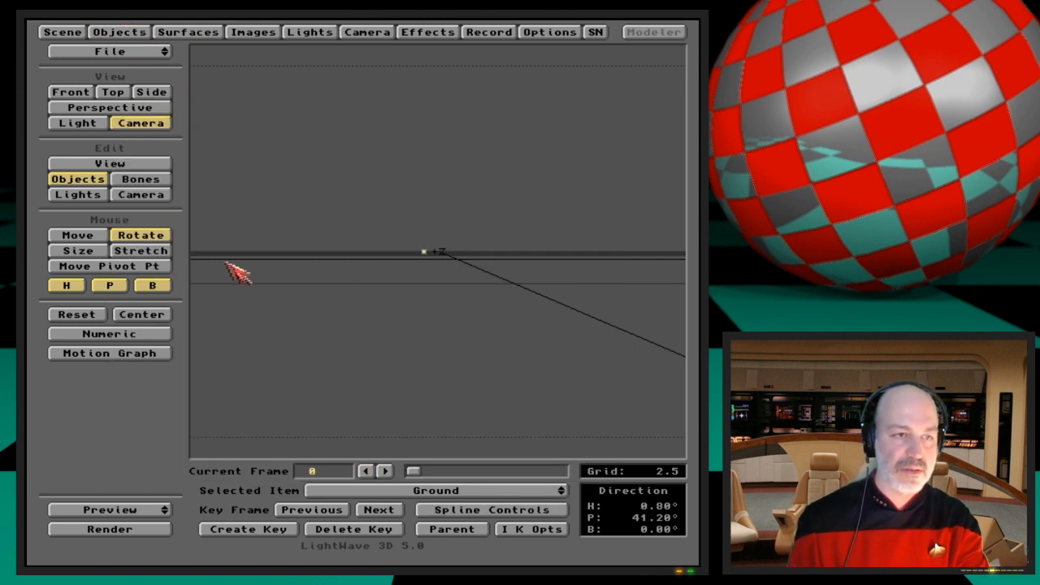
{"action": "left_click", "coordinate": [100, 250]}
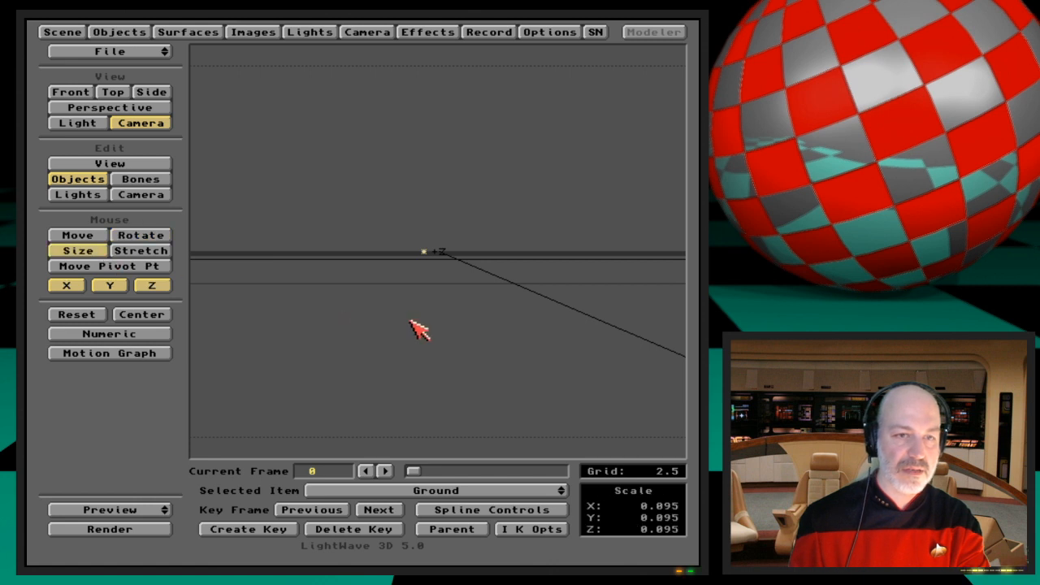
{"action": "left_click", "coordinate": [135, 236]}
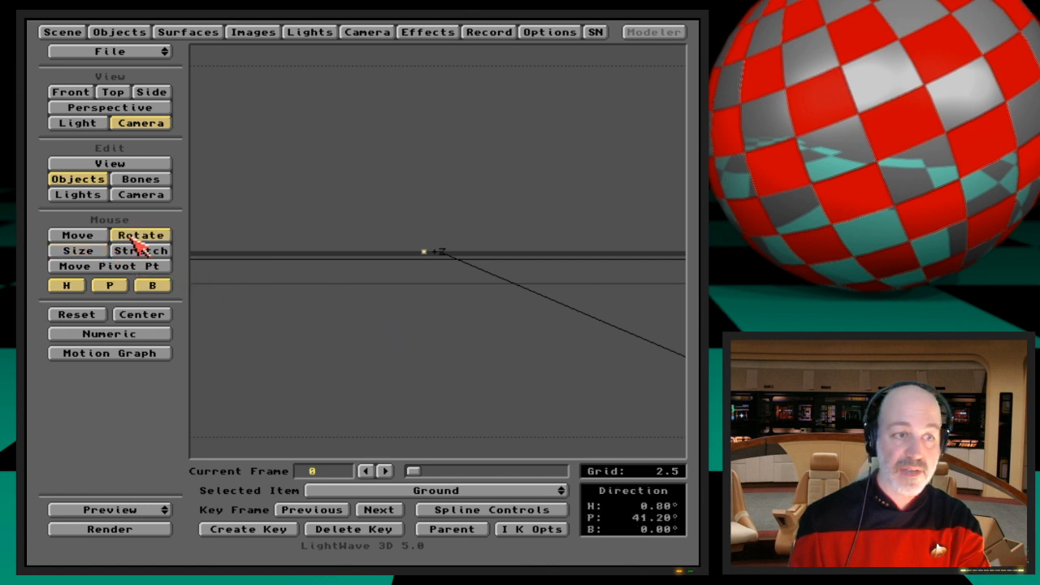
{"action": "left_click_drag", "start_coordinate": [439, 204], "coordinate": [495, 323]}
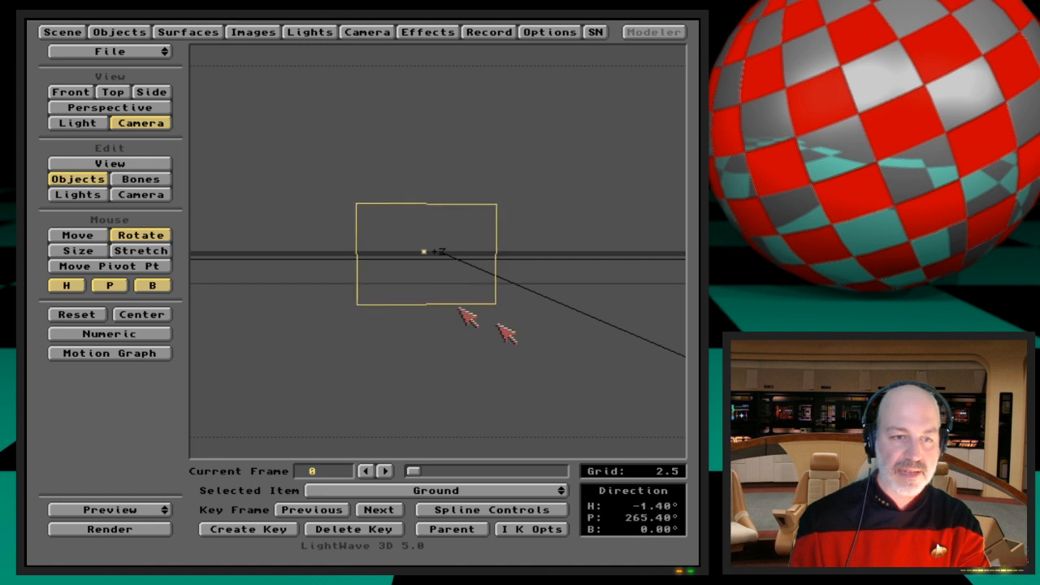
Step: Move the Ground object to about Z 131.3 so it fills more of the camera view, and create a key at frame 0
{"action": "left_click", "coordinate": [78, 235]}
{"action": "left_click_drag", "start_coordinate": [322, 285], "coordinate": [333, 341]}
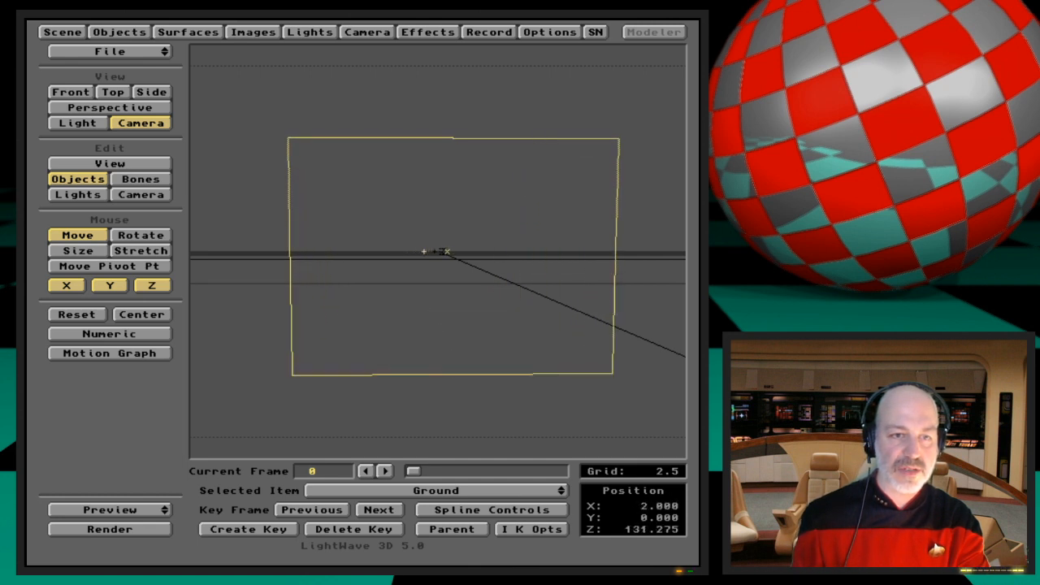
{"action": "key", "text": "Return"}
{"action": "key", "text": "Return"}
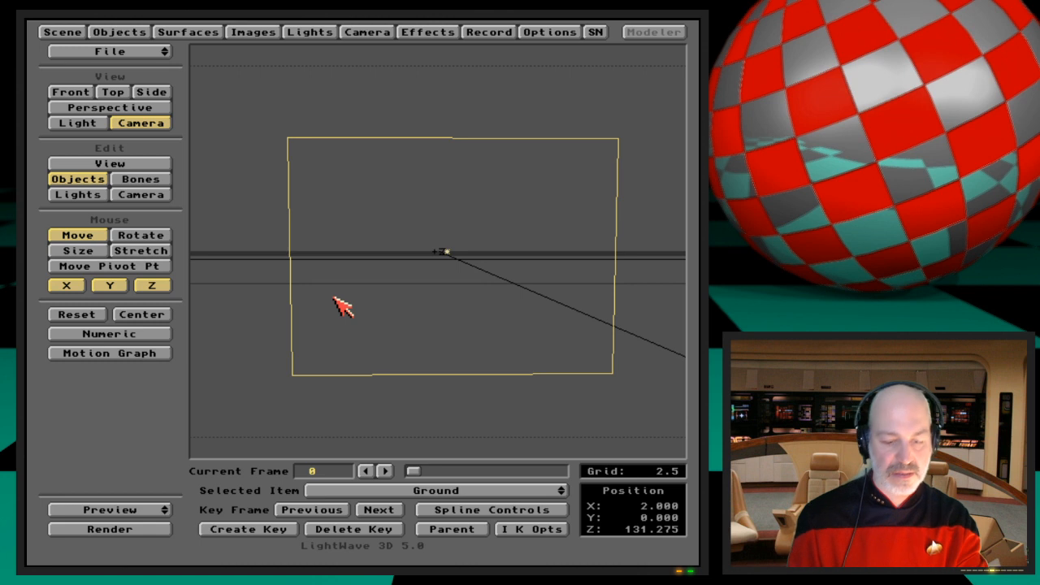
Step: Start and abort a test render of the current frame, and turn off Trace Reflection in the camera settings
{"action": "key", "text": "F9"}
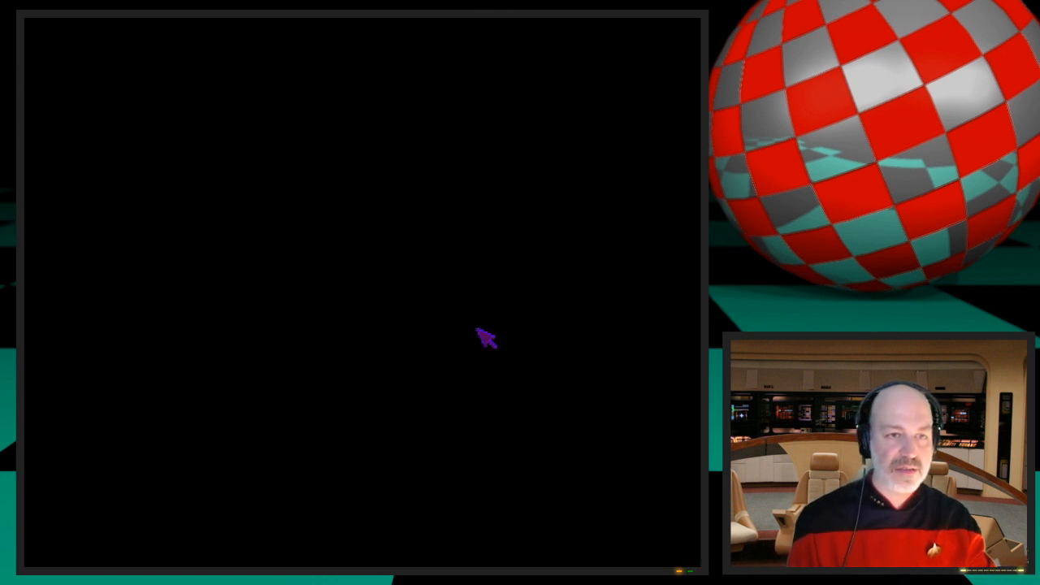
{"action": "key", "text": "Escape"}
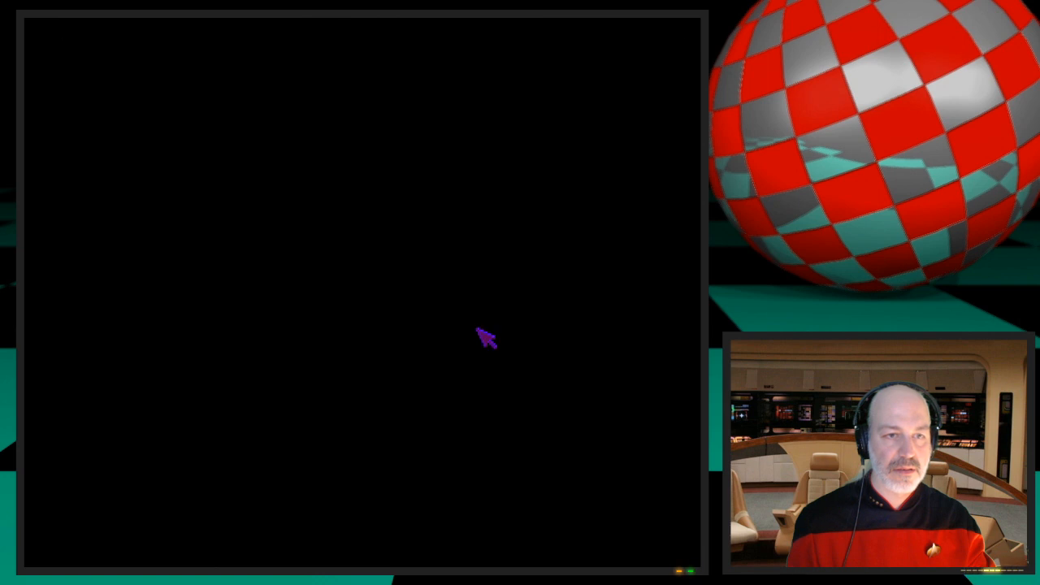
{"action": "key", "text": "Escape"}
{"action": "left_click", "coordinate": [367, 32]}
{"action": "left_click", "coordinate": [331, 135]}
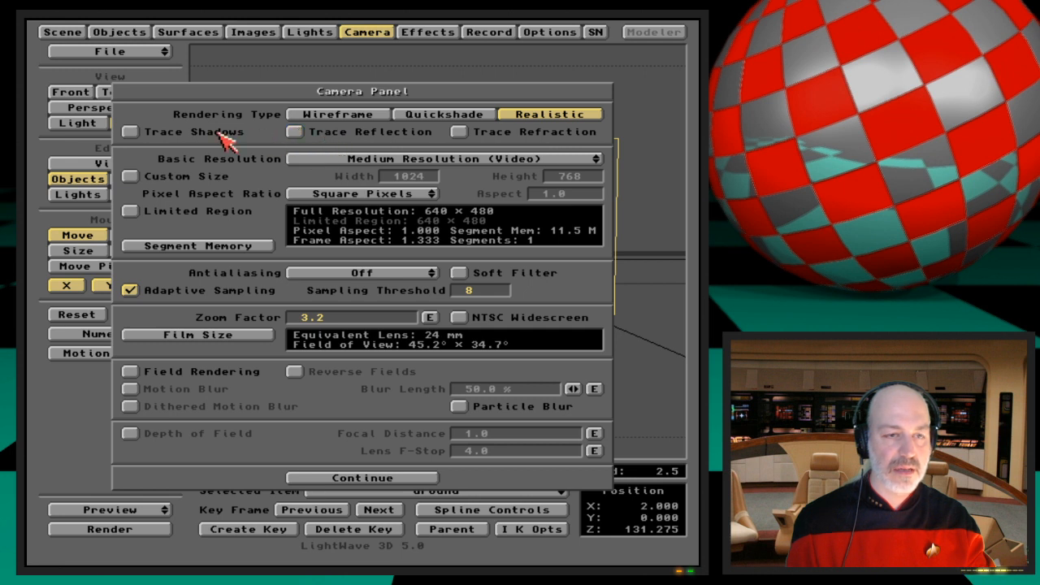
Step: Check the render display in the record settings and run a test render of the current frame
{"action": "left_click", "coordinate": [486, 32]}
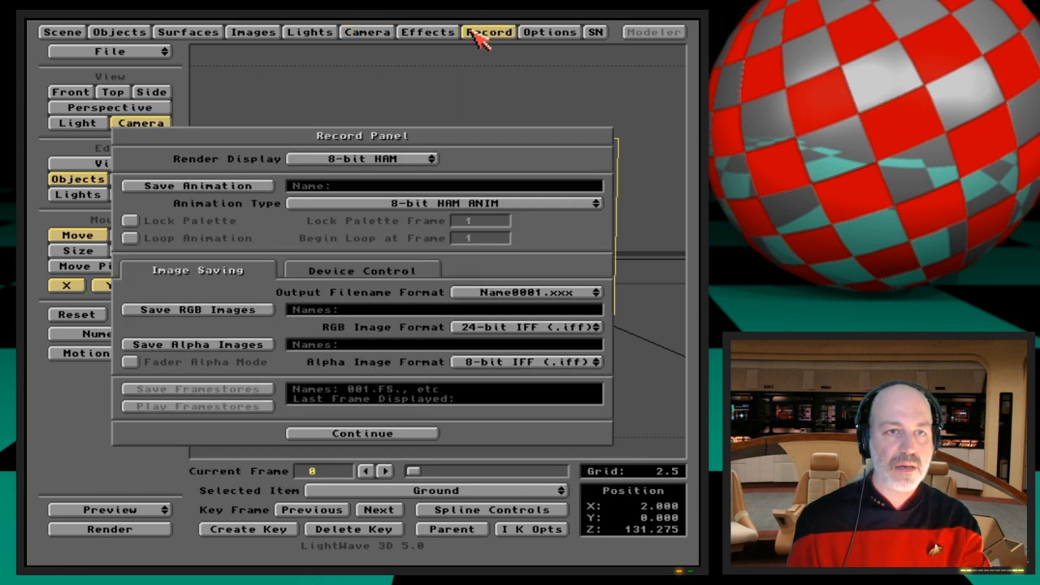
{"action": "key", "text": "F9"}
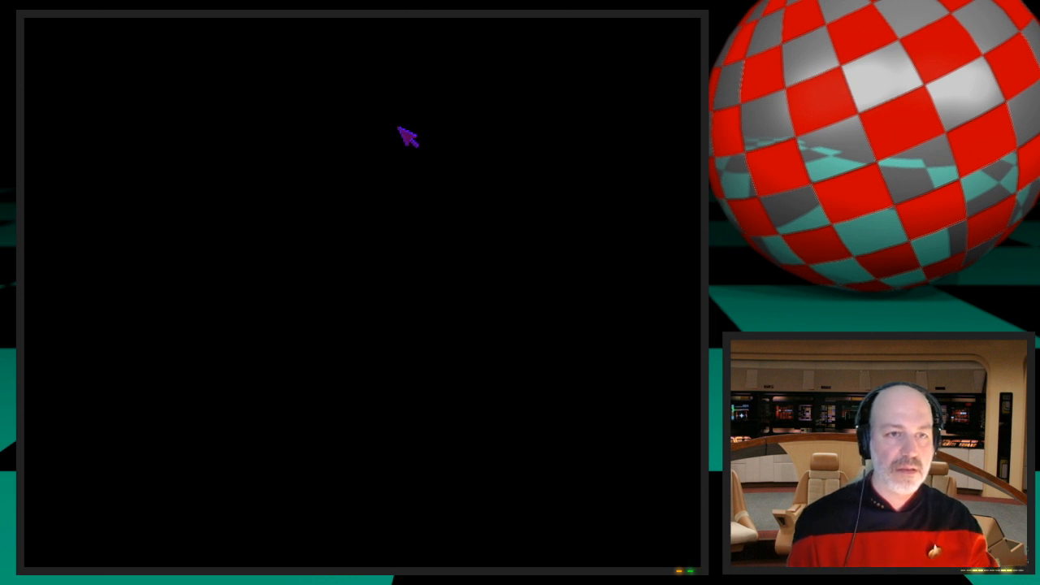
{"action": "key", "text": "Escape"}
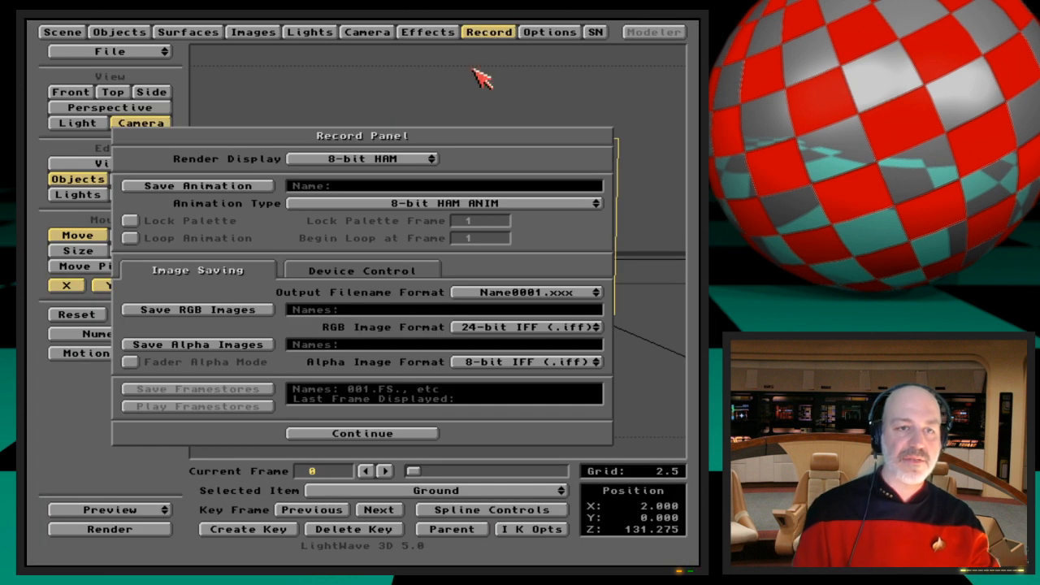
Step: Remove SurfBlurFilter from the image filter plug-ins in the effects and render the current frame
{"action": "left_click", "coordinate": [453, 34]}
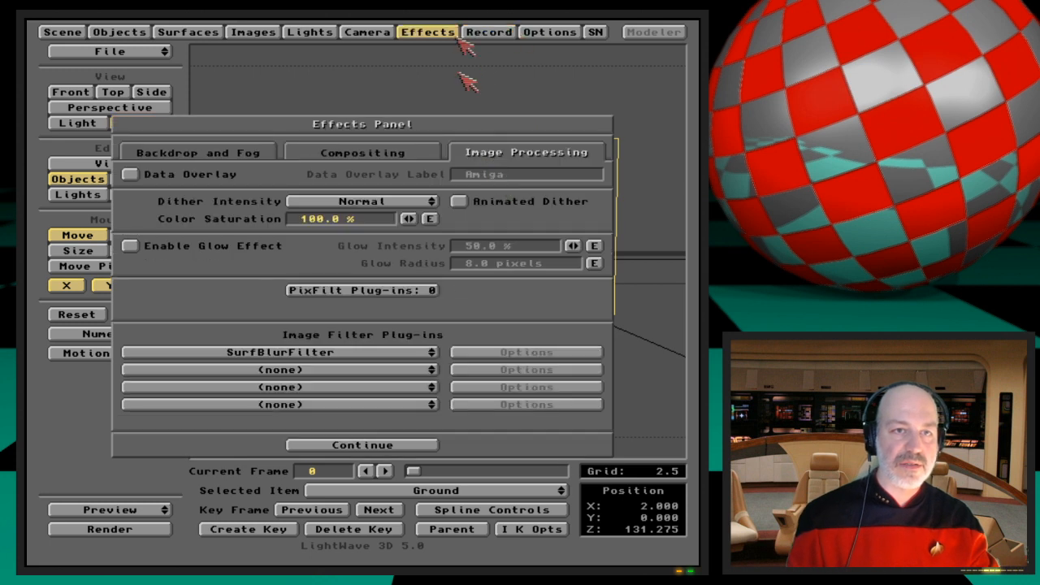
{"action": "left_click_drag", "start_coordinate": [375, 352], "coordinate": [383, 216]}
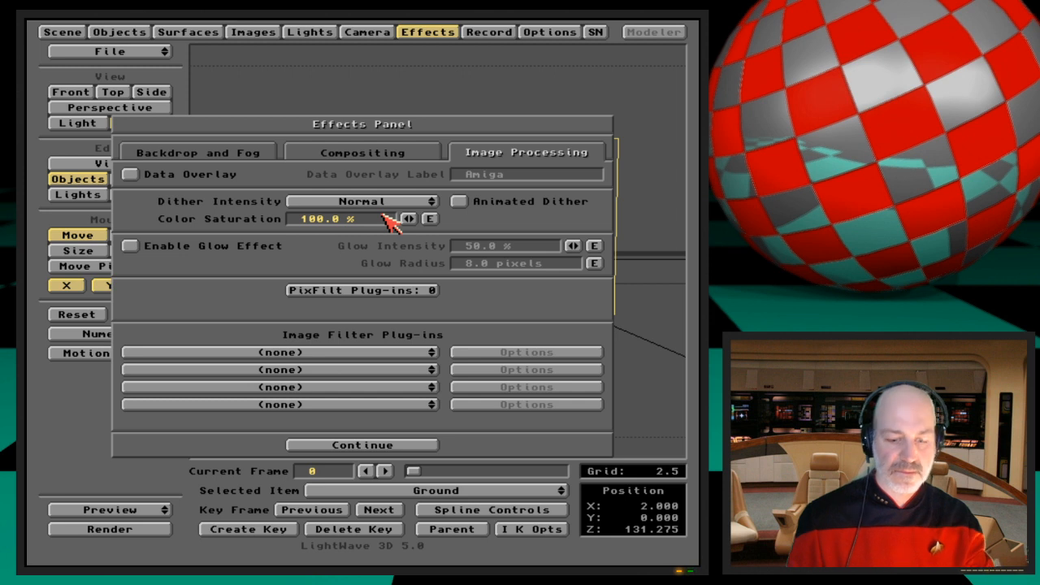
{"action": "key", "text": "F9"}
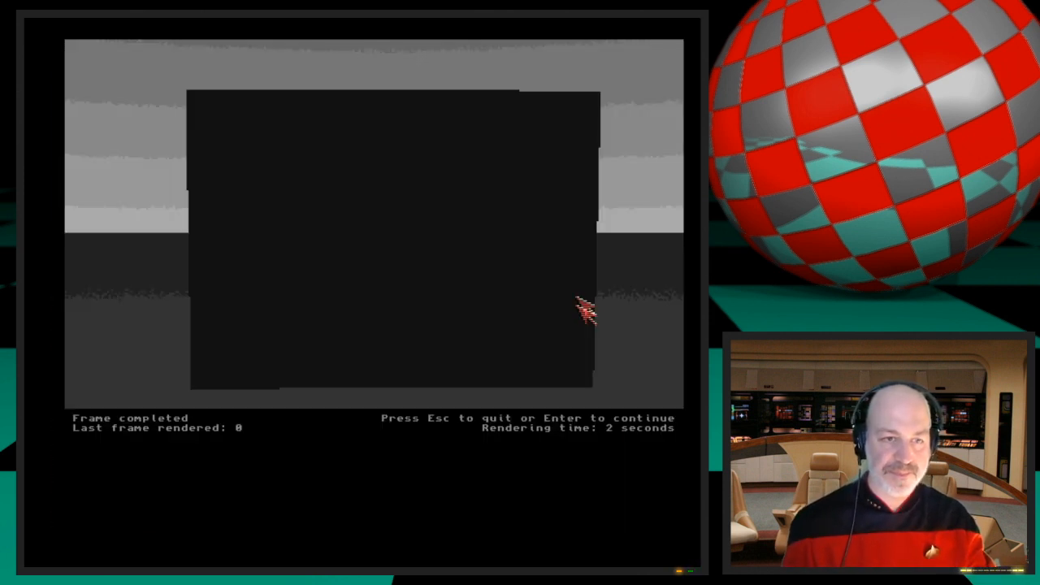
{"action": "key", "text": "Escape"}
Step: Set the Ground surface color to 200, 200, 200 and render the current frame to check it
{"action": "left_click", "coordinate": [195, 32]}
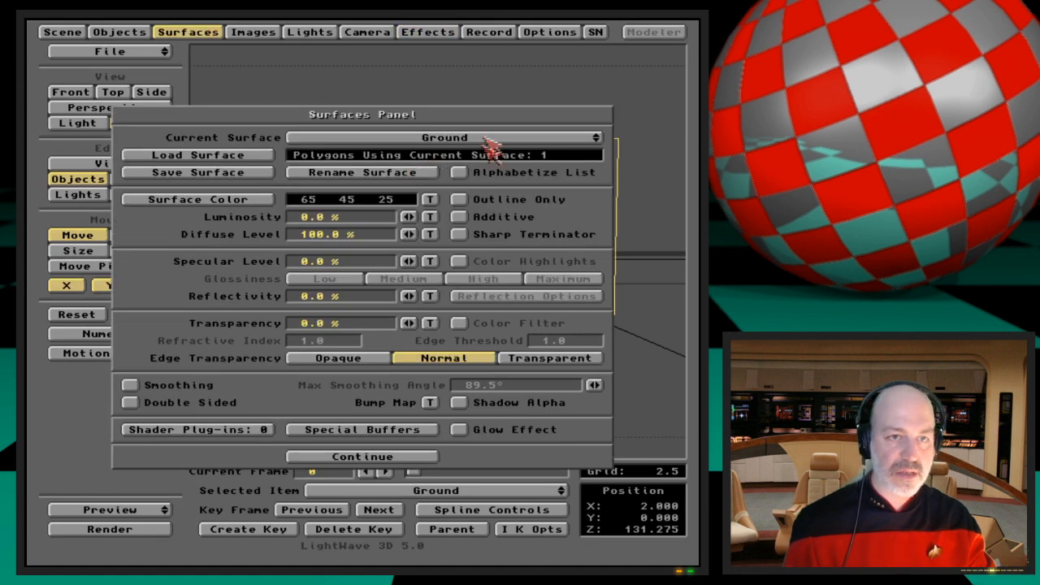
{"action": "left_click", "coordinate": [229, 201]}
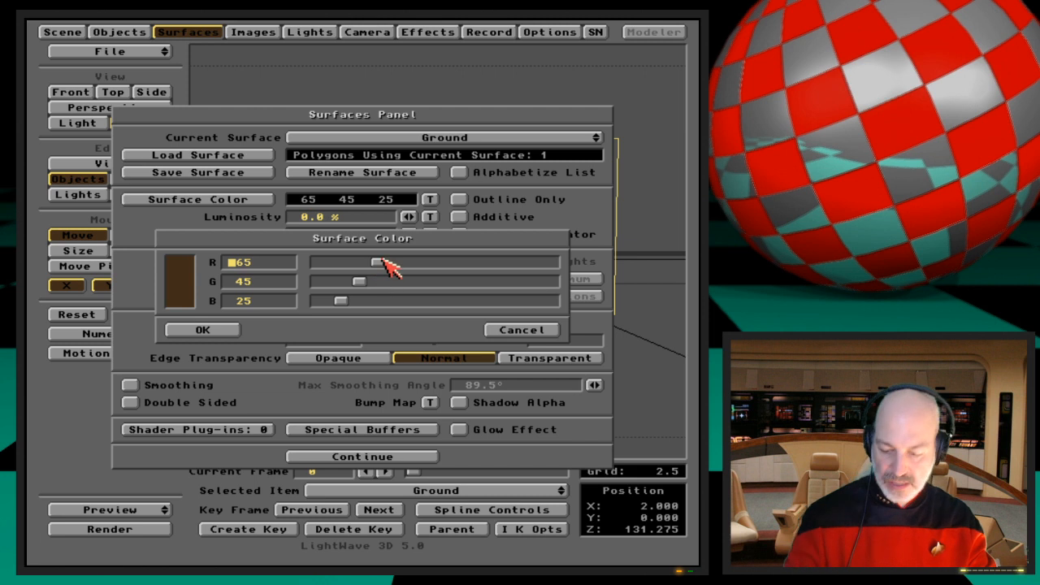
{"action": "type", "text": "200"}
{"action": "key", "text": "Tab"}
{"action": "type", "text": "20"}
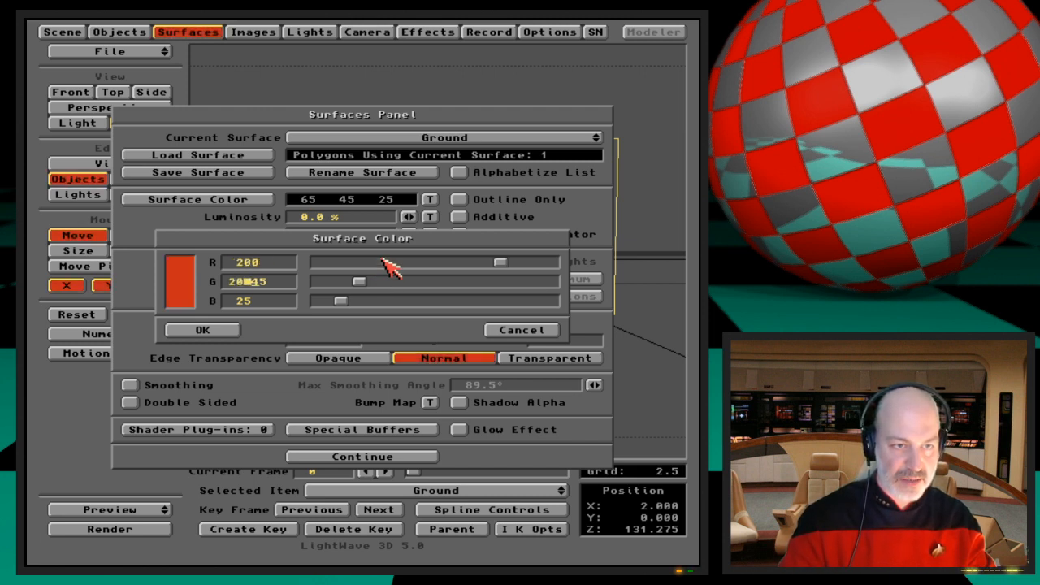
{"action": "type", "text": "0"}
{"action": "key", "text": "Tab"}
{"action": "type", "text": "200"}
{"action": "key", "text": "Return"}
{"action": "key", "text": "Return"}
{"action": "key", "text": "F9"}
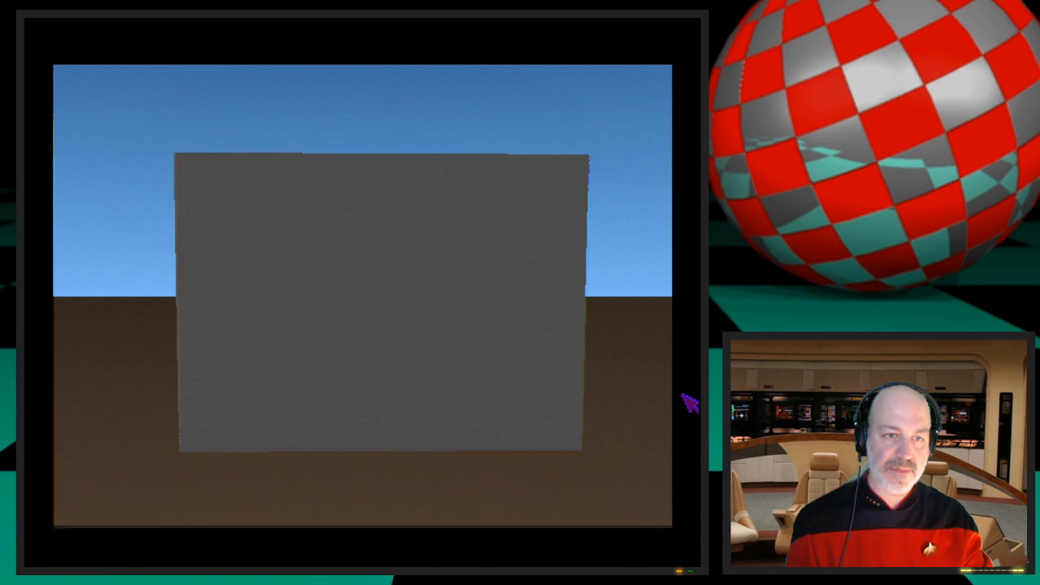
{"action": "key", "text": "Escape"}
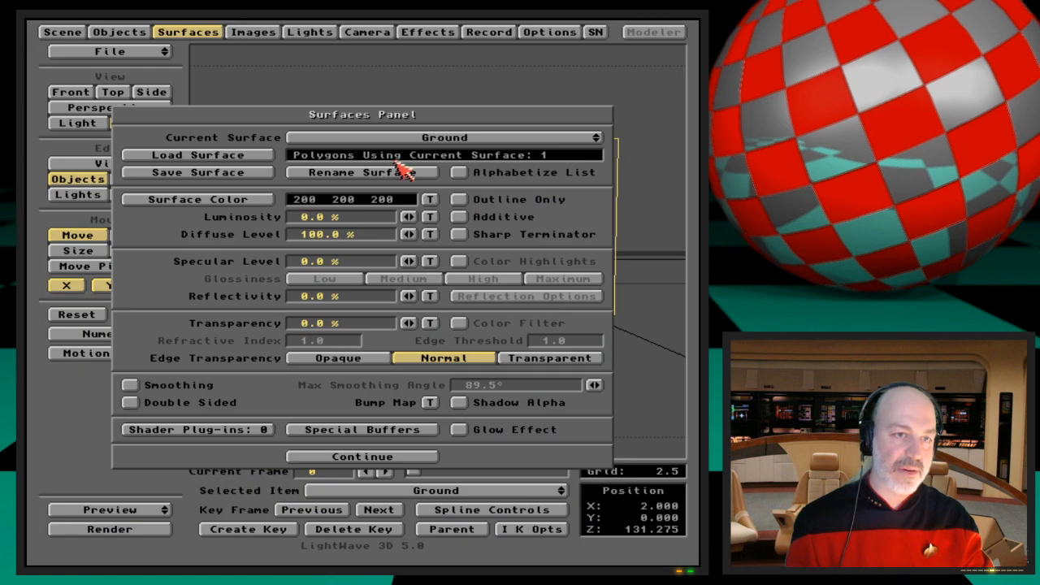
Step: Open the color texture settings of the Ground surface and look through the available texture types
{"action": "left_click", "coordinate": [428, 200]}
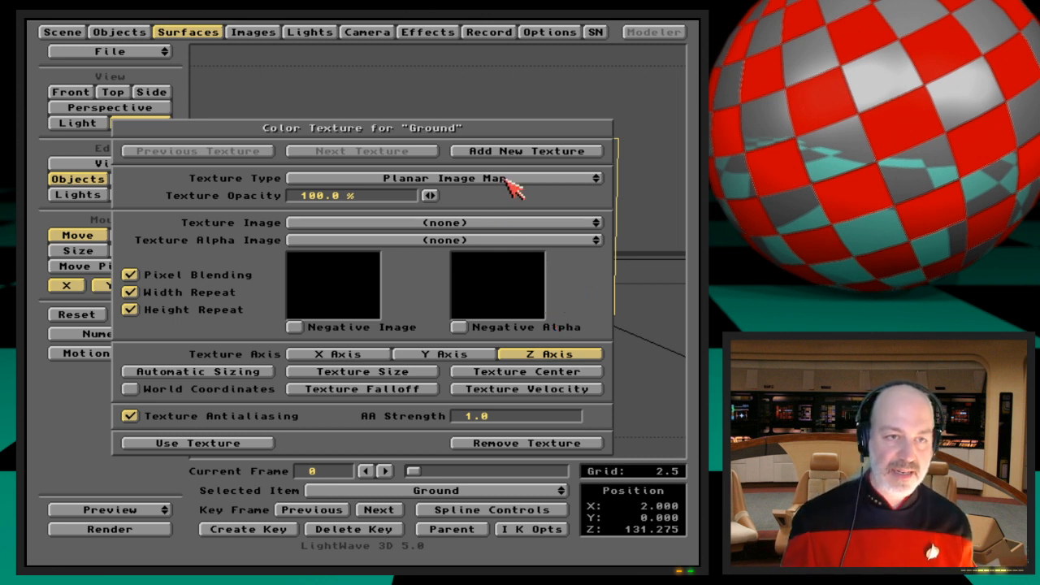
{"action": "left_click", "coordinate": [549, 179]}
{"action": "left_click_drag", "start_coordinate": [543, 178], "coordinate": [561, 152]}
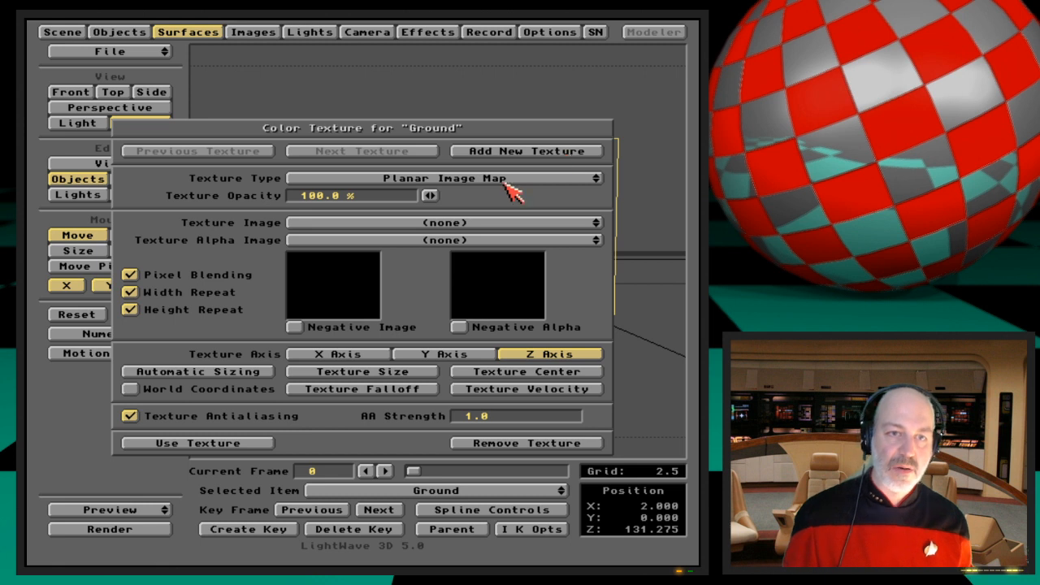
Step: Browse the list of images loaded in the scene
{"action": "left_click", "coordinate": [260, 32]}
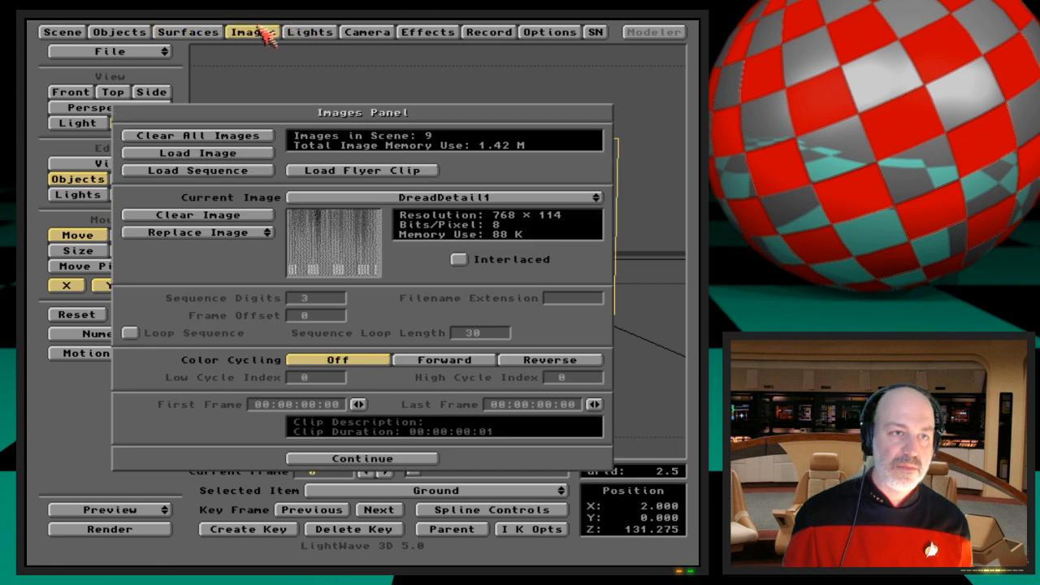
{"action": "left_click", "coordinate": [409, 198]}
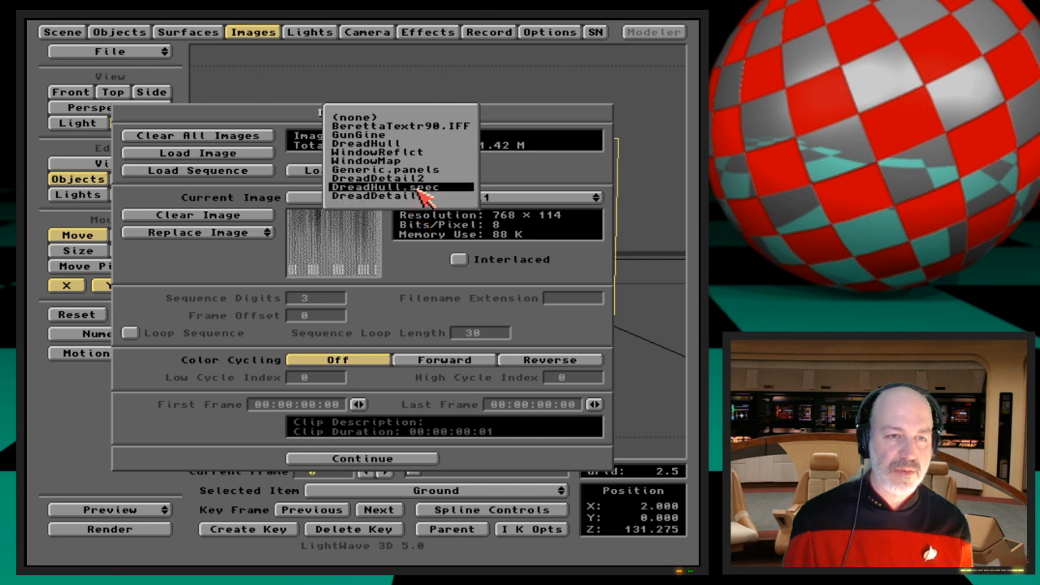
{"action": "left_click", "coordinate": [416, 188]}
Step: Make the Ground surface's color texture a Planar Image Map projected along the Y axis
{"action": "left_click", "coordinate": [195, 31]}
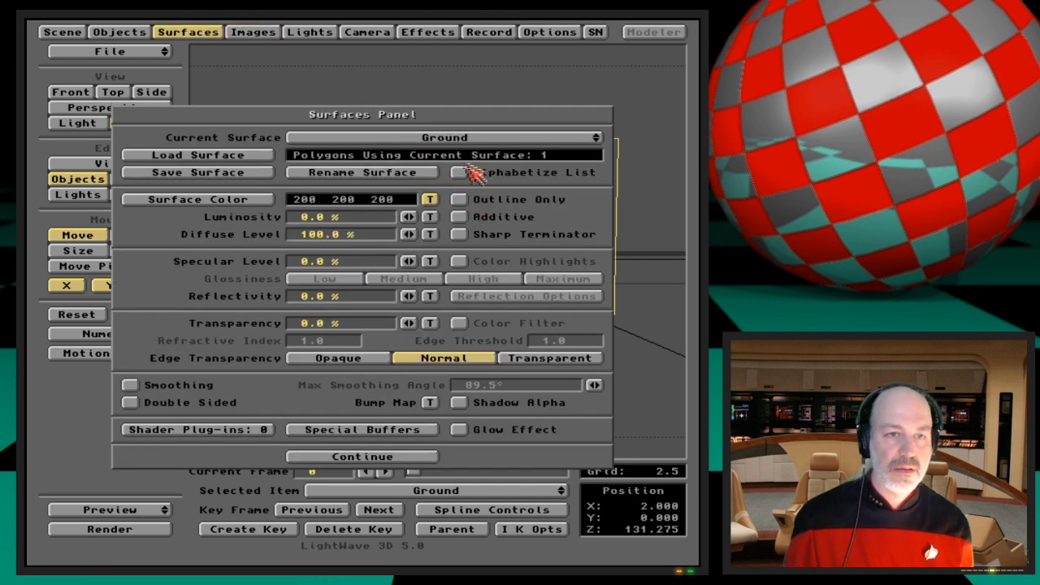
{"action": "left_click", "coordinate": [432, 199]}
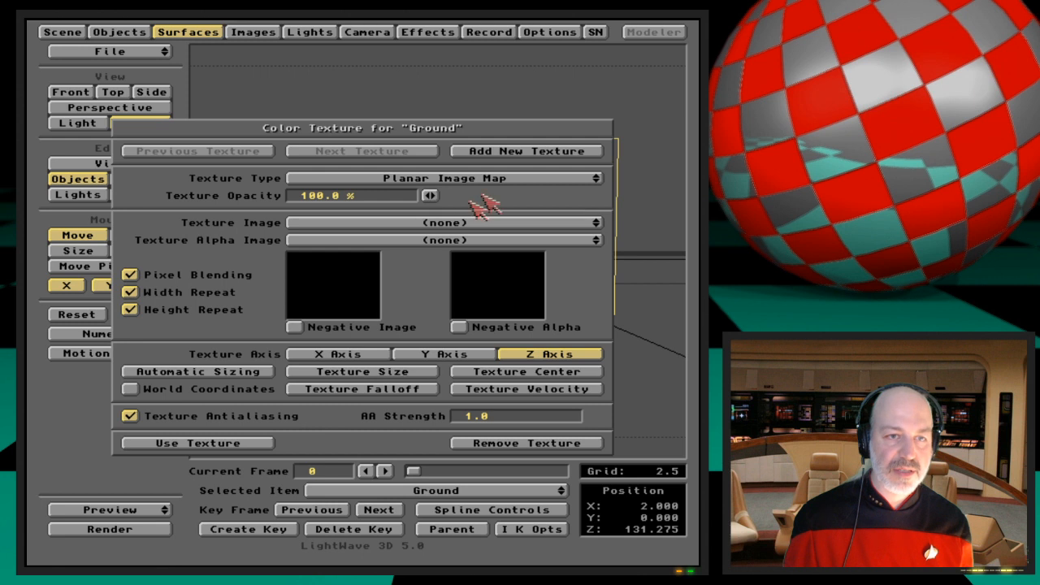
{"action": "left_click", "coordinate": [494, 181]}
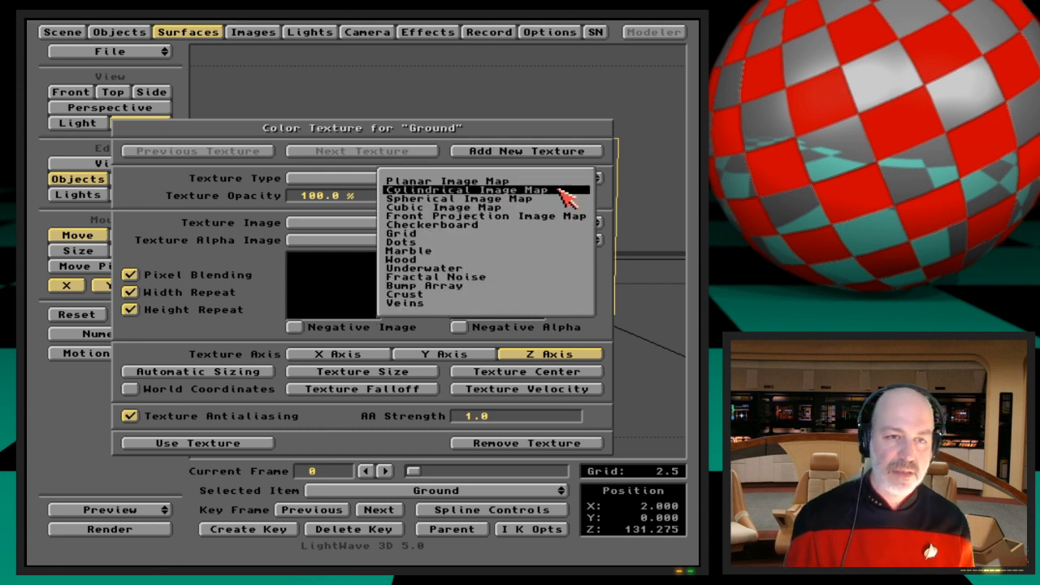
{"action": "left_click", "coordinate": [557, 182]}
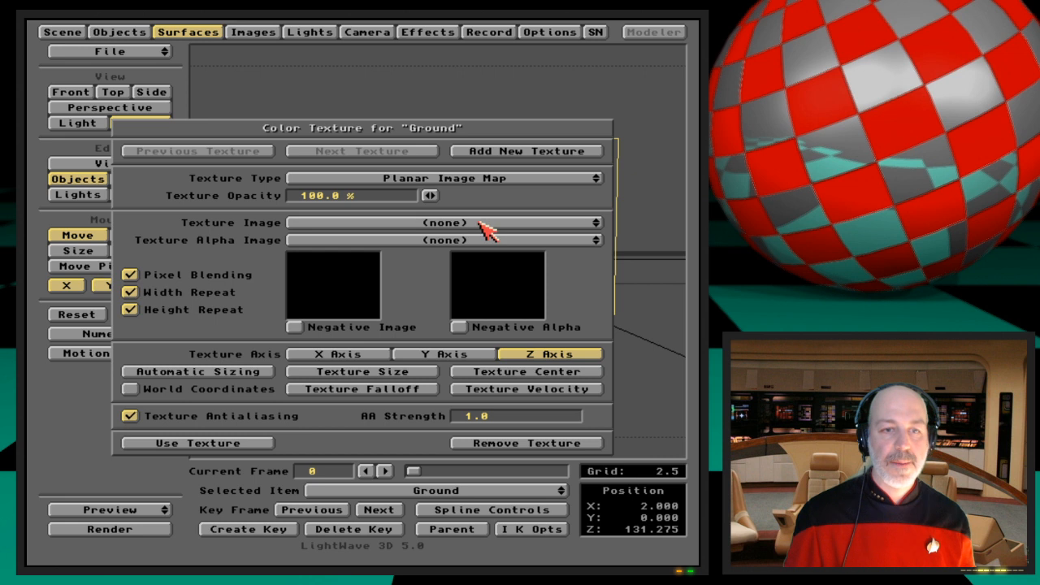
{"action": "left_click", "coordinate": [456, 360]}
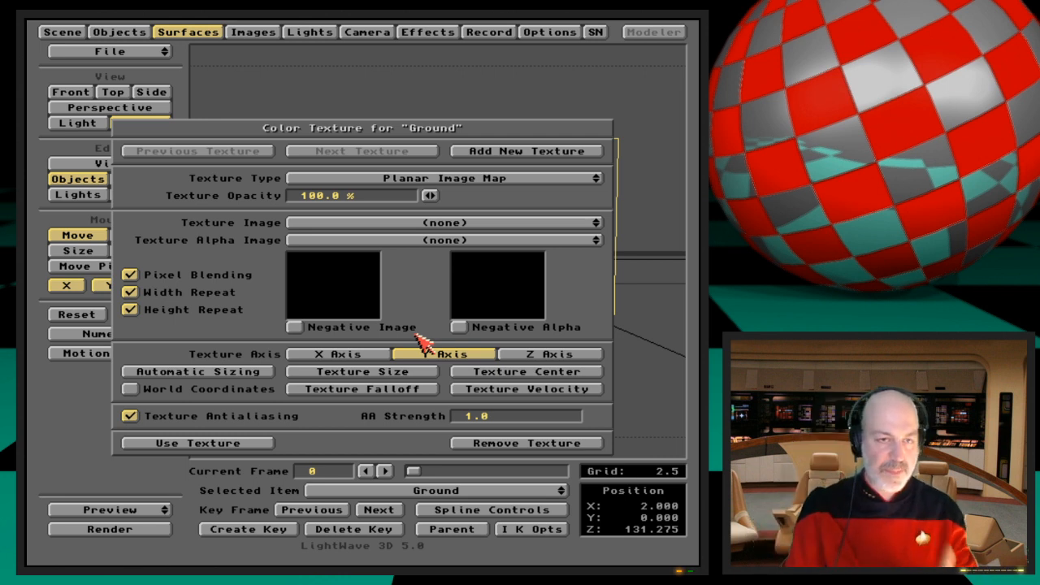
Step: Assign DreadHull as the texture image and render the current frame to check the result
{"action": "left_click", "coordinate": [470, 224]}
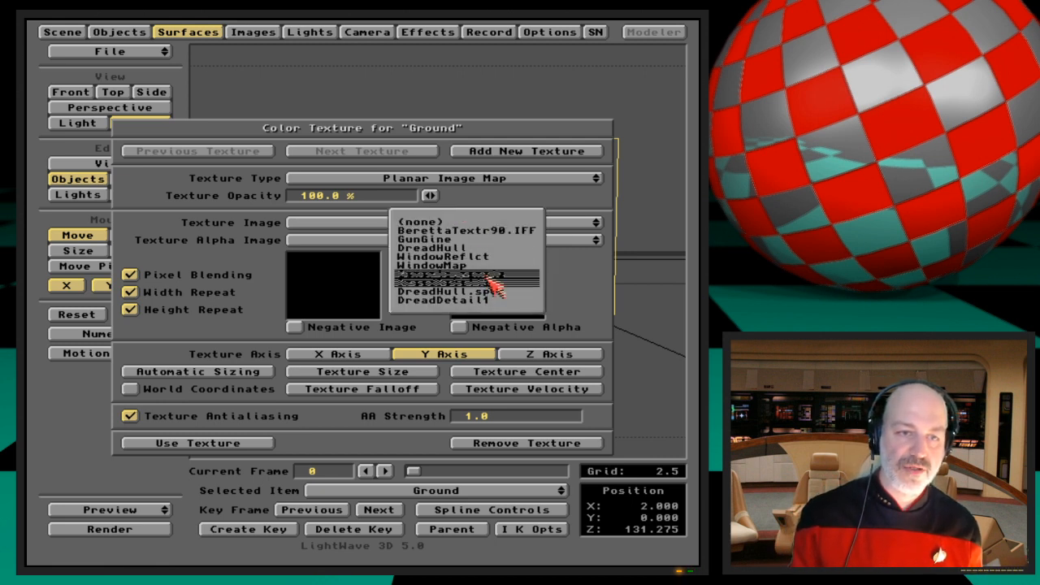
{"action": "left_click", "coordinate": [488, 248]}
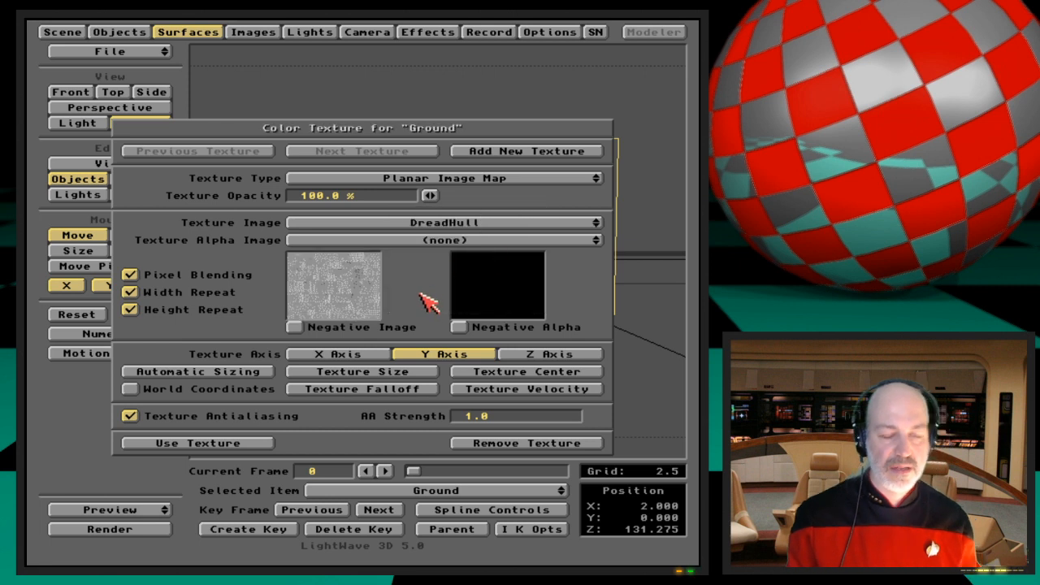
{"action": "key", "text": "F9"}
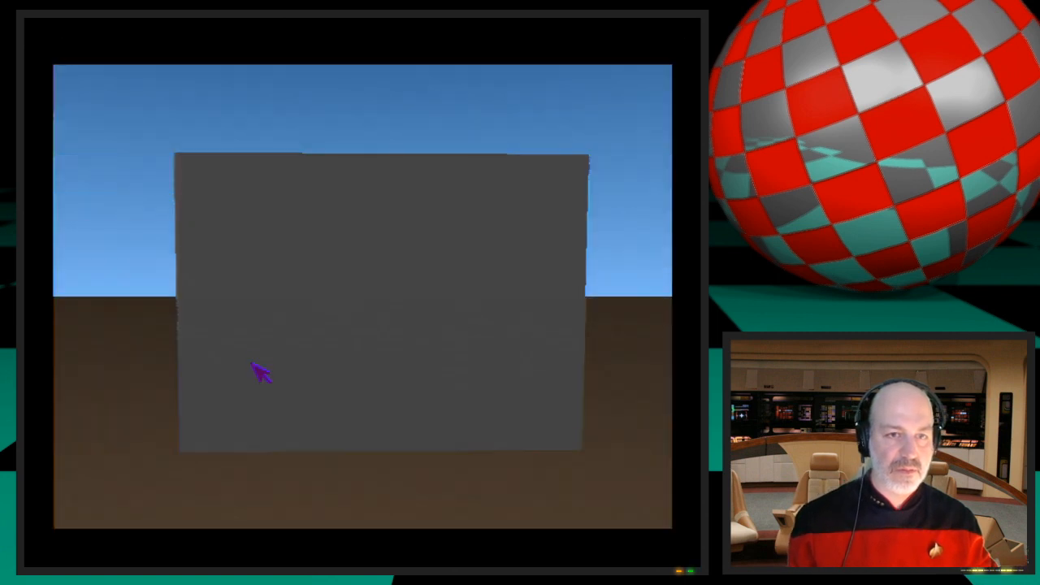
{"action": "key", "text": "Escape"}
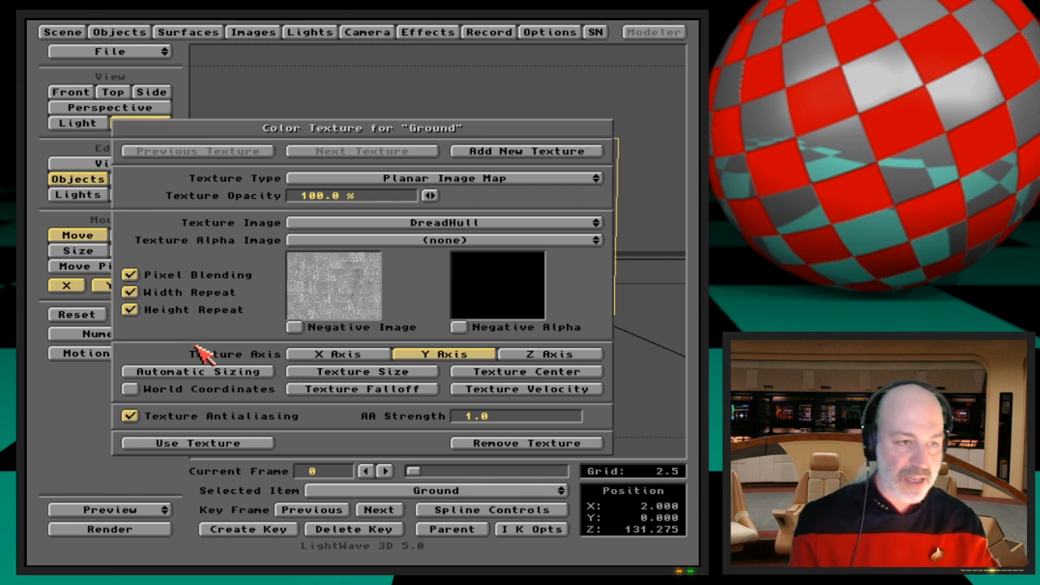
Step: Apply automatic sizing to the DreadHull texture and render the current frame again
{"action": "left_click", "coordinate": [215, 372]}
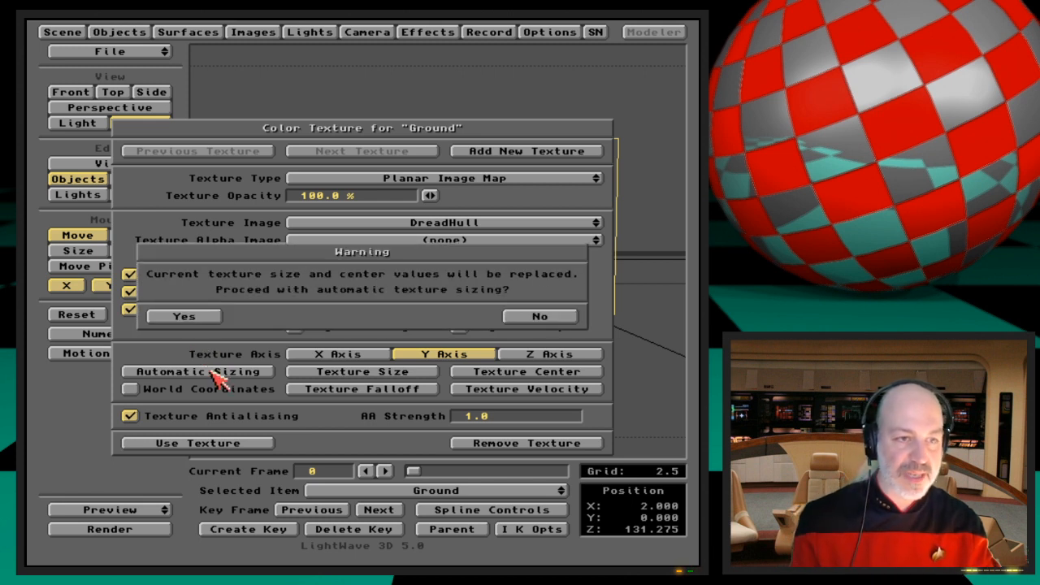
{"action": "left_click", "coordinate": [211, 316]}
{"action": "key", "text": "F9"}
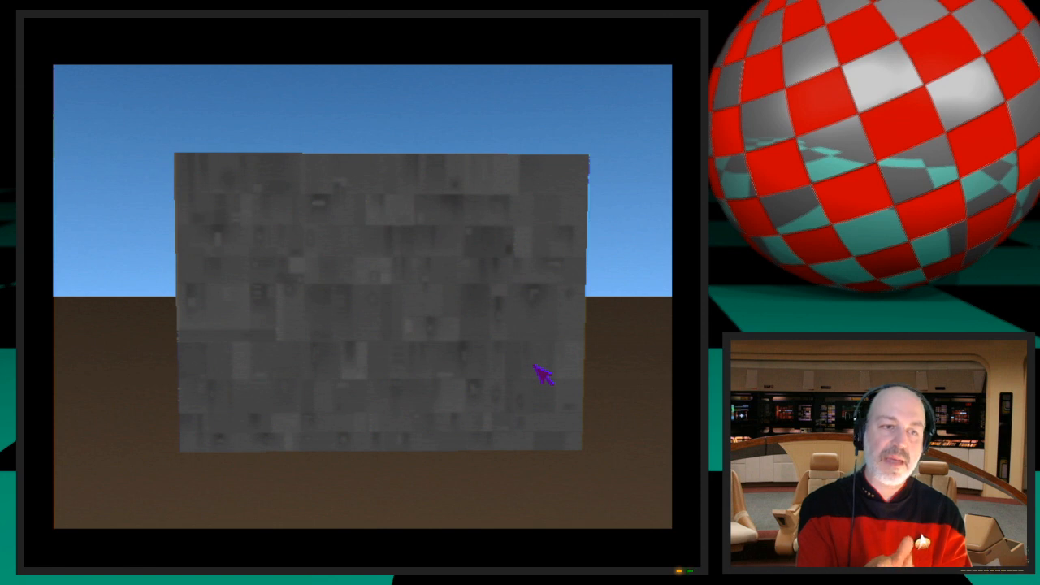
{"action": "key", "text": "Escape"}
{"action": "key", "text": "Escape"}
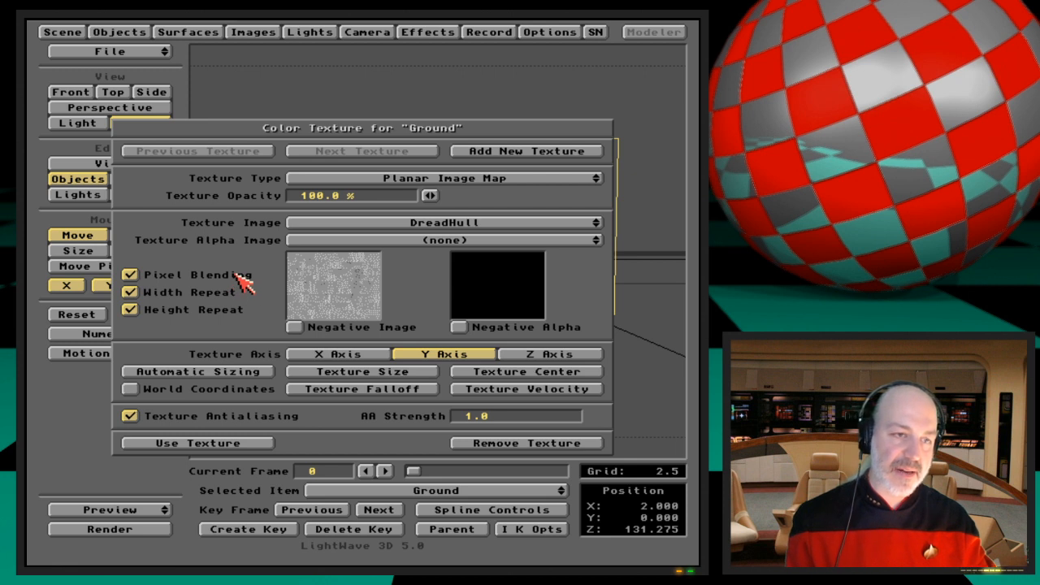
Step: Turn off Pixel Blending, test render the texture with Negative Image enabled, and turn Negative Image off again
{"action": "left_click", "coordinate": [147, 275]}
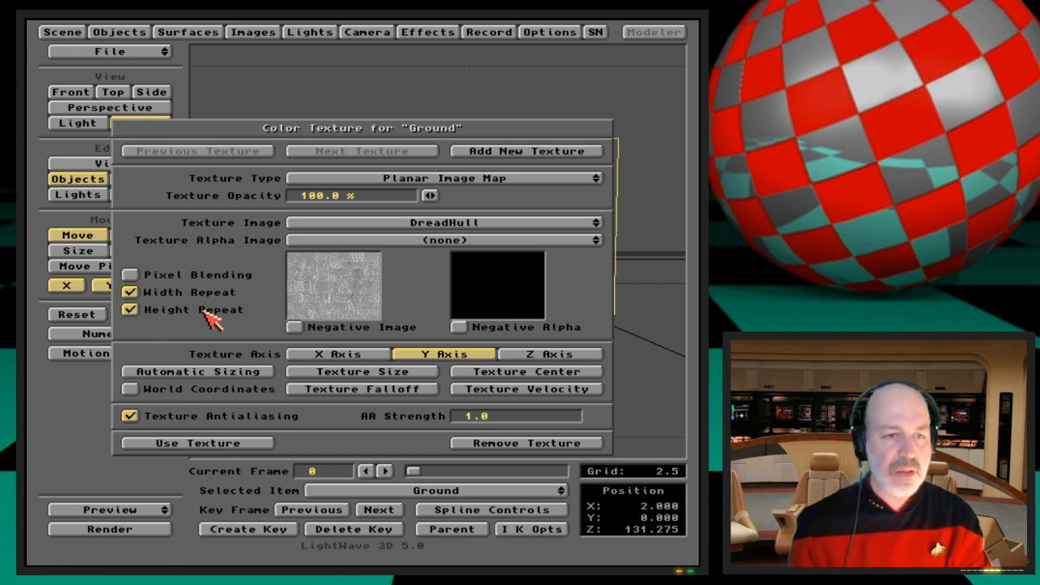
{"action": "left_click", "coordinate": [312, 327]}
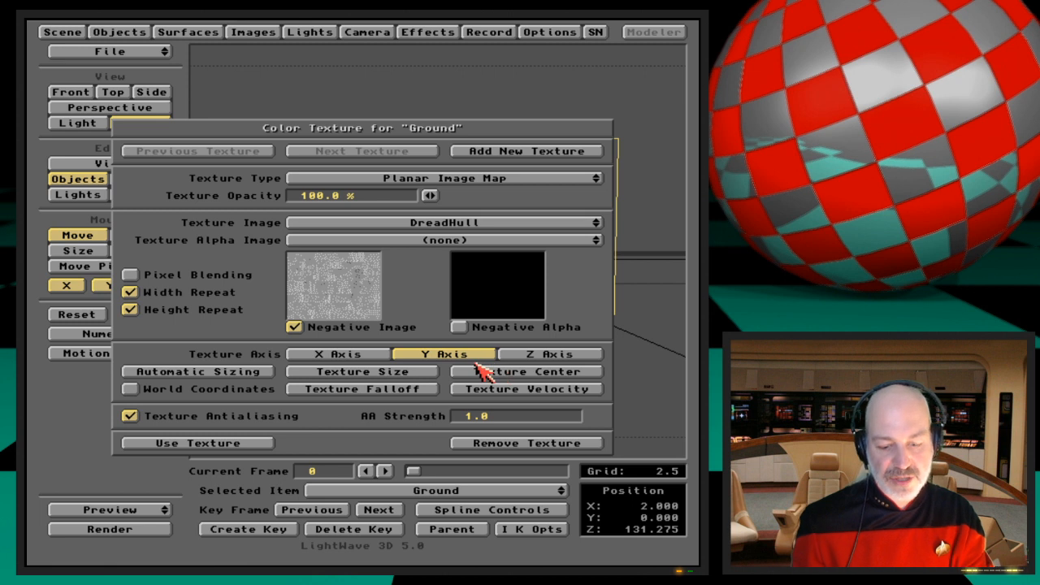
{"action": "key", "text": "F9"}
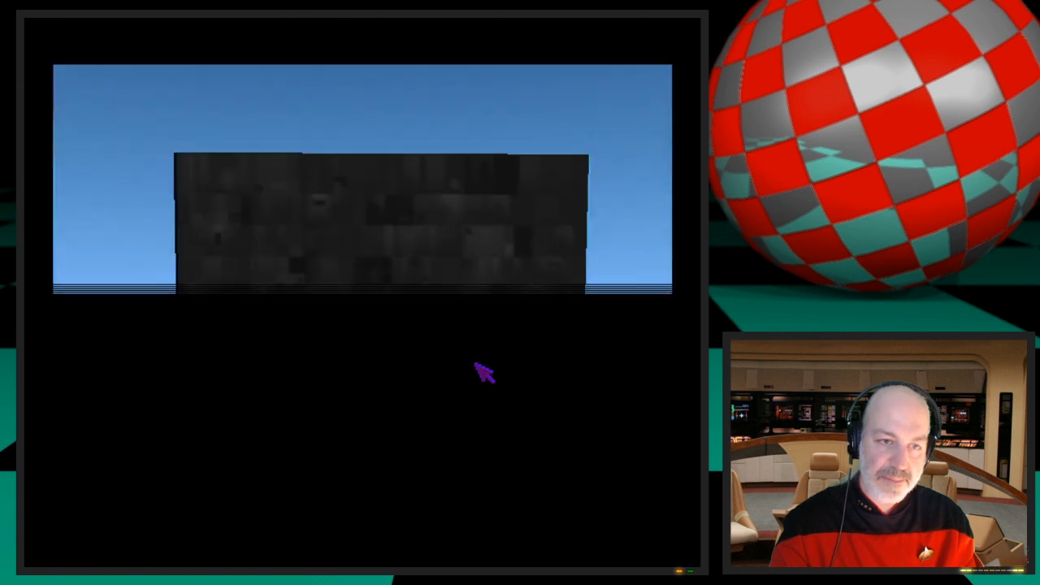
{"action": "key", "text": "Escape"}
{"action": "key", "text": "Escape"}
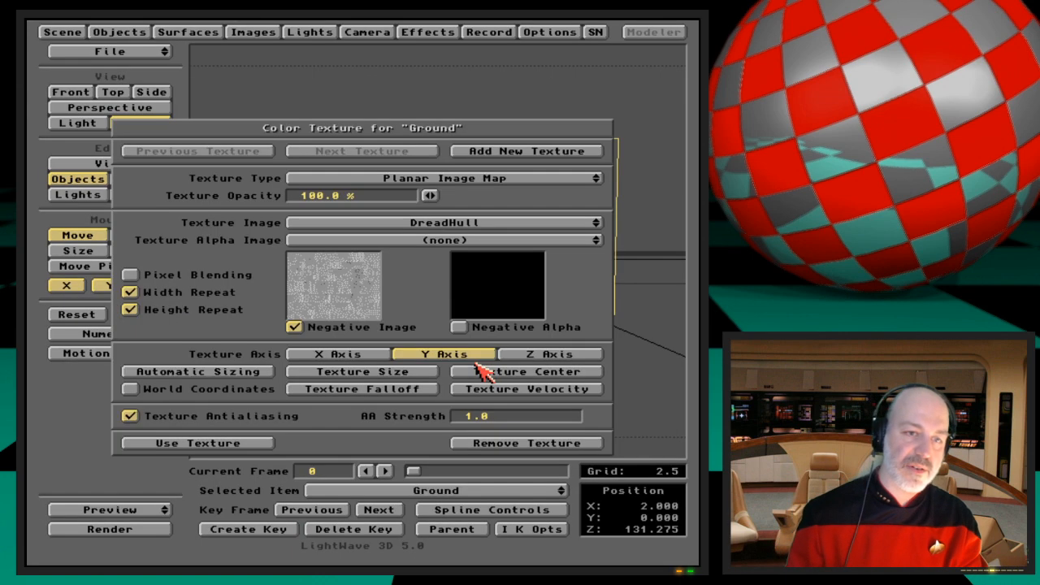
{"action": "left_click", "coordinate": [356, 328]}
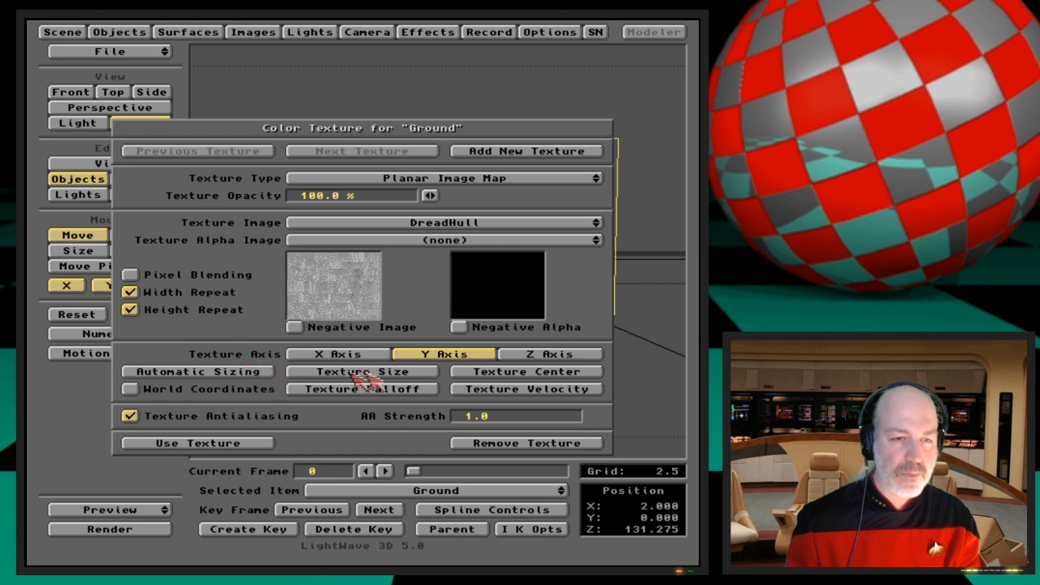
Step: Set the DreadHull texture size to 500 on X and 340 on Z
{"action": "left_click", "coordinate": [402, 374]}
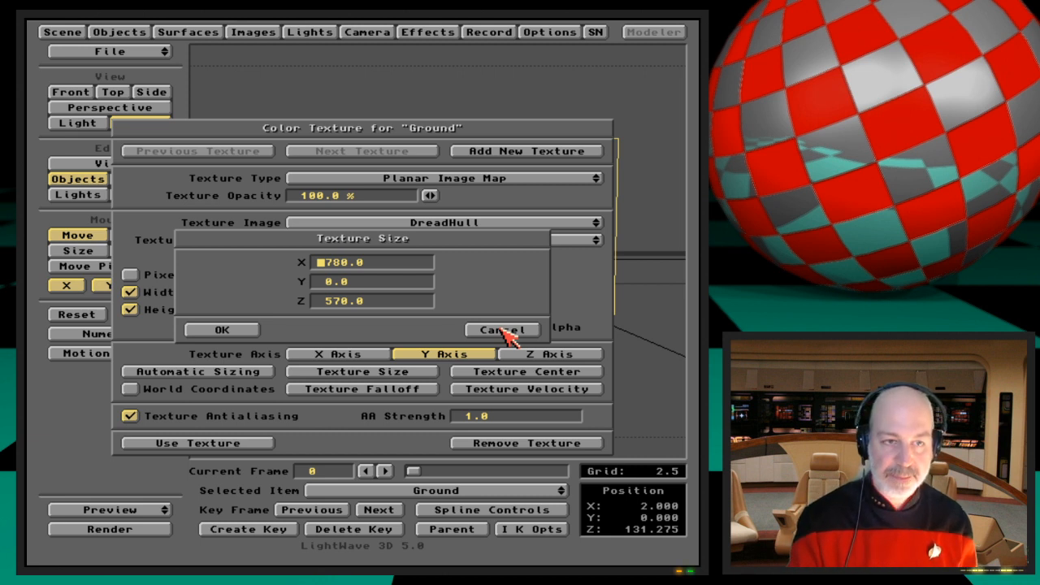
{"action": "type", "text": "500"}
{"action": "key", "text": "Tab"}
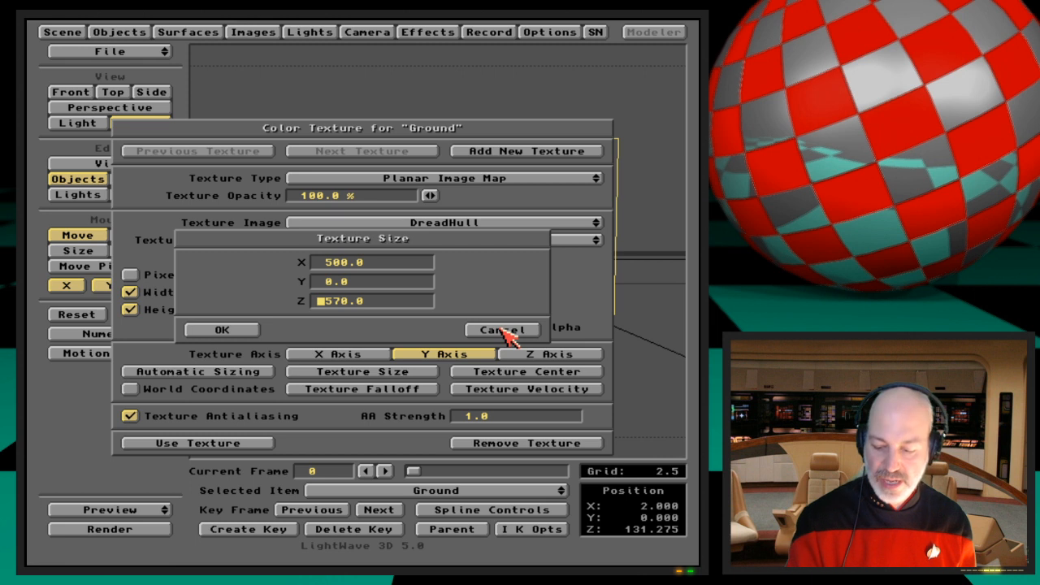
{"action": "type", "text": "340"}
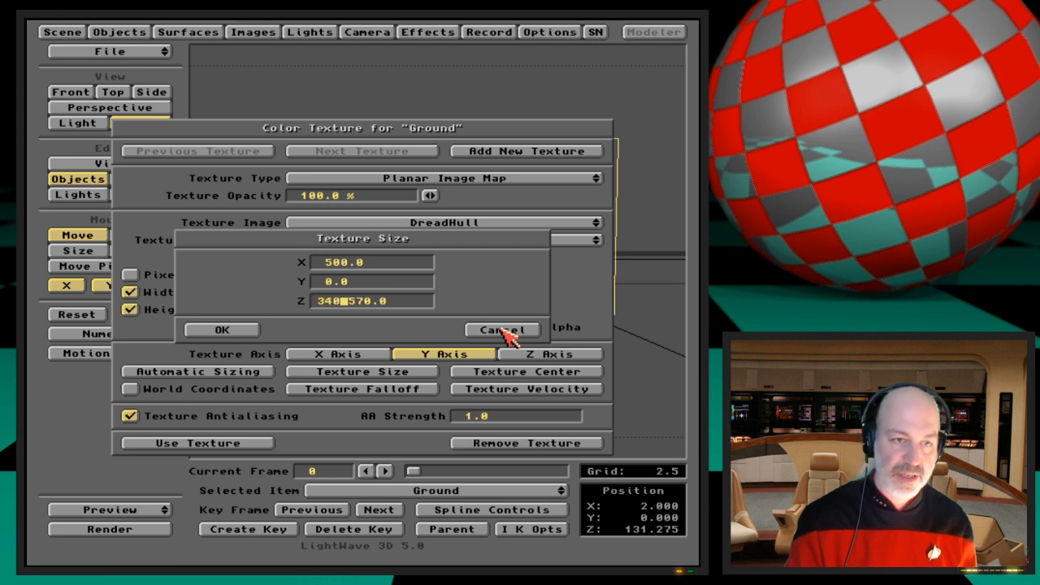
{"action": "left_click", "coordinate": [504, 330]}
{"action": "key", "text": "Return"}
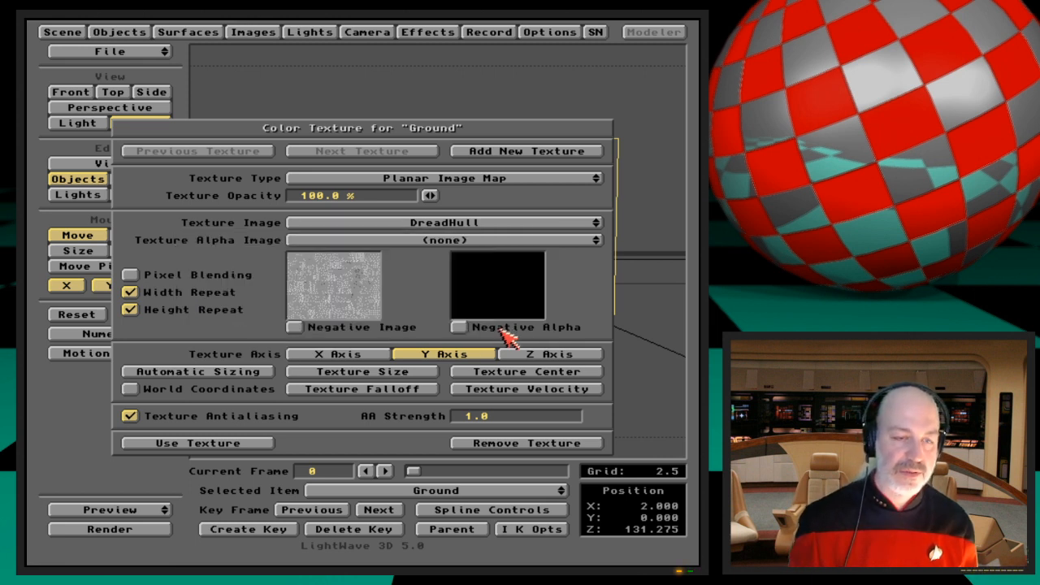
Step: Check the texture size values and test render the current frame
{"action": "left_click", "coordinate": [418, 371]}
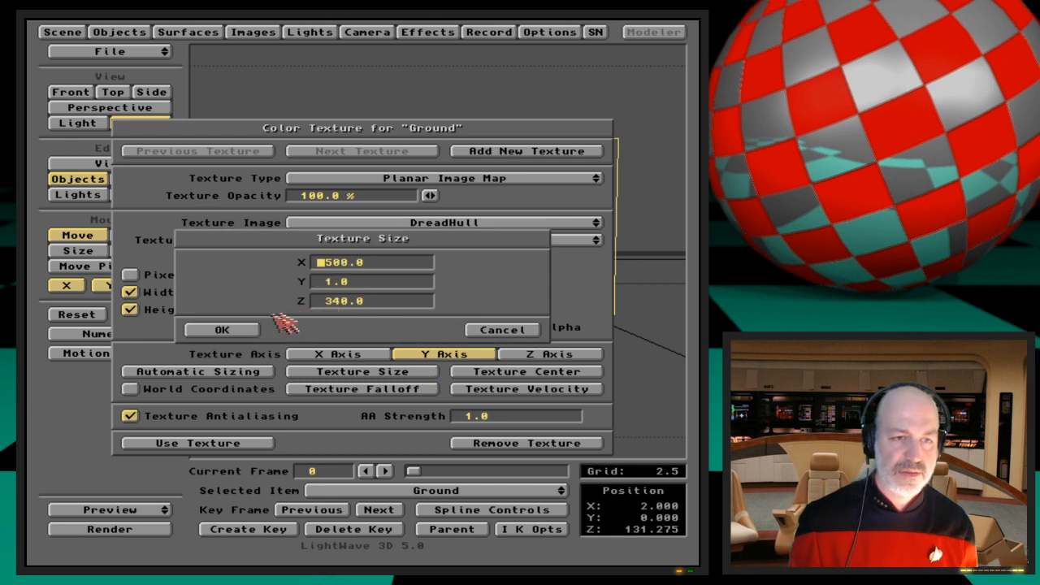
{"action": "left_click", "coordinate": [248, 329]}
{"action": "key", "text": "F9"}
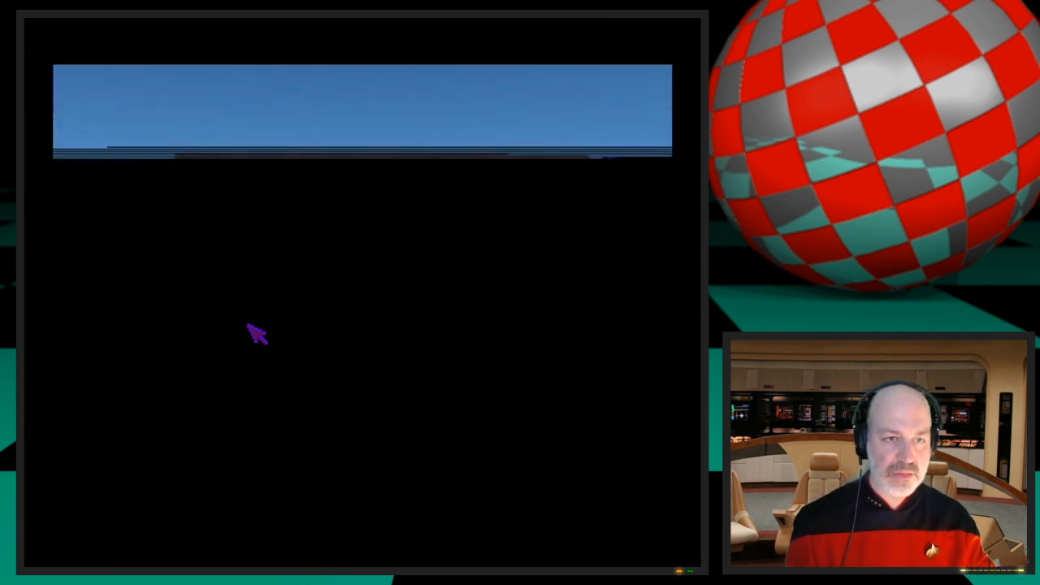
{"action": "key", "text": "Escape"}
{"action": "key", "text": "Escape"}
Step: Turn off Width Repeat and Height Repeat for the texture and render the current frame
{"action": "left_click", "coordinate": [216, 291]}
{"action": "left_click", "coordinate": [218, 304]}
{"action": "key", "text": "F9"}
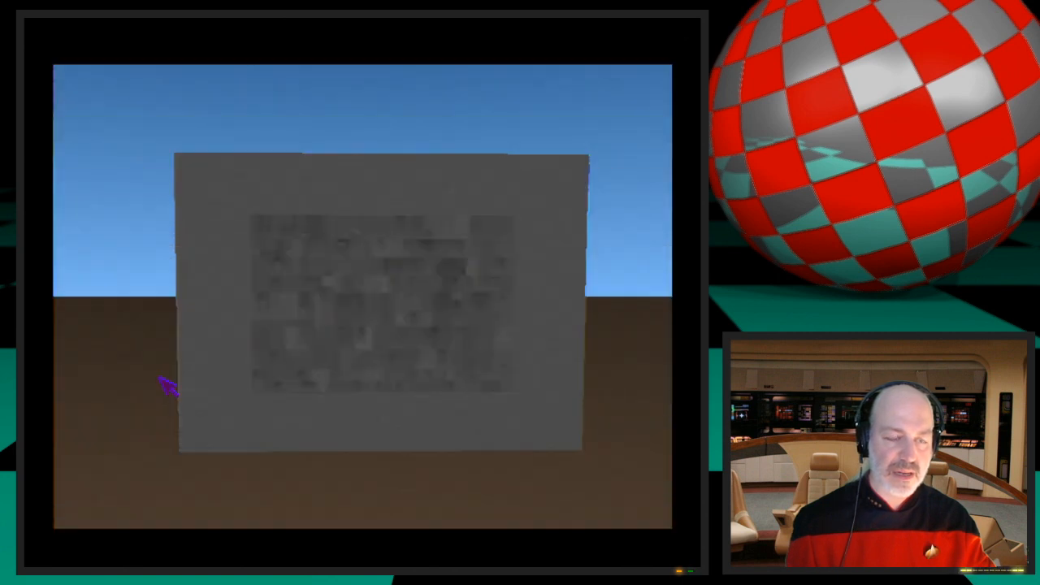
{"action": "left_click", "coordinate": [160, 378]}
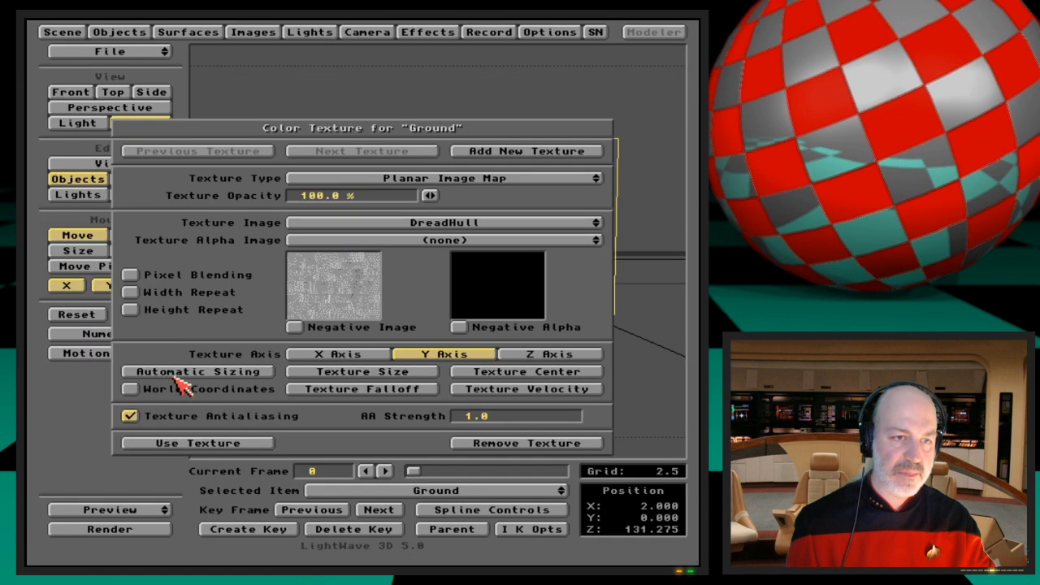
Step: Turn off Texture Antialiasing, accept the Ground color texture, and close the surface settings
{"action": "left_click", "coordinate": [220, 420]}
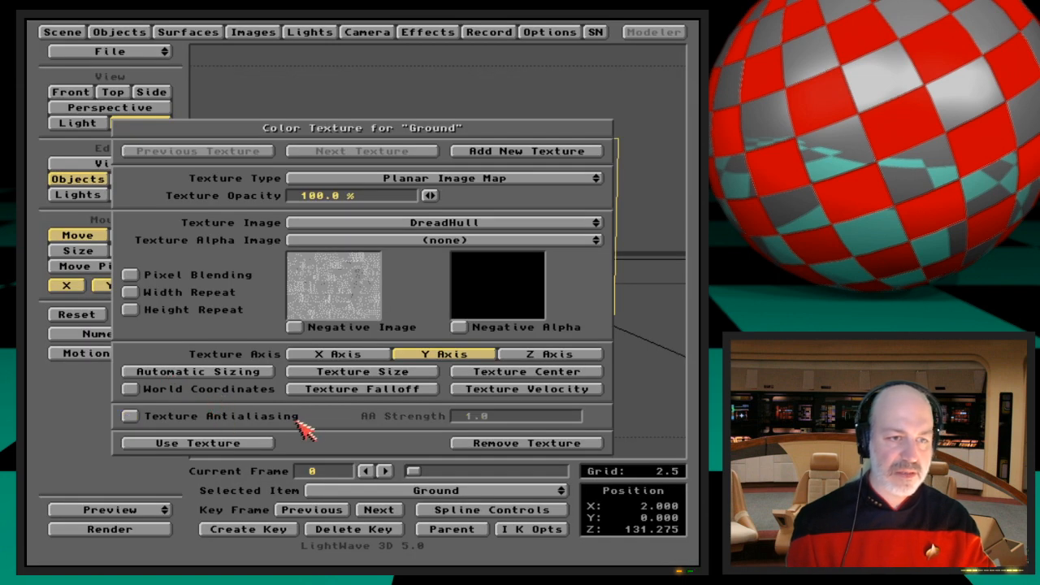
{"action": "left_click", "coordinate": [251, 445]}
{"action": "left_click", "coordinate": [329, 458]}
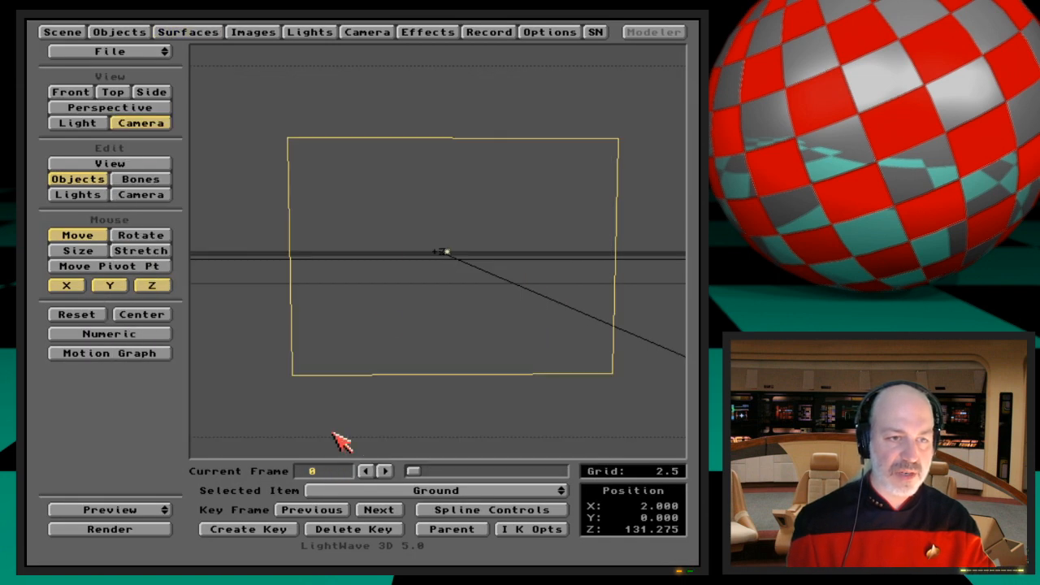
Step: Move the Ground object closer to the camera, to about X -0.4 and Z 95.25, and render its color texture again
{"action": "left_click_drag", "start_coordinate": [415, 256], "coordinate": [401, 354]}
{"action": "key", "text": "Return"}
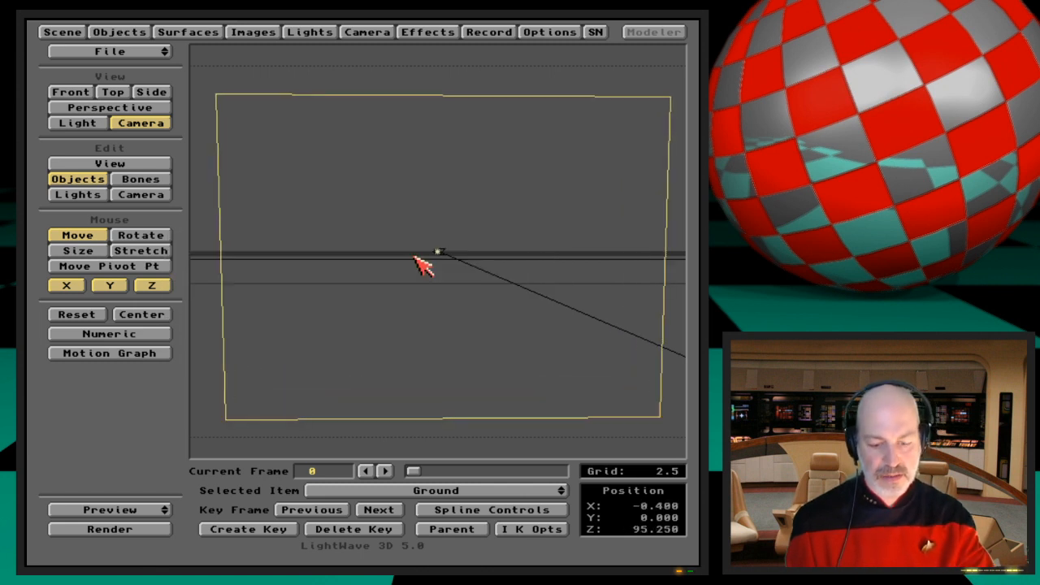
{"action": "left_click", "coordinate": [180, 30]}
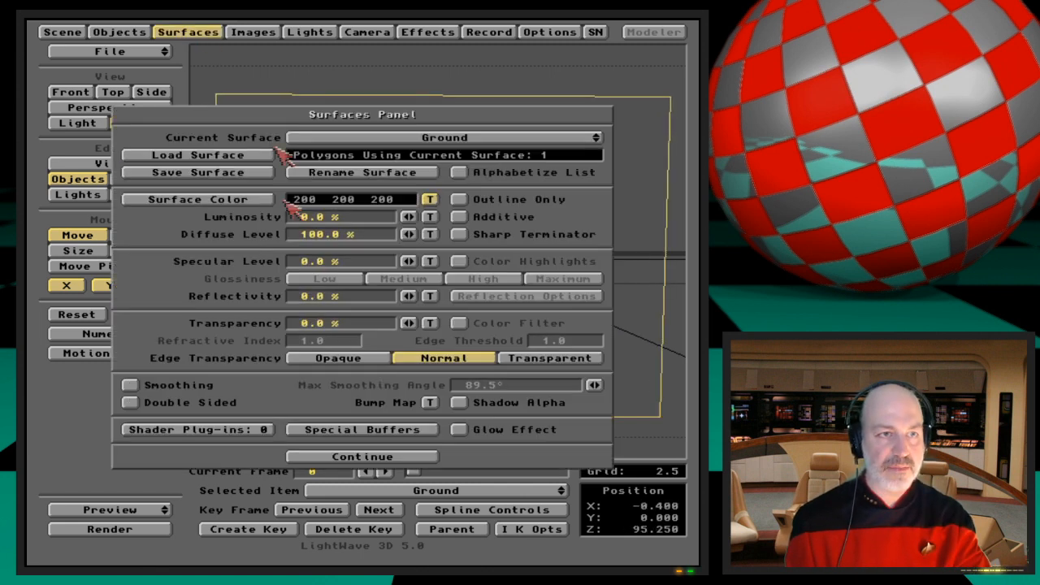
{"action": "left_click", "coordinate": [426, 197]}
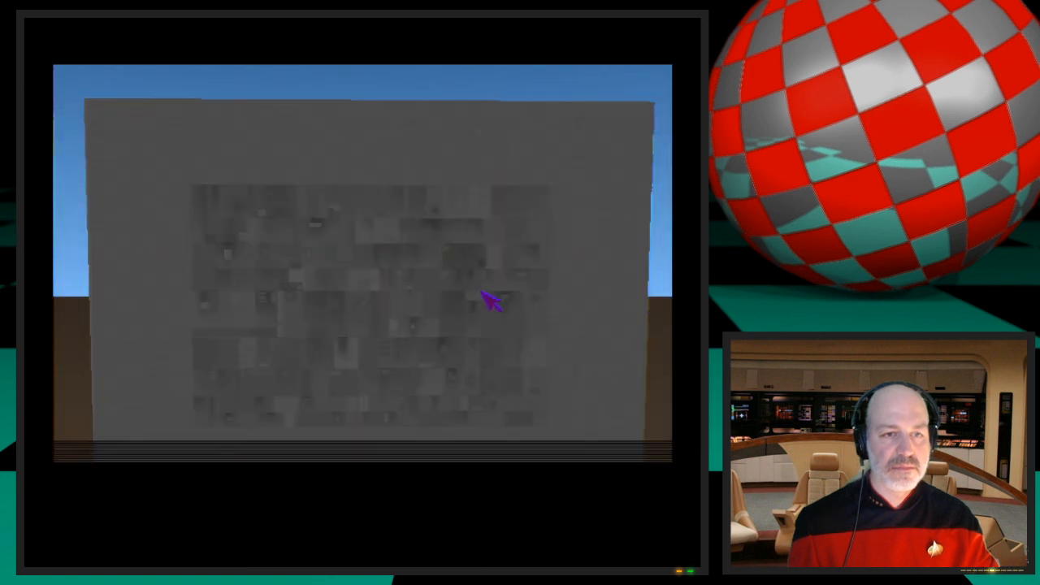
{"action": "key", "text": "Escape"}
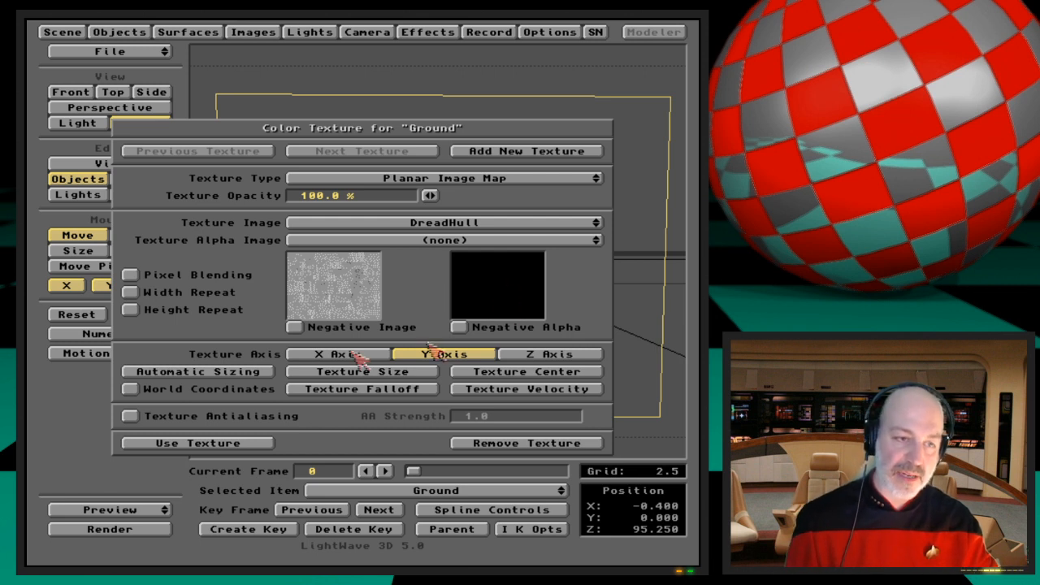
Step: Accept and reopen the Ground color texture, and review its texture size values
{"action": "left_click", "coordinate": [267, 442]}
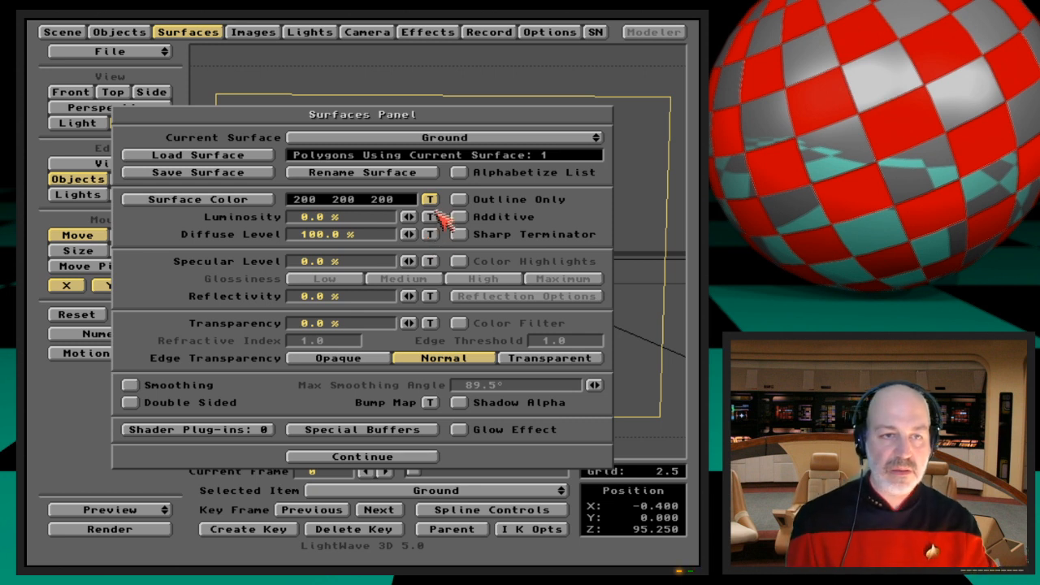
{"action": "left_click", "coordinate": [429, 199]}
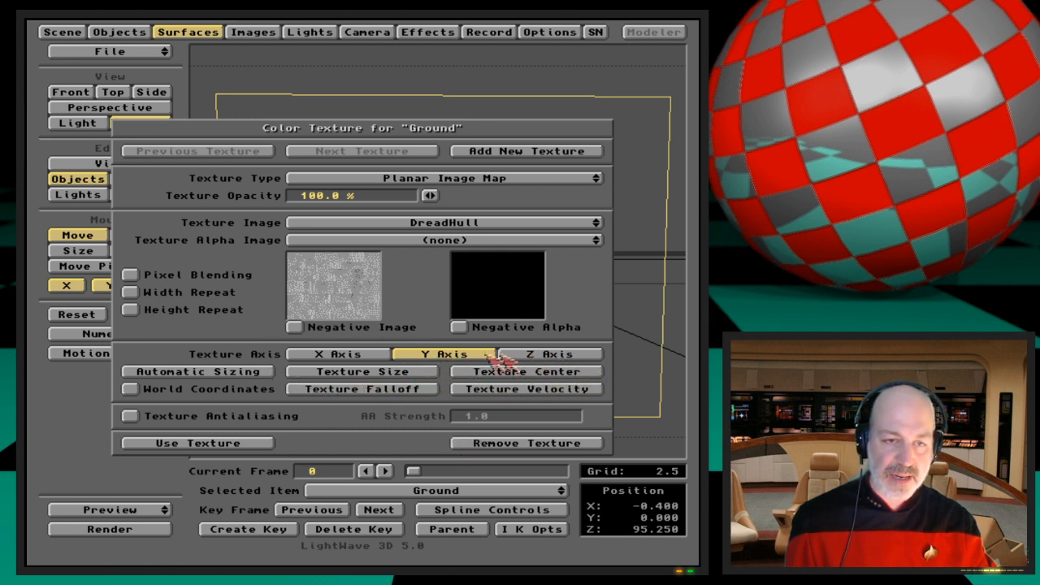
{"action": "left_click", "coordinate": [410, 374]}
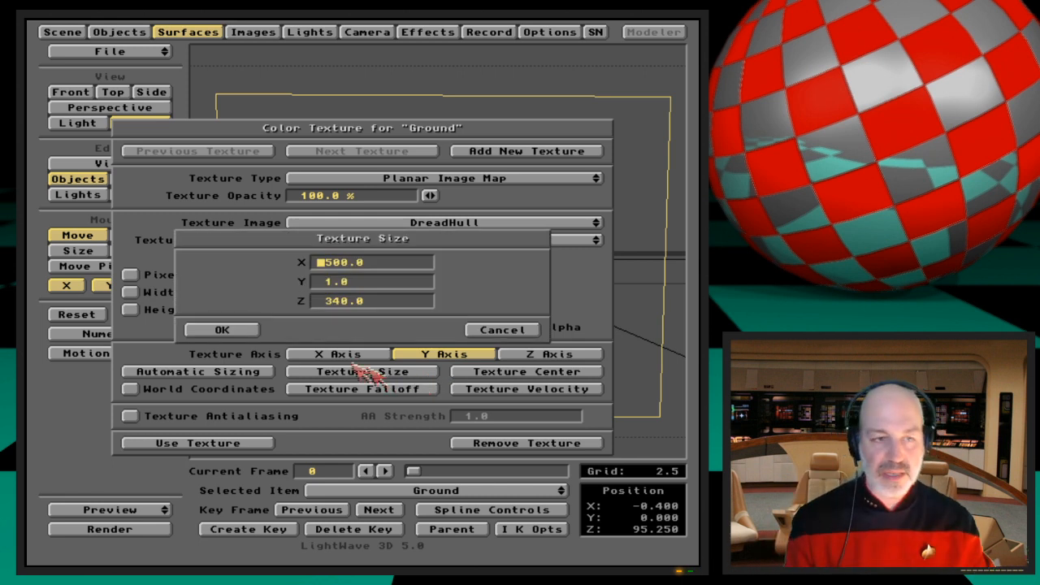
{"action": "left_click", "coordinate": [222, 330]}
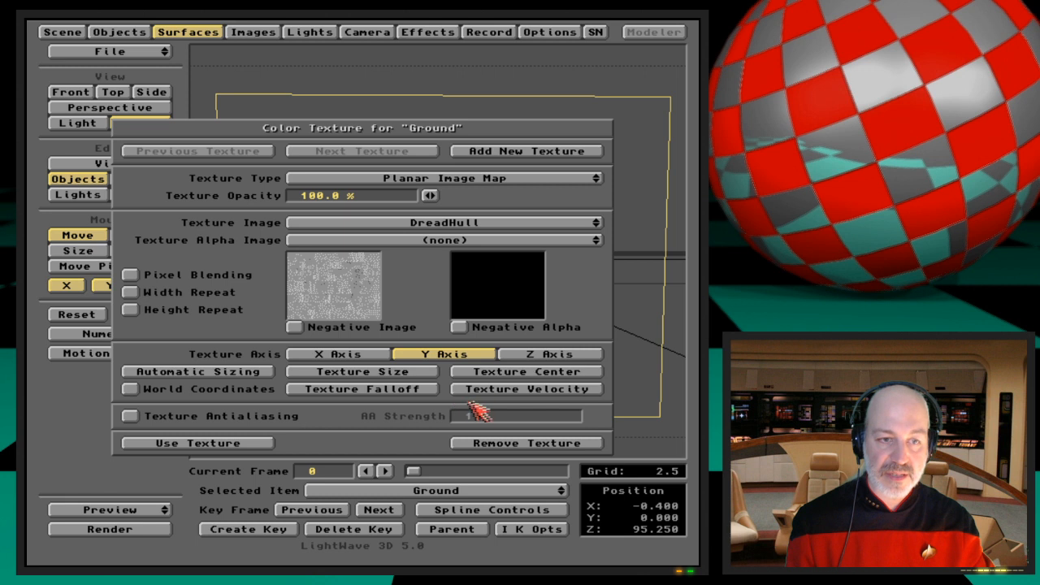
Step: Set the texture center's X value to 12 and test render the frame
{"action": "left_click", "coordinate": [532, 374]}
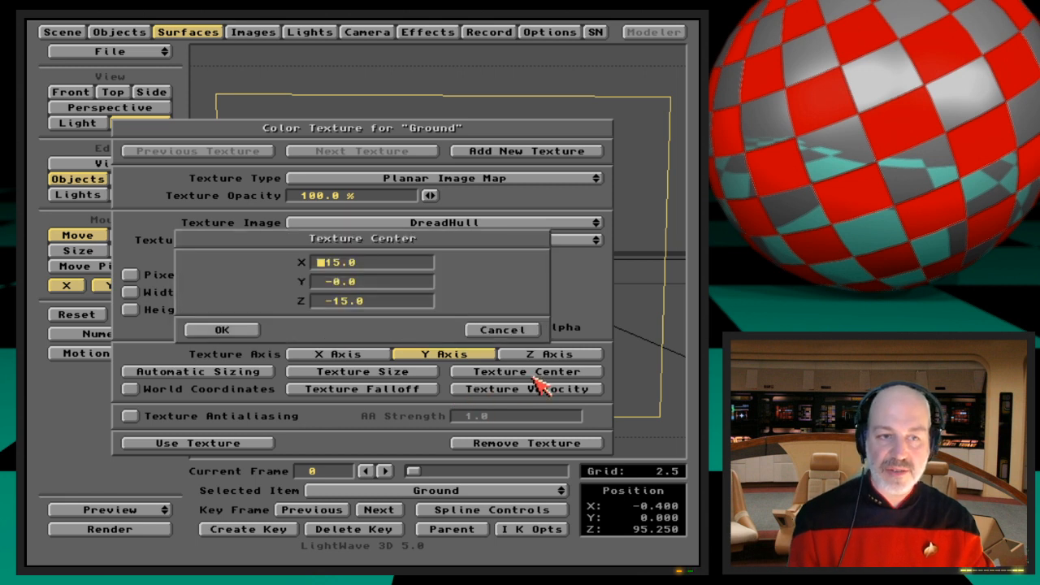
{"action": "type", "text": "12"}
{"action": "key", "text": "Return"}
{"action": "key", "text": "Return"}
{"action": "key", "text": "Return"}
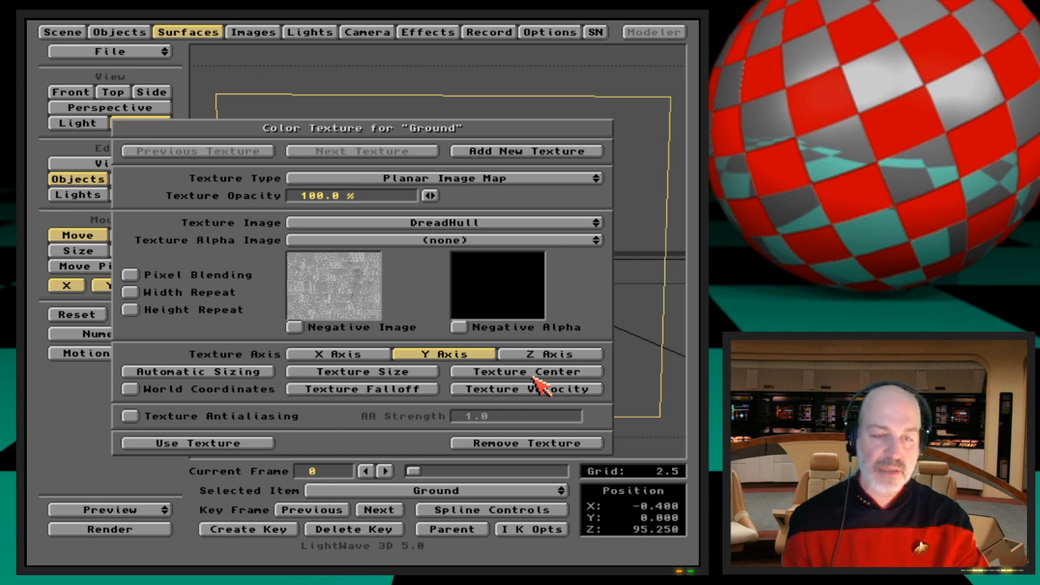
{"action": "key", "text": "F9"}
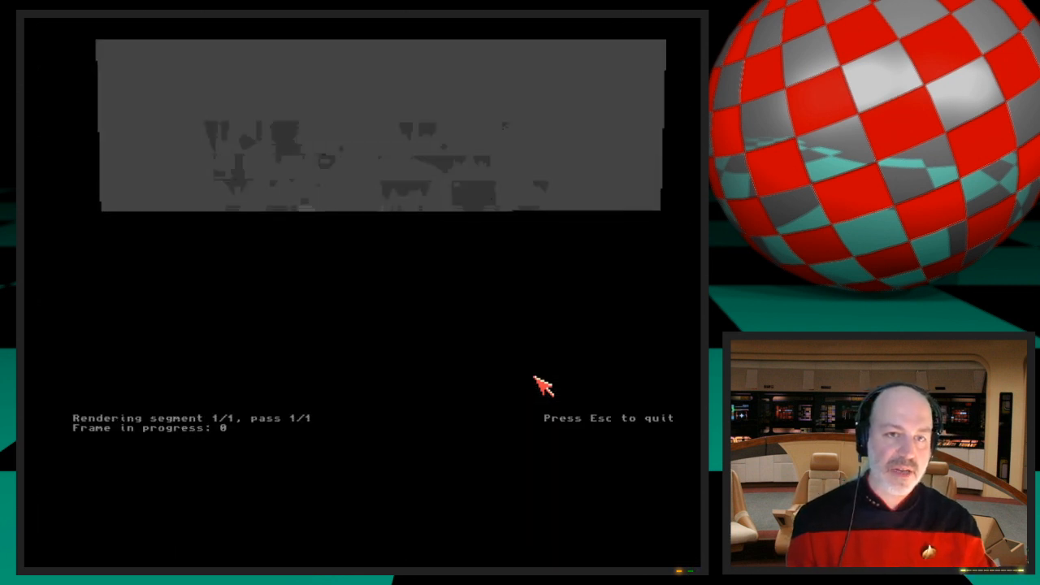
{"action": "key", "text": "Escape"}
Step: Change the texture center's X value to 5 and test render the frame
{"action": "left_click", "coordinate": [551, 374]}
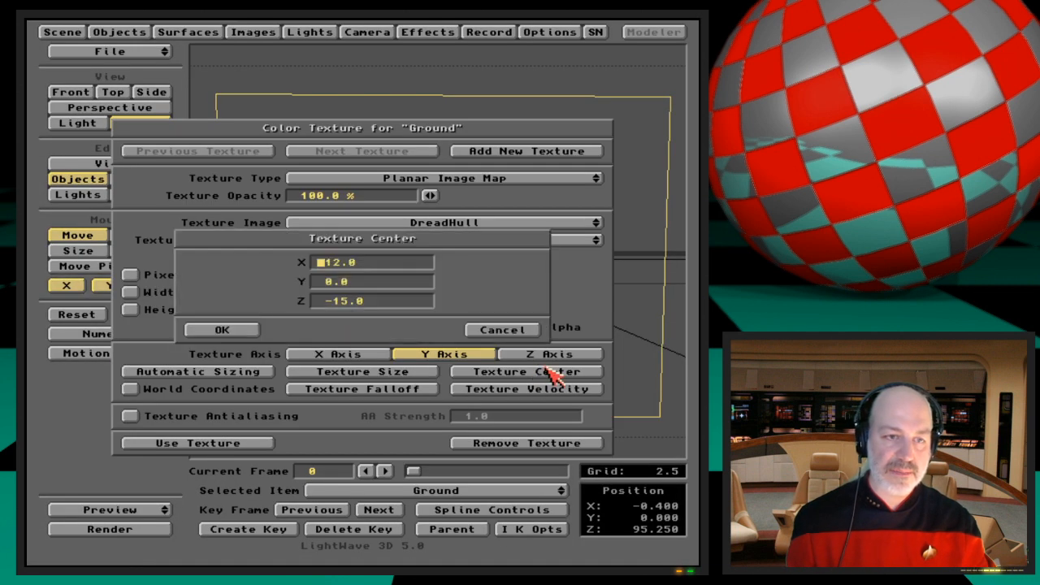
{"action": "key", "text": "Return"}
{"action": "key", "text": "Return"}
{"action": "key", "text": "Return"}
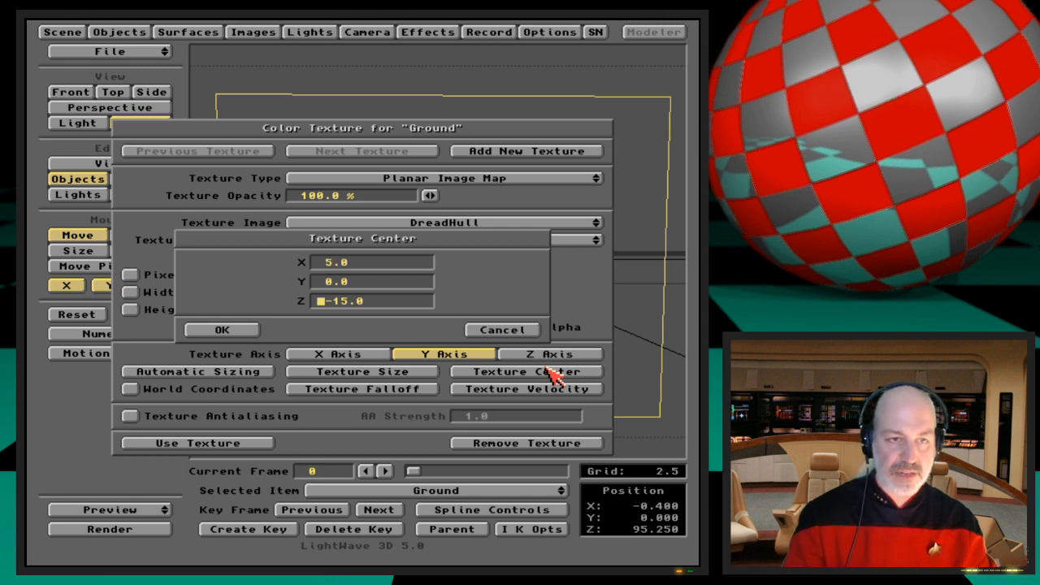
{"action": "key", "text": "F9"}
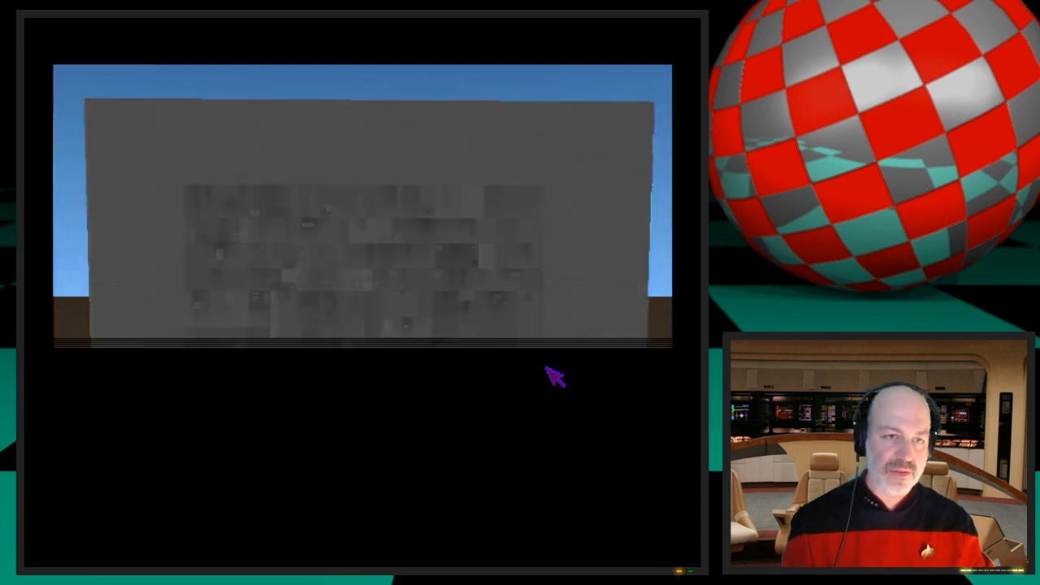
{"action": "key", "text": "Escape"}
Step: Set the texture center's X value to -100 and test render the shifted texture
{"action": "left_click", "coordinate": [553, 373]}
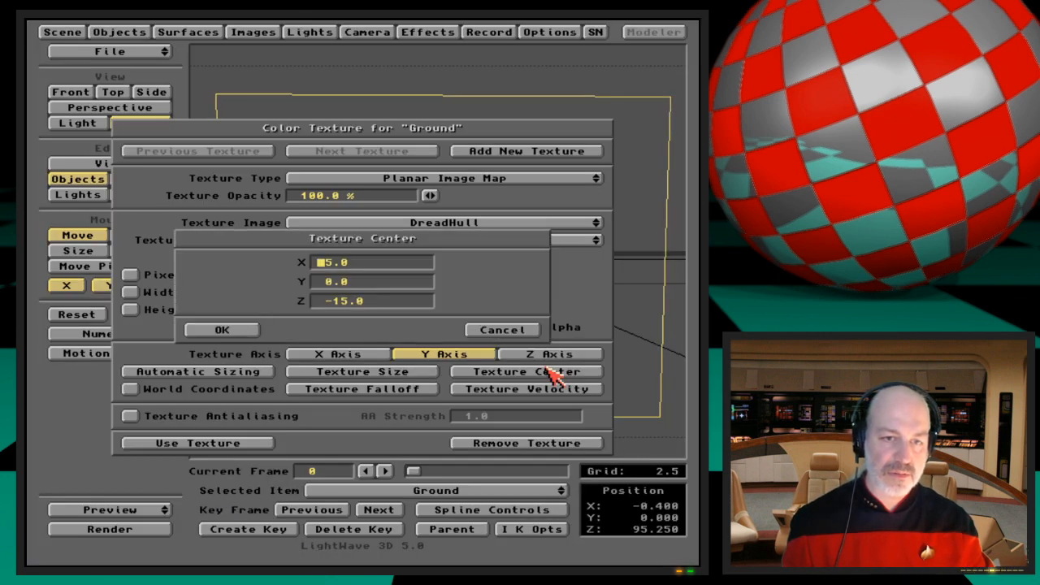
{"action": "type", "text": "-100"}
{"action": "key", "text": "Return"}
{"action": "key", "text": "Return"}
{"action": "key", "text": "Return"}
{"action": "key", "text": "F9"}
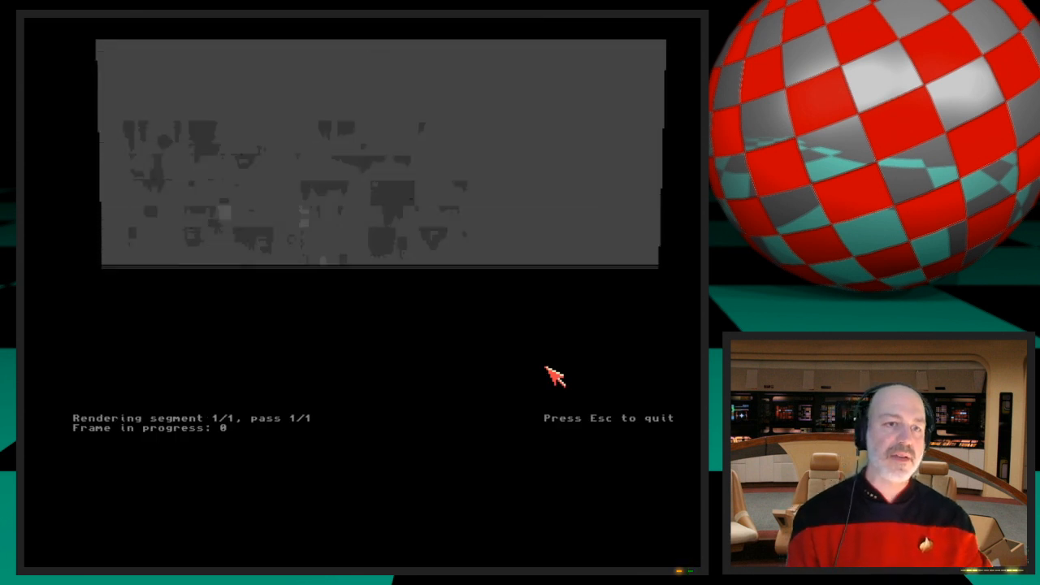
{"action": "key", "text": "Escape"}
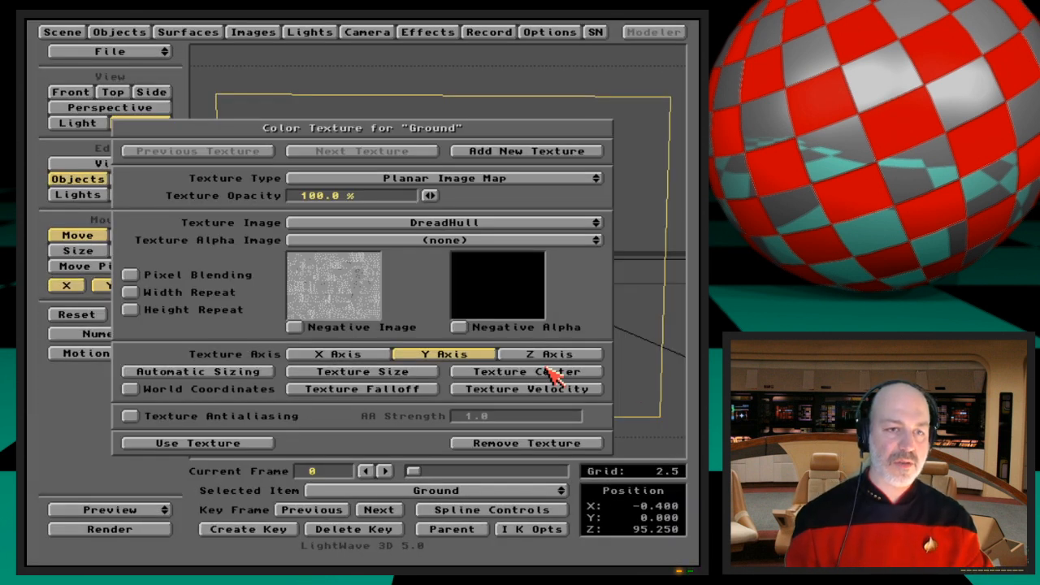
Step: Set the texture amplitude falloff on the Y axis to 100 % per unit
{"action": "left_click", "coordinate": [404, 393]}
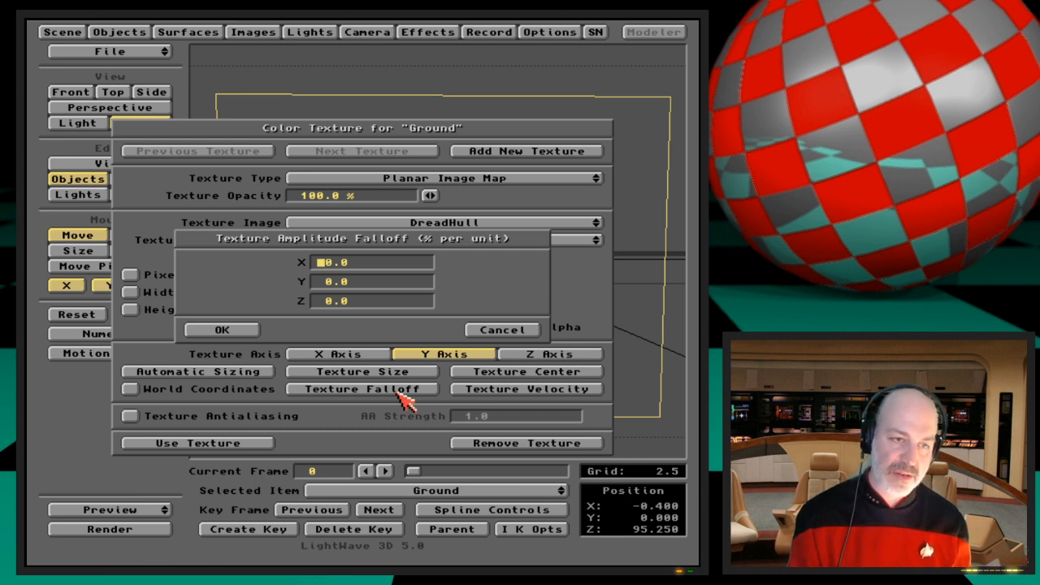
{"action": "key", "text": "Tab"}
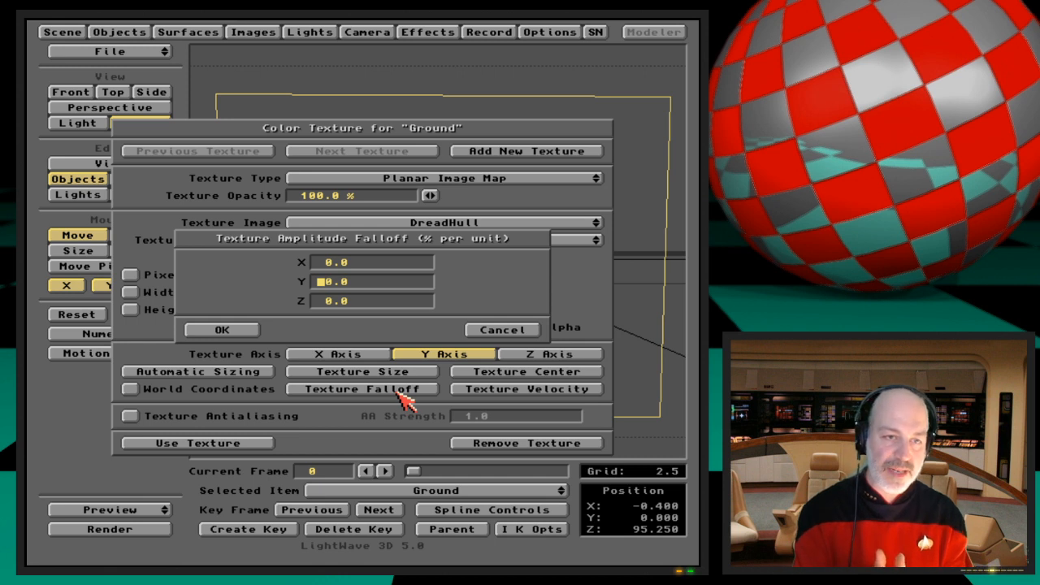
{"action": "type", "text": "100"}
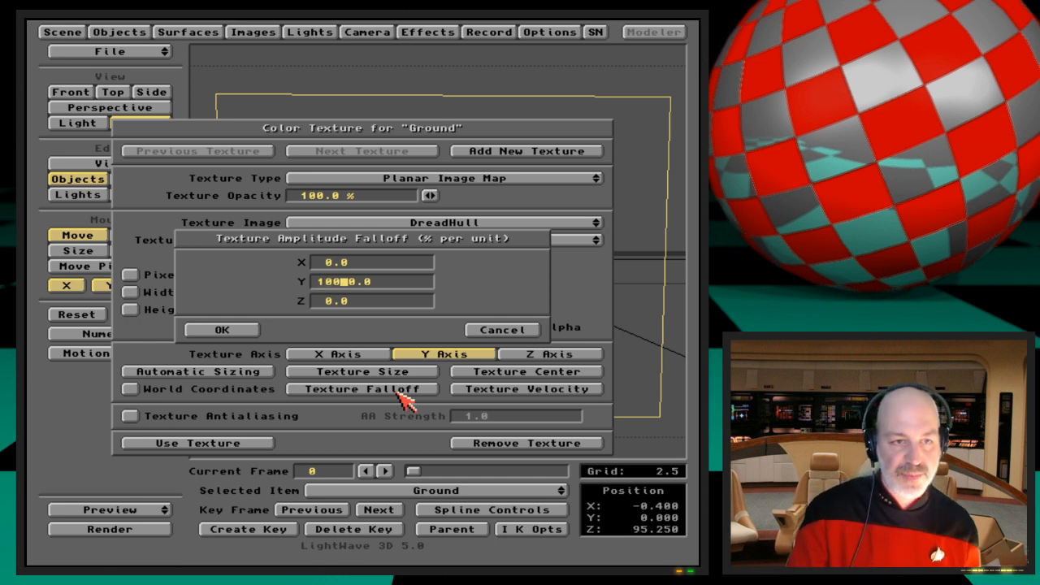
{"action": "key", "text": "Delete"}
{"action": "key", "text": "Tab"}
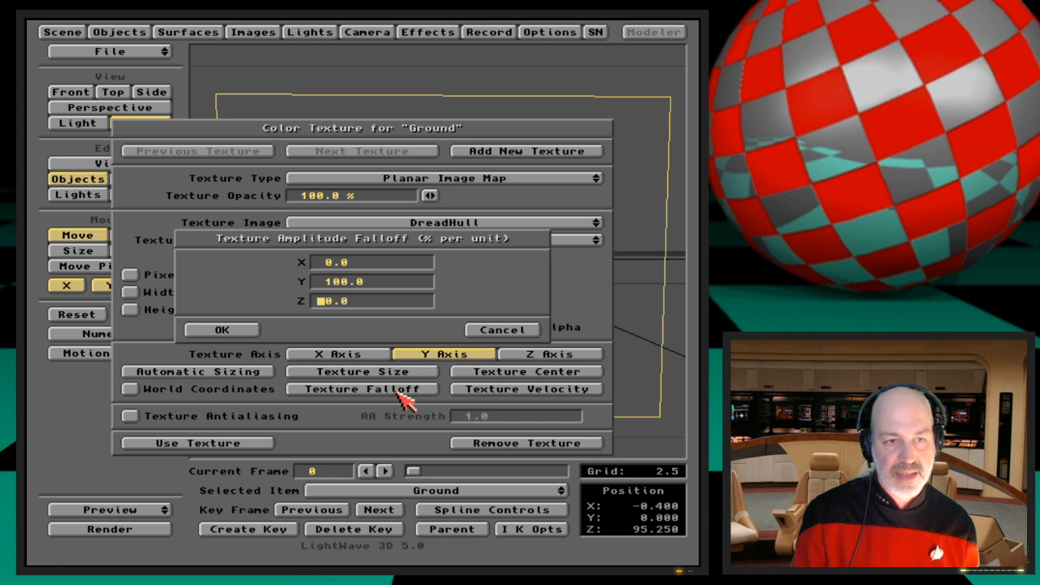
{"action": "key", "text": "Return"}
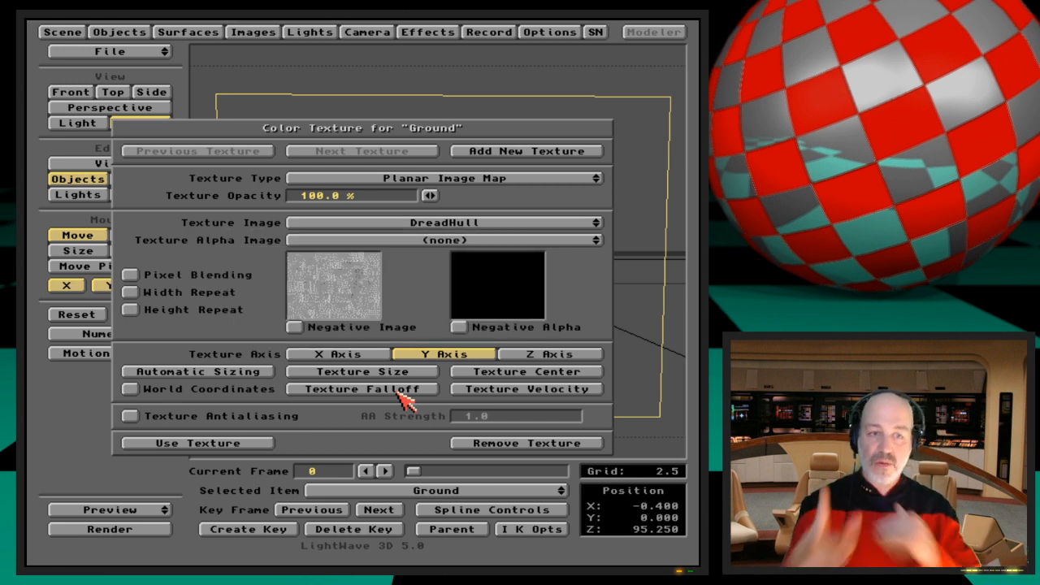
Step: Set the texture amplitude falloff on the Z axis to 100 % per unit as well
{"action": "left_click", "coordinate": [400, 390]}
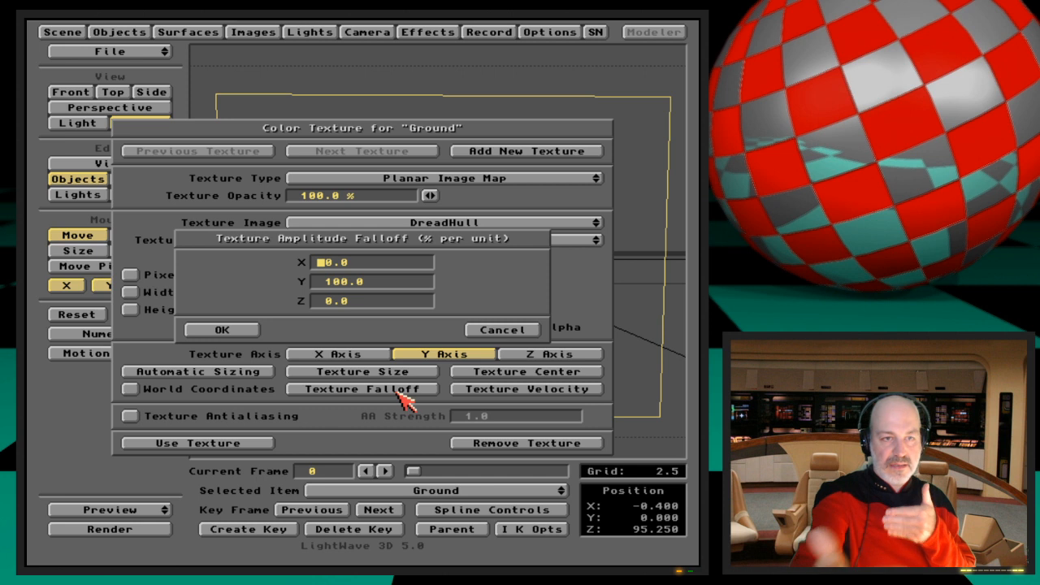
{"action": "key", "text": "Tab"}
{"action": "key", "text": "Tab"}
{"action": "type", "text": "100"}
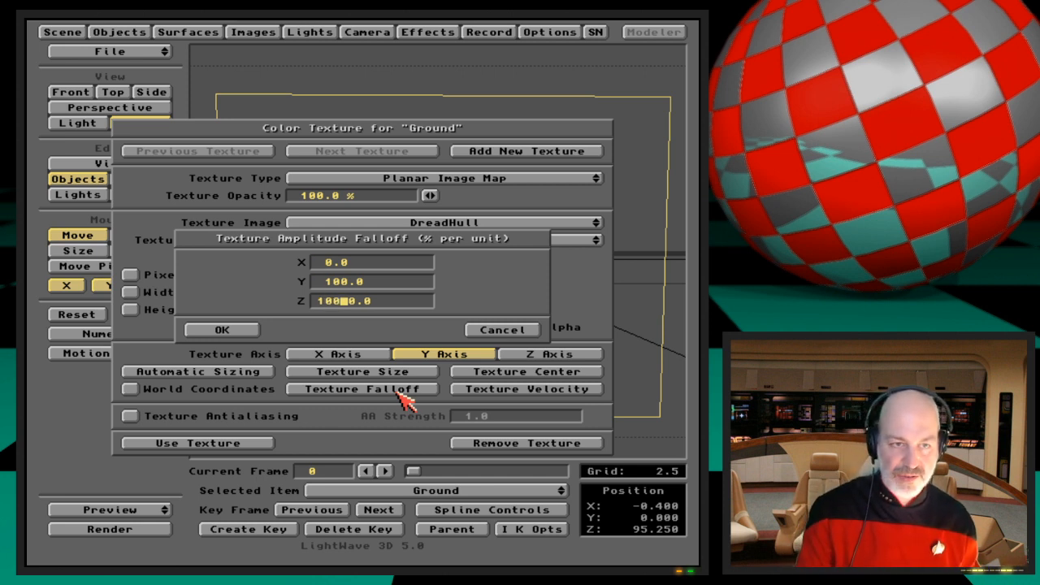
{"action": "key", "text": "Return"}
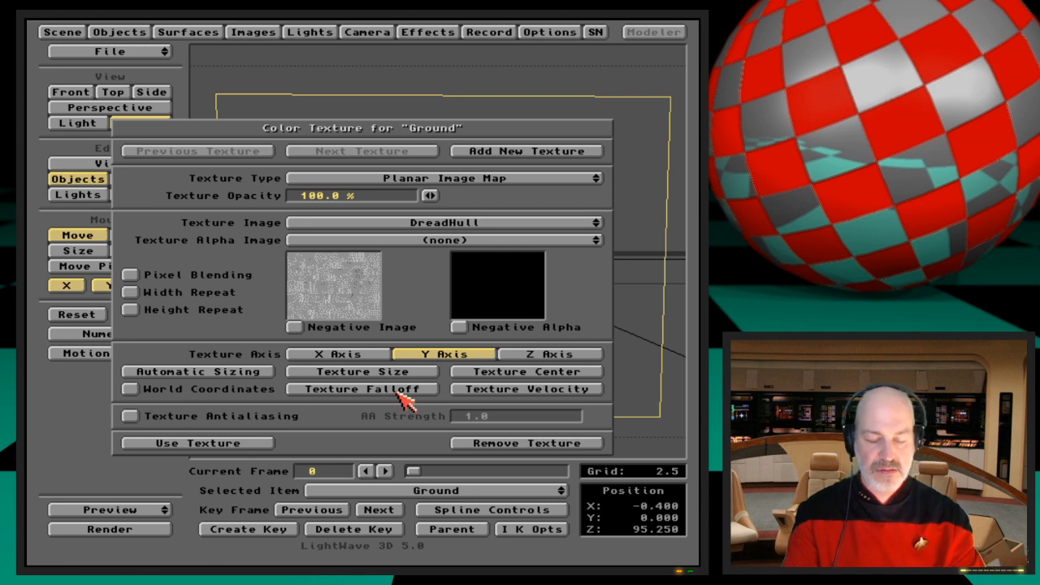
Step: Test render the frame with the Y and Z texture falloff applied
{"action": "key", "text": "F9"}
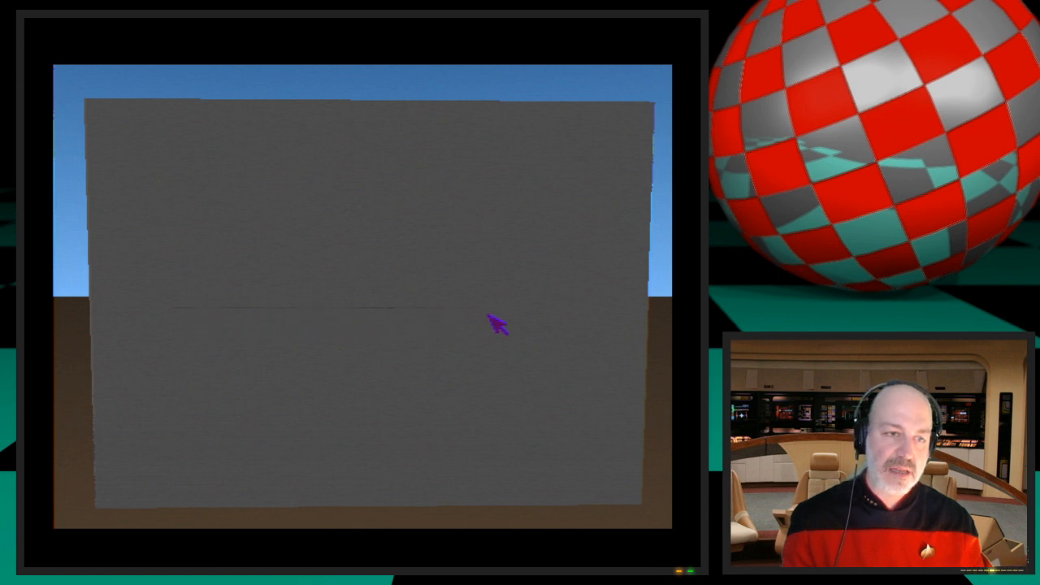
{"action": "left_click", "coordinate": [445, 350]}
{"action": "key", "text": "Escape"}
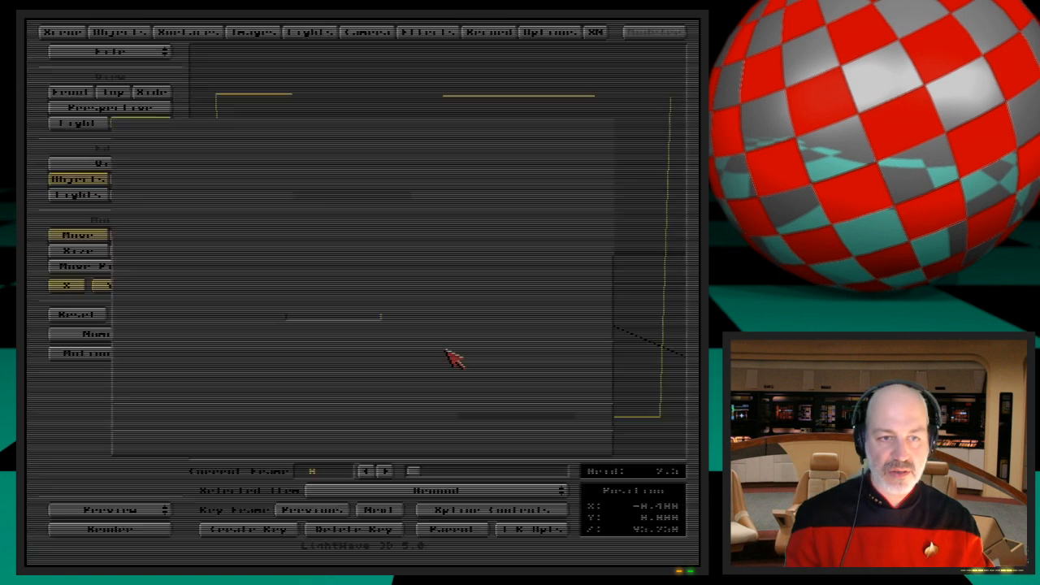
Step: Set the texture amplitude falloff to 0 on Y and 50 % per unit on Z, and test render the frame
{"action": "left_click", "coordinate": [411, 389]}
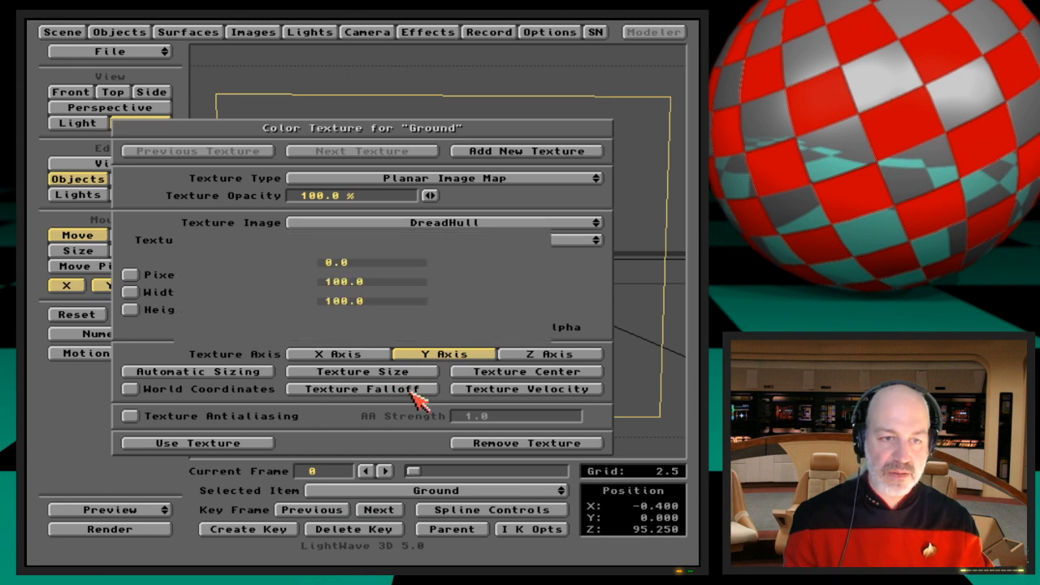
{"action": "key", "text": "Tab"}
{"action": "key", "text": "Tab"}
{"action": "type", "text": "50"}
{"action": "key", "text": "Return"}
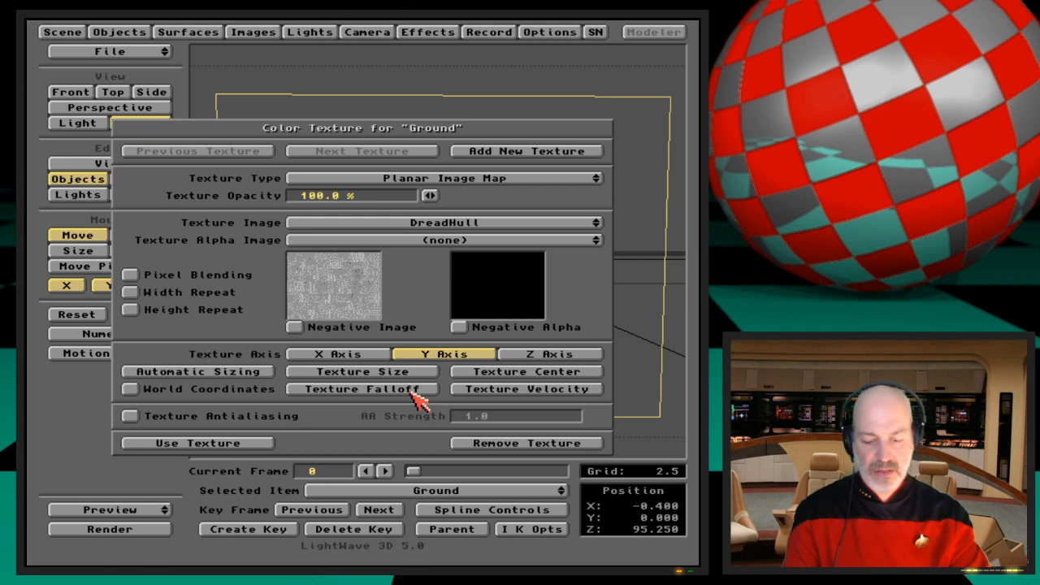
{"action": "key", "text": "F9"}
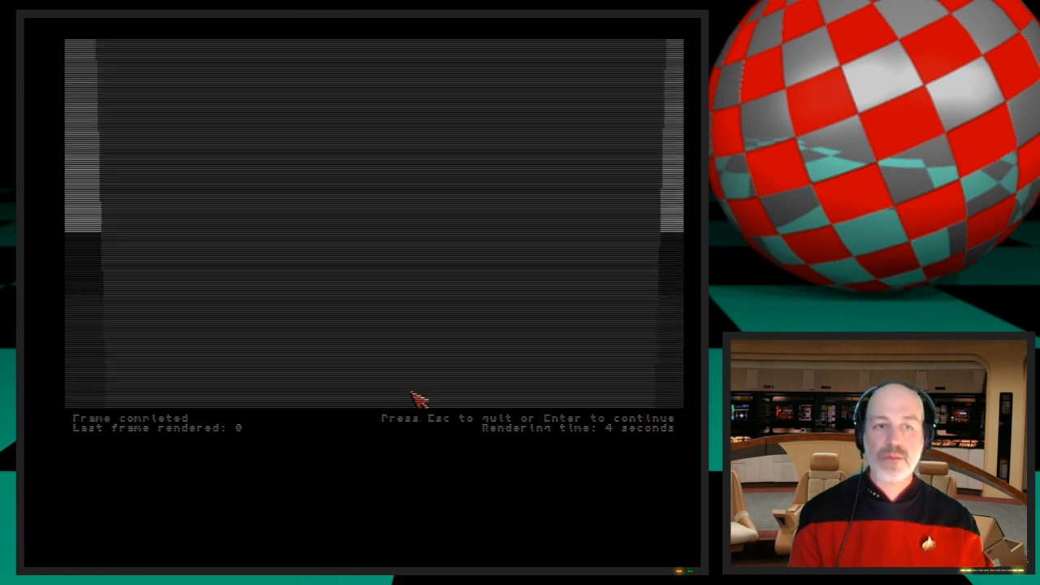
{"action": "key", "text": "Escape"}
Step: Lower the texture amplitude falloff on the Z axis and test render the frame
{"action": "left_click", "coordinate": [412, 392]}
{"action": "key", "text": "Tab"}
{"action": "key", "text": "Tab"}
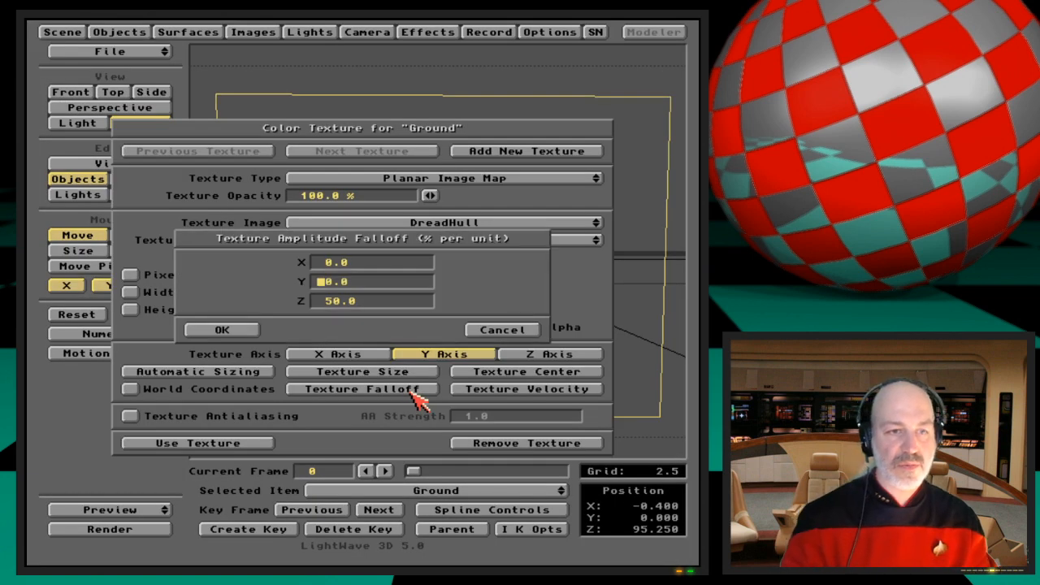
{"action": "key", "text": "Return"}
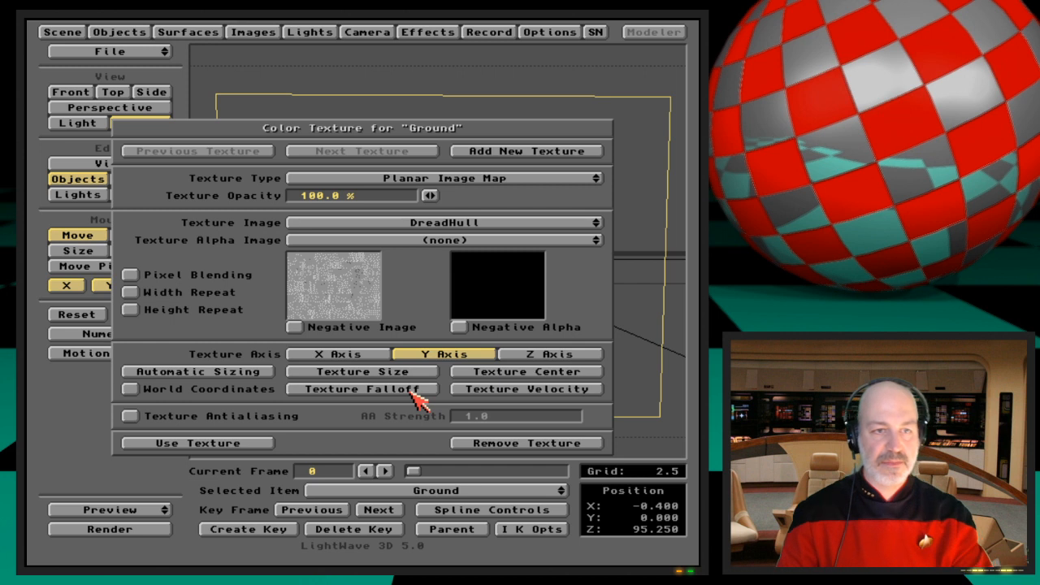
{"action": "key", "text": "F9"}
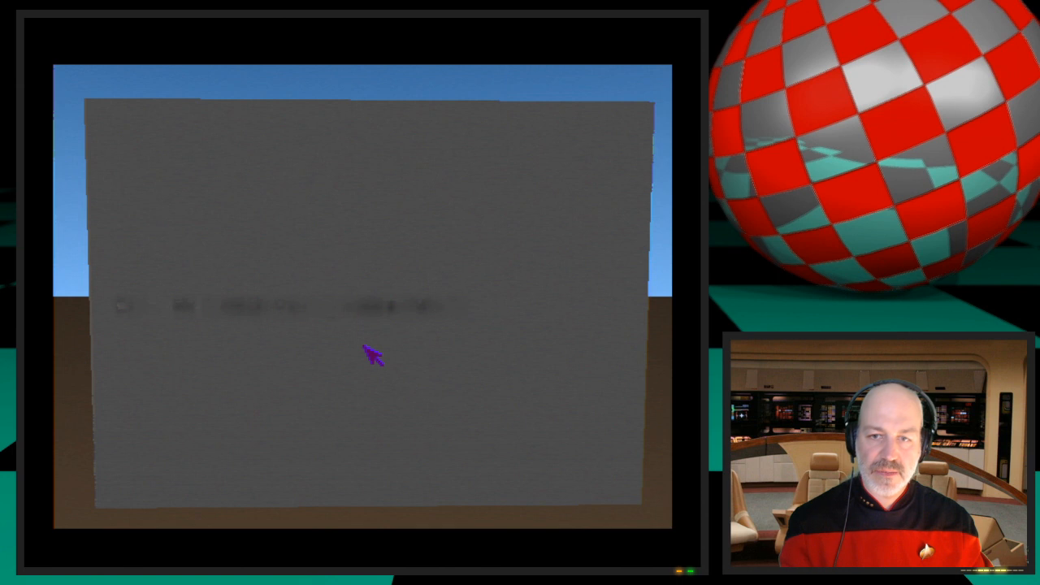
{"action": "key", "text": "Escape"}
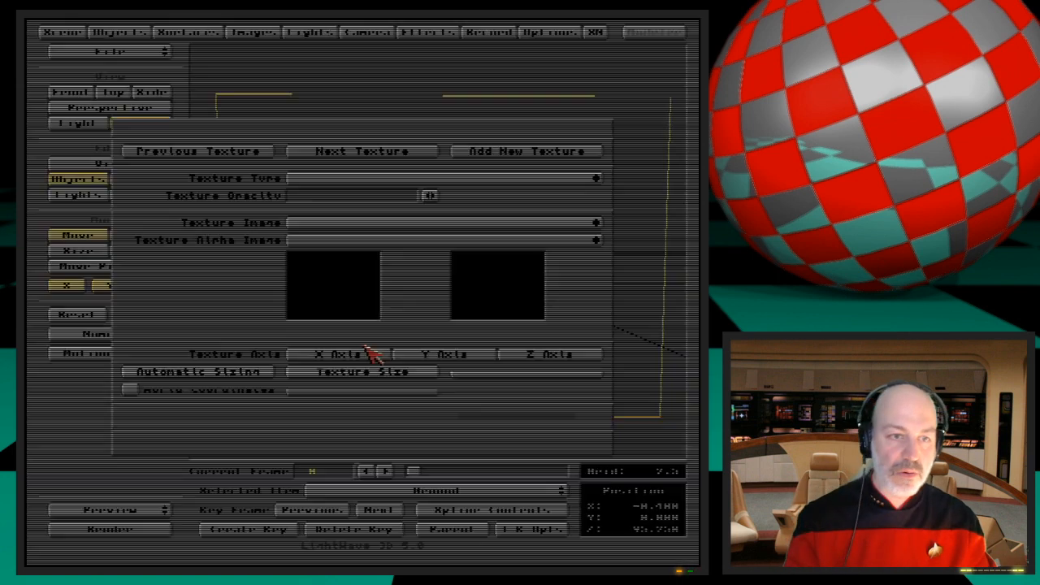
Step: Set the texture amplitude falloff on the Z axis to 1 % per unit and test render the frame
{"action": "left_click", "coordinate": [393, 393]}
{"action": "key", "text": "Tab"}
{"action": "key", "text": "Tab"}
{"action": "key", "text": "Return"}
{"action": "key", "text": "F9"}
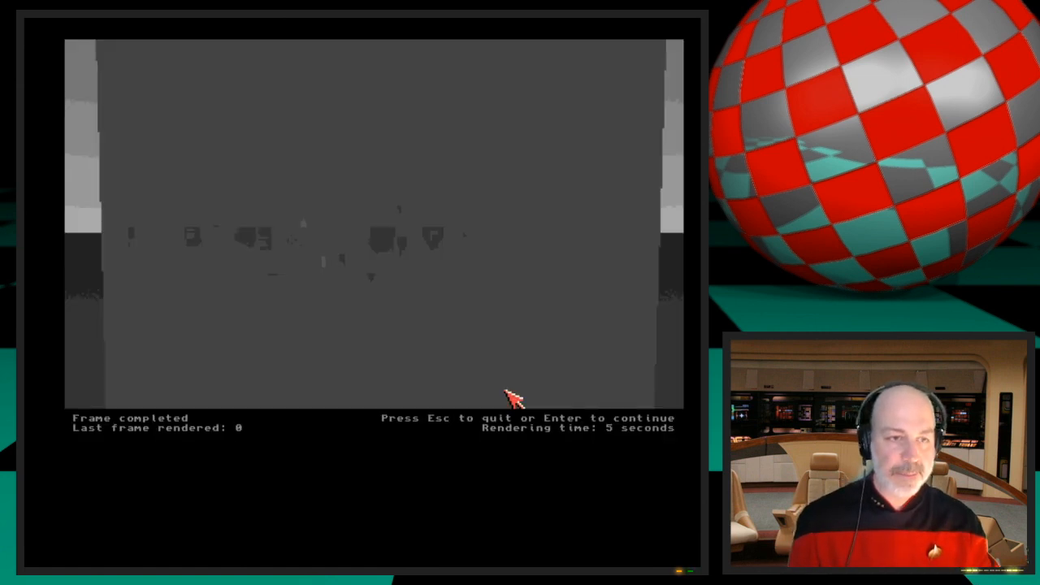
{"action": "key", "text": "Escape"}
Step: Inspect the texture falloff and the texture pattern velocity settings, leaving both without changes
{"action": "left_click", "coordinate": [391, 390]}
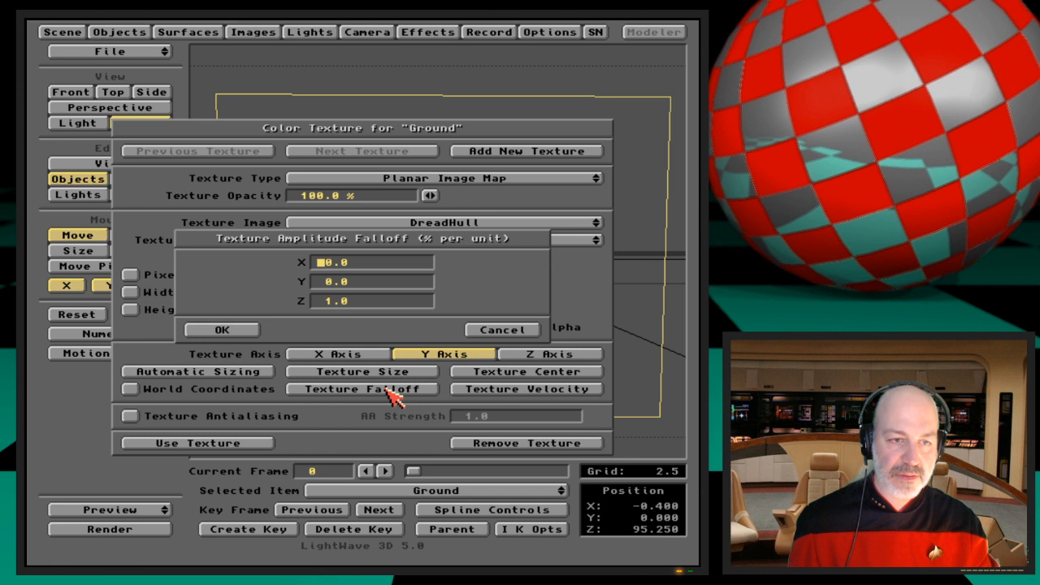
{"action": "left_click", "coordinate": [503, 329]}
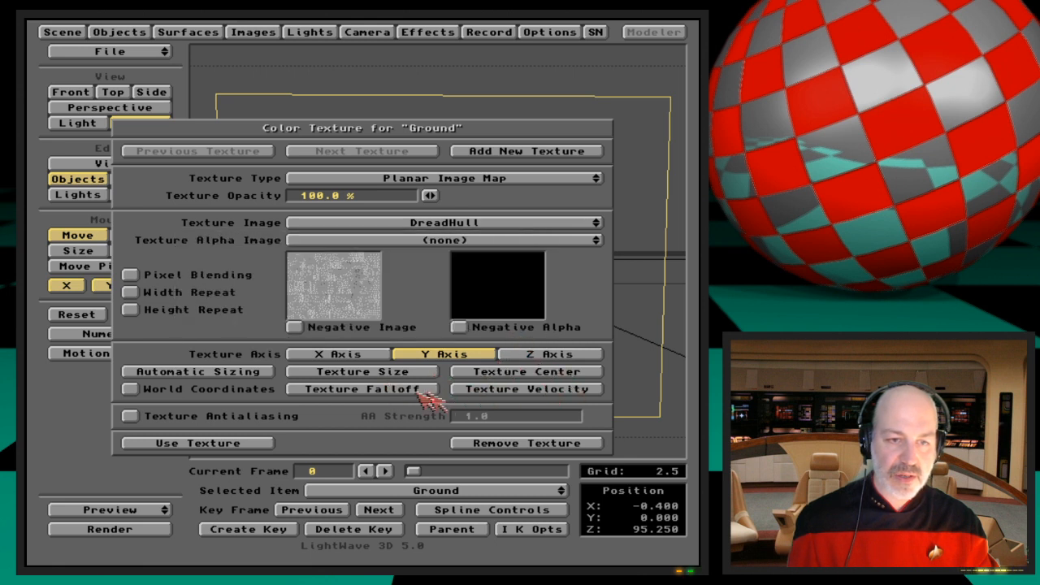
{"action": "left_click", "coordinate": [572, 390]}
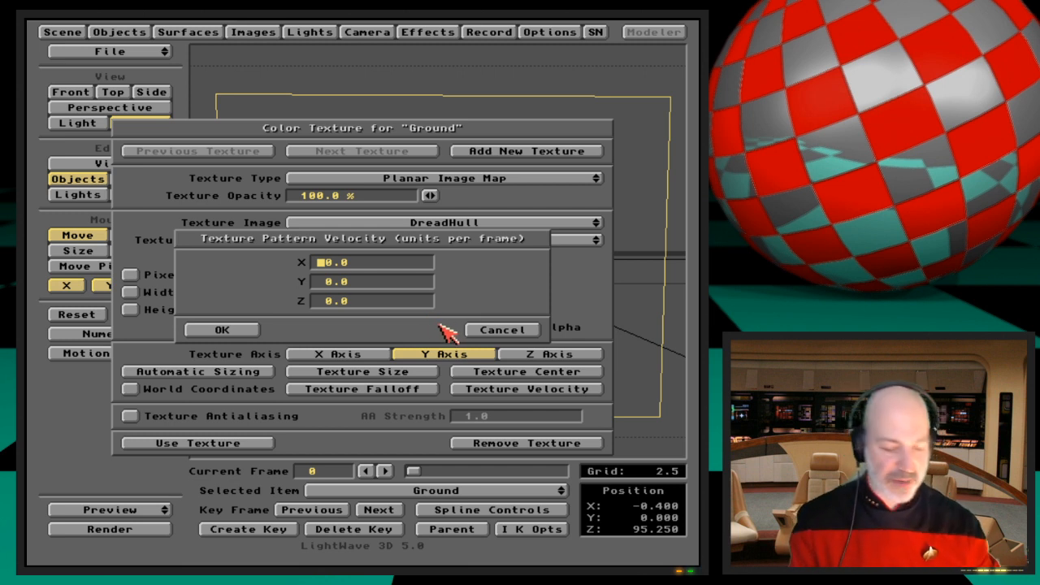
{"action": "left_click", "coordinate": [486, 333]}
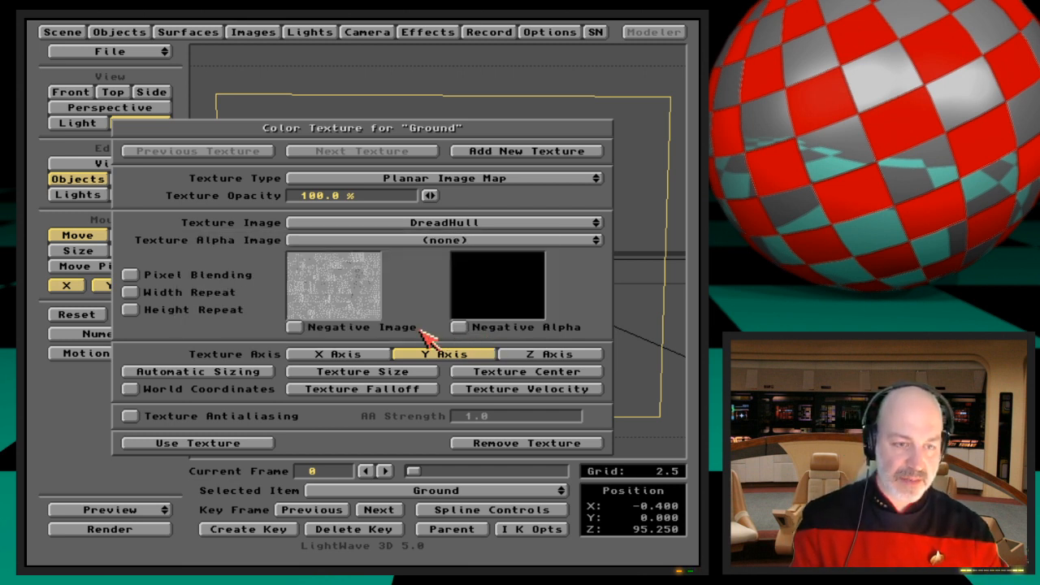
{"action": "key", "text": "super+m"}
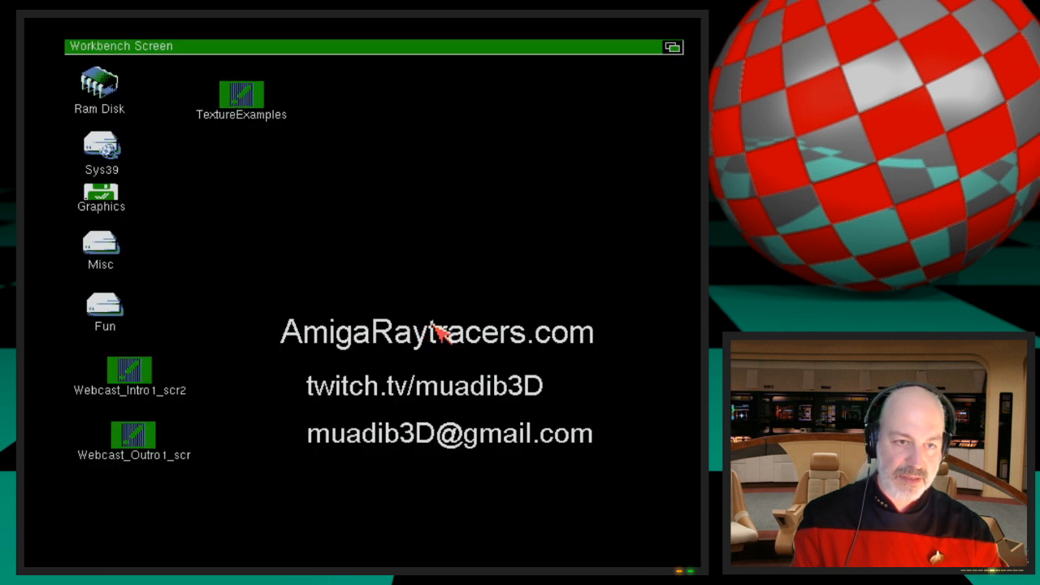
{"action": "key", "text": "super+m"}
{"action": "left_click", "coordinate": [420, 327]}
{"action": "left_click", "coordinate": [420, 328]}
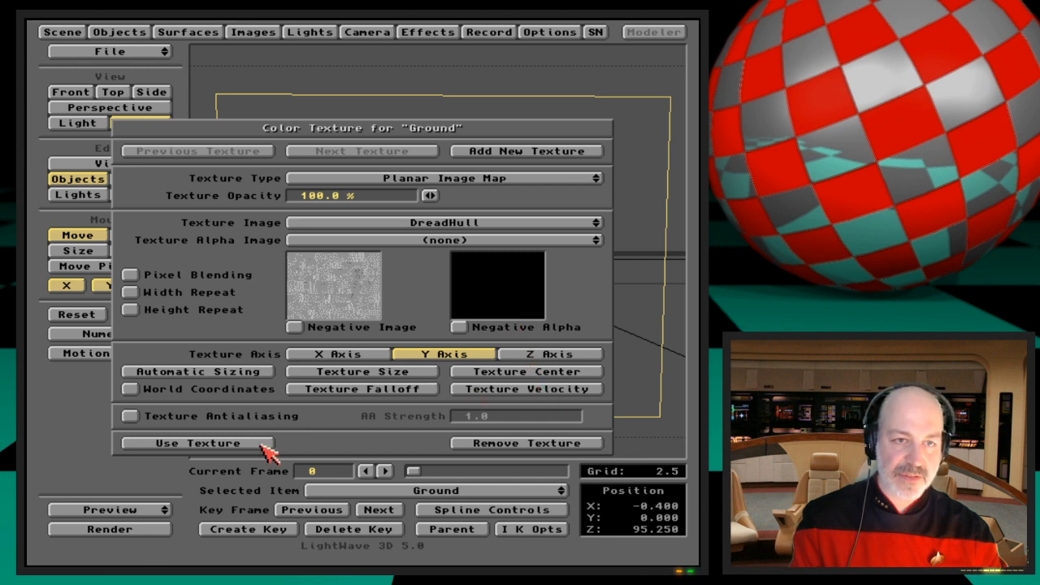
Step: Switch the texture type through Cylindrical, Spherical, Cubic and Front Projection Image Map to examine the options of each
{"action": "left_click", "coordinate": [530, 185]}
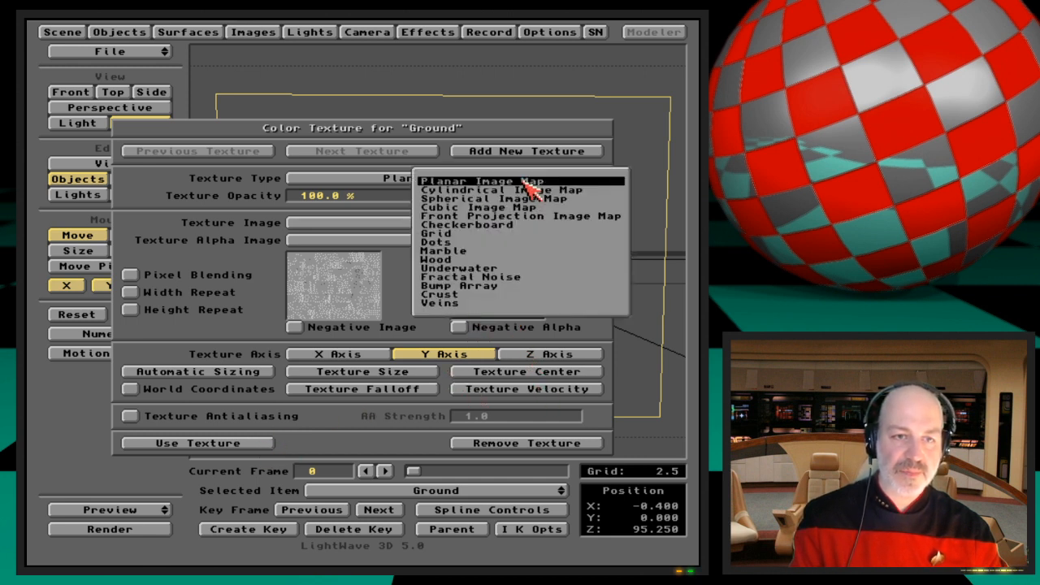
{"action": "left_click", "coordinate": [606, 191]}
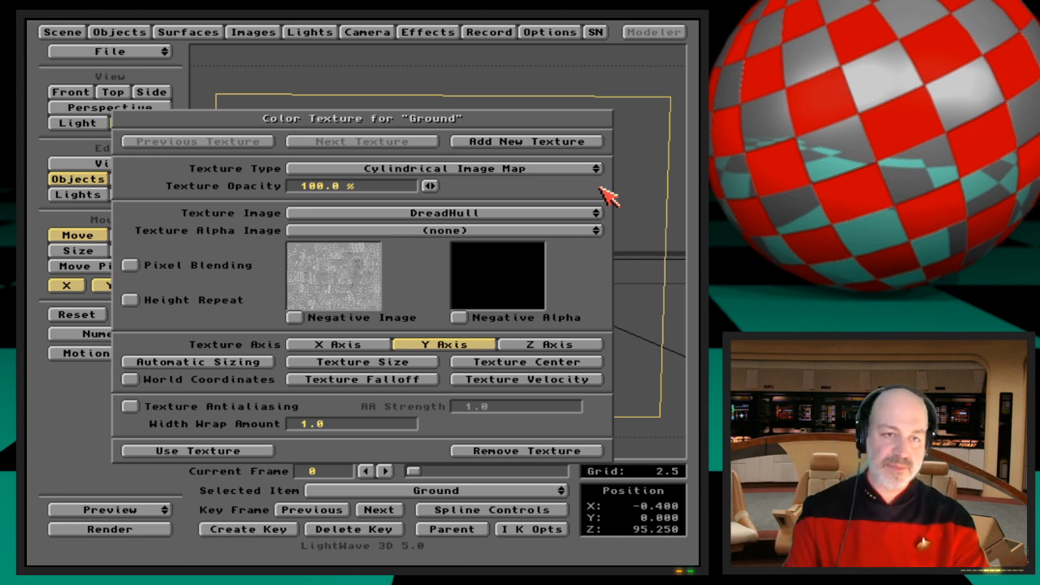
{"action": "left_click", "coordinate": [517, 171]}
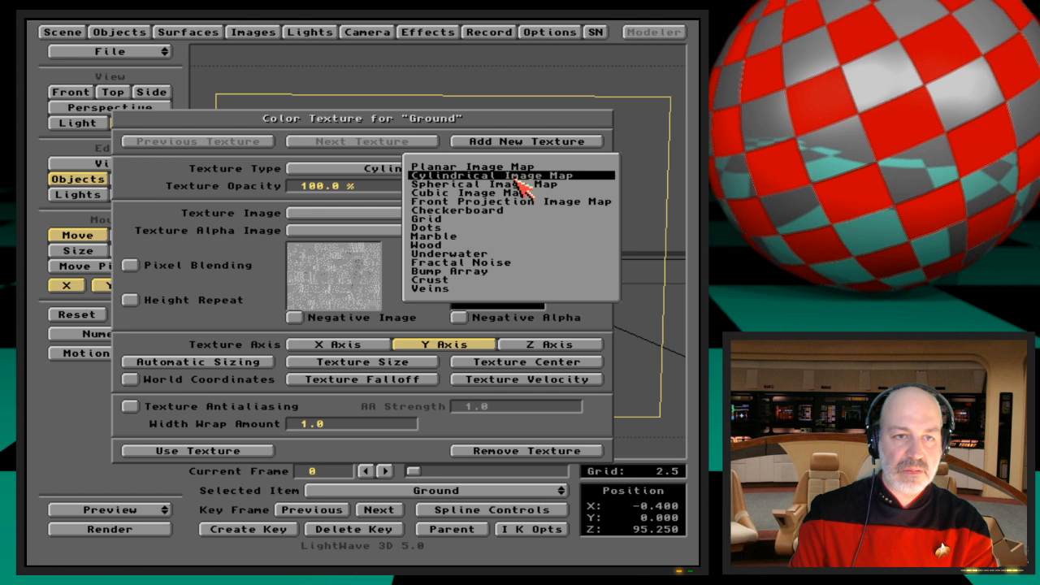
{"action": "left_click", "coordinate": [520, 184]}
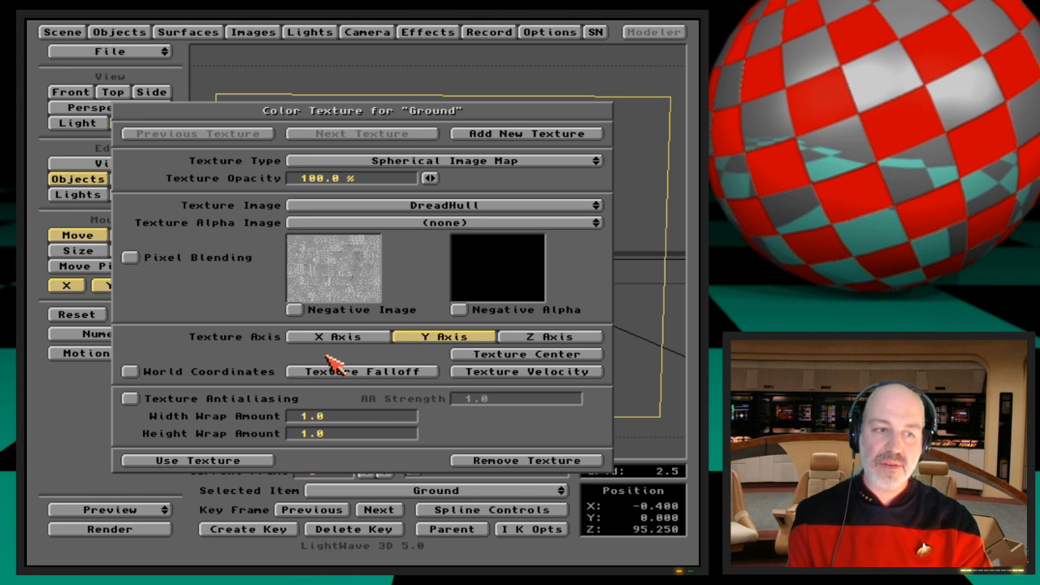
{"action": "left_click", "coordinate": [512, 163]}
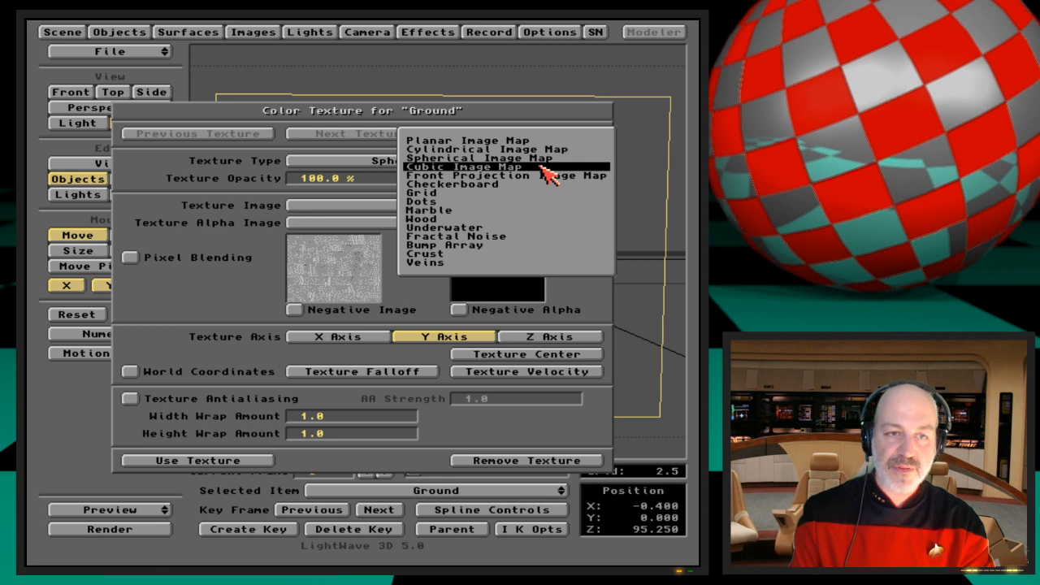
{"action": "left_click", "coordinate": [546, 170]}
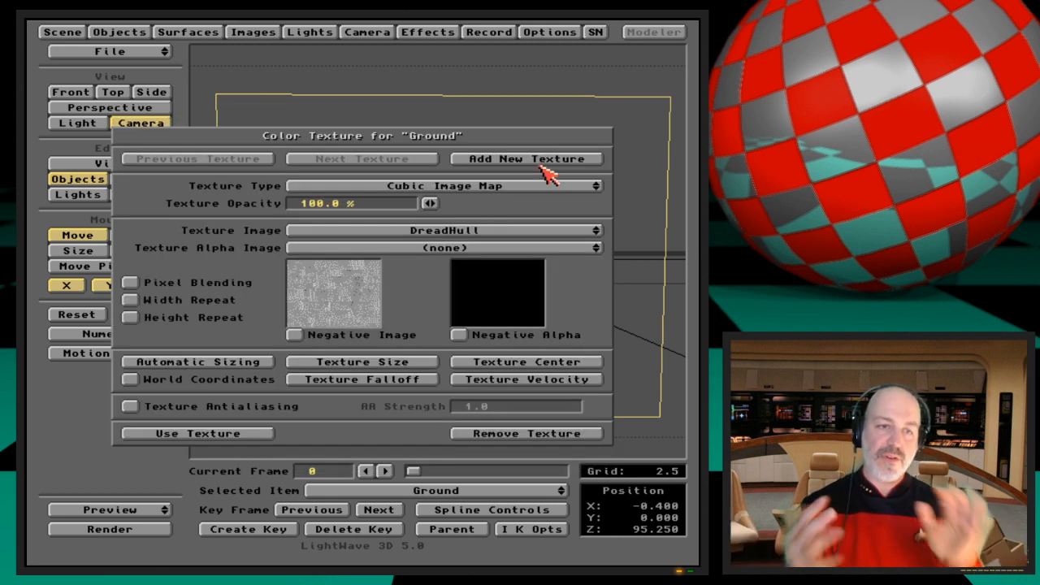
{"action": "left_click_drag", "start_coordinate": [525, 186], "coordinate": [617, 199]}
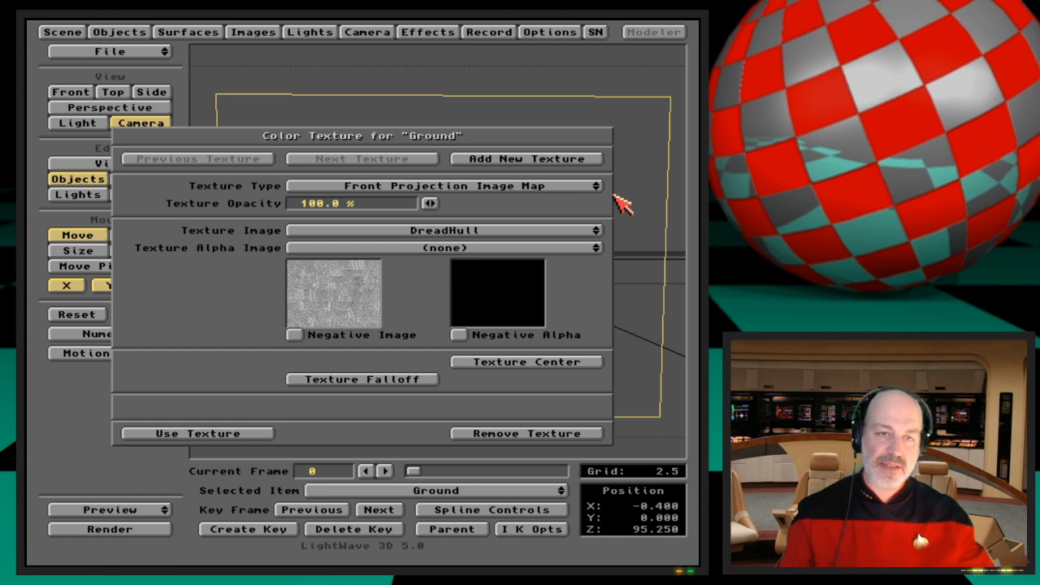
Step: Load the image World1_24.IFF from the geography drawer in 3D:Images into the scene
{"action": "left_click", "coordinate": [460, 230]}
{"action": "left_click_drag", "start_coordinate": [504, 234], "coordinate": [213, 27]}
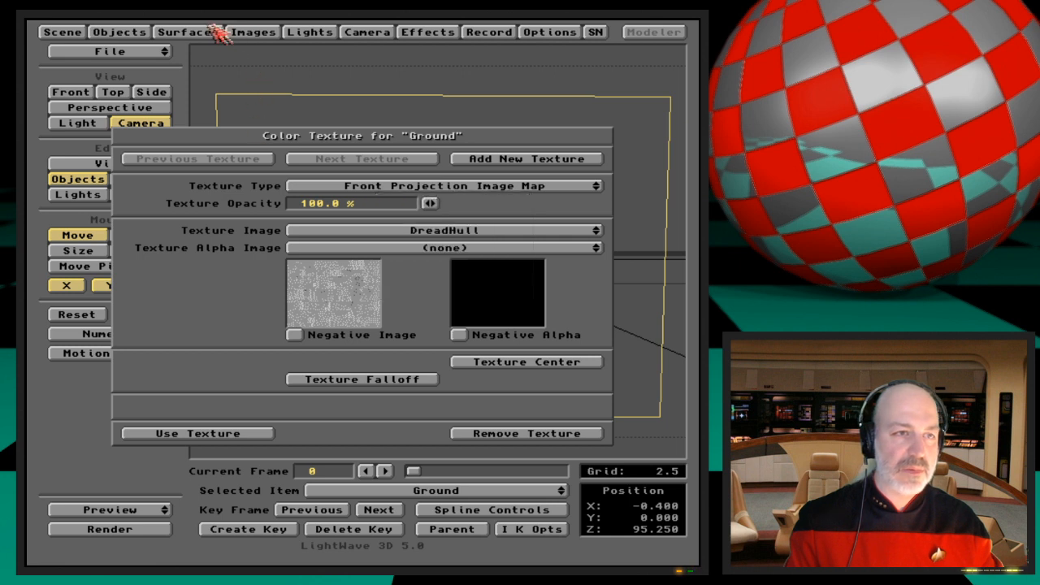
{"action": "left_click", "coordinate": [253, 33]}
{"action": "left_click", "coordinate": [227, 169]}
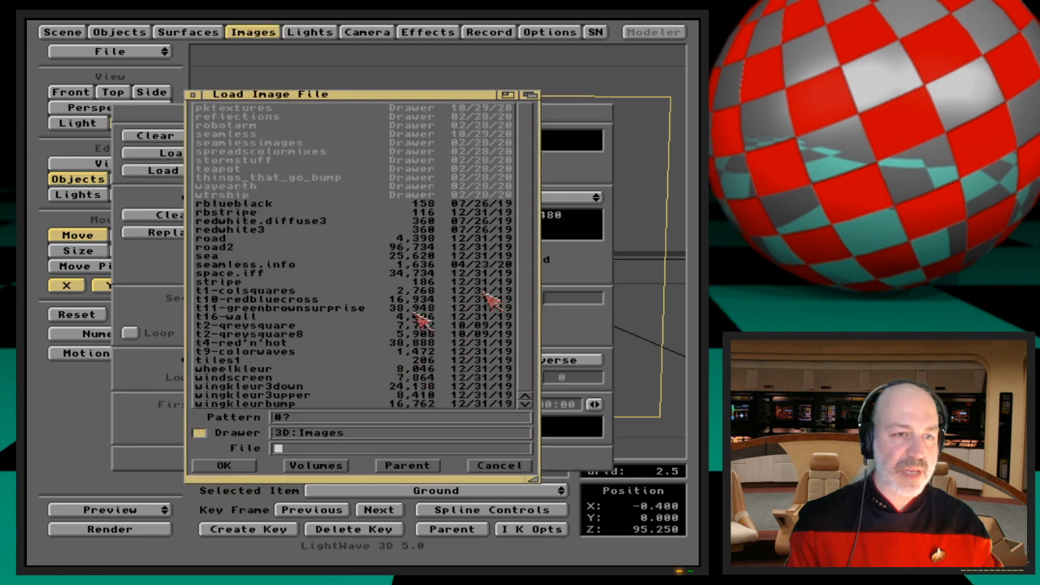
{"action": "left_click", "coordinate": [527, 380]}
{"action": "left_click", "coordinate": [526, 381]}
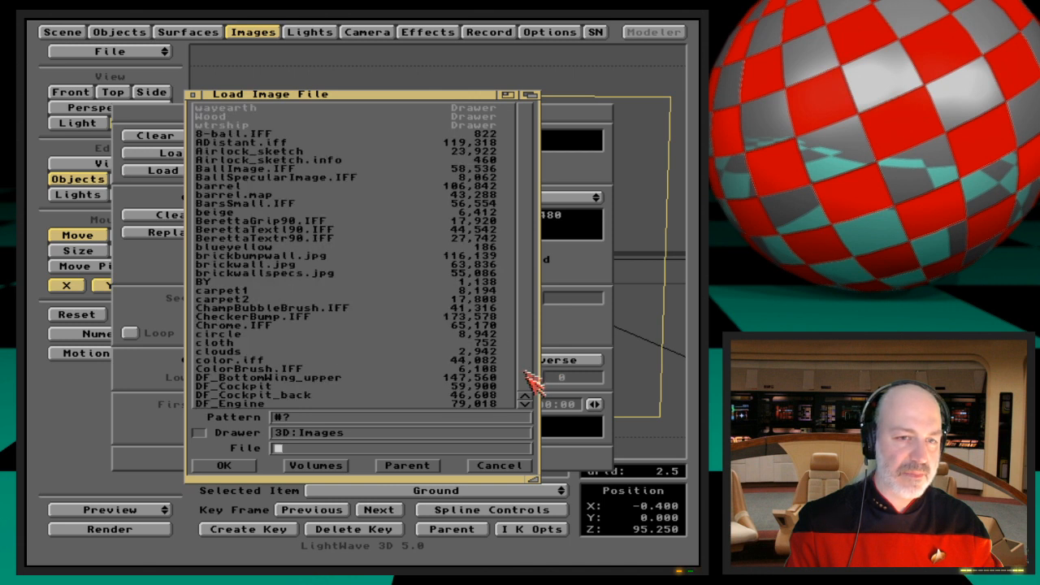
{"action": "left_click", "coordinate": [527, 381]}
{"action": "left_click", "coordinate": [526, 380]}
{"action": "left_click_drag", "start_coordinate": [525, 358], "coordinate": [508, 122]}
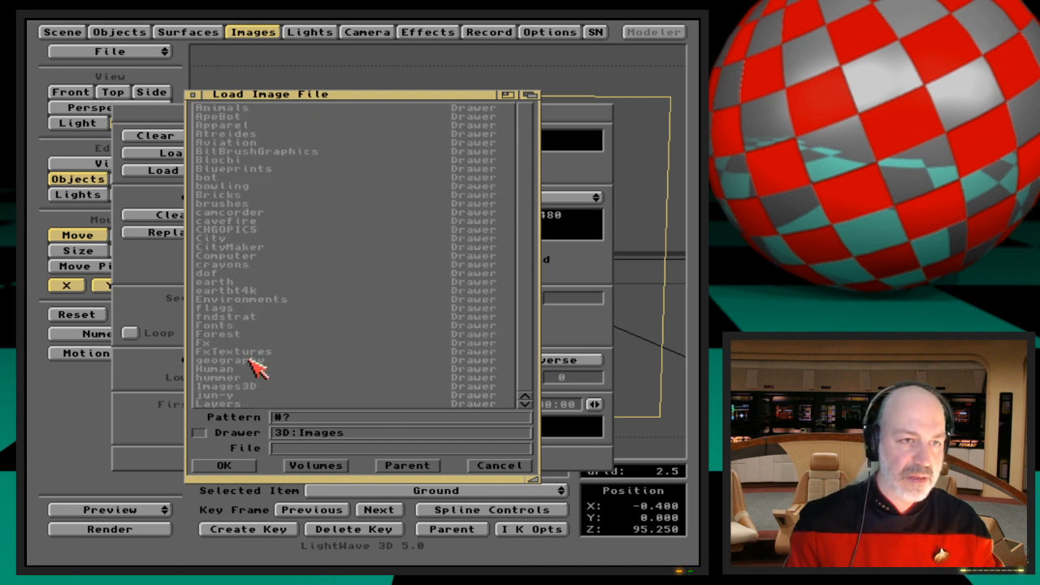
{"action": "left_click", "coordinate": [250, 362]}
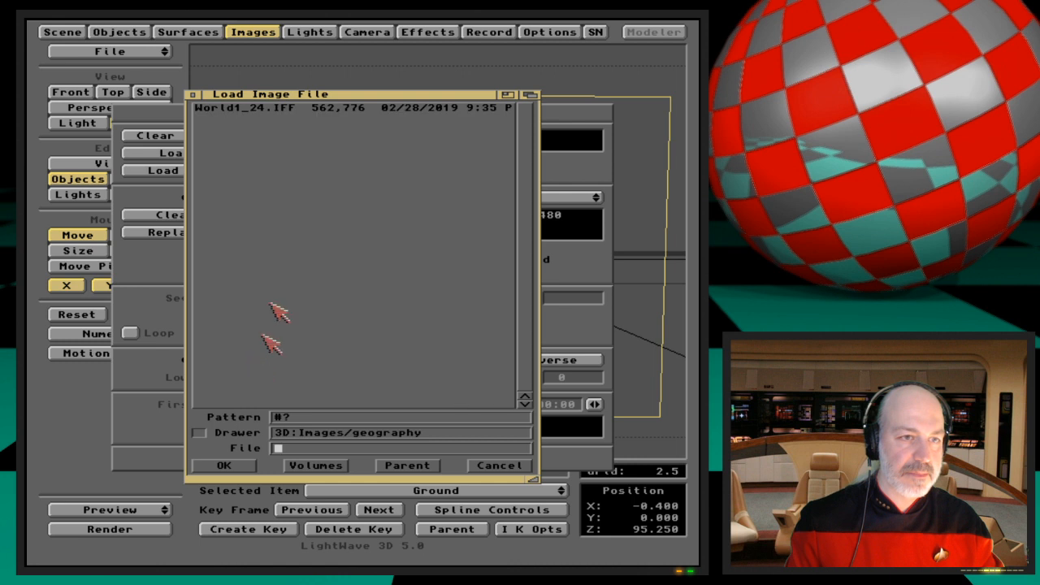
{"action": "double_click", "coordinate": [289, 112]}
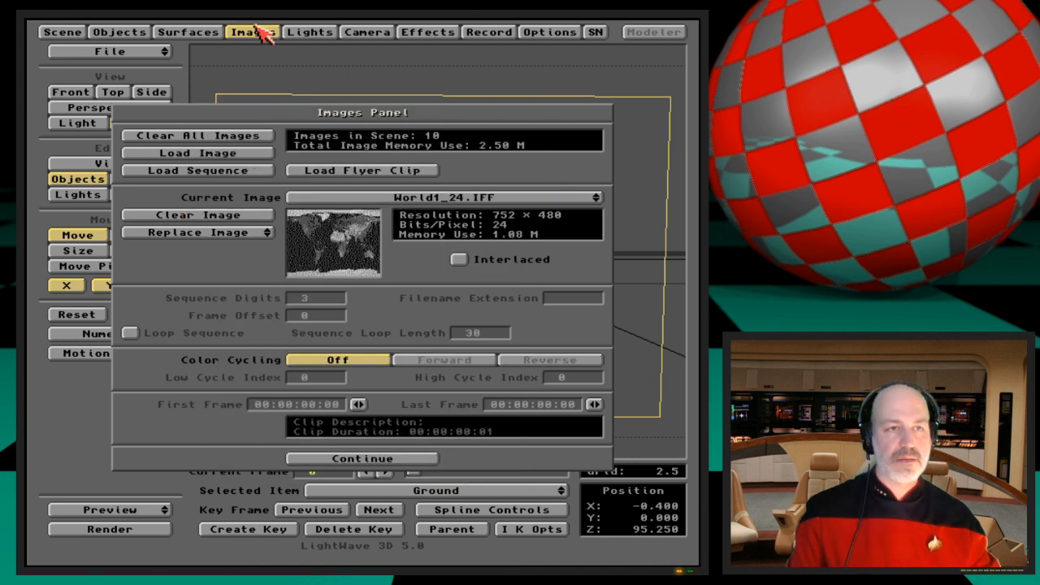
Step: Return to the Ground surface's color texture and choose World1_24.IFF as the texture image
{"action": "left_click", "coordinate": [199, 32]}
{"action": "left_click", "coordinate": [486, 138]}
{"action": "left_click", "coordinate": [481, 138]}
{"action": "left_click", "coordinate": [429, 200]}
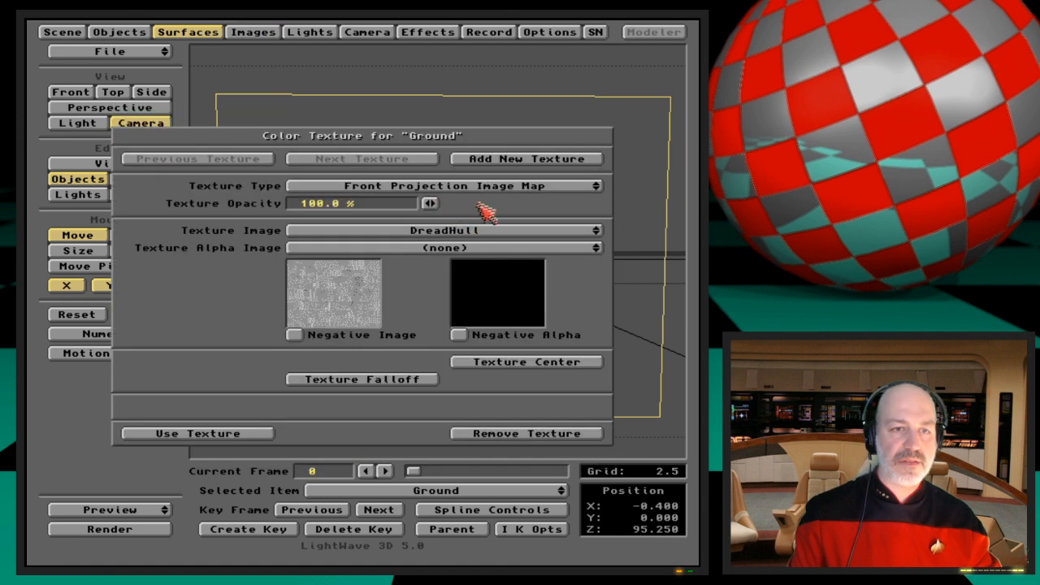
{"action": "left_click", "coordinate": [481, 233]}
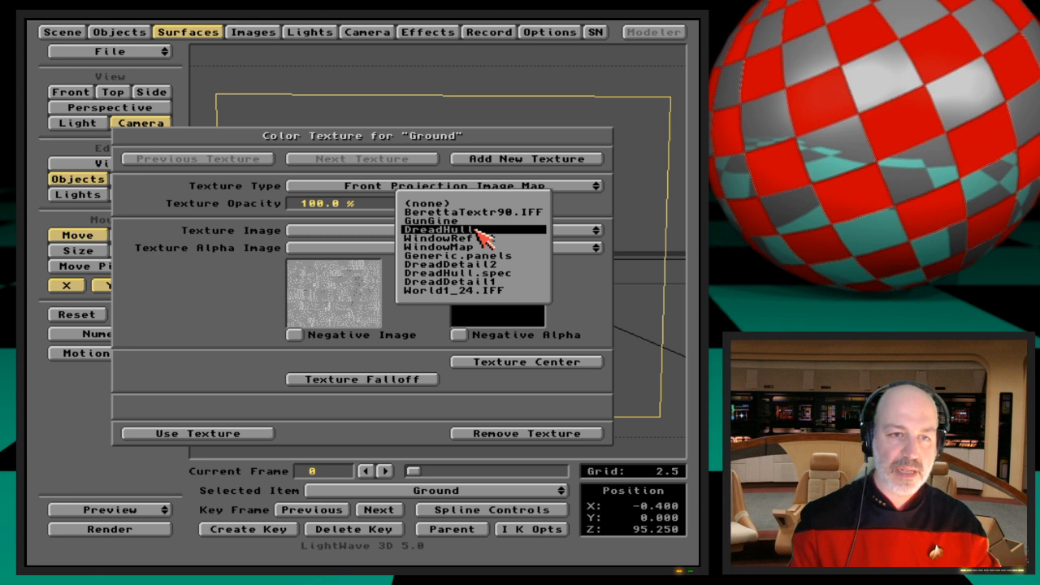
{"action": "left_click", "coordinate": [486, 290]}
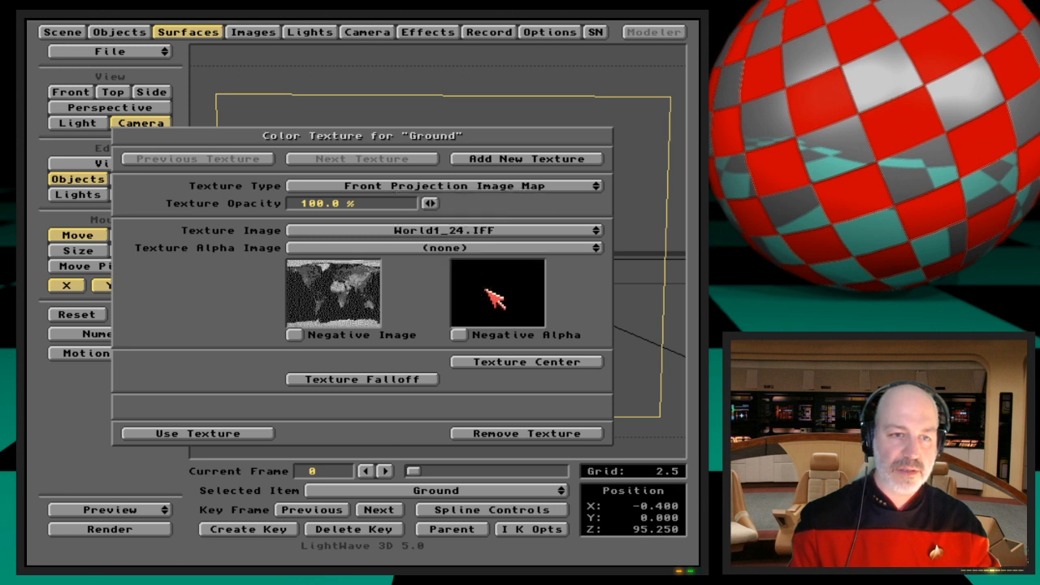
Step: Change the texture type to Planar Image Map on the Y axis and apply automatic sizing
{"action": "left_click", "coordinate": [486, 186]}
{"action": "left_click", "coordinate": [487, 152]}
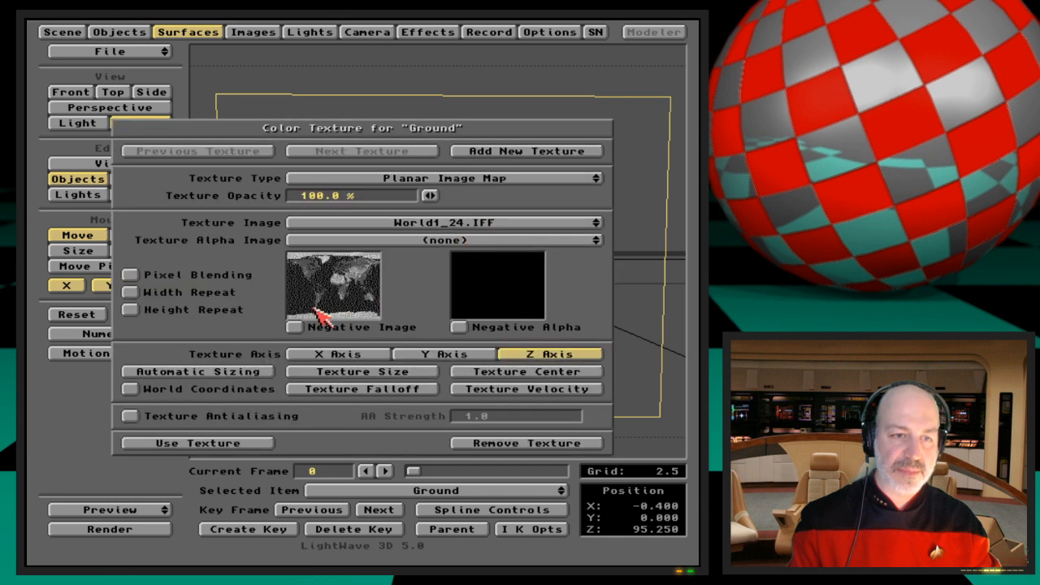
{"action": "left_click", "coordinate": [418, 356]}
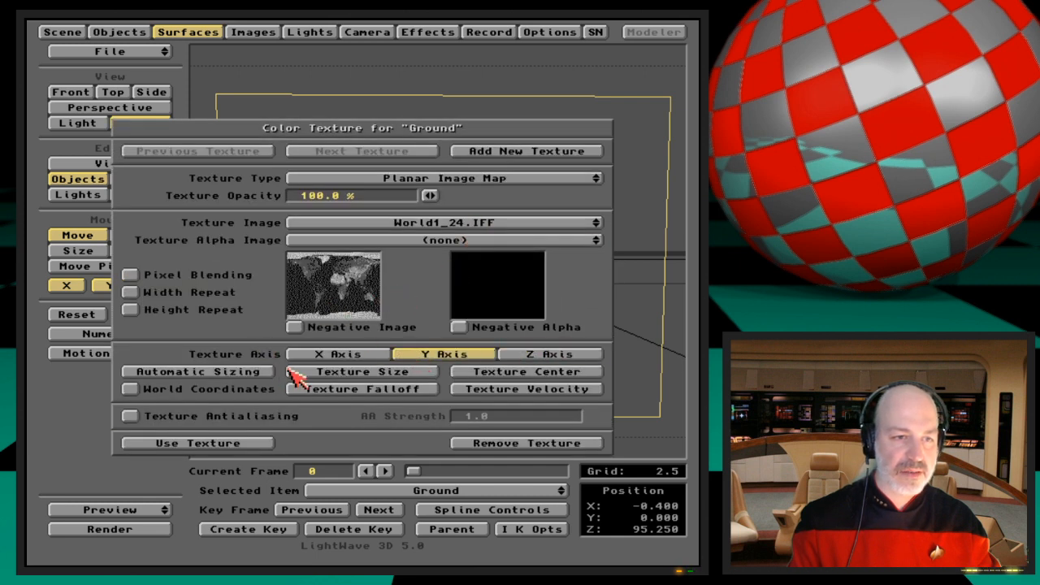
{"action": "left_click", "coordinate": [265, 374]}
{"action": "left_click", "coordinate": [216, 320]}
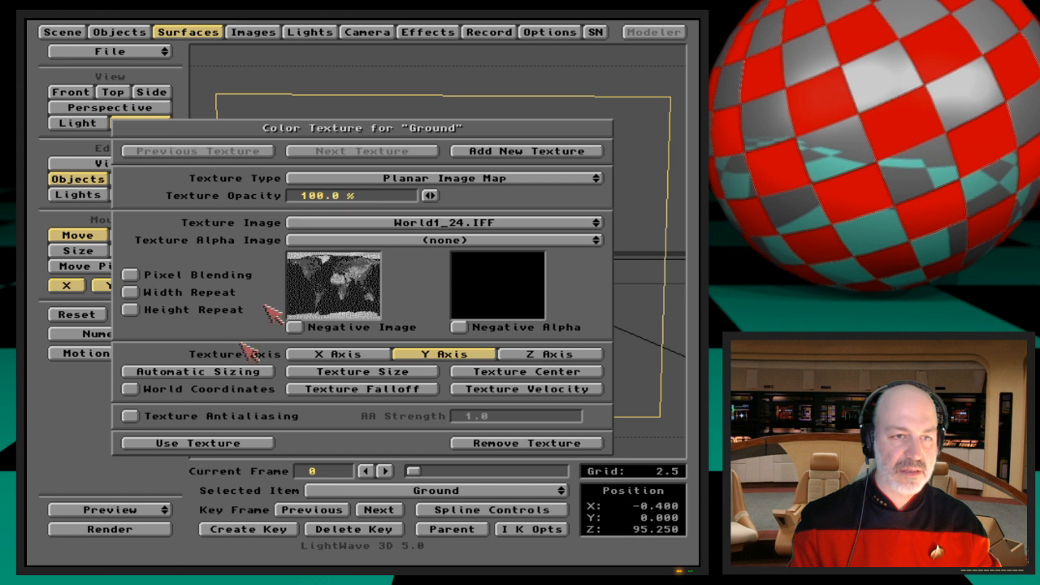
Step: Apply the world map texture and set the Ground surface's luminosity to 100% and diffuse level to 0%
{"action": "left_click", "coordinate": [247, 443]}
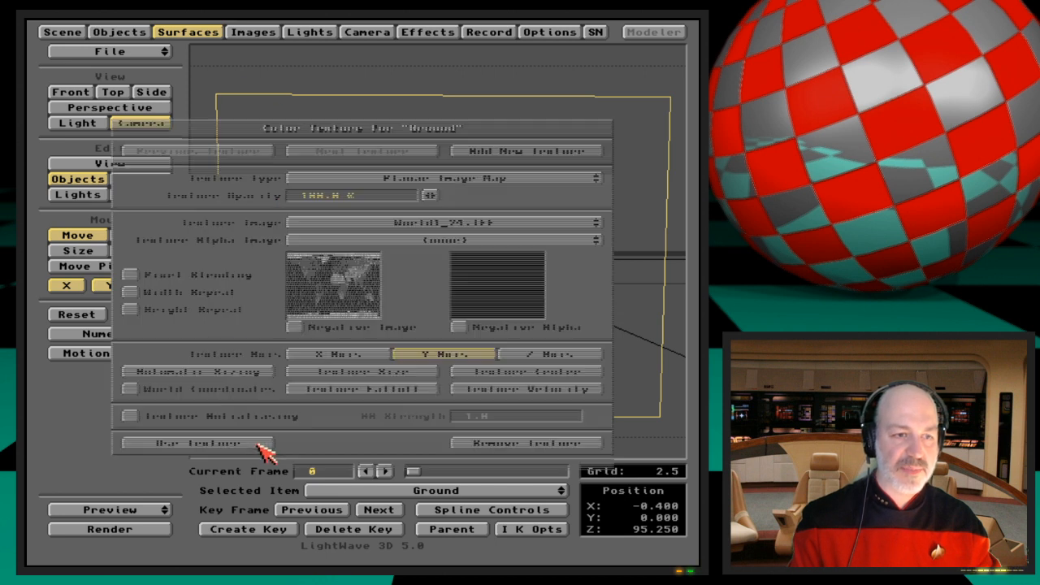
{"action": "left_click", "coordinate": [408, 216]}
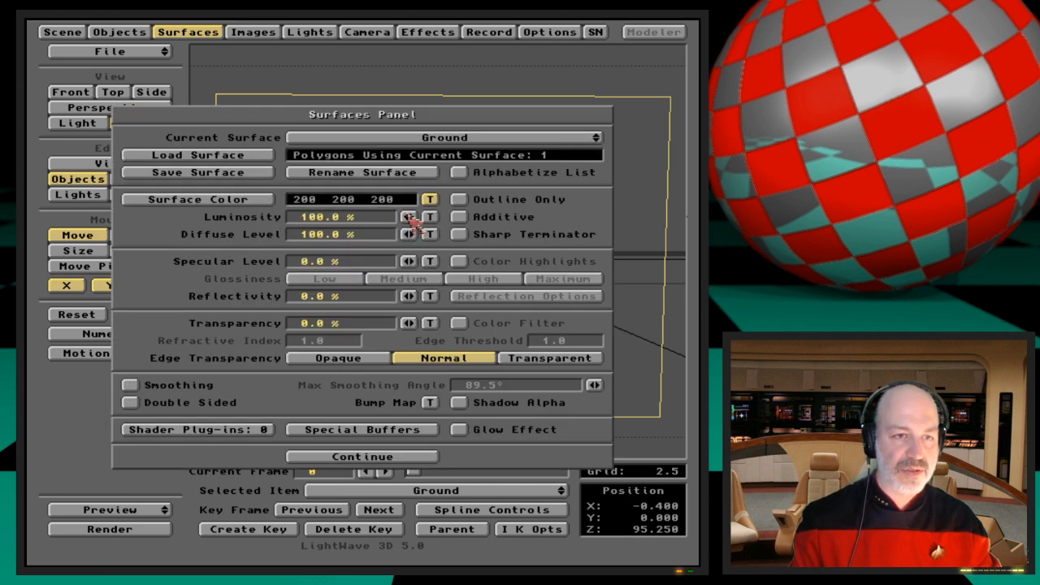
{"action": "left_click", "coordinate": [407, 234]}
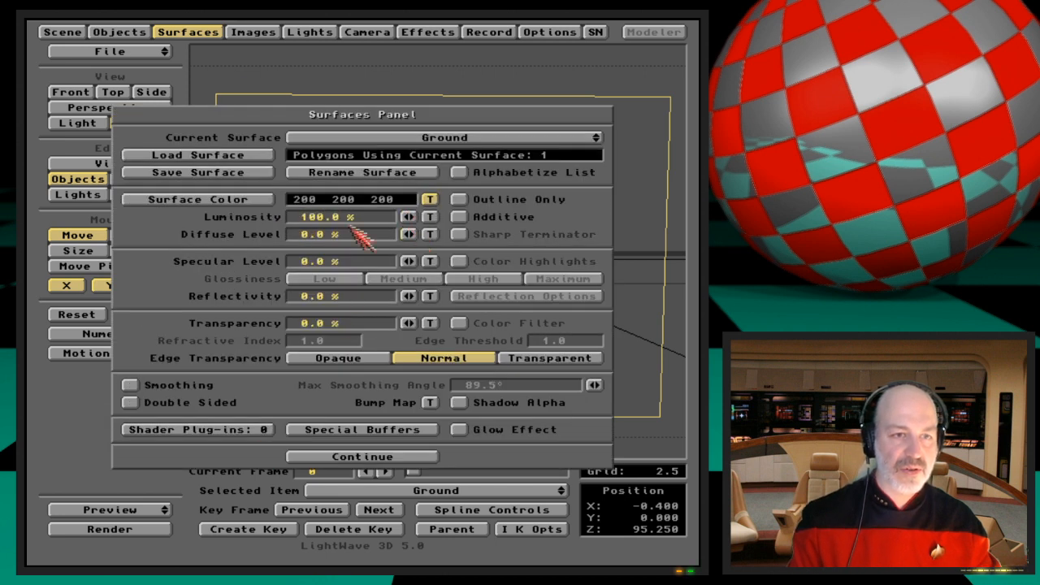
Step: Render the current frame to check the planar world map on the Ground, then close the color texture settings
{"action": "left_click", "coordinate": [429, 199]}
{"action": "key", "text": "F9"}
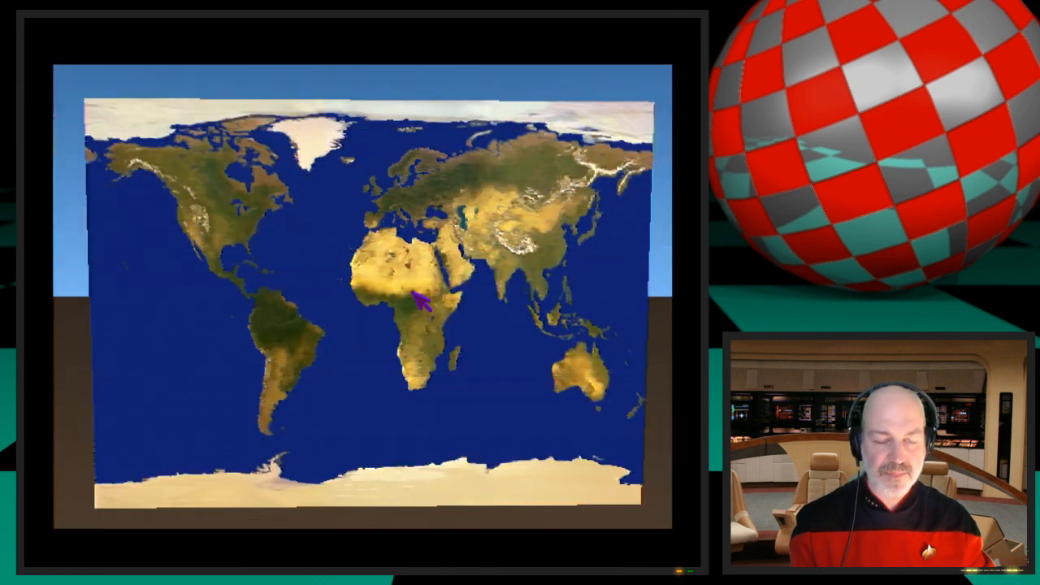
{"action": "left_click", "coordinate": [412, 292]}
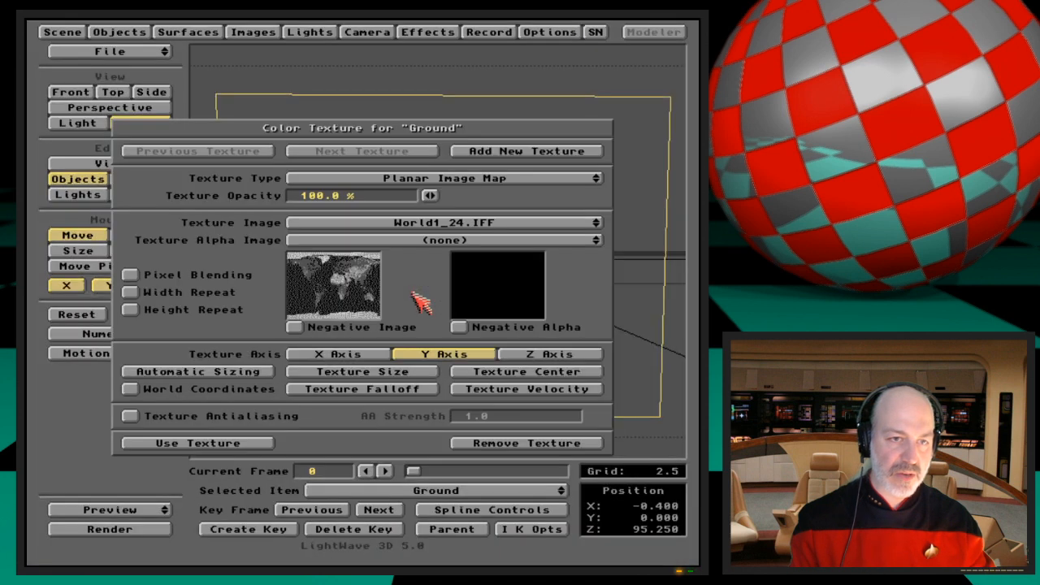
{"action": "left_click", "coordinate": [275, 443]}
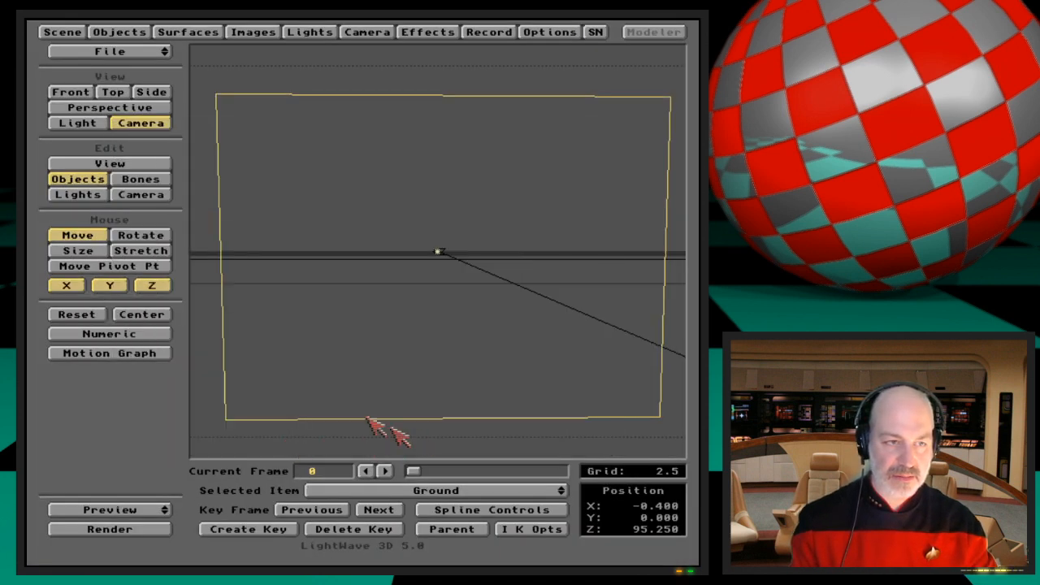
Step: Rotate the Ground object to about 329.6° pitch and -1.4° heading, key it at frame 0 and render the frame
{"action": "left_click", "coordinate": [162, 237]}
{"action": "mouse_move", "coordinate": [379, 306]}
{"action": "left_mouse_down"}
{"action": "mouse_move", "coordinate": [377, 243]}
{"action": "mouse_move", "coordinate": [377, 300]}
{"action": "left_mouse_up"}
{"action": "key", "text": "Return"}
{"action": "key", "text": "Return"}
{"action": "key", "text": "F9"}
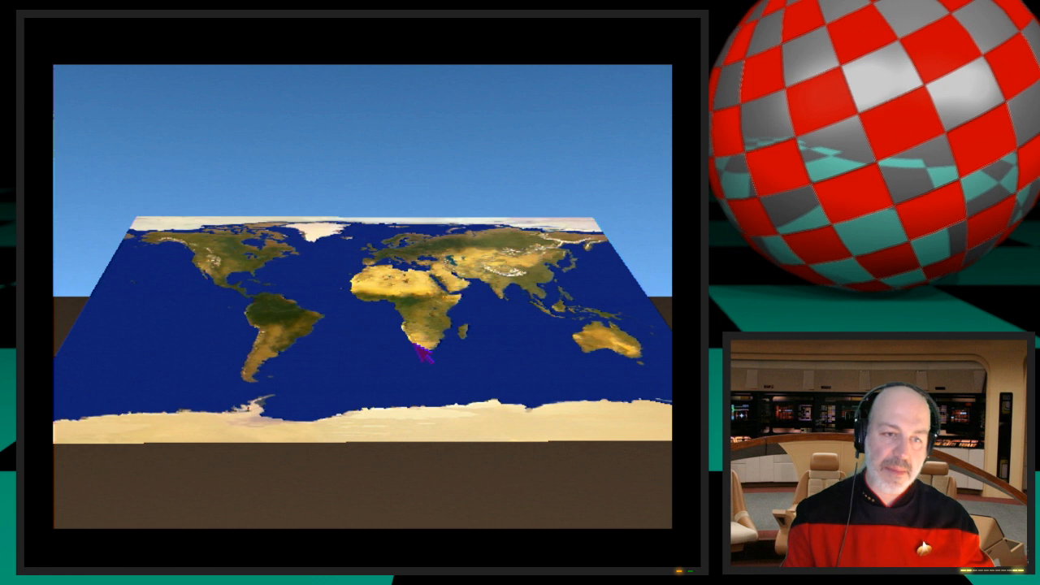
{"action": "key", "text": "Escape"}
{"action": "key", "text": "Escape"}
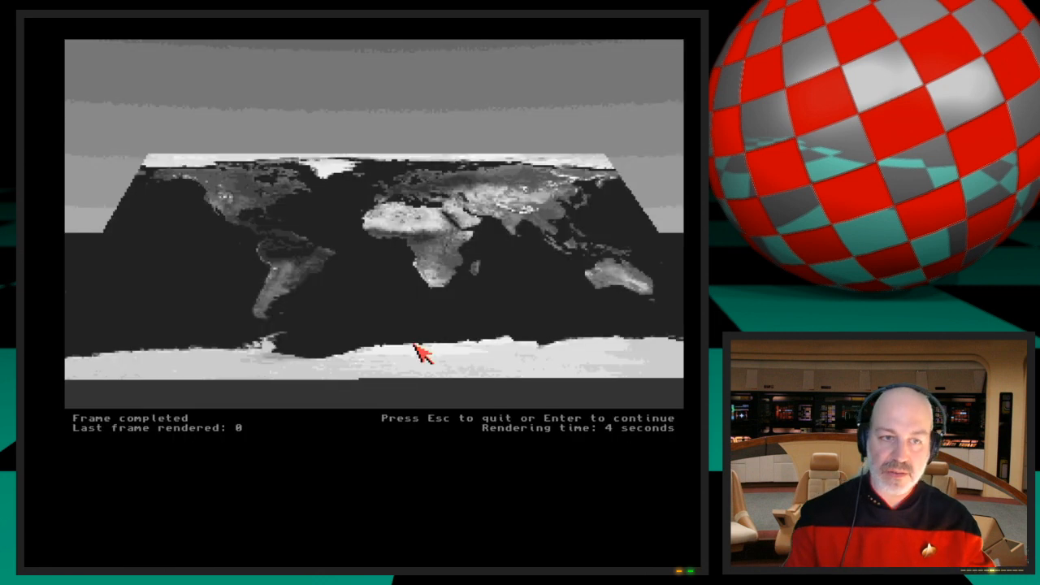
Step: Change the Ground surface's color texture type to Front Projection Image Map and render the frame
{"action": "left_click", "coordinate": [218, 32]}
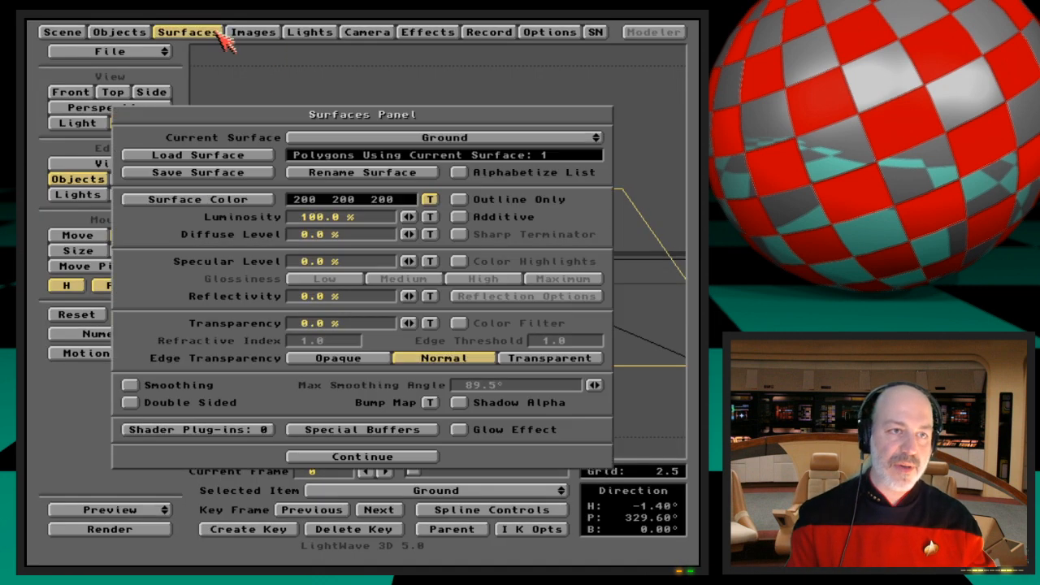
{"action": "left_click", "coordinate": [446, 196]}
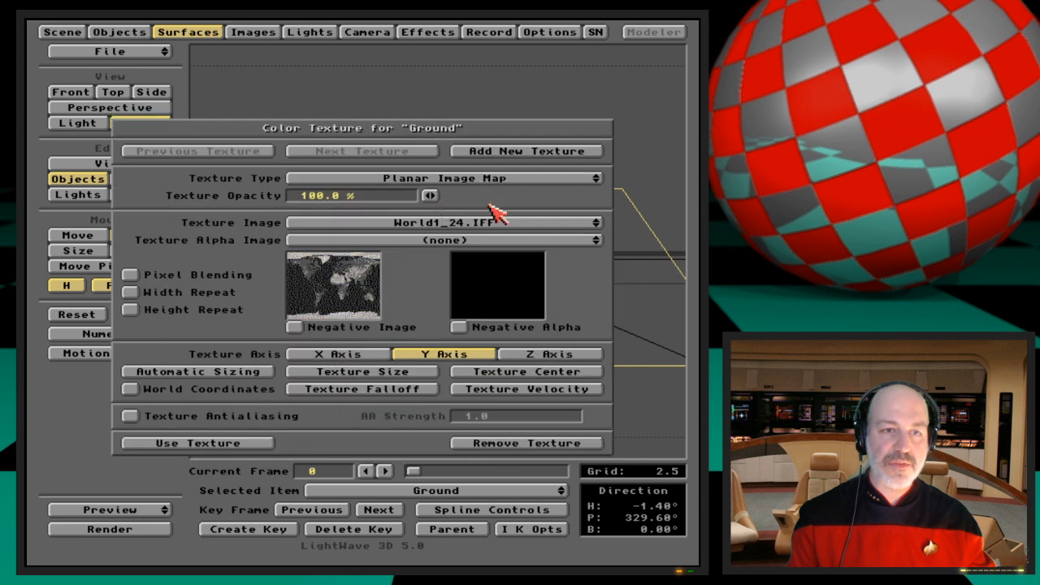
{"action": "left_click", "coordinate": [499, 180]}
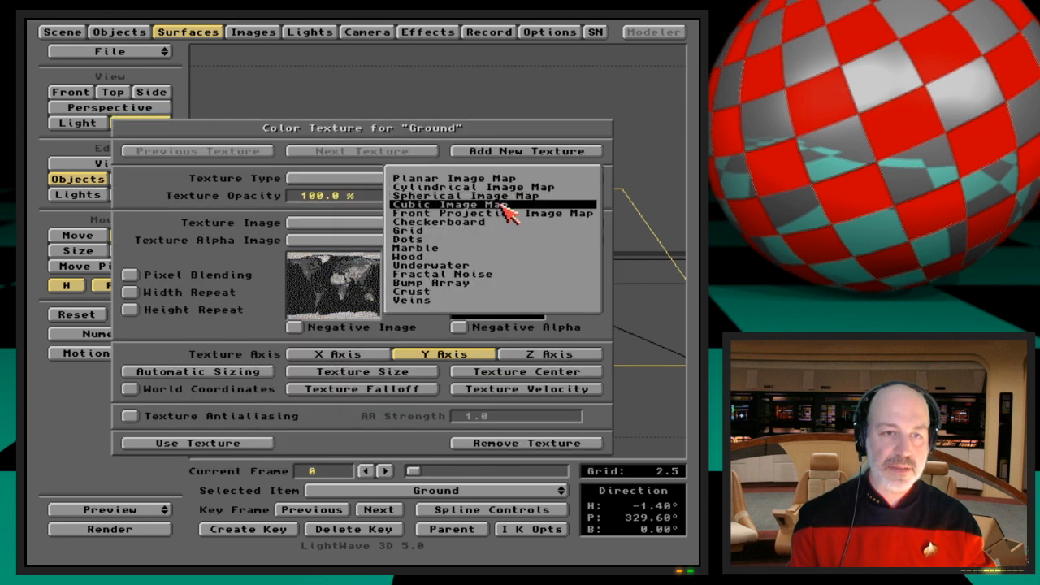
{"action": "left_click", "coordinate": [532, 213]}
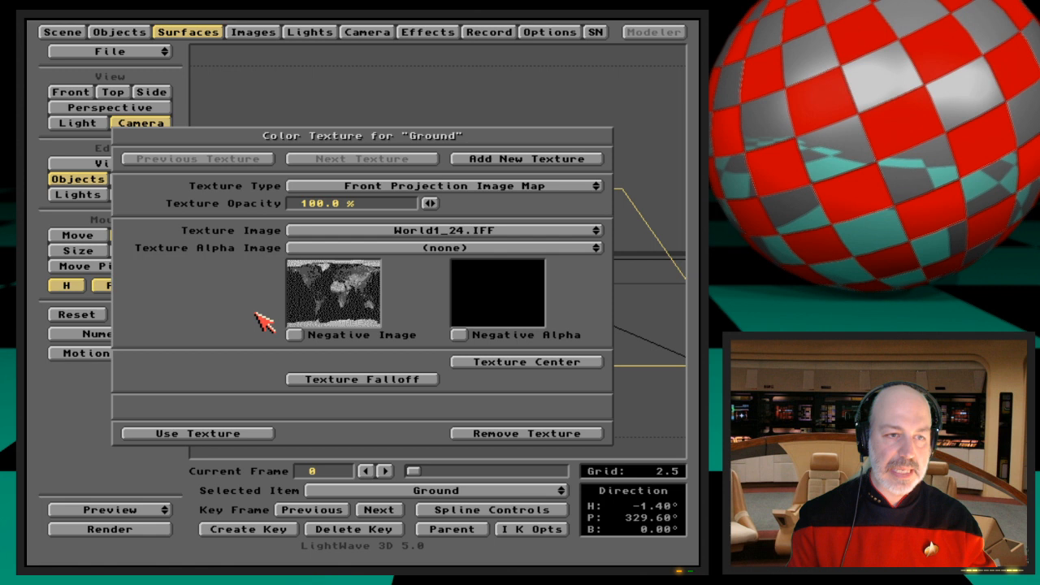
{"action": "key", "text": "F9"}
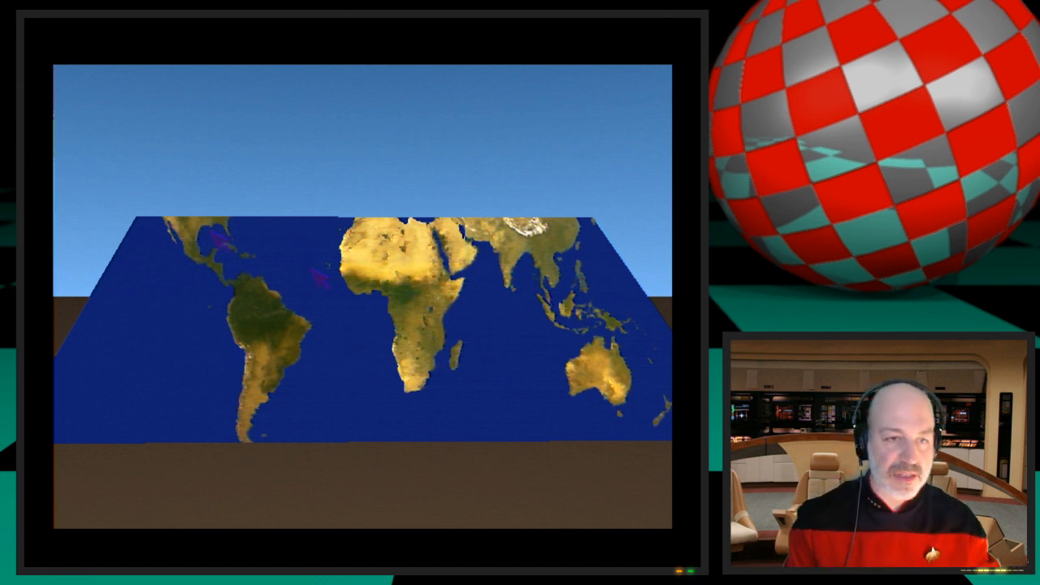
{"action": "key", "text": "Escape"}
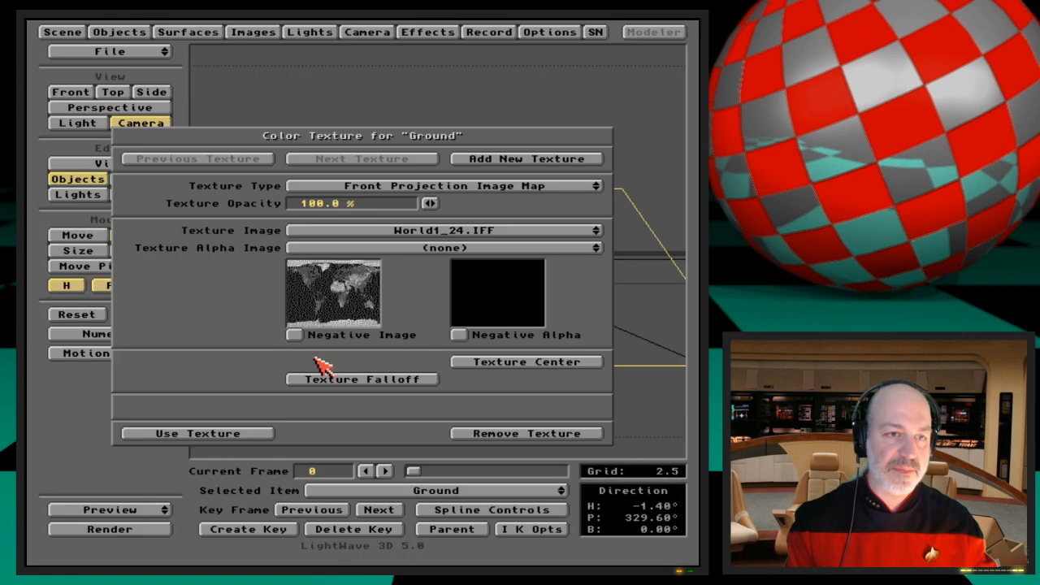
Step: Apply the front projection texture and rotate the Ground object to about 326.2° pitch and -2° heading
{"action": "left_click", "coordinate": [253, 438]}
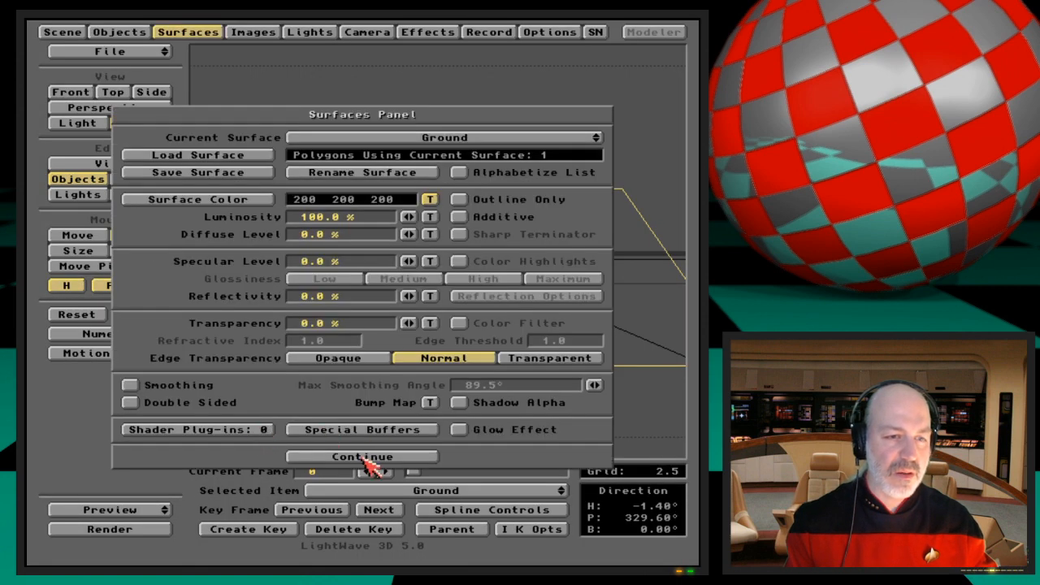
{"action": "left_click", "coordinate": [370, 452]}
{"action": "left_click_drag", "start_coordinate": [367, 404], "coordinate": [365, 389]}
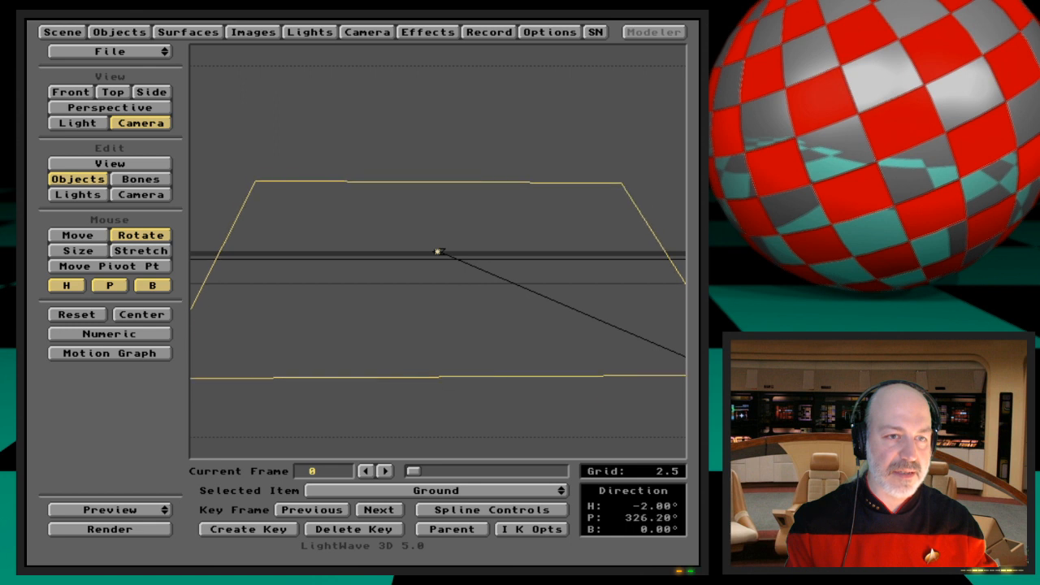
Step: Move the Ground object up to about Y 22.125, key the position and render the front-projected map
{"action": "left_click", "coordinate": [78, 235]}
{"action": "left_click_drag", "start_coordinate": [309, 349], "coordinate": [331, 365]}
{"action": "key", "text": "Return"}
{"action": "key", "text": "Return"}
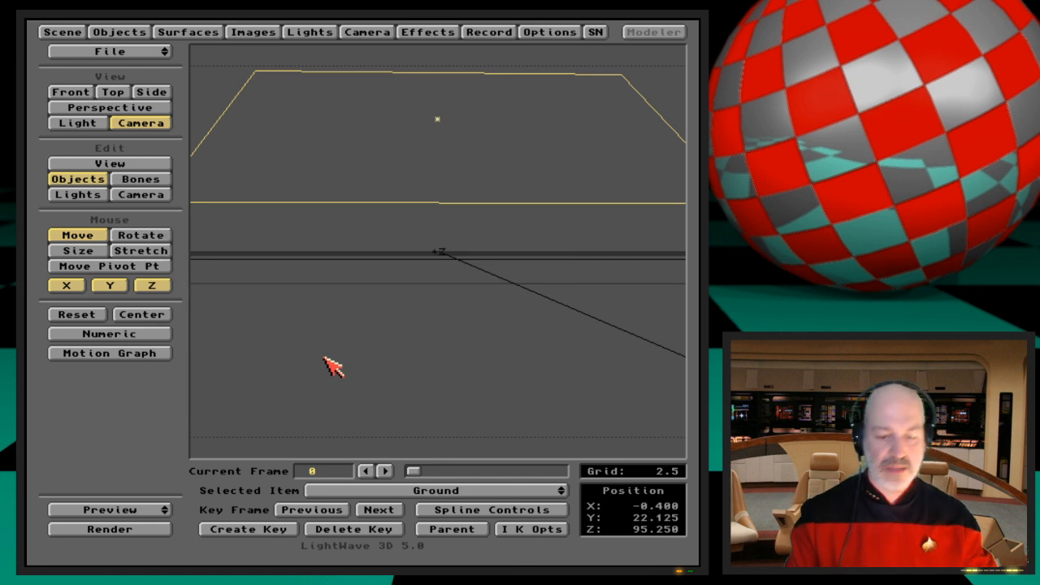
{"action": "key", "text": "F9"}
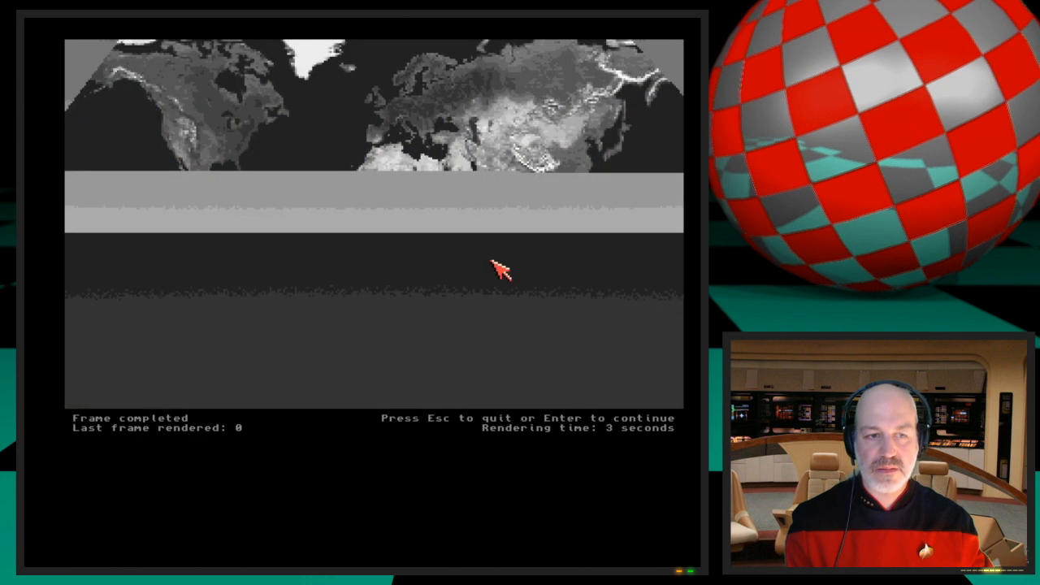
{"action": "key", "text": "Escape"}
Step: Move the Ground object back down to about Y -0.25 and key the position at frame 0
{"action": "right_click_drag", "start_coordinate": [443, 269], "coordinate": [444, 401]}
{"action": "key", "text": "Return"}
{"action": "key", "text": "Return"}
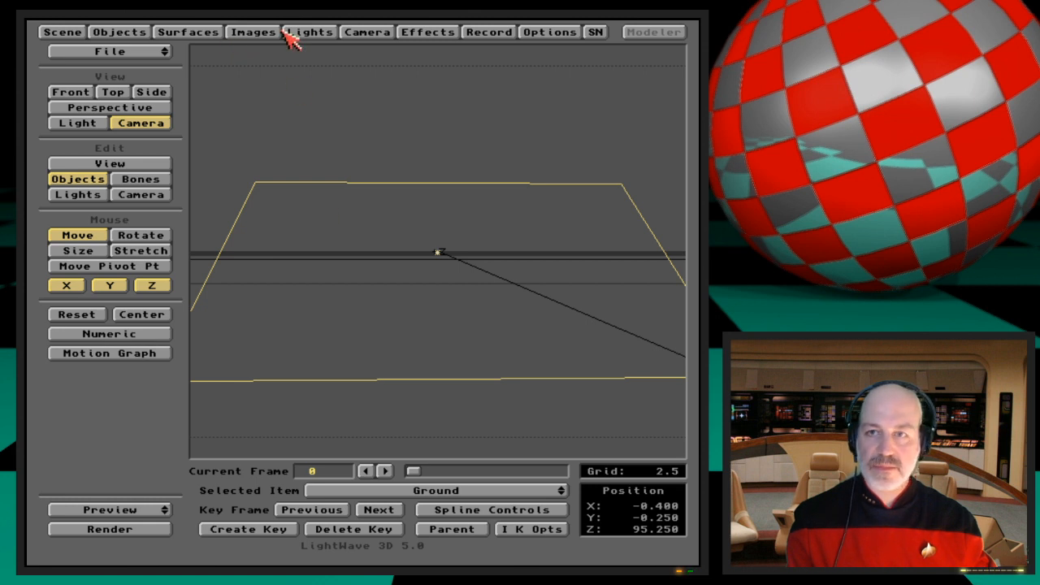
Step: Change the Ground surface's color texture type to Fractal Noise and render the frame
{"action": "left_click", "coordinate": [204, 33]}
{"action": "left_click", "coordinate": [429, 200]}
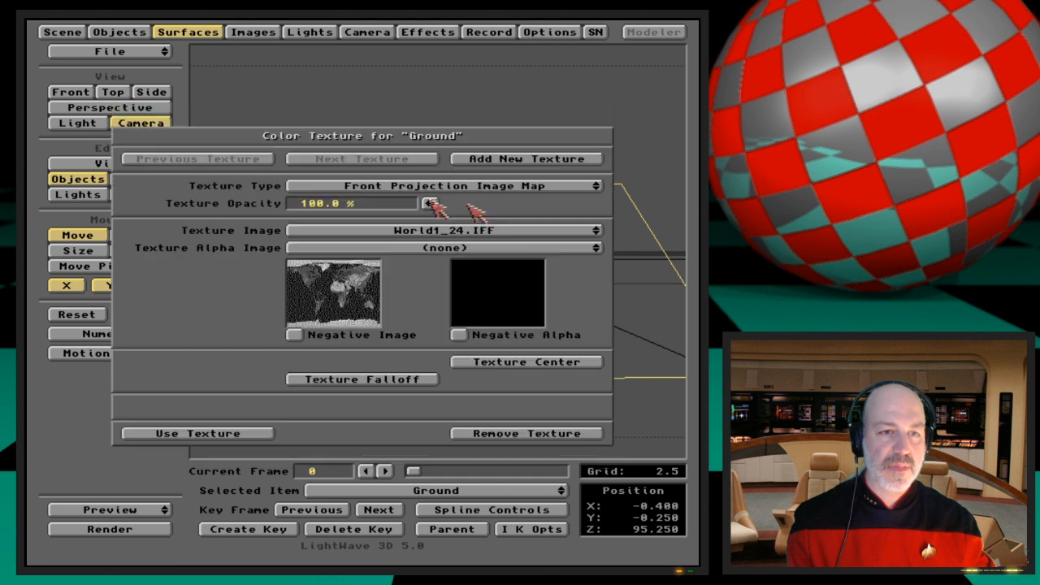
{"action": "left_click", "coordinate": [536, 187]}
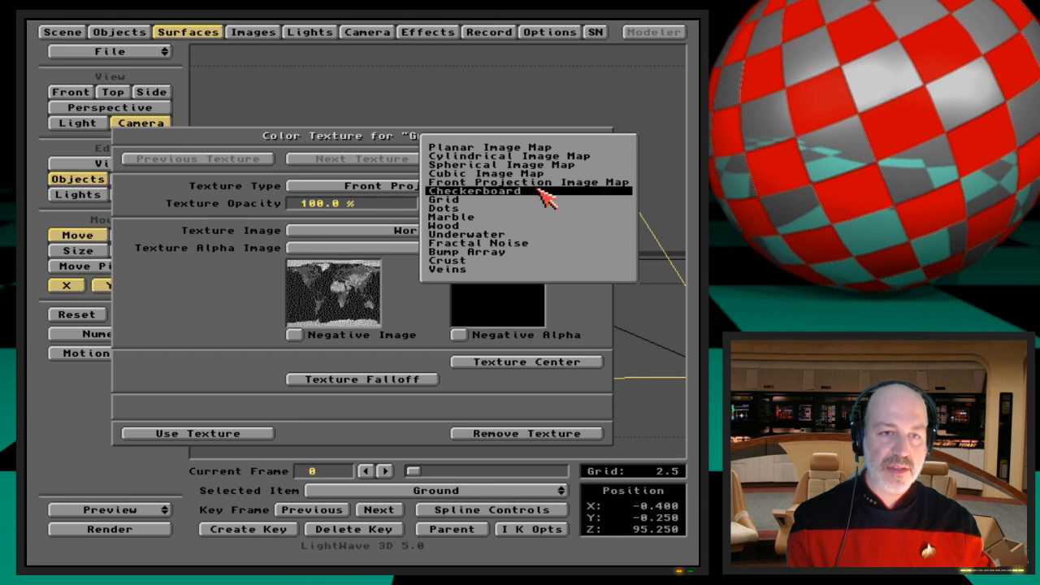
{"action": "left_click", "coordinate": [556, 249]}
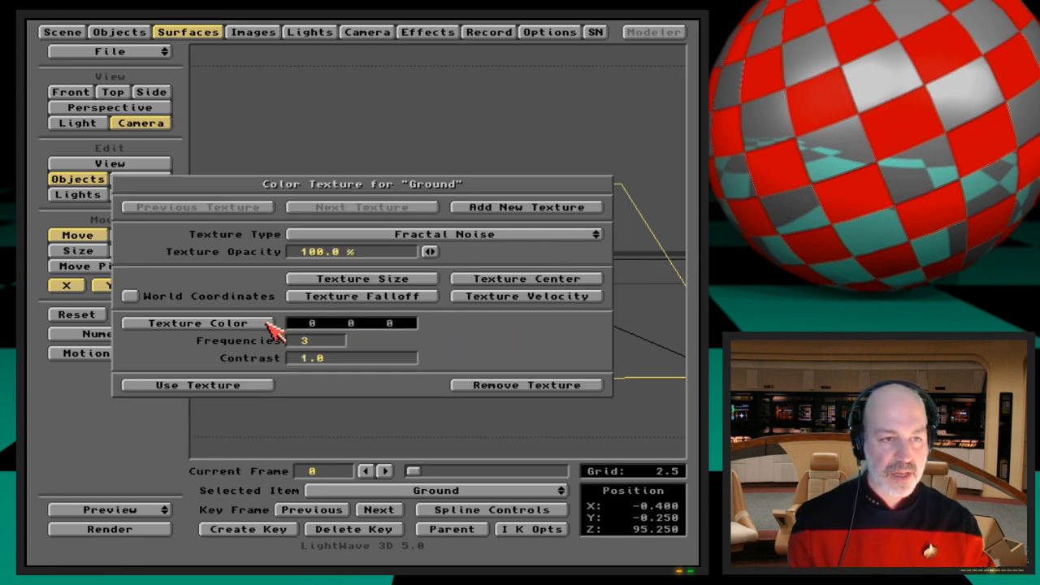
{"action": "left_click", "coordinate": [415, 282]}
{"action": "left_click", "coordinate": [496, 330]}
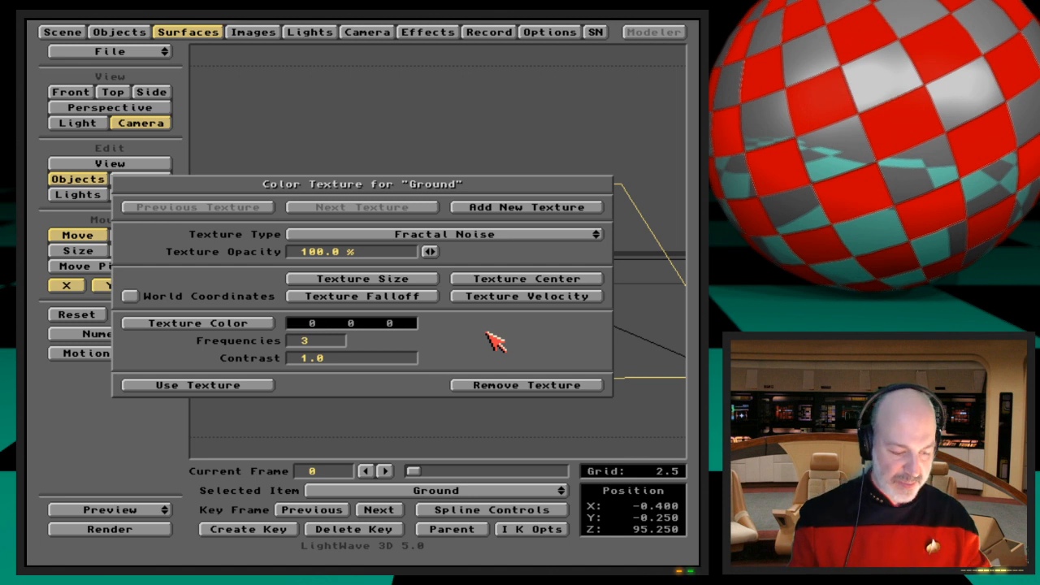
{"action": "key", "text": "F9"}
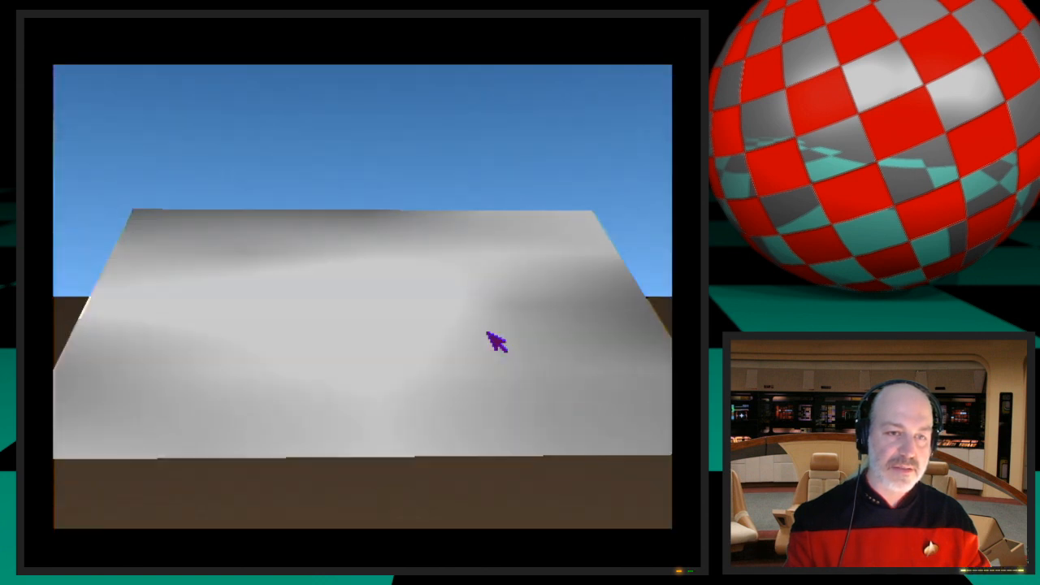
{"action": "left_click", "coordinate": [356, 364]}
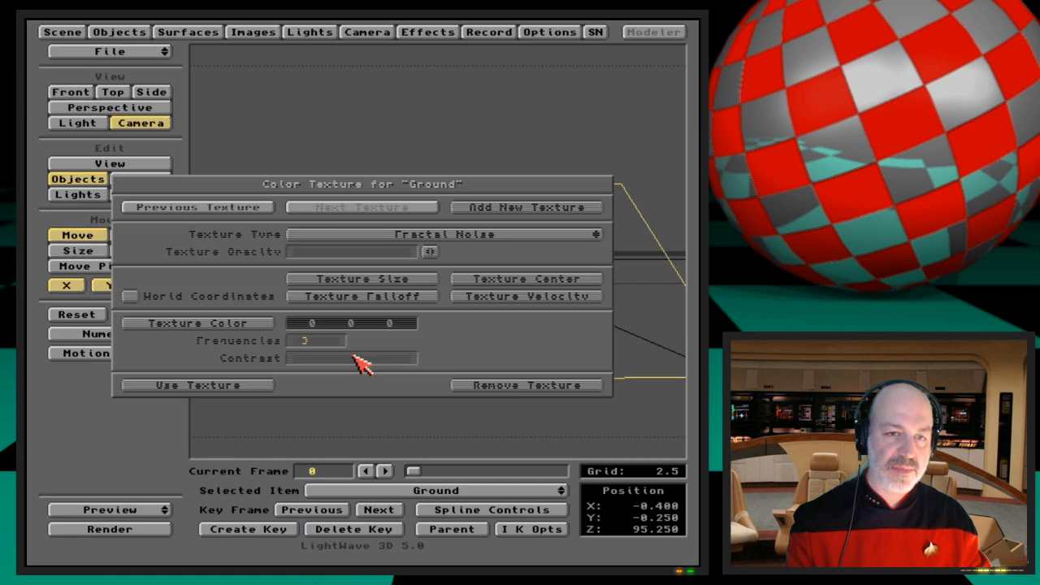
Step: Examine the Fractal Noise texture's color and size settings without changing them
{"action": "left_click", "coordinate": [261, 324]}
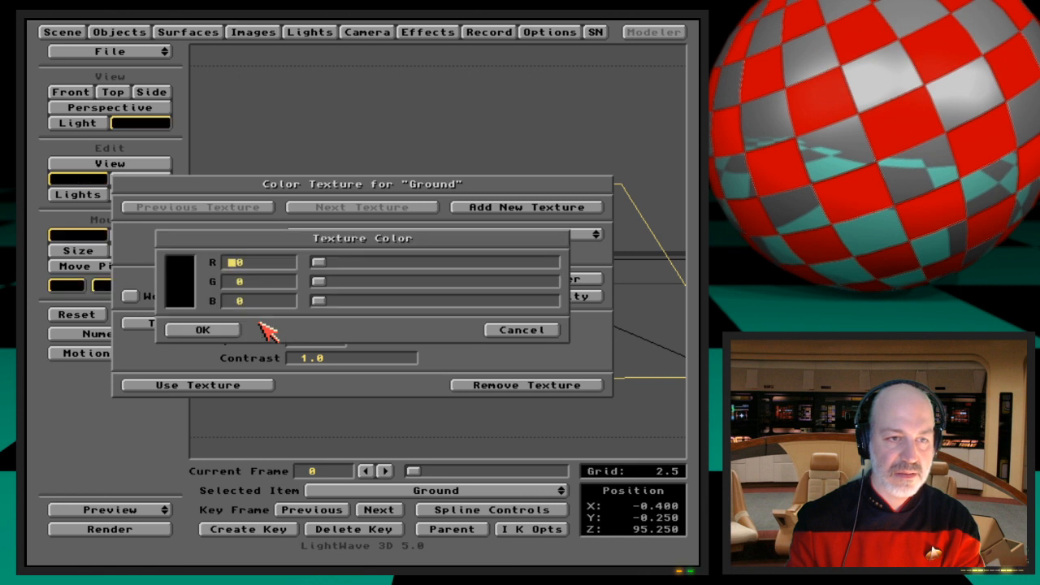
{"action": "left_click", "coordinate": [512, 329]}
{"action": "left_click", "coordinate": [368, 279]}
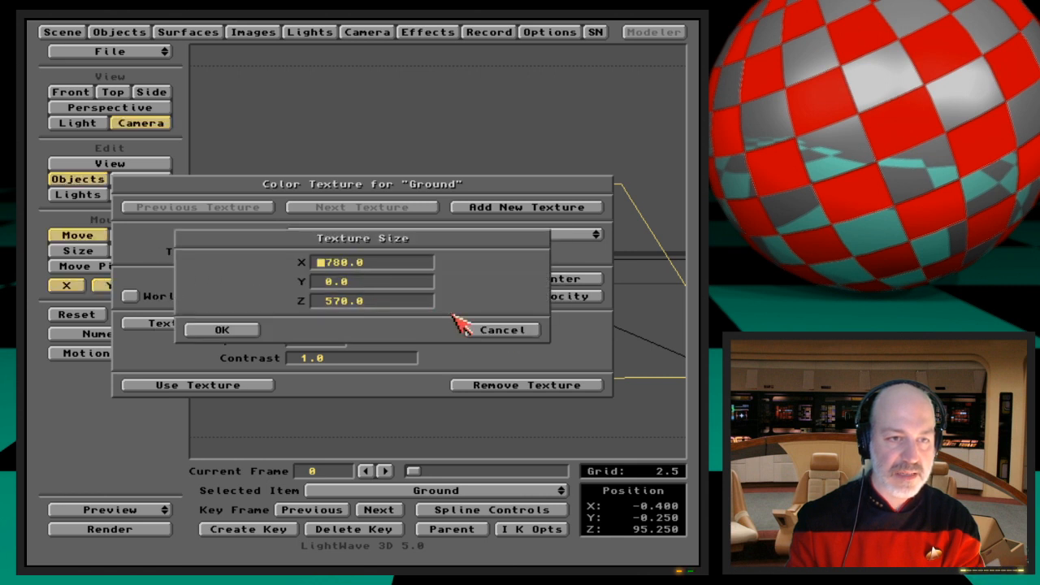
{"action": "left_click", "coordinate": [506, 333]}
{"action": "left_click", "coordinate": [398, 280]}
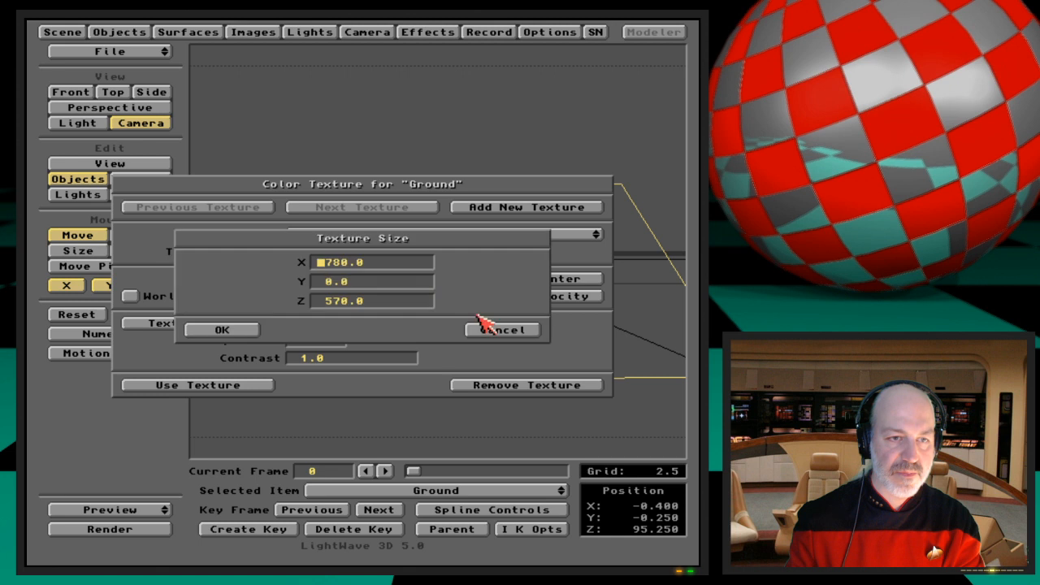
{"action": "left_click", "coordinate": [511, 332]}
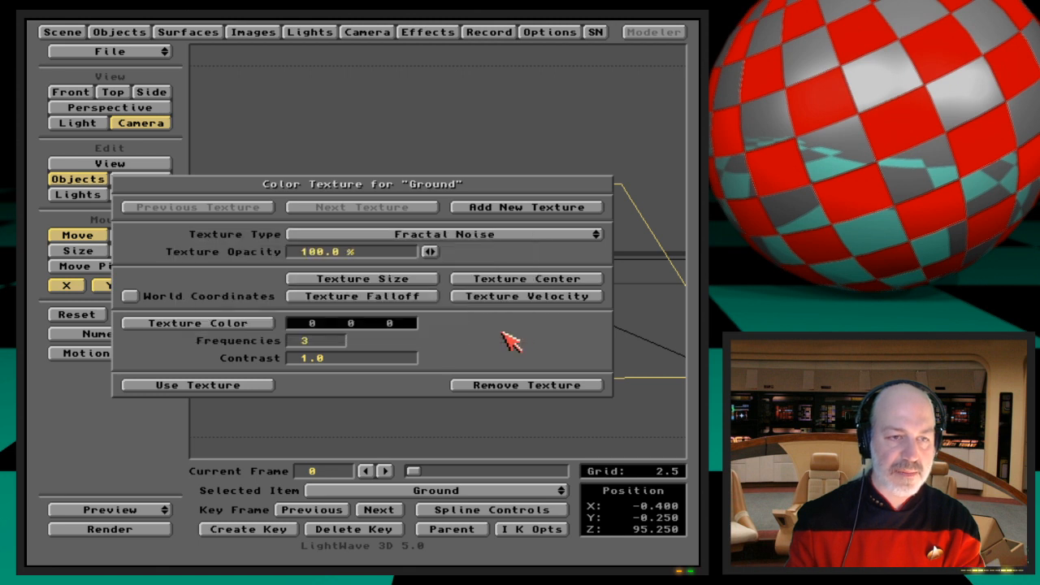
Step: Accept the Fractal Noise texture and examine the scene's gradient backdrop settings
{"action": "left_click", "coordinate": [239, 386]}
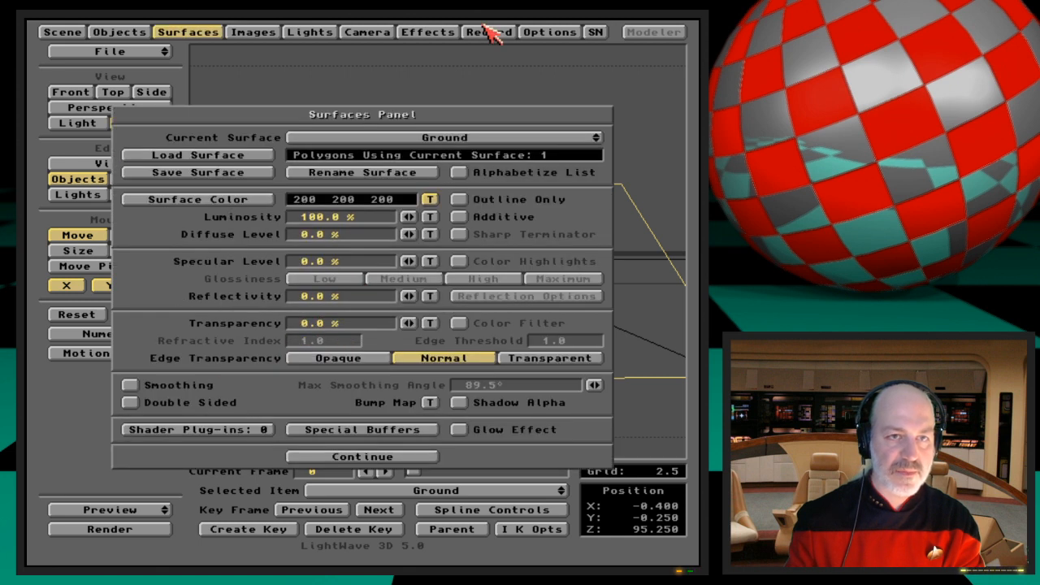
{"action": "left_click", "coordinate": [451, 32]}
{"action": "left_click", "coordinate": [226, 152]}
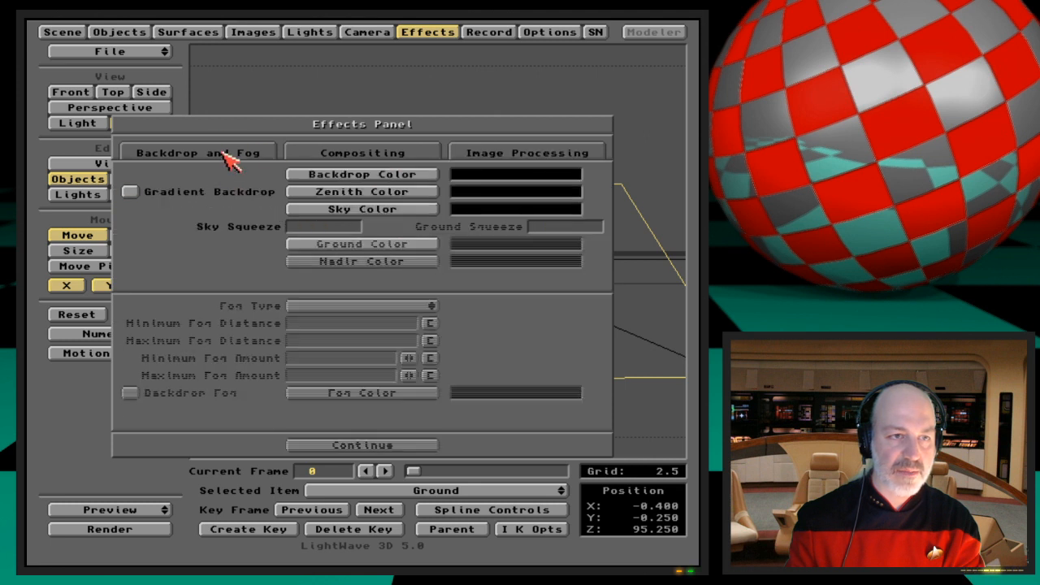
{"action": "left_click", "coordinate": [224, 195]}
{"action": "left_click", "coordinate": [226, 193]}
Step: Set the Ground surface's Fractal Noise texture color to blue with RGB values 0, 21, 190
{"action": "left_click", "coordinate": [213, 32]}
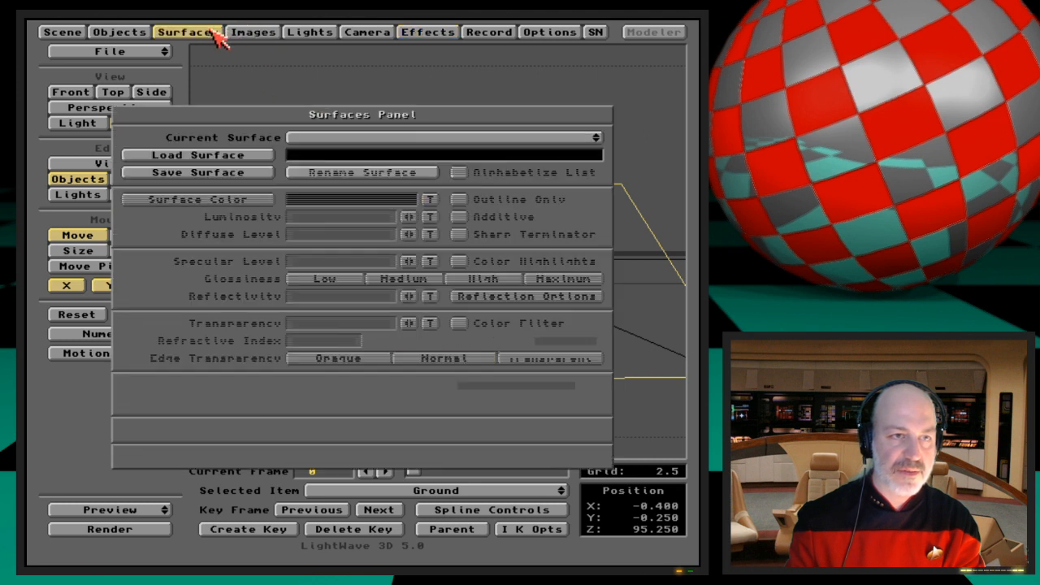
{"action": "left_click", "coordinate": [430, 200]}
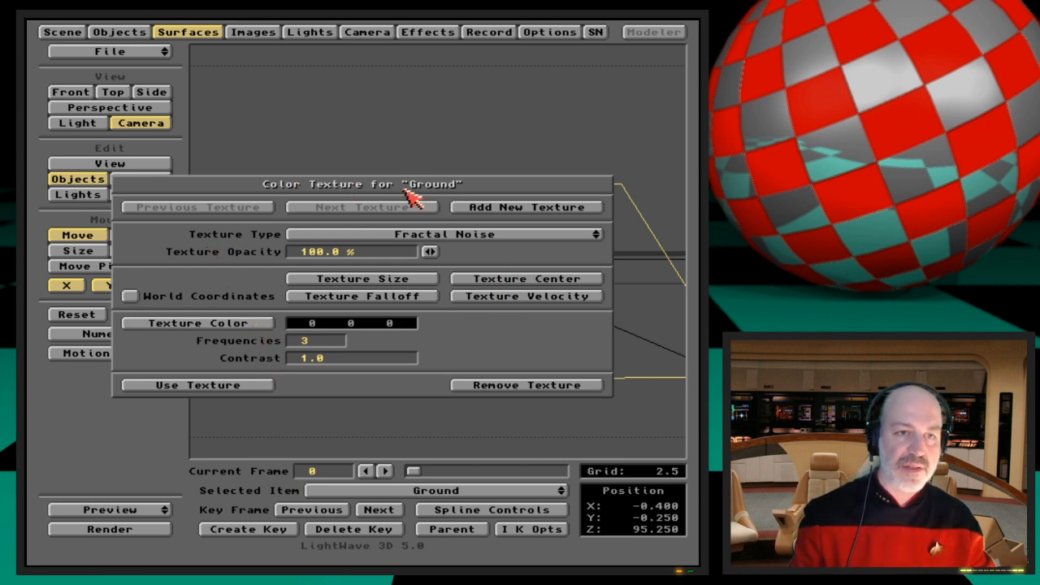
{"action": "left_click", "coordinate": [232, 325]}
{"action": "left_click_drag", "start_coordinate": [319, 281], "coordinate": [494, 302]}
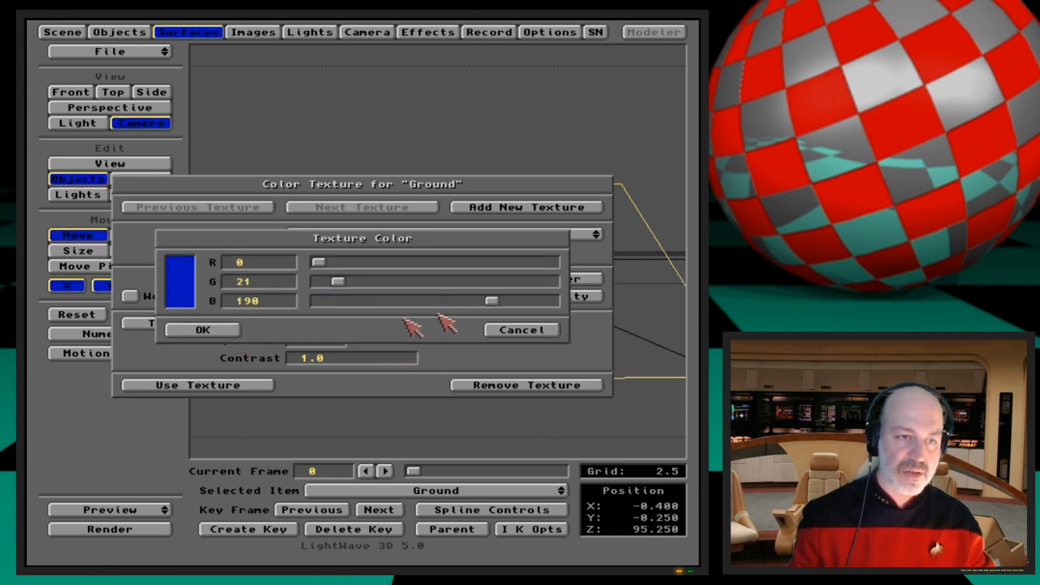
{"action": "left_click", "coordinate": [234, 328]}
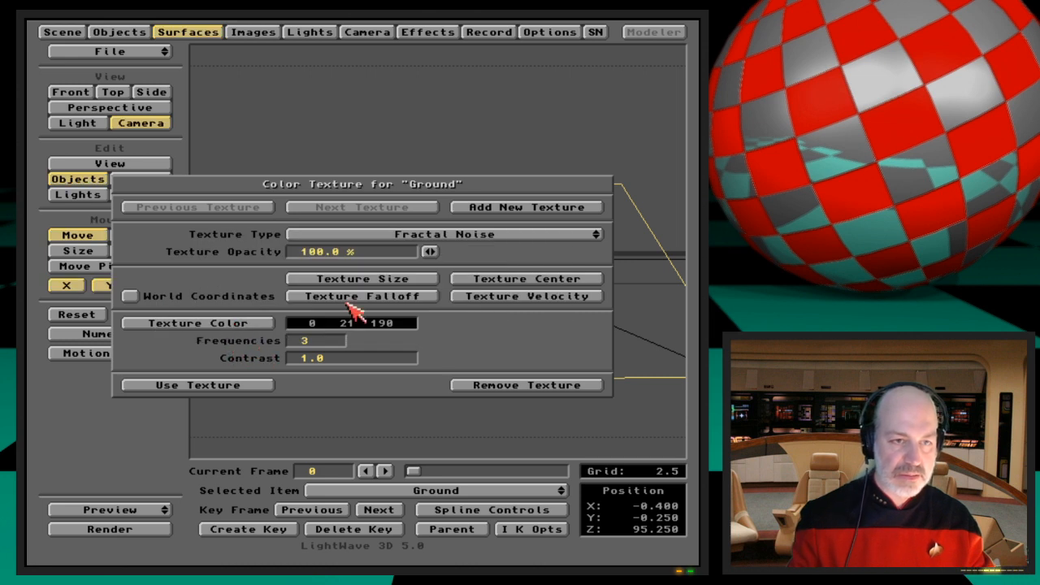
Step: Set the Fractal Noise color texture size to 20 on X, Y and Z and render the frame
{"action": "left_click", "coordinate": [360, 281]}
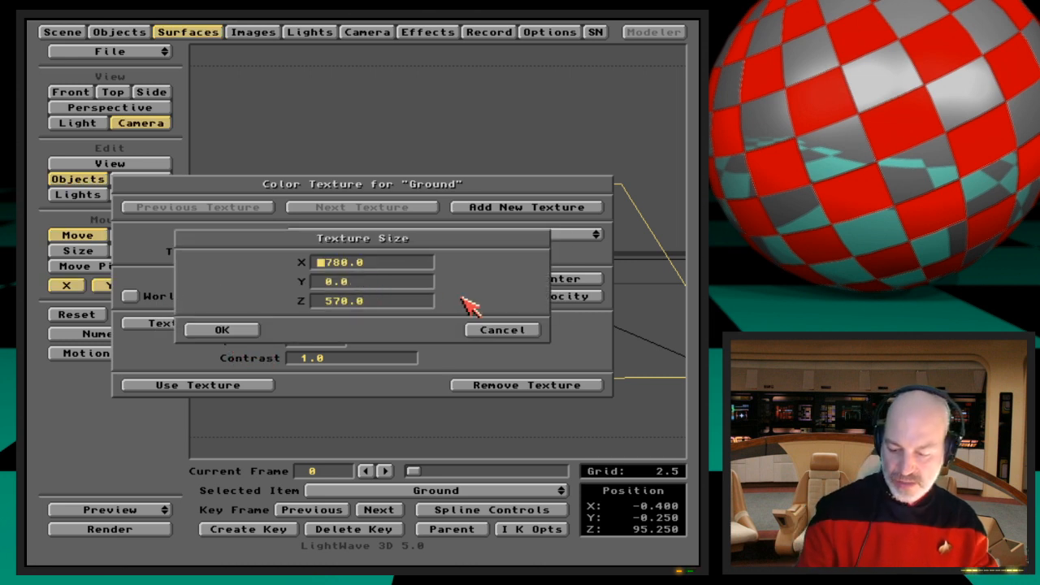
{"action": "type", "text": "20"}
{"action": "key", "text": "Tab"}
{"action": "type", "text": "20"}
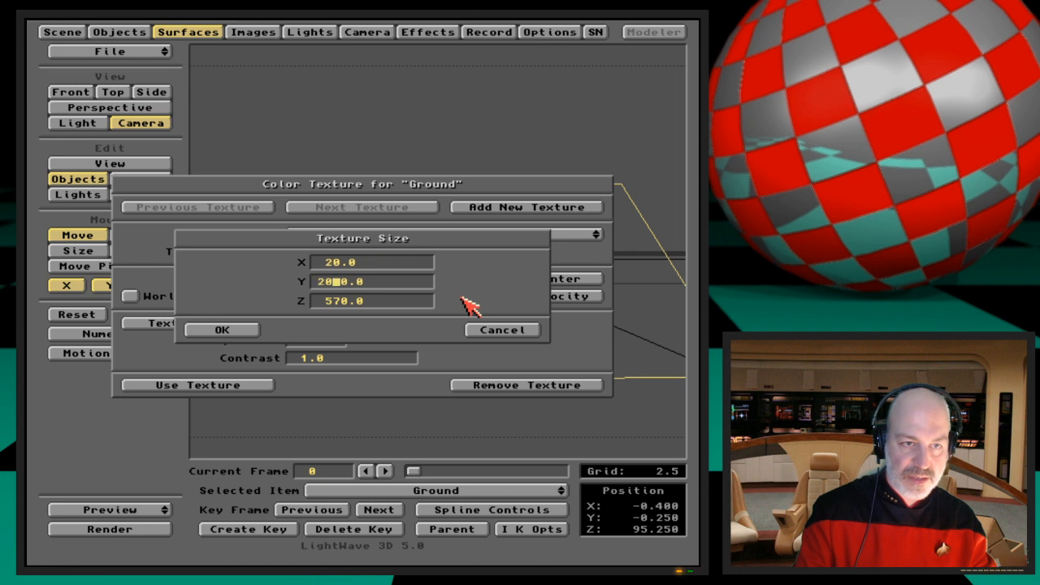
{"action": "key", "text": "Tab"}
{"action": "type", "text": "20"}
{"action": "key", "text": "Return"}
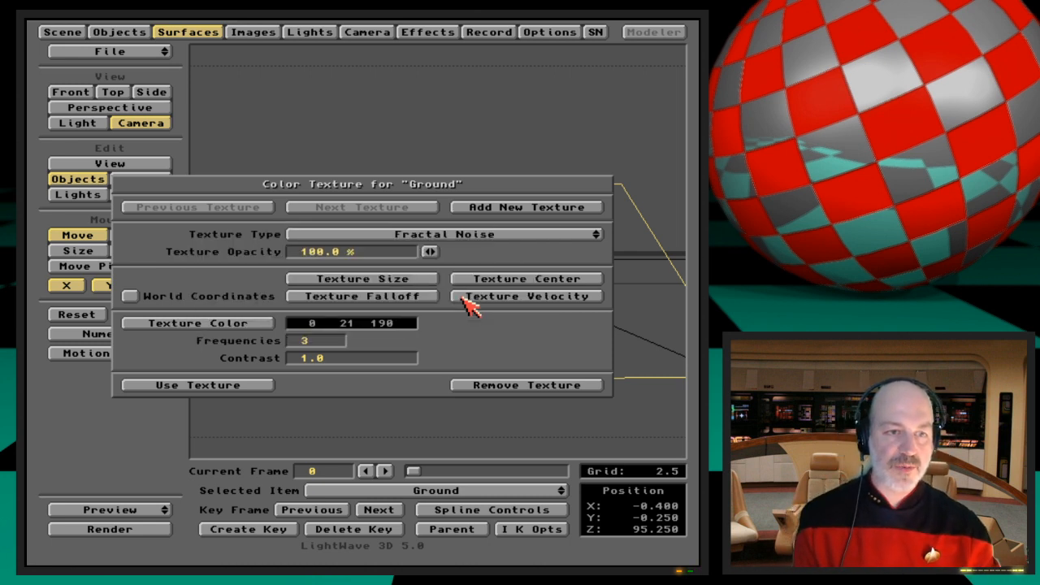
{"action": "key", "text": "F9"}
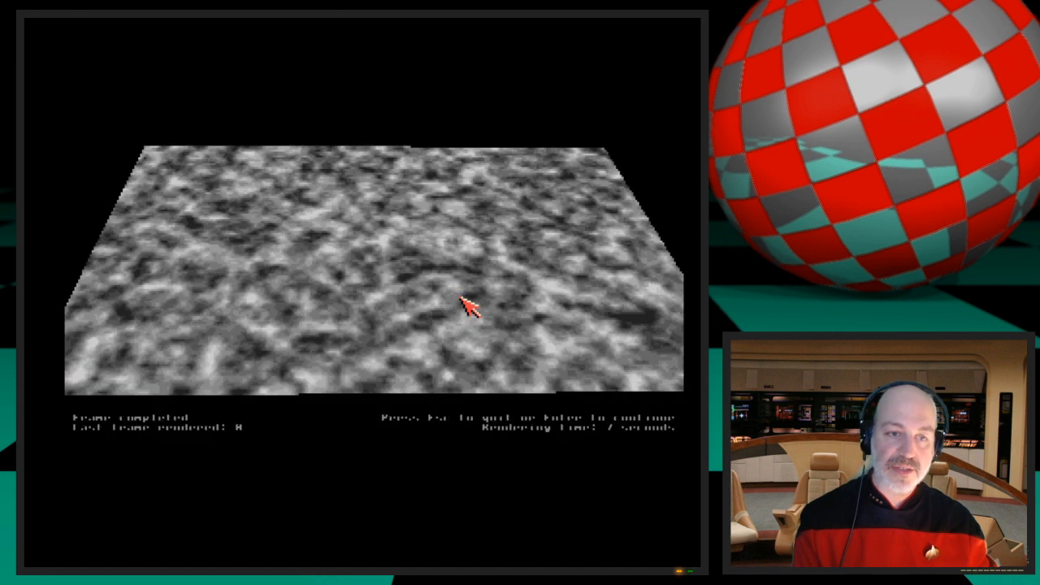
{"action": "key", "text": "Escape"}
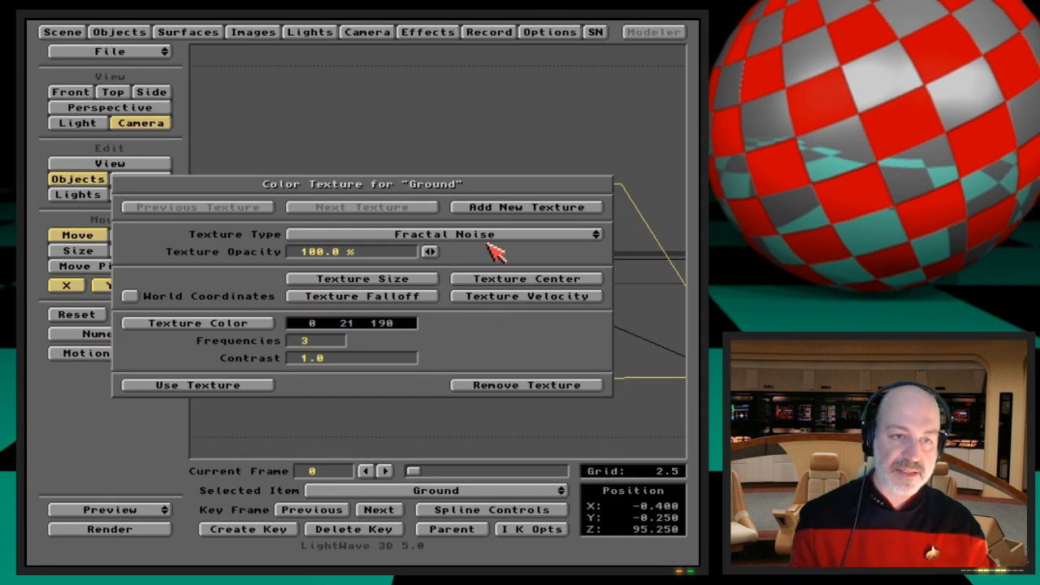
Step: Render the color texture with its frequencies set to 1, and again with frequencies set to 10
{"action": "left_click", "coordinate": [337, 342]}
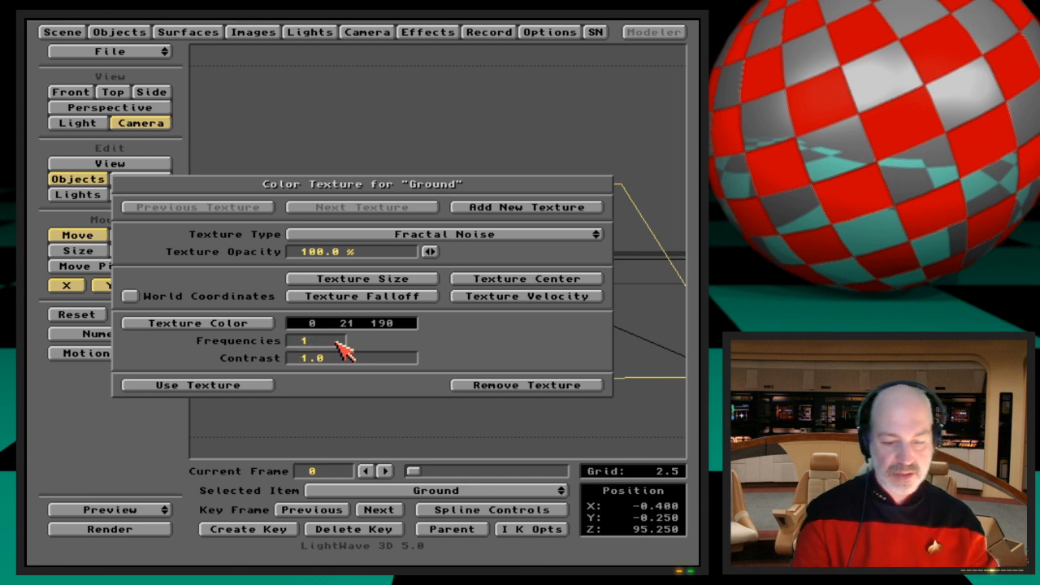
{"action": "key", "text": "F9"}
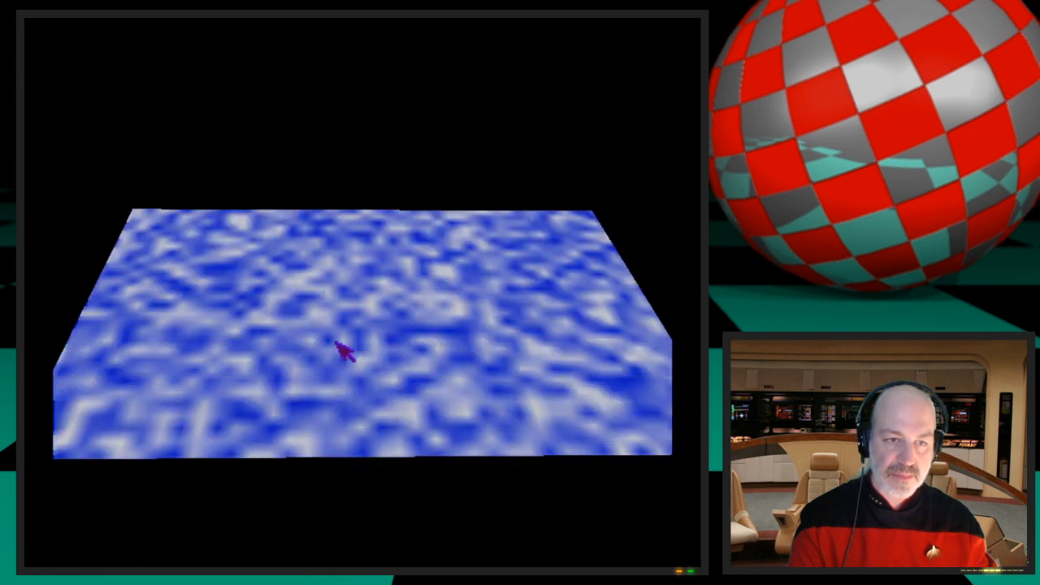
{"action": "left_click", "coordinate": [343, 350]}
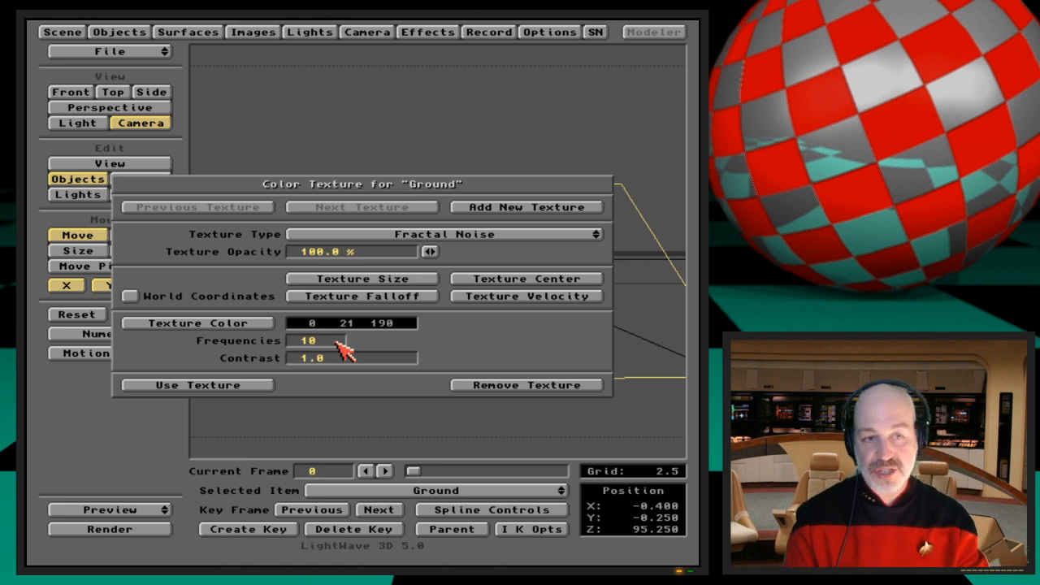
{"action": "key", "text": "F9"}
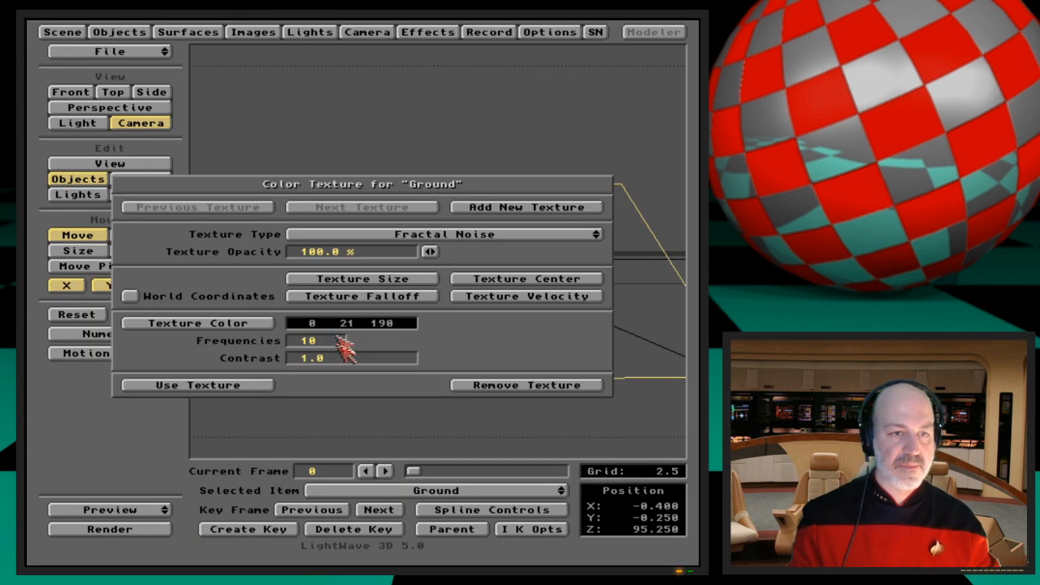
Step: Check the Fractal Noise texture's size and pattern velocity settings and accept the color texture
{"action": "left_click", "coordinate": [409, 280]}
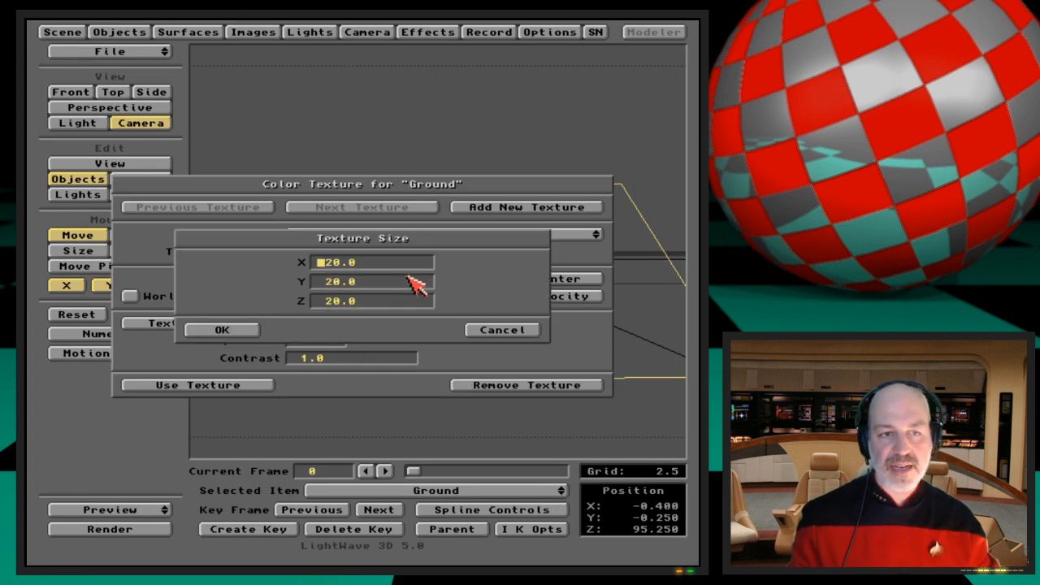
{"action": "left_click", "coordinate": [479, 331]}
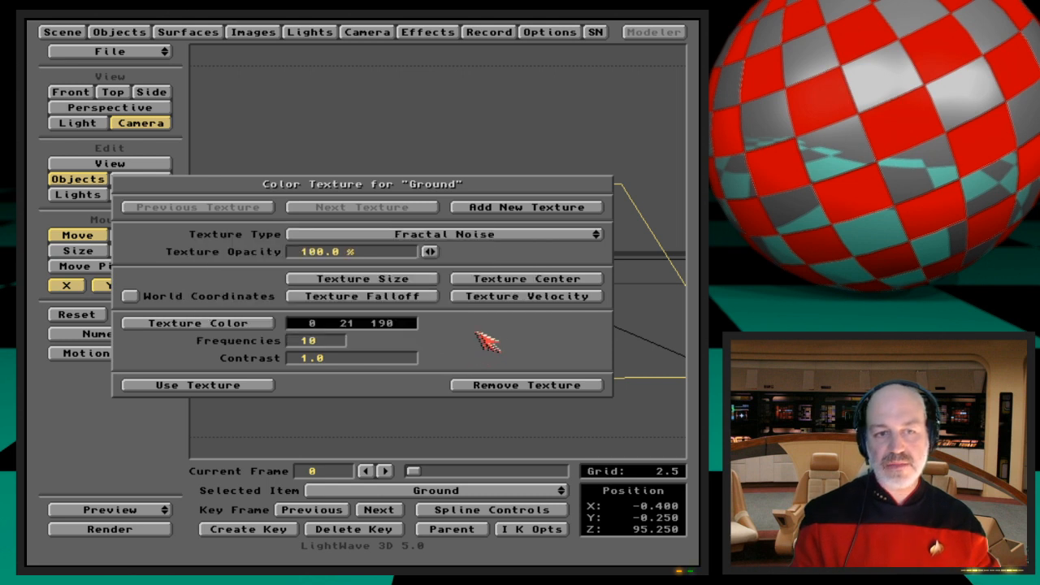
{"action": "left_click", "coordinate": [537, 298]}
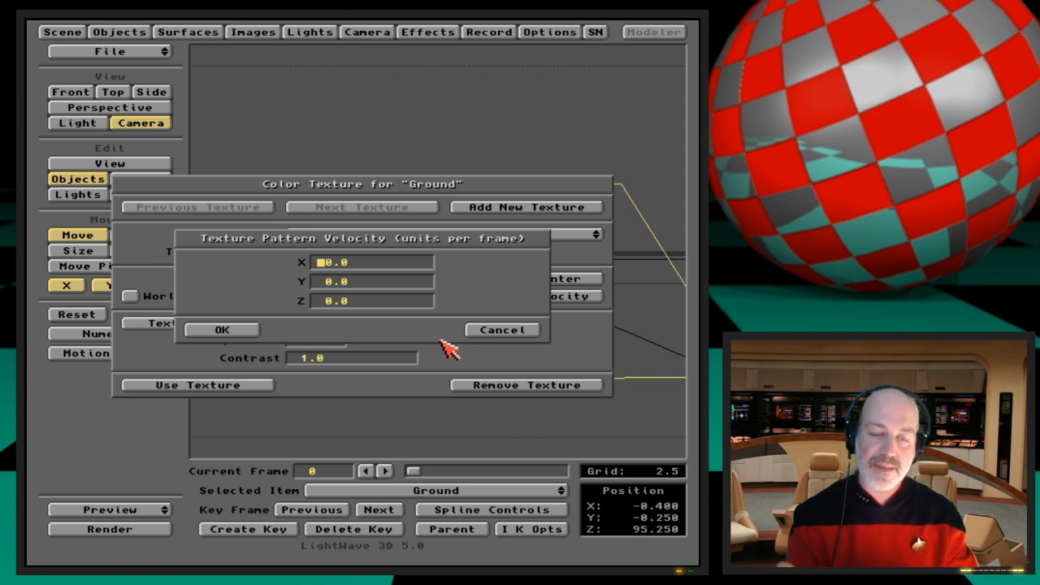
{"action": "left_click", "coordinate": [205, 331]}
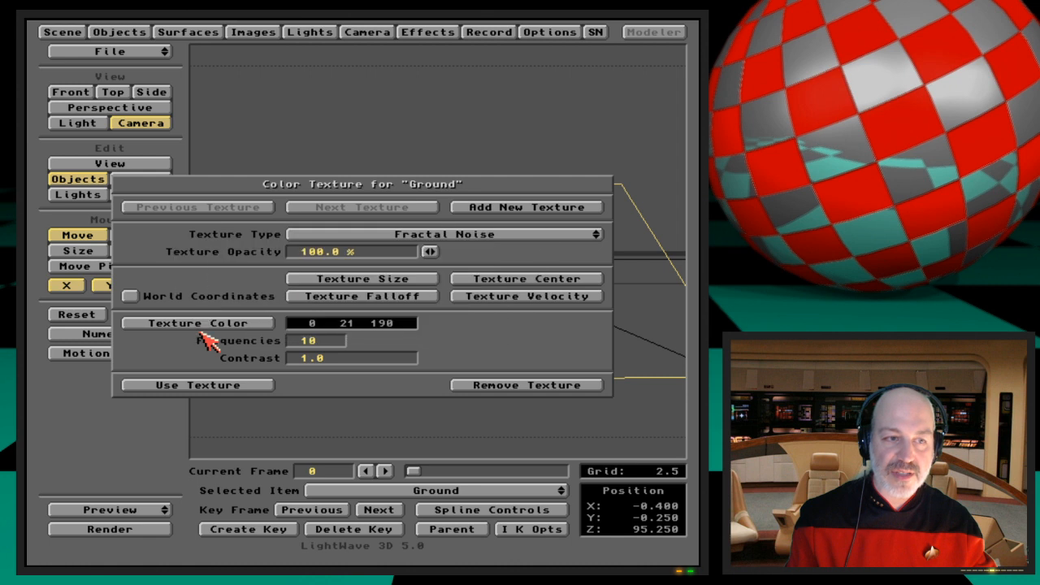
{"action": "left_click", "coordinate": [258, 387]}
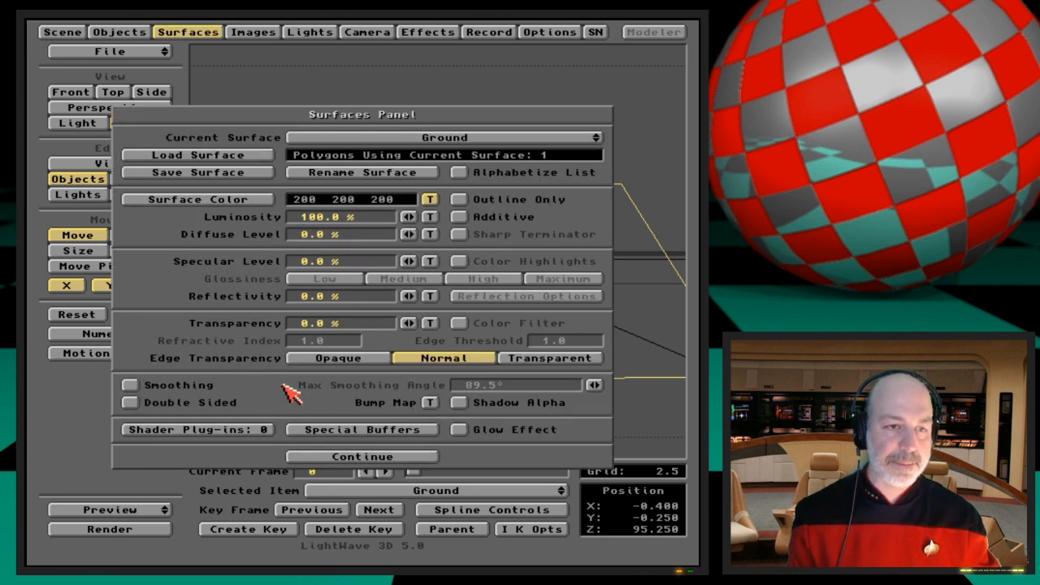
Step: Switch to the Workbench, view the TextureExamples picture of textured cubes, and return to LightWave 3D
{"action": "key", "text": "super+m"}
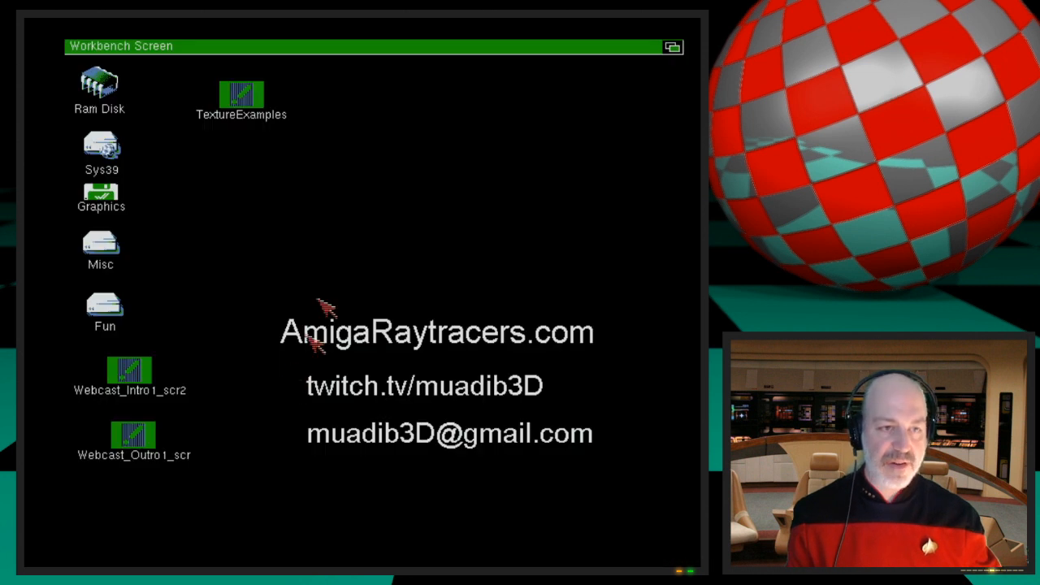
{"action": "left_click", "coordinate": [348, 251]}
{"action": "left_click", "coordinate": [242, 92]}
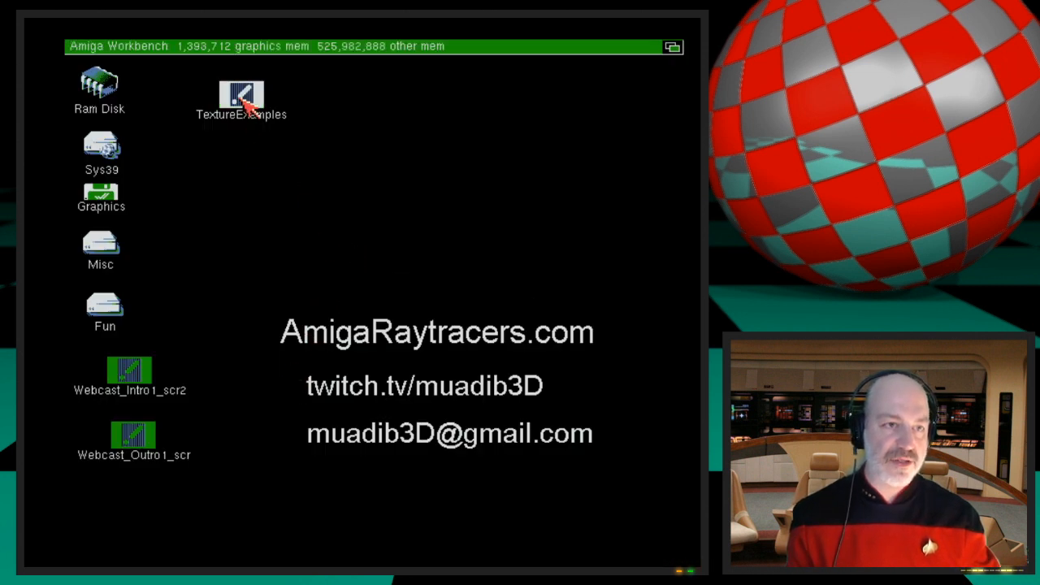
{"action": "double_click", "coordinate": [243, 96]}
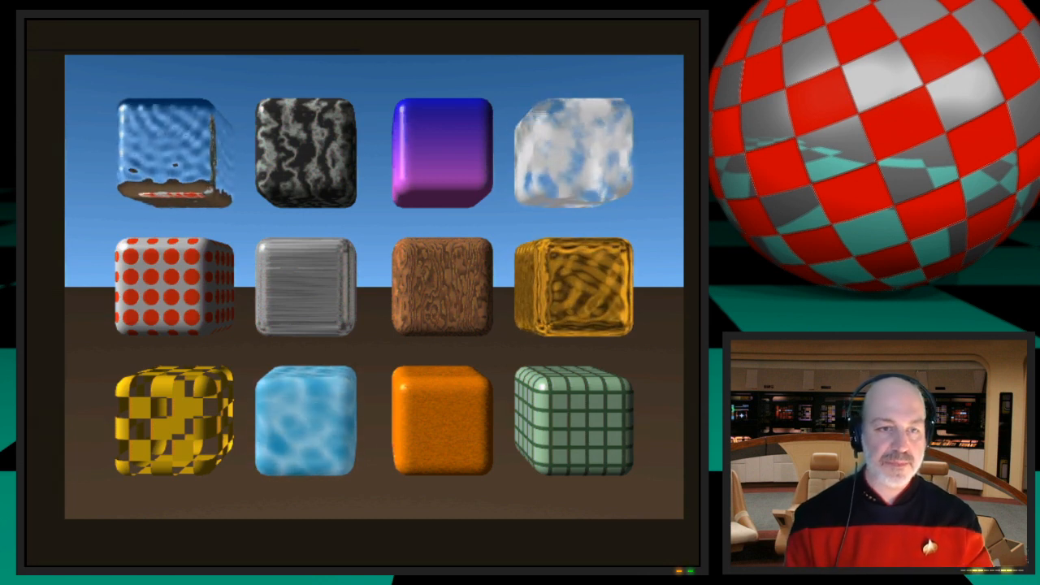
{"action": "left_click", "coordinate": [244, 100]}
{"action": "left_click", "coordinate": [672, 47]}
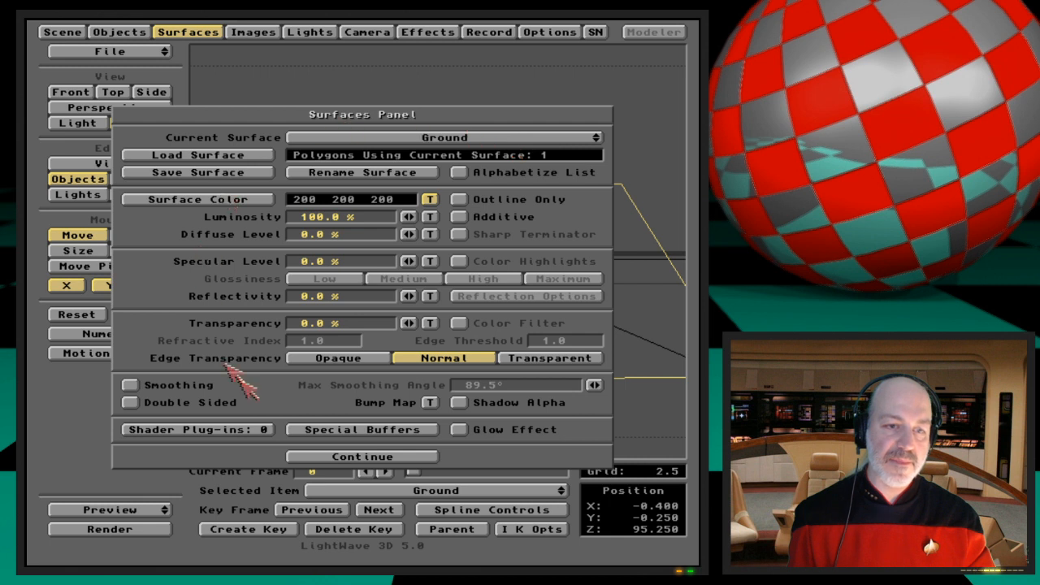
Step: Remove the color texture from the Ground surface and render the frame
{"action": "left_click", "coordinate": [431, 197], "text": "shift"}
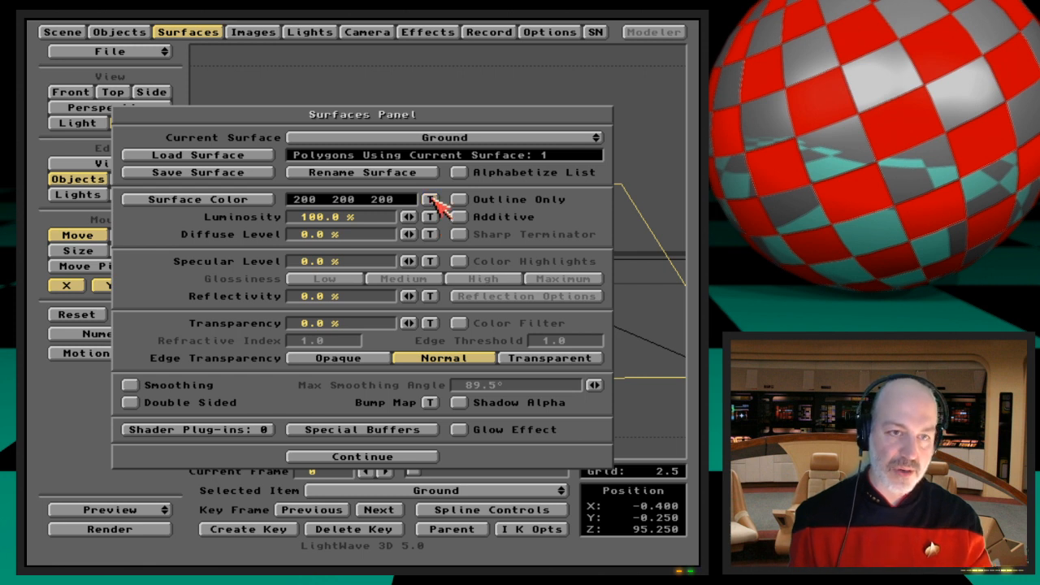
{"action": "key", "text": "F9"}
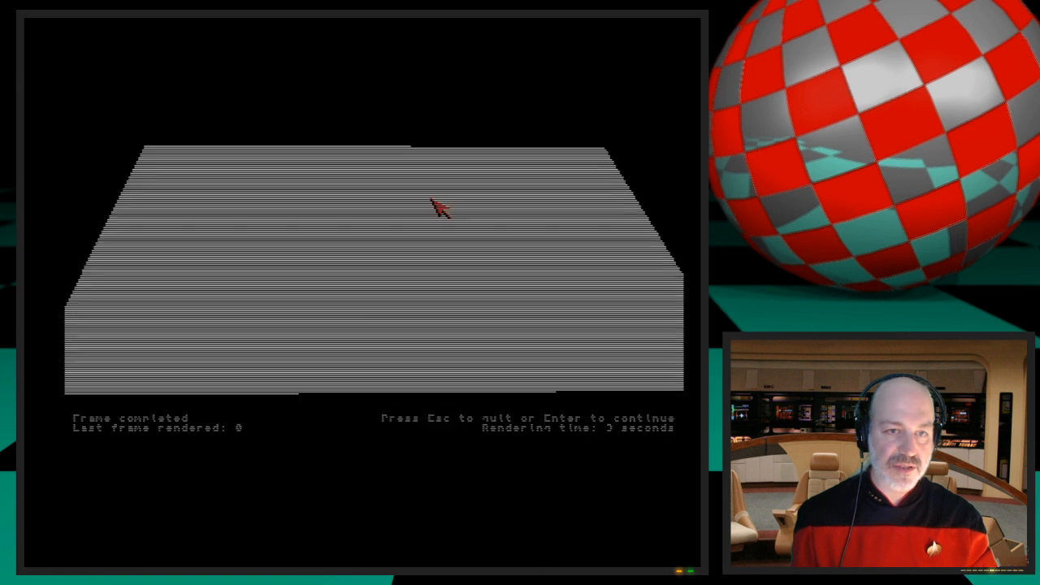
{"action": "key", "text": "Escape"}
Step: Add a Fractal Noise texture to the Ground surface's luminosity and start a test render
{"action": "left_click", "coordinate": [430, 217]}
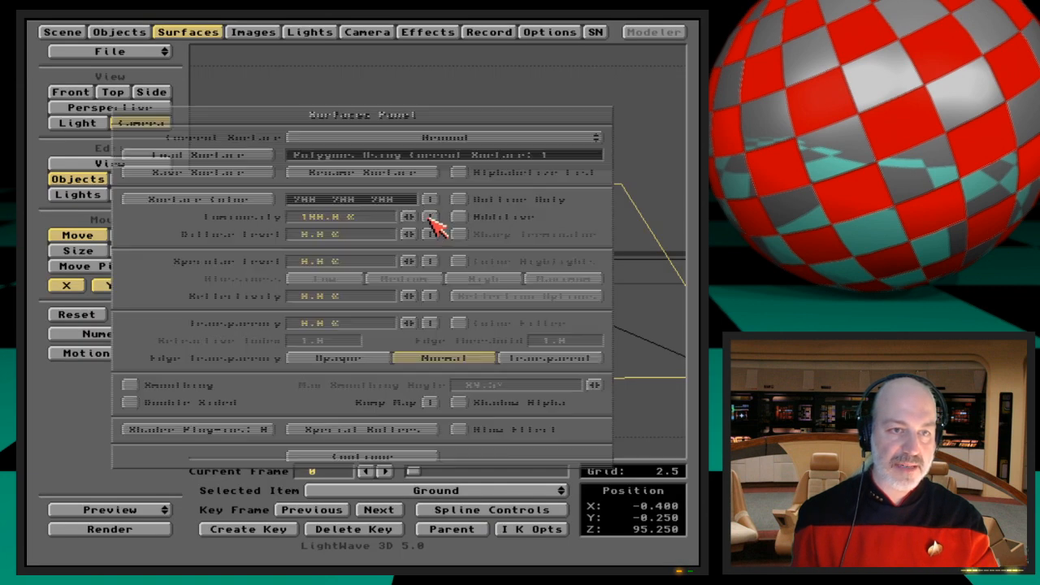
{"action": "left_click", "coordinate": [502, 178]}
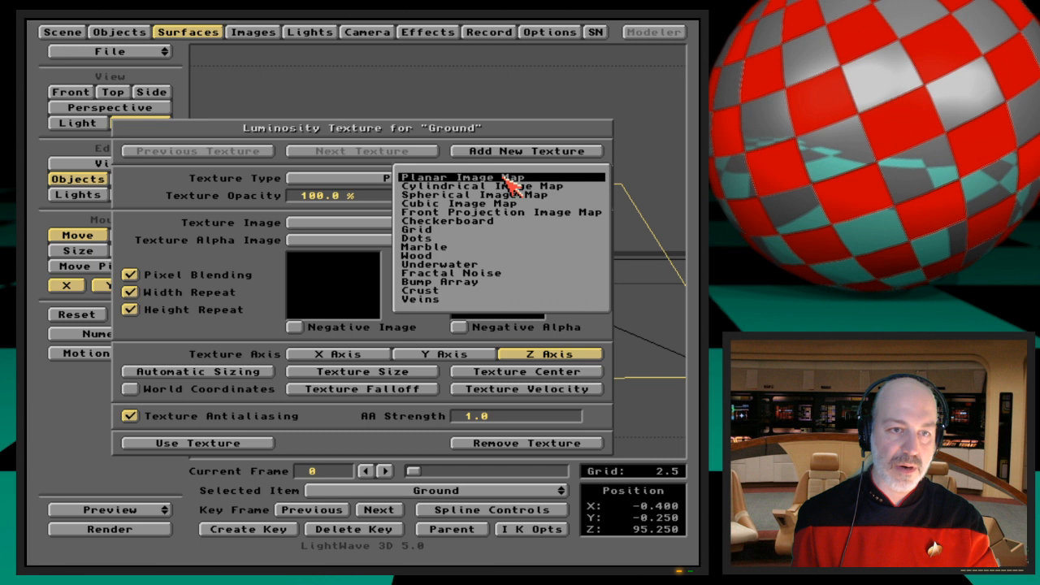
{"action": "left_click", "coordinate": [515, 274]}
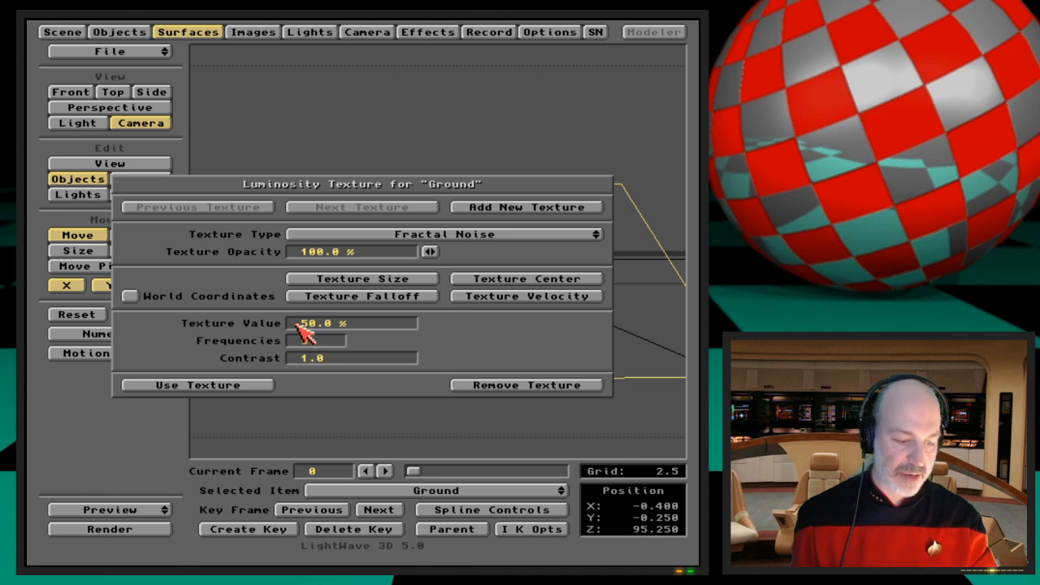
{"action": "key", "text": "F9"}
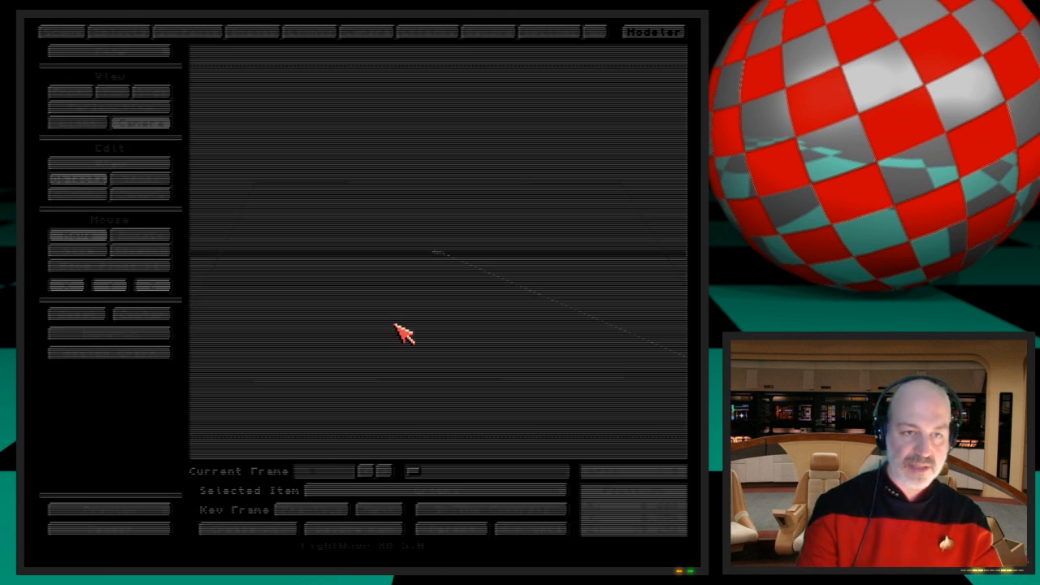
{"action": "key", "text": "Escape"}
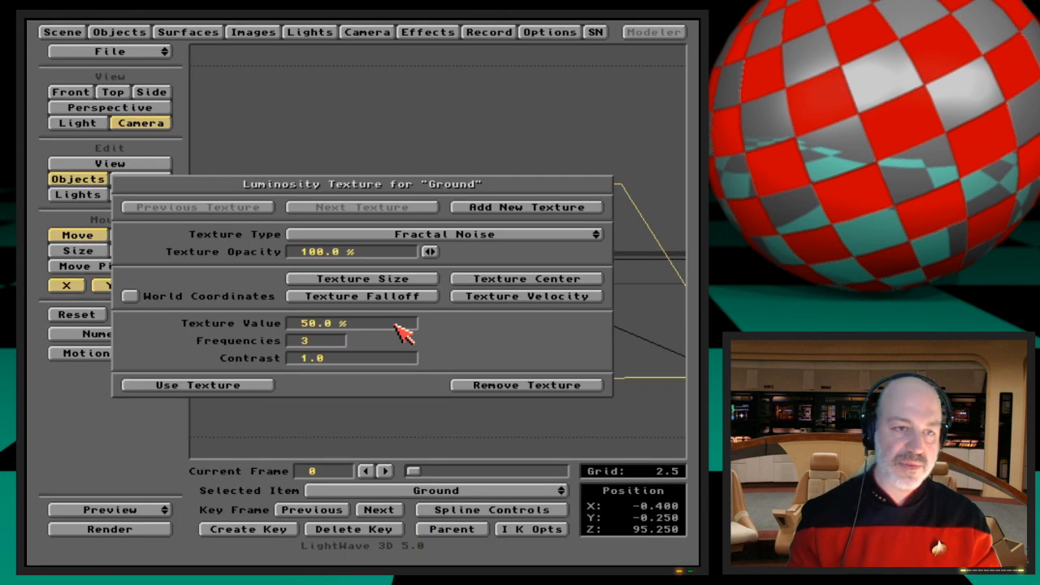
Step: Set the luminosity texture size to 100 on X, Y and Z and render the frame
{"action": "left_click", "coordinate": [409, 276]}
{"action": "type", "text": "100"}
{"action": "key", "text": "Return"}
{"action": "type", "text": "100"}
{"action": "key", "text": "Return"}
{"action": "type", "text": "100"}
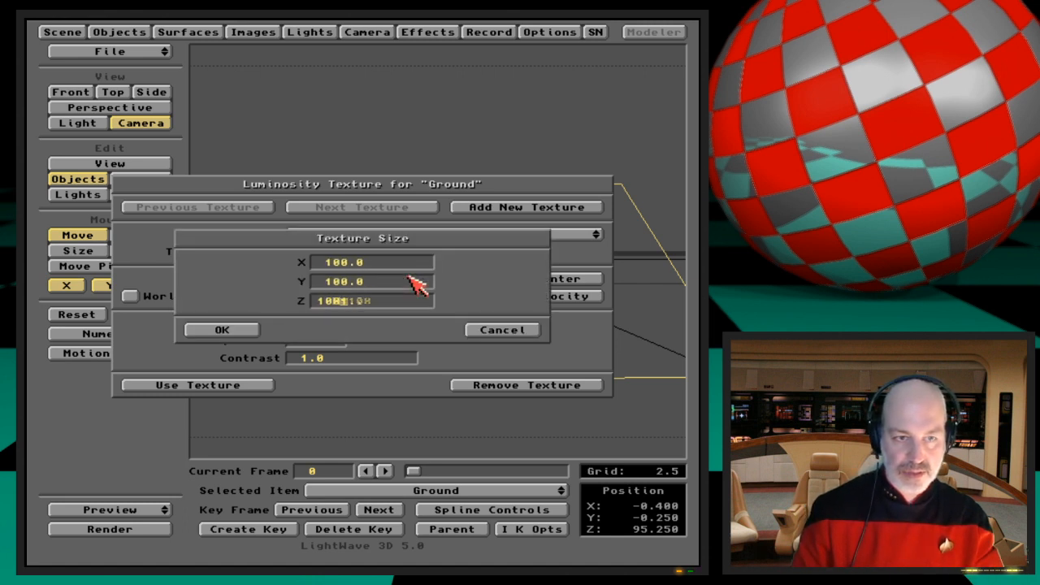
{"action": "key", "text": "Return"}
{"action": "key", "text": "F9"}
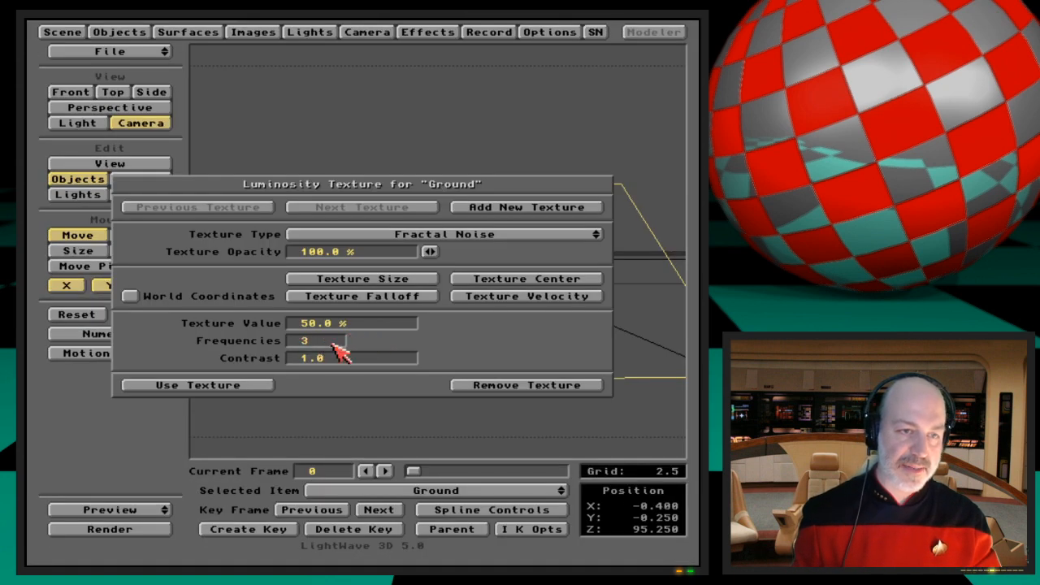
Step: Set the luminosity texture value to 0% and its frequencies to 5
{"action": "left_click", "coordinate": [331, 343]}
{"action": "left_click", "coordinate": [300, 322]}
{"action": "type", "text": "0"}
{"action": "key", "text": "Return"}
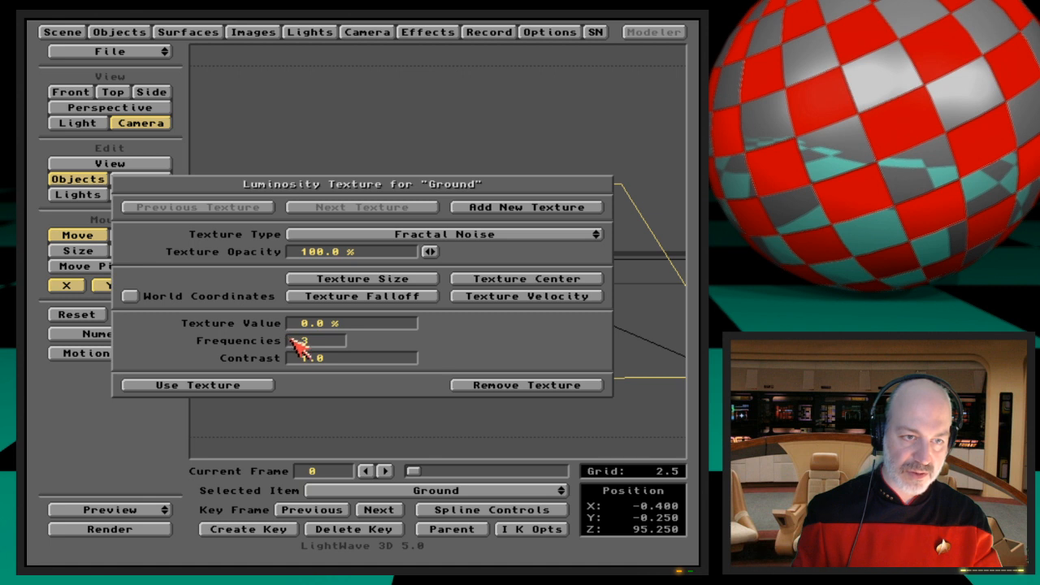
{"action": "key", "text": "BackSpace"}
{"action": "key", "text": "BackSpace"}
{"action": "type", "text": "5"}
{"action": "key", "text": "Return"}
{"action": "key", "text": "Return"}
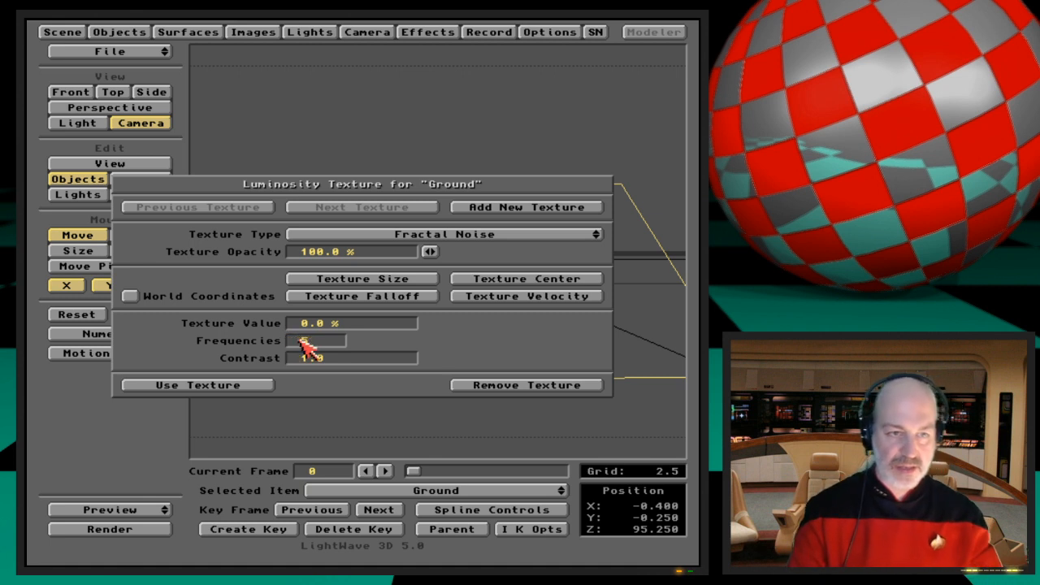
Step: Render the frame with the adjusted Fractal Noise and accept the luminosity texture
{"action": "key", "text": "F9"}
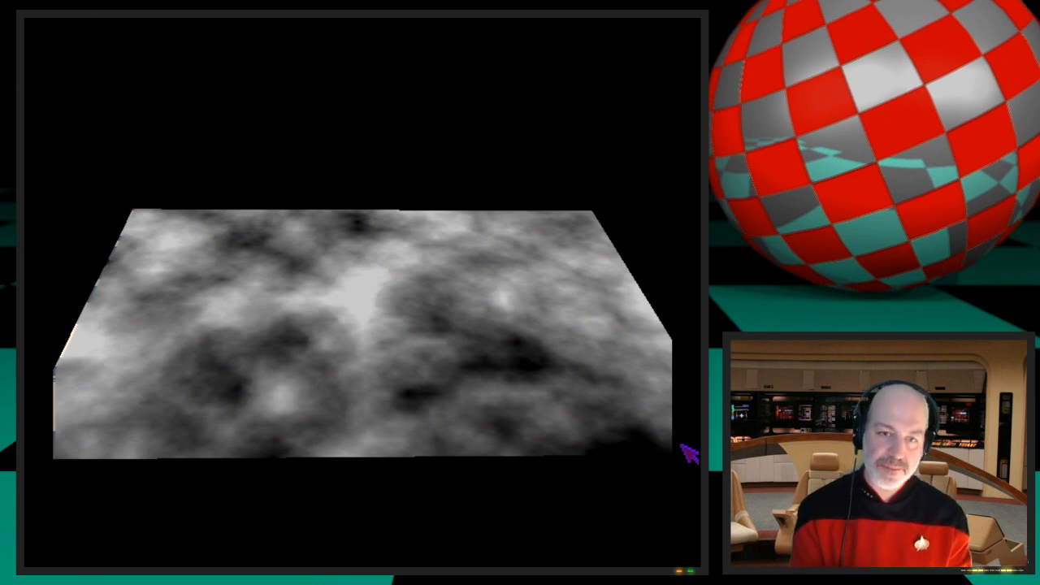
{"action": "left_click", "coordinate": [520, 383]}
{"action": "key", "text": "Escape"}
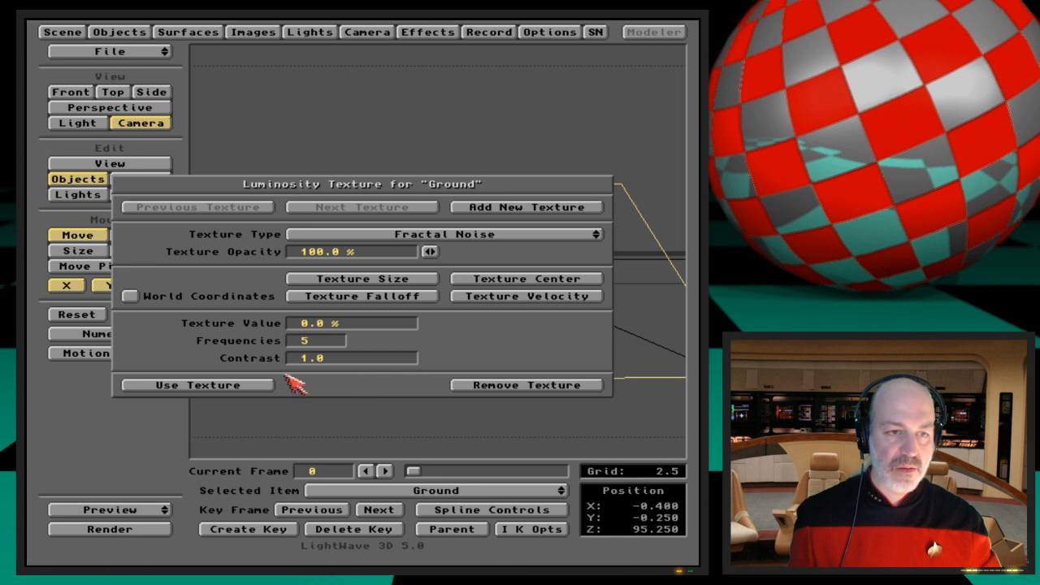
{"action": "left_click", "coordinate": [258, 387]}
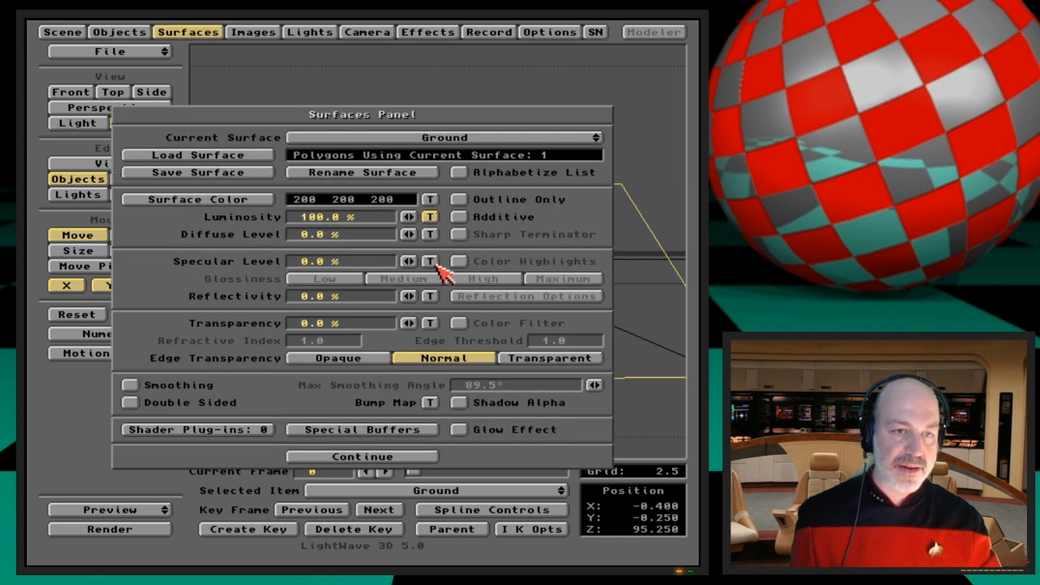
Step: Set the Ground surface's specular level to 12% and render its sample sphere
{"action": "mouse_move", "coordinate": [403, 262]}
{"action": "left_mouse_down"}
{"action": "mouse_move", "coordinate": [447, 263]}
{"action": "mouse_move", "coordinate": [412, 261]}
{"action": "left_mouse_up"}
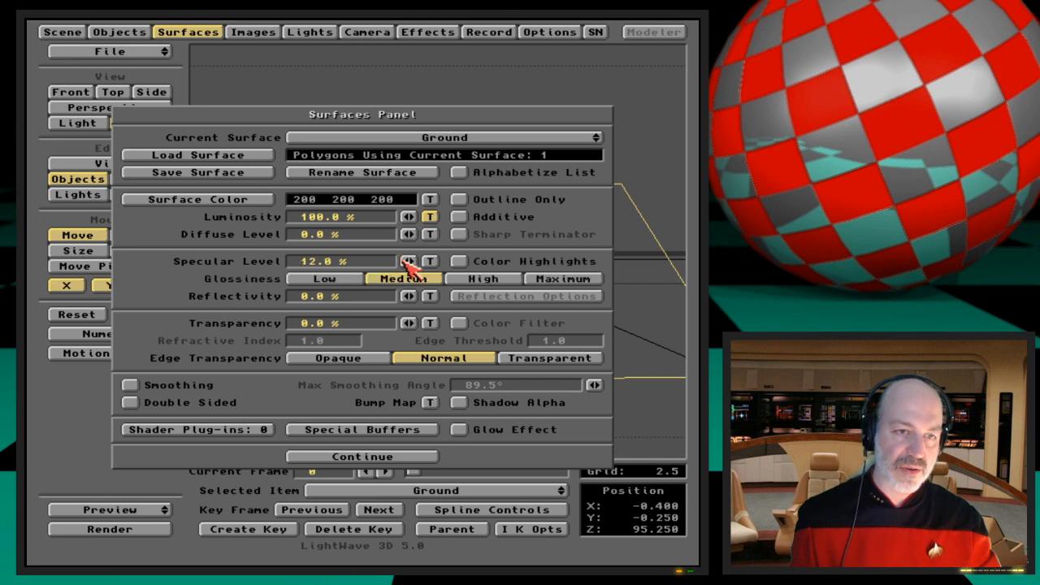
{"action": "key", "text": "s"}
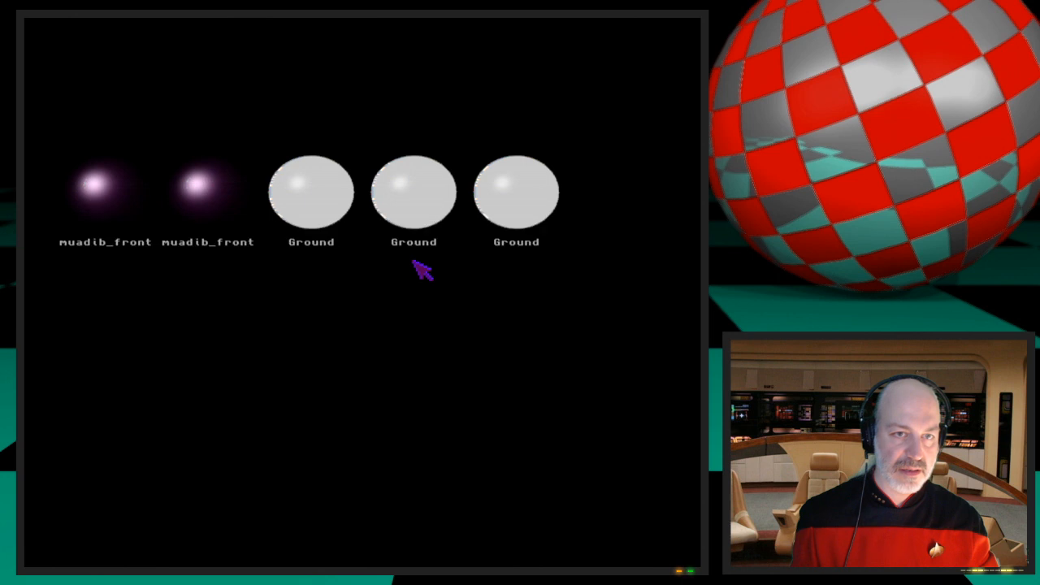
{"action": "left_click", "coordinate": [495, 268]}
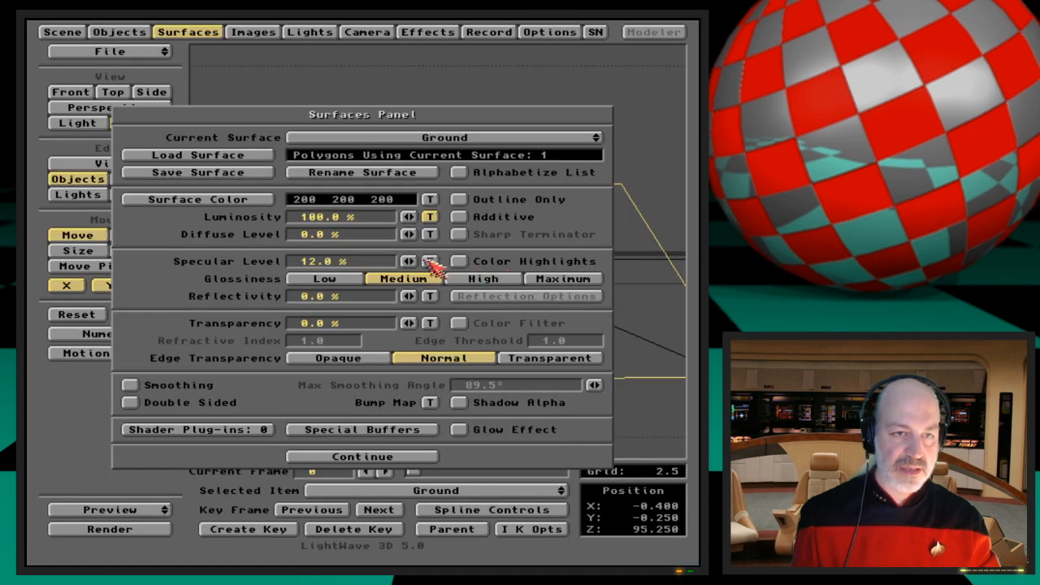
Step: Raise the Ground surface's specular level to 100% and set its specular texture type to Fractal Noise
{"action": "left_click_drag", "start_coordinate": [408, 261], "coordinate": [431, 260]}
{"action": "left_click", "coordinate": [429, 261]}
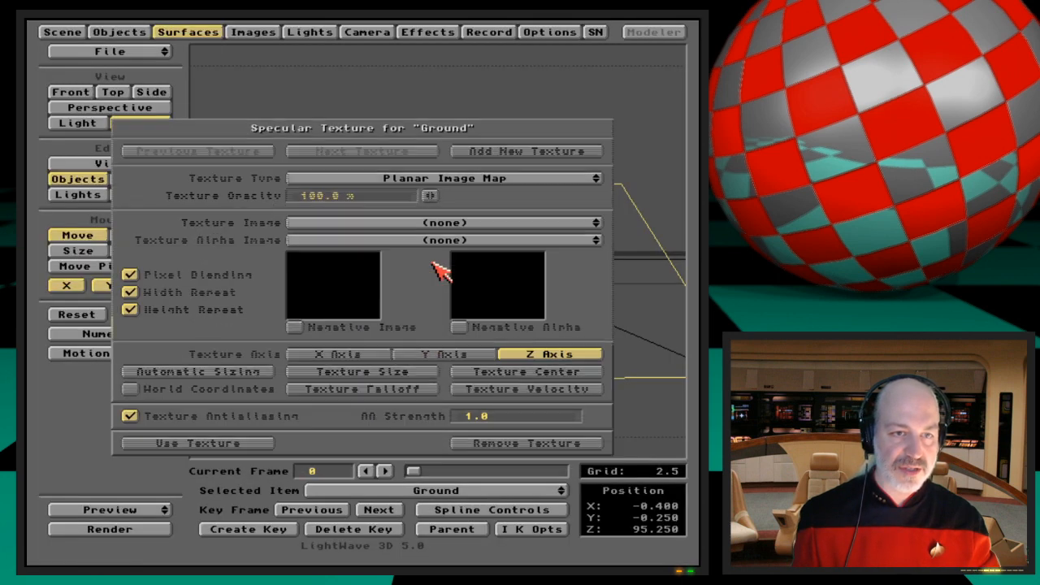
{"action": "left_click_drag", "start_coordinate": [515, 185], "coordinate": [522, 278]}
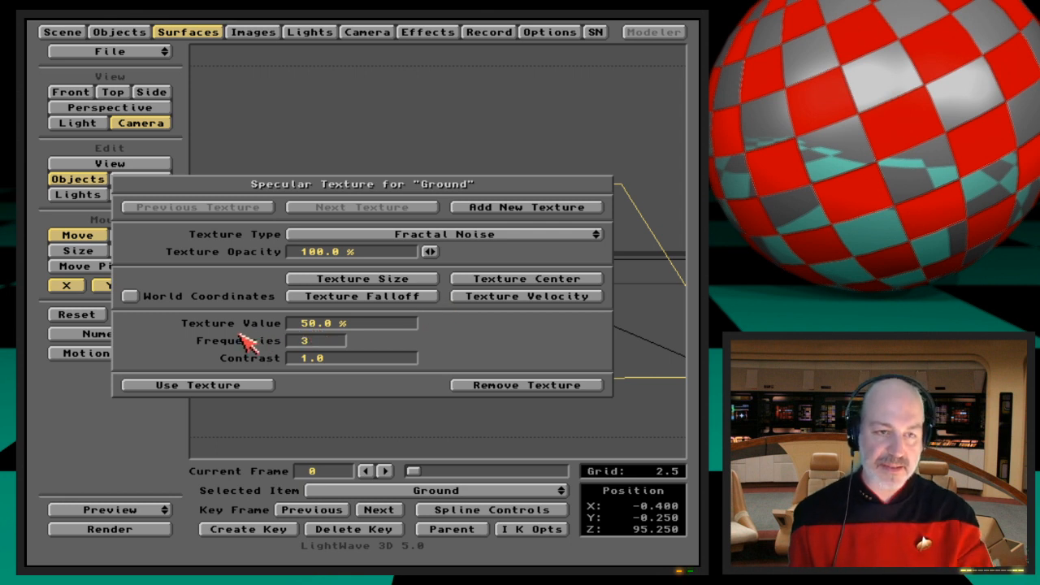
Step: Render the frame to check the specular Fractal Noise, render the sample sphere, and accept the specular texture
{"action": "key", "text": "F9"}
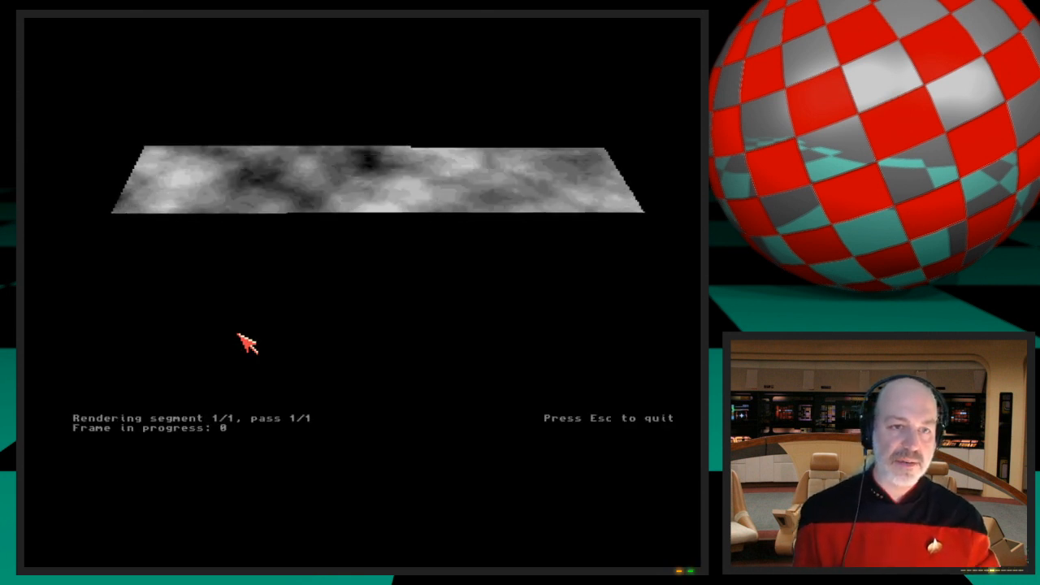
{"action": "key", "text": "Escape"}
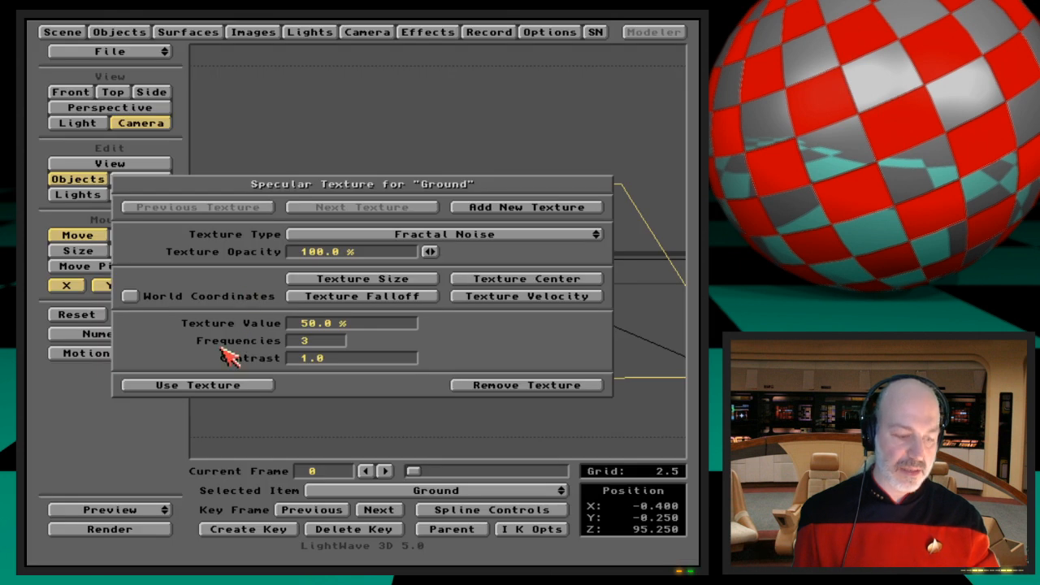
{"action": "key", "text": "F9"}
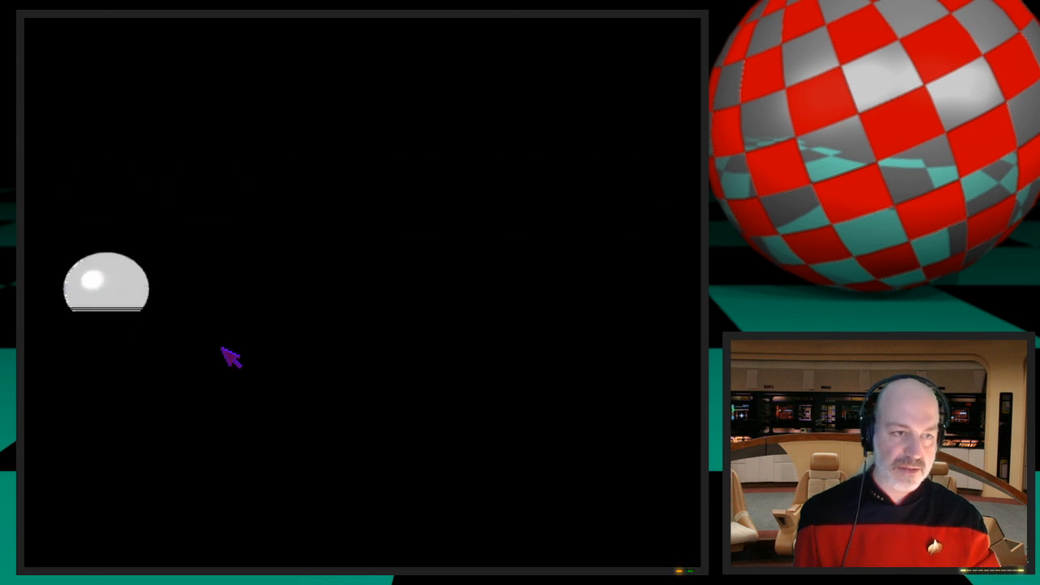
{"action": "key", "text": "Escape"}
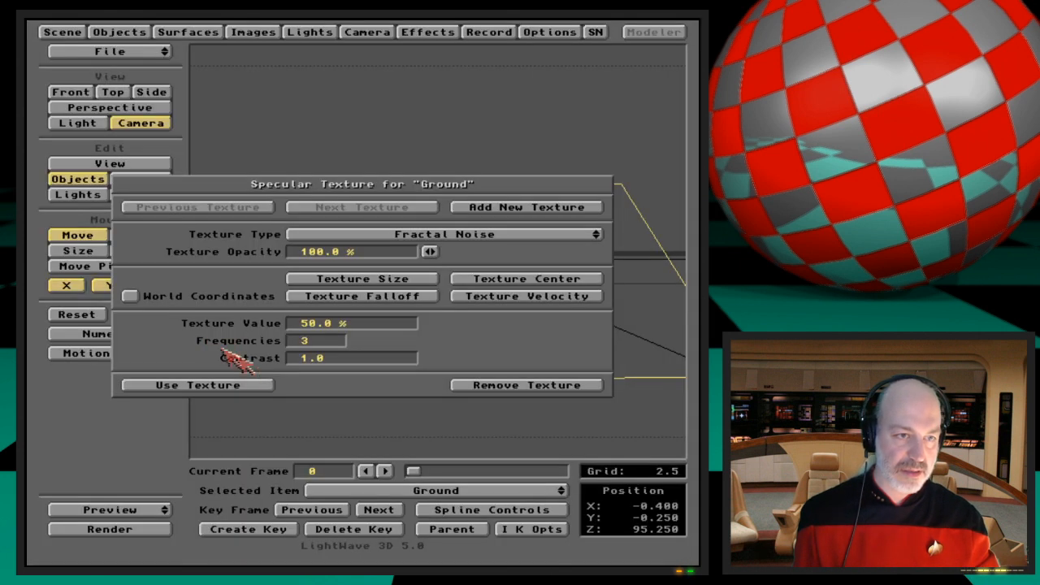
{"action": "left_click", "coordinate": [270, 386]}
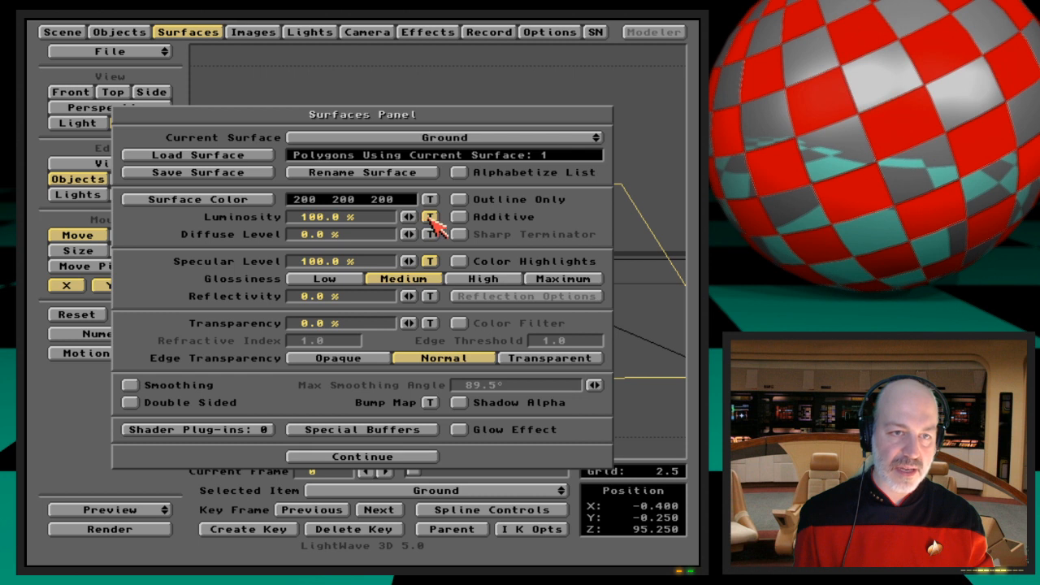
Step: Remove the luminosity texture, set Ground's luminosity to 0% and diffuse level to 100%, and test-render the surface
{"action": "left_click", "coordinate": [242, 201]}
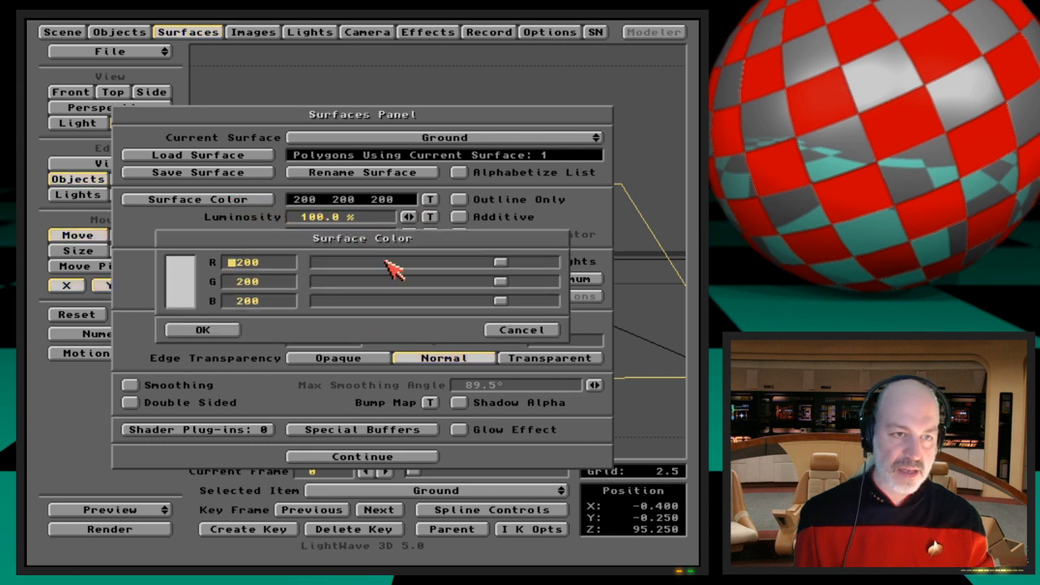
{"action": "left_click", "coordinate": [221, 331]}
{"action": "mouse_move", "coordinate": [410, 217]}
{"action": "left_mouse_down"}
{"action": "mouse_move", "coordinate": [402, 215]}
{"action": "mouse_move", "coordinate": [412, 235]}
{"action": "left_mouse_up"}
{"action": "key", "text": "F9"}
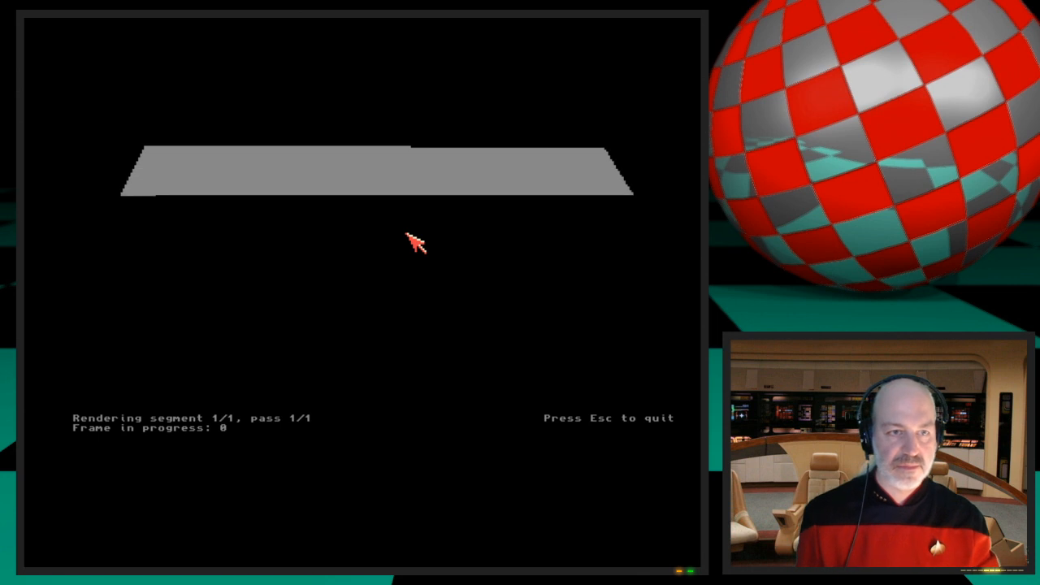
{"action": "key", "text": "Escape"}
{"action": "key", "text": "s"}
{"action": "key", "text": "s"}
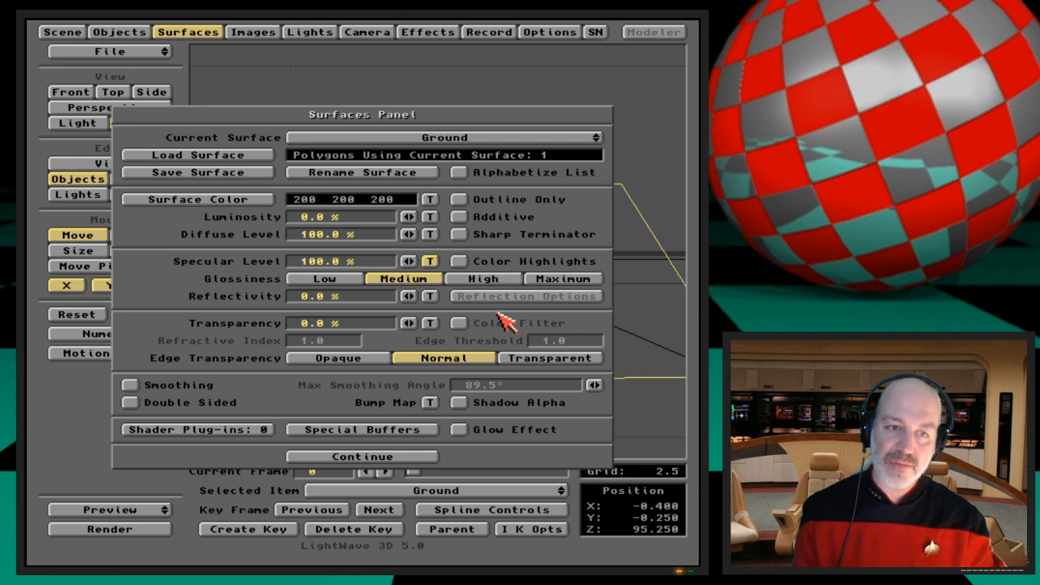
Step: Add a Planar Image Map reflectivity texture without an image to the Ground surface
{"action": "left_click", "coordinate": [430, 297]}
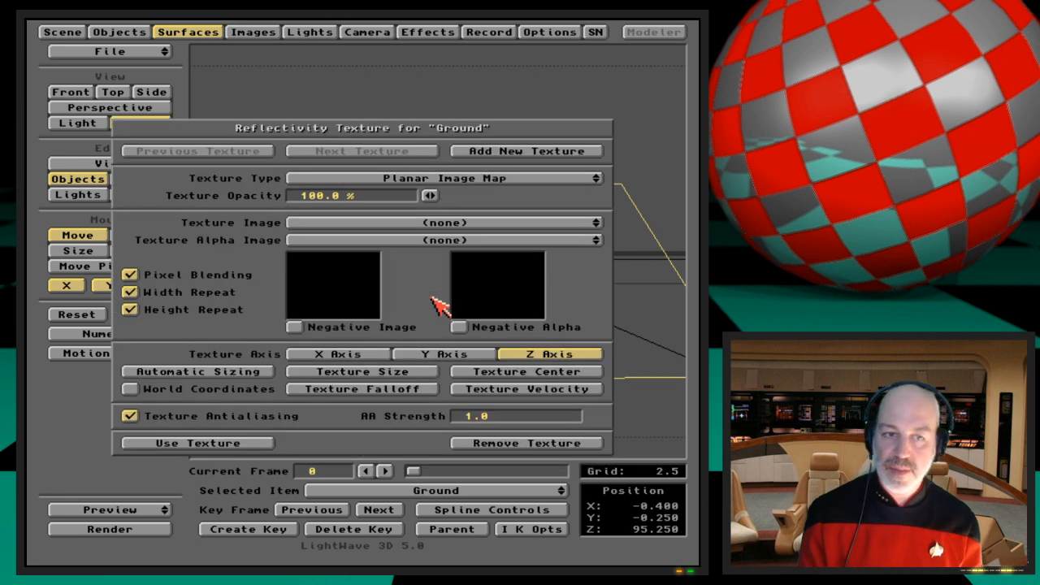
{"action": "left_click_drag", "start_coordinate": [504, 175], "coordinate": [438, 352]}
{"action": "left_click", "coordinate": [269, 443]}
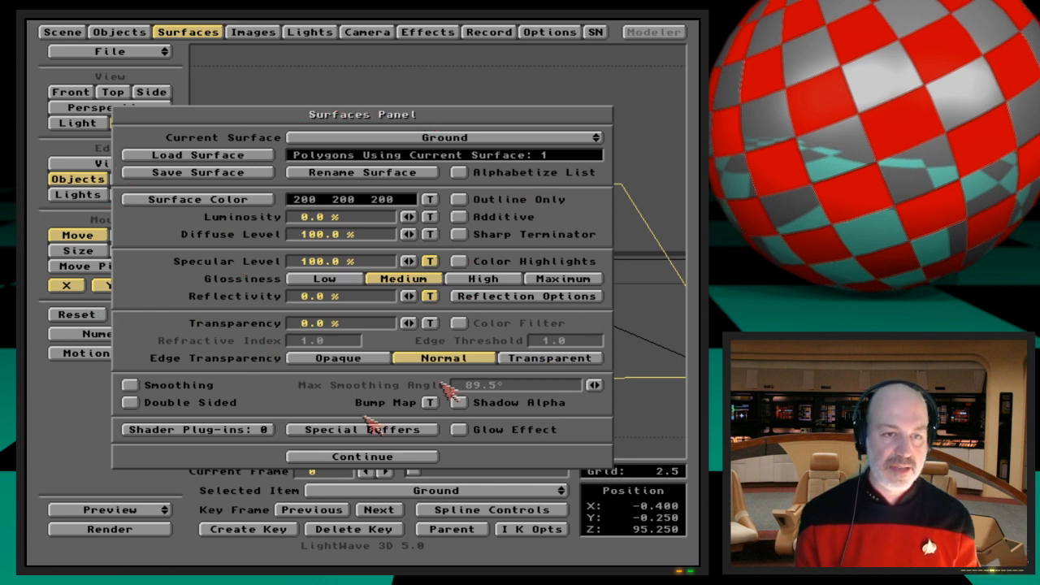
Step: Examine the scene's loaded images and the settings of World1_24.IFF, and return to the surface settings
{"action": "left_click", "coordinate": [255, 33]}
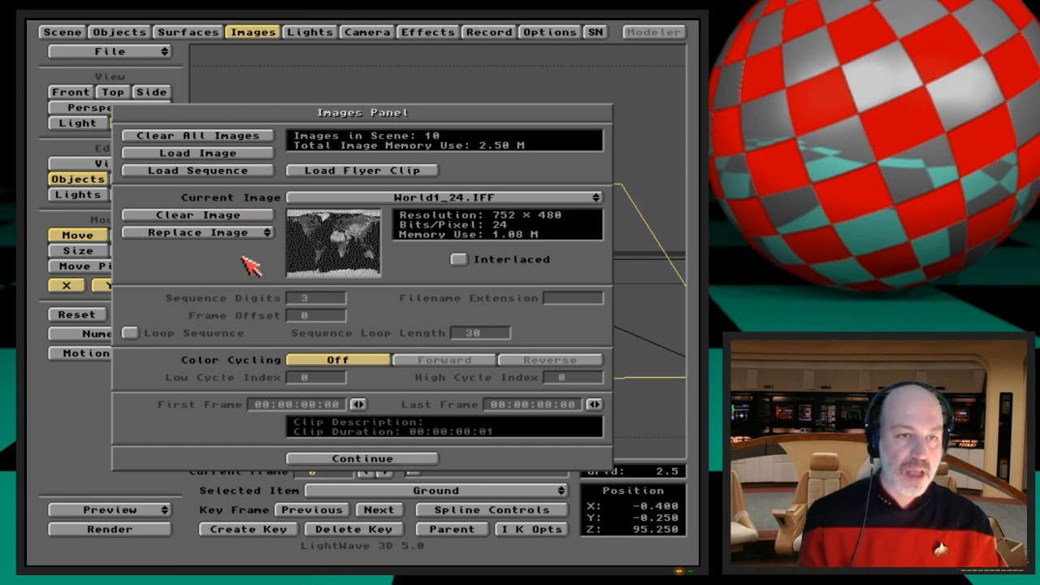
{"action": "left_click_drag", "start_coordinate": [497, 207], "coordinate": [579, 267]}
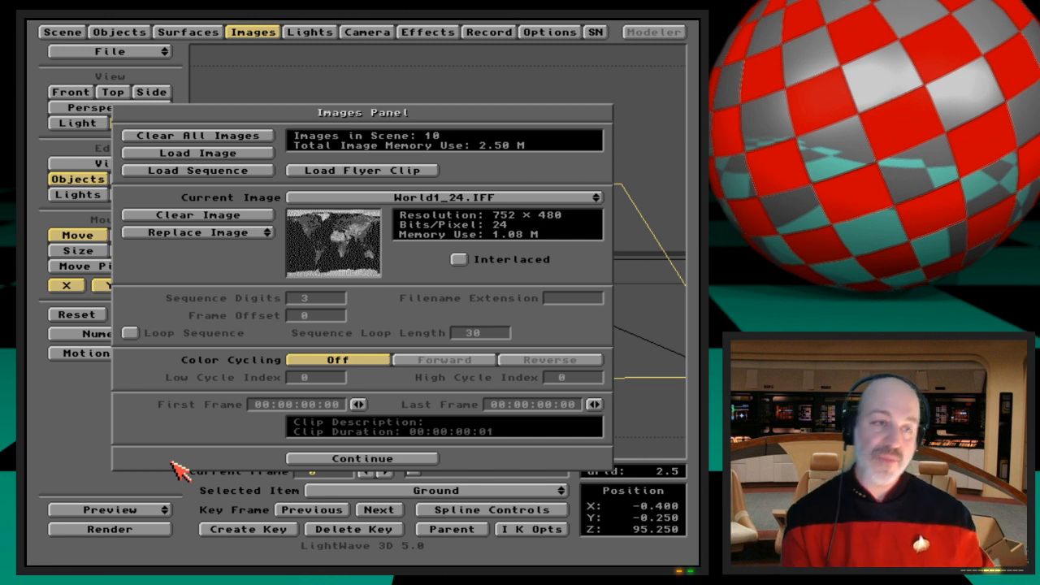
{"action": "left_click", "coordinate": [213, 34]}
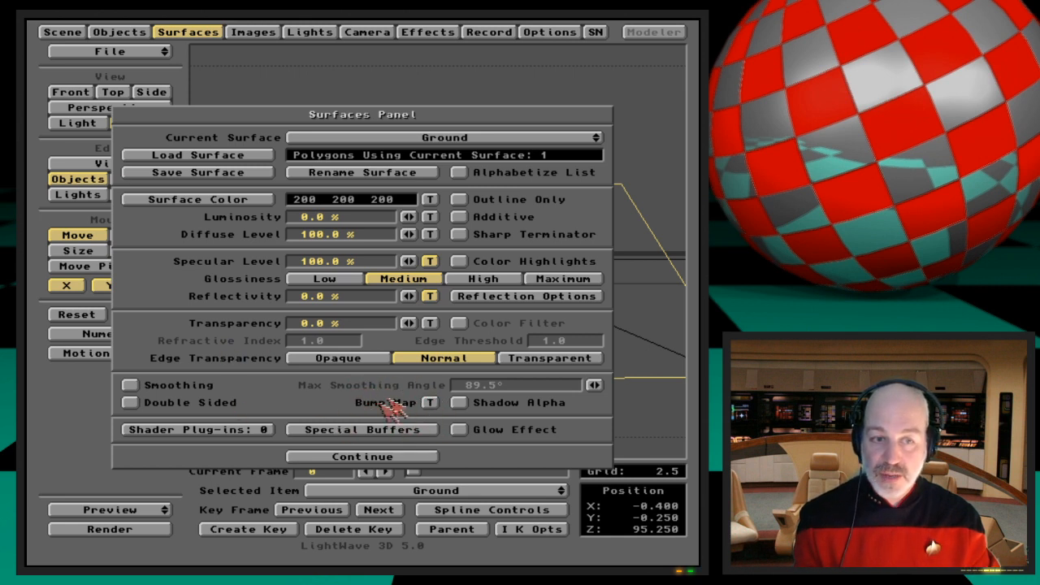
Step: Add a Fractal Bumps bump map with the default amplitude and frequencies to the Ground surface
{"action": "left_click", "coordinate": [430, 403]}
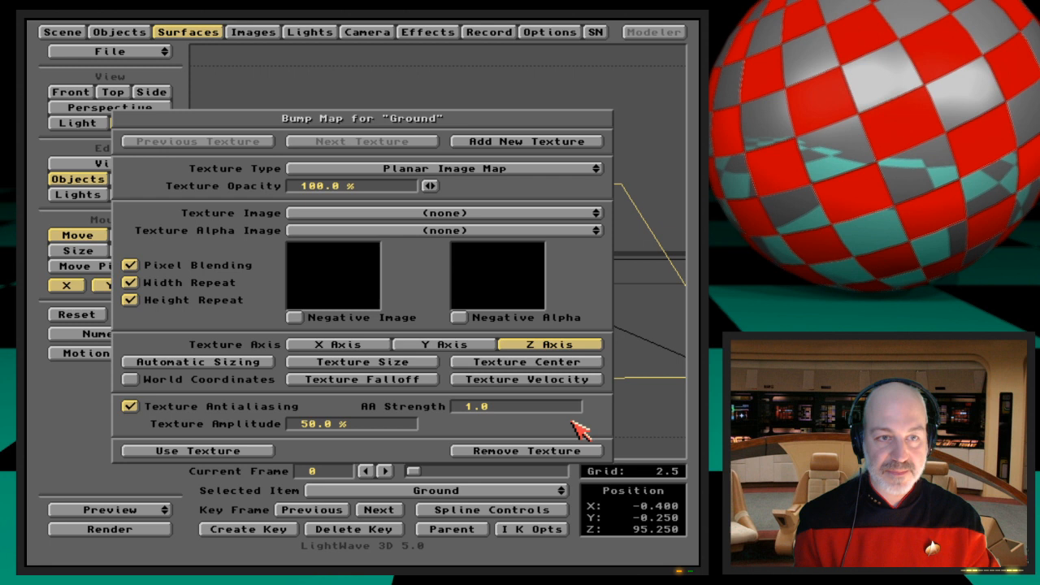
{"action": "left_click", "coordinate": [519, 169]}
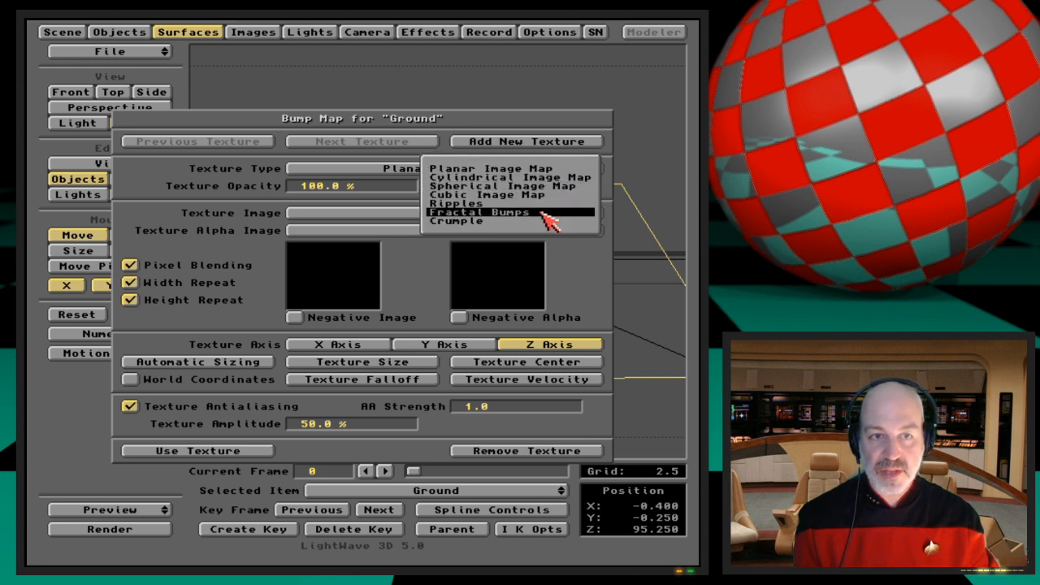
{"action": "left_click", "coordinate": [549, 212]}
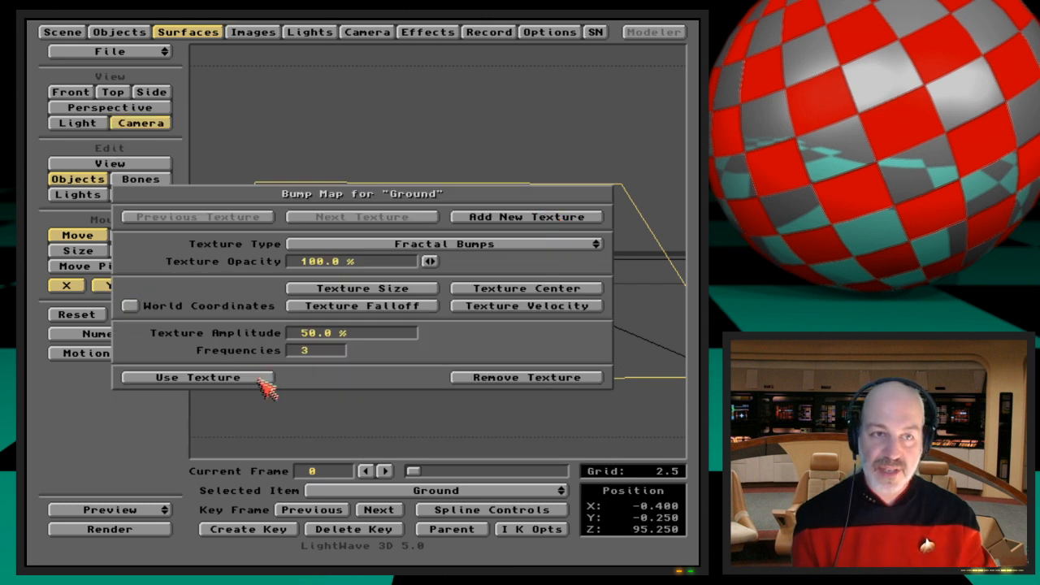
{"action": "left_click", "coordinate": [198, 378]}
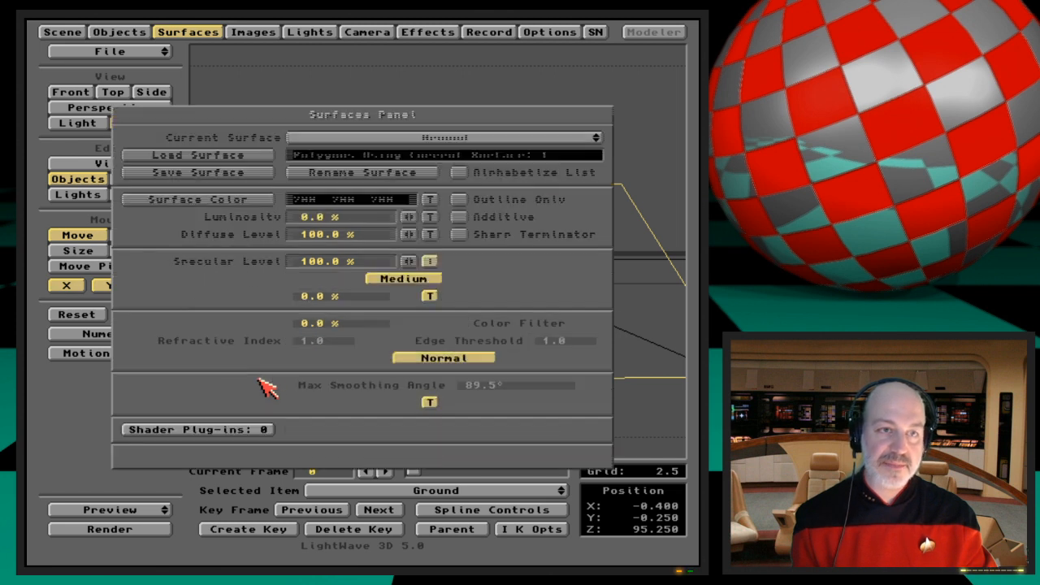
Step: Check the camera's rendering settings and render the frame with the bump map on the ground
{"action": "left_click", "coordinate": [368, 32]}
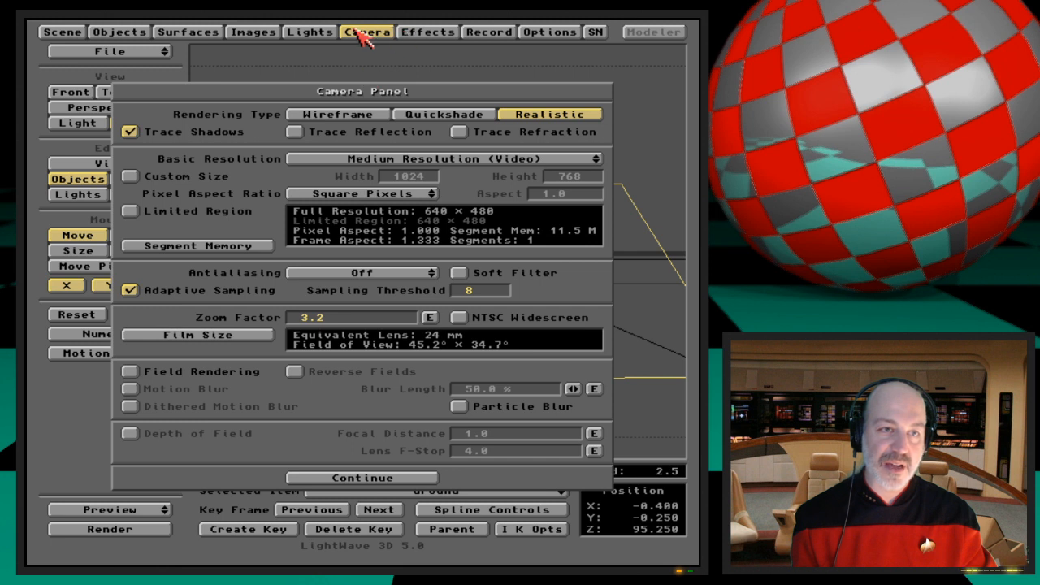
{"action": "left_click", "coordinate": [194, 32]}
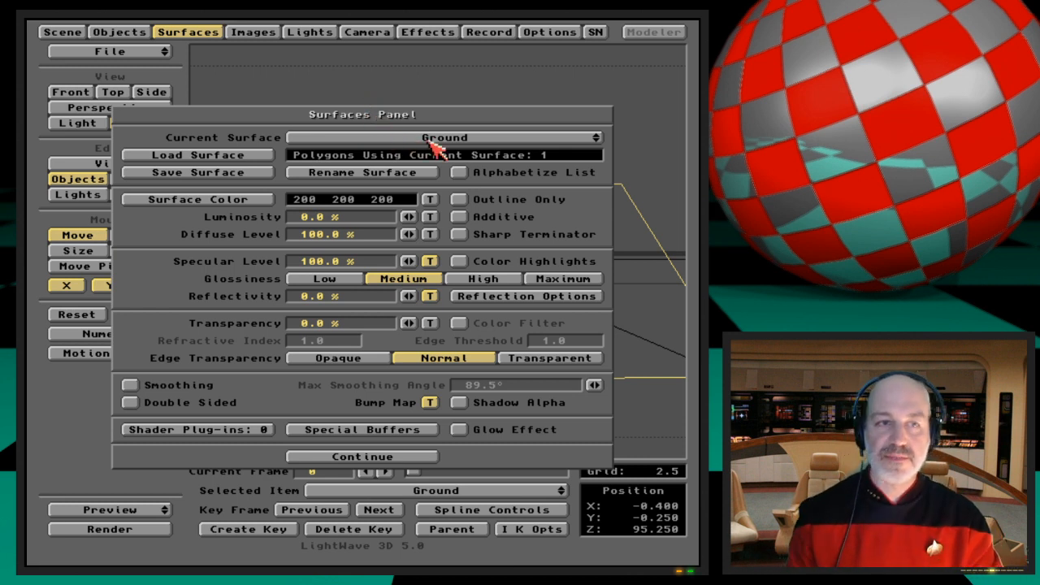
{"action": "left_click", "coordinate": [380, 32]}
{"action": "key", "text": "F9"}
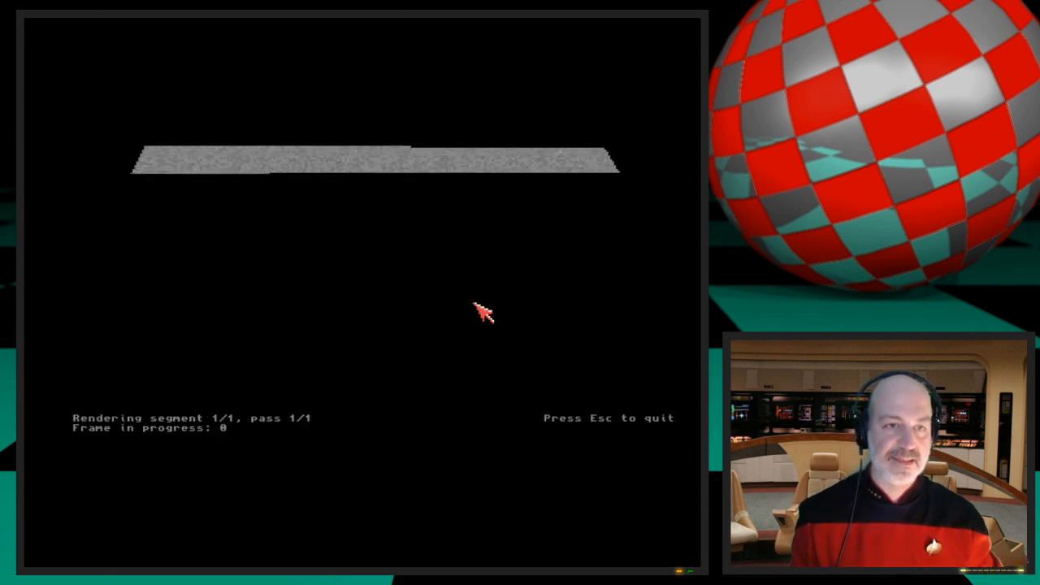
{"action": "key", "text": "Escape"}
{"action": "left_click", "coordinate": [357, 34]}
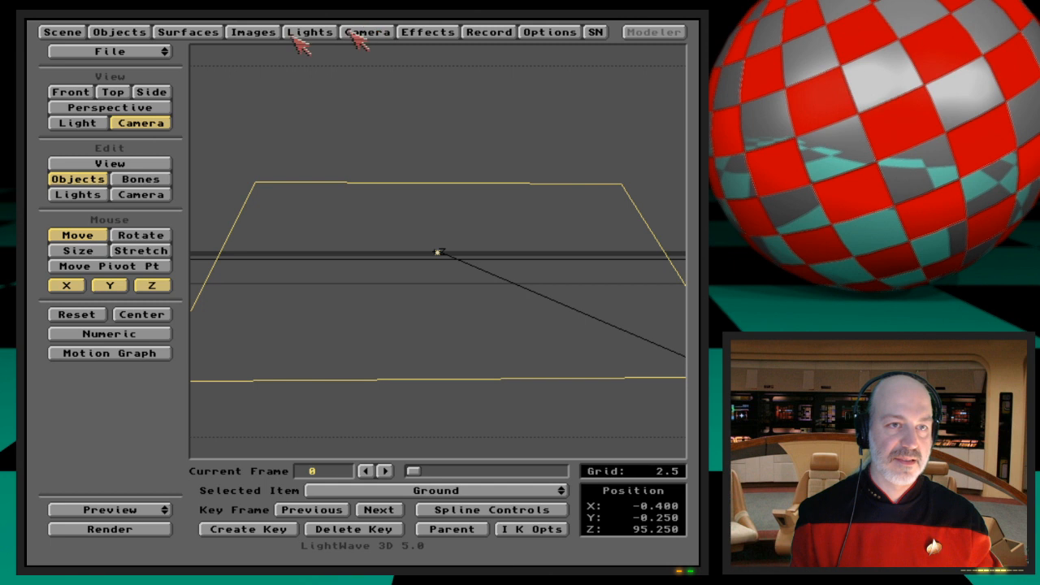
Step: Start loading an object and browse to the 3D:Webcast/Ep.3-Homework/Objects drawer
{"action": "left_click", "coordinate": [124, 32]}
{"action": "left_click", "coordinate": [262, 140]}
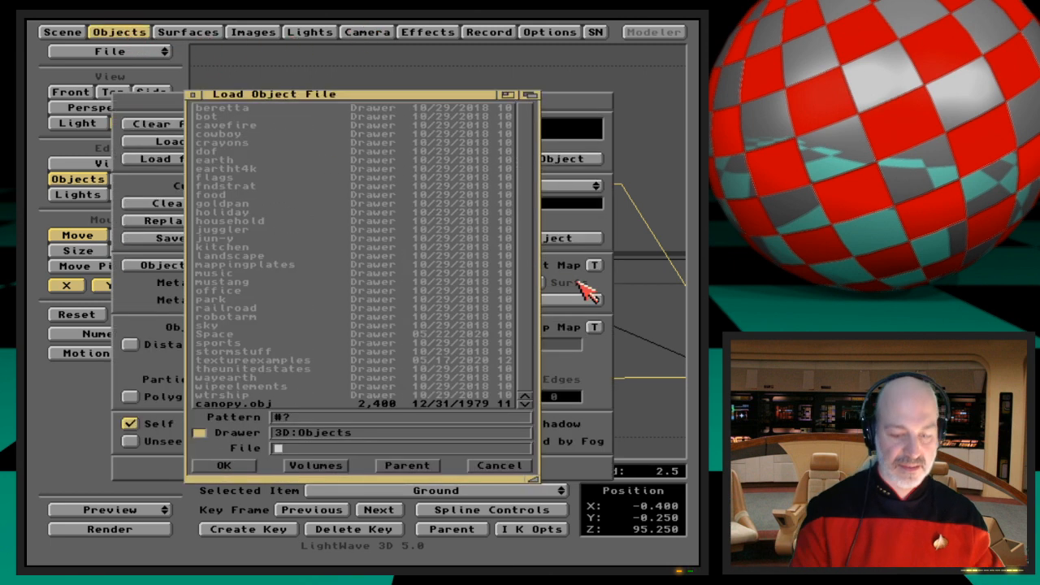
{"action": "key", "text": "super+p"}
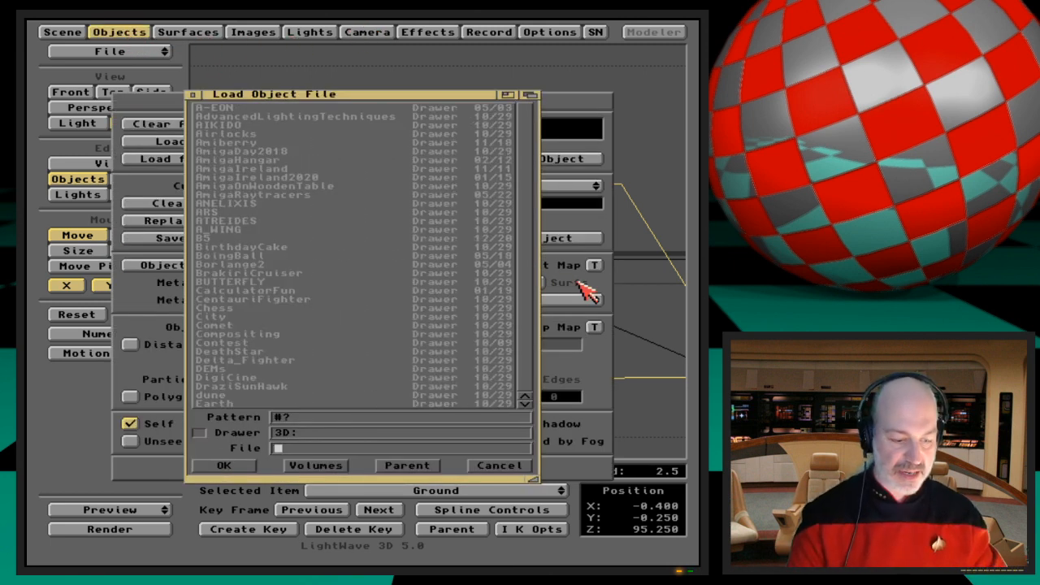
{"action": "type", "text": "Webcast/"}
{"action": "key", "text": "Return"}
{"action": "key", "text": "Down"}
{"action": "key", "text": "Down"}
{"action": "key", "text": "Down"}
{"action": "key", "text": "Down"}
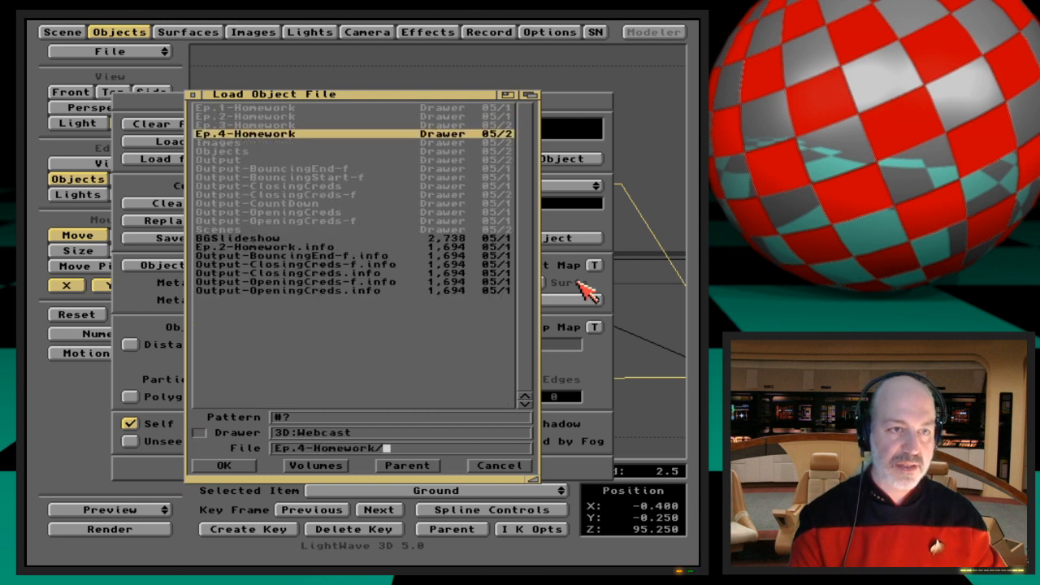
{"action": "key", "text": "Up"}
{"action": "key", "text": "Return"}
{"action": "key", "text": "Down"}
{"action": "key", "text": "Return"}
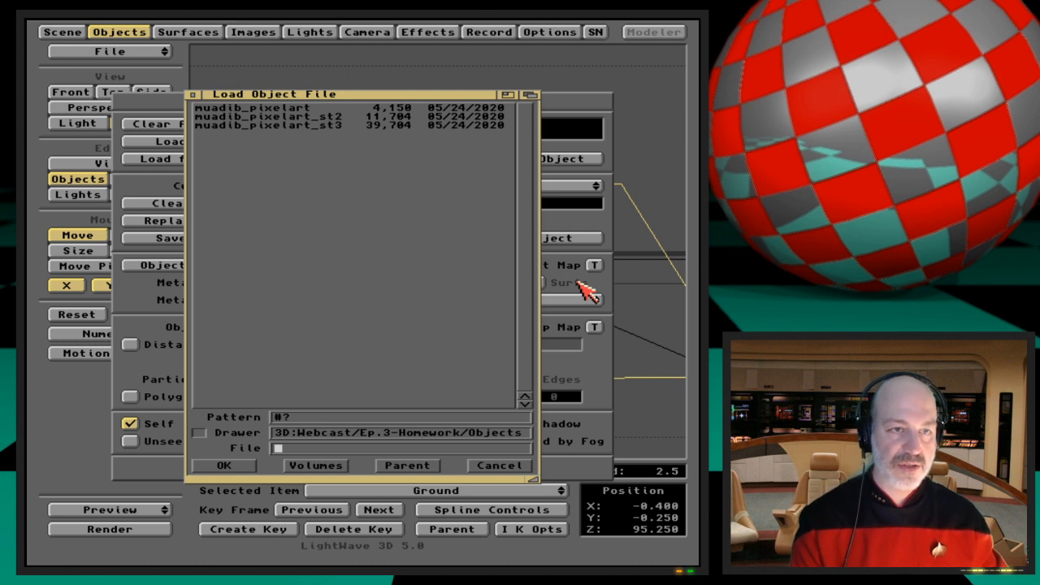
Step: Load the muadib_pixelart_st3 object into the scene
{"action": "key", "text": "Down"}
{"action": "key", "text": "Down"}
{"action": "key", "text": "Down"}
{"action": "key", "text": "Return"}
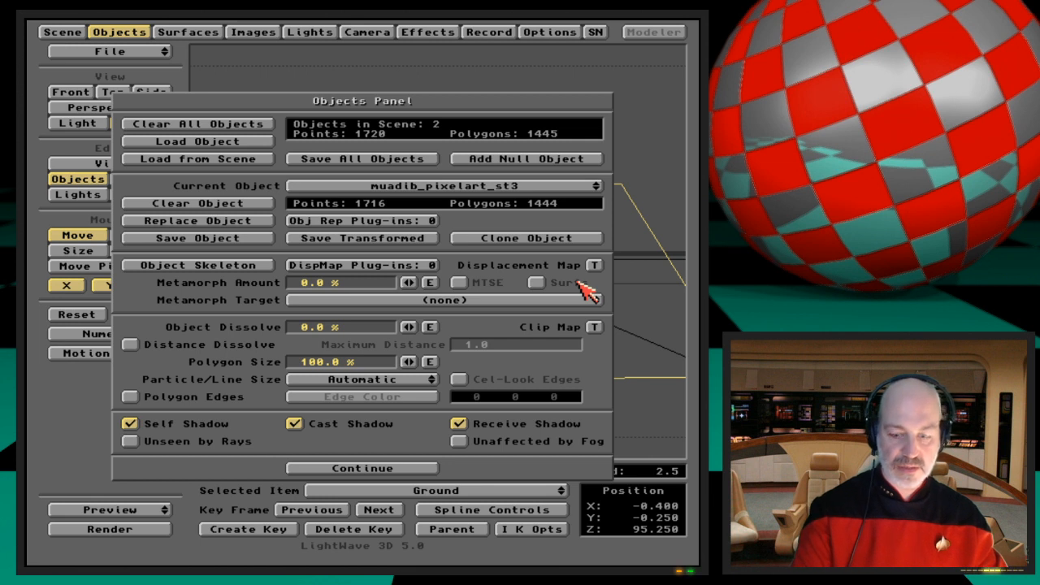
Step: Browse out of the Ep.3-Homework drawers to find the BoingBall object and load it into the scene
{"action": "left_click", "coordinate": [262, 140]}
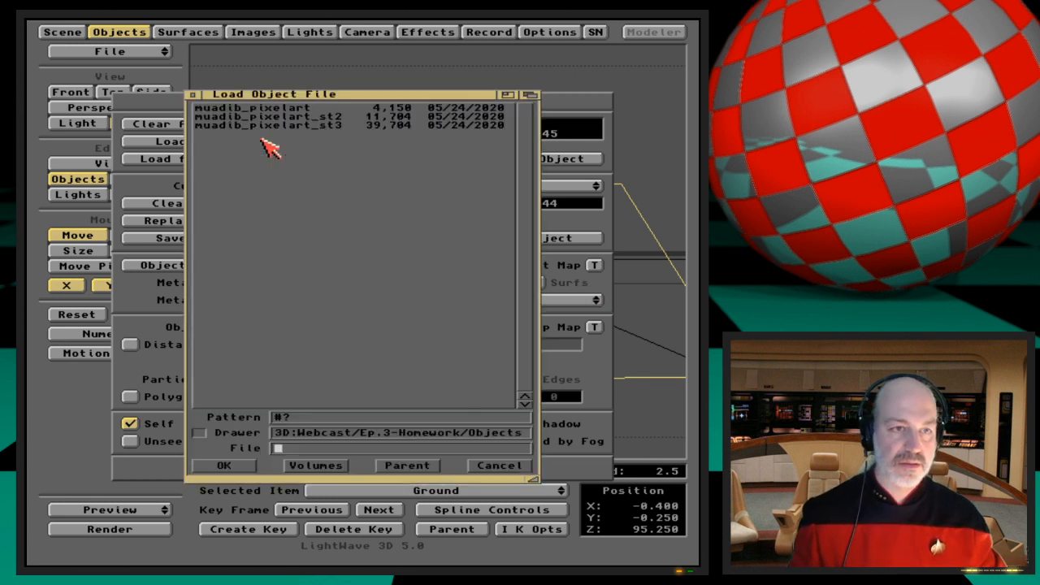
{"action": "key", "text": "super+p"}
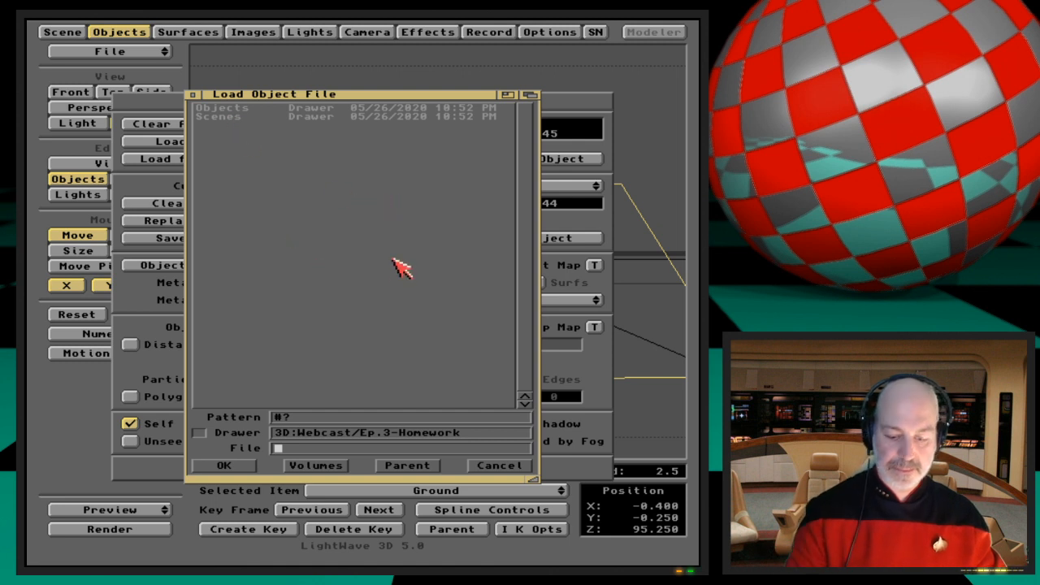
{"action": "type", "text": "//boi"}
{"action": "key", "text": "Down"}
{"action": "key", "text": "Return"}
{"action": "key", "text": "Down"}
{"action": "key", "text": "Down"}
{"action": "key", "text": "Down"}
{"action": "key", "text": "Down"}
{"action": "key", "text": "Return"}
{"action": "key", "text": "/"}
{"action": "key", "text": "Down"}
{"action": "key", "text": "Down"}
{"action": "key", "text": "Down"}
{"action": "key", "text": "Down"}
{"action": "key", "text": "Up"}
{"action": "key", "text": "Return"}
{"action": "key", "text": "Down"}
{"action": "key", "text": "Down"}
{"action": "key", "text": "Down"}
{"action": "key", "text": "Down"}
{"action": "key", "text": "Down"}
{"action": "key", "text": "Down"}
{"action": "key", "text": "Down"}
{"action": "key", "text": "Down"}
{"action": "key", "text": "Down"}
{"action": "key", "text": "Down"}
{"action": "key", "text": "Down"}
{"action": "key", "text": "Down"}
{"action": "key", "text": "Down"}
{"action": "key", "text": "Return"}
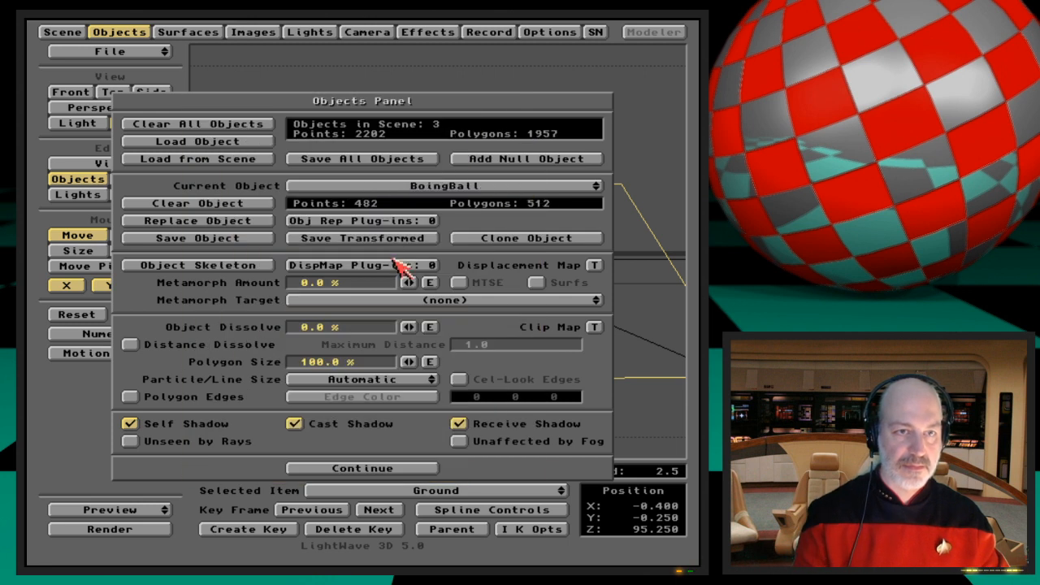
Step: Check the loaded objects in the camera view and clear the Ground object from the scene
{"action": "left_click", "coordinate": [133, 34]}
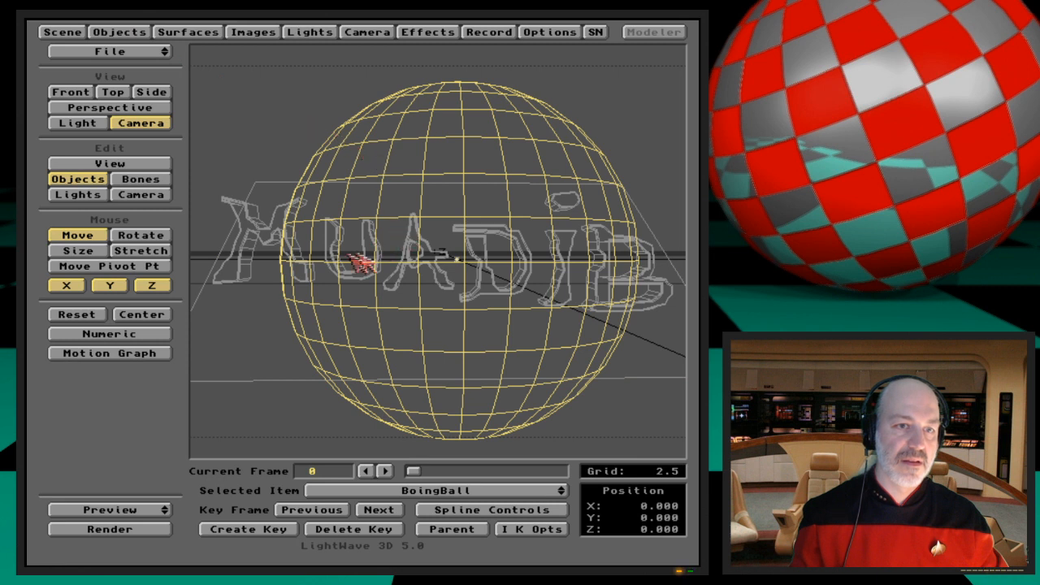
{"action": "left_click", "coordinate": [144, 32]}
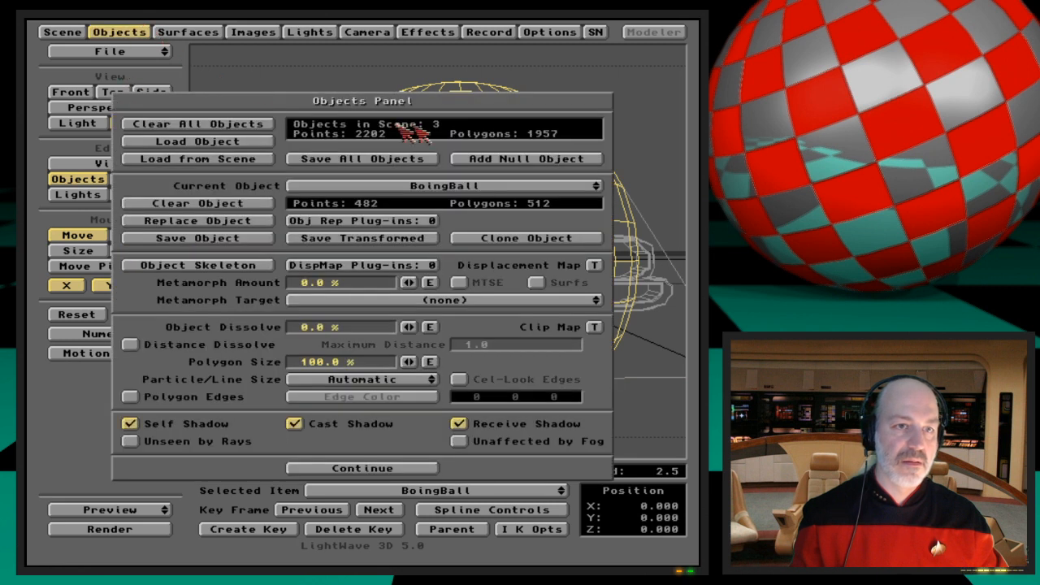
{"action": "mouse_move", "coordinate": [439, 185]}
{"action": "left_mouse_down"}
{"action": "mouse_move", "coordinate": [427, 172]}
{"action": "mouse_move", "coordinate": [439, 169]}
{"action": "left_mouse_up"}
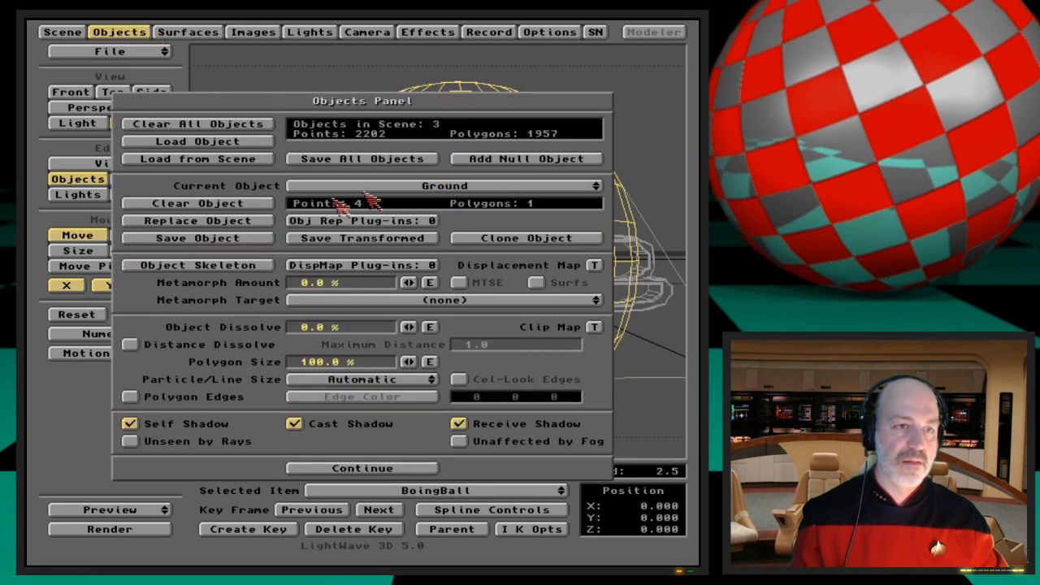
{"action": "left_click", "coordinate": [262, 204]}
{"action": "left_click", "coordinate": [279, 310]}
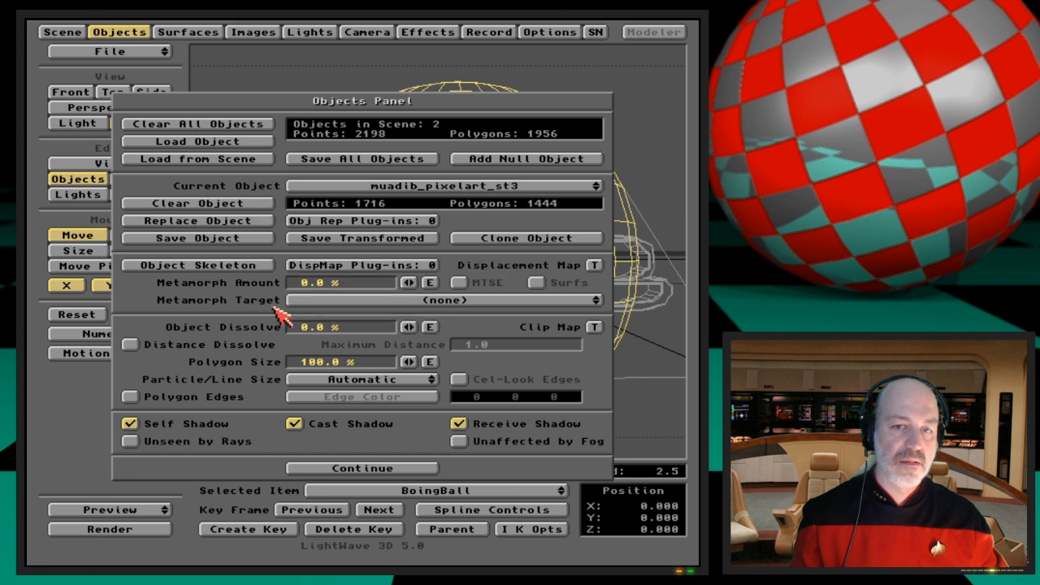
Step: Move the muadib_pixelart_st3 logo in front of BoingBall to about X 0.125, Z -1.275, key it at frame 0, and return to the camera view
{"action": "left_click", "coordinate": [400, 469]}
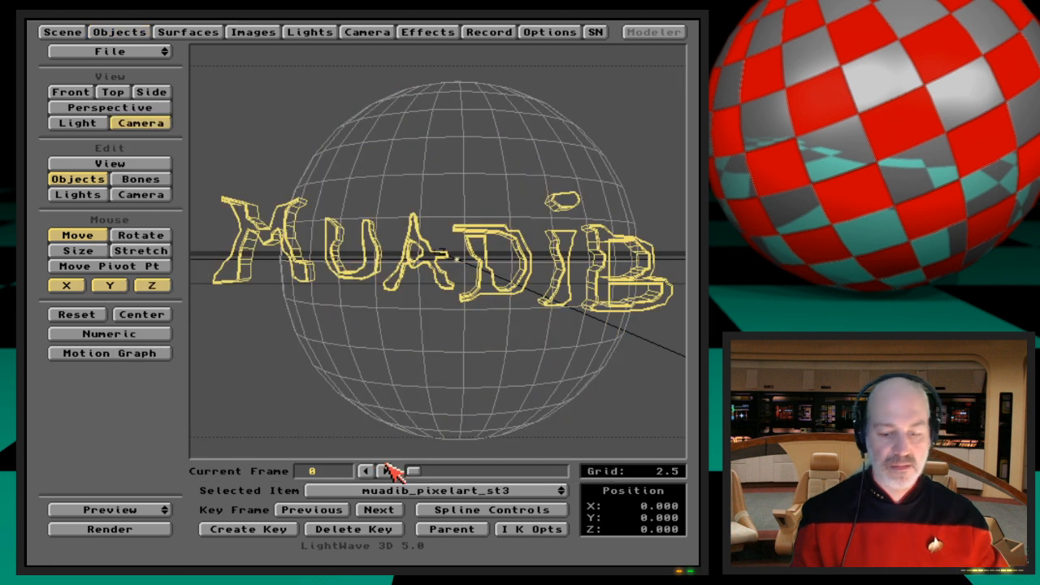
{"action": "key", "text": "F9"}
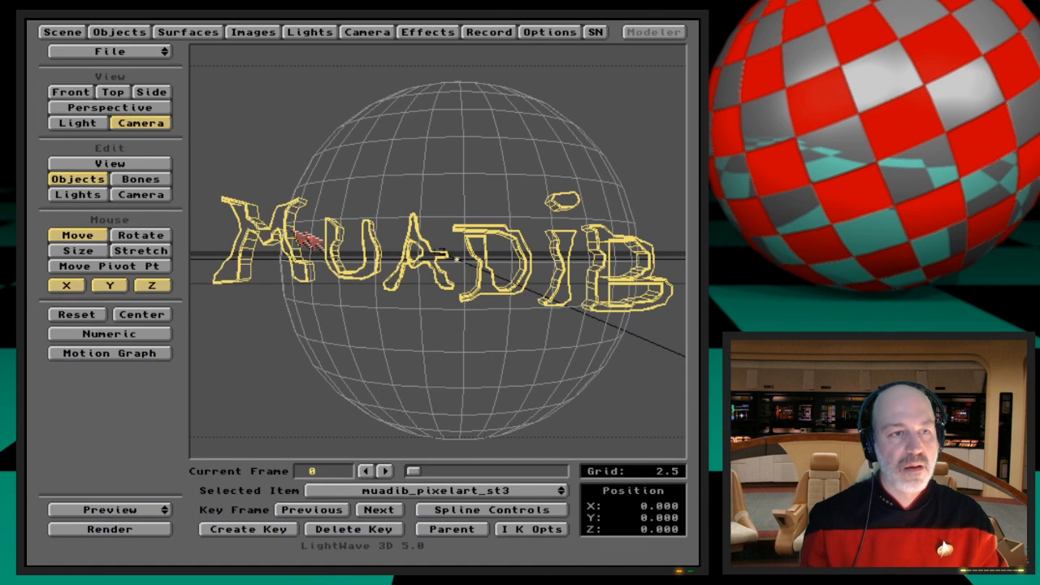
{"action": "key", "text": "2"}
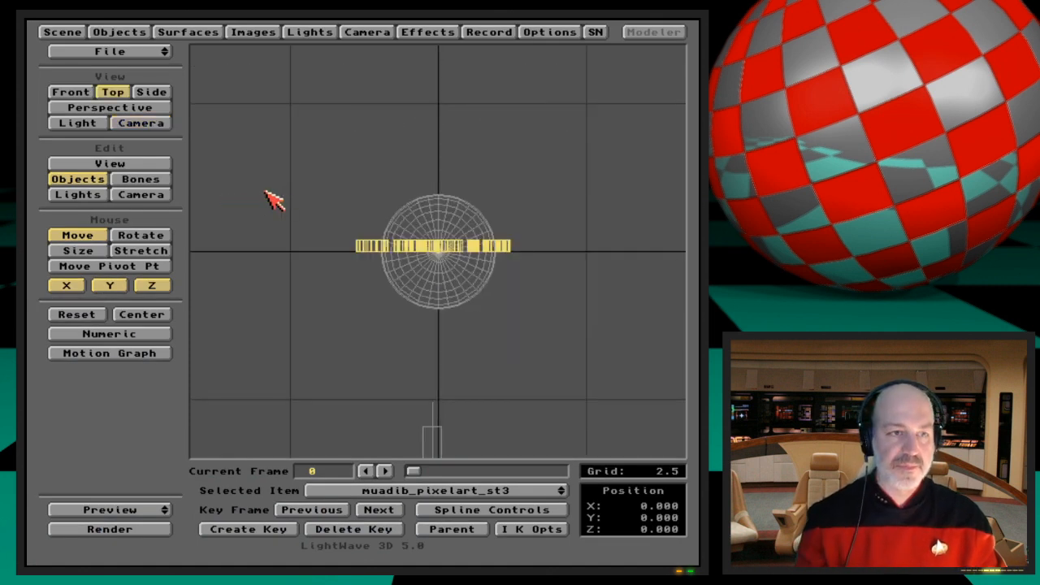
{"action": "left_click_drag", "start_coordinate": [431, 256], "coordinate": [445, 323]}
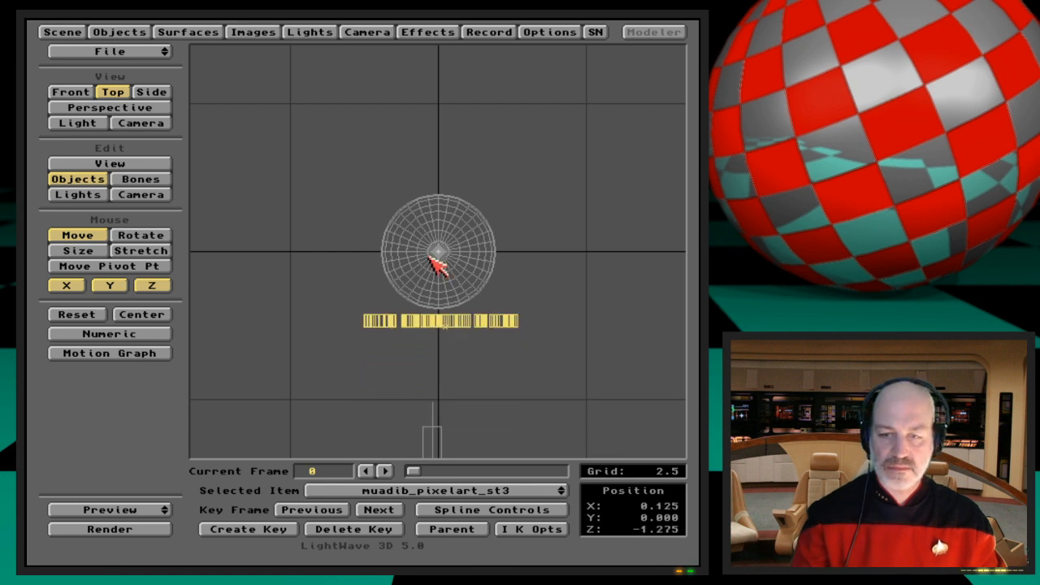
{"action": "key", "text": "Return"}
{"action": "key", "text": "Return"}
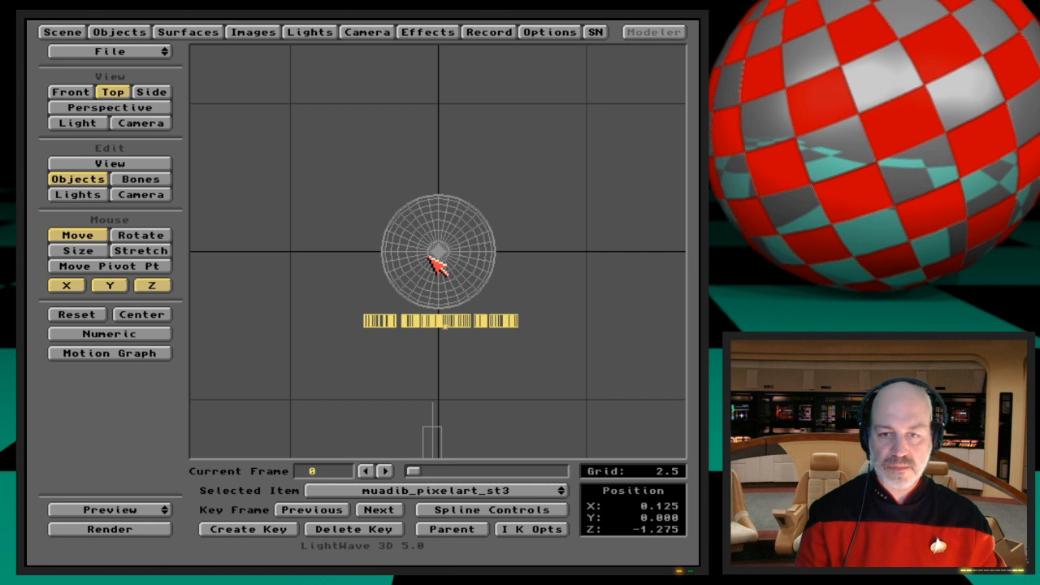
{"action": "key", "text": "6"}
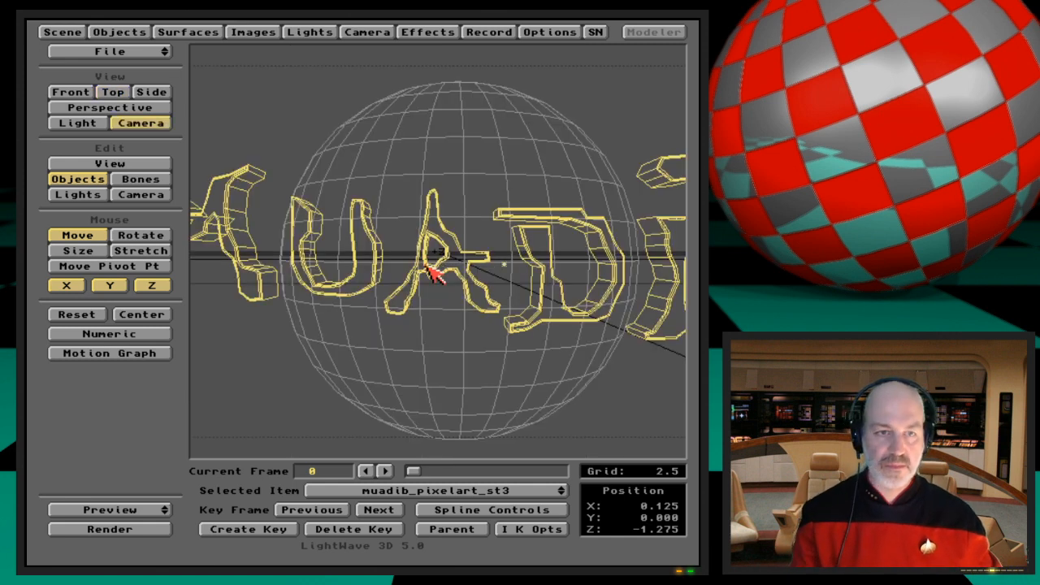
{"action": "key", "text": "F9"}
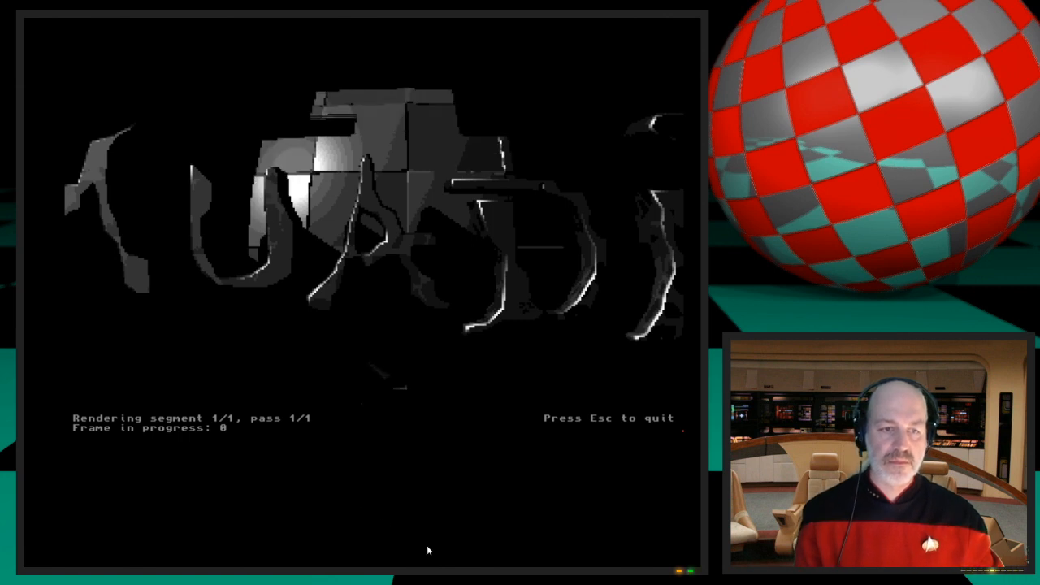
{"action": "key", "text": "Escape"}
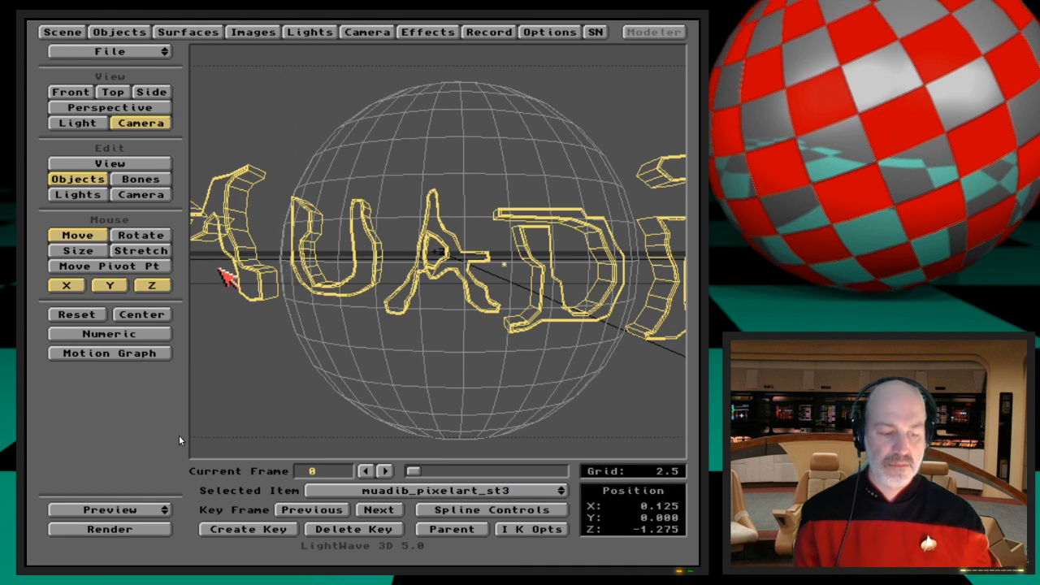
{"action": "key", "text": "super+m"}
{"action": "key", "text": "super+m"}
{"action": "key", "text": "super+m"}
{"action": "key", "text": "super+m"}
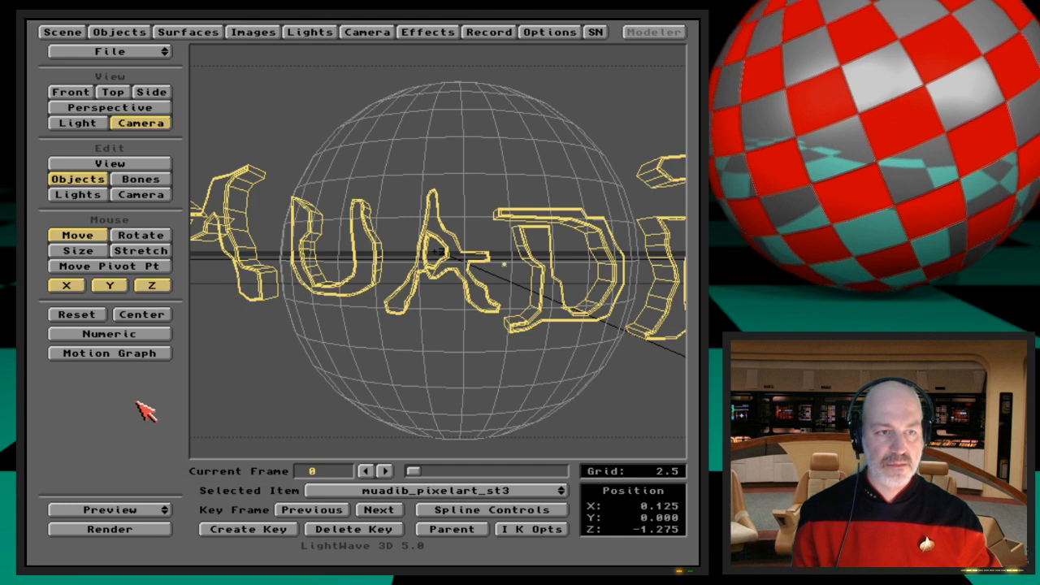
{"action": "key", "text": "F9"}
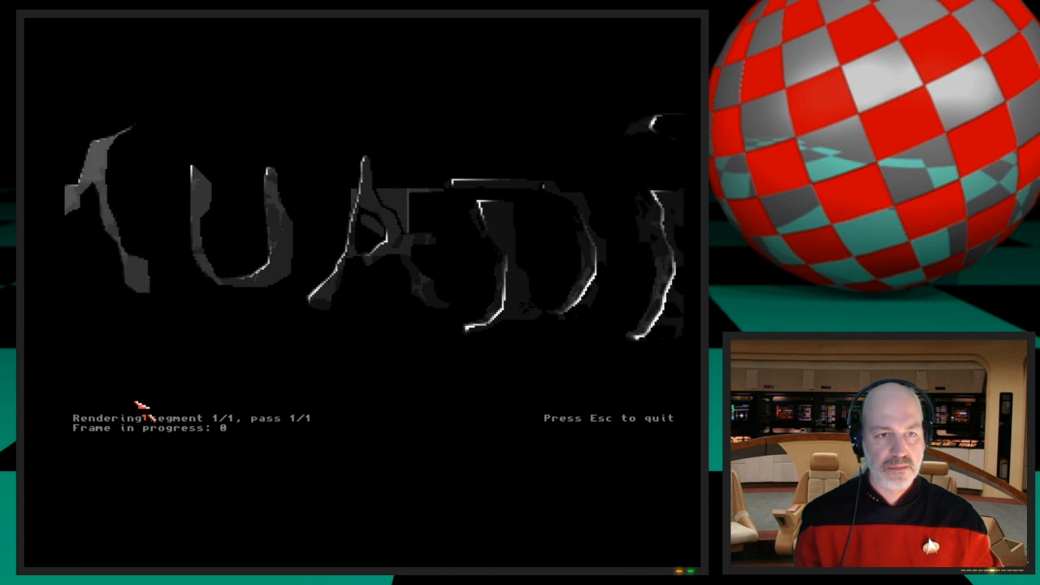
{"action": "key", "text": "Escape"}
Step: Turn on Trace Reflection for the camera, render frame 0, and view the logo and ball in the finished image
{"action": "left_click", "coordinate": [376, 28]}
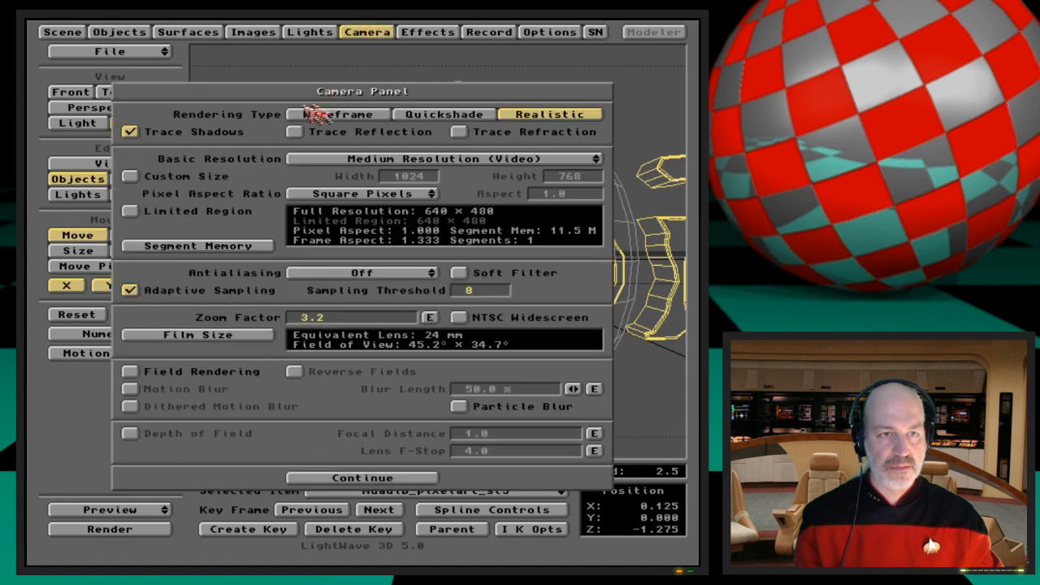
{"action": "left_click", "coordinate": [309, 132]}
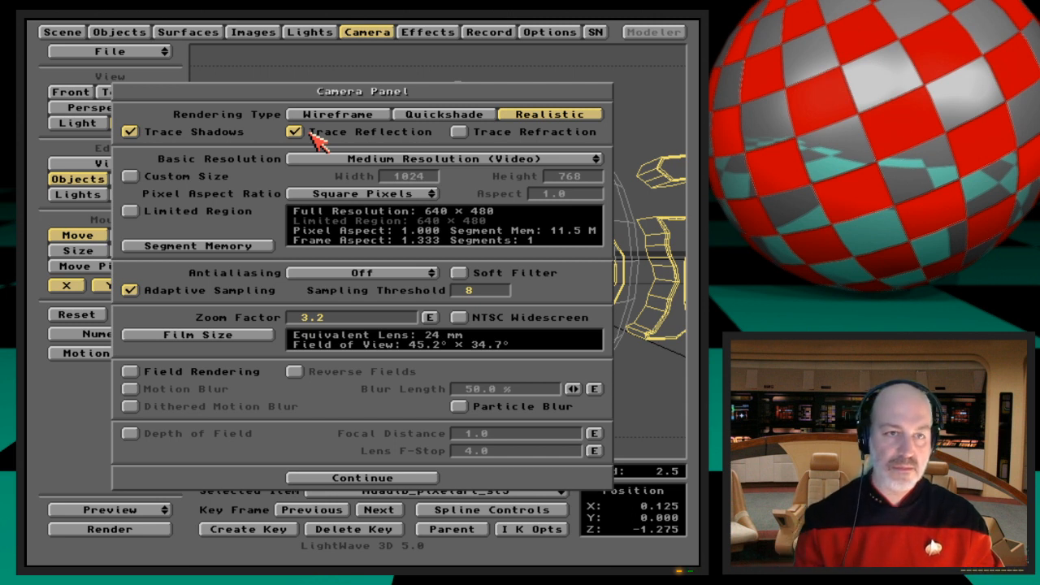
{"action": "key", "text": "F9"}
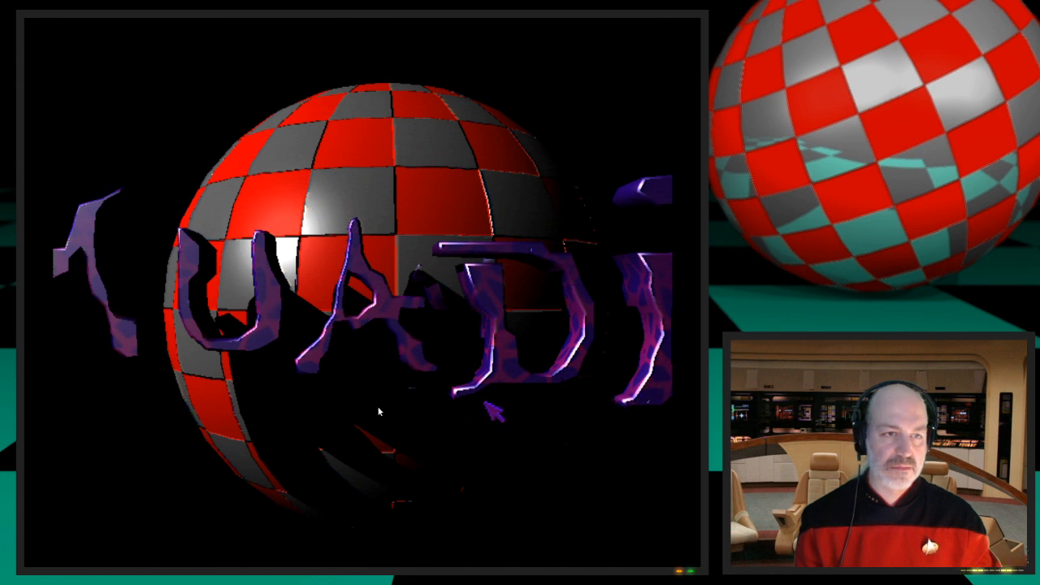
{"action": "key", "text": "super+m"}
{"action": "key", "text": "super+m"}
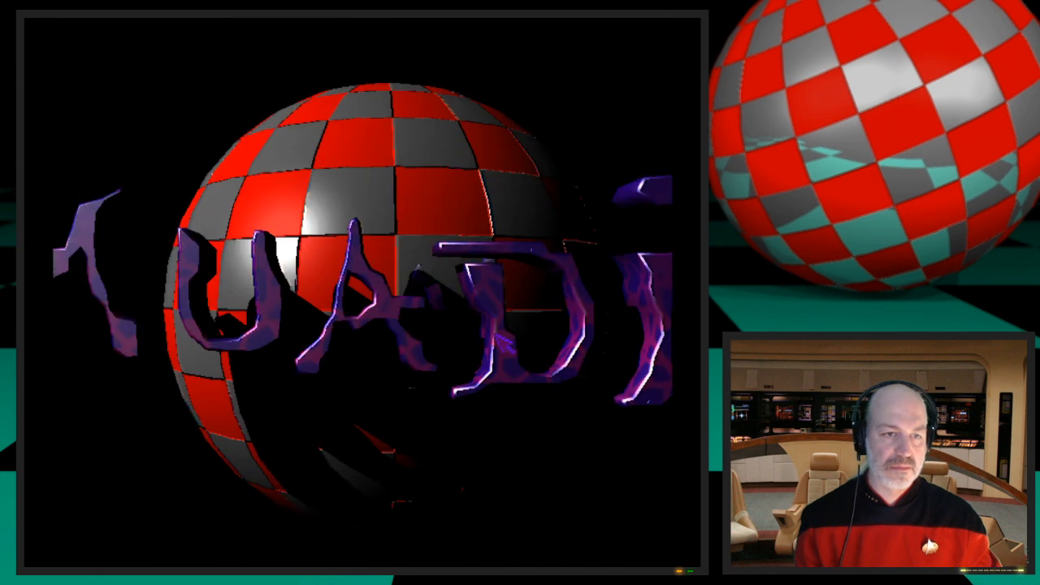
{"action": "key", "text": "super+m"}
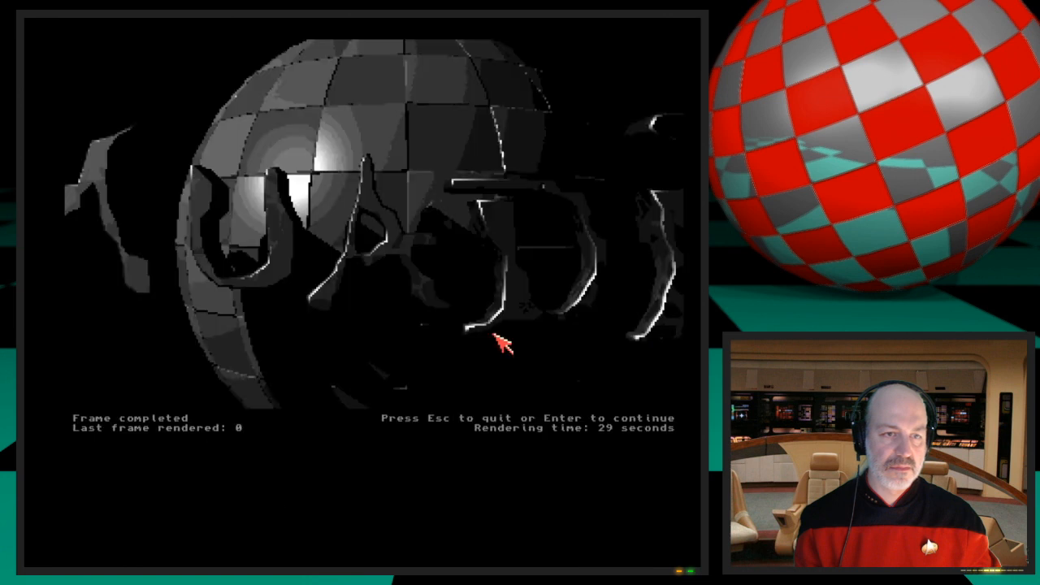
{"action": "key", "text": "Escape"}
{"action": "left_click", "coordinate": [354, 30]}
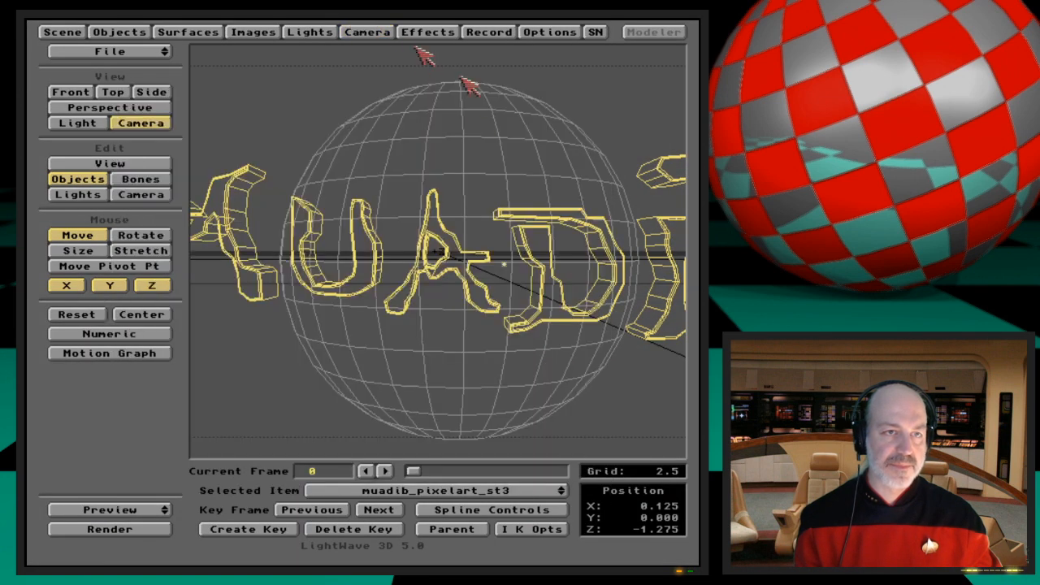
{"action": "left_click_drag", "start_coordinate": [155, 53], "coordinate": [160, 92]}
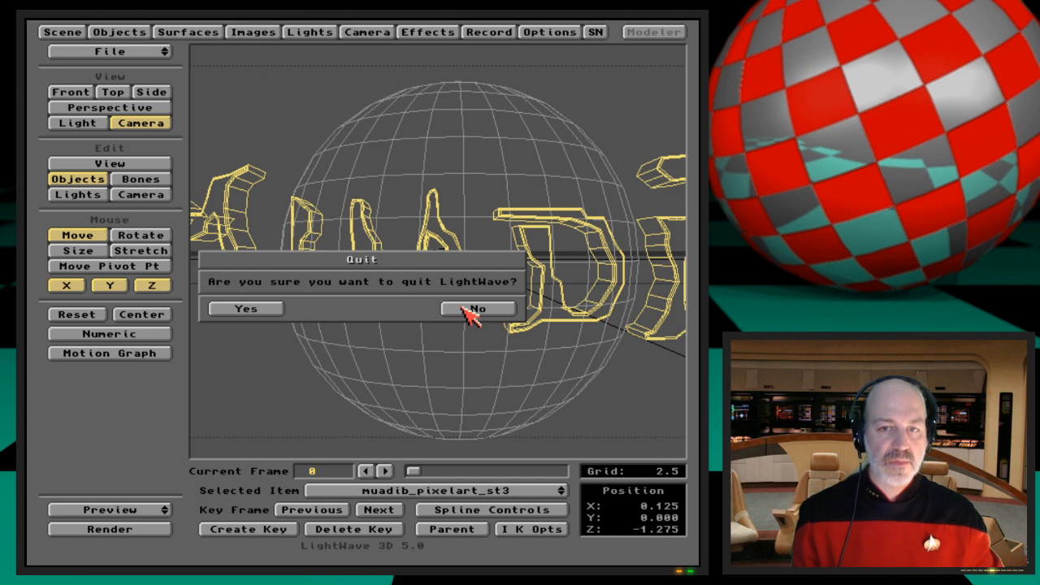
{"action": "left_click", "coordinate": [472, 310]}
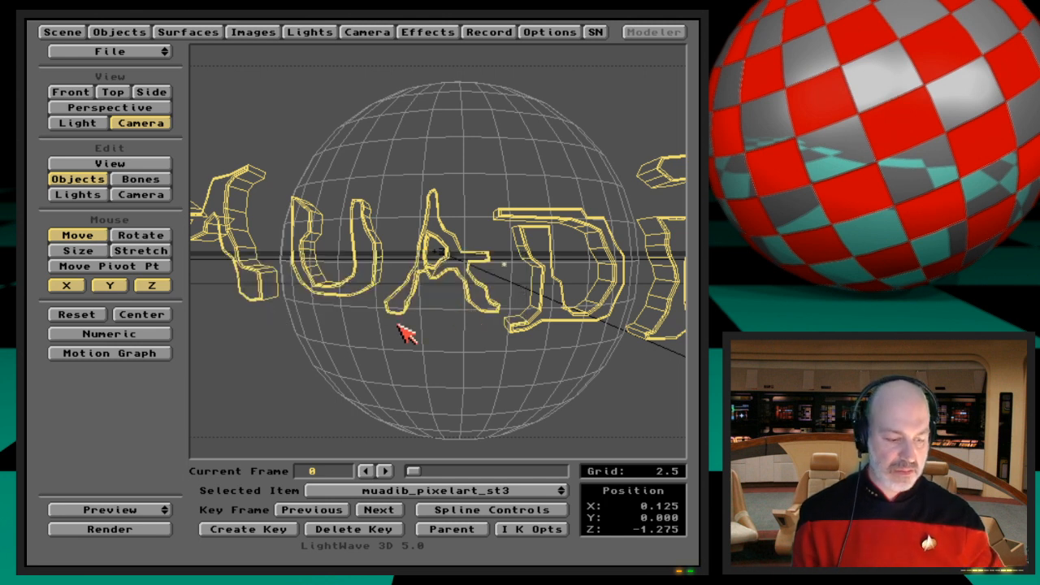
{"action": "key", "text": "Up"}
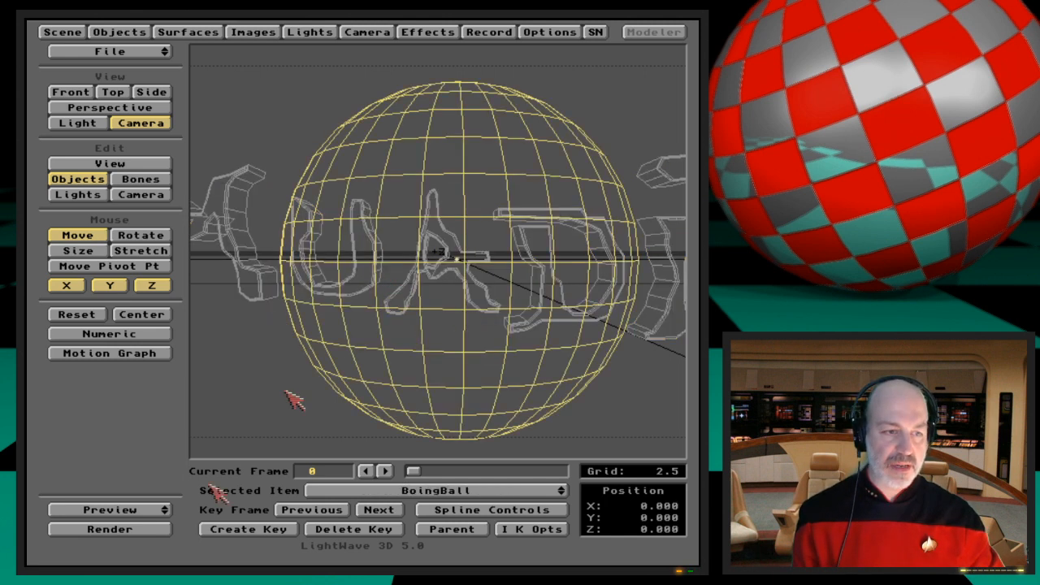
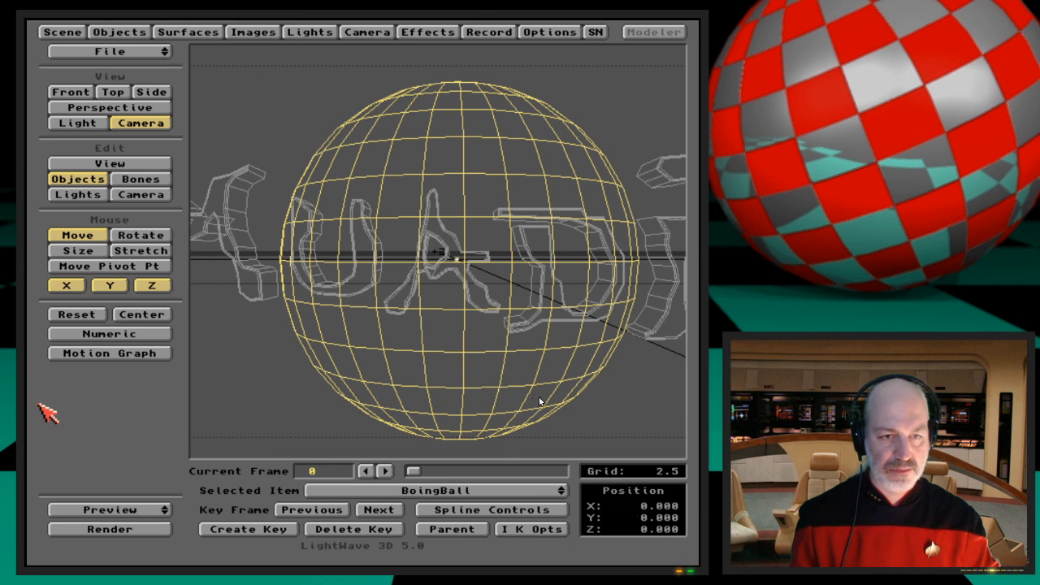
Step: Switch to the browser and look through the homework images in the Ep.2 Fun with Logos topic of the Raytracing course webcast forum
{"action": "key", "text": "alt+Tab"}
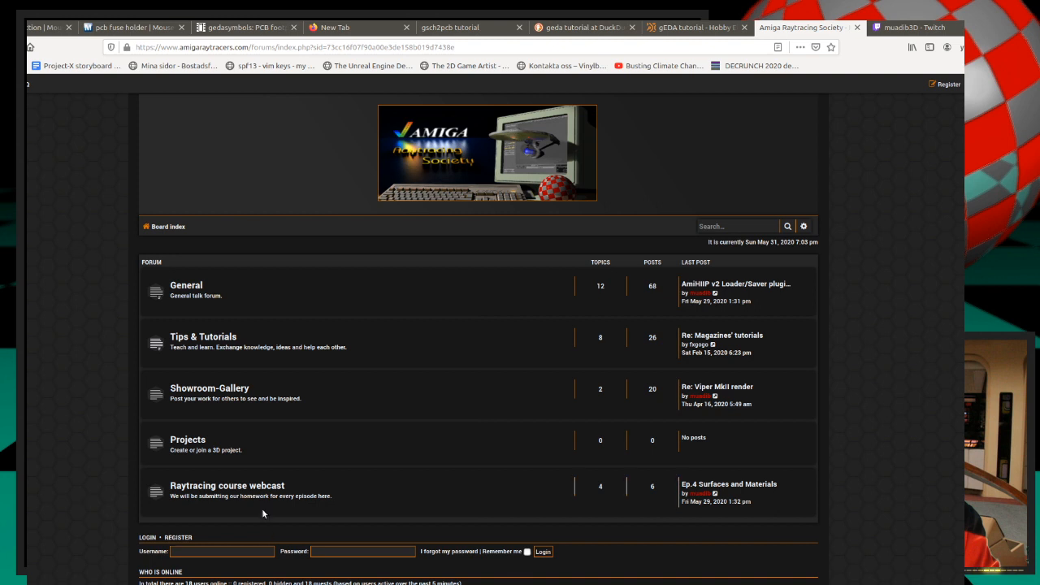
{"action": "left_click", "coordinate": [278, 490]}
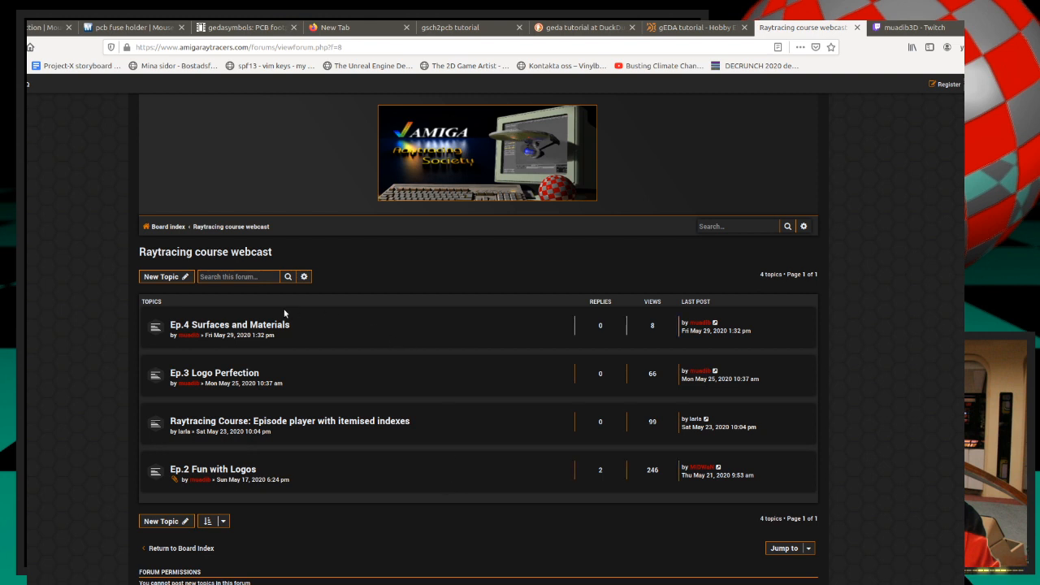
{"action": "left_click", "coordinate": [238, 469]}
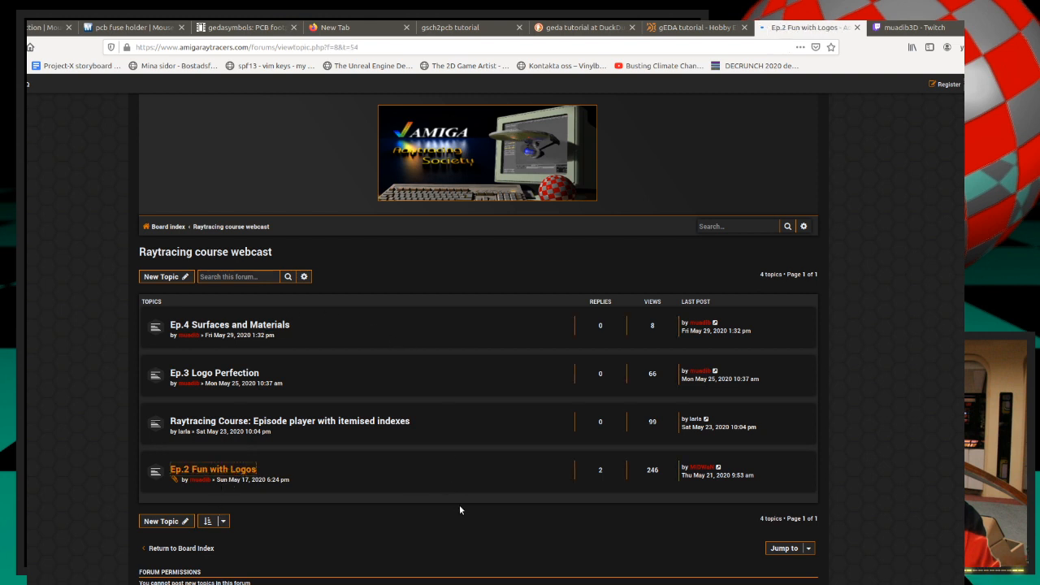
{"action": "scroll", "coordinate": [682, 447], "scroll_direction": "down", "scroll_amount": 3}
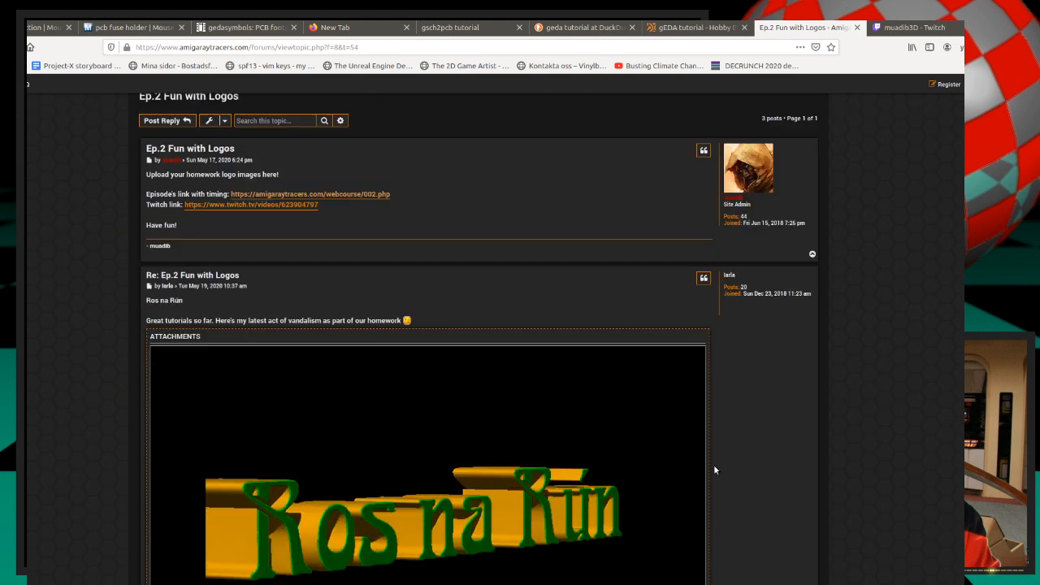
{"action": "scroll", "coordinate": [715, 470], "scroll_direction": "down", "scroll_amount": 3}
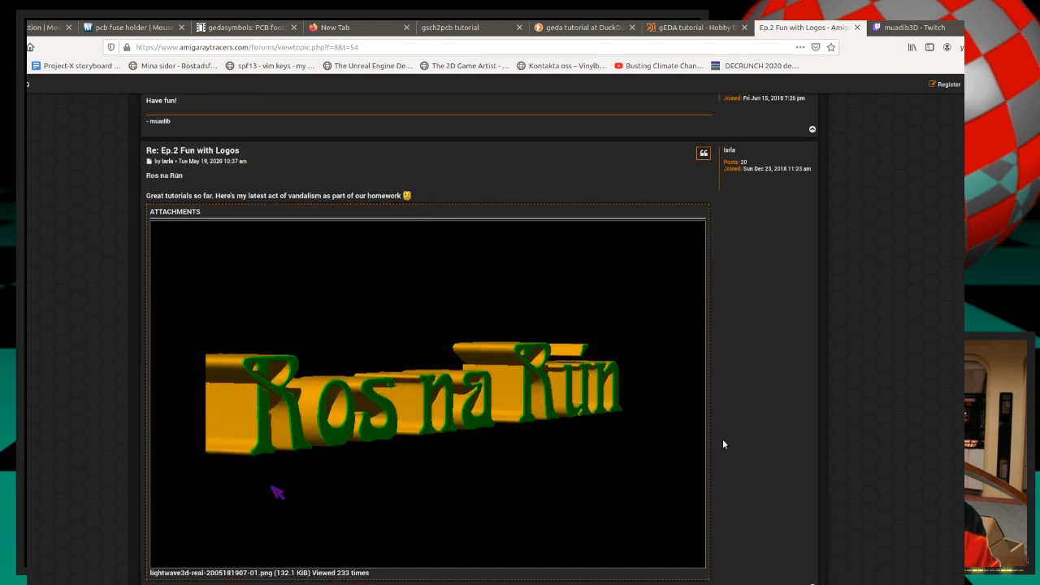
{"action": "scroll", "coordinate": [724, 439], "scroll_direction": "down", "scroll_amount": 4}
{"action": "scroll", "coordinate": [613, 506], "scroll_direction": "down", "scroll_amount": 2}
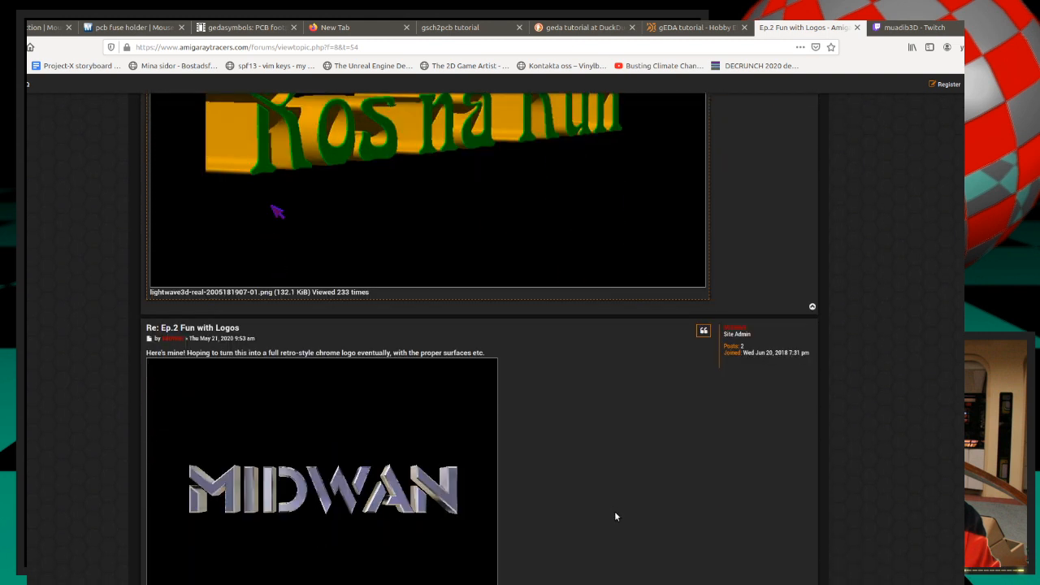
{"action": "scroll", "coordinate": [623, 528], "scroll_direction": "up", "scroll_amount": 3}
{"action": "scroll", "coordinate": [624, 531], "scroll_direction": "down", "scroll_amount": 4}
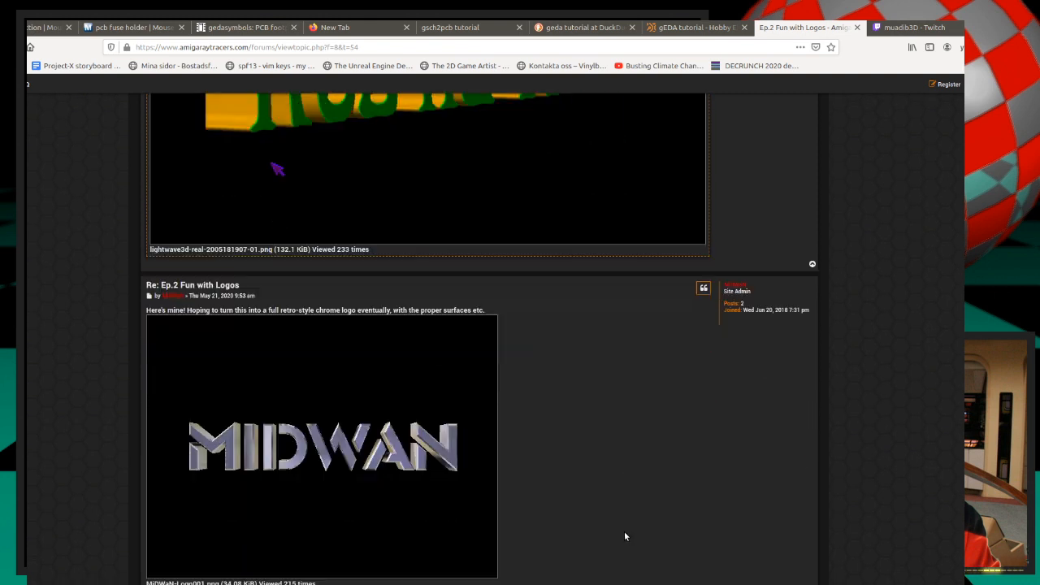
{"action": "scroll", "coordinate": [624, 531], "scroll_direction": "up", "scroll_amount": 7}
Step: Return to the Raytracing course webcast topic list and open the Ep.4 Surfaces and Materials topic
{"action": "key", "text": "alt+Left"}
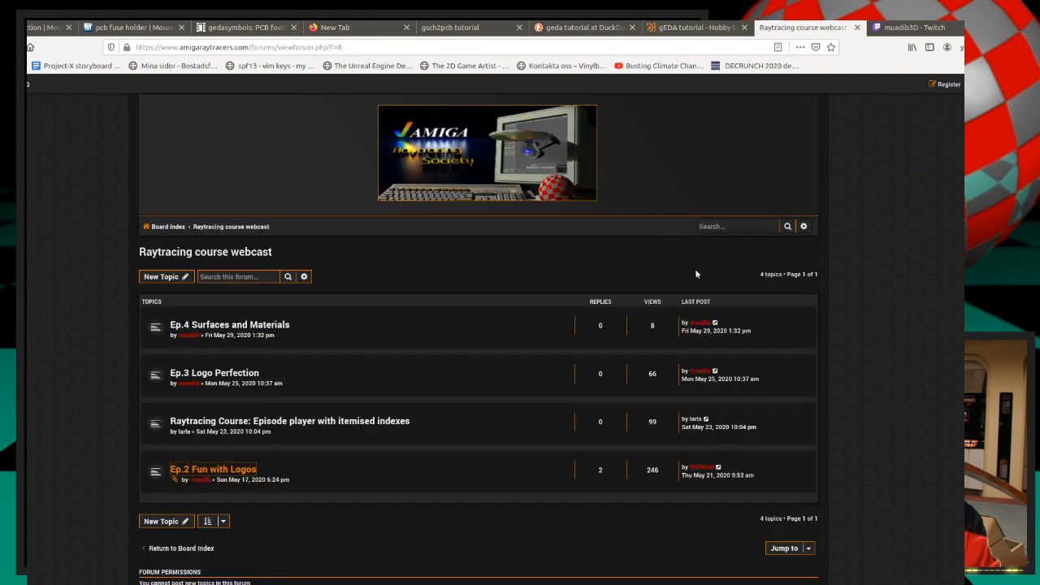
{"action": "left_click", "coordinate": [237, 325]}
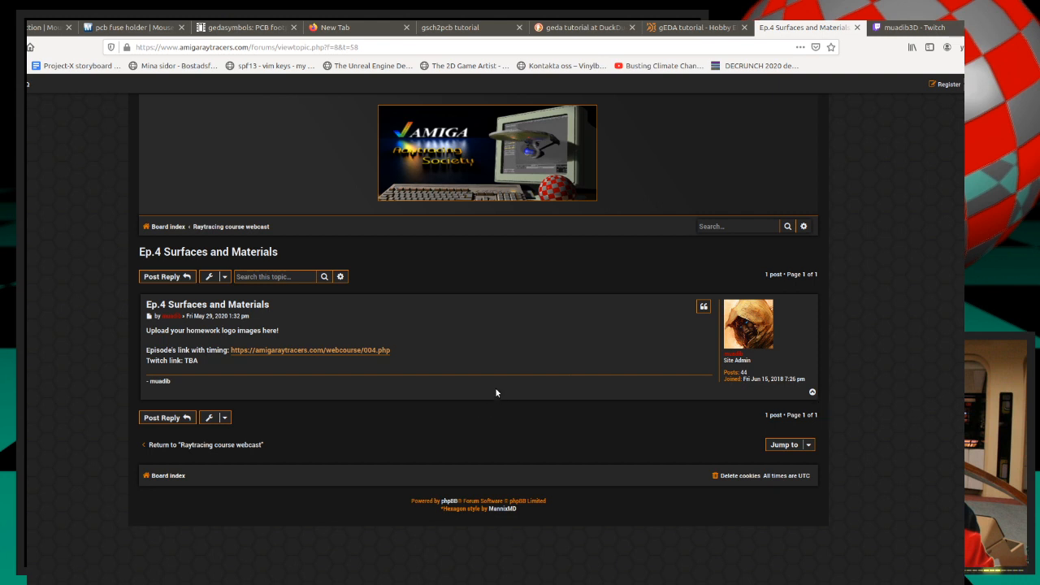
Step: Switch back to LightWave 3D and quit it, confirming the exit to Workbench
{"action": "key", "text": "alt+Tab"}
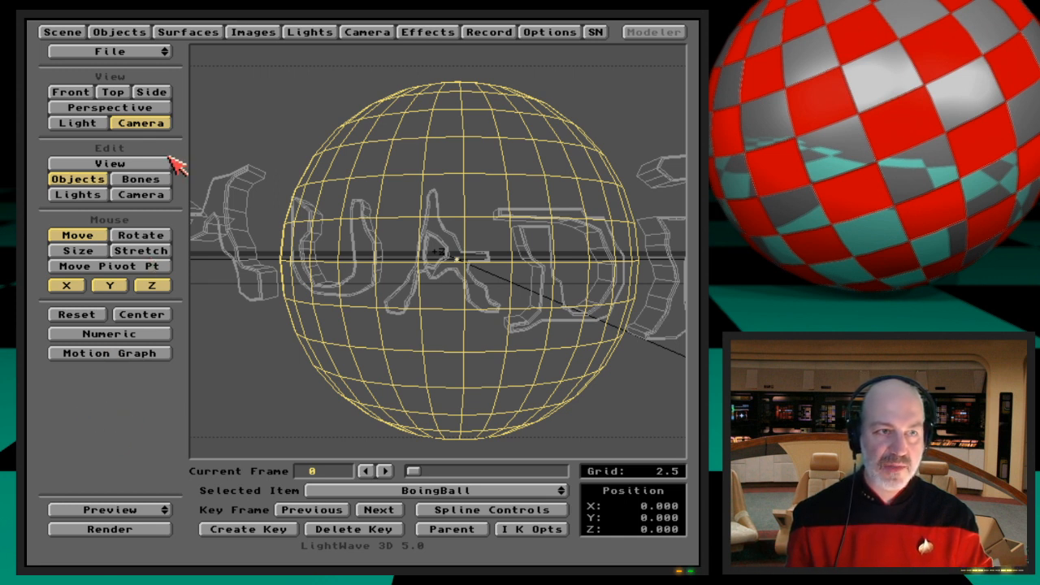
{"action": "left_click_drag", "start_coordinate": [159, 54], "coordinate": [159, 87]}
{"action": "left_click", "coordinate": [252, 309]}
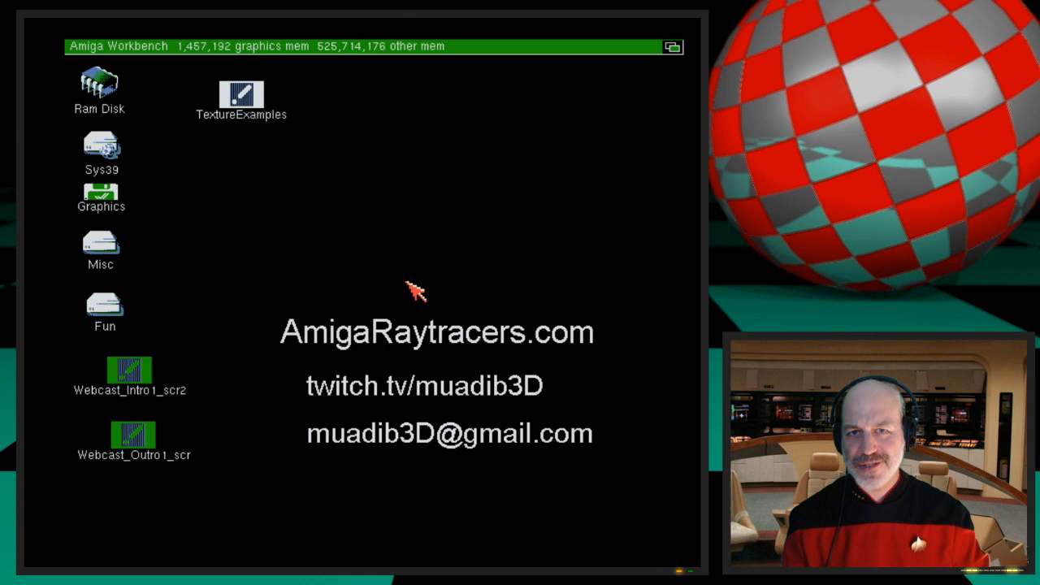
Step: Launch Webcast_Outro1_scr from the Amiga Workbench desktop
{"action": "left_click", "coordinate": [135, 435]}
{"action": "double_click", "coordinate": [136, 436]}
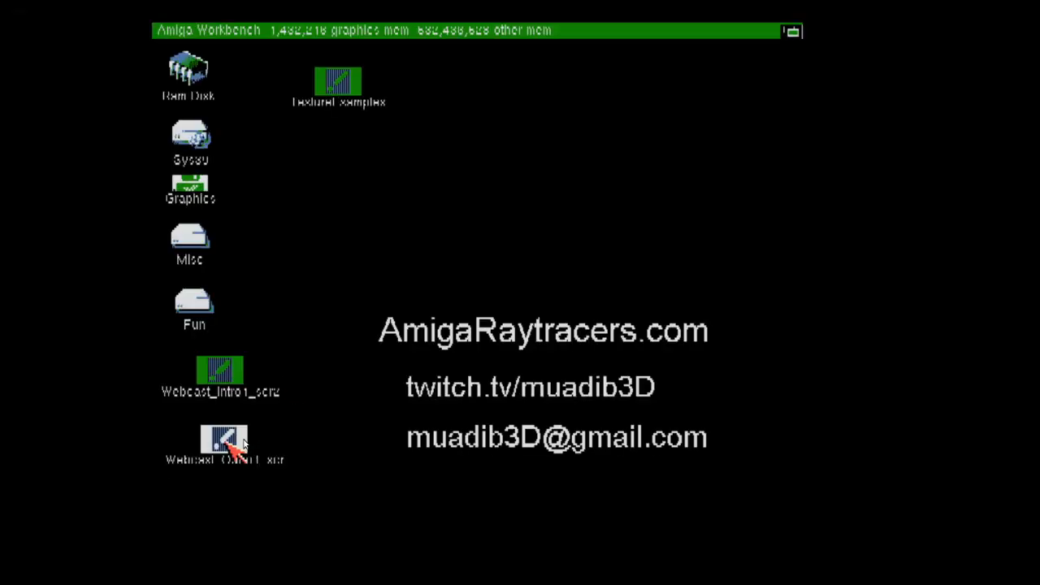
{"action": "left_click", "coordinate": [433, 318]}
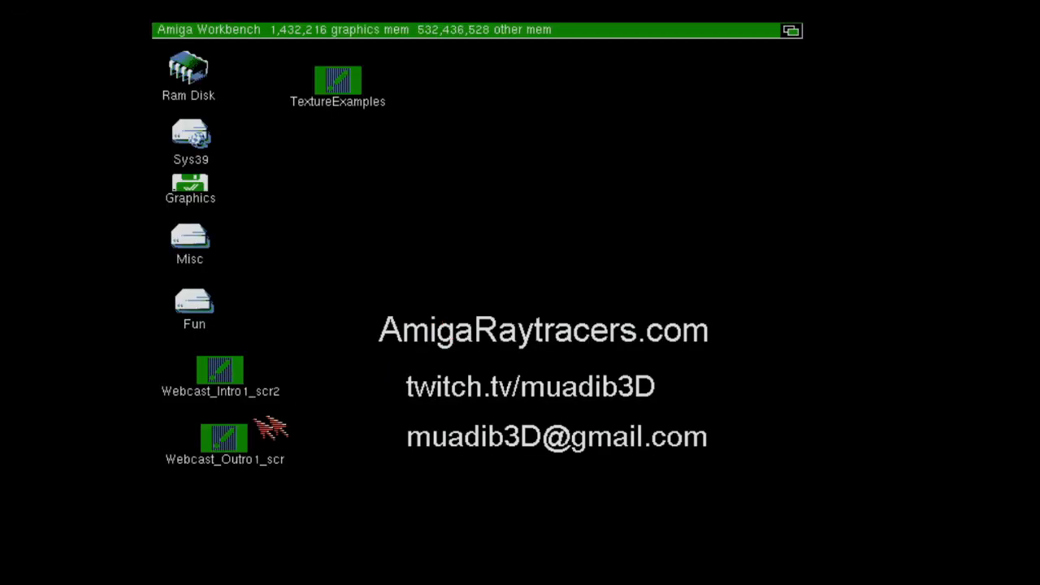
{"action": "left_click", "coordinate": [233, 433]}
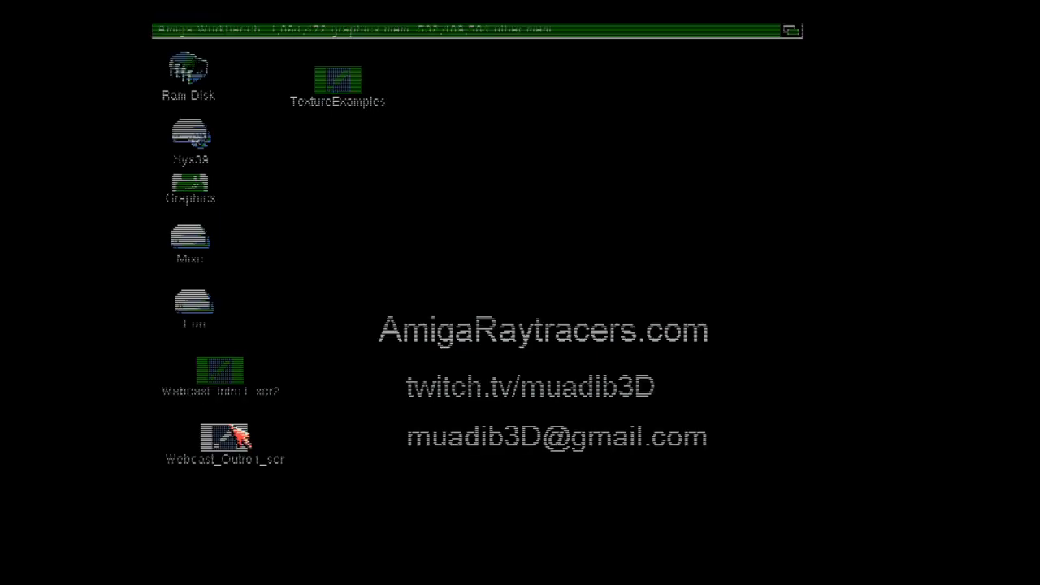